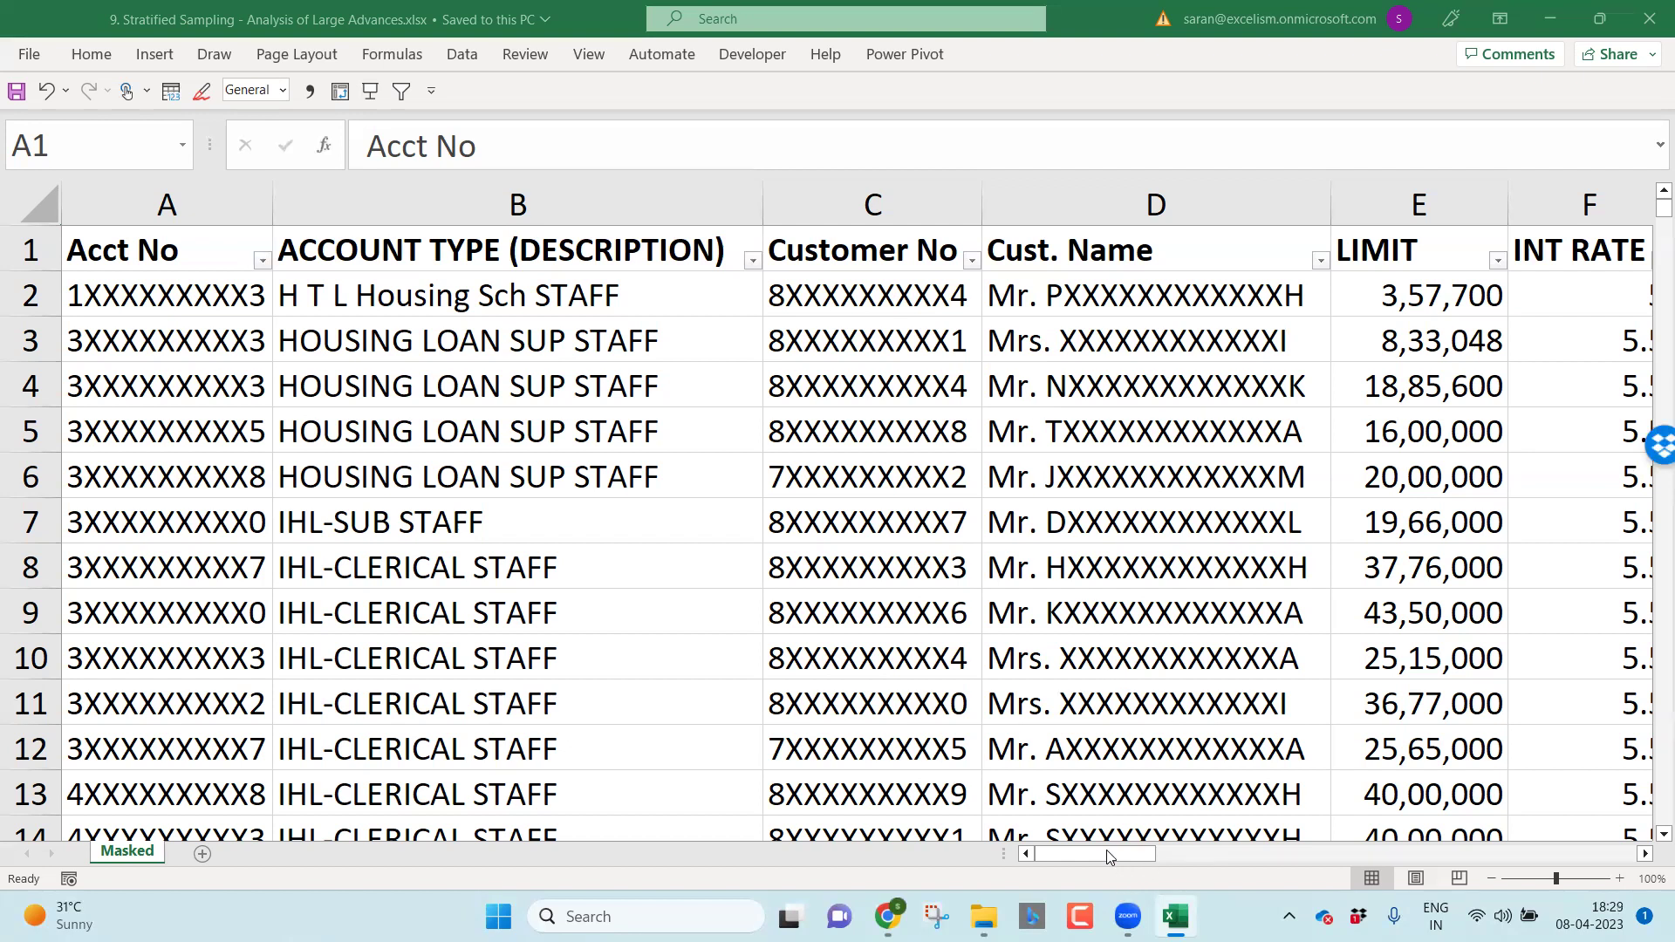
# Step: Hide columns A through G on the Masked sheet
pyautogui.press('Escape')
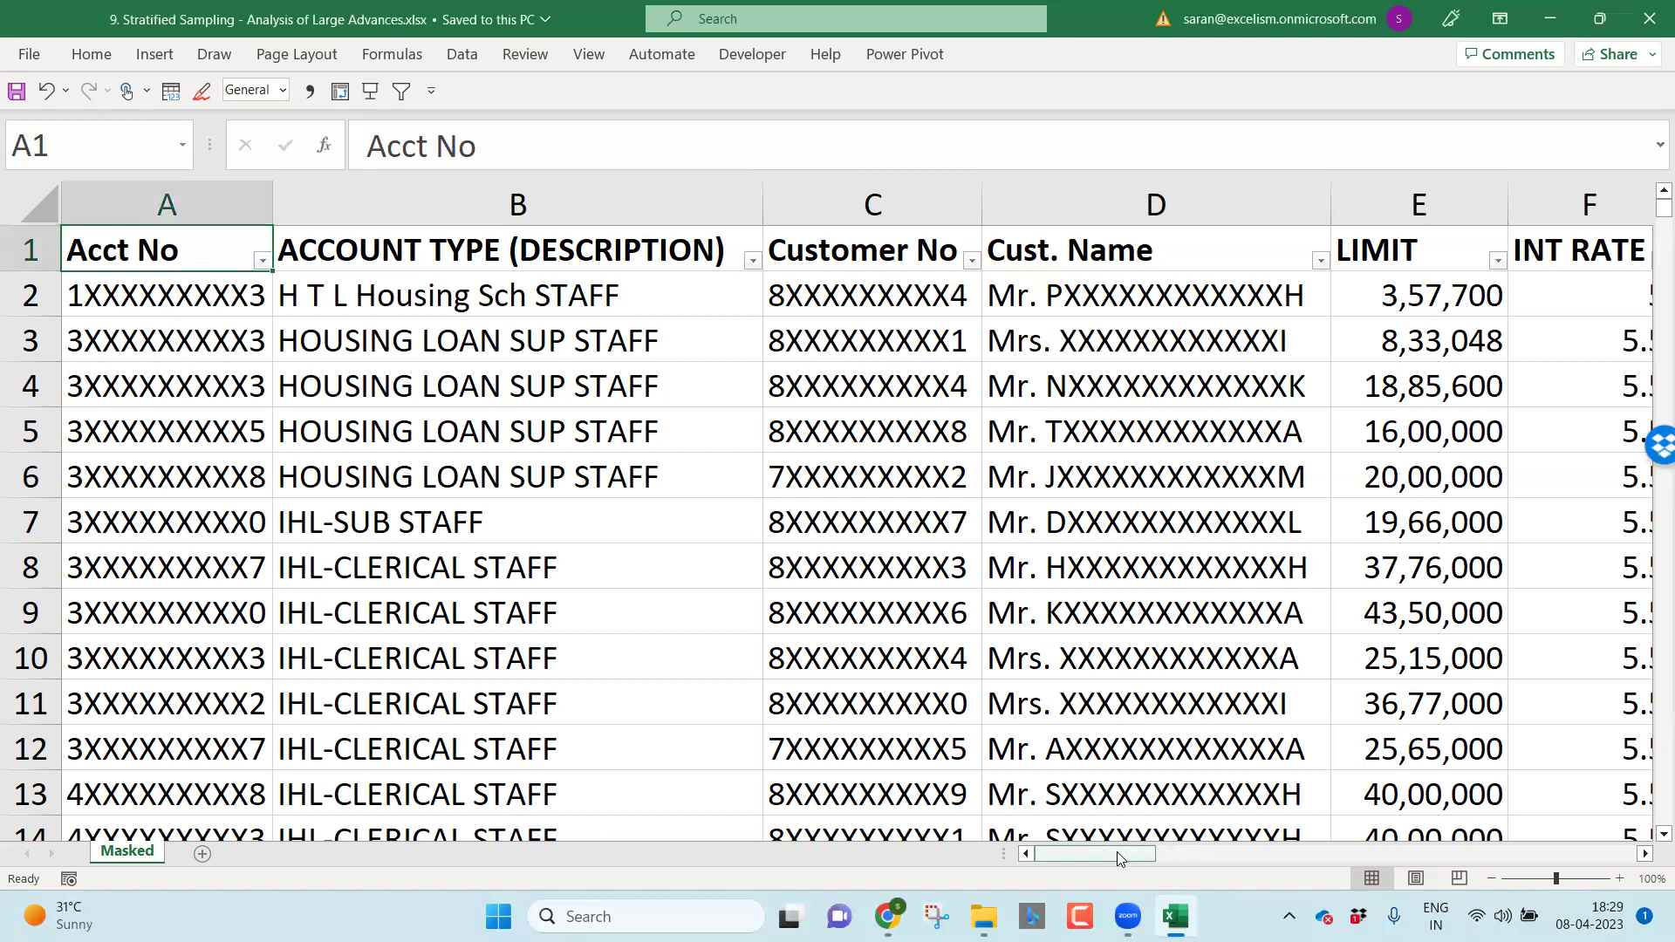
pyautogui.moveTo(1156, 853); pyautogui.dragTo(1195, 853)
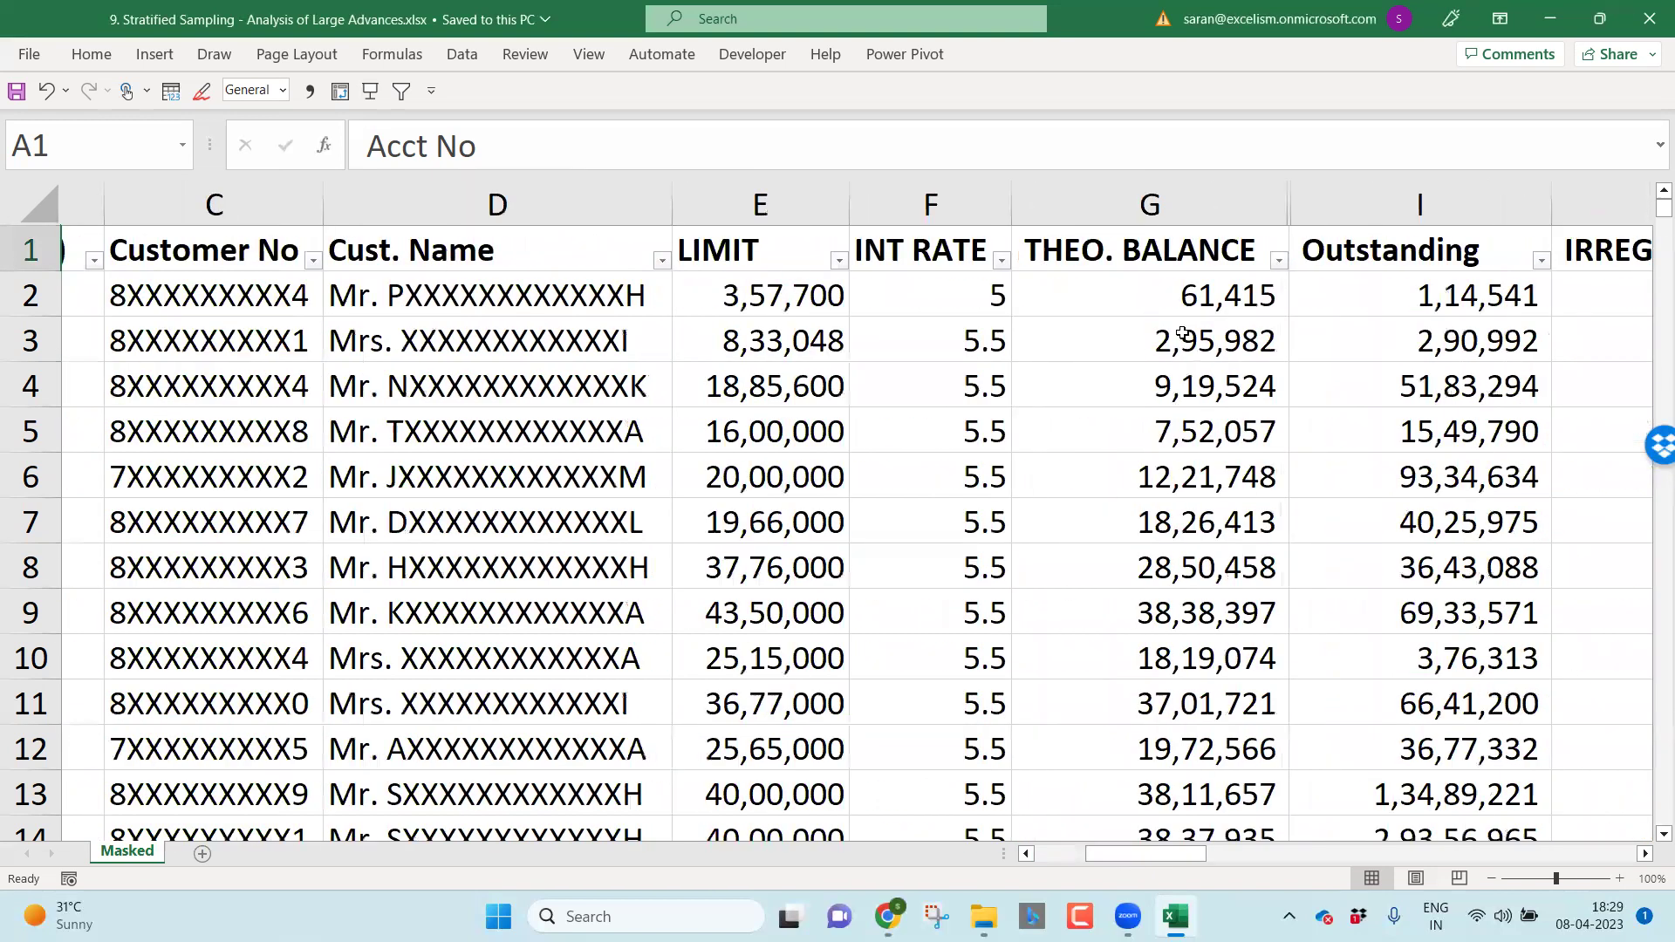
pyautogui.click(1152, 187)
pyautogui.moveTo(1152, 185); pyautogui.dragTo(43, 197)
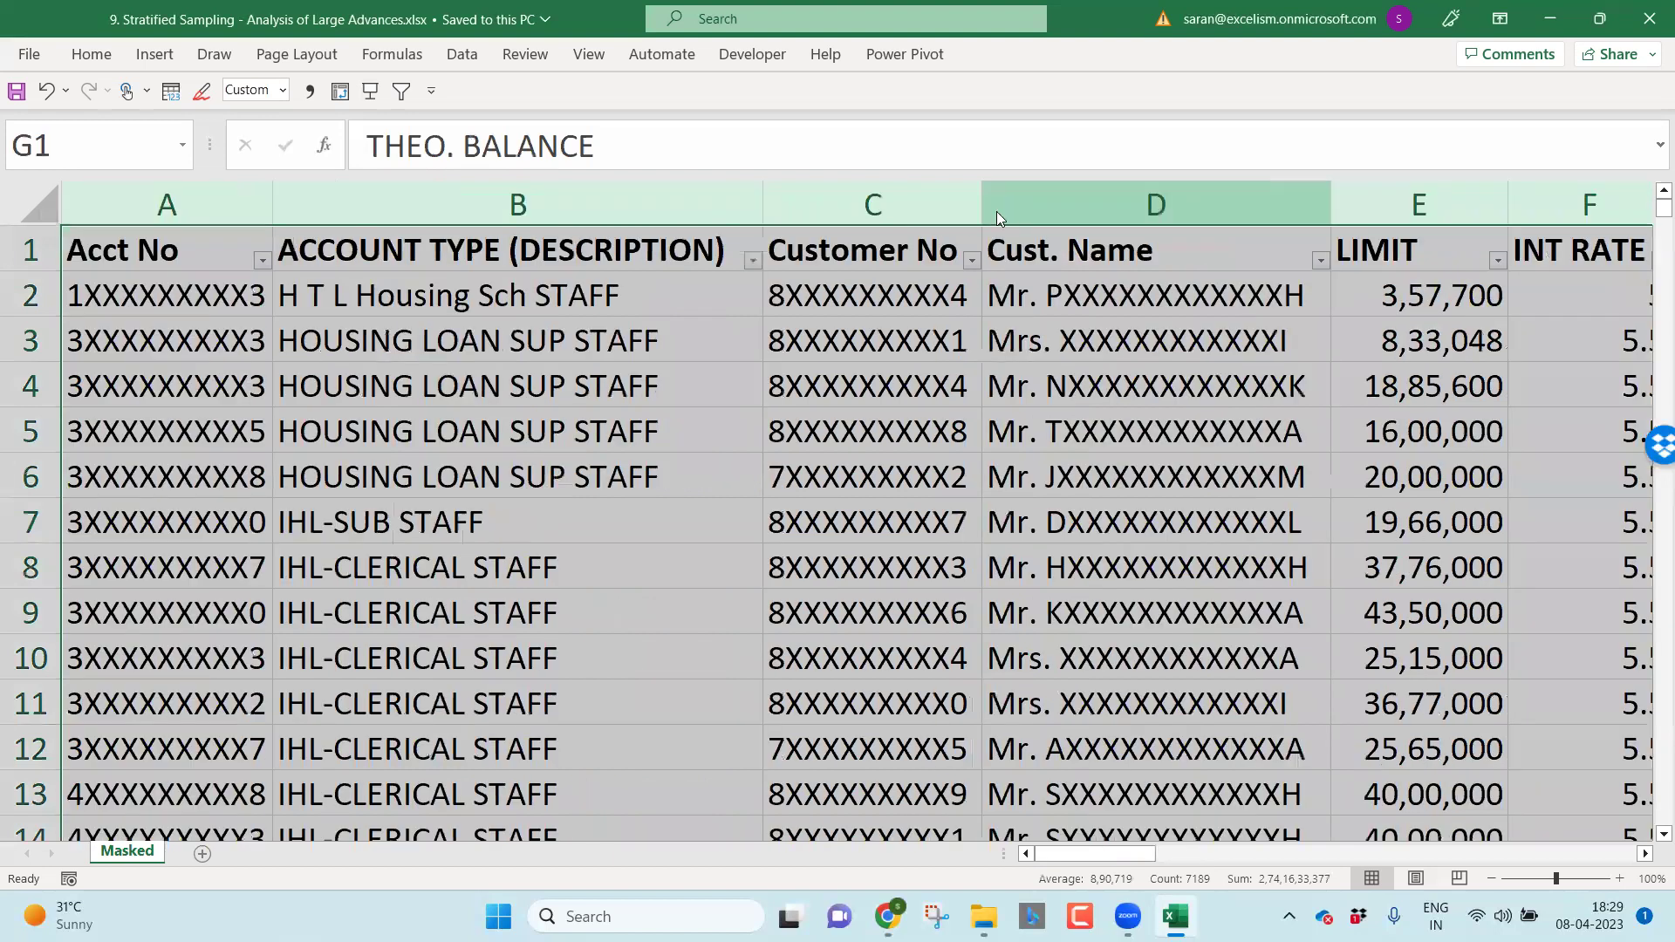
pyautogui.rightClick(995, 208)
pyautogui.click(1078, 602)
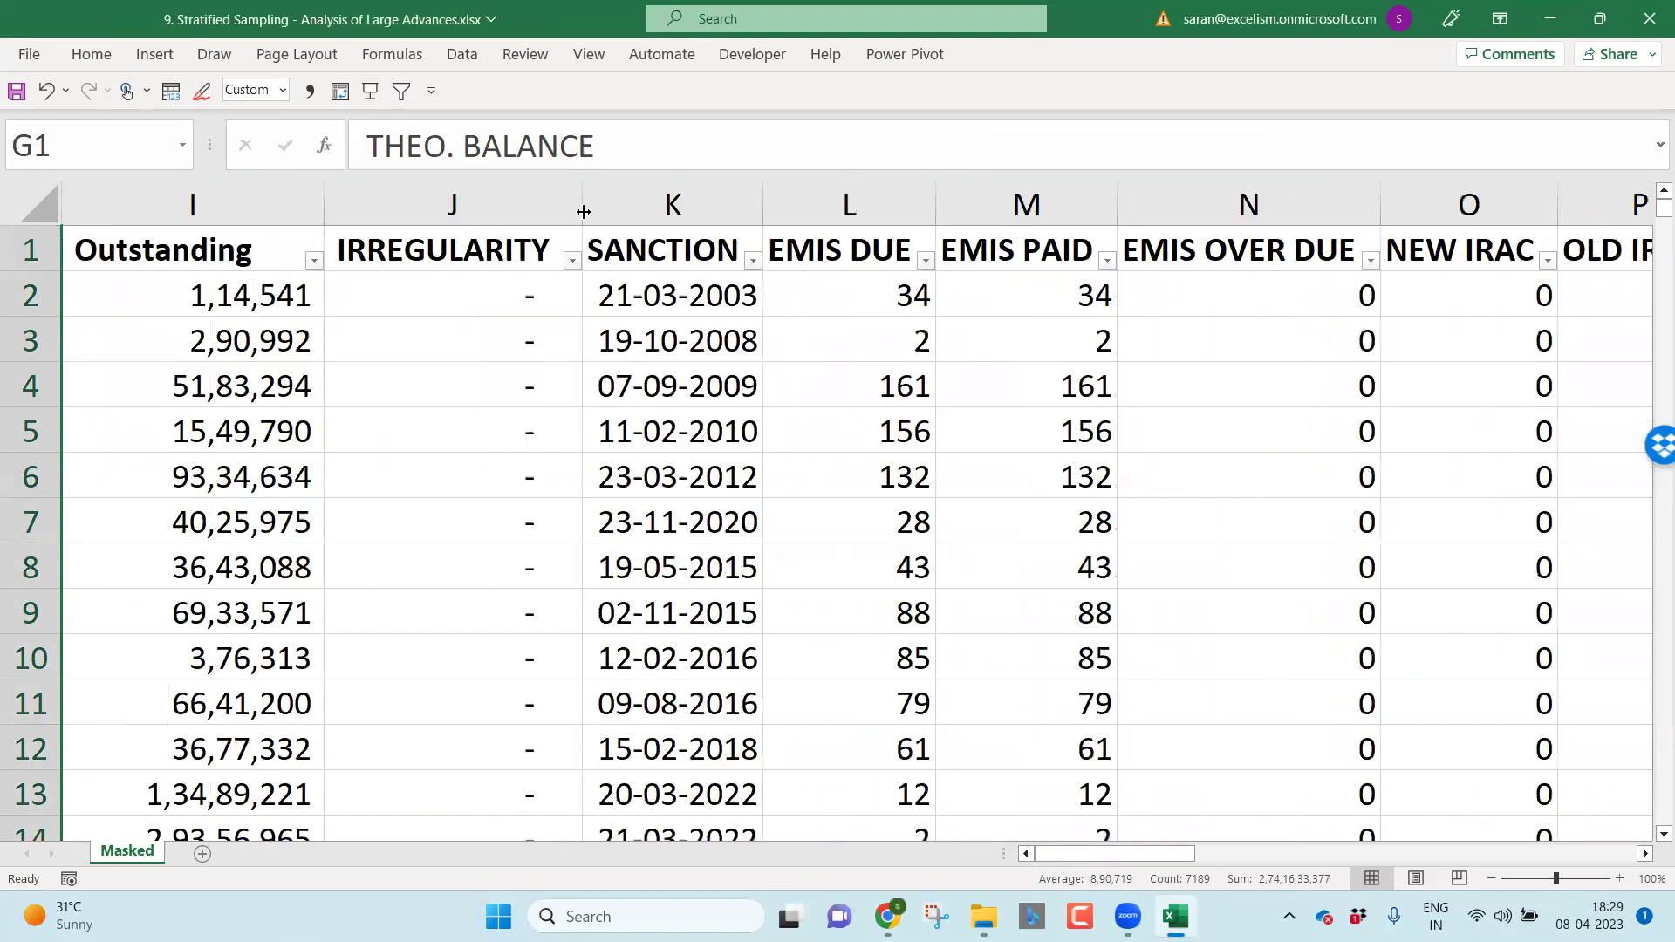
# Step: Hide columns J through AG, to the right of Outstanding
pyautogui.click(496, 197)
pyautogui.moveTo(495, 197); pyautogui.dragTo(1483, 206)
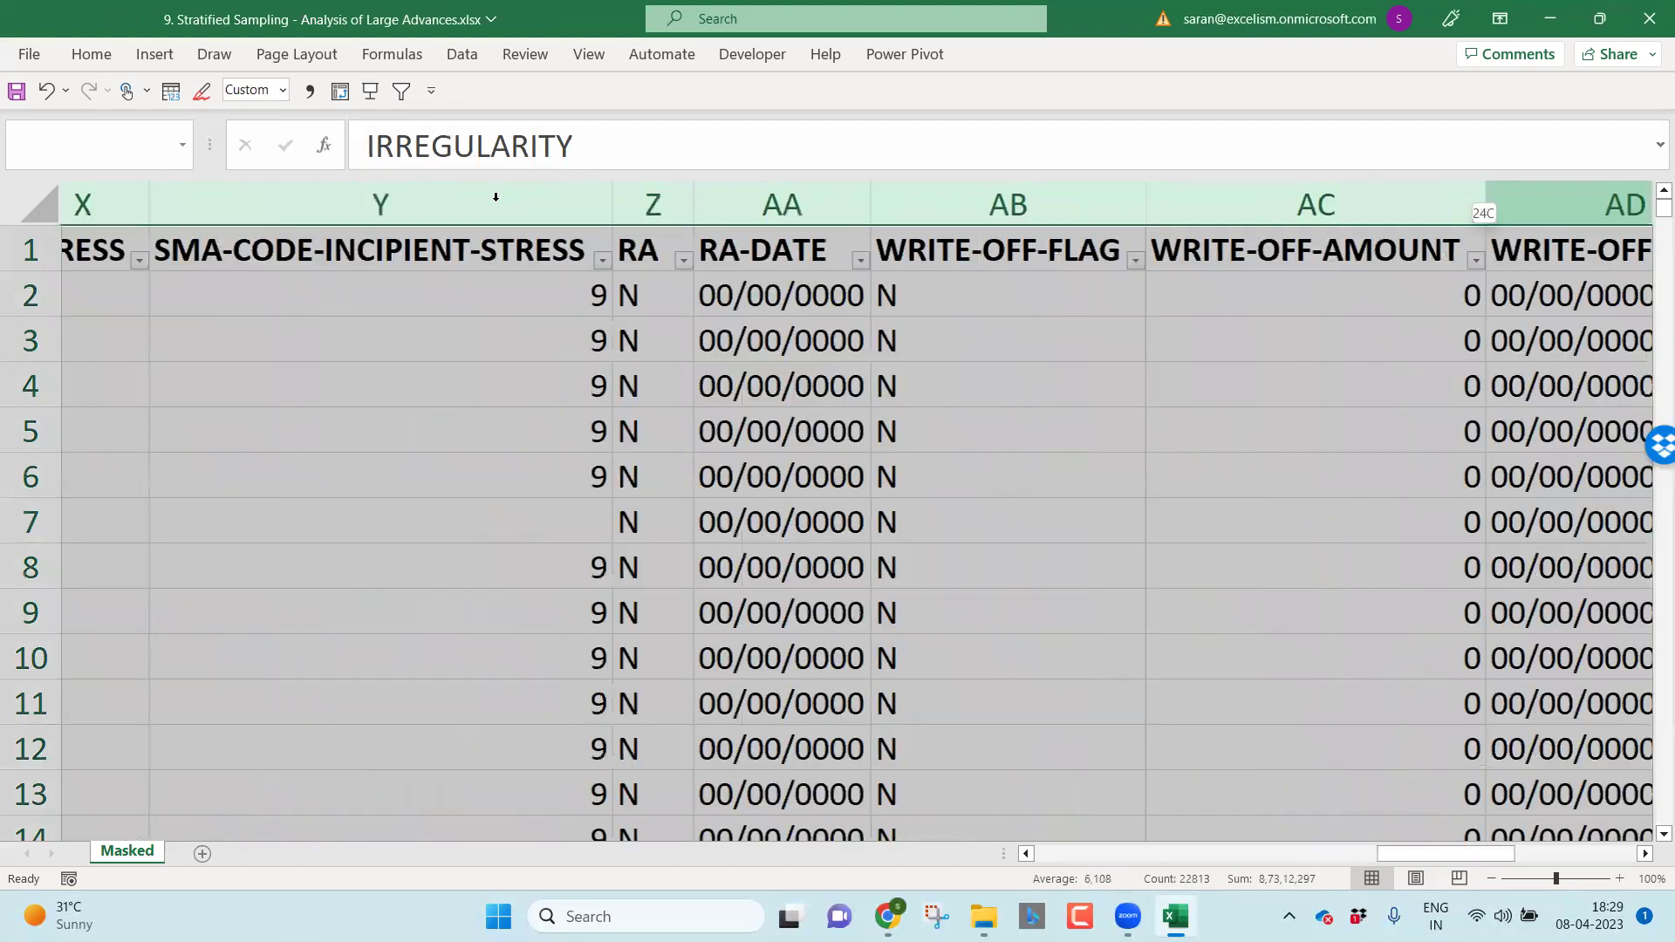
pyautogui.moveTo(496, 197); pyautogui.dragTo(478, 202)
pyautogui.rightClick(478, 202)
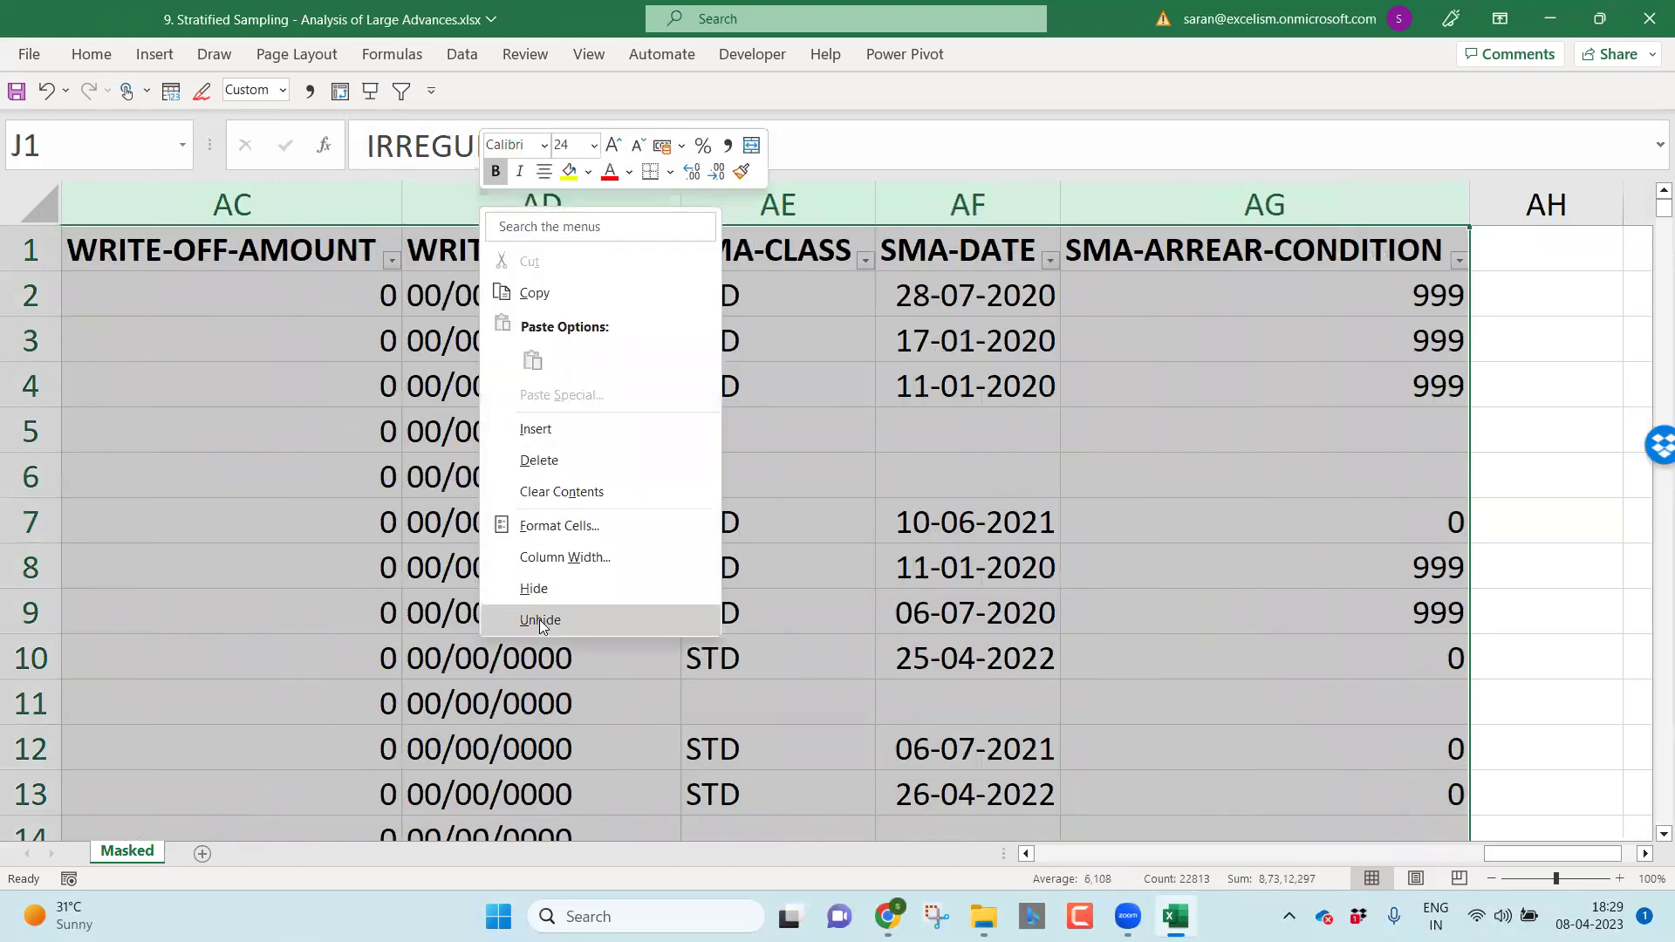
pyautogui.click(540, 592)
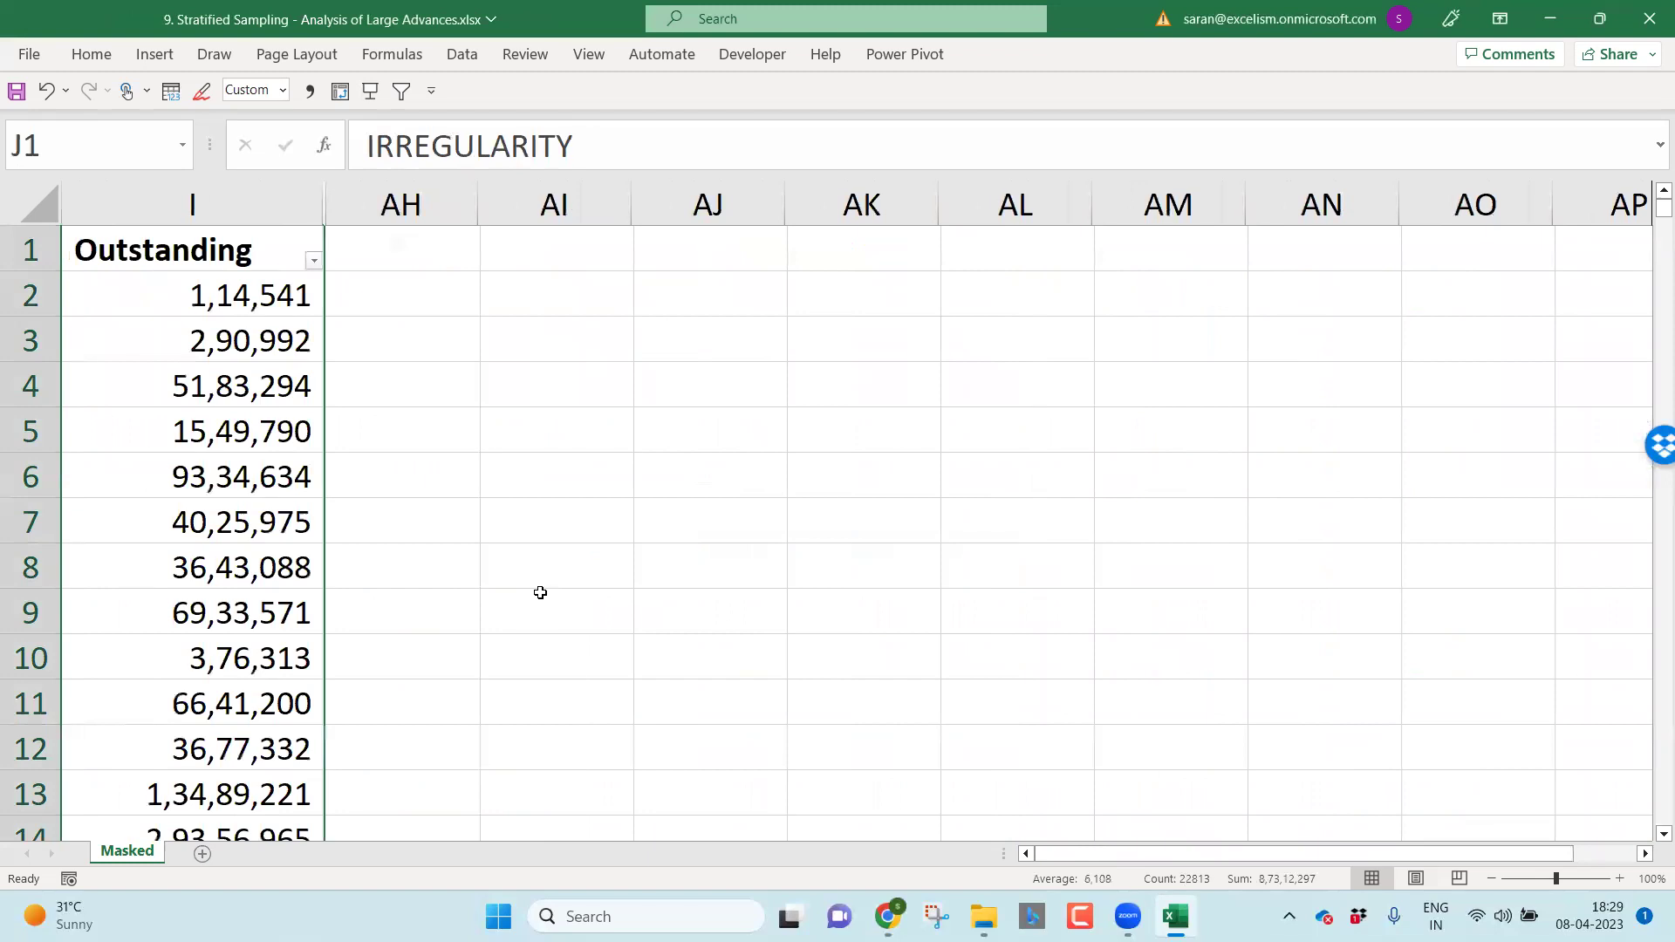
# Step: Select the Outstanding column from I1 down to row 1027
pyautogui.press('Left')
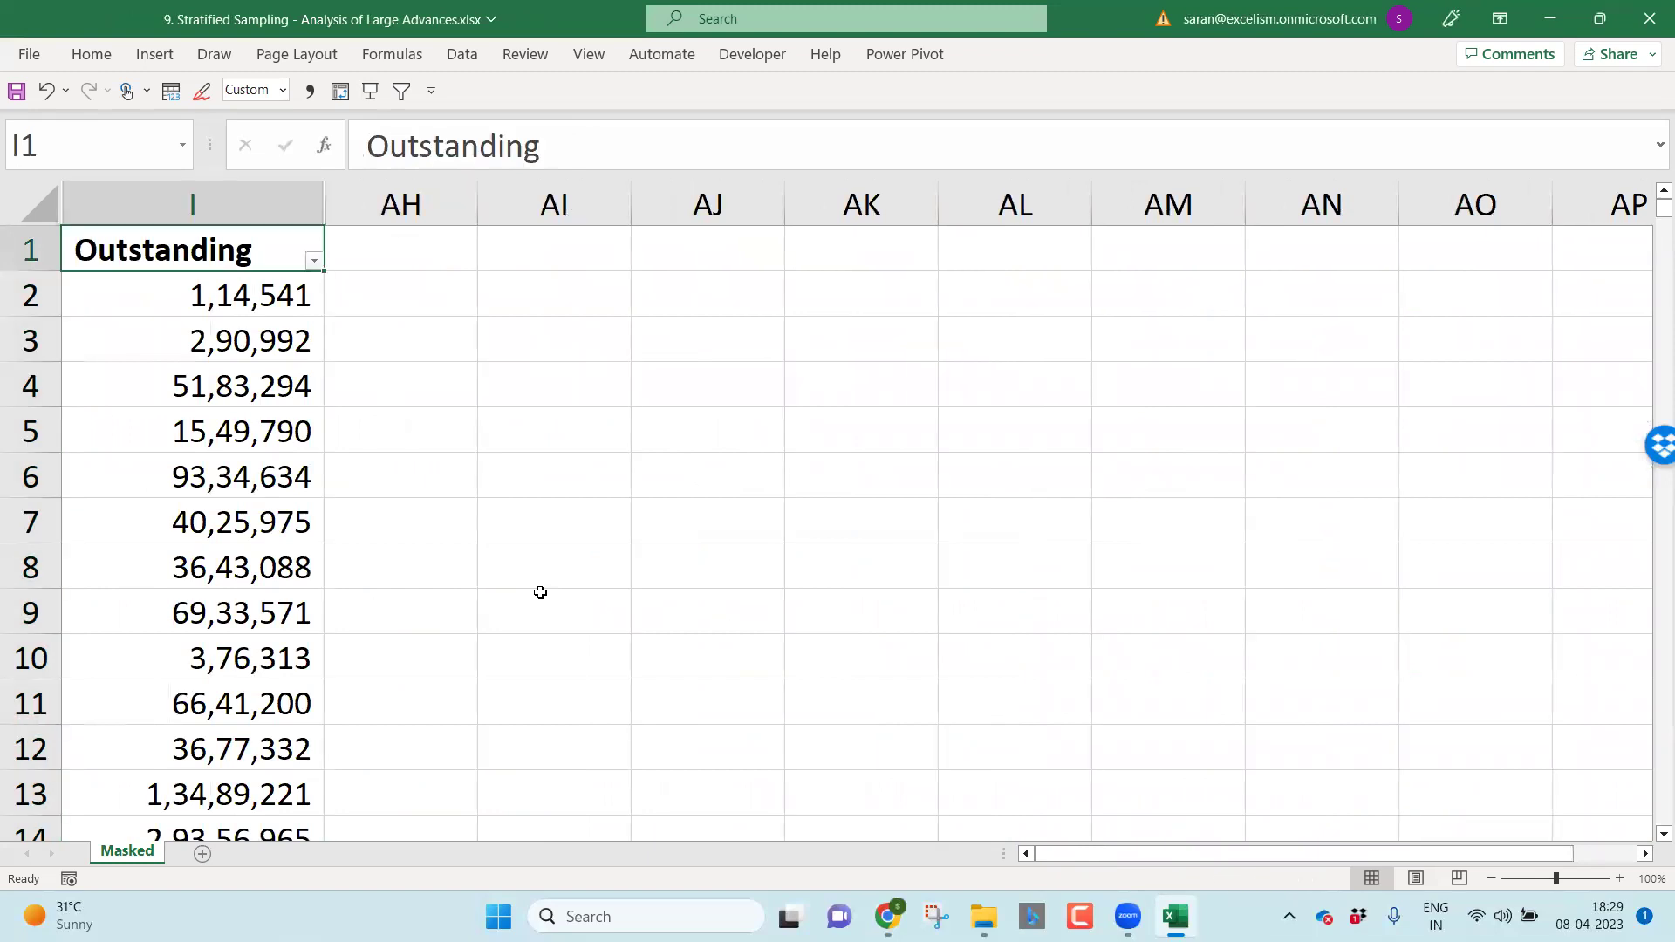
pyautogui.hotkey('ctrl', 'shift', 'Down')
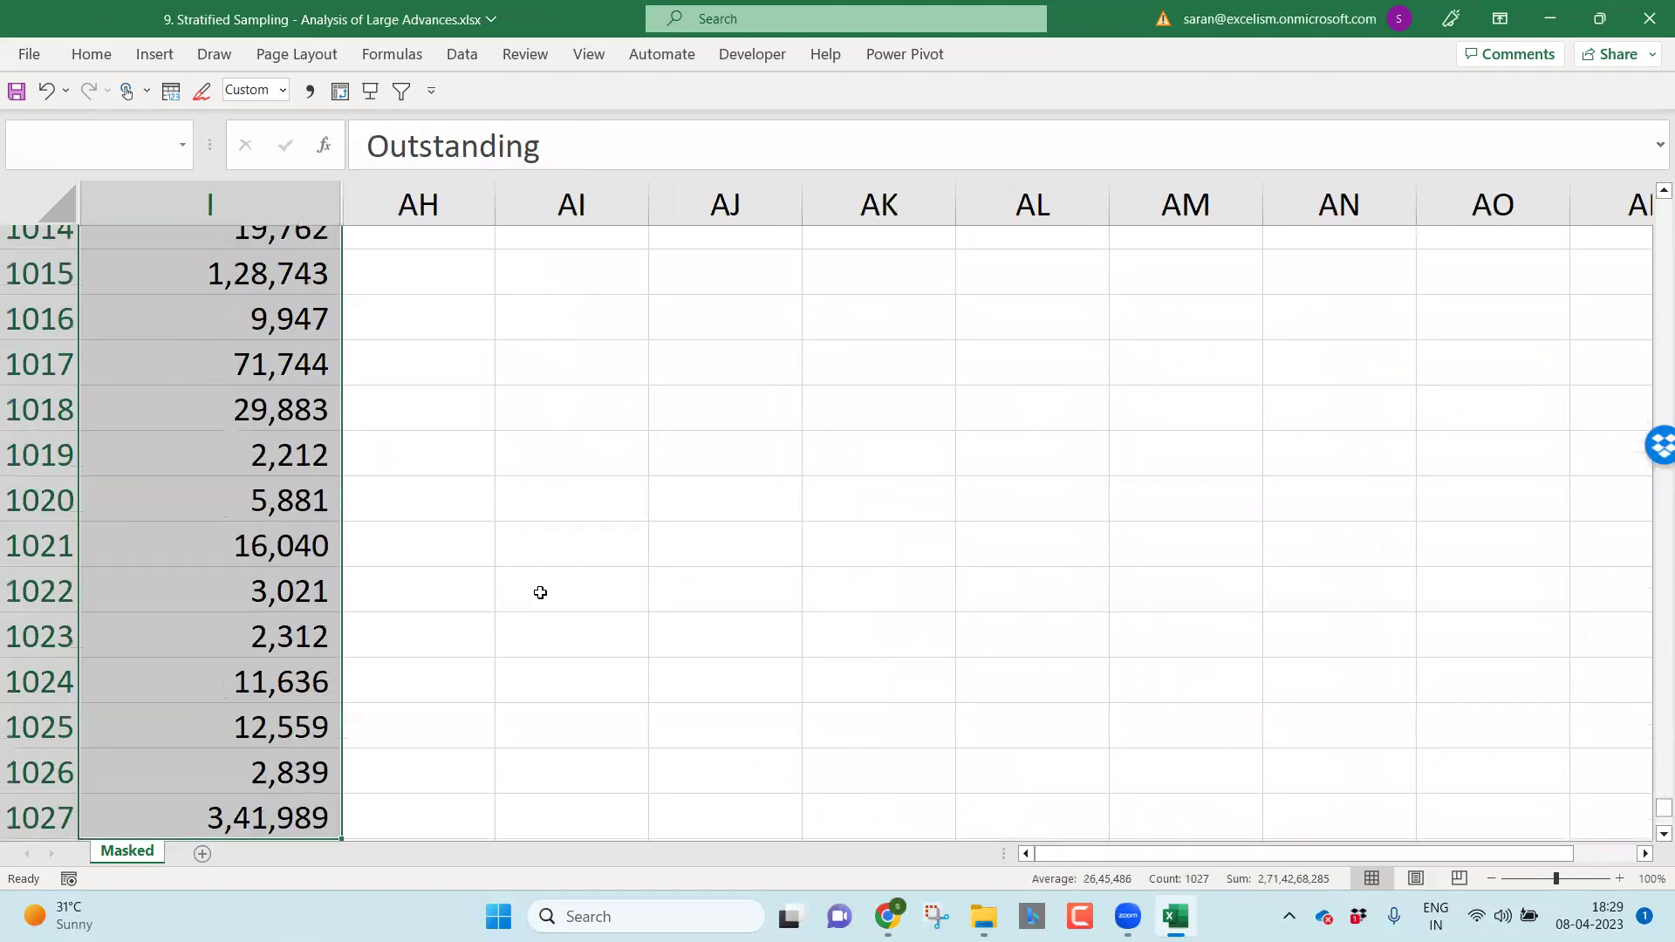
pyautogui.scroll(-1, 540, 592)
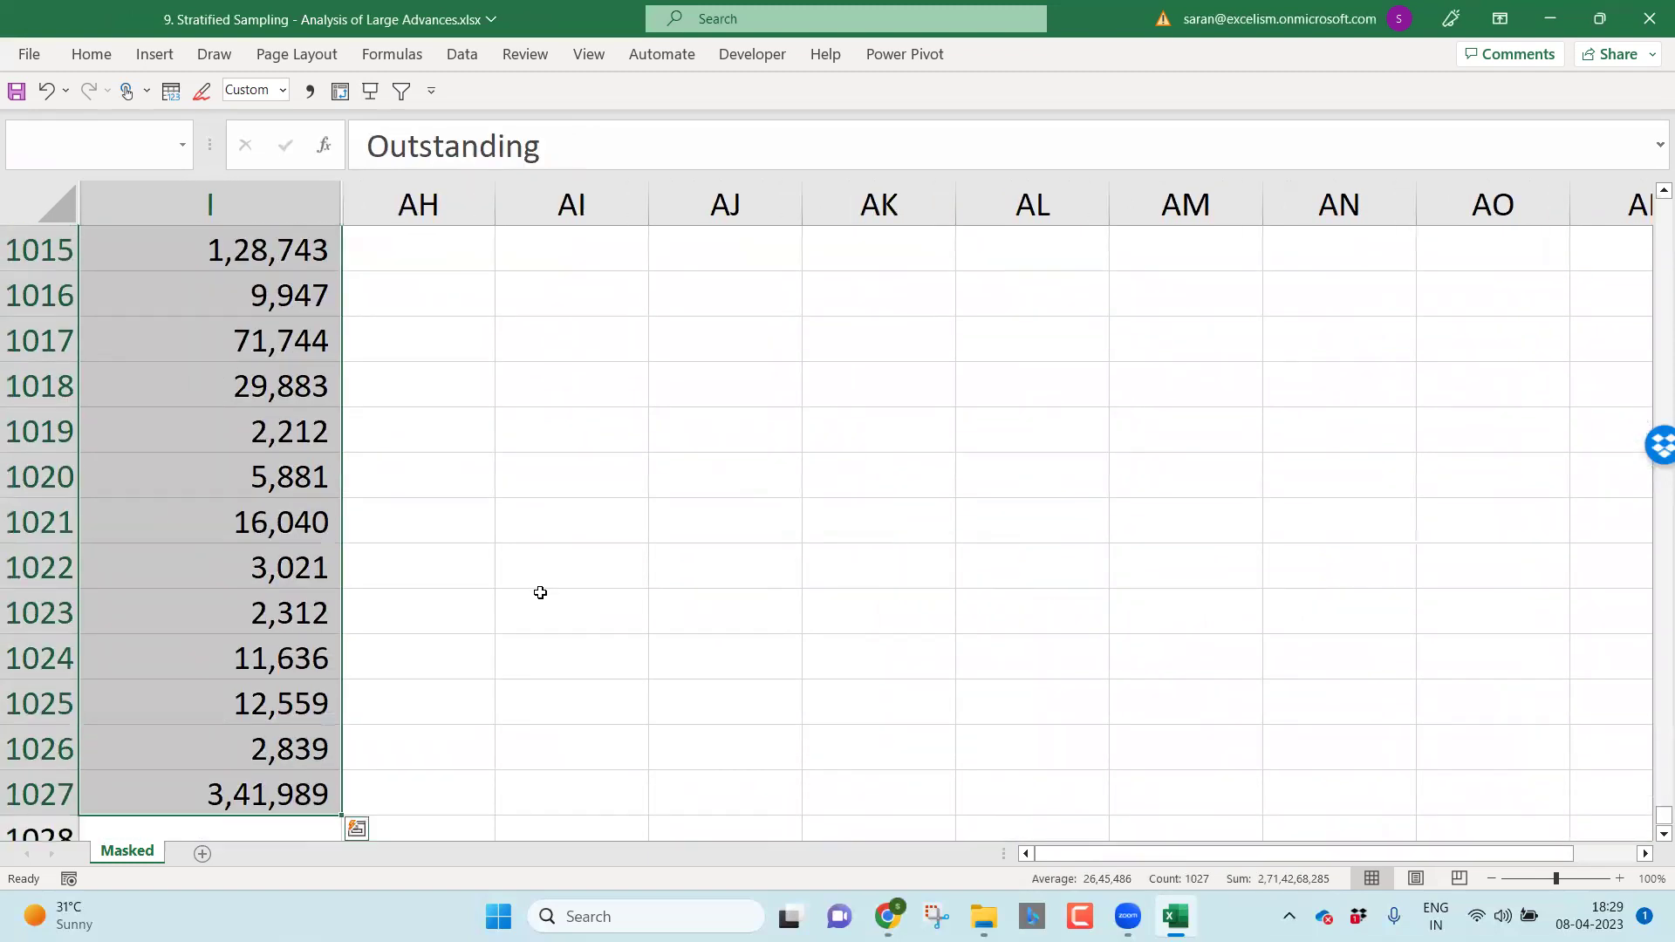
# Step: Insert a PivotTable from Masked!$I$1:$I$1027 on a new worksheet
pyautogui.click(154, 55)
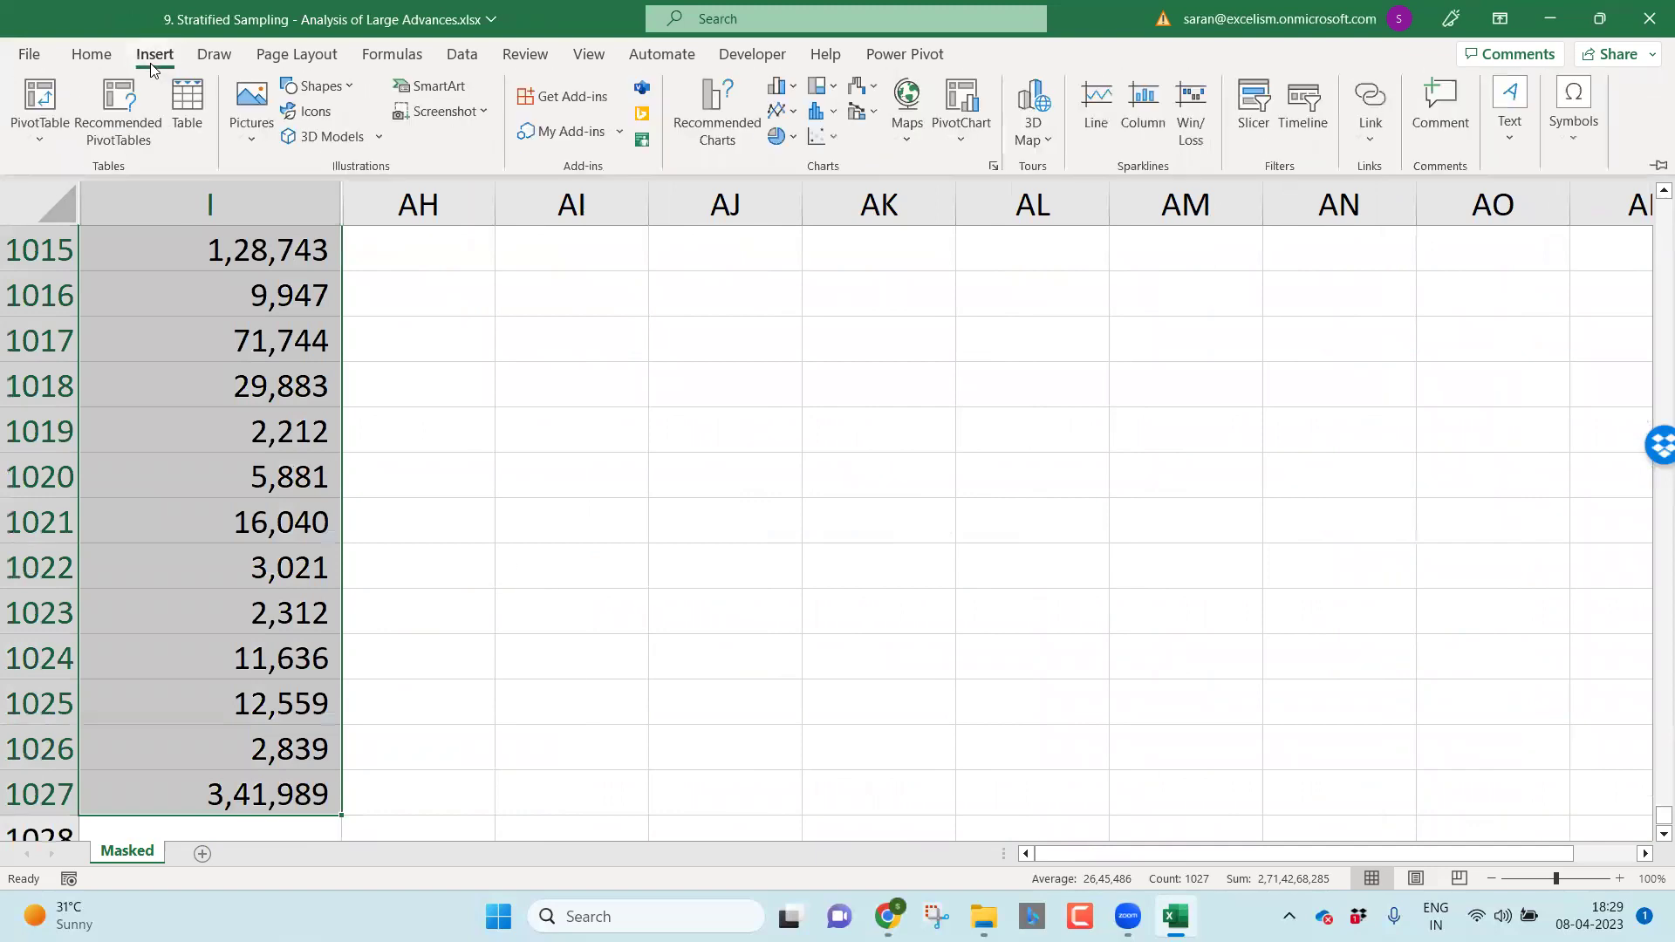
pyautogui.click(39, 97)
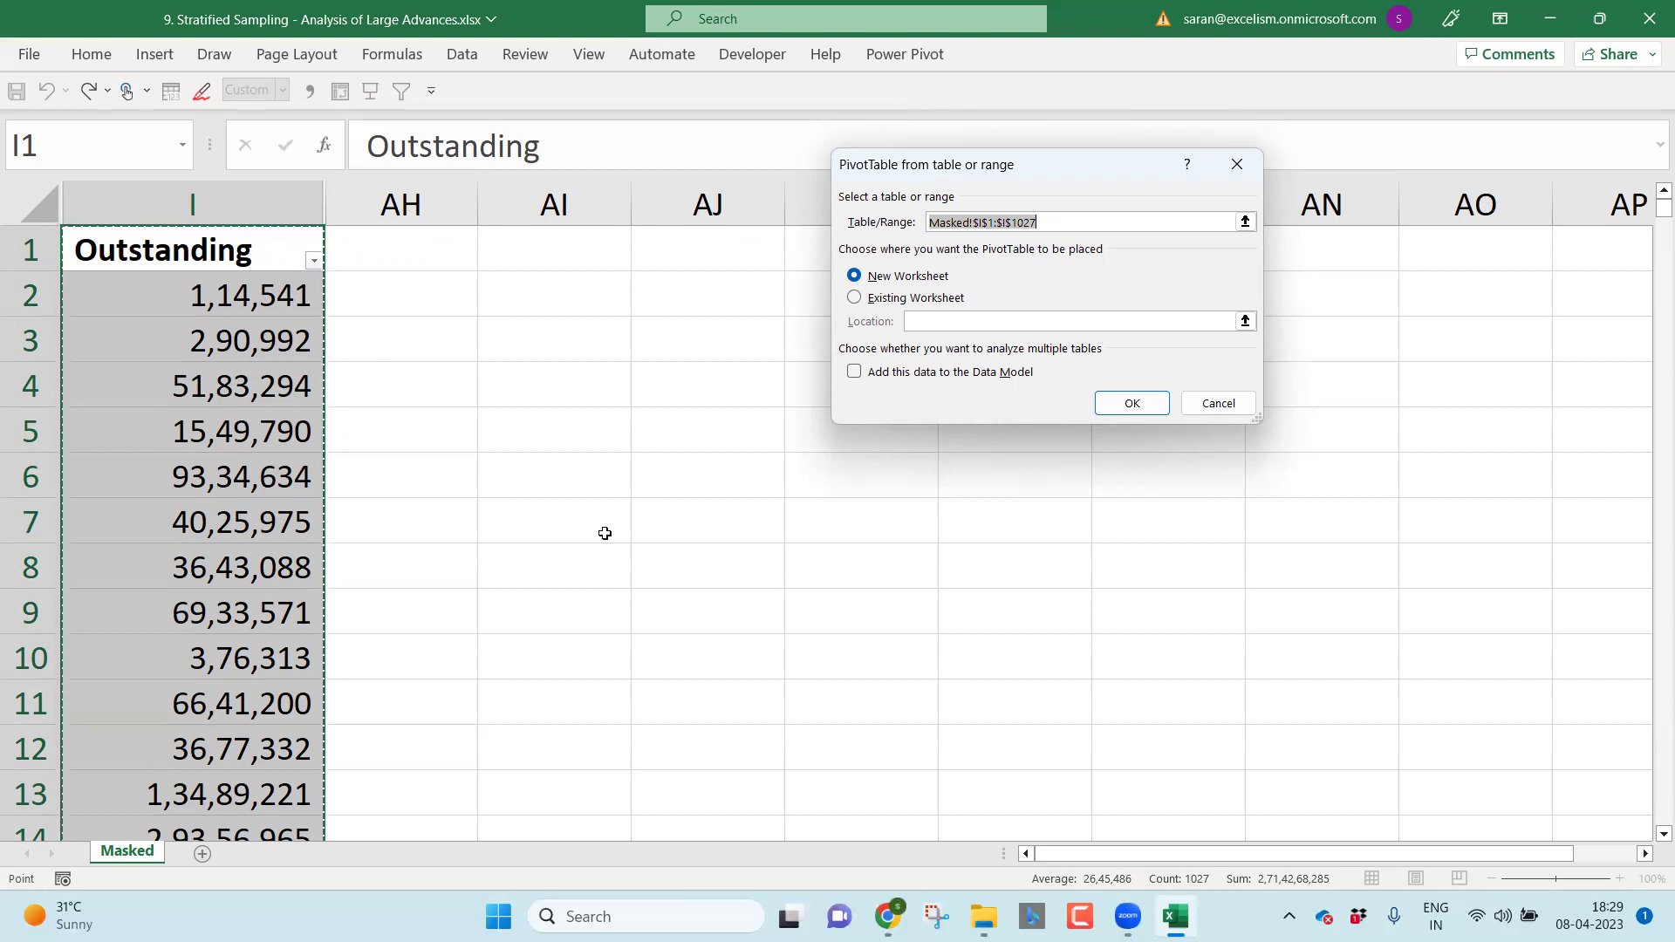
pyautogui.click(1132, 405)
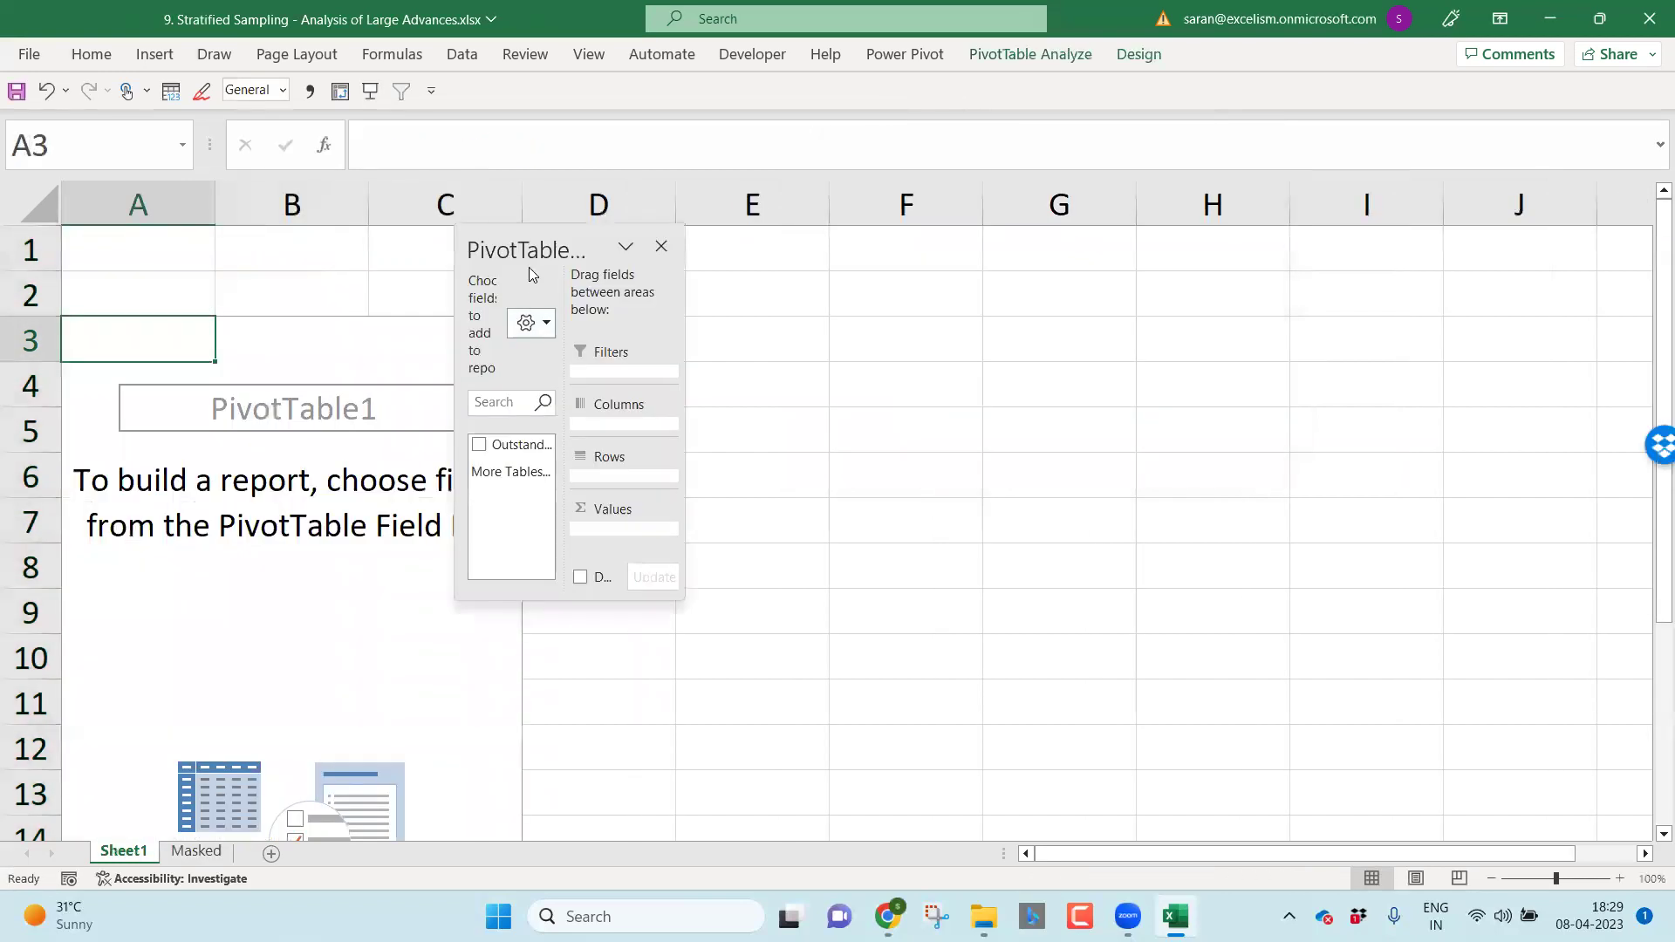
# Step: Put Outstanding in Rows and add it to Values four times
pyautogui.moveTo(625, 239); pyautogui.dragTo(1012, 184)
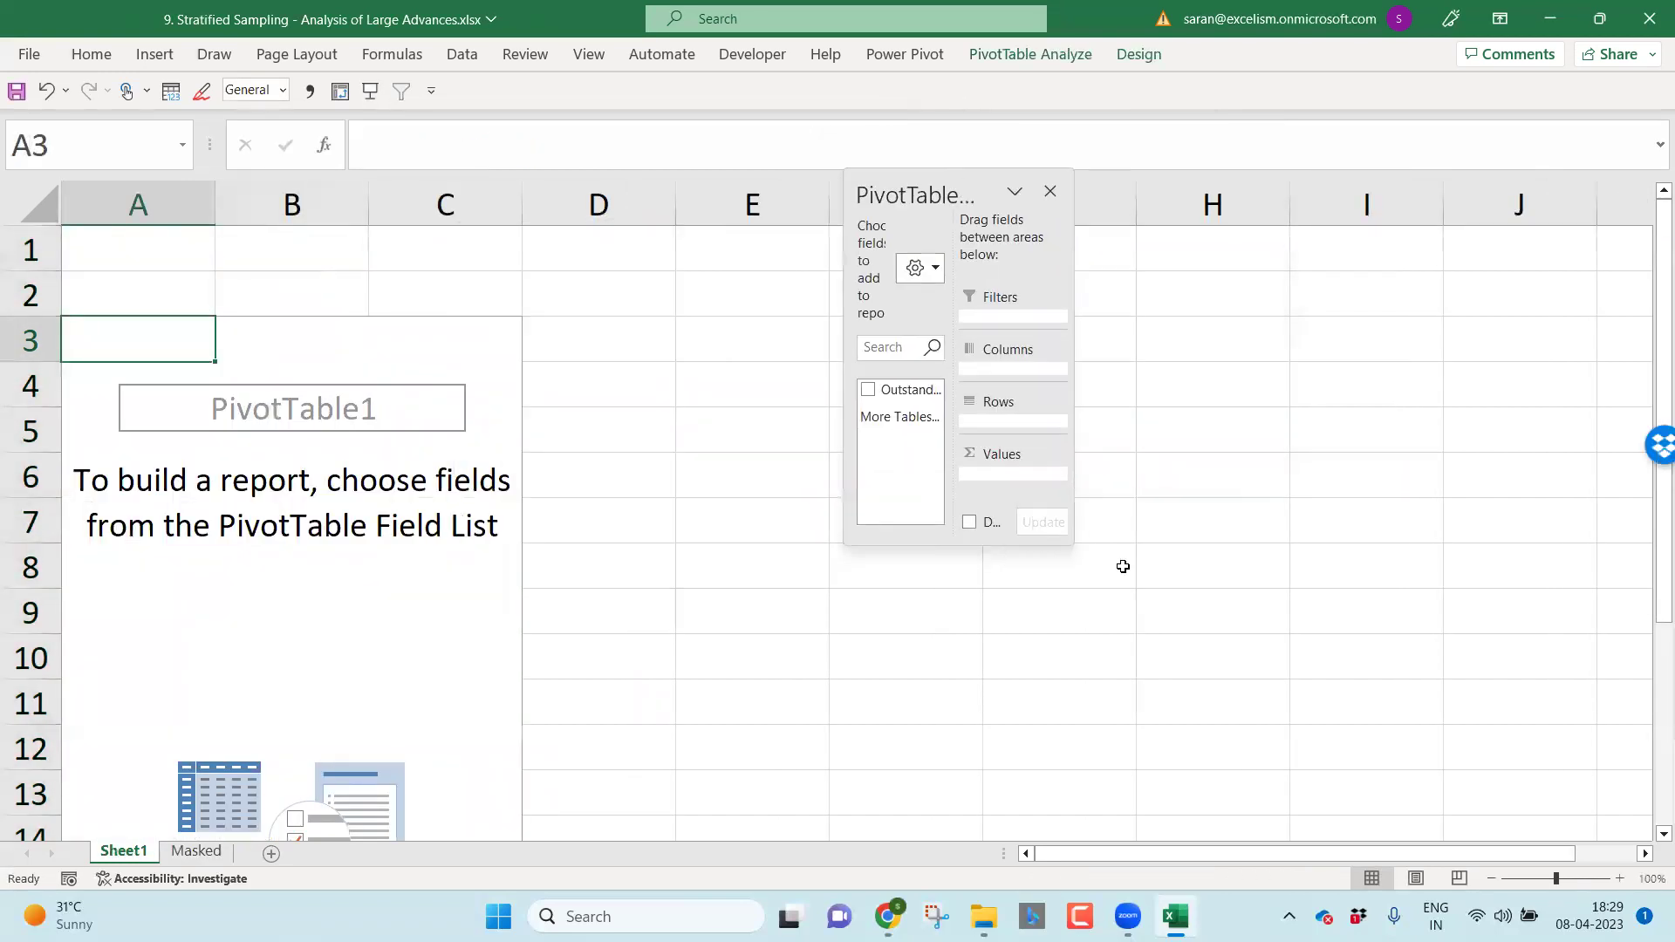
pyautogui.moveTo(1071, 543); pyautogui.dragTo(1290, 624)
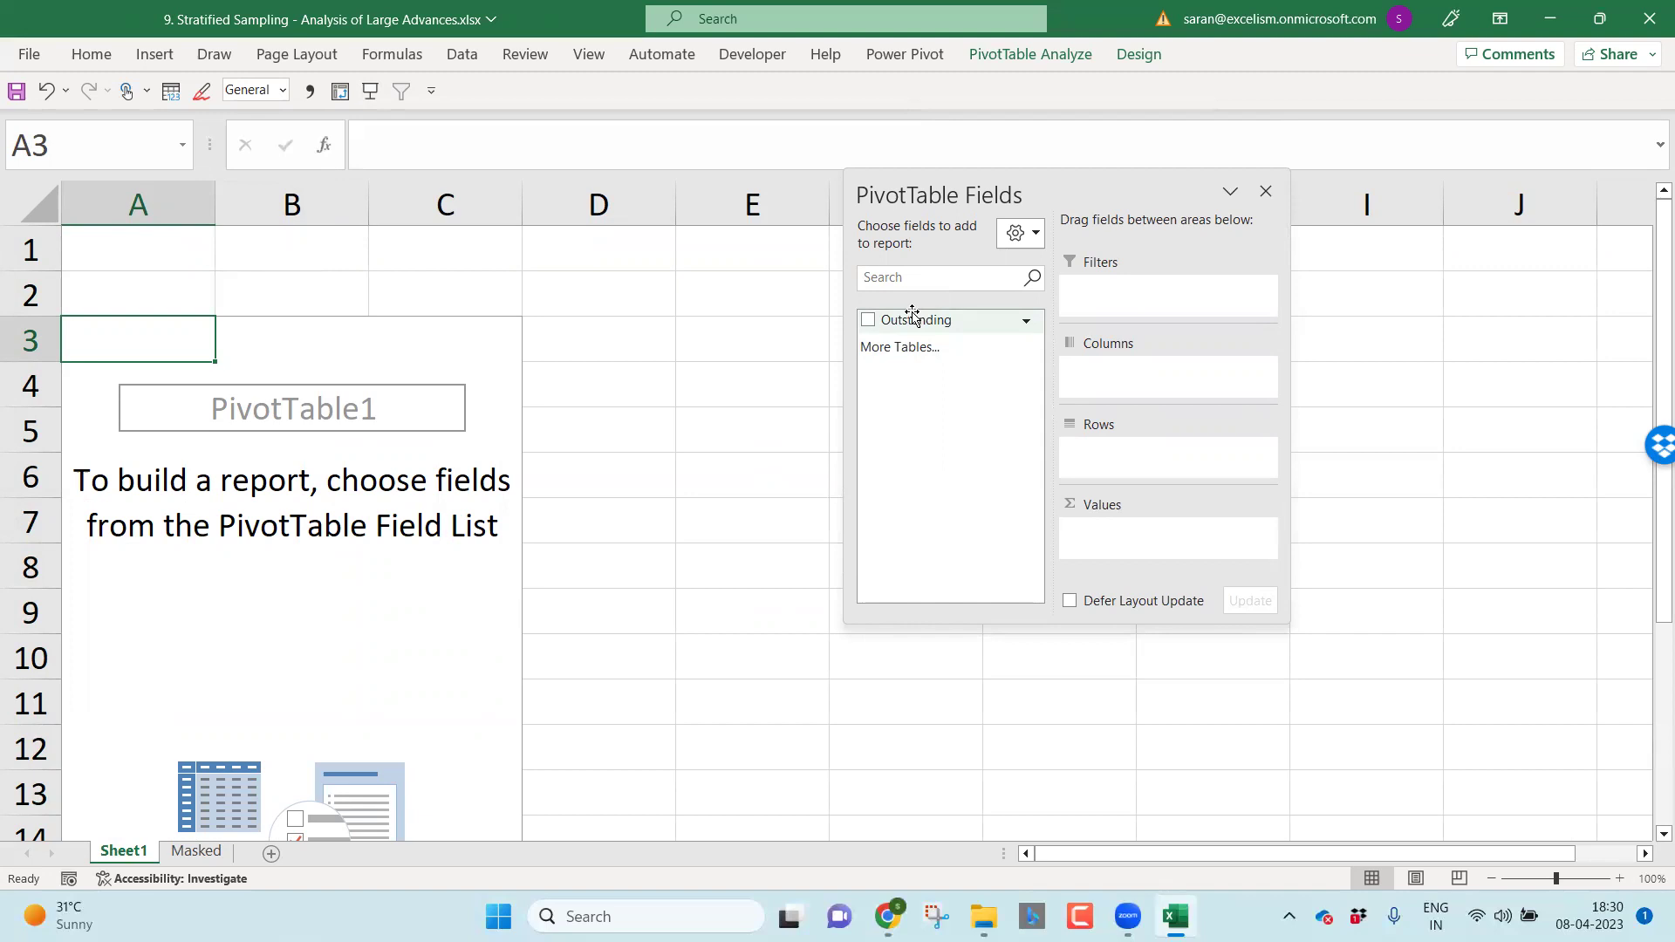
pyautogui.moveTo(913, 315); pyautogui.dragTo(1145, 467)
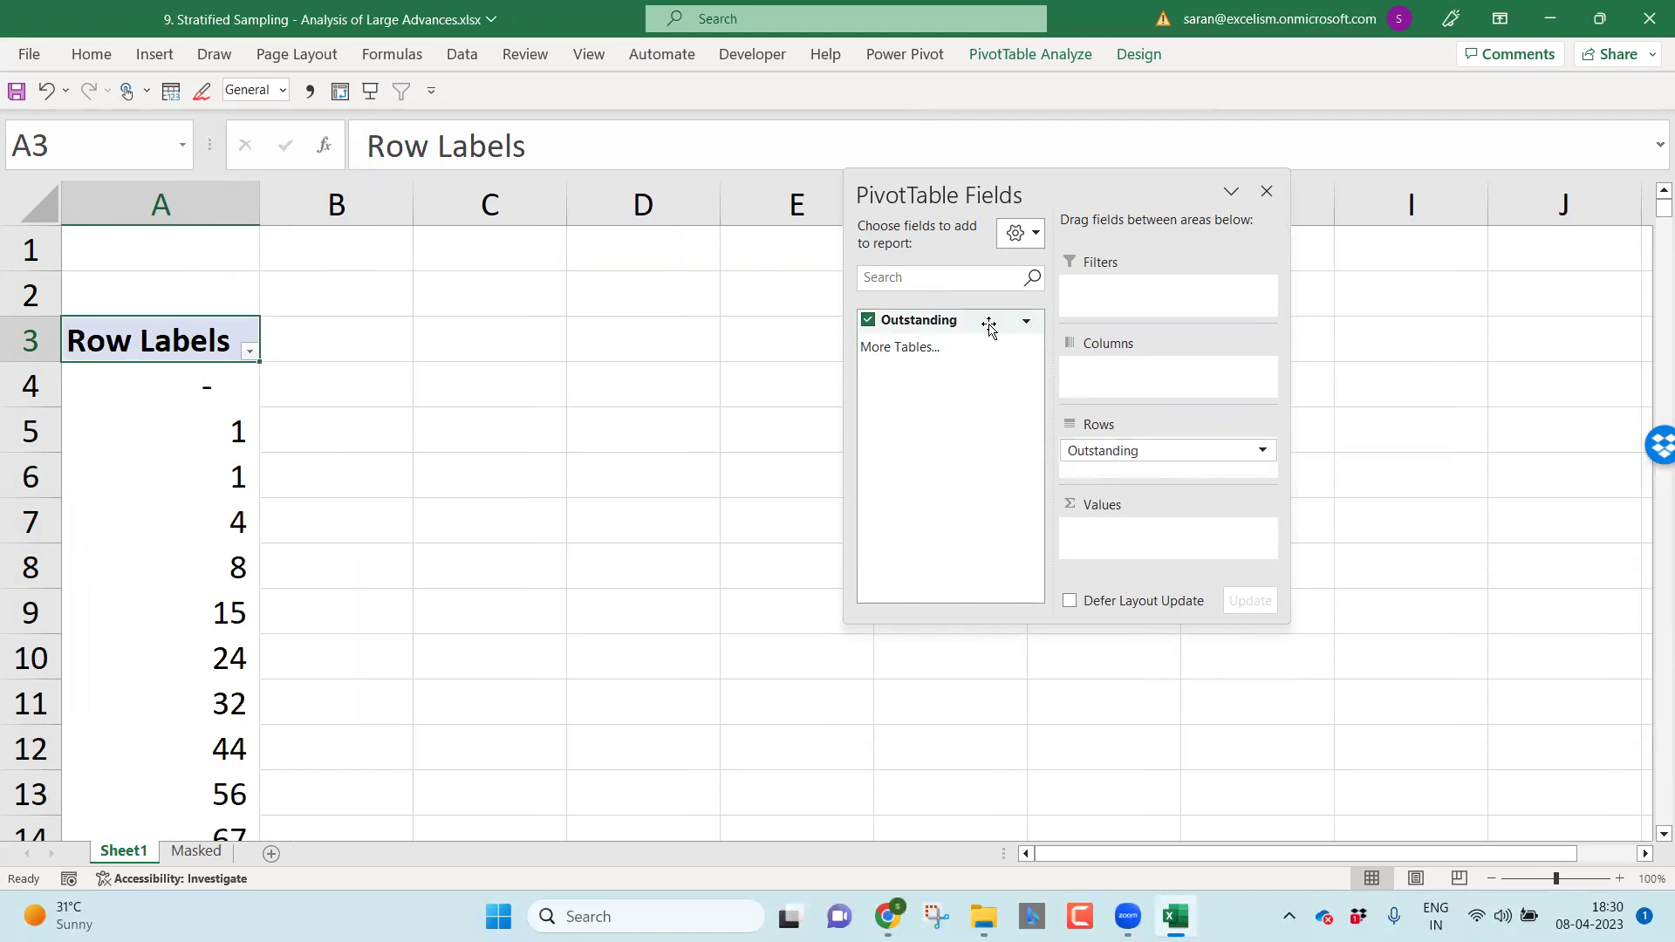
pyautogui.moveTo(989, 326); pyautogui.dragTo(1180, 557)
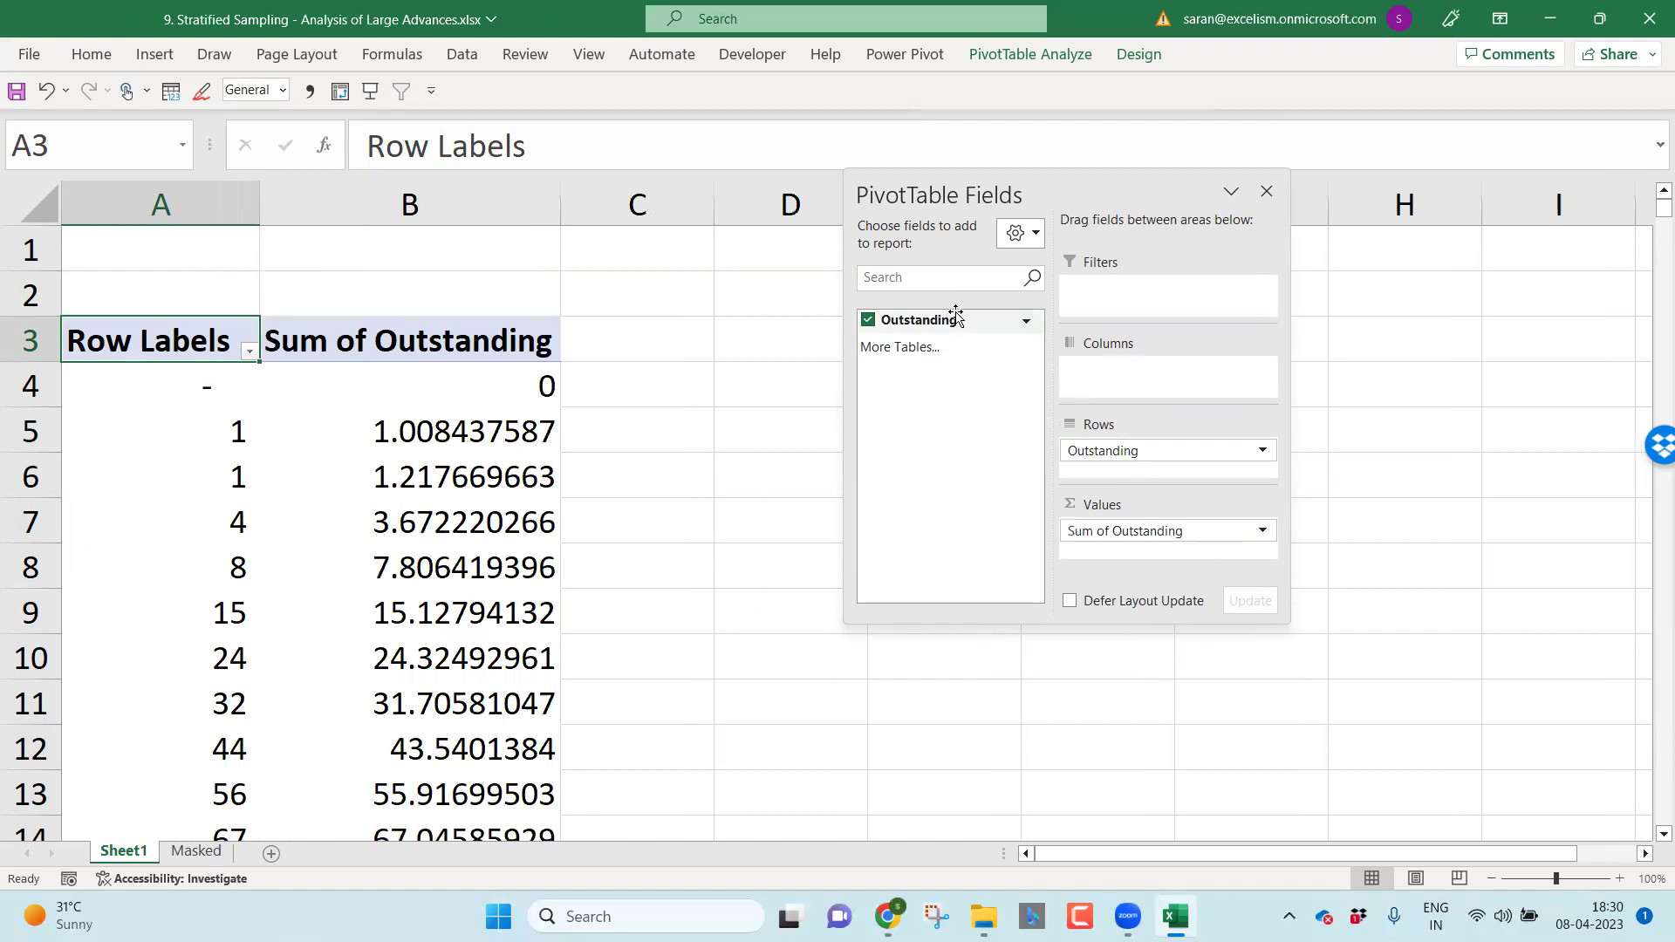
pyautogui.moveTo(956, 316); pyautogui.dragTo(1170, 543)
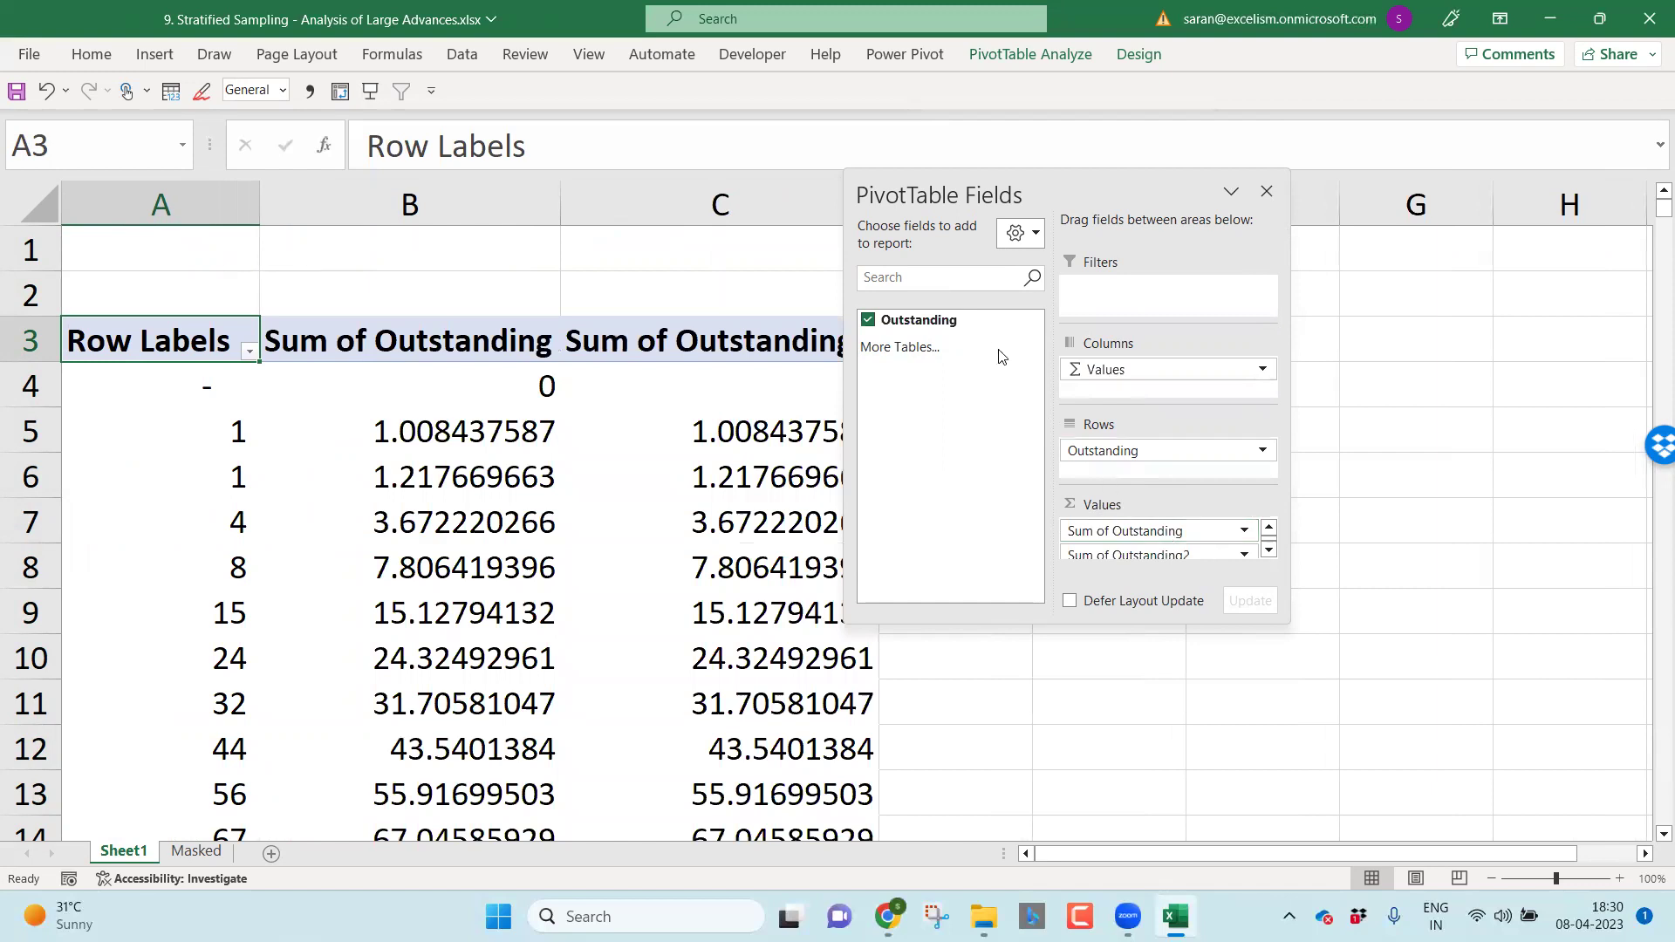
pyautogui.moveTo(971, 325); pyautogui.dragTo(1134, 537)
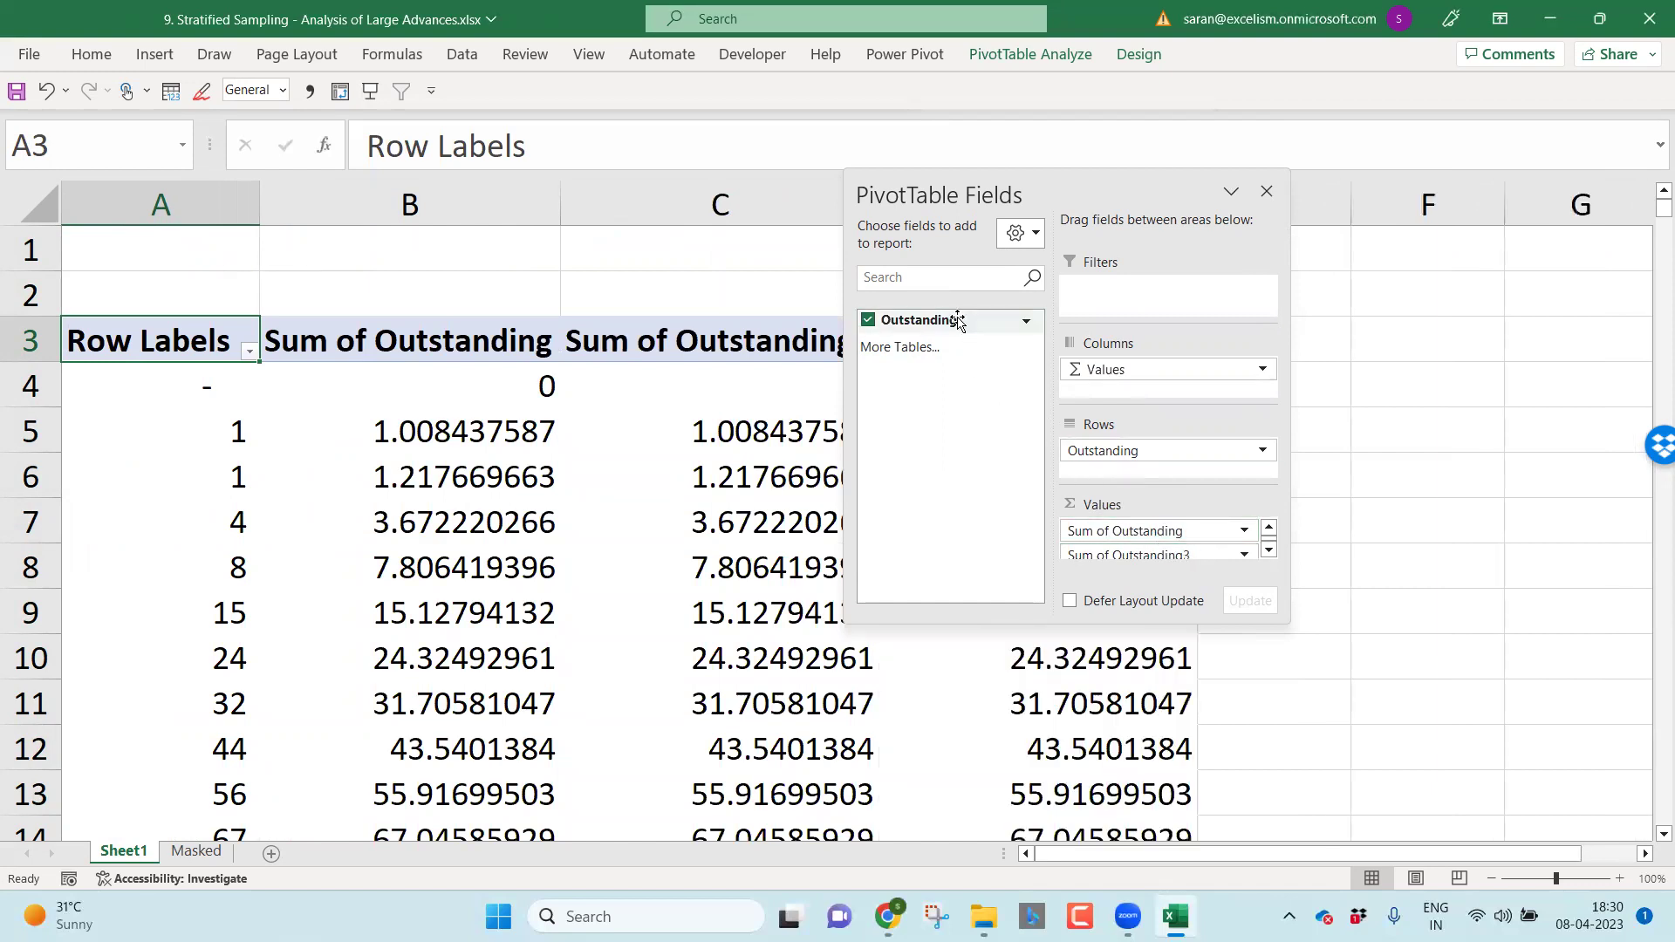
pyautogui.moveTo(955, 319); pyautogui.dragTo(1153, 550)
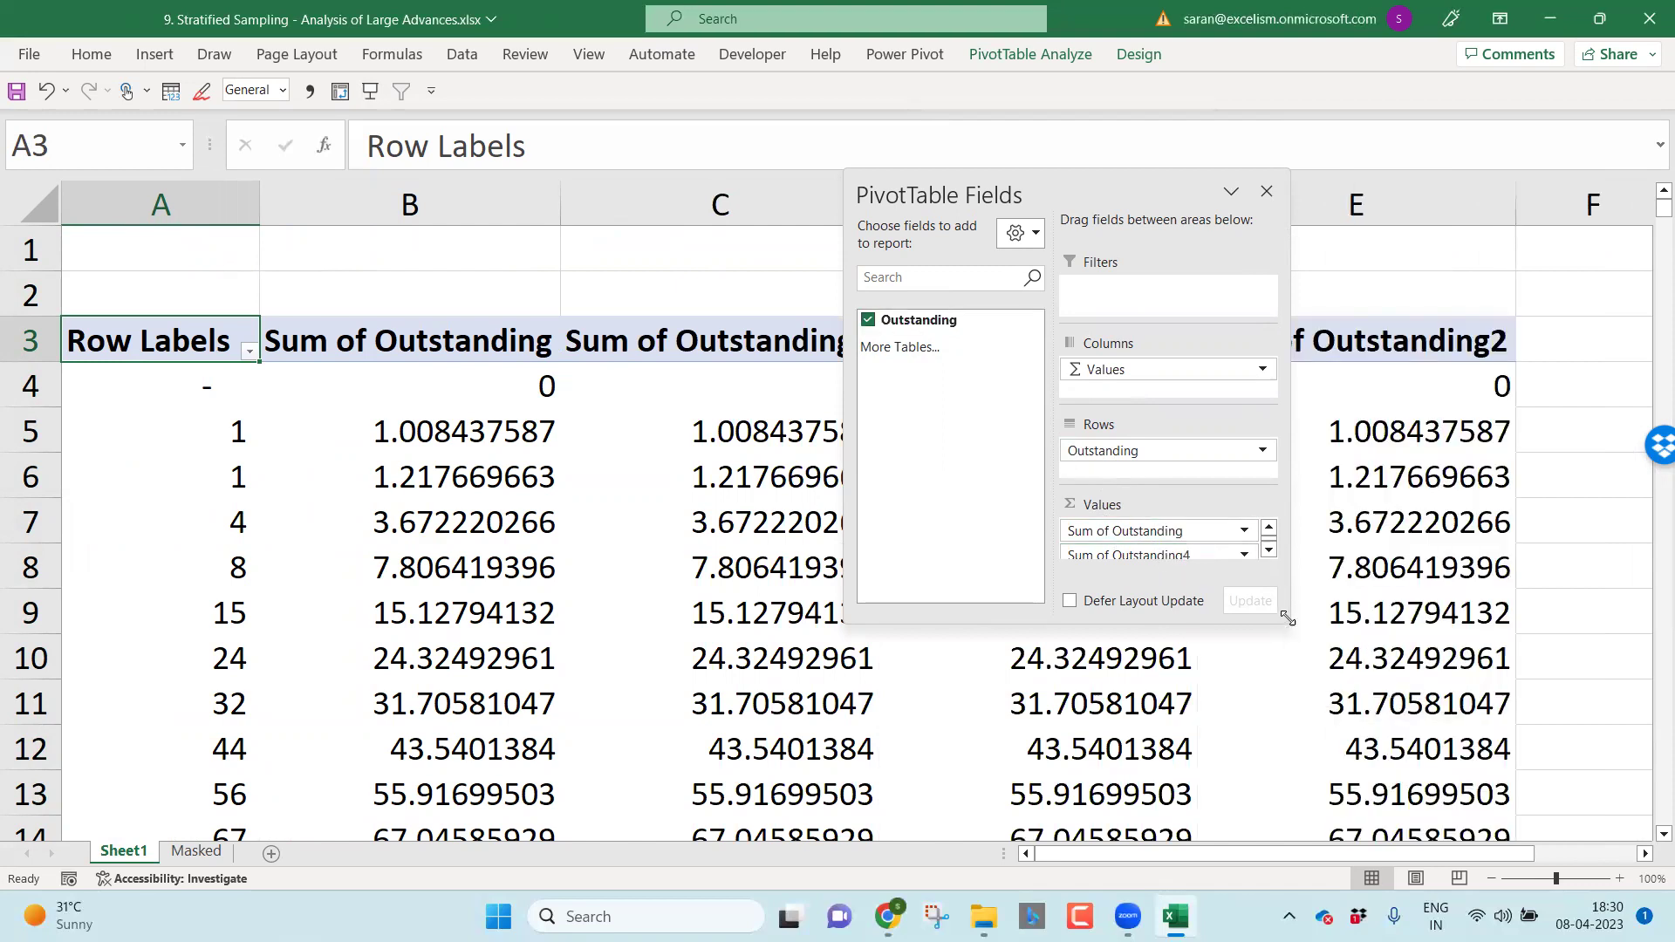
pyautogui.moveTo(1287, 618); pyautogui.dragTo(1334, 737)
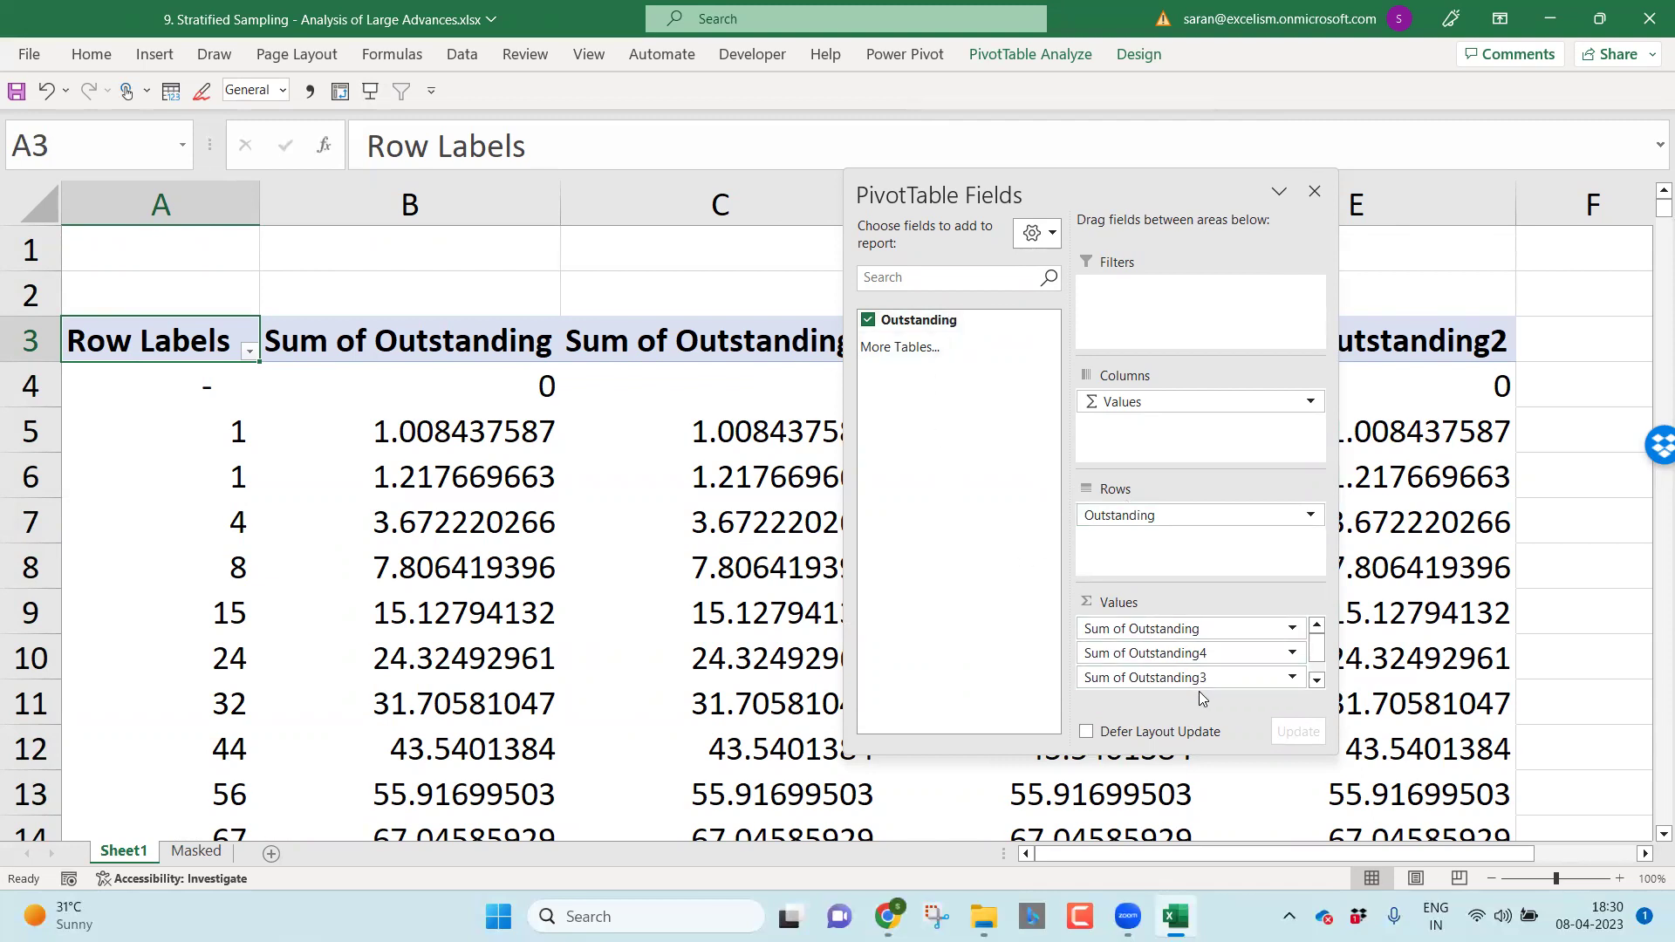
pyautogui.click(1315, 191)
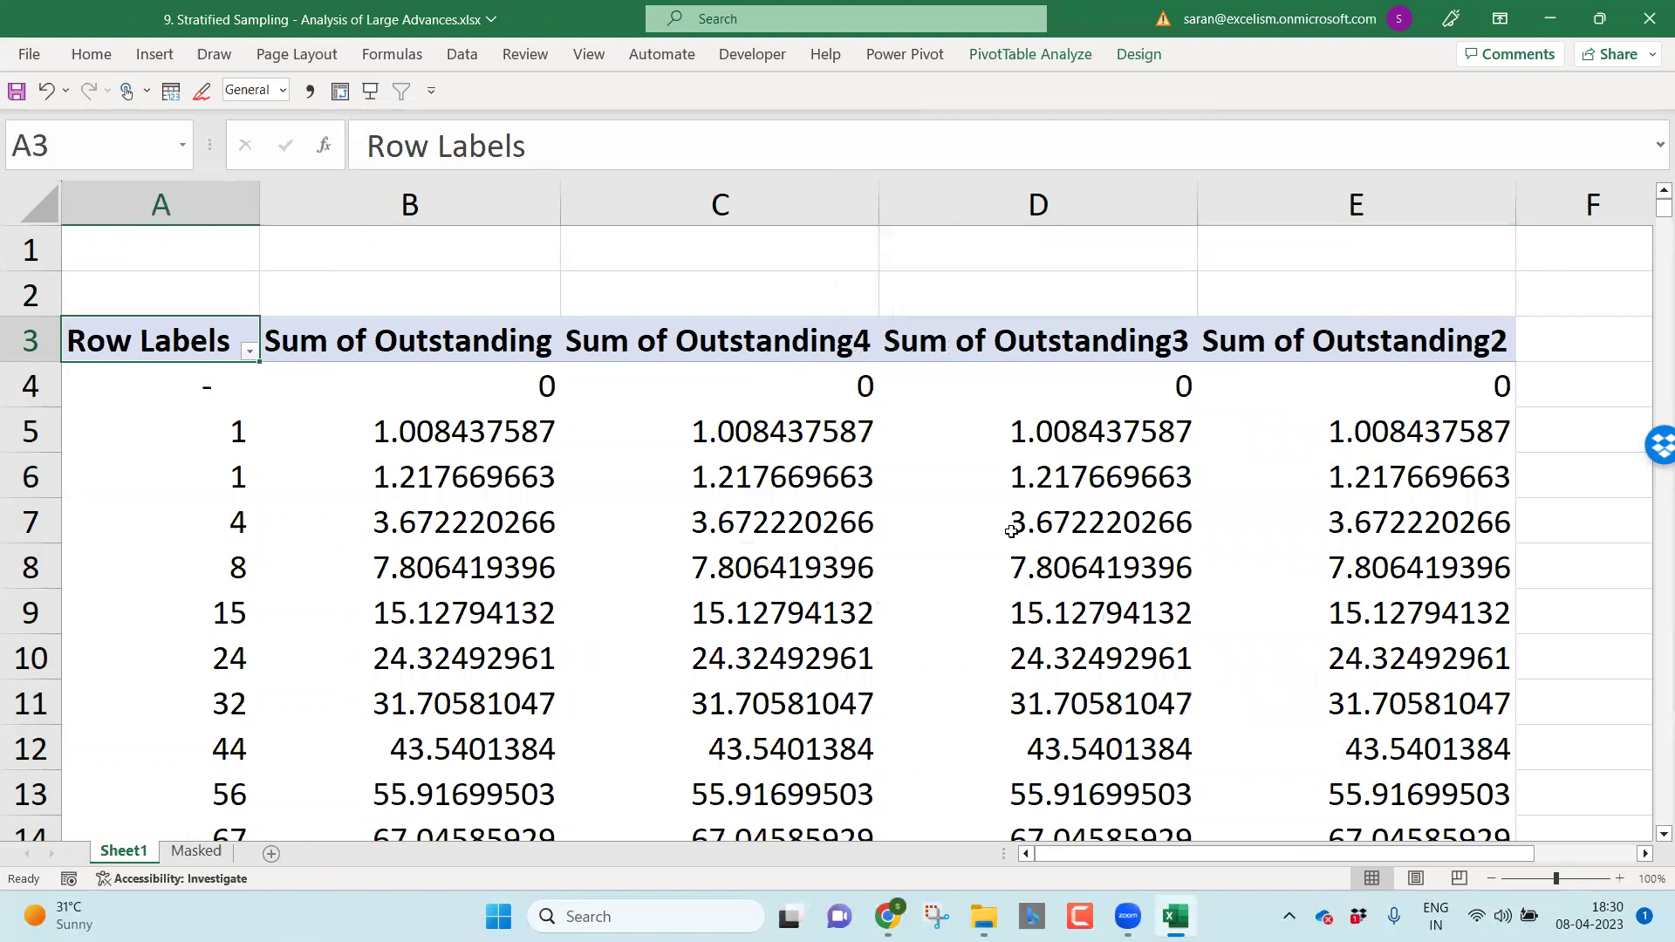
pyautogui.moveTo(1011, 531)
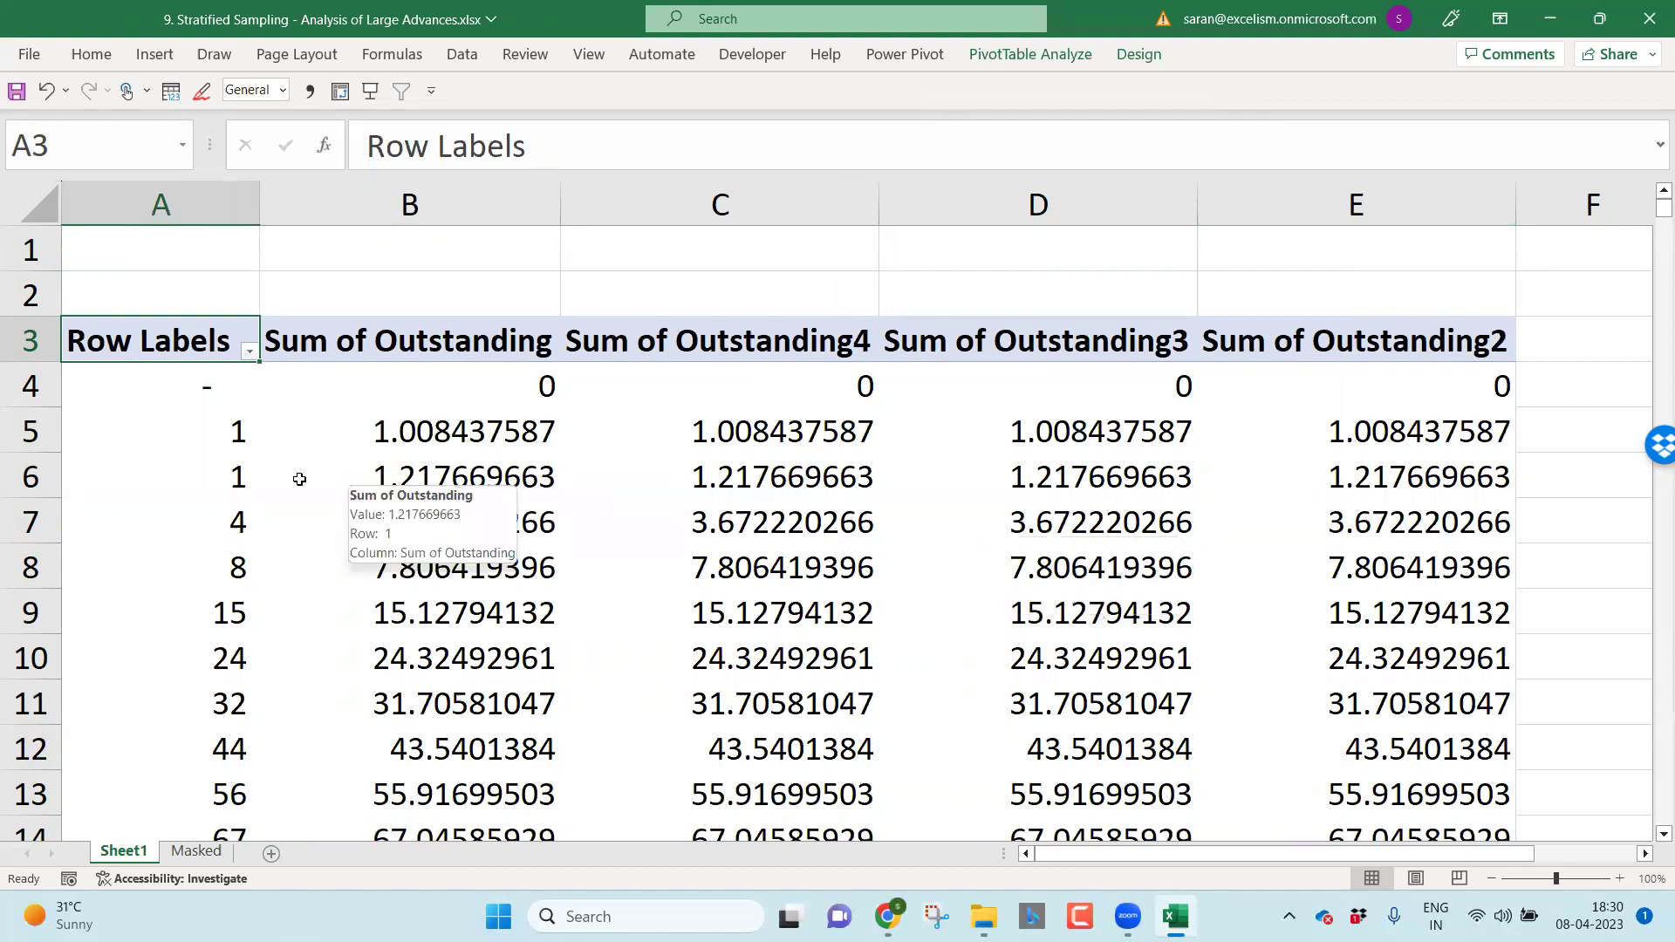
pyautogui.click(219, 441)
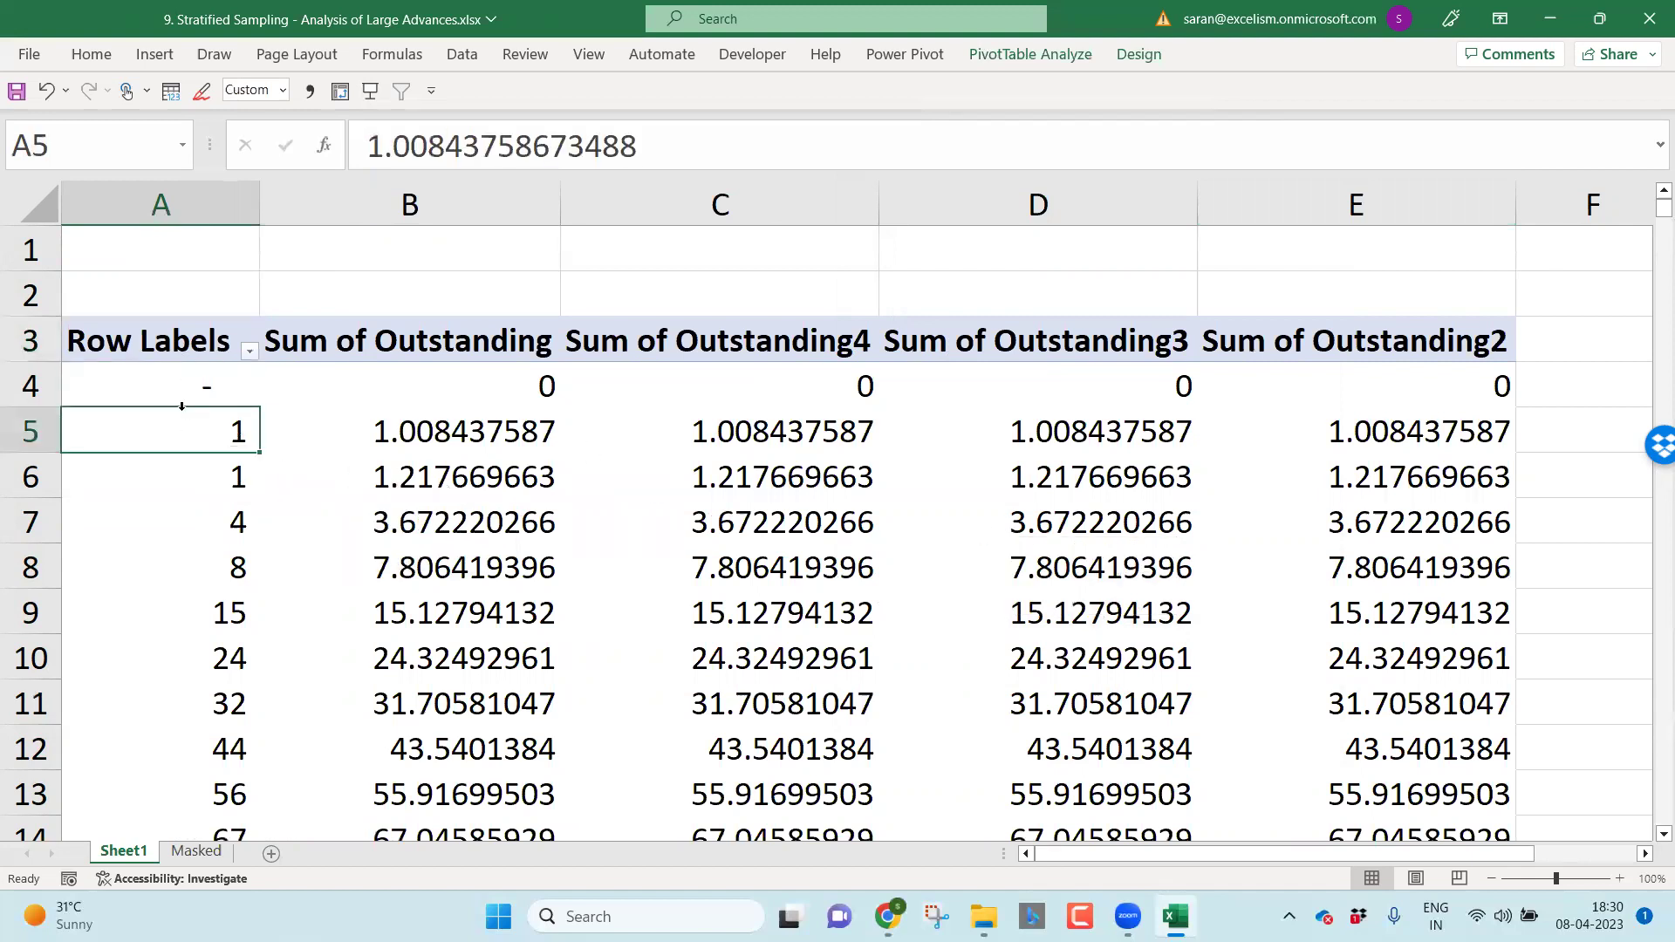
pyautogui.rightClick(204, 449)
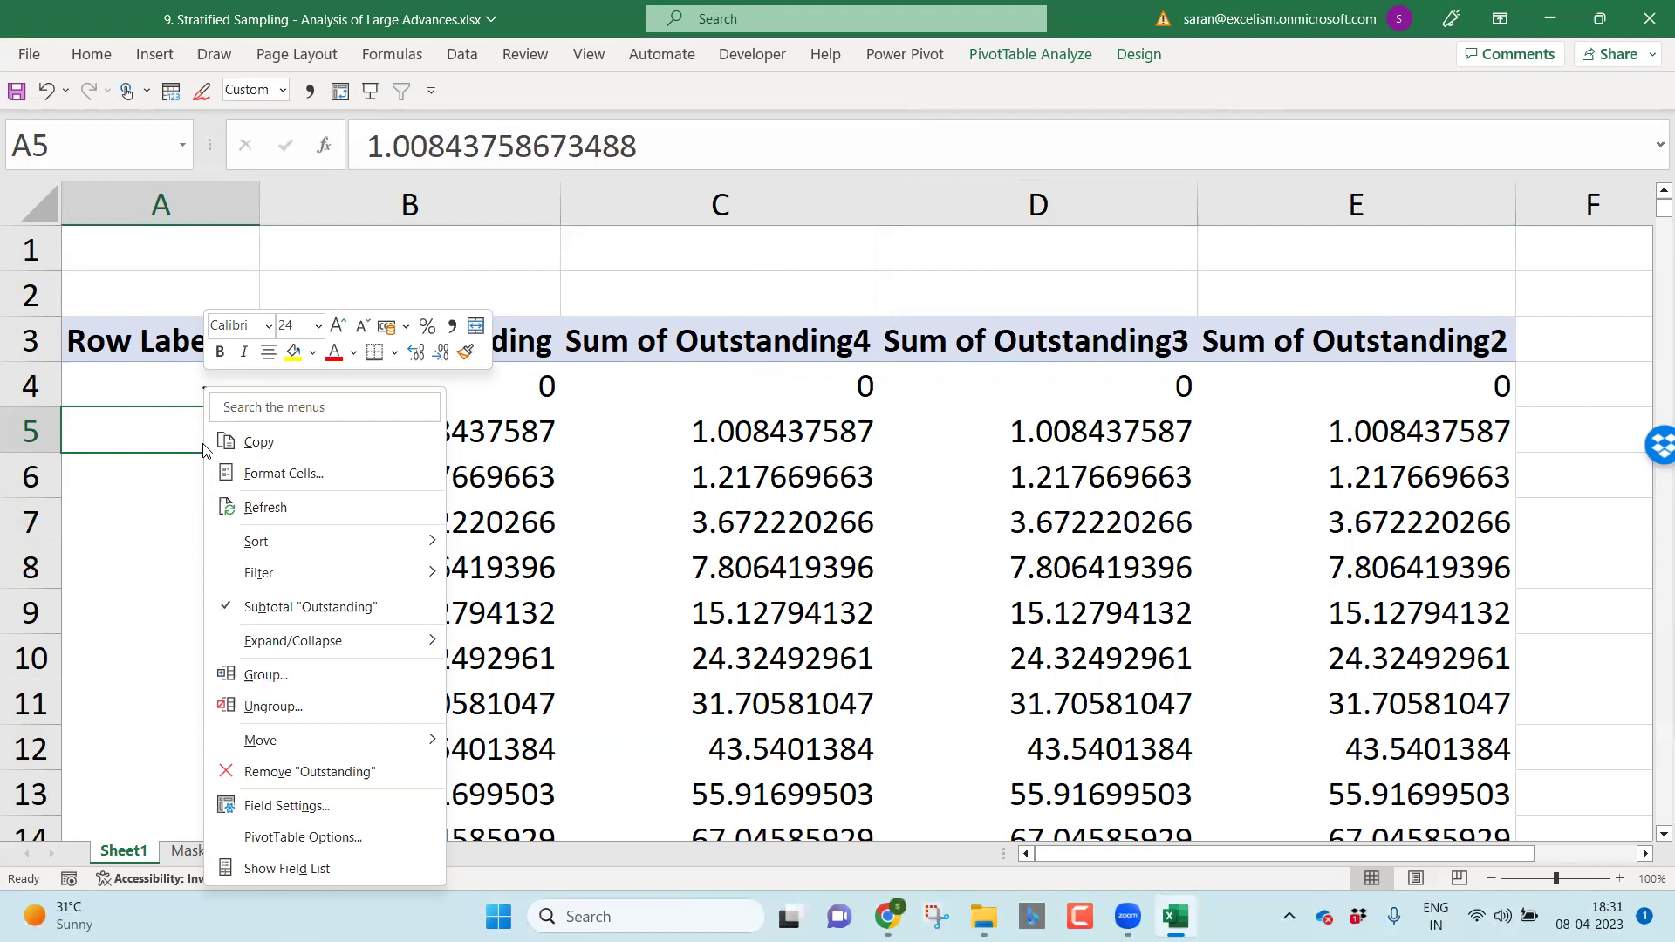
pyautogui.press('Escape')
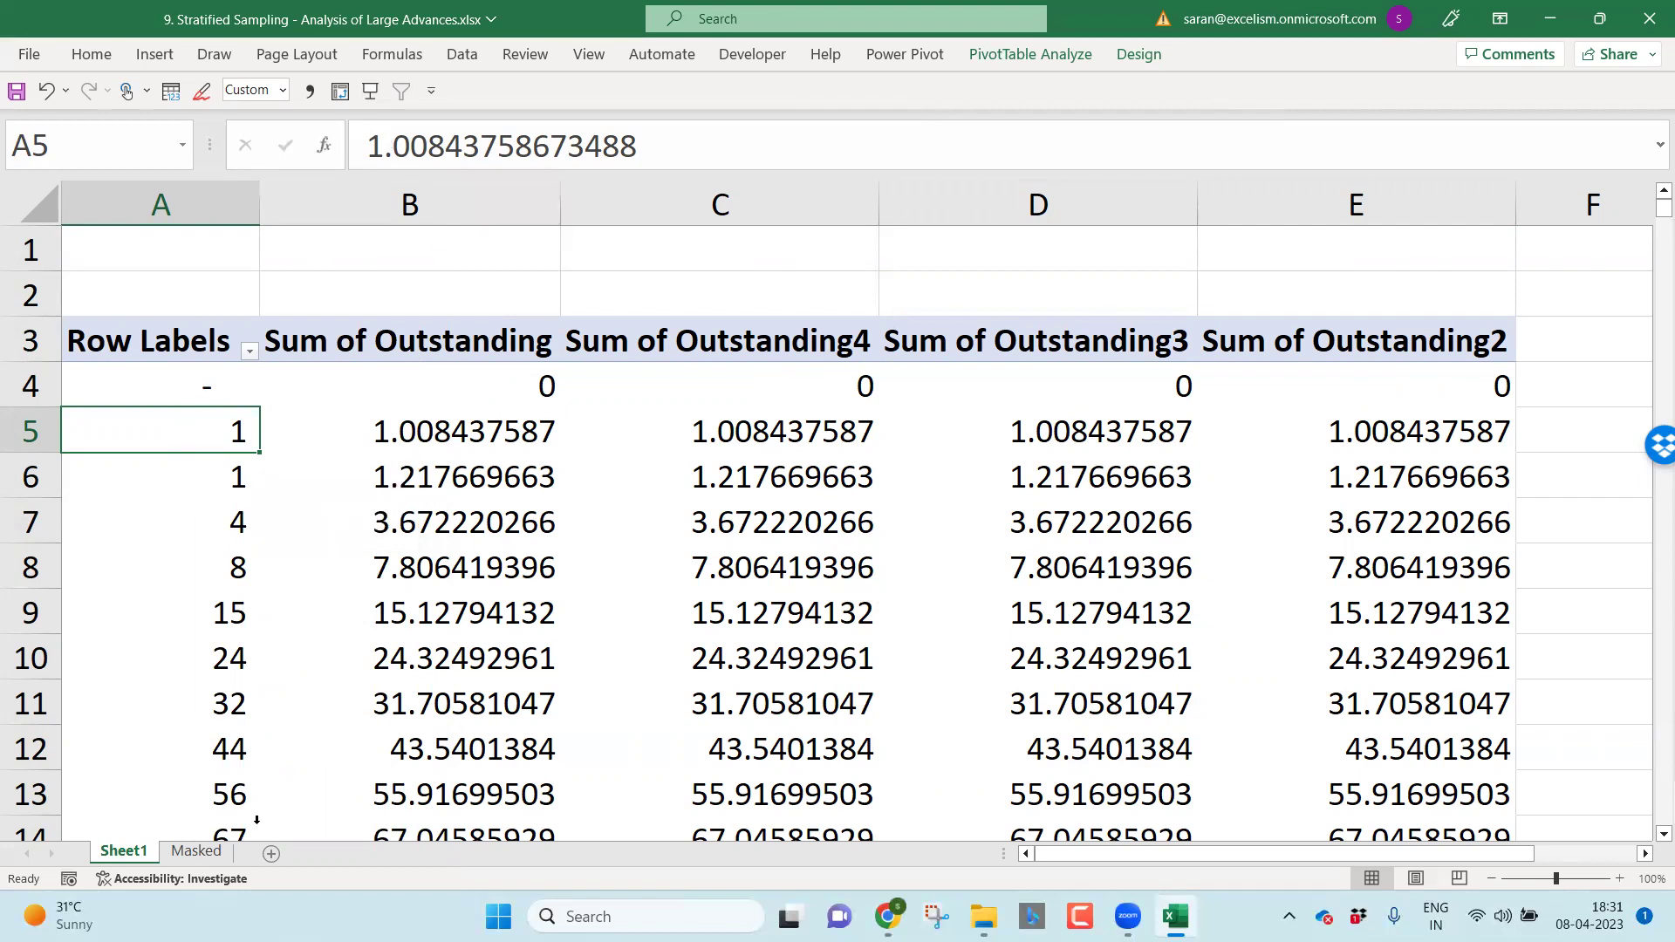
# Step: On the Masked sheet, enter =ROUND(I2,-2) in helper cell AH2
pyautogui.click(197, 851)
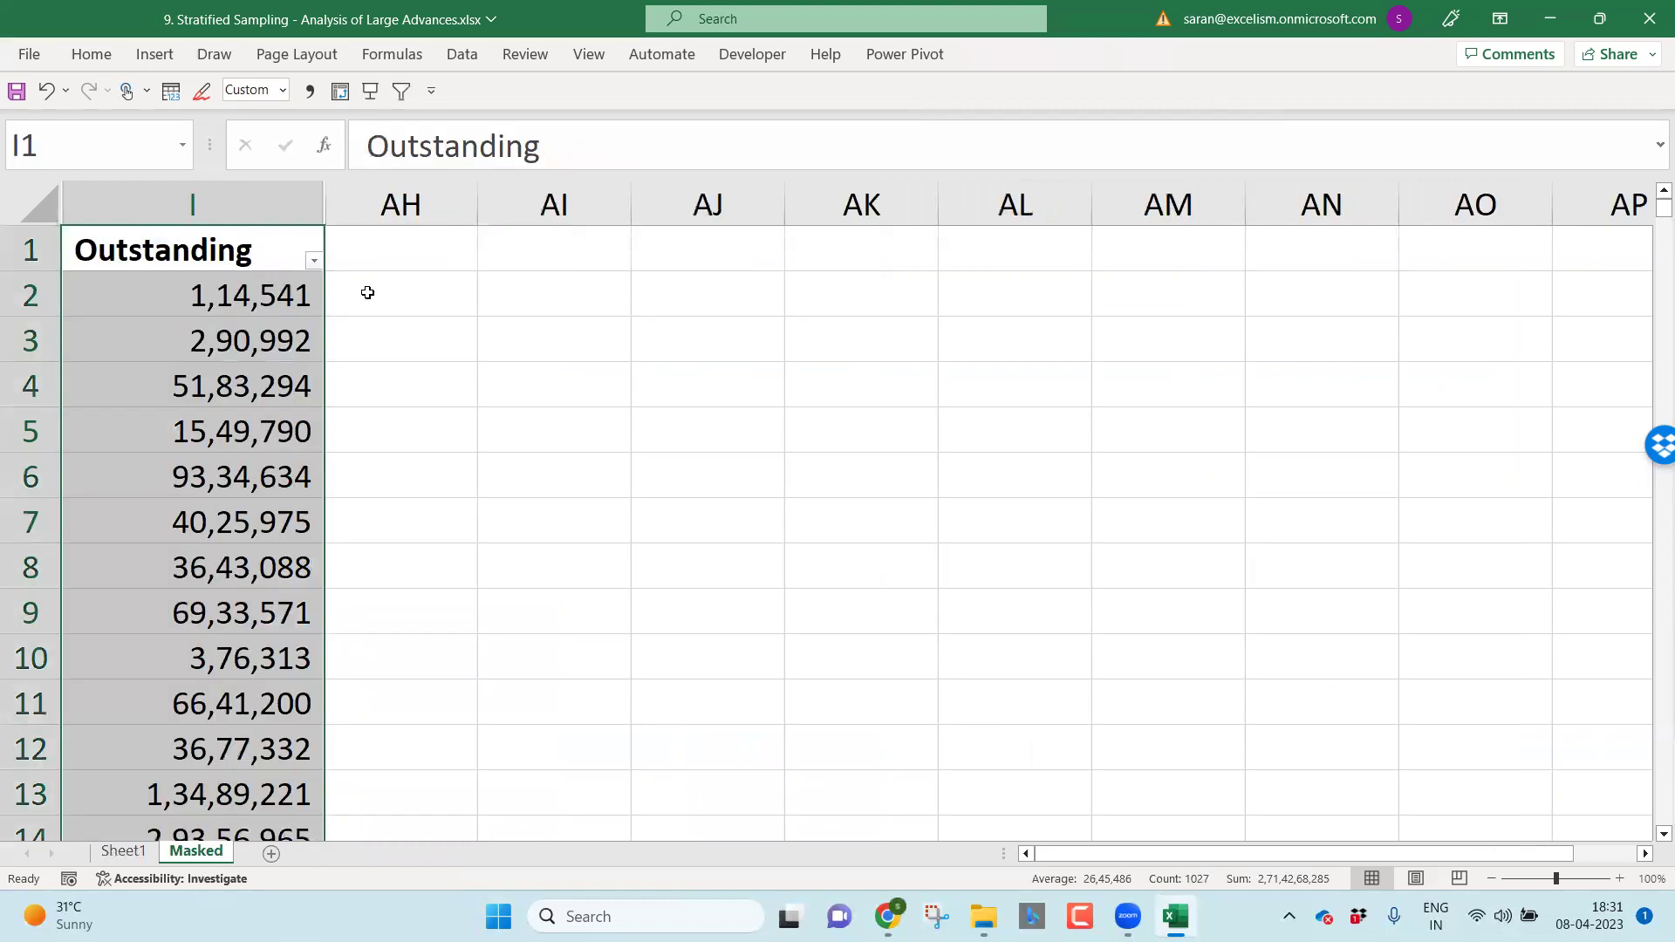
pyautogui.click(432, 303)
pyautogui.write('=round')
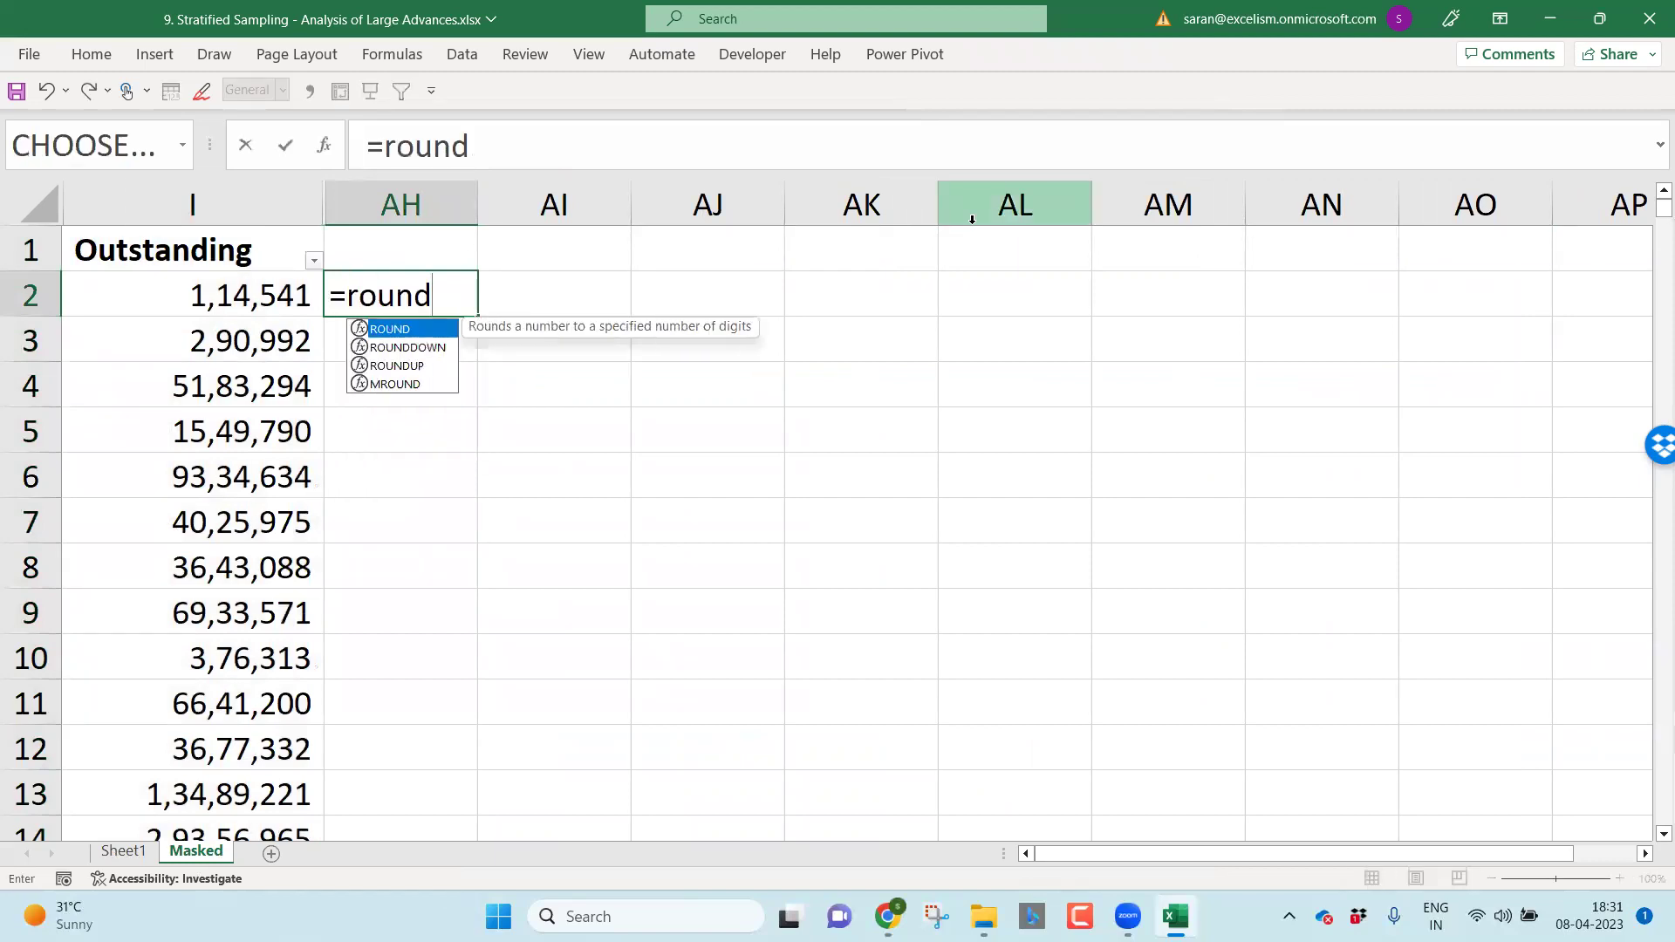
pyautogui.press('Tab')
pyautogui.press('Left')
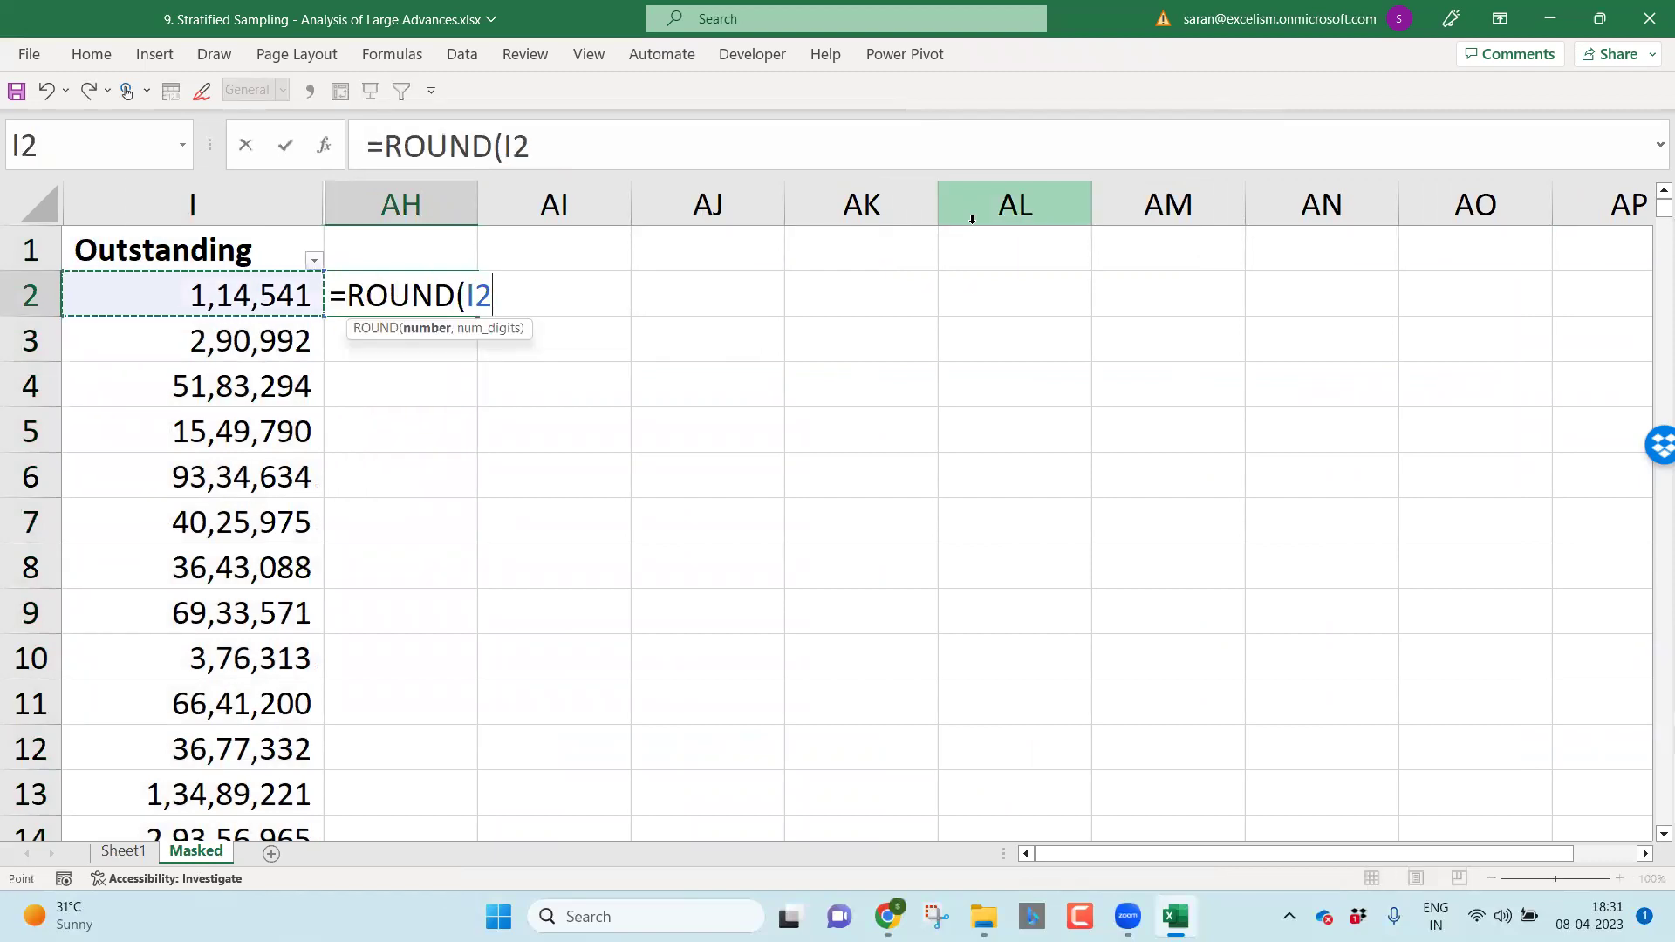
pyautogui.write(',-2')
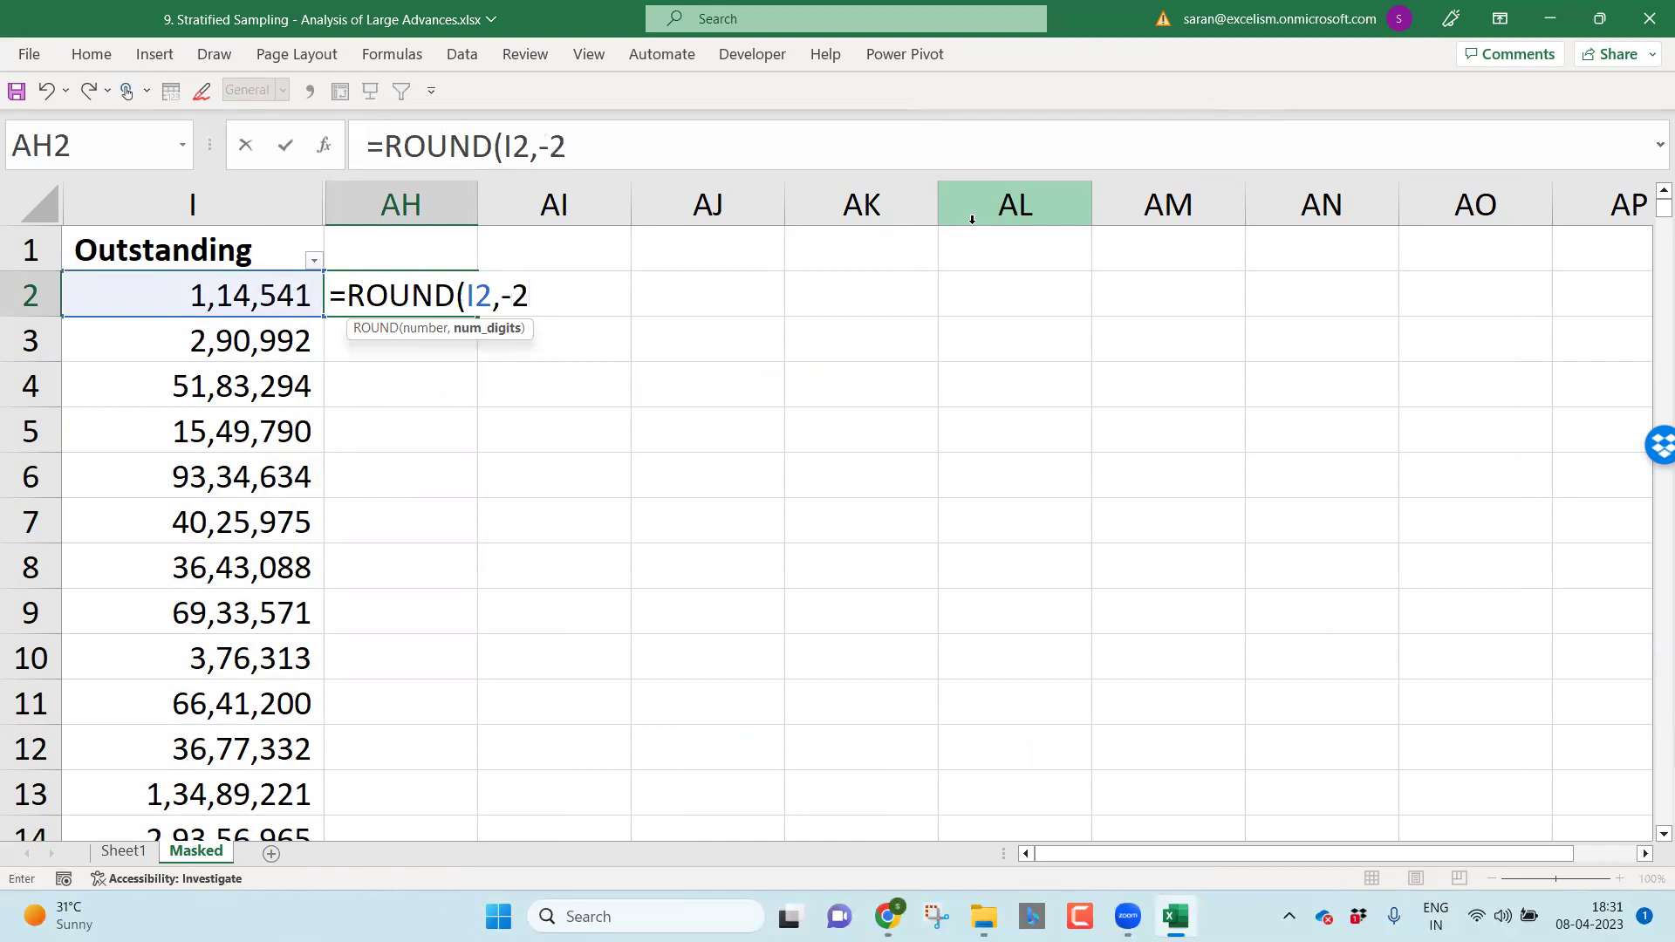
pyautogui.press('Return')
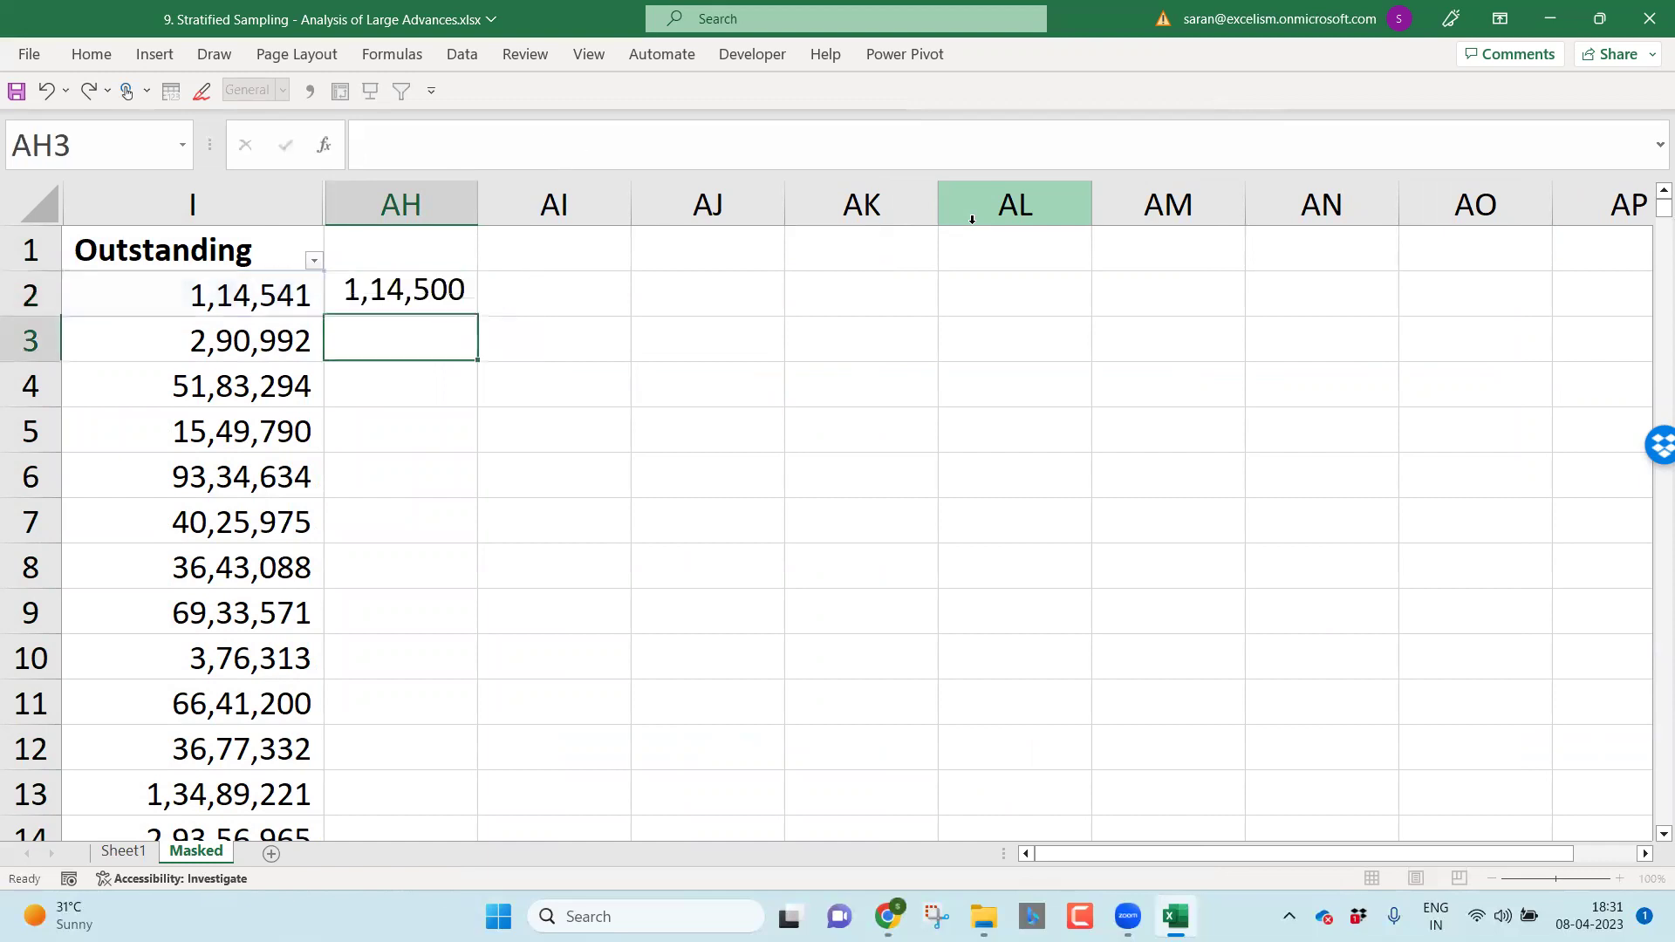
# Step: Fill the ROUND formula down AH2:AH1027
pyautogui.press('Up')
pyautogui.hotkey('ctrl', 'c')
pyautogui.press('Left')
pyautogui.hotkey('ctrl', 'Down')
pyautogui.press('Right')
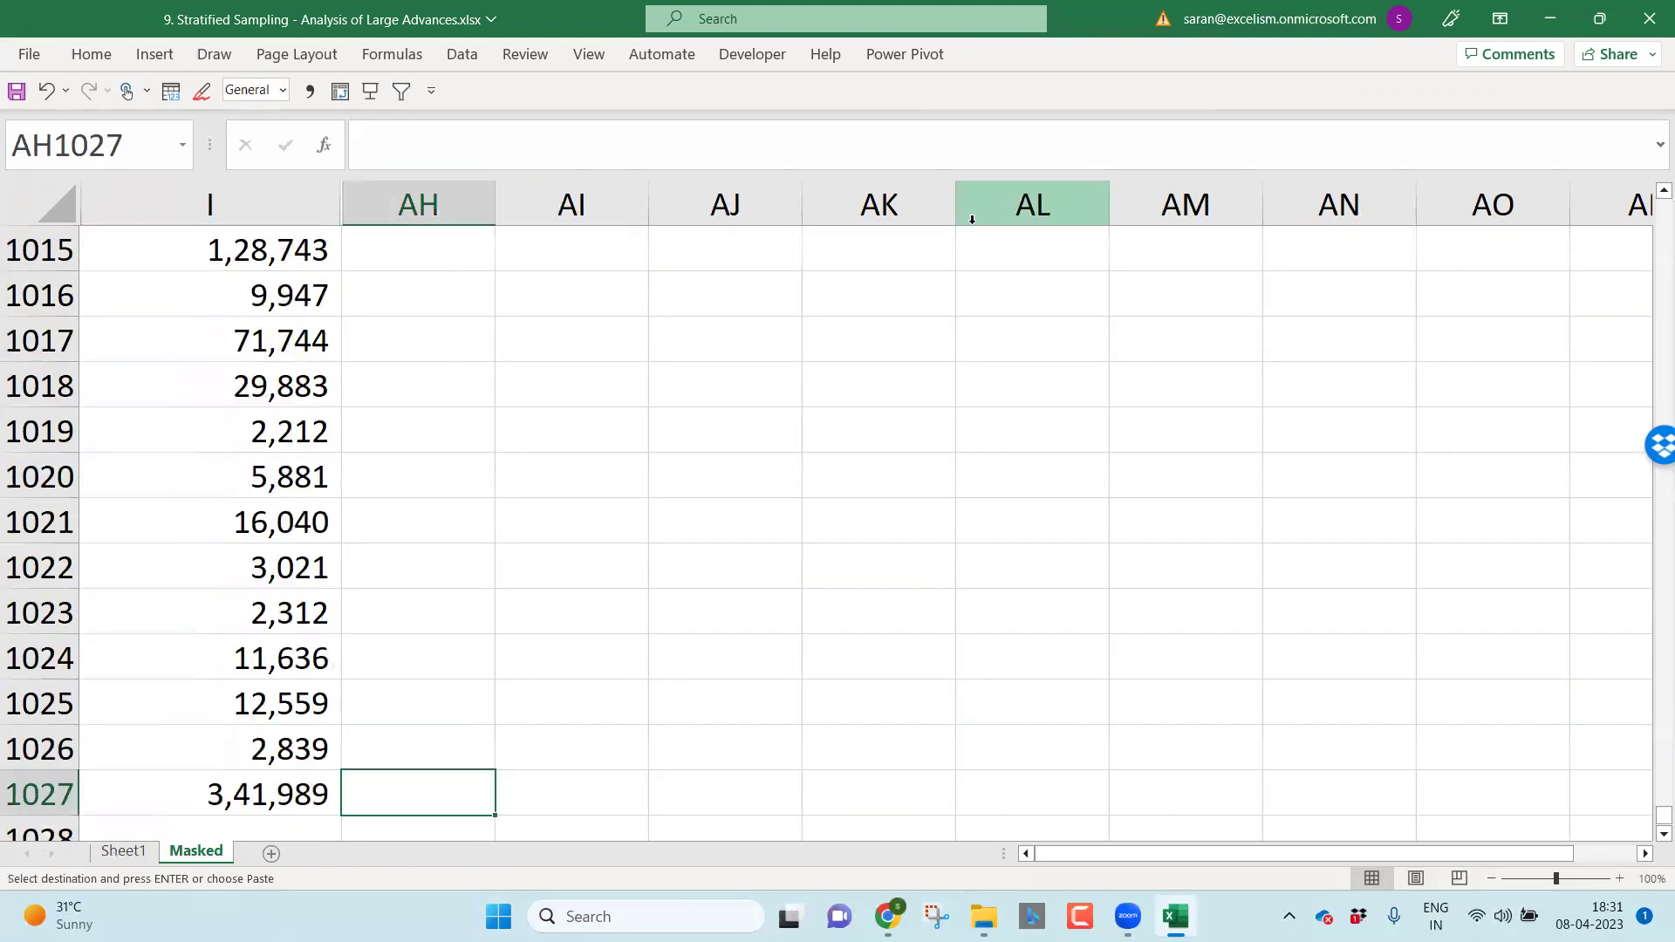
pyautogui.hotkey('ctrl', 'shift', 'Up')
pyautogui.press('Return')
# Step: Paste the rounded results as values over Outstanding I2:I1027
pyautogui.hotkey('ctrl', 'Up')
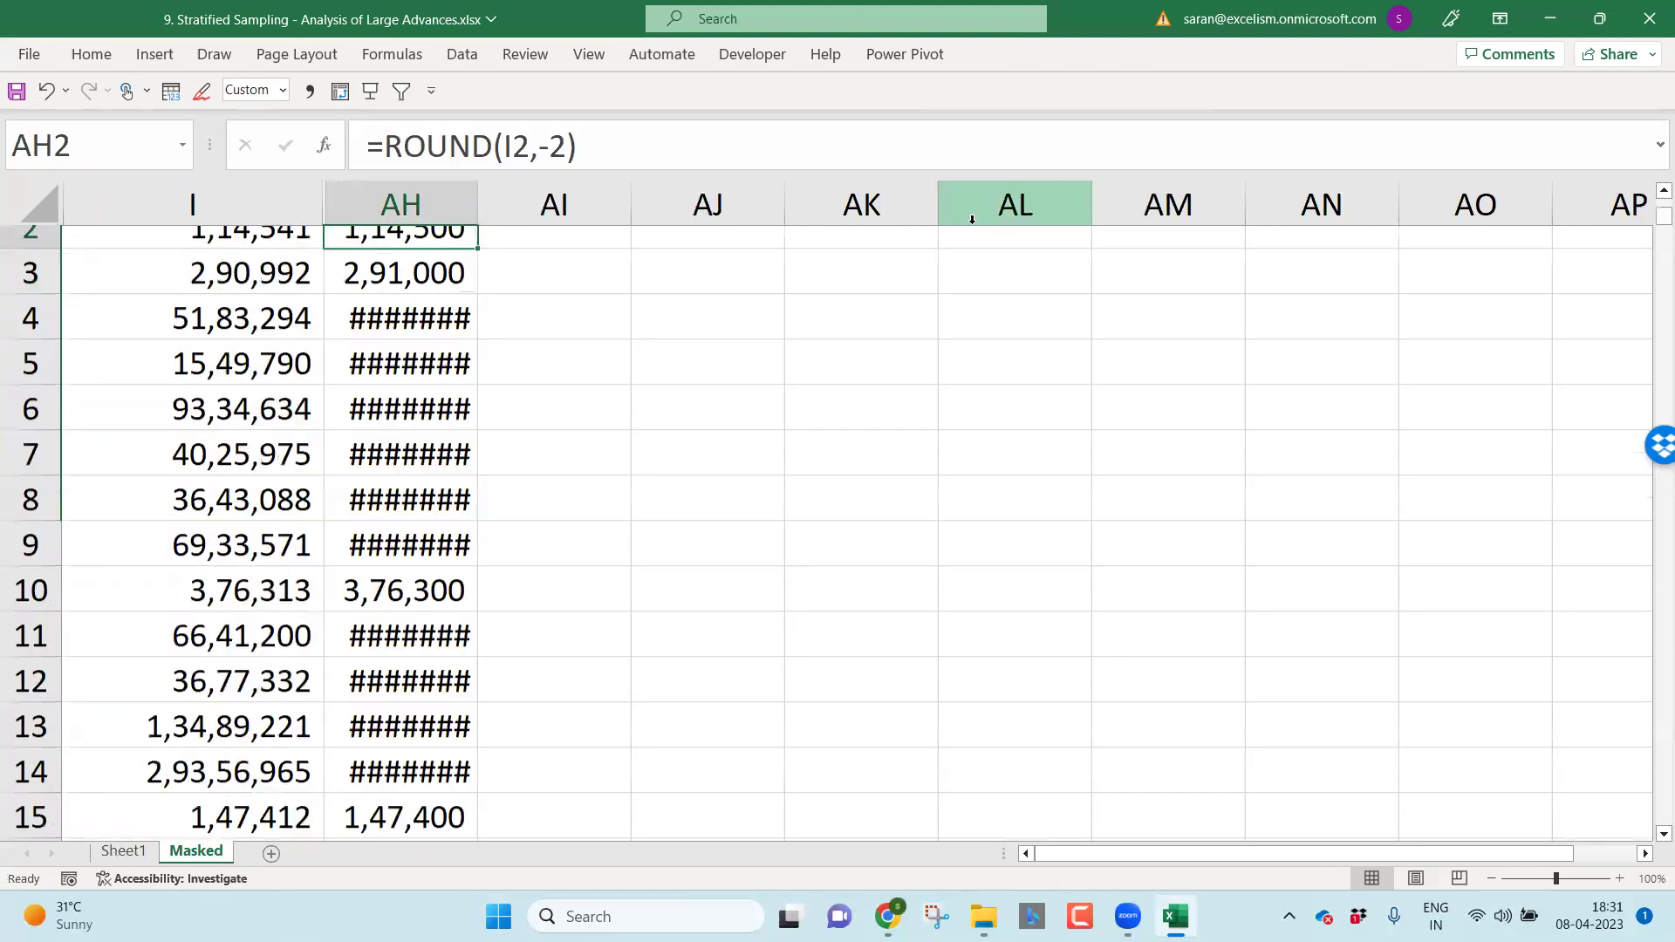
pyautogui.hotkey('ctrl', 'shift', 'Down')
pyautogui.hotkey('ctrl', 'c')
pyautogui.press('Up')
pyautogui.press('Left')
pyautogui.press('Down')
pyautogui.hotkey('ctrl', 'shift', 'Down')
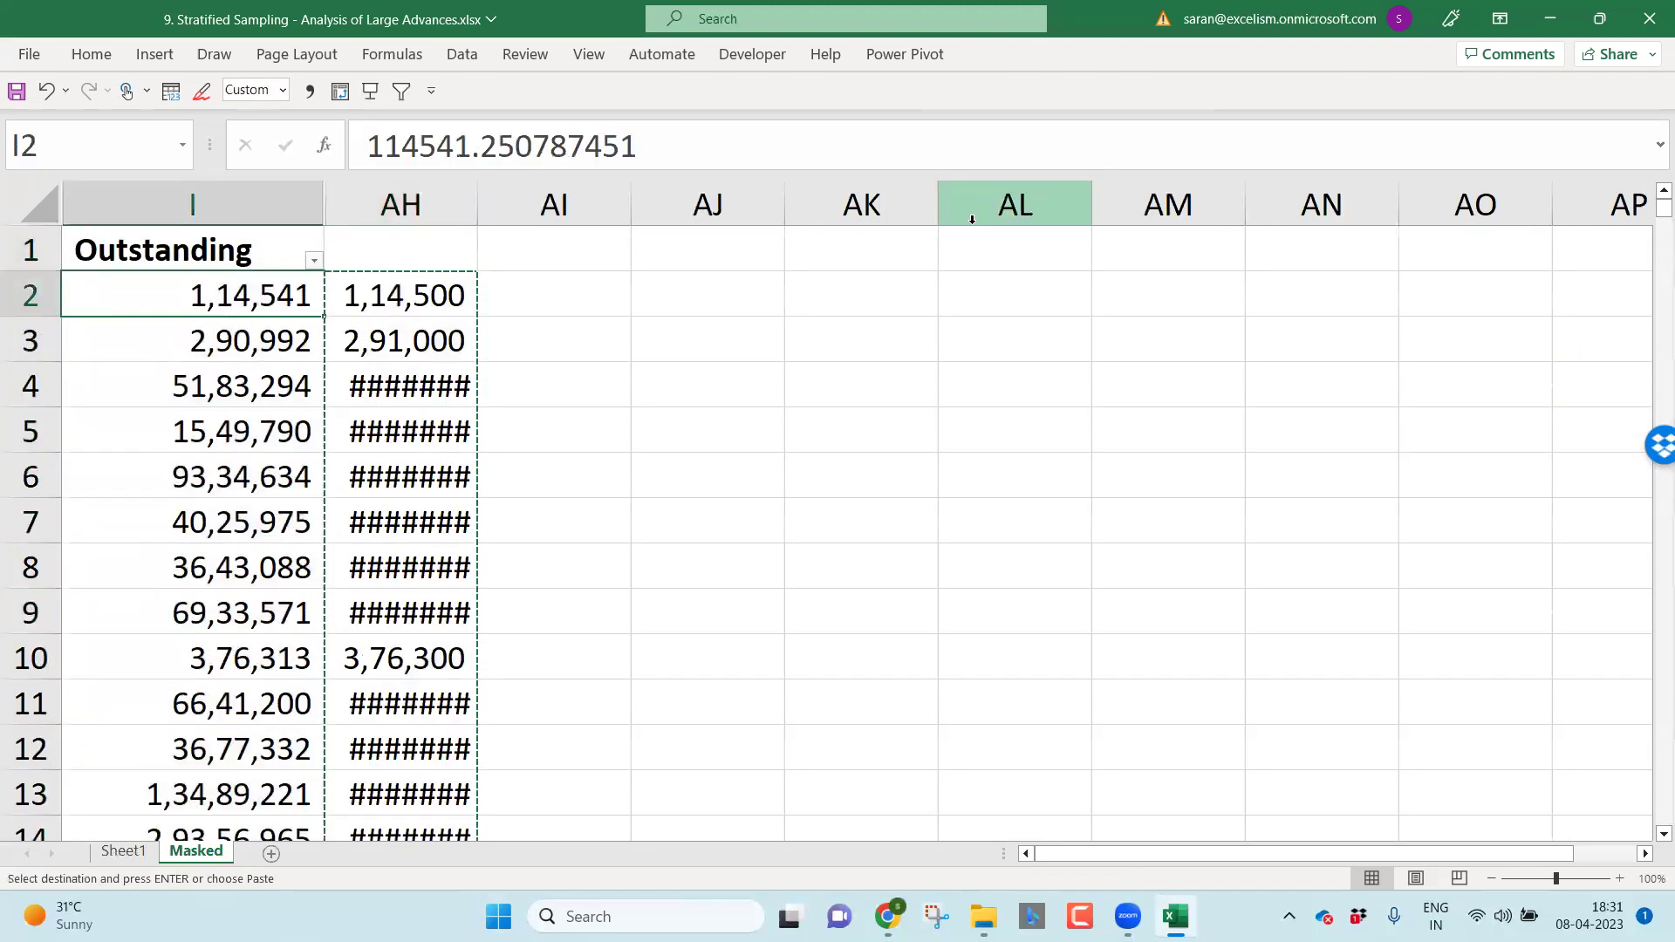
pyautogui.hotkey('ctrl', 'alt', 'v')
pyautogui.press('v')
pyautogui.press('Return')
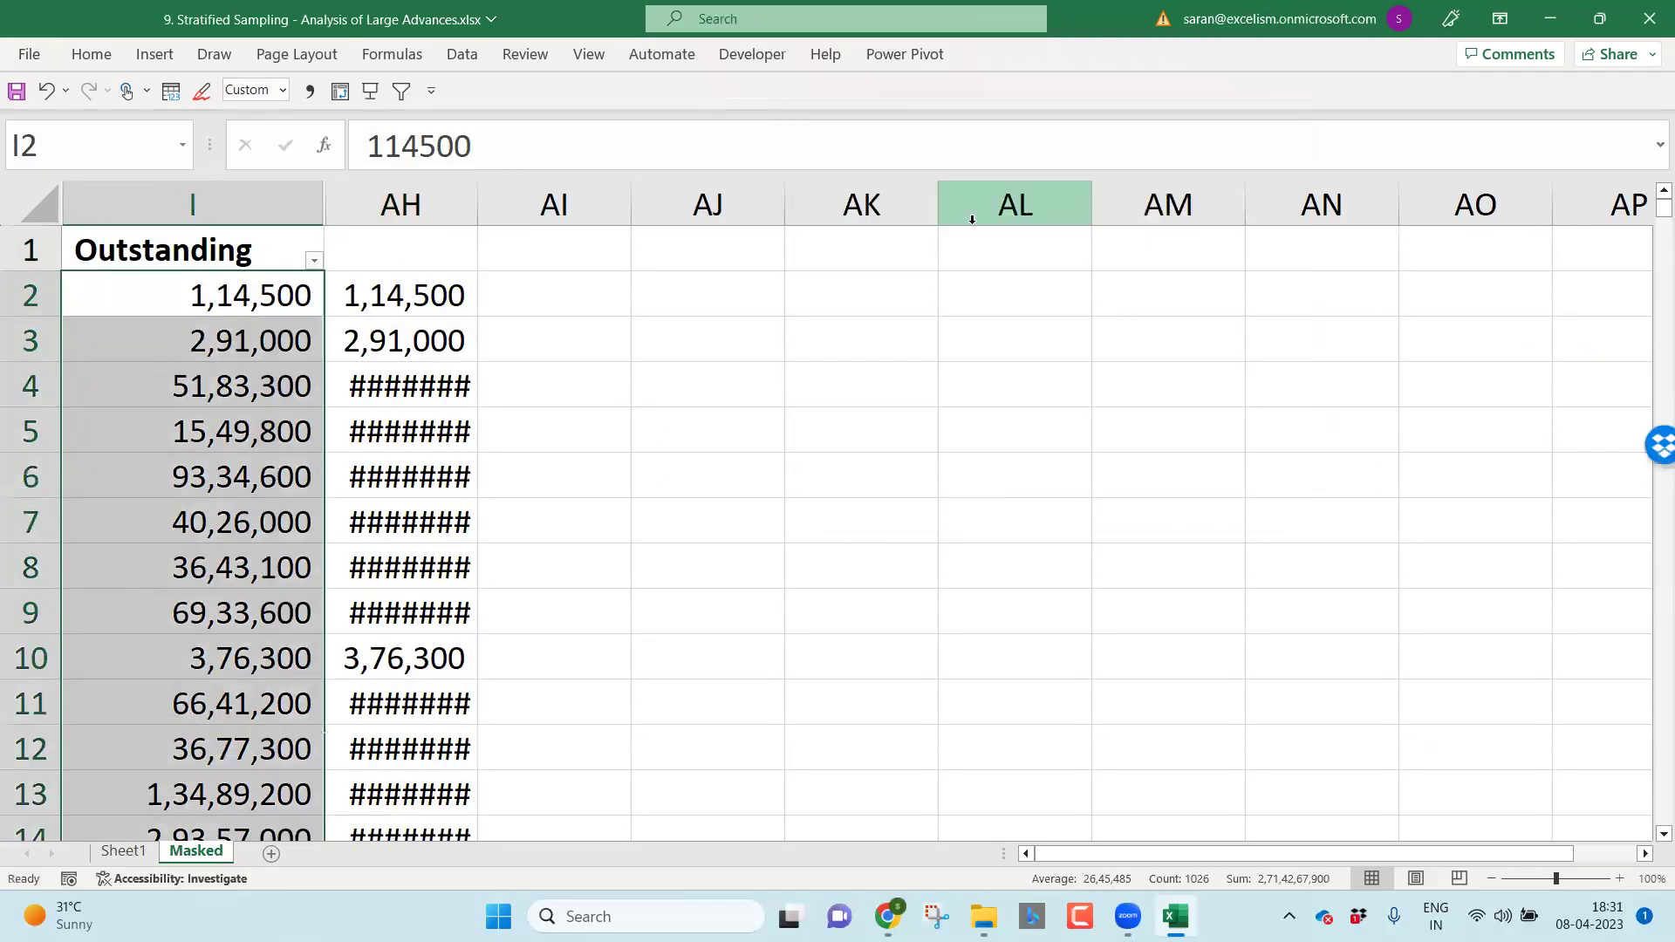
# Step: Clear the helper ROUND formulas from column AH
pyautogui.press('Right')
pyautogui.hotkey('ctrl', 'shift', 'Down')
pyautogui.press('Delete')
pyautogui.press('Left')
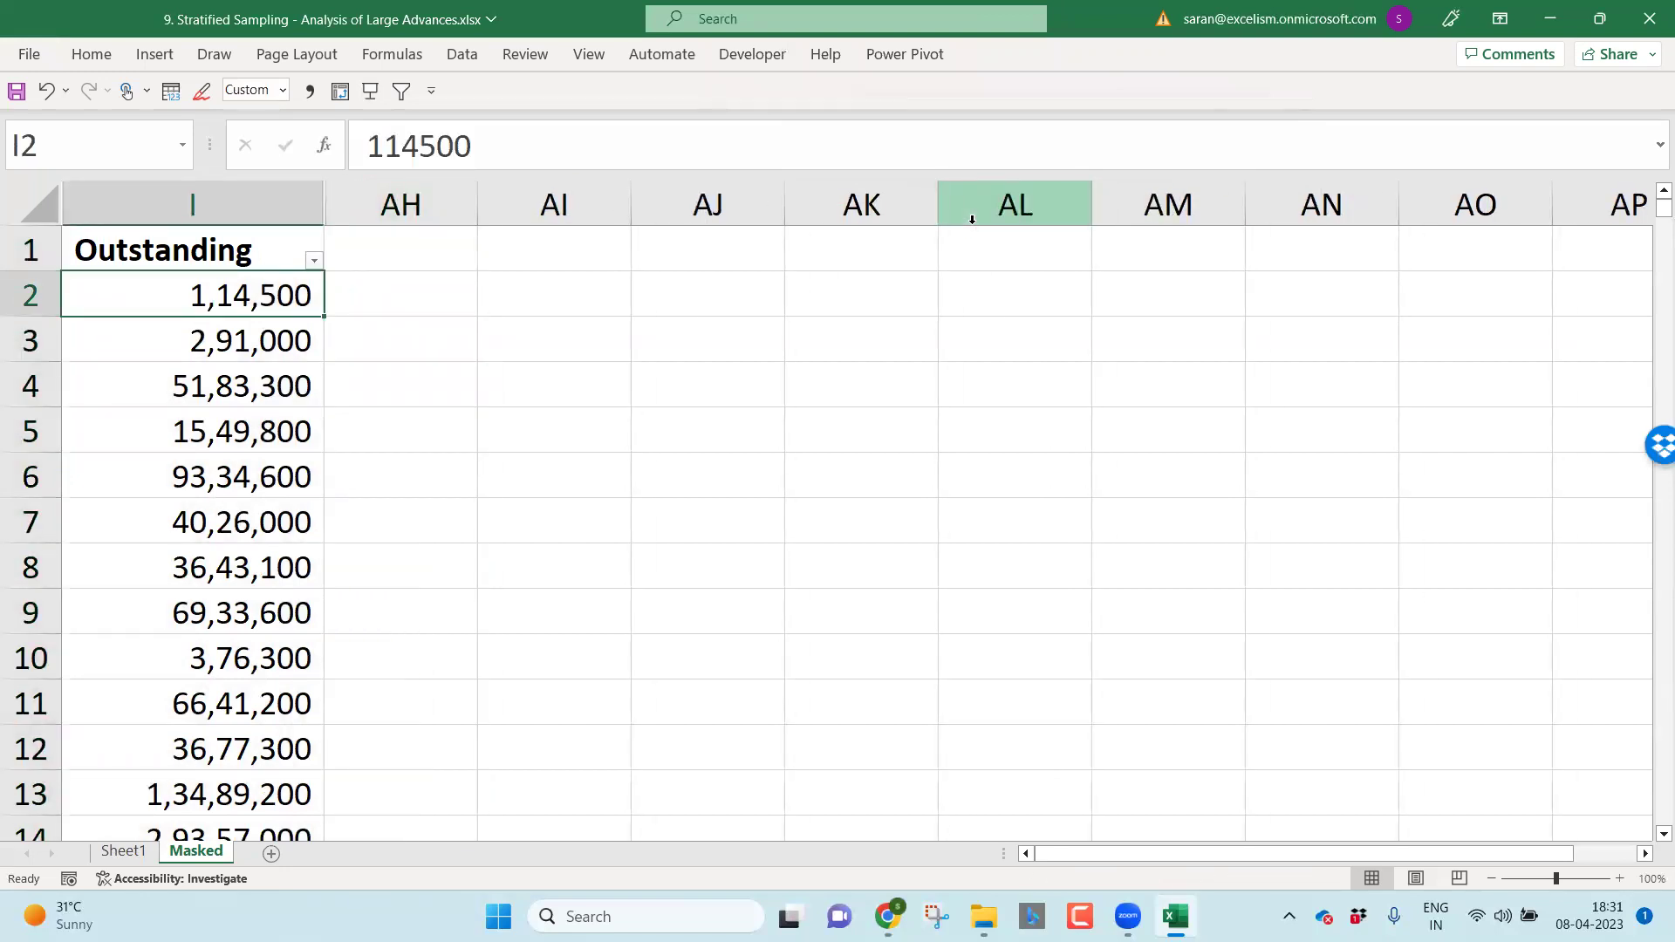
# Step: Refresh the Sheet1 pivot table to pick up the rounded values
pyautogui.hotkey('ctrl', 'pageup')
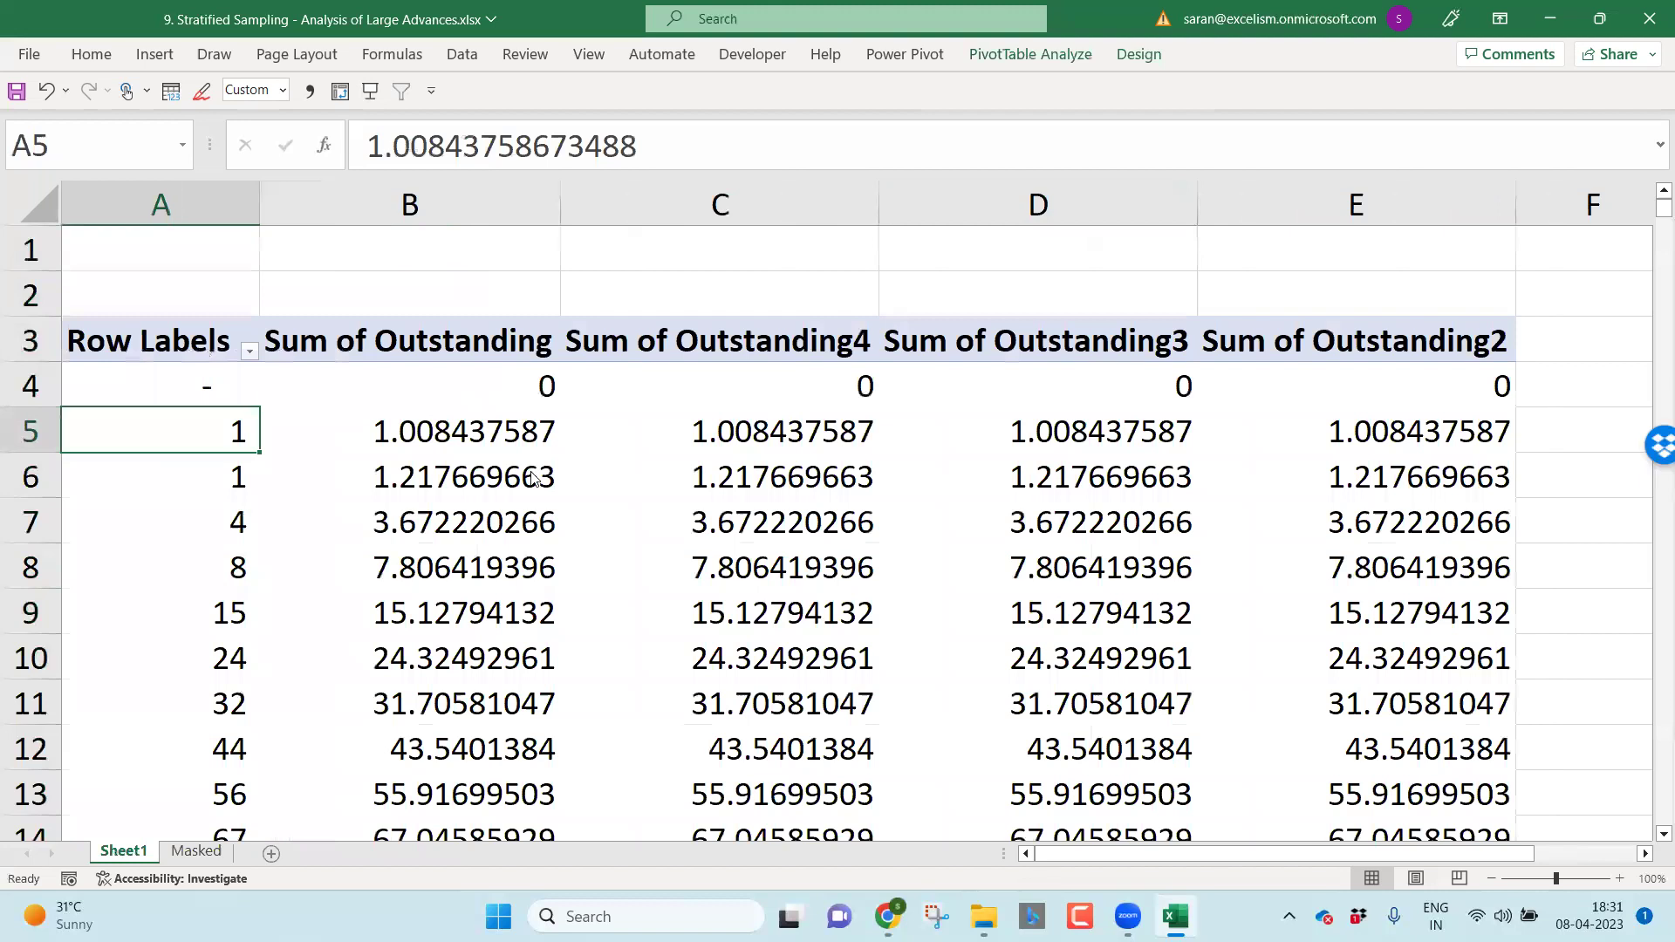
pyautogui.rightClick(533, 477)
pyautogui.click(619, 187)
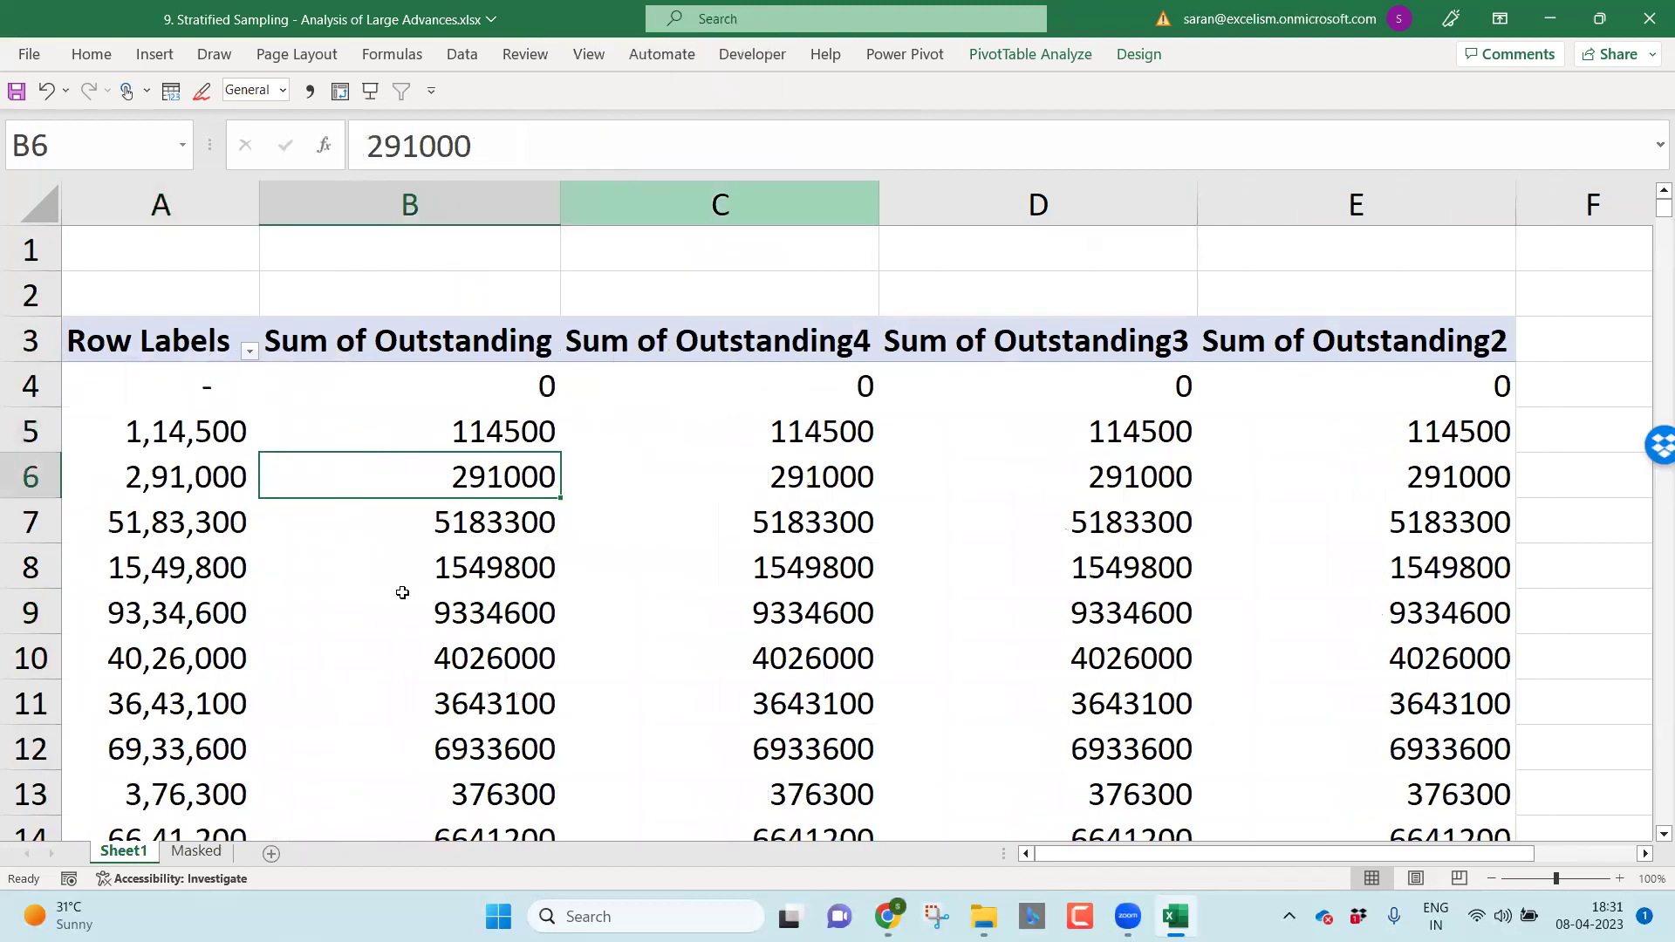
# Step: Group the Outstanding row labels by 10000000 starting at 0
pyautogui.press('Left')
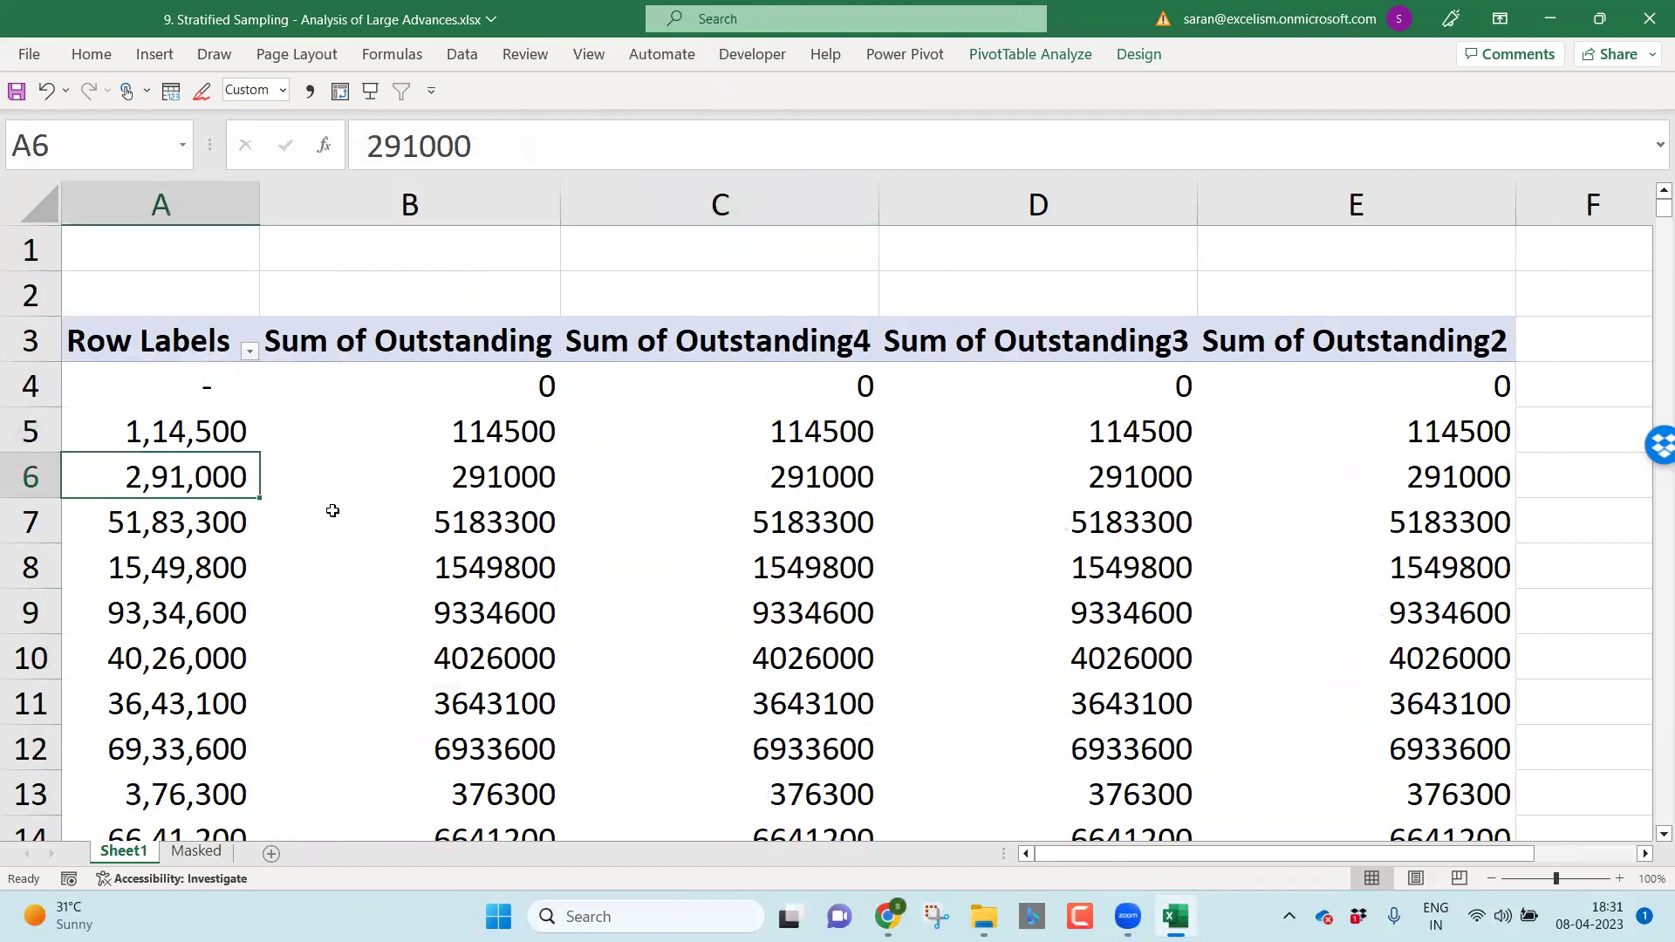
pyautogui.rightClick(217, 486)
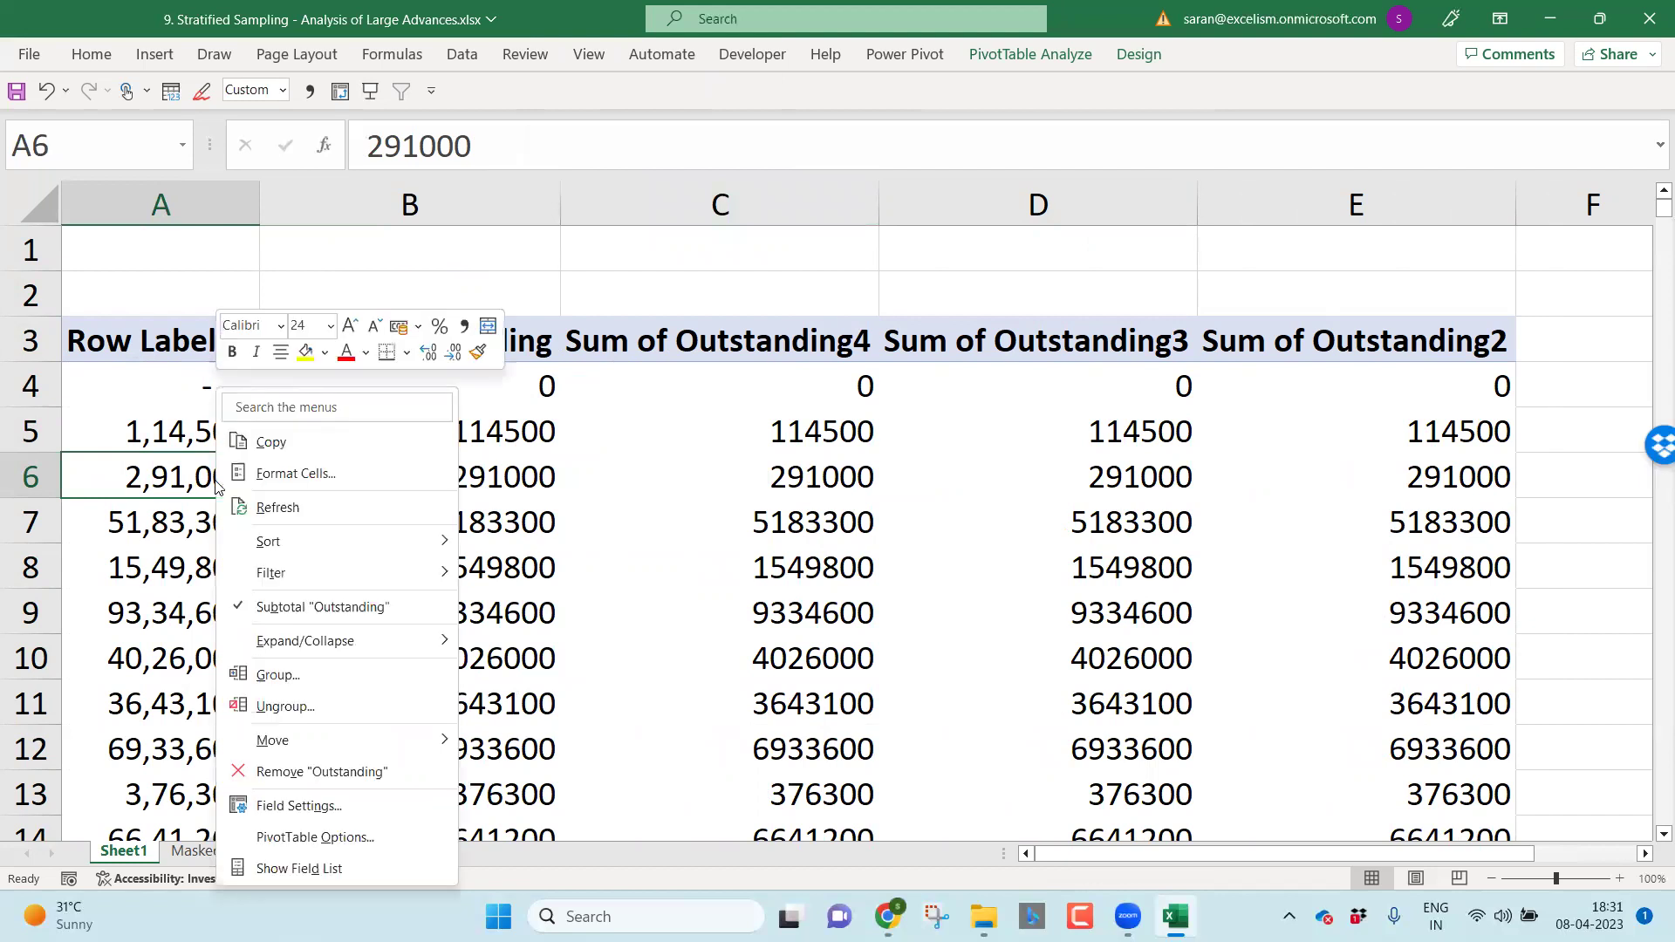
pyautogui.click(274, 676)
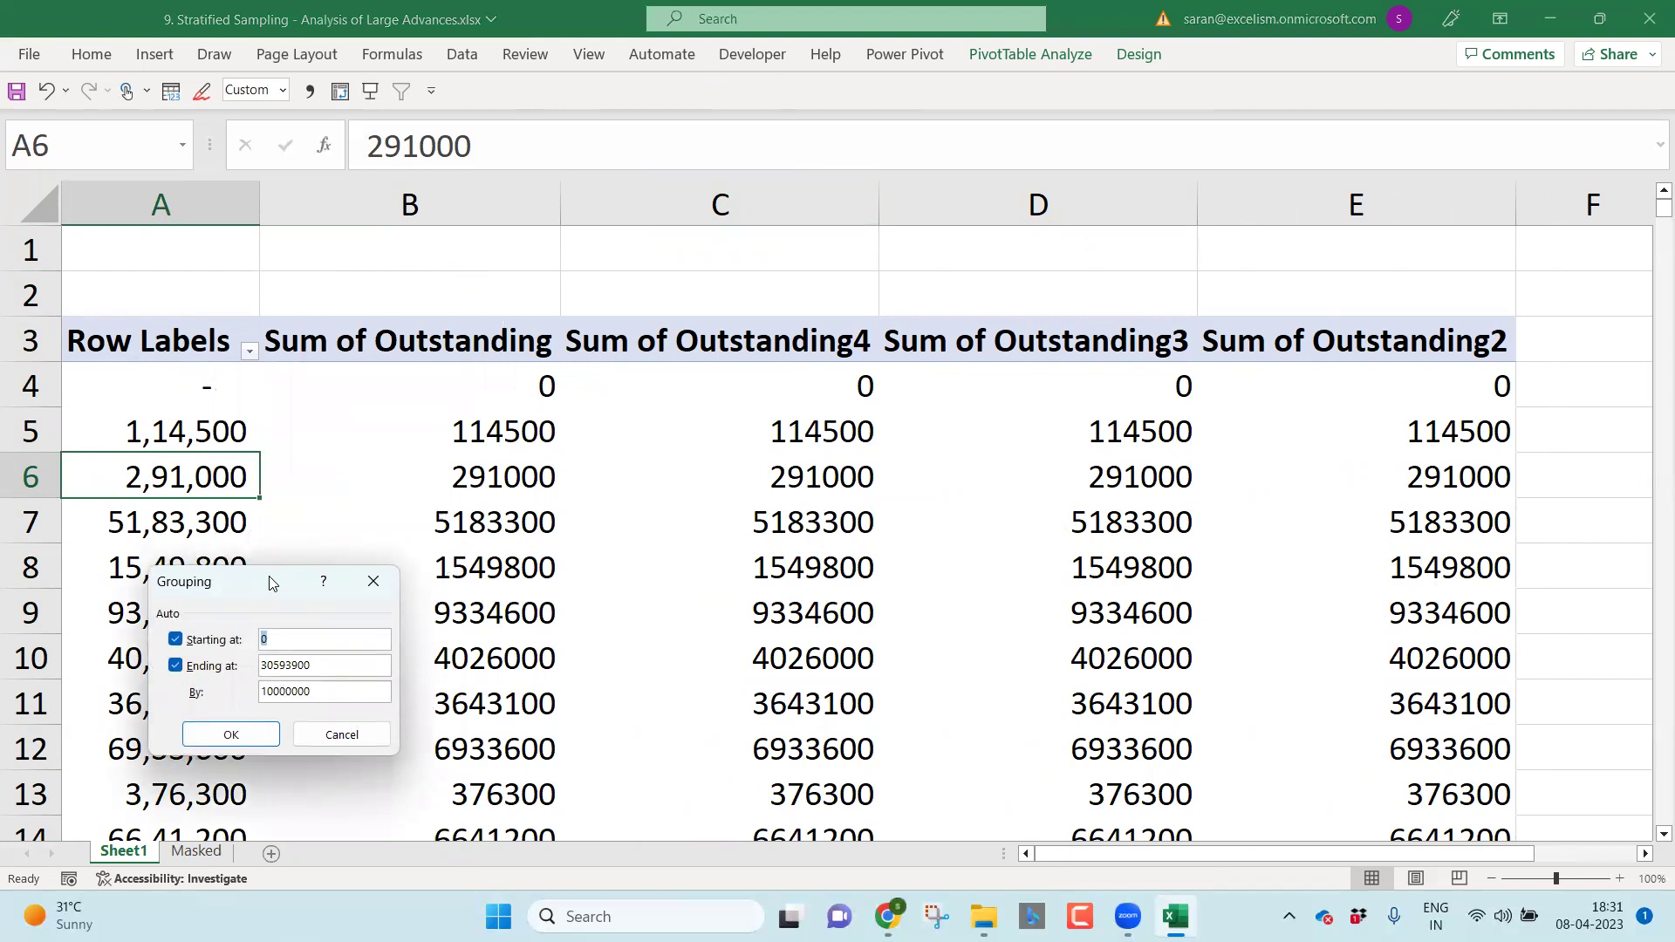
pyautogui.moveTo(272, 582); pyautogui.dragTo(774, 373)
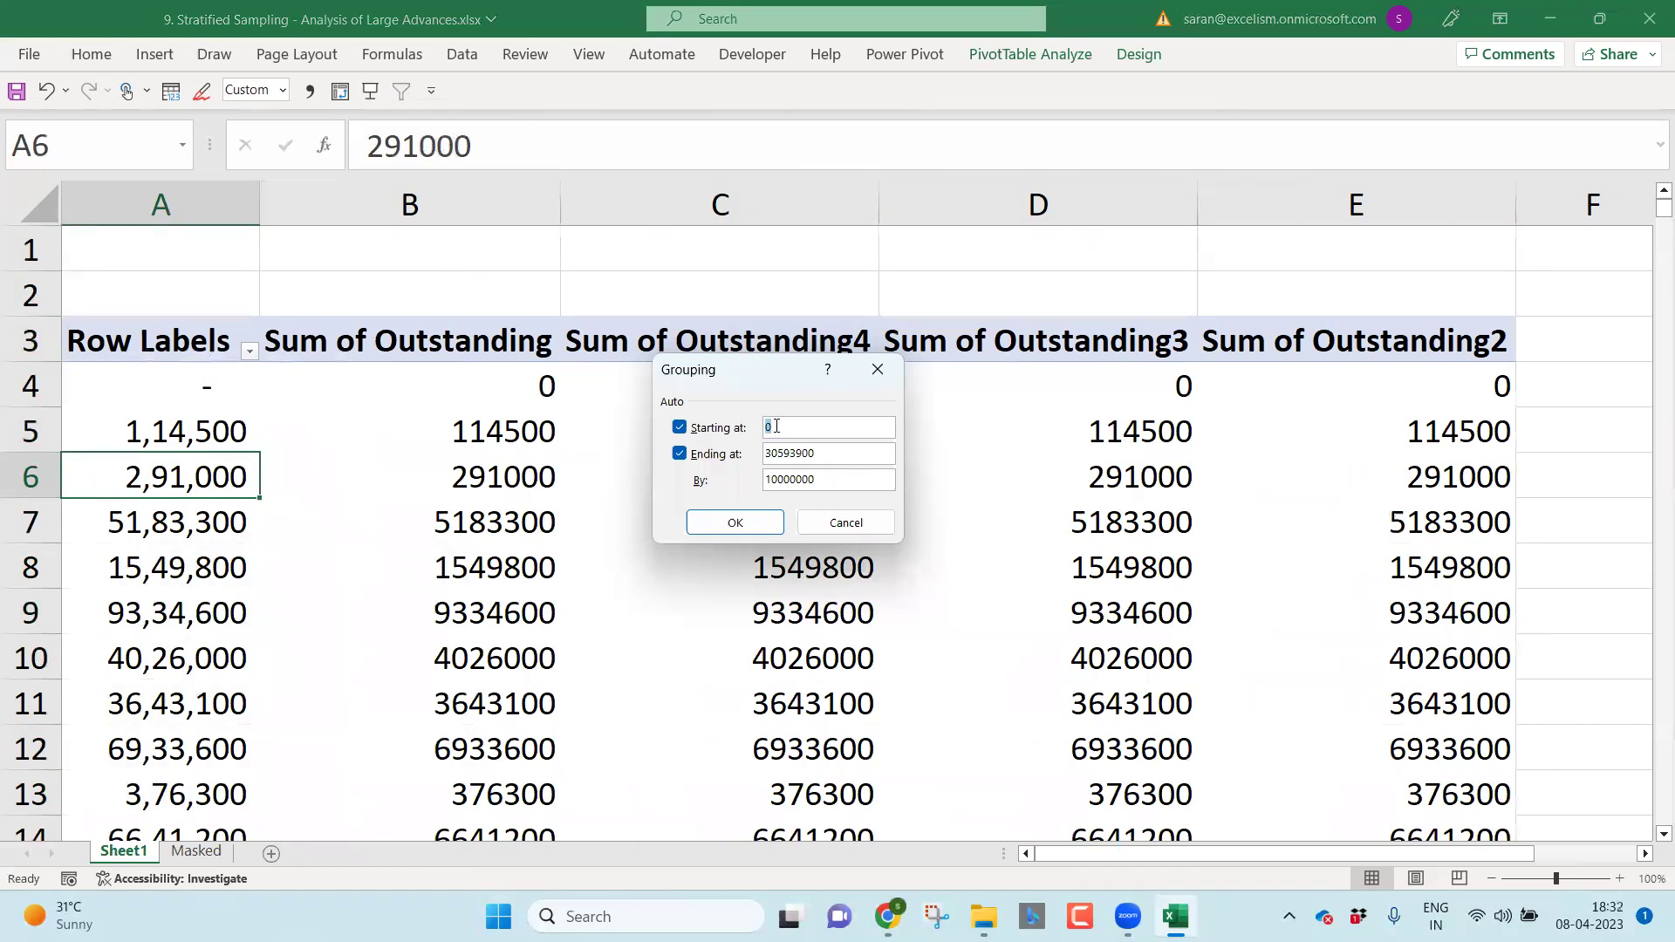
pyautogui.doubleClick(822, 450)
pyautogui.moveTo(824, 485); pyautogui.dragTo(761, 485)
pyautogui.click(793, 481)
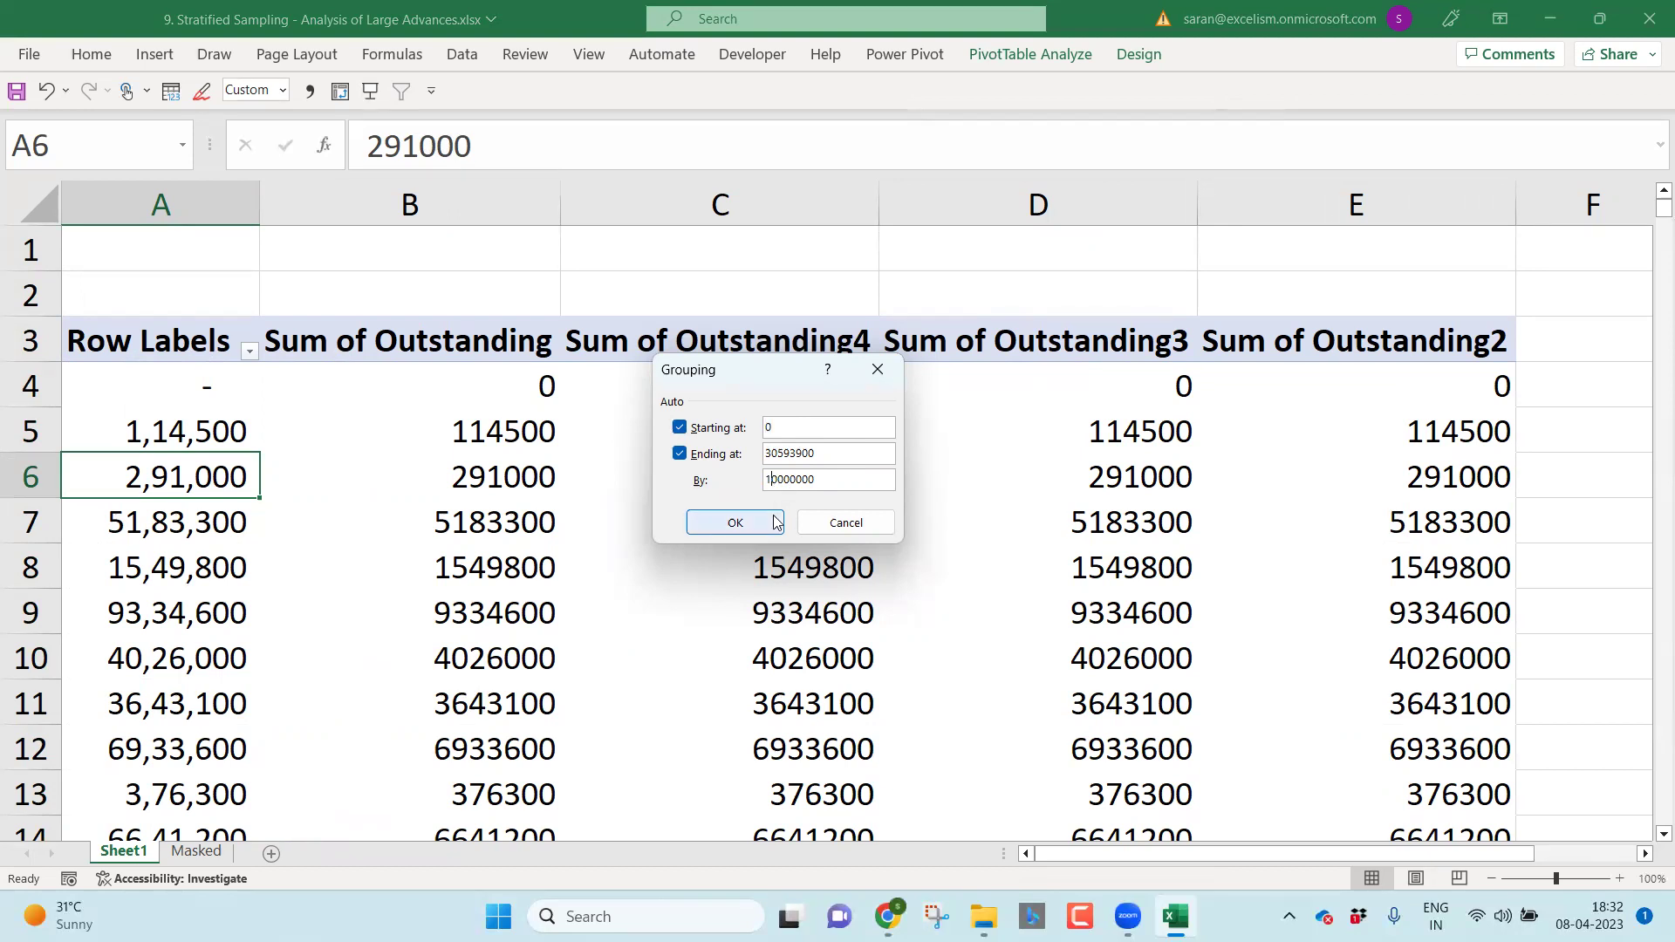
pyautogui.click(774, 522)
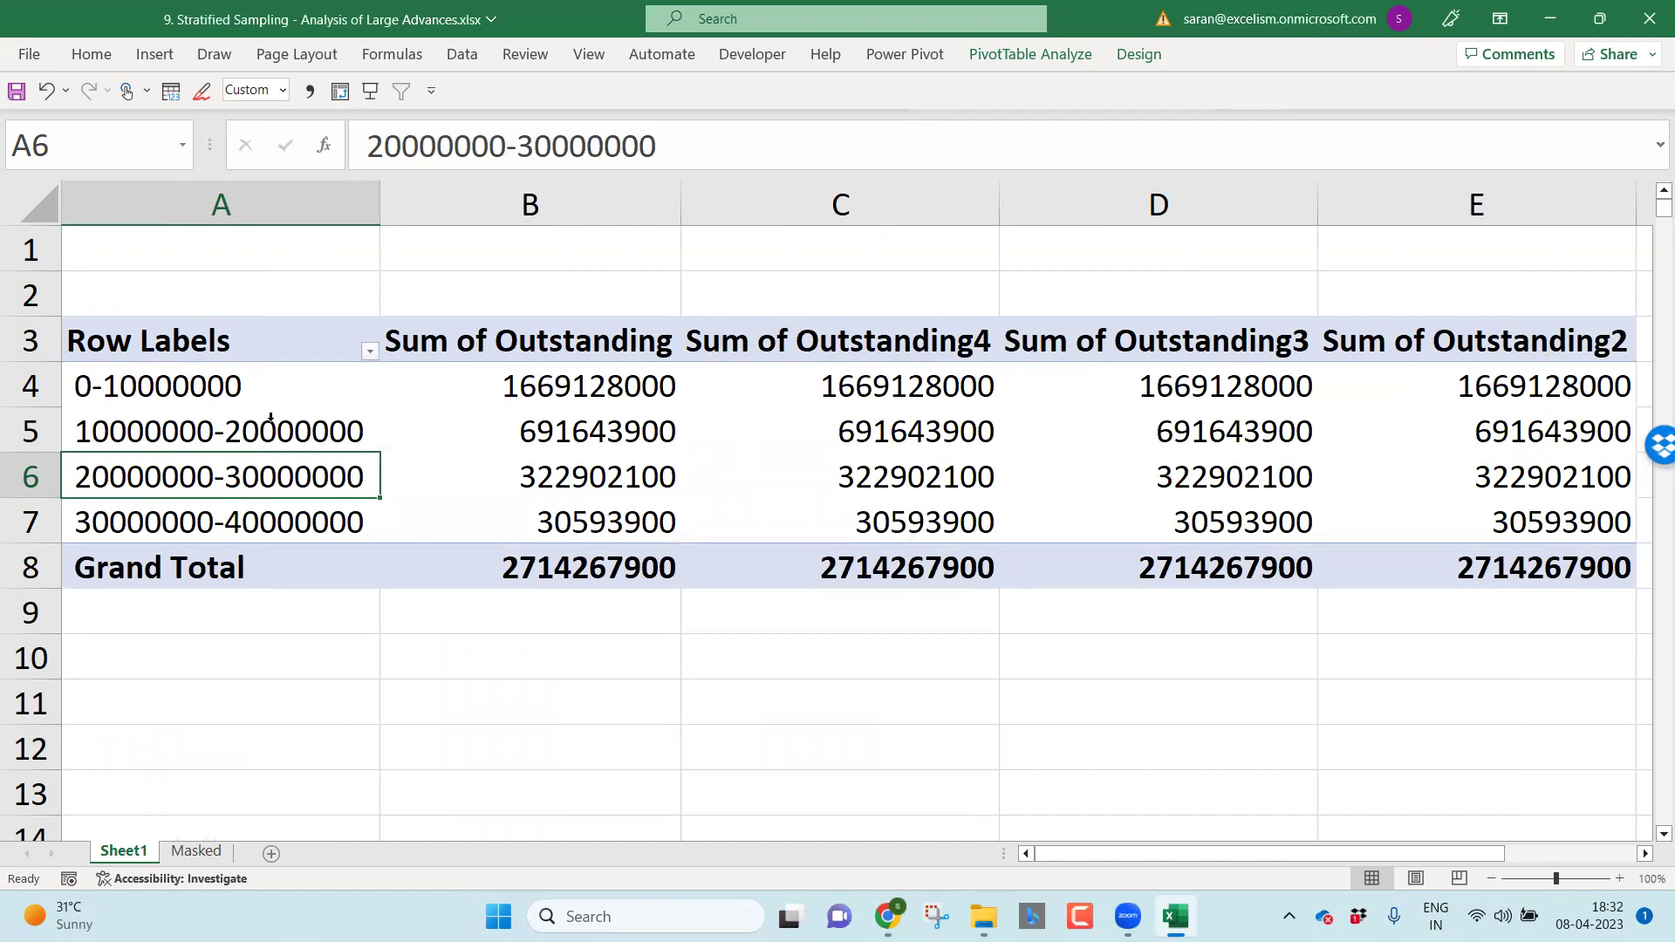
# Step: Format the Sum of Outstanding column with comma grouping and no decimals
pyautogui.click(524, 204)
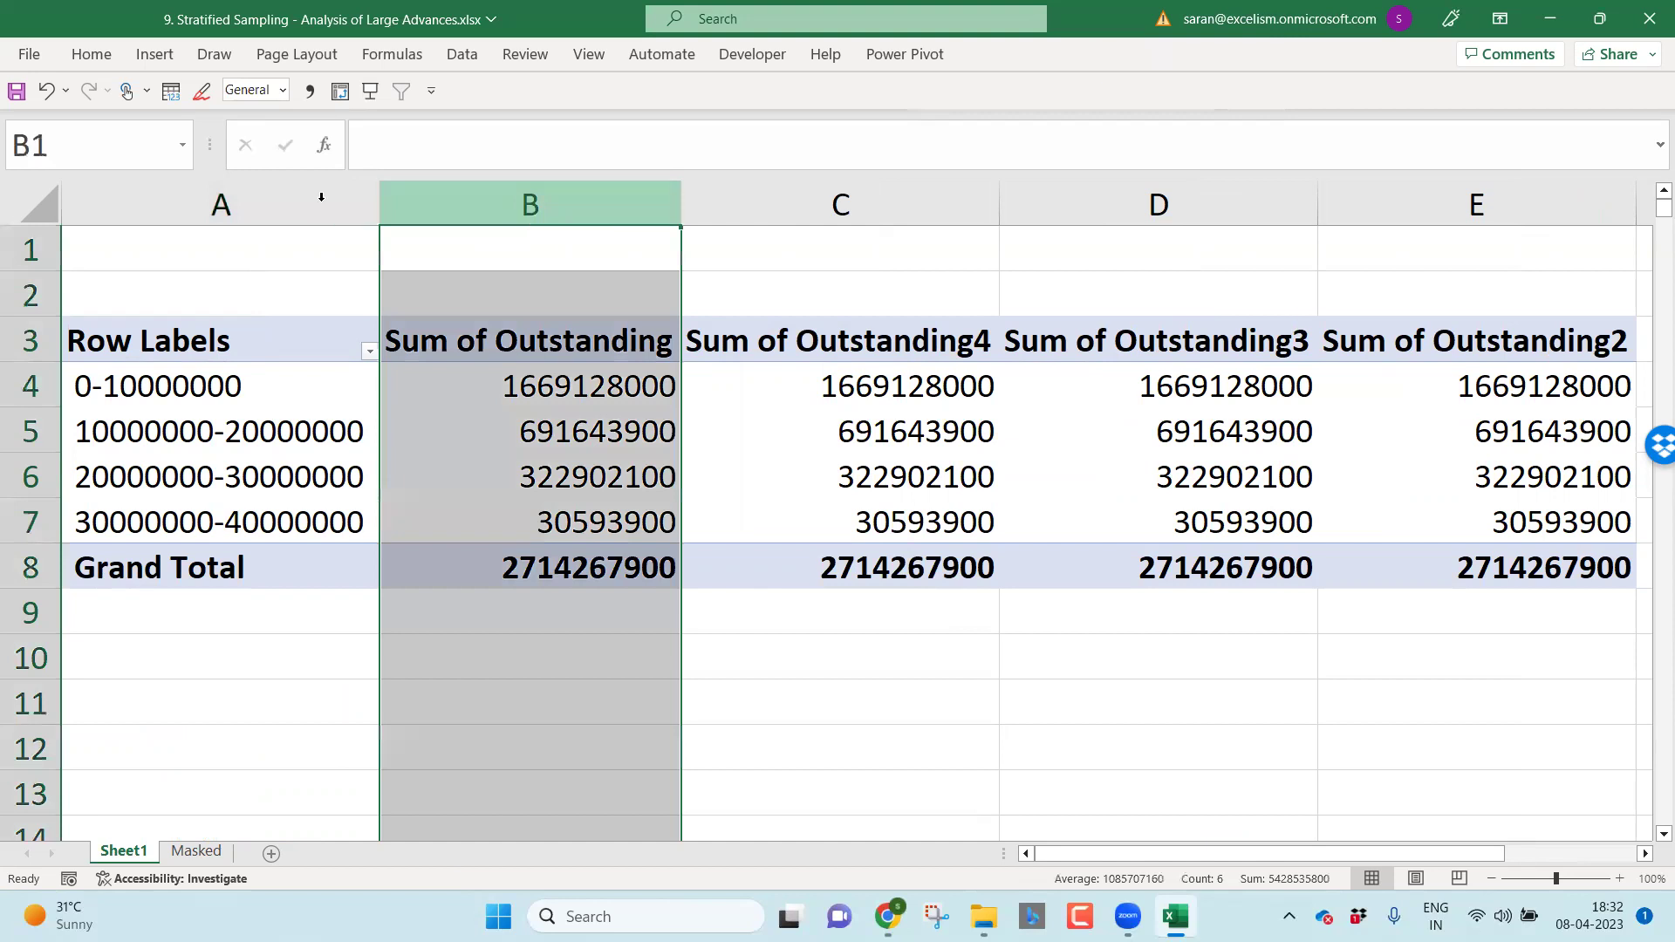
pyautogui.click(91, 55)
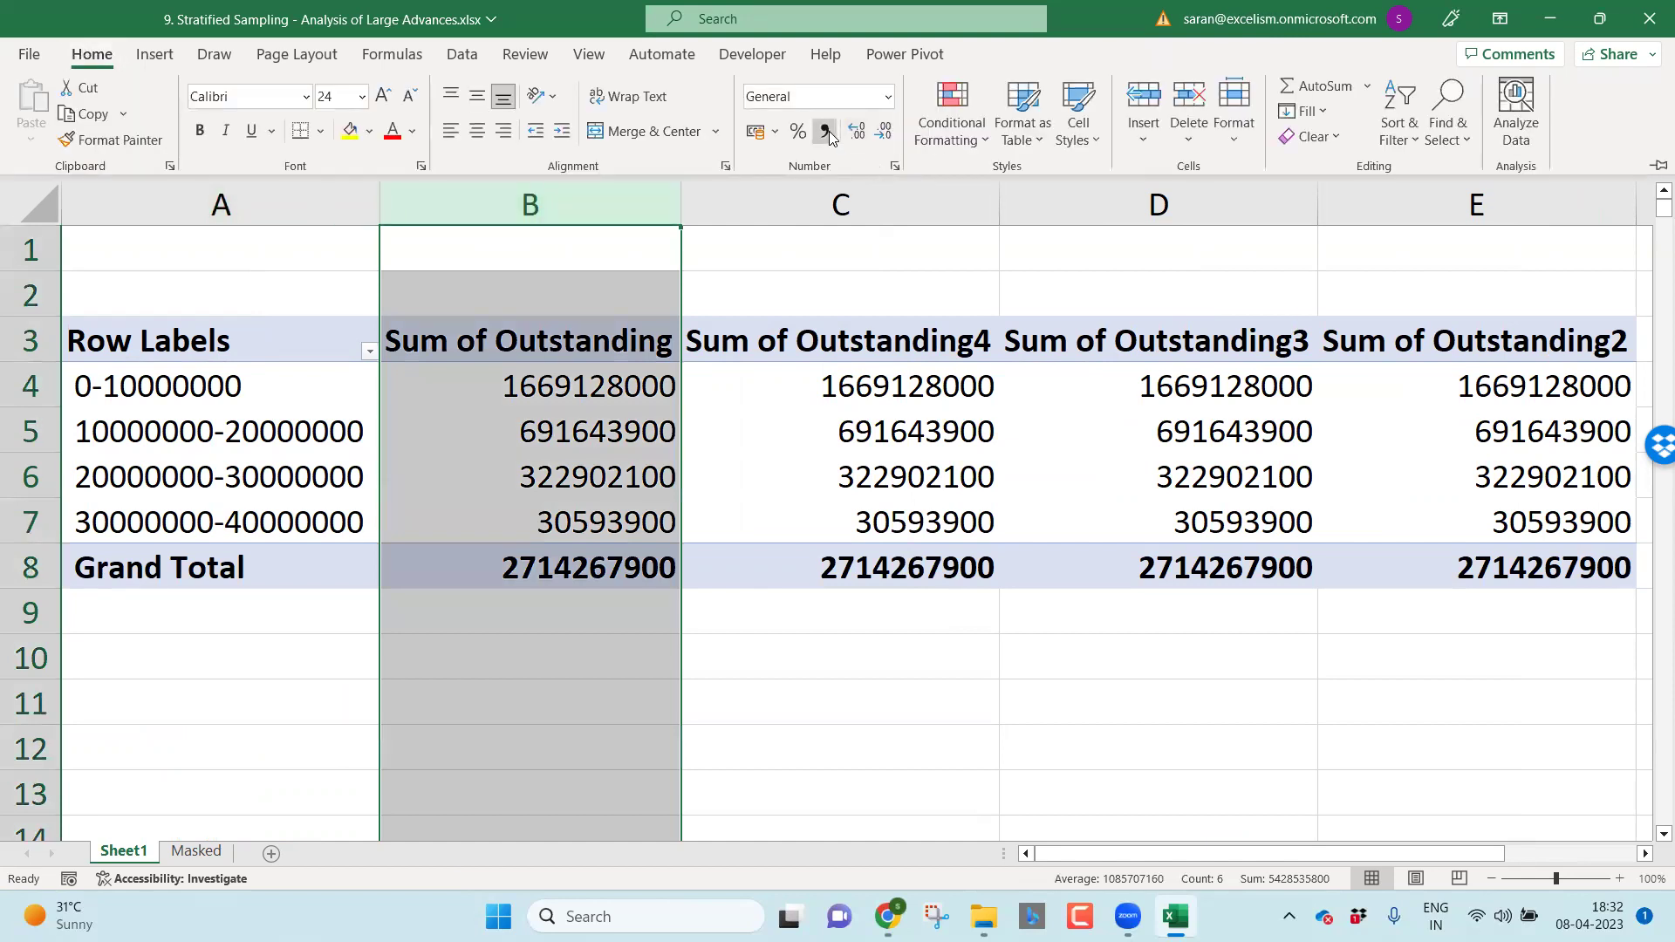
pyautogui.click(825, 131)
pyautogui.click(881, 133)
pyautogui.click(879, 135)
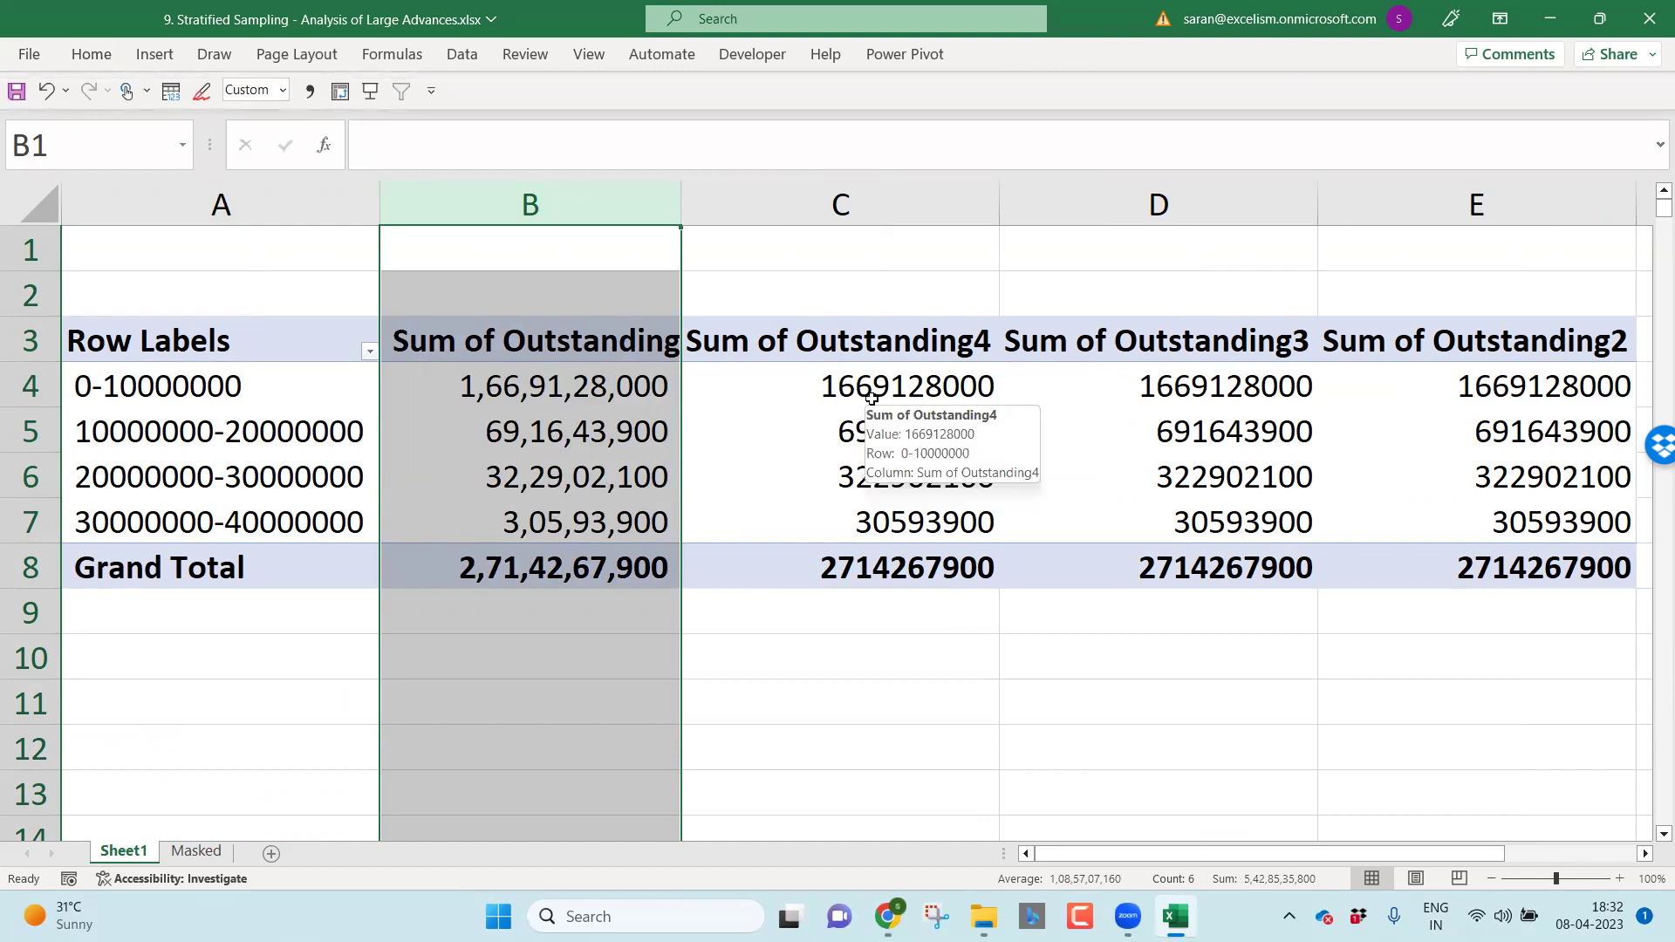
# Step: Show column C's sum as % of Grand Total
pyautogui.click(869, 395)
pyautogui.rightClick(846, 394)
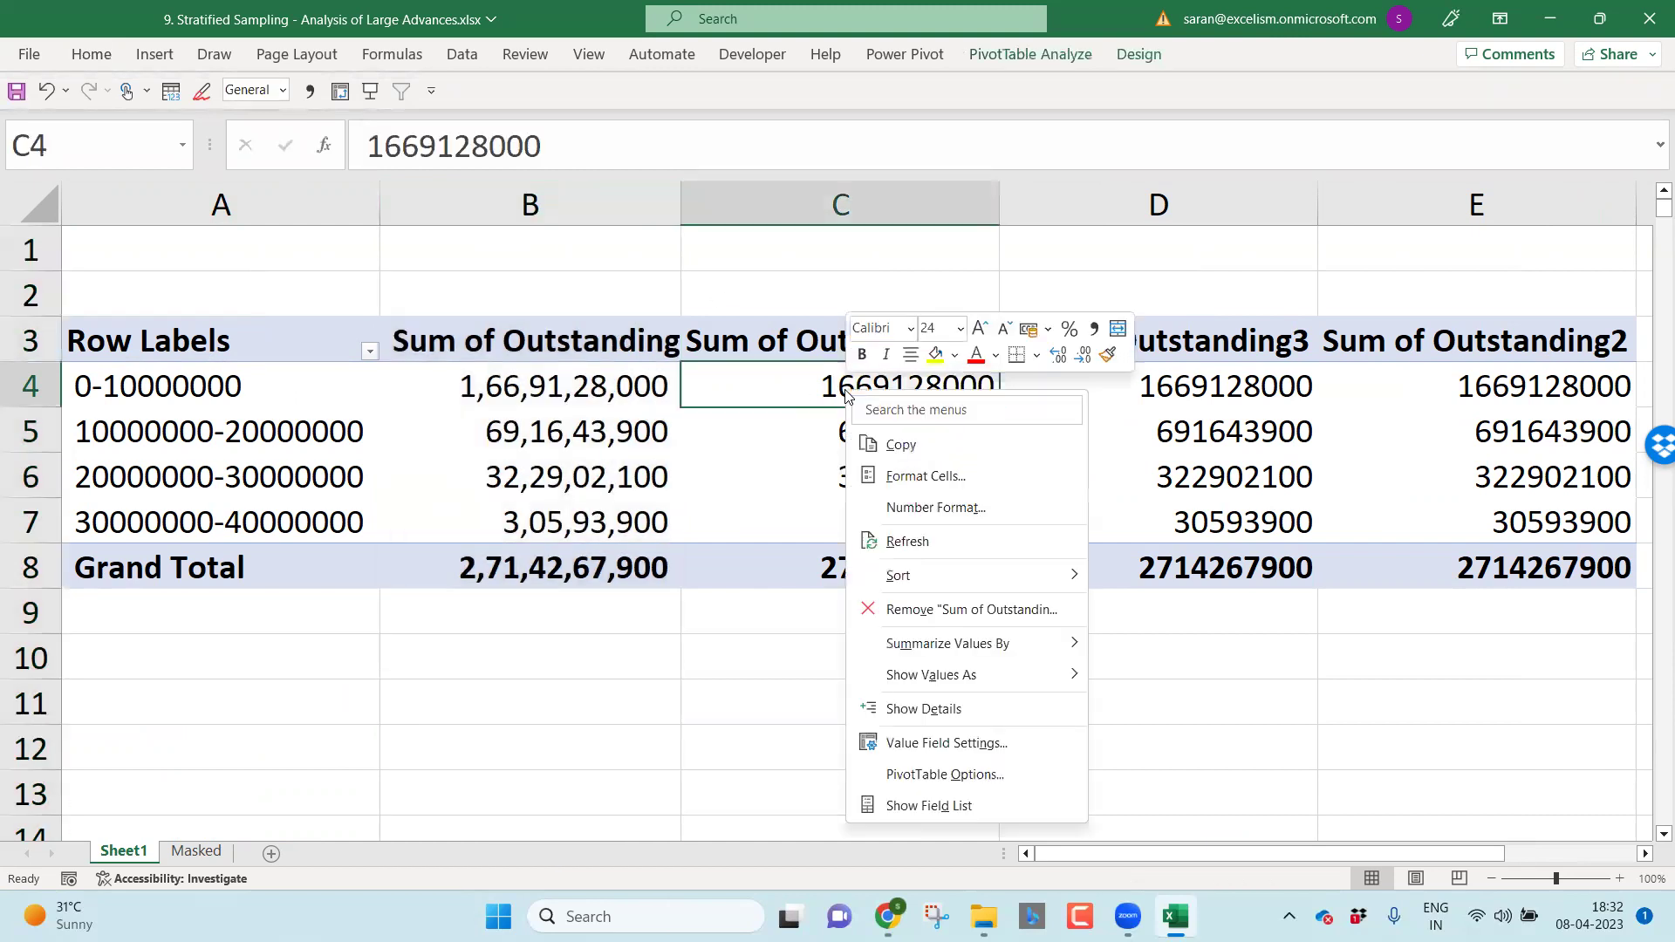
pyautogui.moveTo(978, 675)
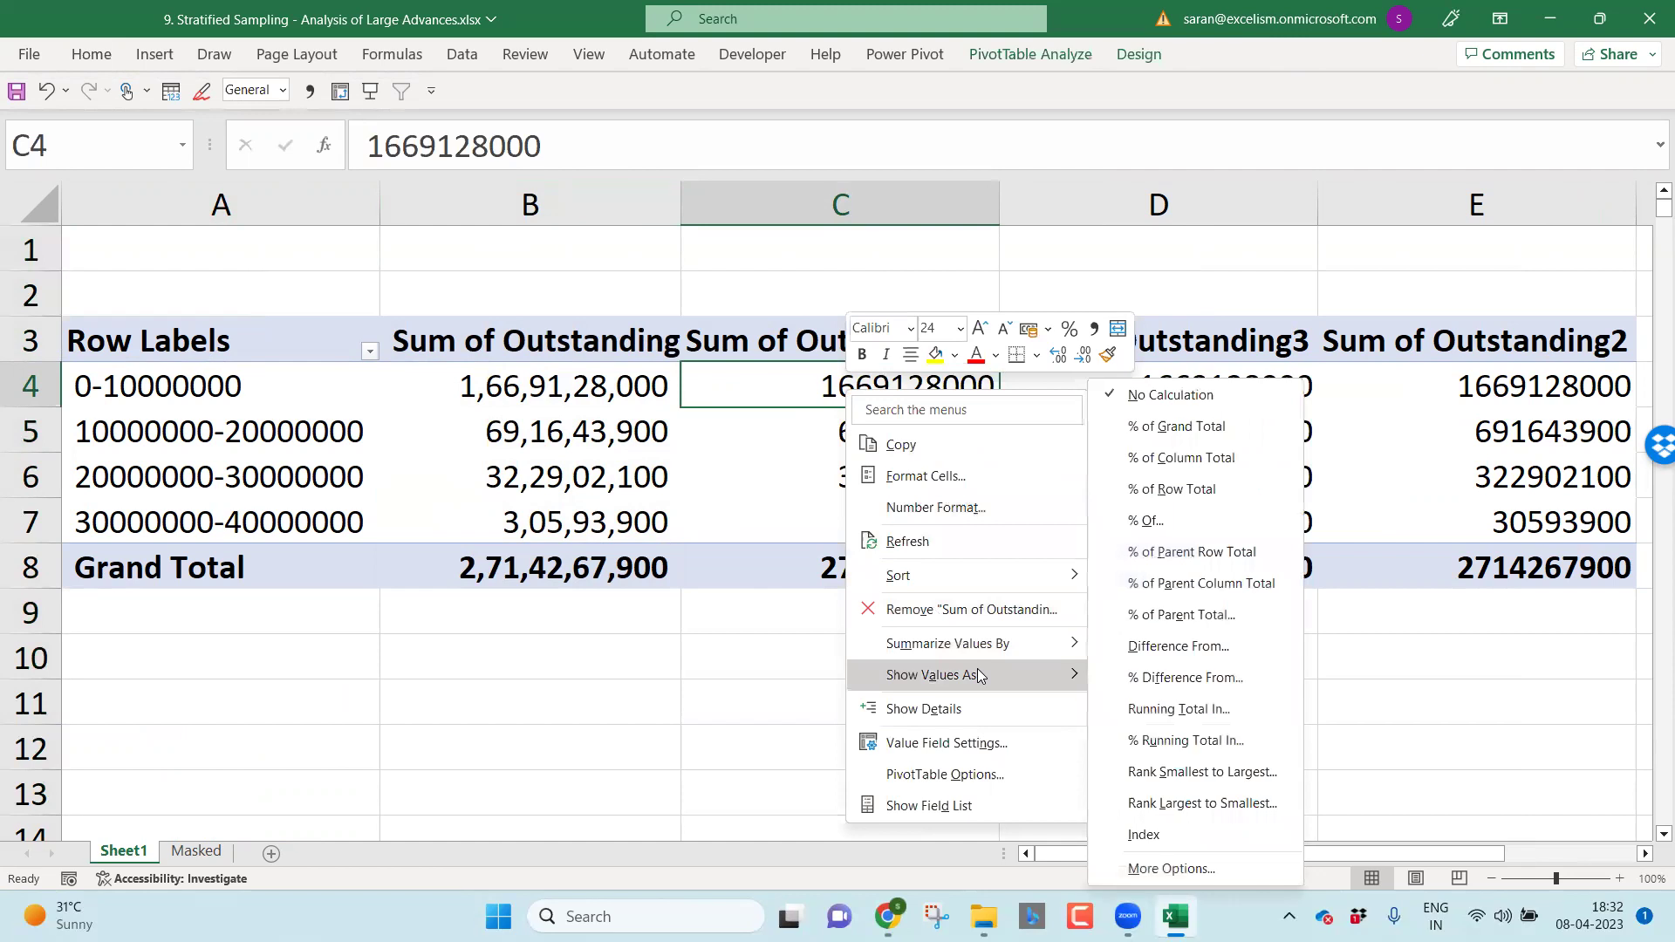
pyautogui.click(1237, 445)
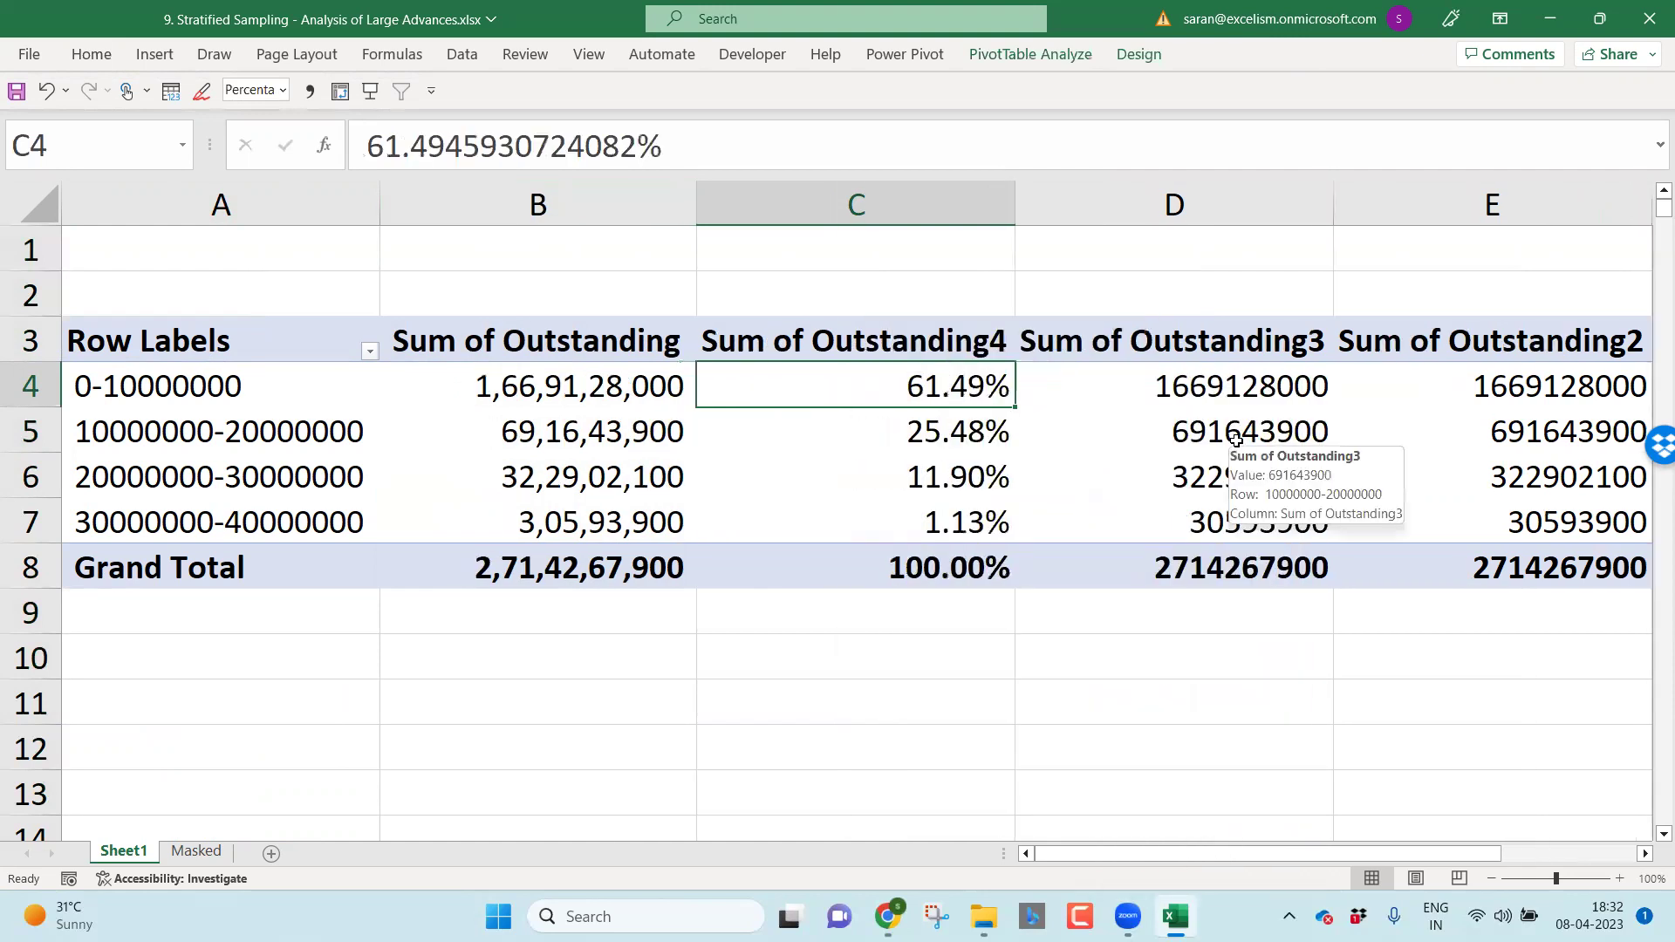
# Step: Summarize columns D and E as Count instead of Sum
pyautogui.rightClick(1211, 417)
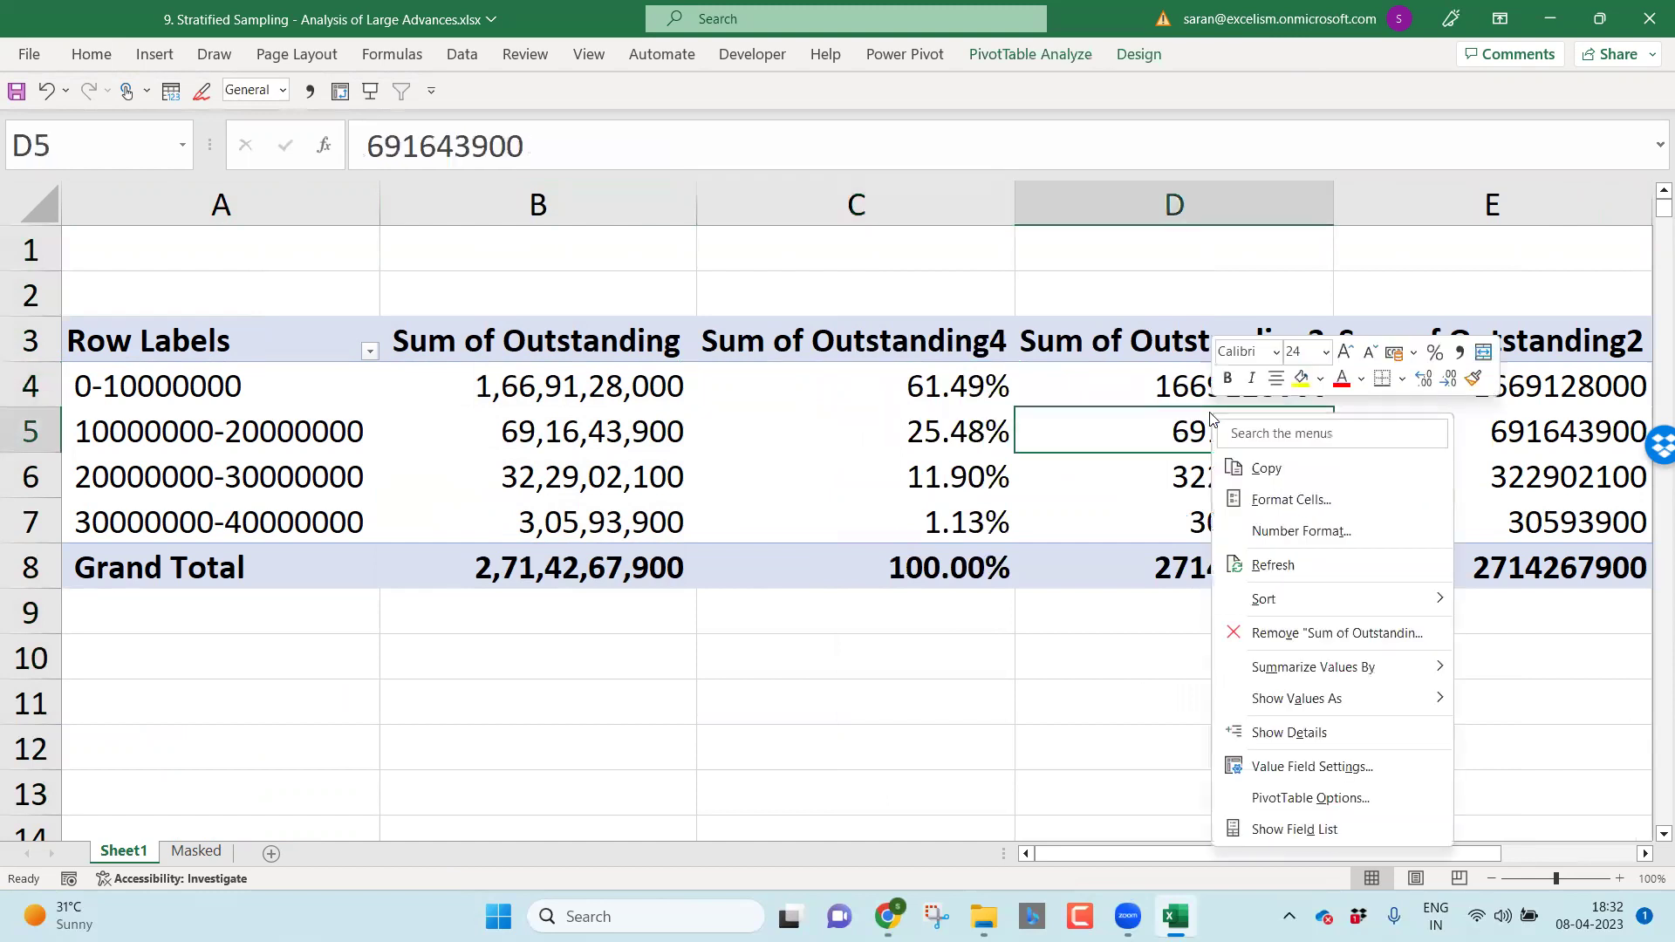
pyautogui.moveTo(1360, 675)
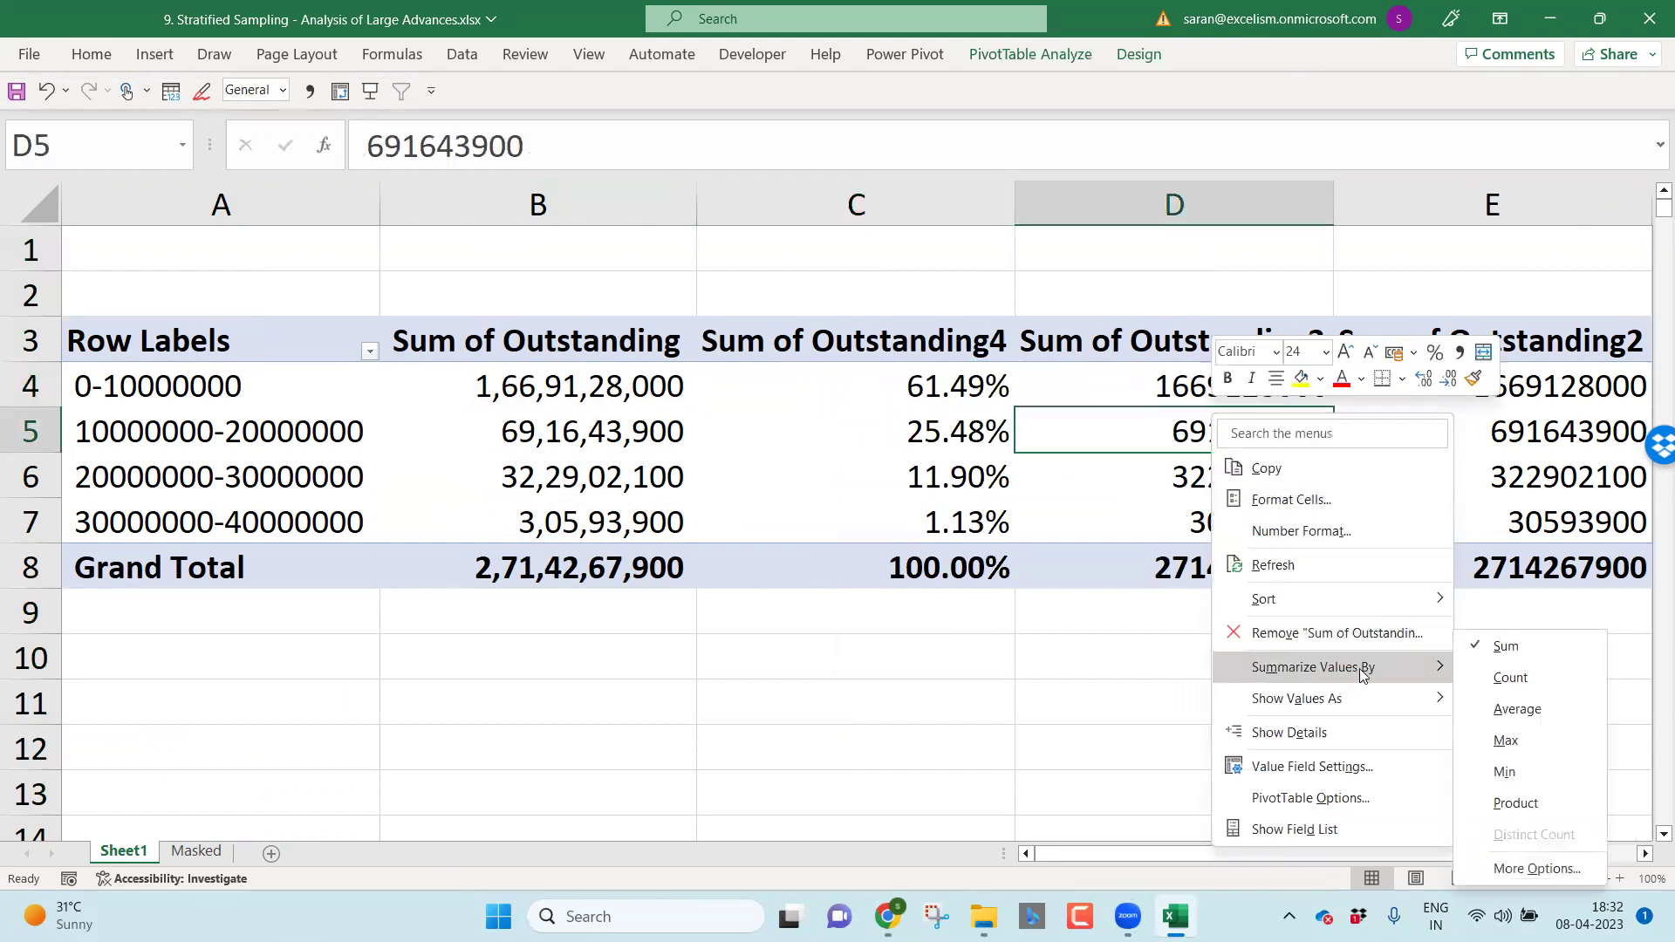
pyautogui.click(1510, 678)
pyautogui.rightClick(1482, 439)
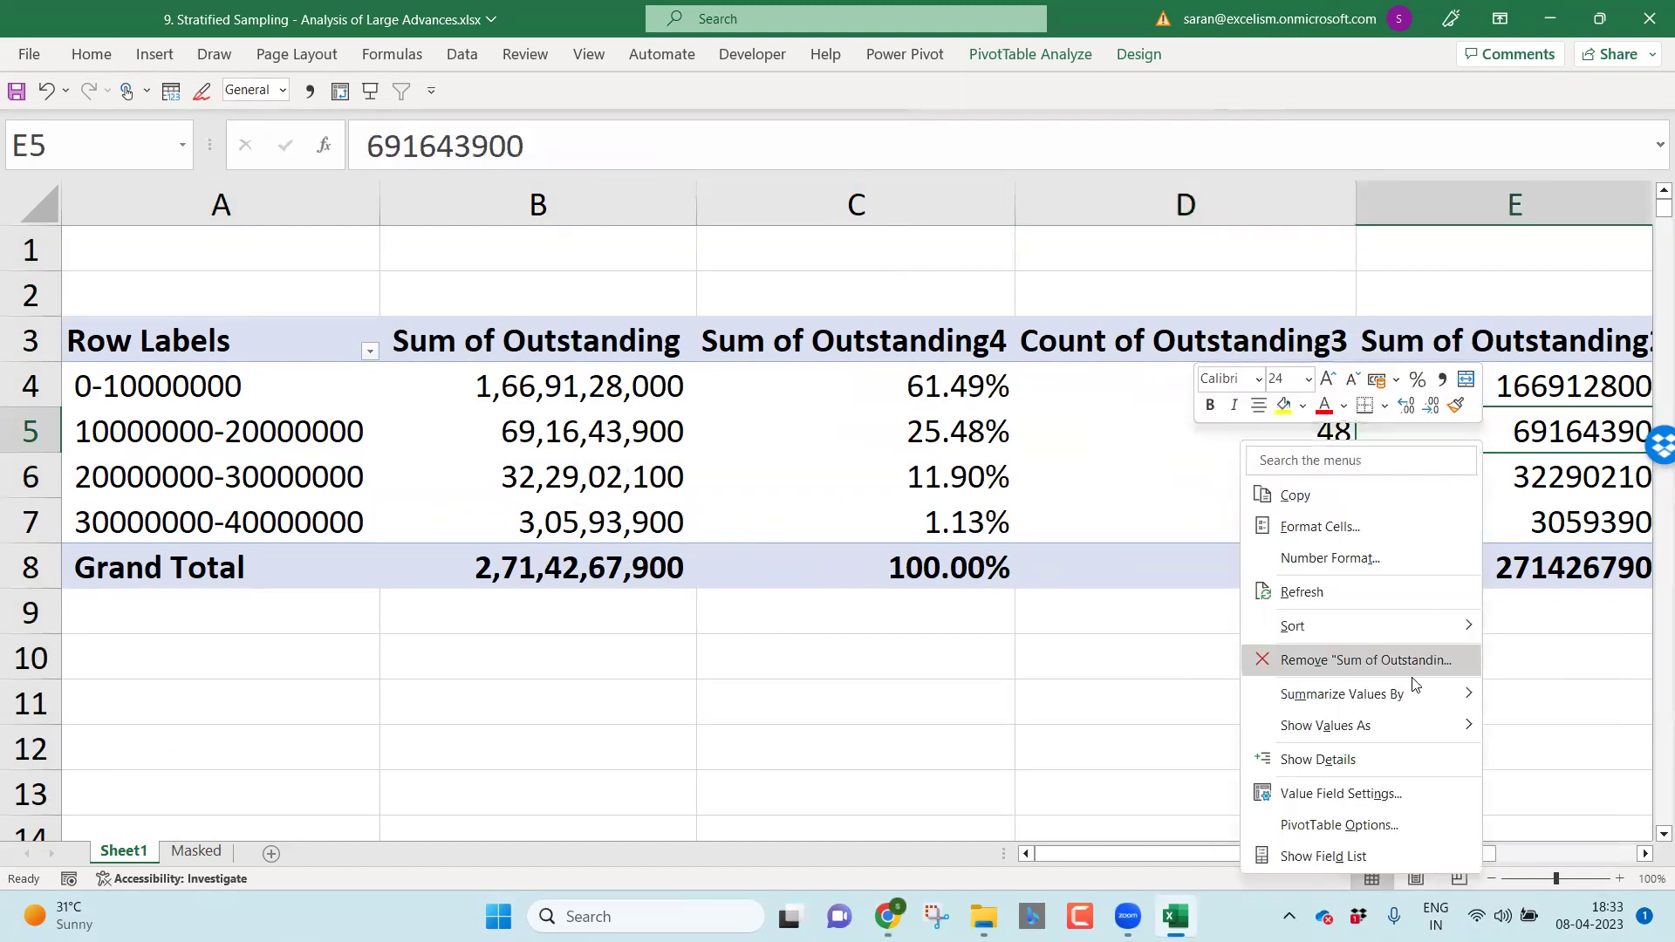
pyautogui.moveTo(1422, 694)
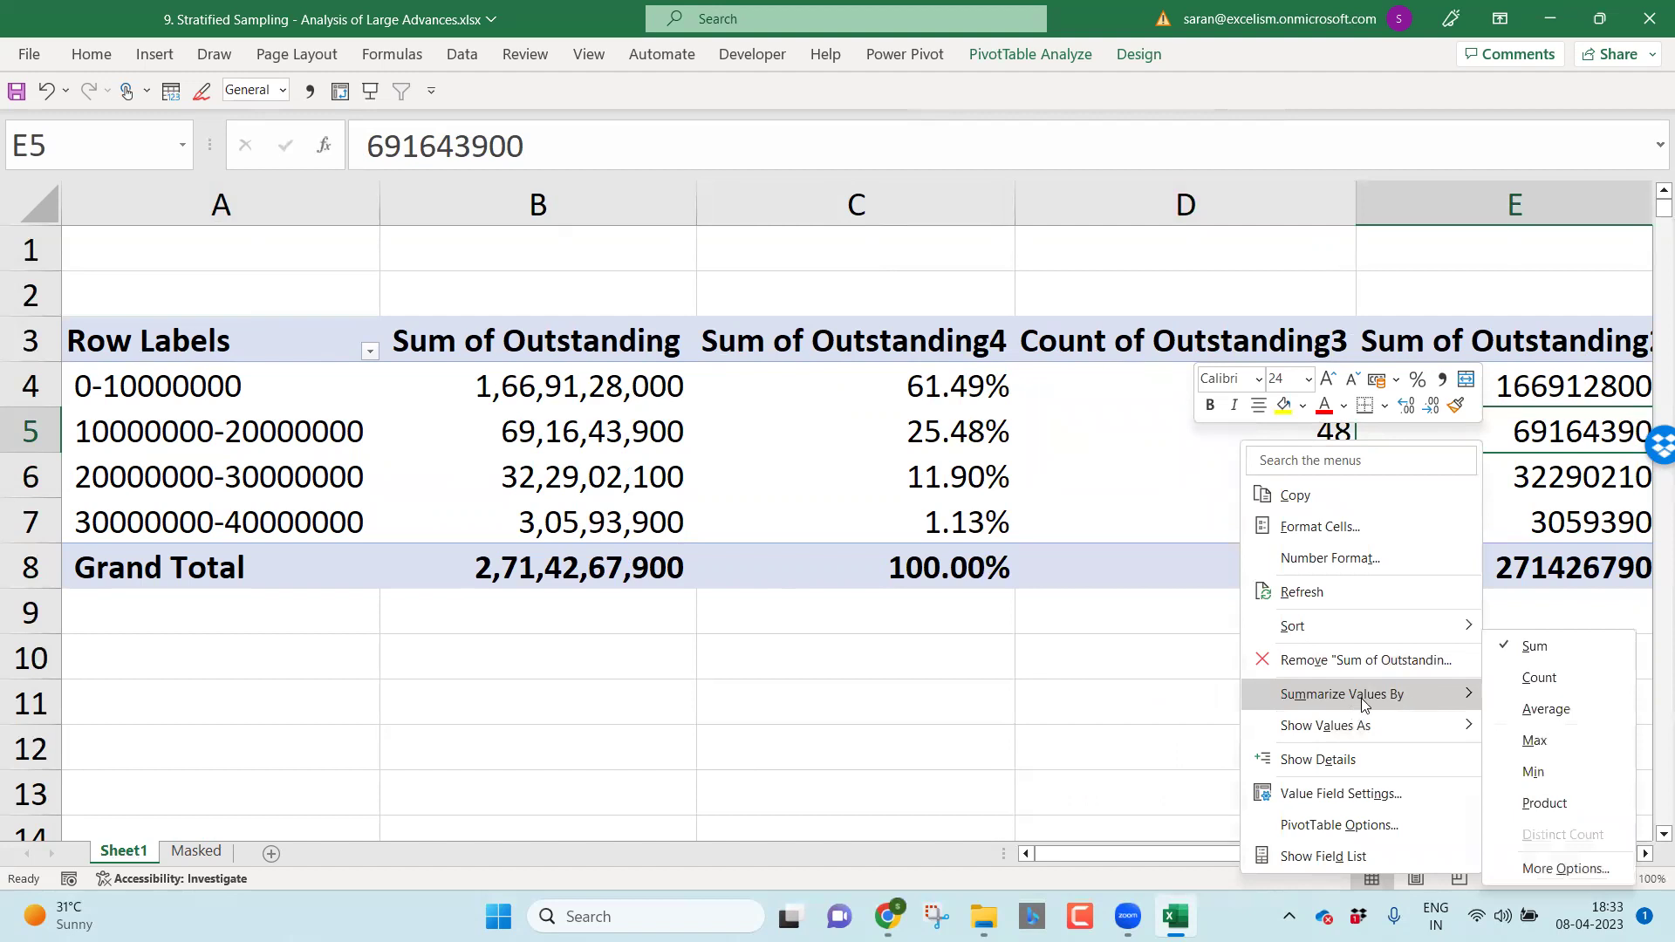
pyautogui.click(1510, 677)
# Step: Show column E's count as % of Grand Total
pyautogui.rightClick(1502, 435)
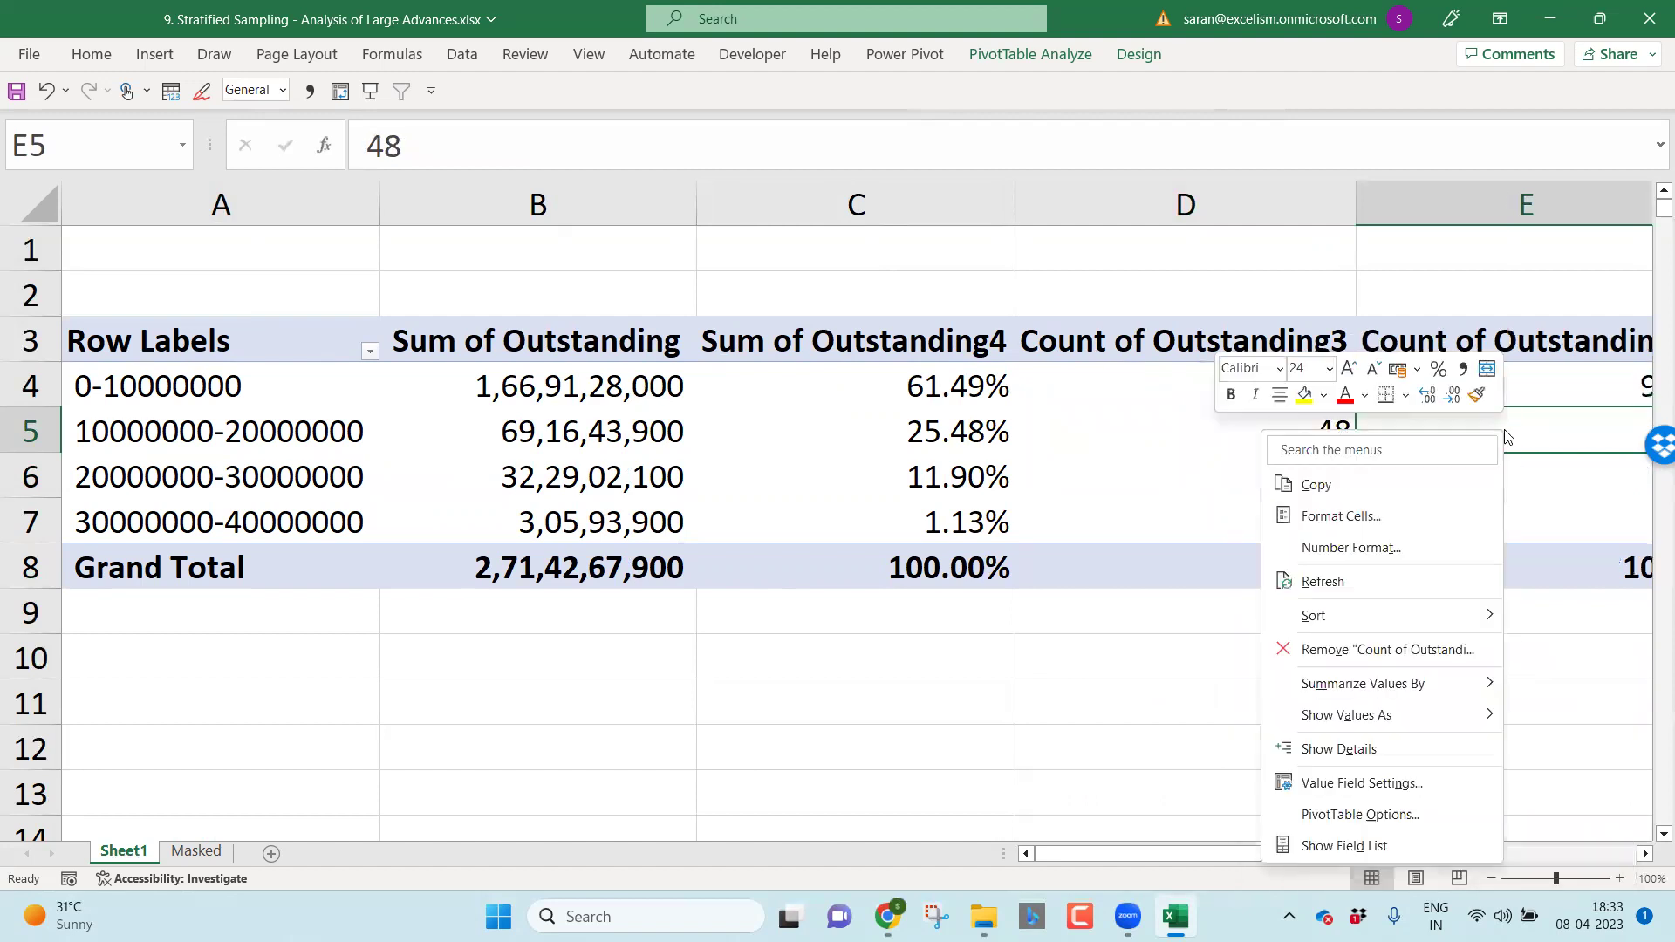
pyautogui.moveTo(1441, 718)
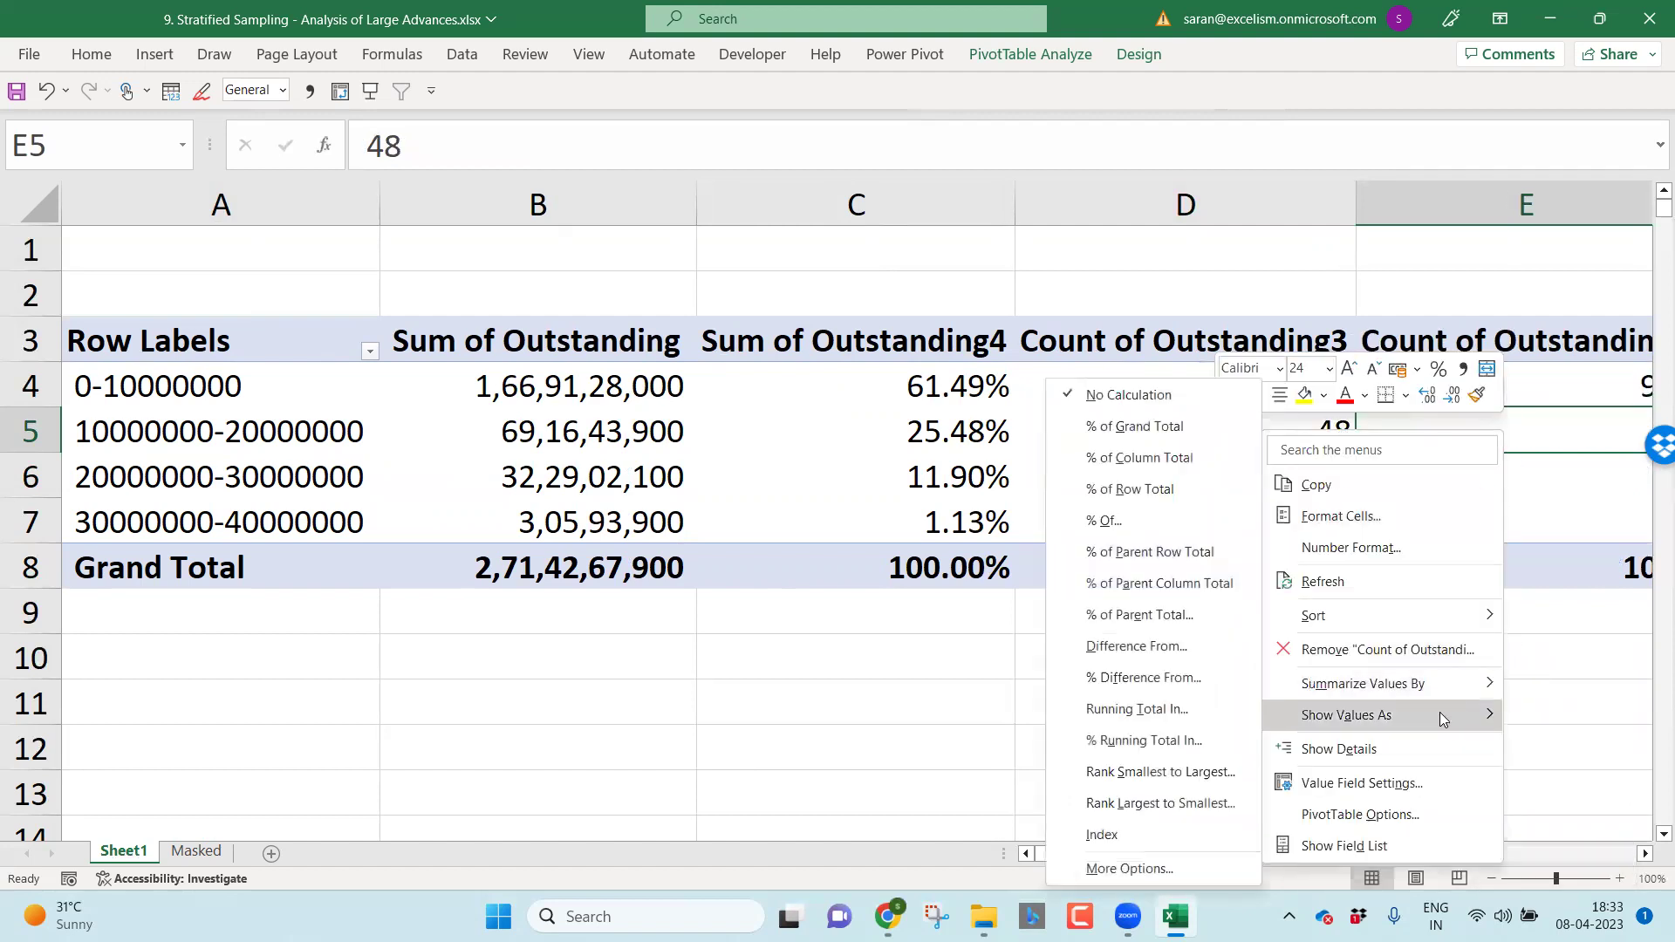
pyautogui.click(1164, 428)
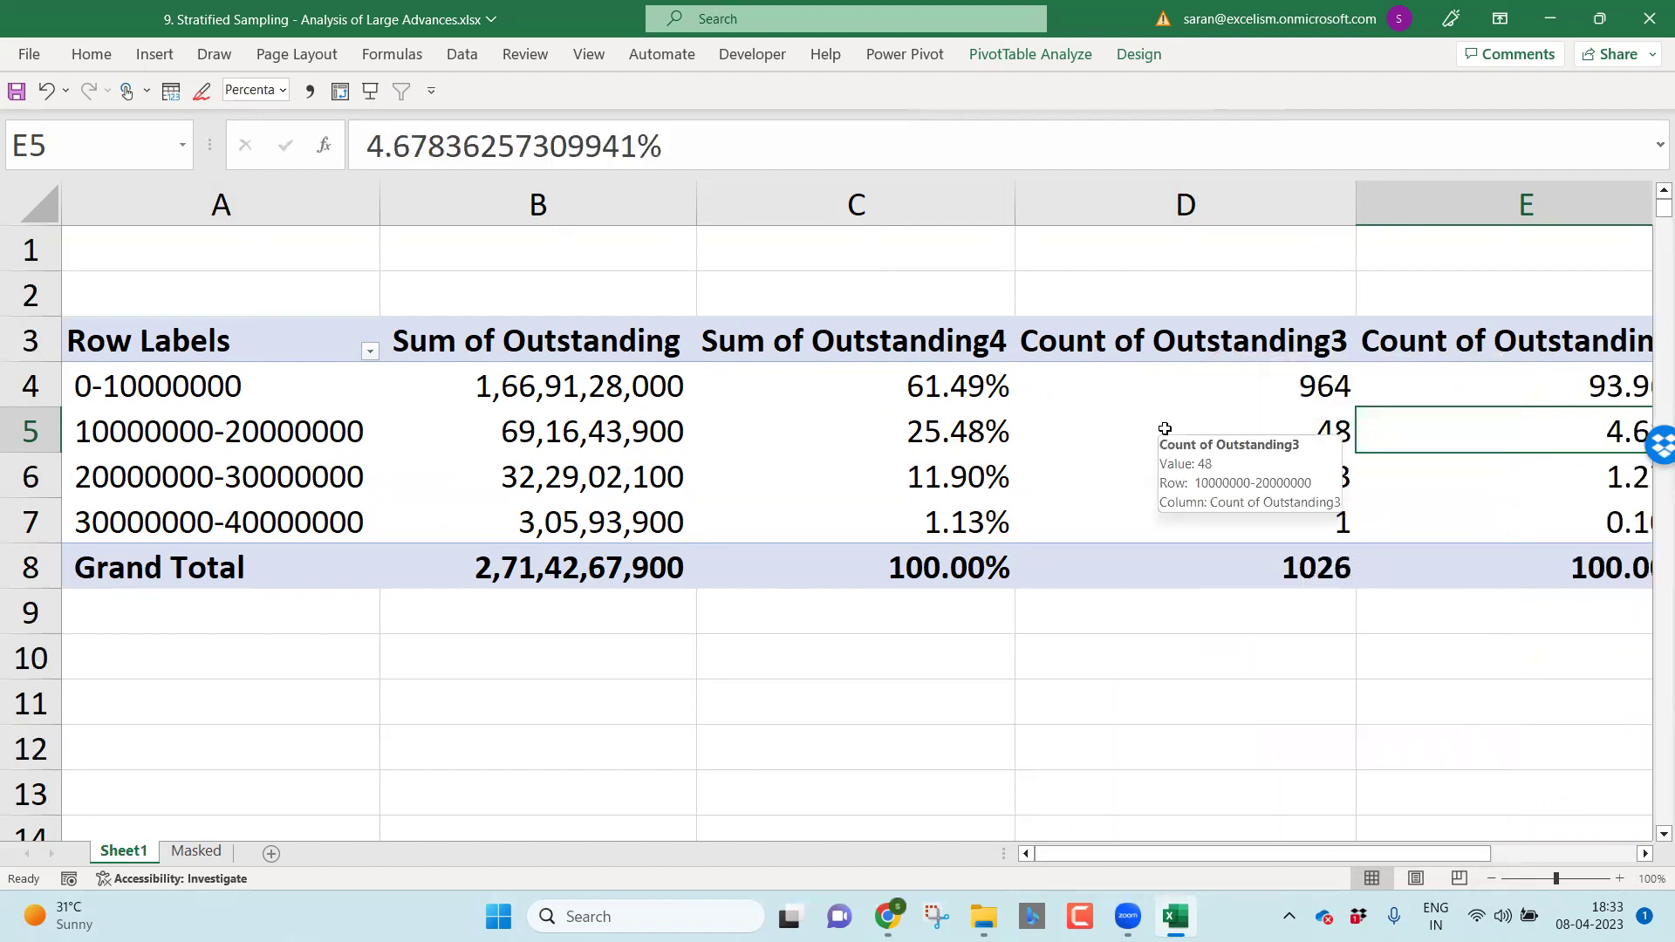
# Step: Rename the value headers to O/s, O/s %, Accts and Accts %
pyautogui.click(572, 336)
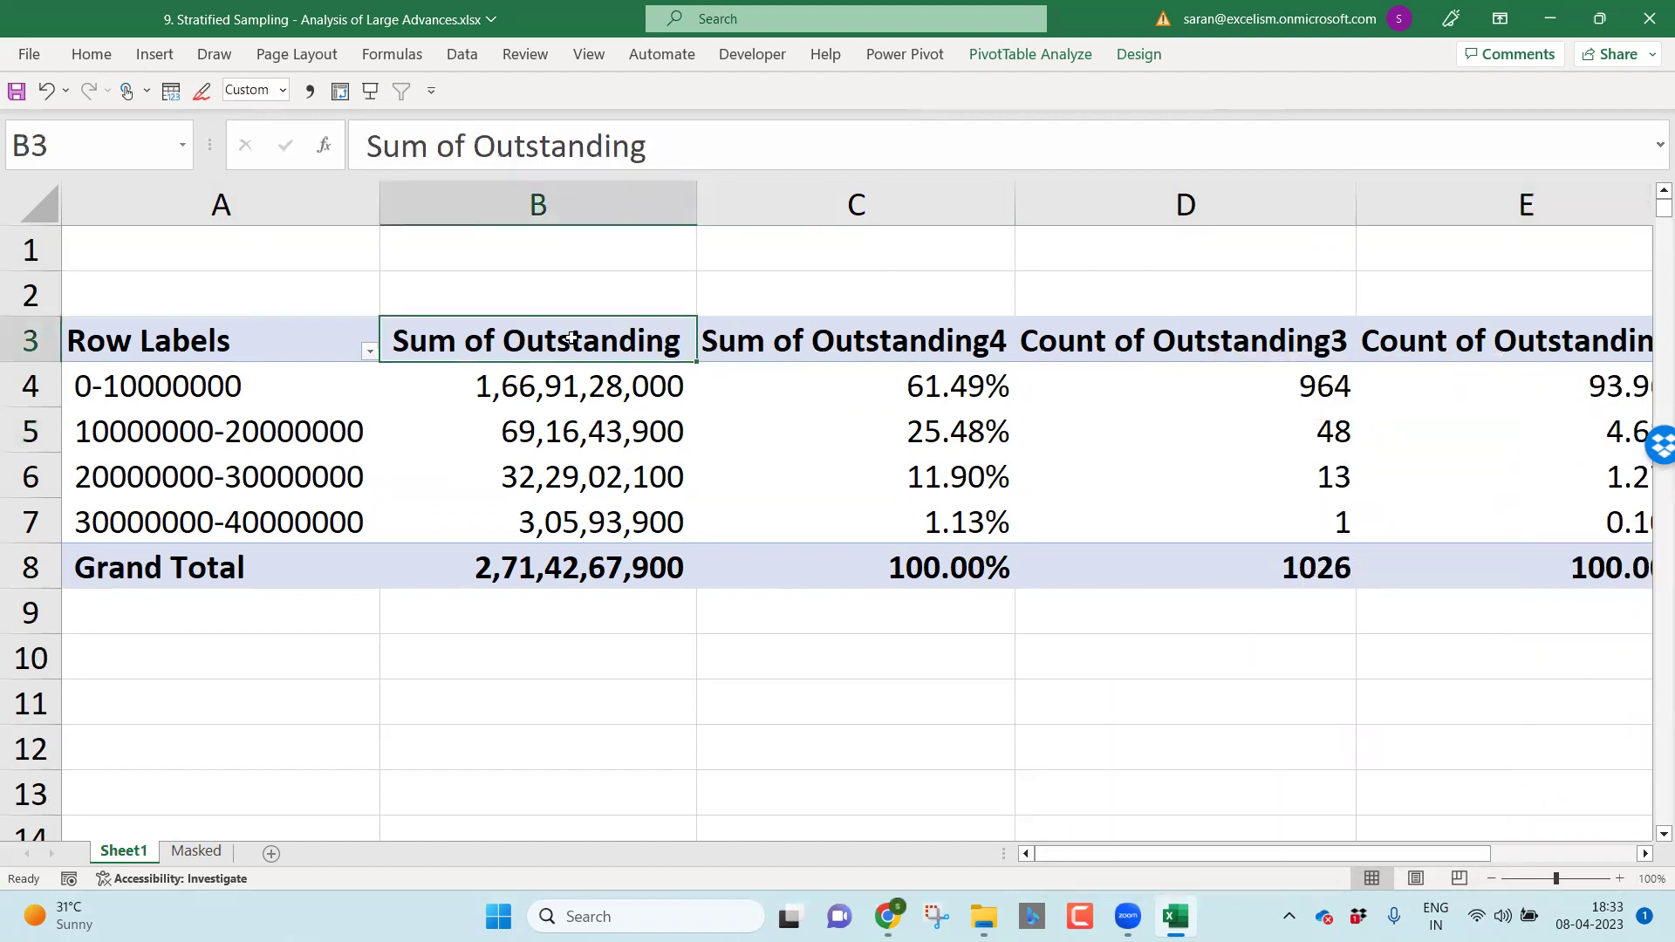
pyautogui.write('O/s')
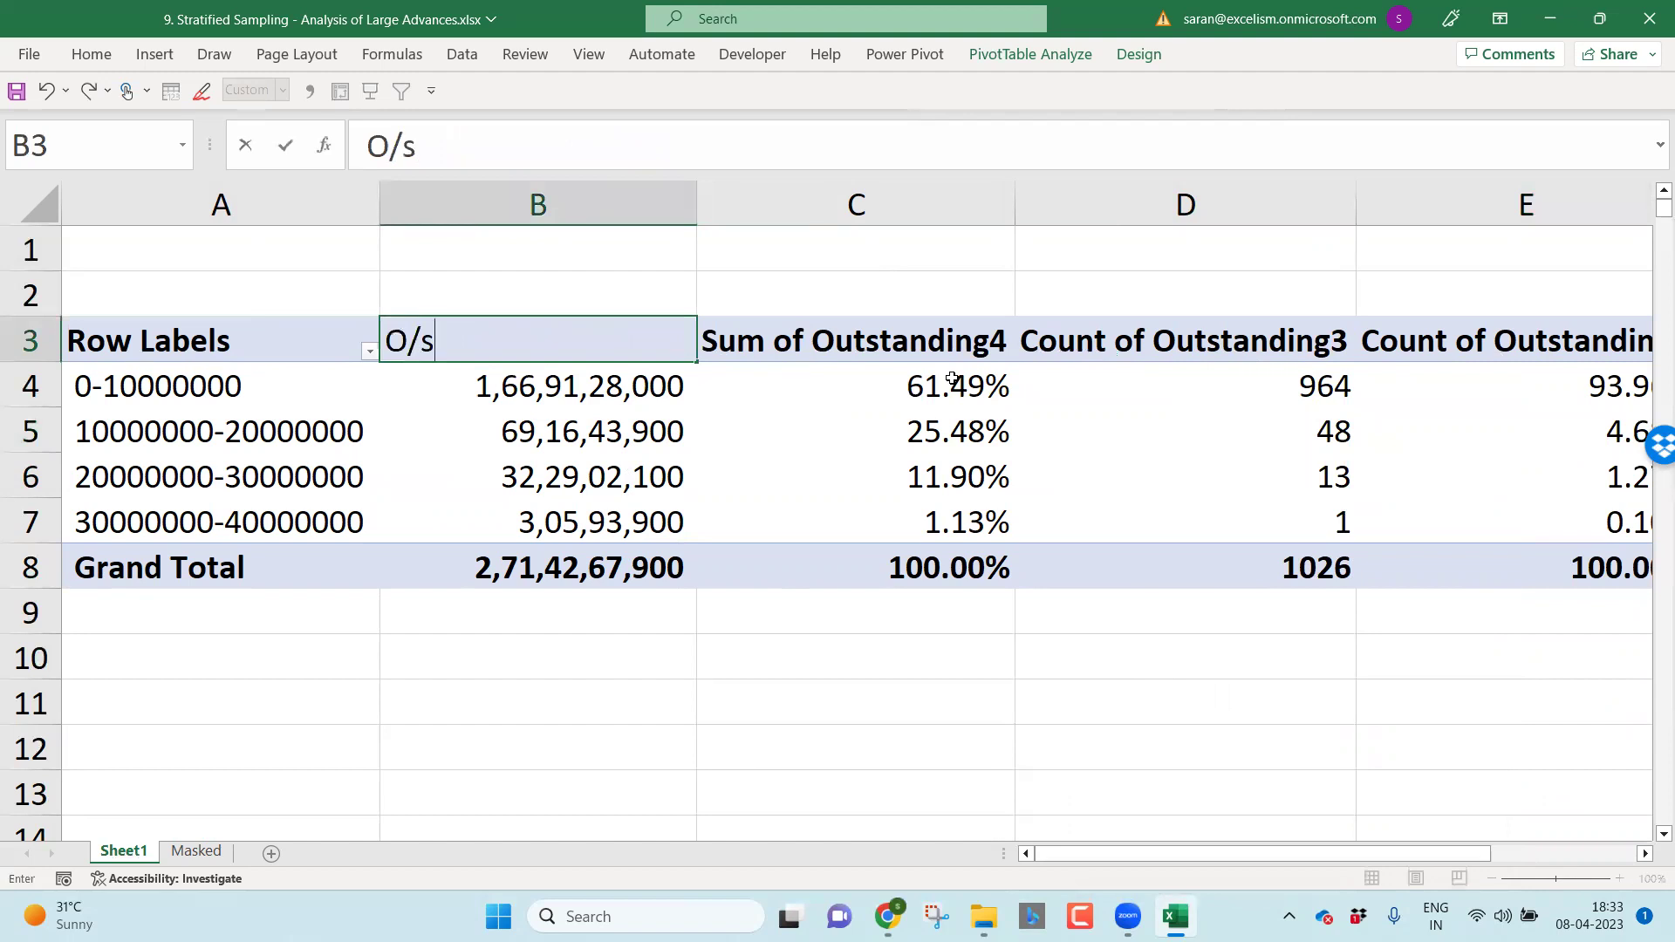
pyautogui.press('Tab')
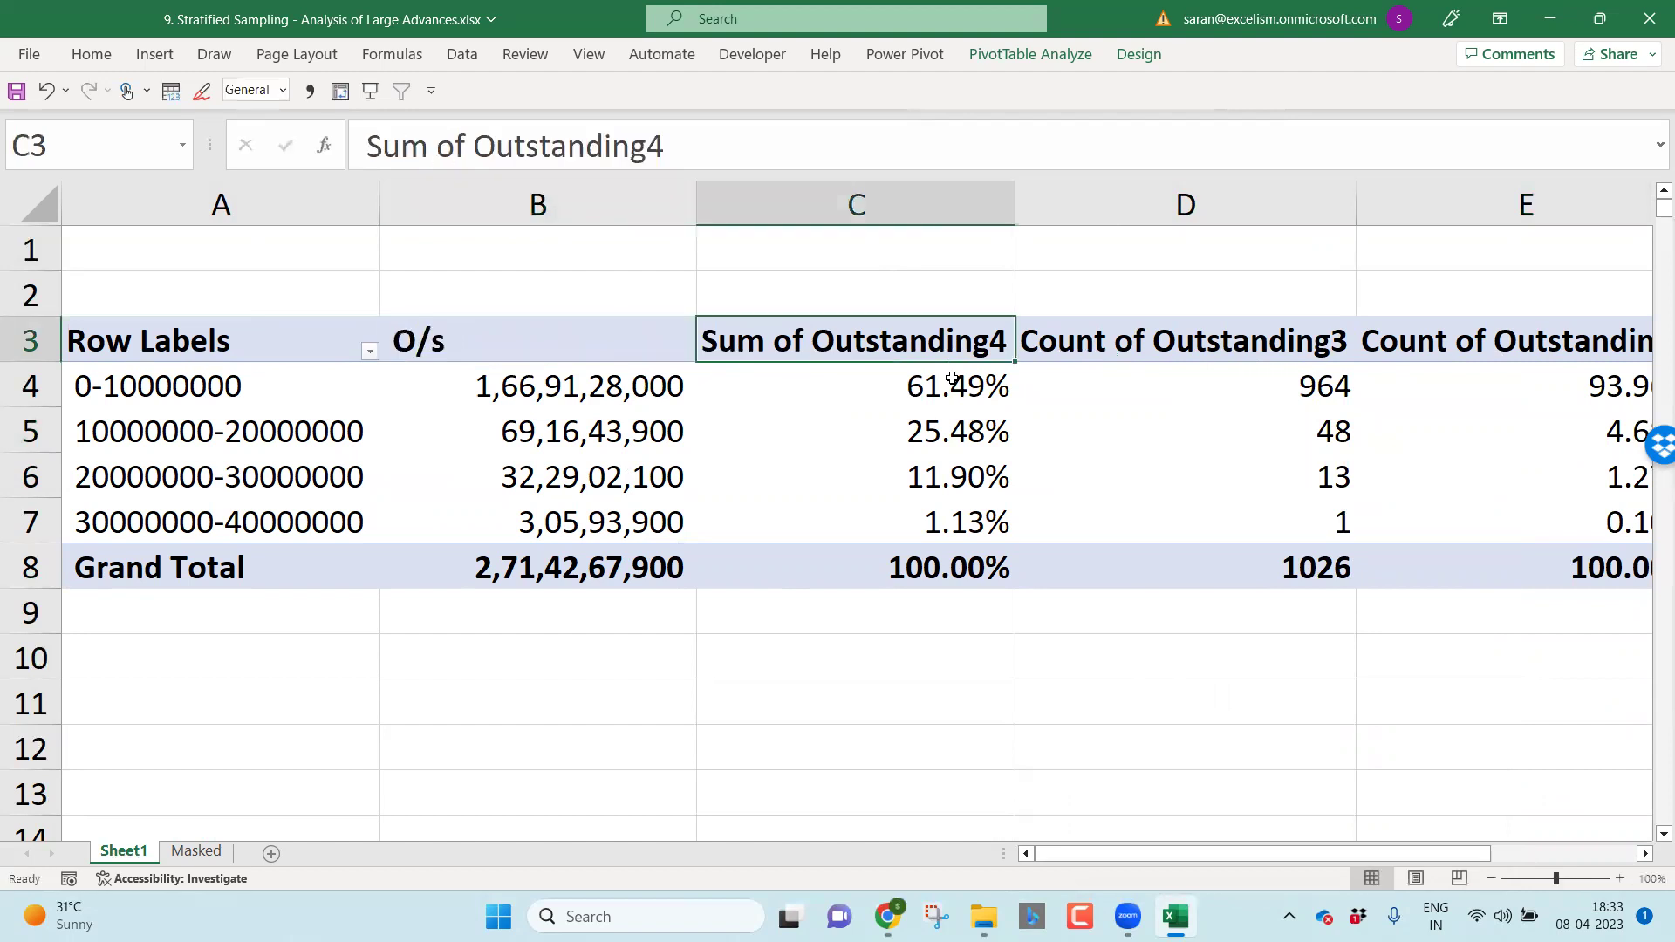
pyautogui.write('O/s %')
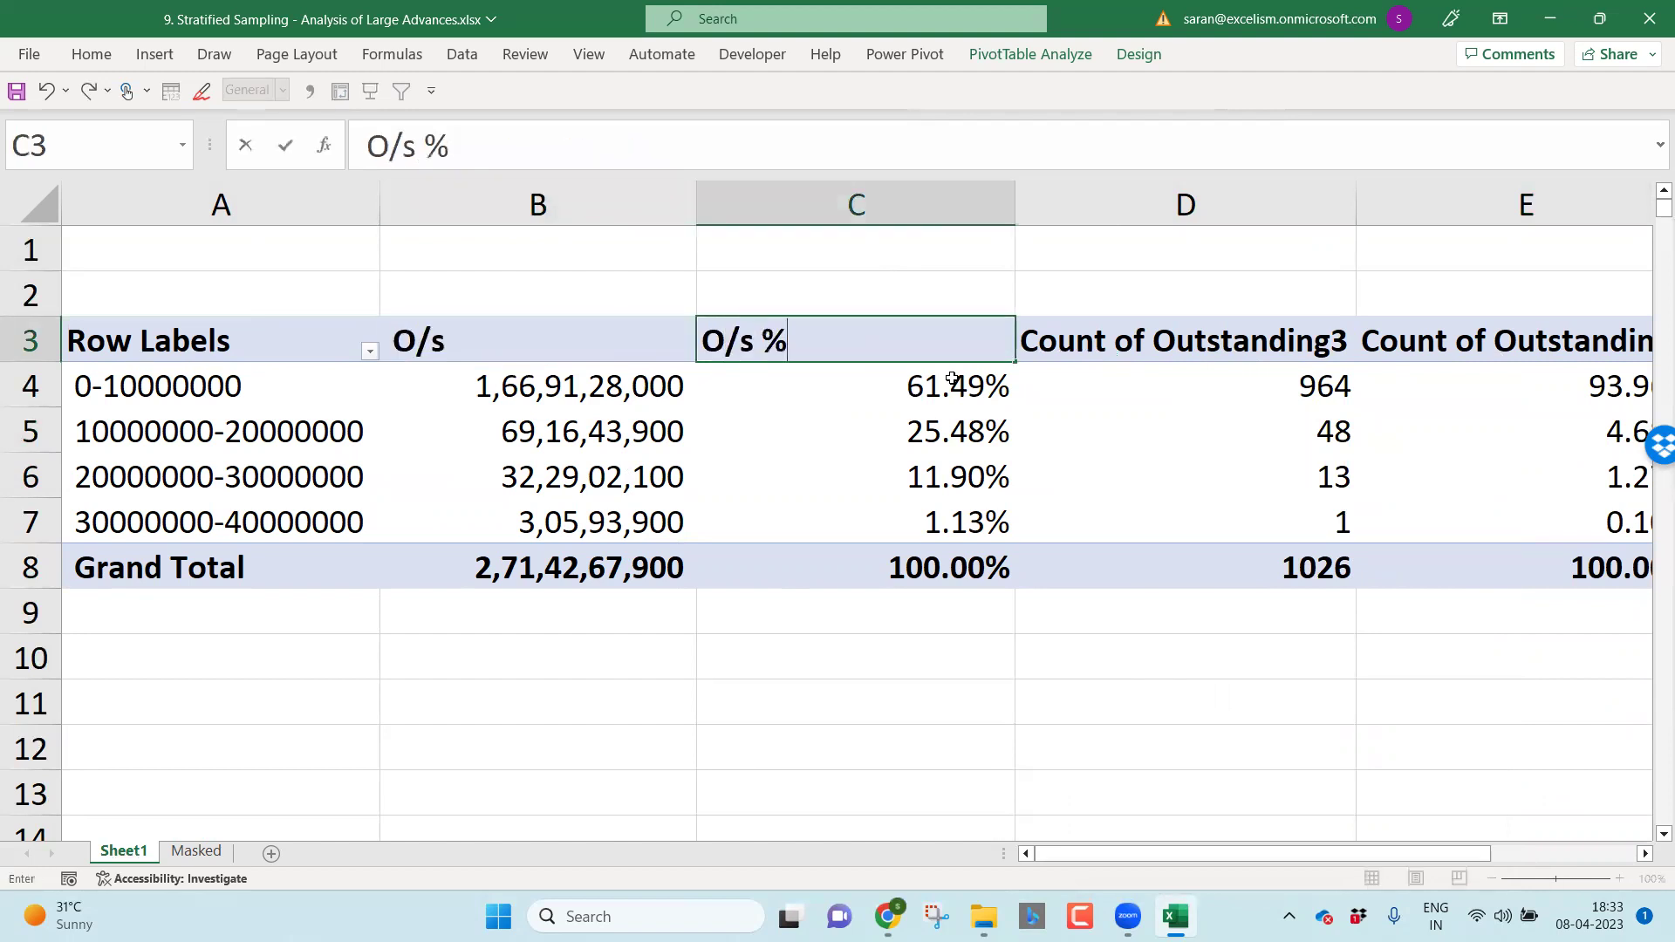
pyautogui.press('Tab')
pyautogui.write('Accts')
pyautogui.press('Tab')
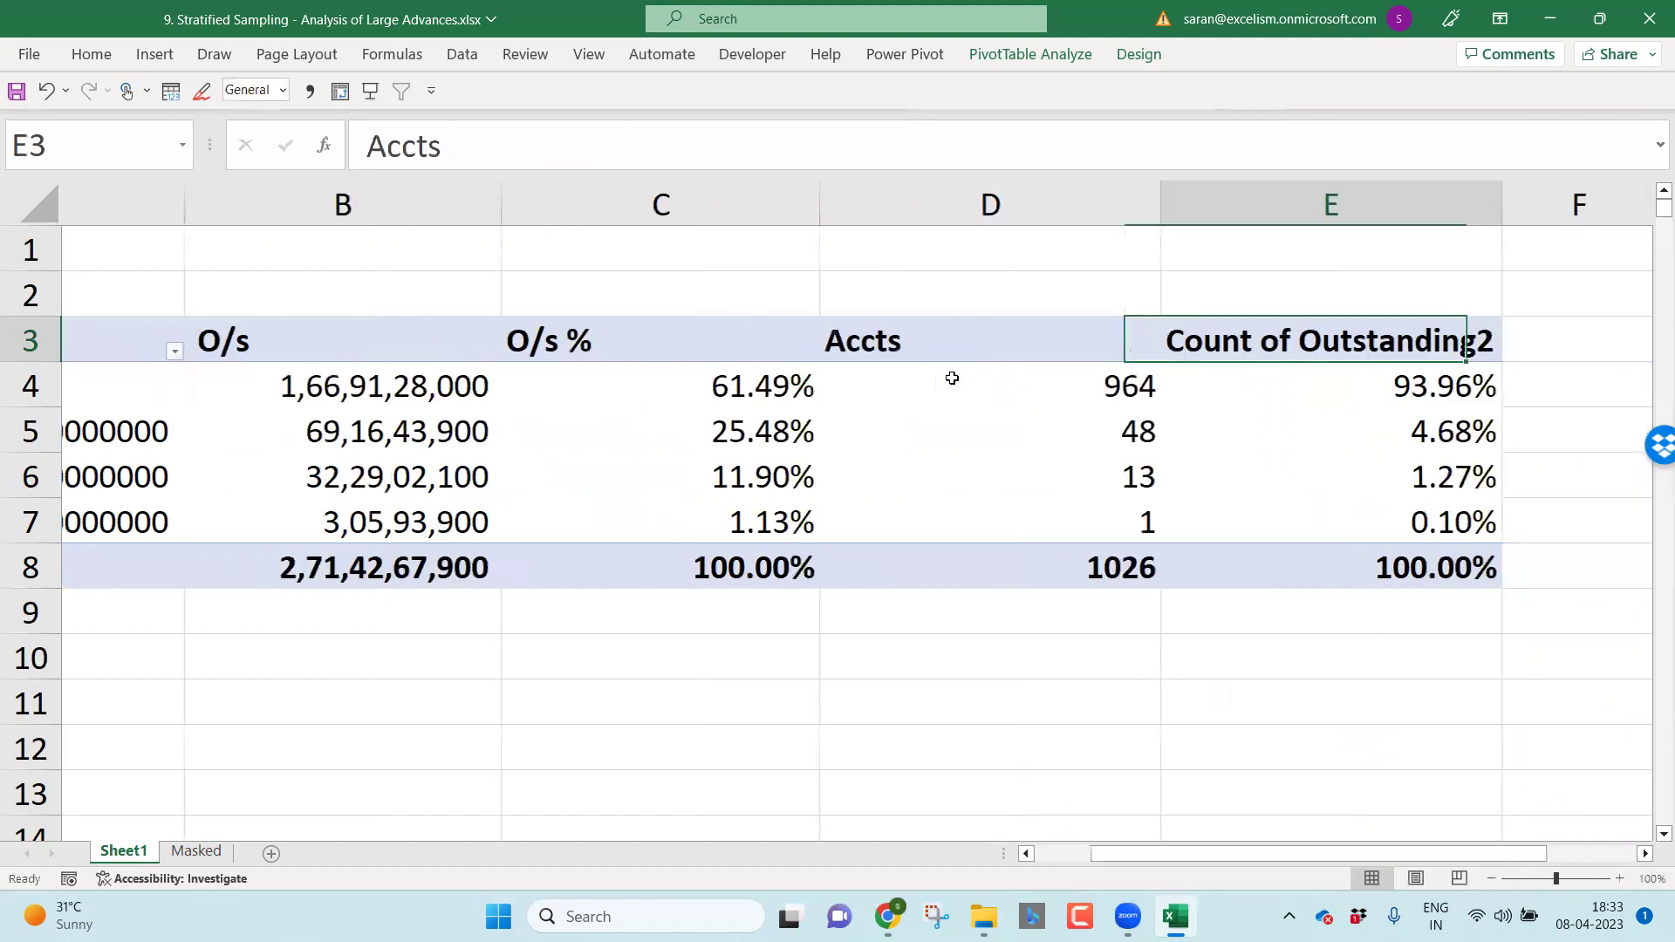
pyautogui.write('Accts %')
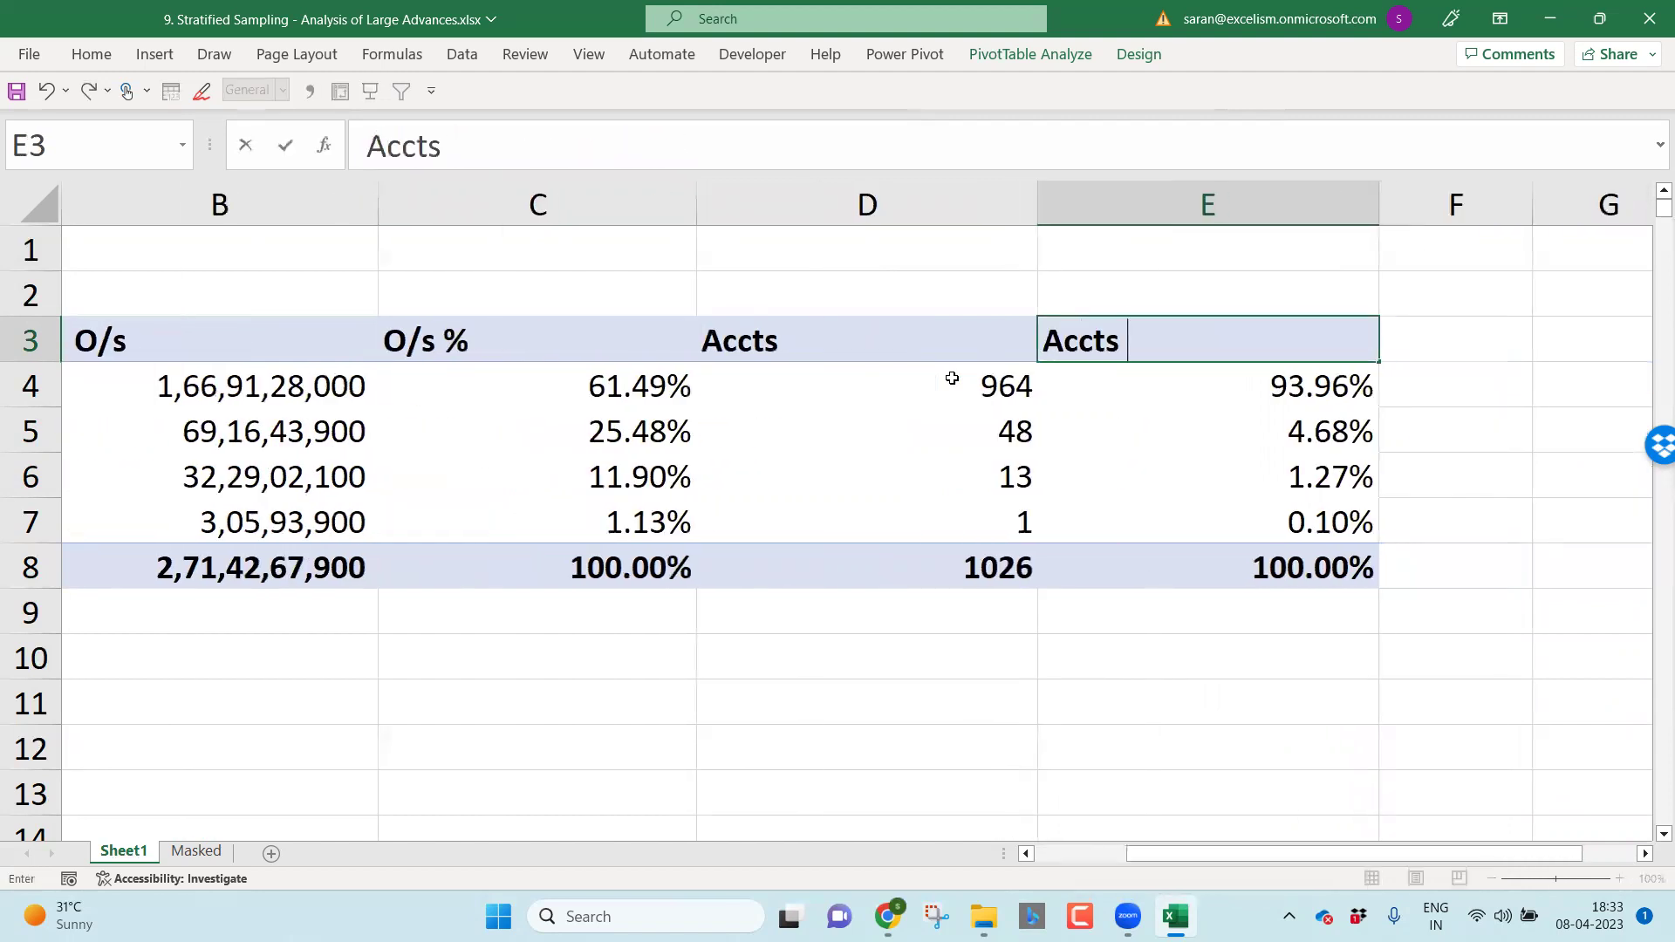
pyautogui.press('Return')
# Step: AutoFit the pivot's column widths and check the grand total account count
pyautogui.hotkey('ctrl', 'a')
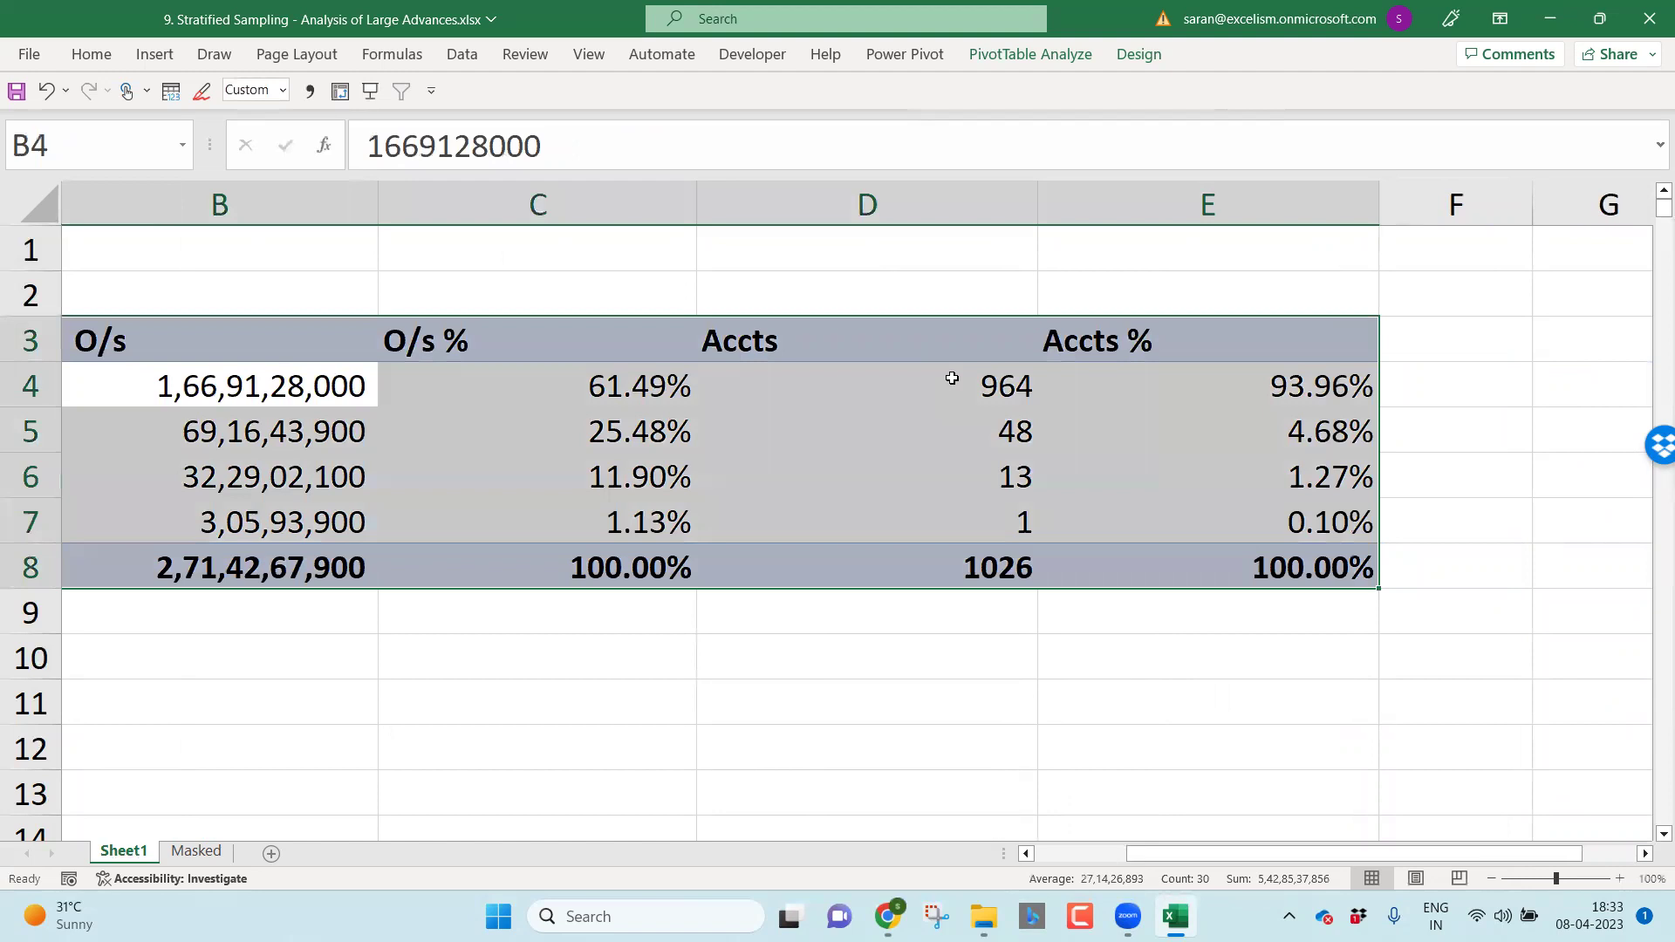
pyautogui.hotkey('alt', 'h')
pyautogui.press('o')
pyautogui.press('i')
pyautogui.press('Left')
pyautogui.press('Down')
pyautogui.press('Down')
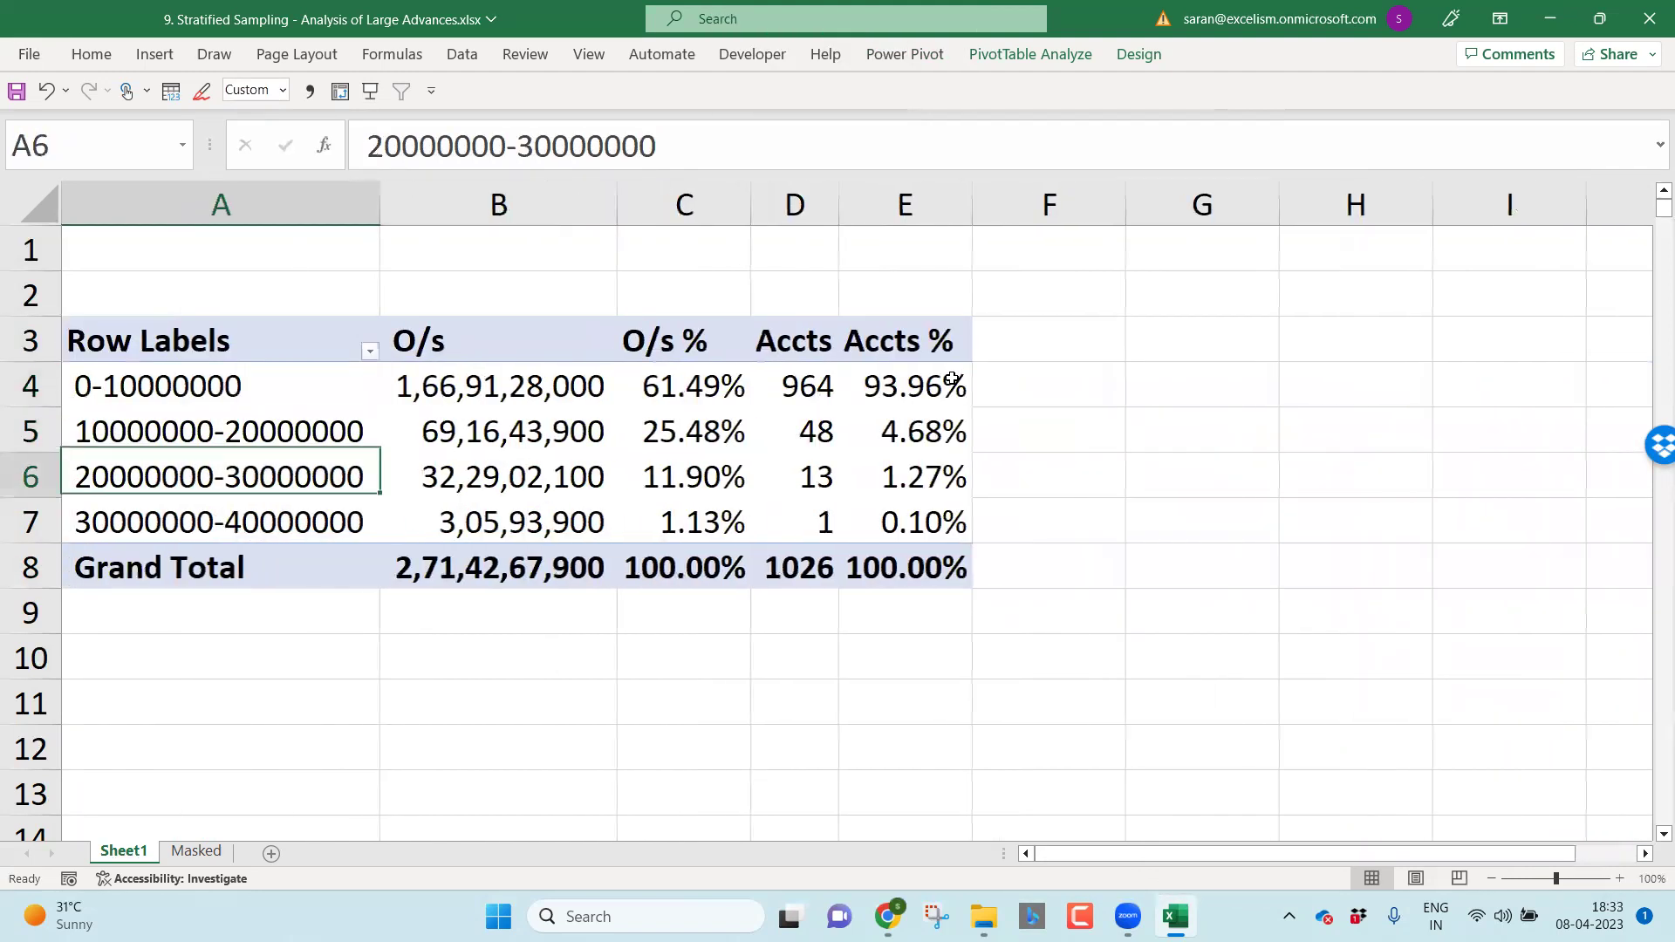
pyautogui.press('Down')
pyautogui.press('Down')
pyautogui.press('Right')
pyautogui.press('Right')
pyautogui.press('Right')
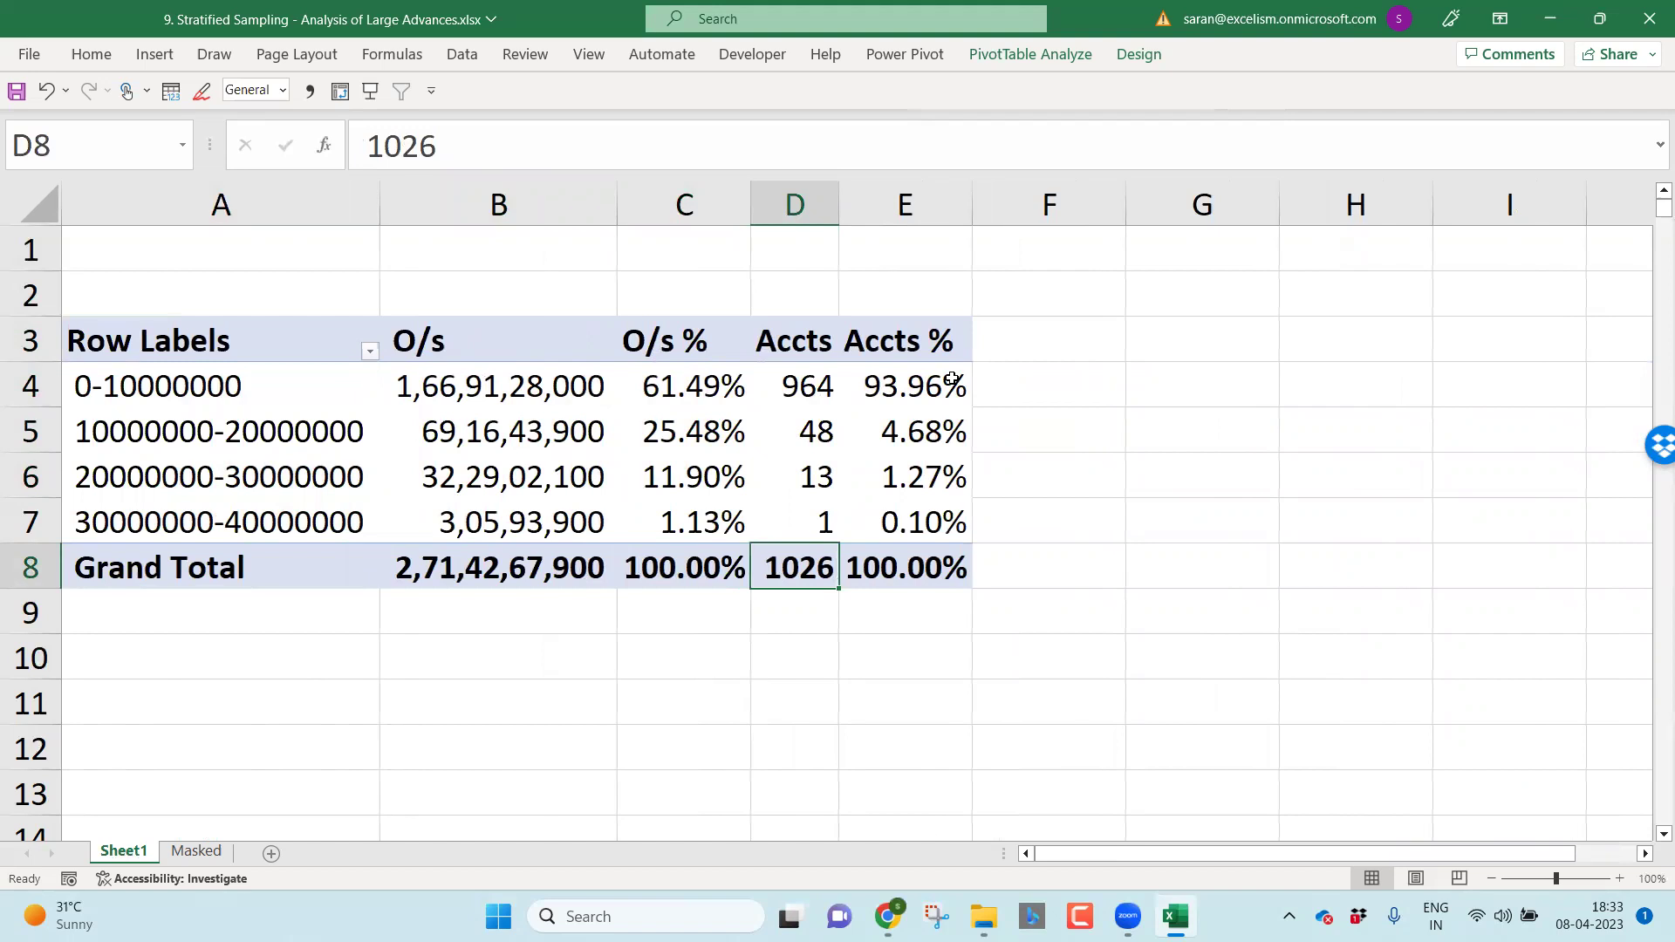
pyautogui.moveTo(500, 521)
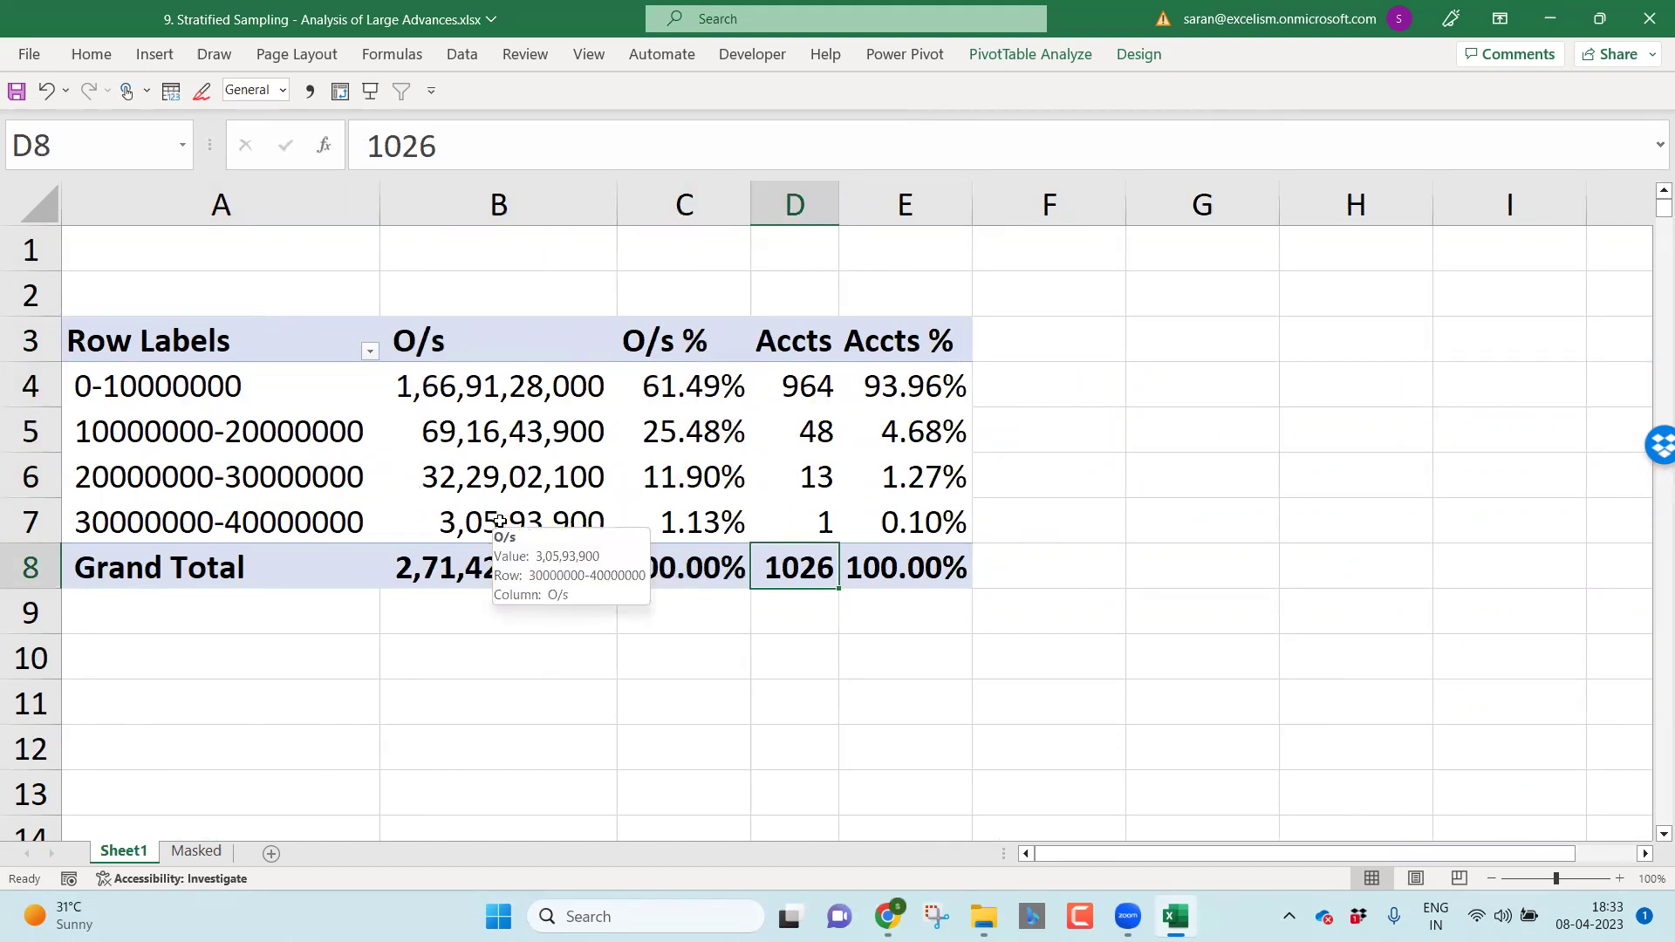
pyautogui.click(753, 531)
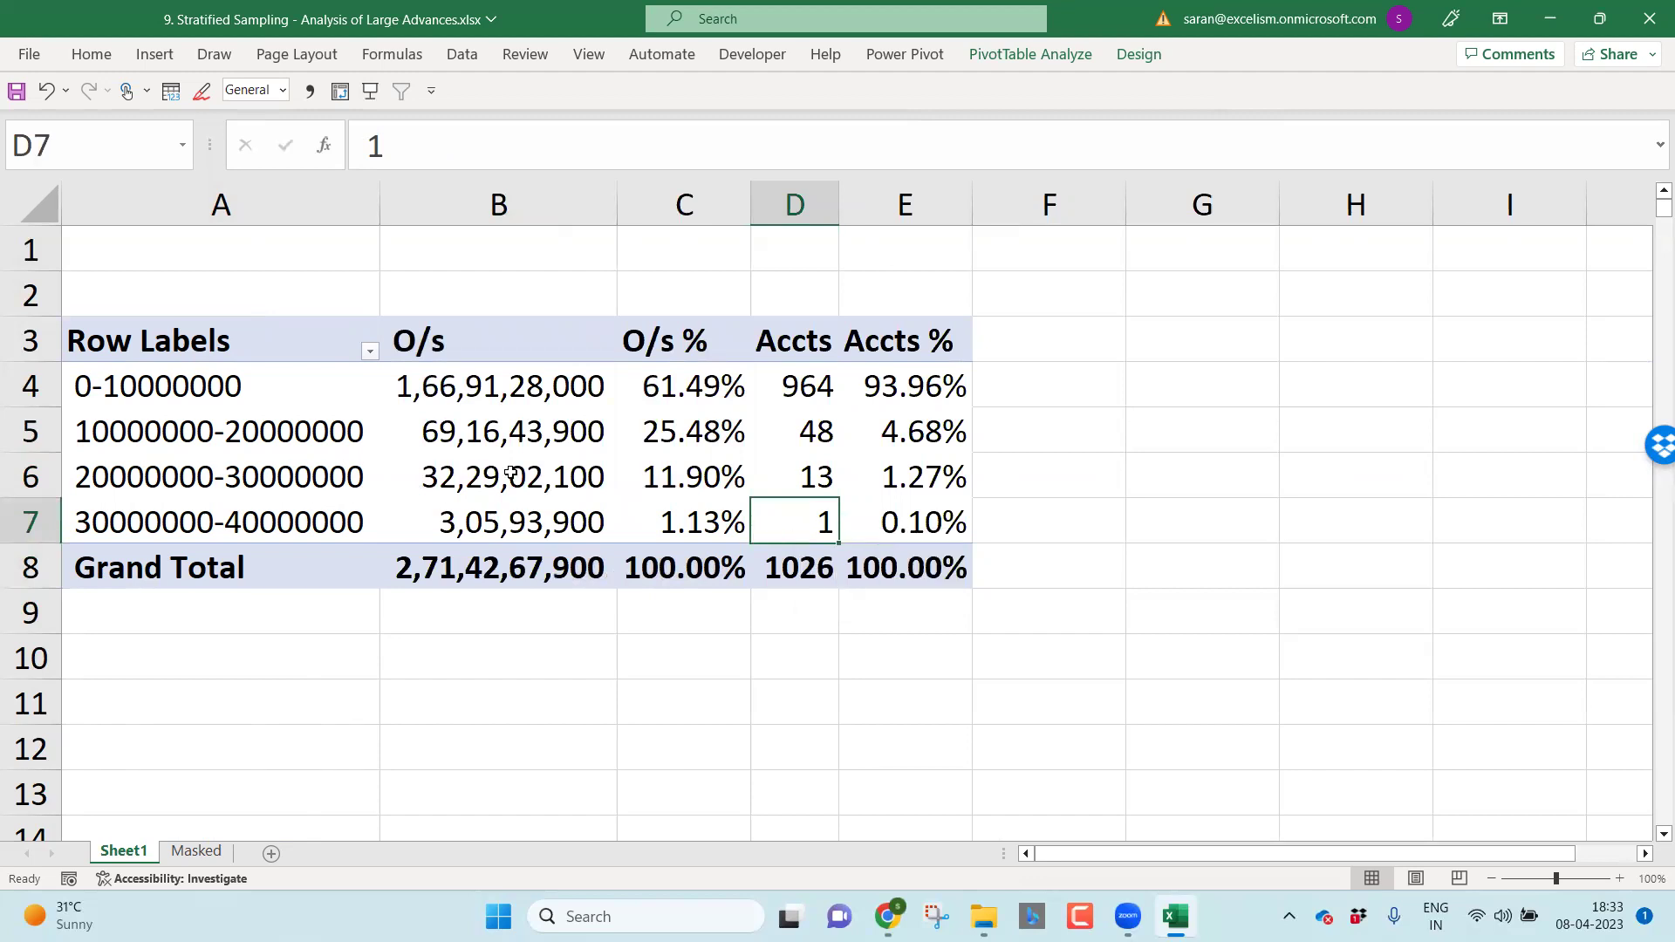
pyautogui.click(800, 468)
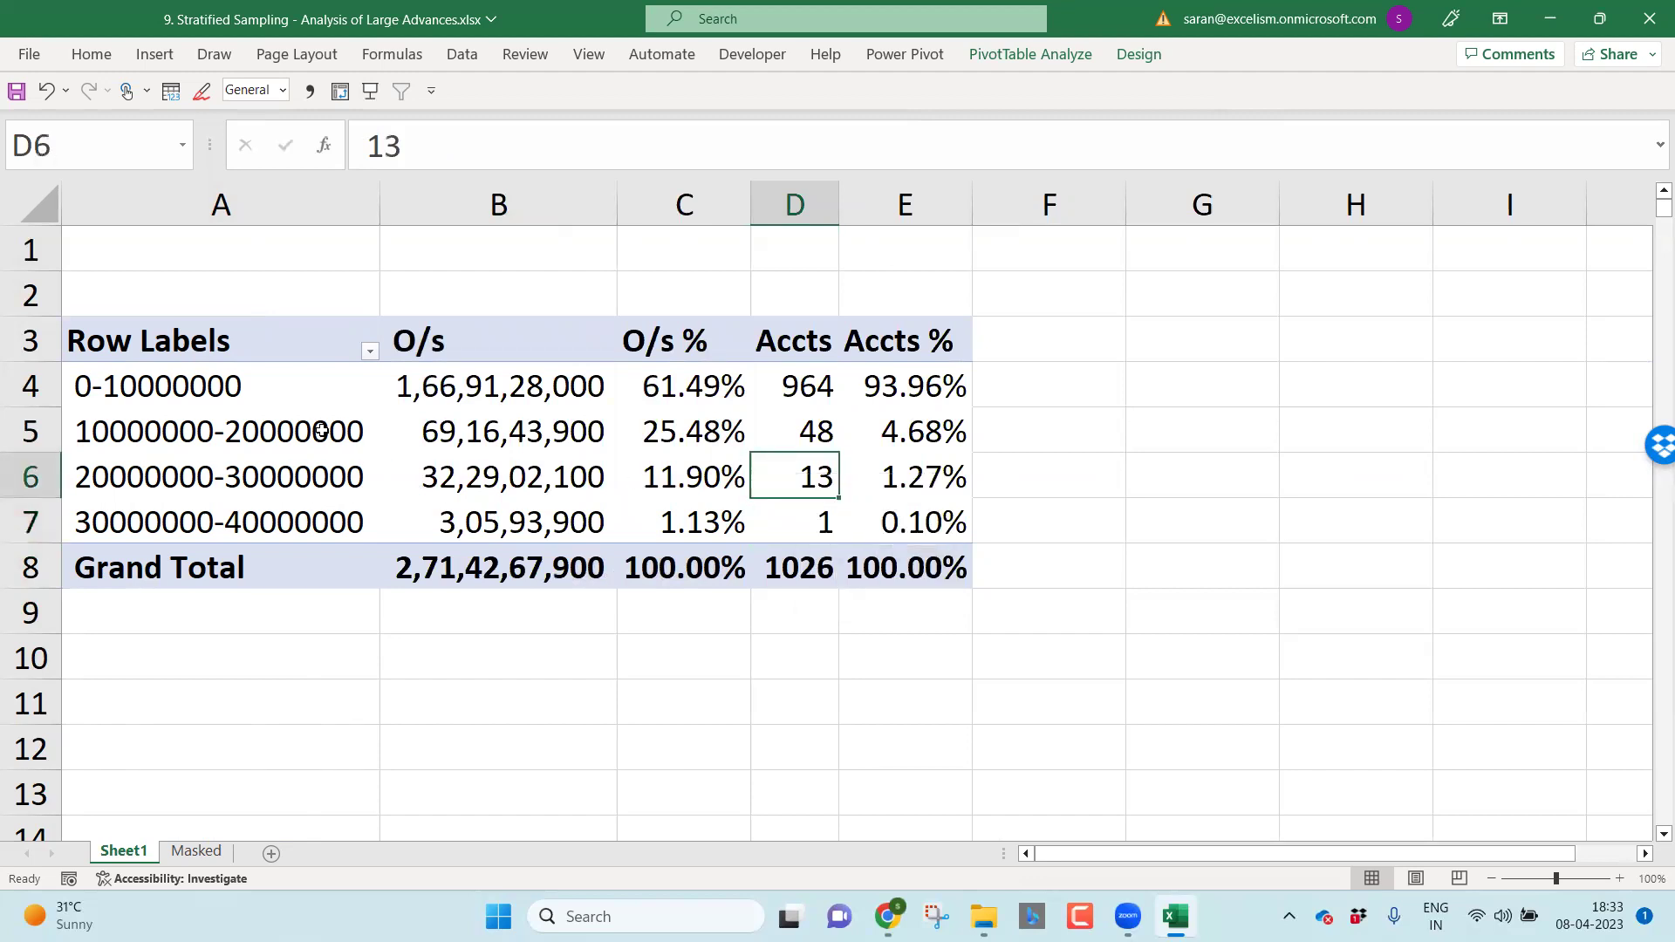
pyautogui.click(814, 425)
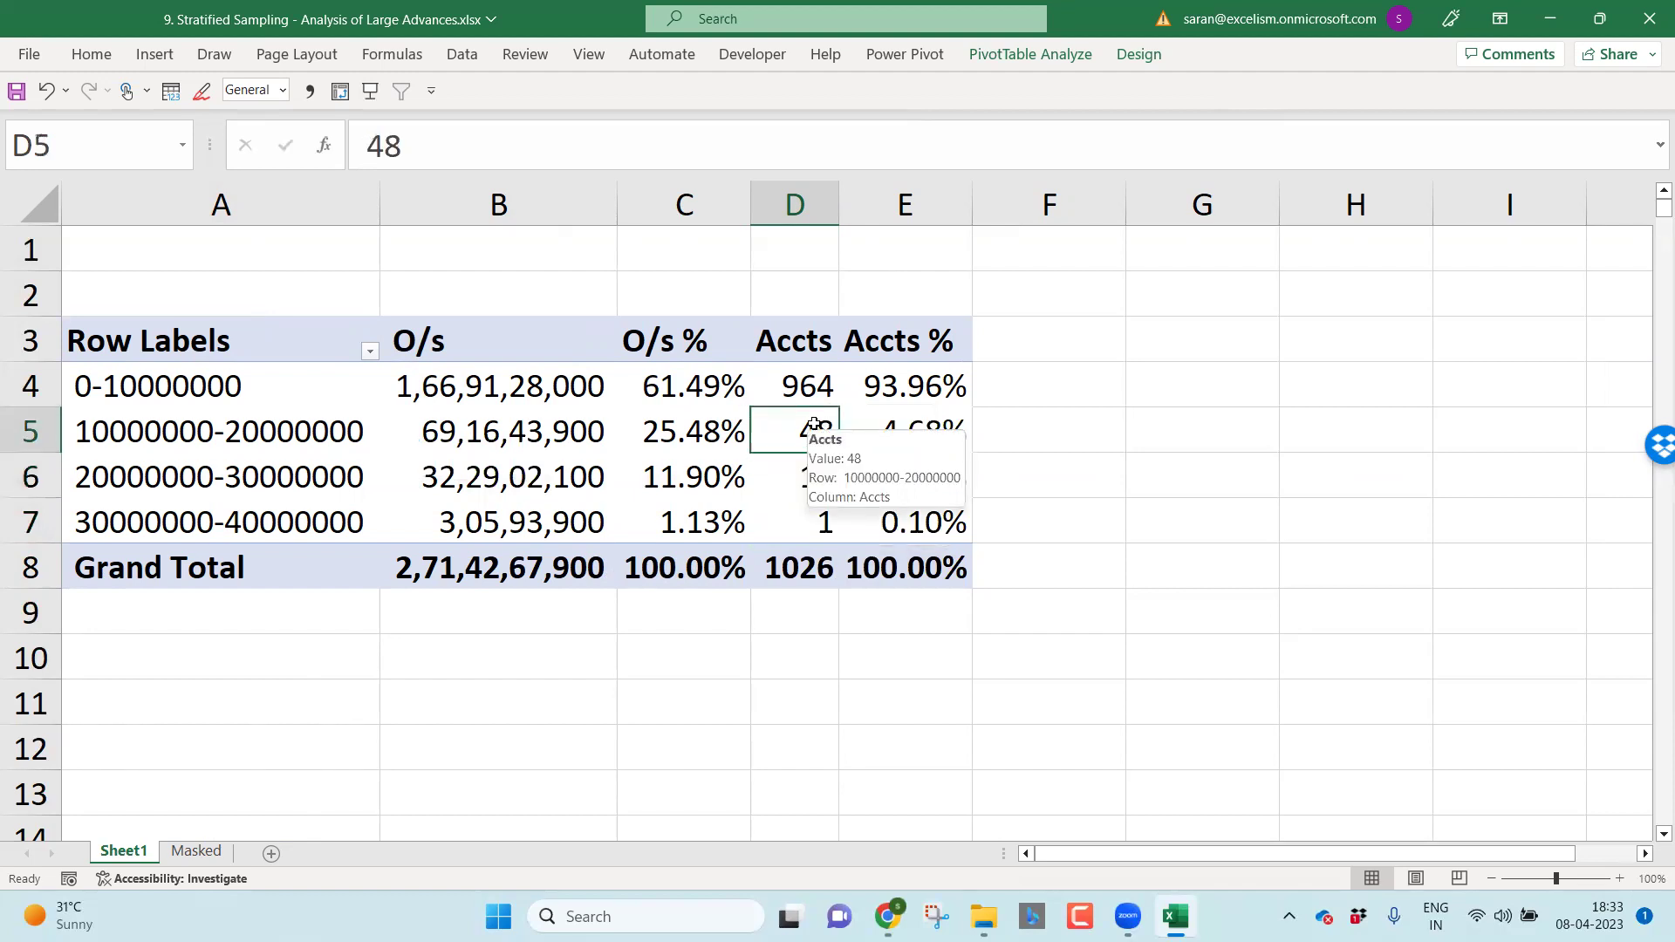
pyautogui.click(809, 515)
pyautogui.moveTo(808, 514); pyautogui.dragTo(909, 529)
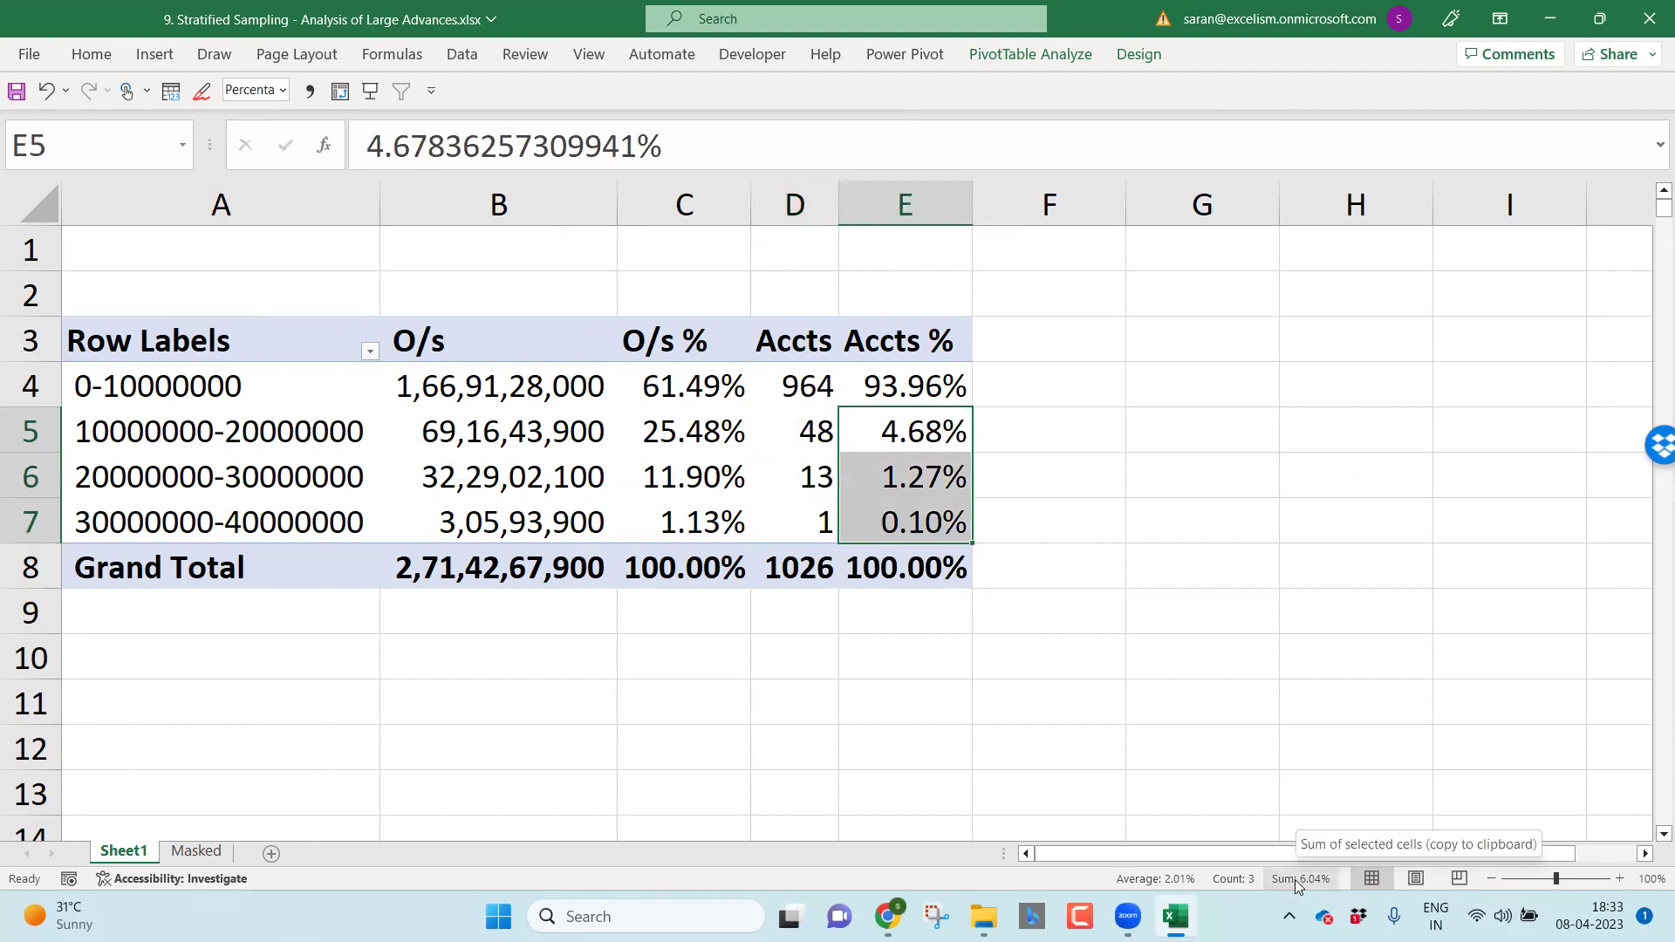
pyautogui.moveTo(814, 430); pyautogui.dragTo(812, 526)
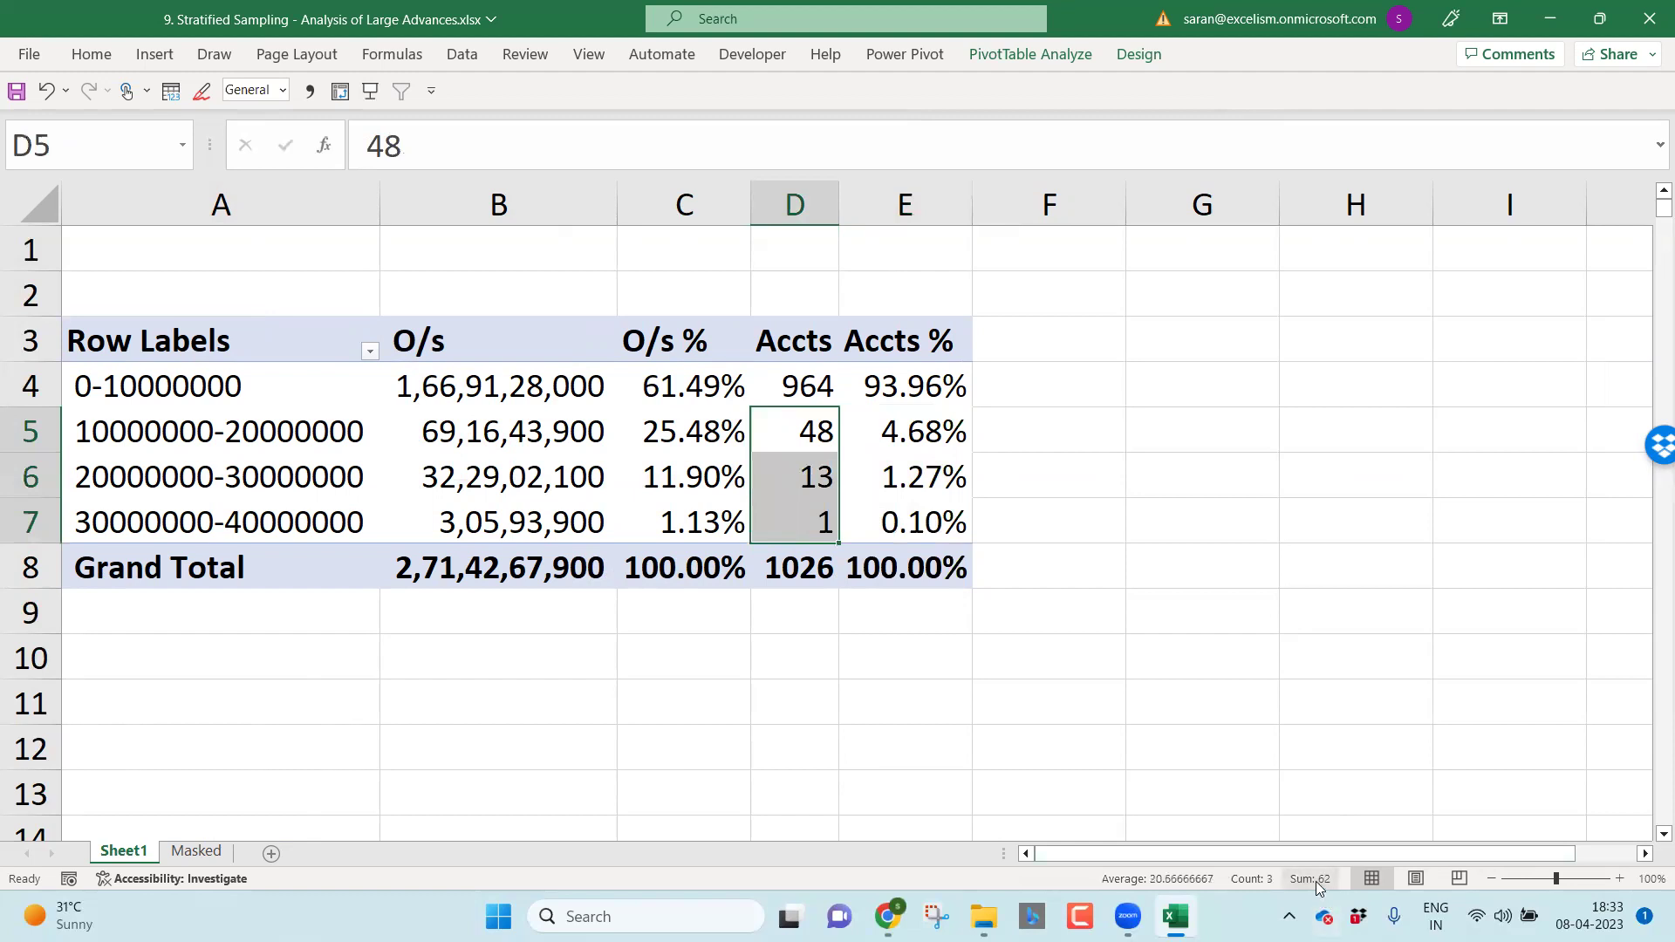
pyautogui.moveTo(691, 437); pyautogui.dragTo(697, 533)
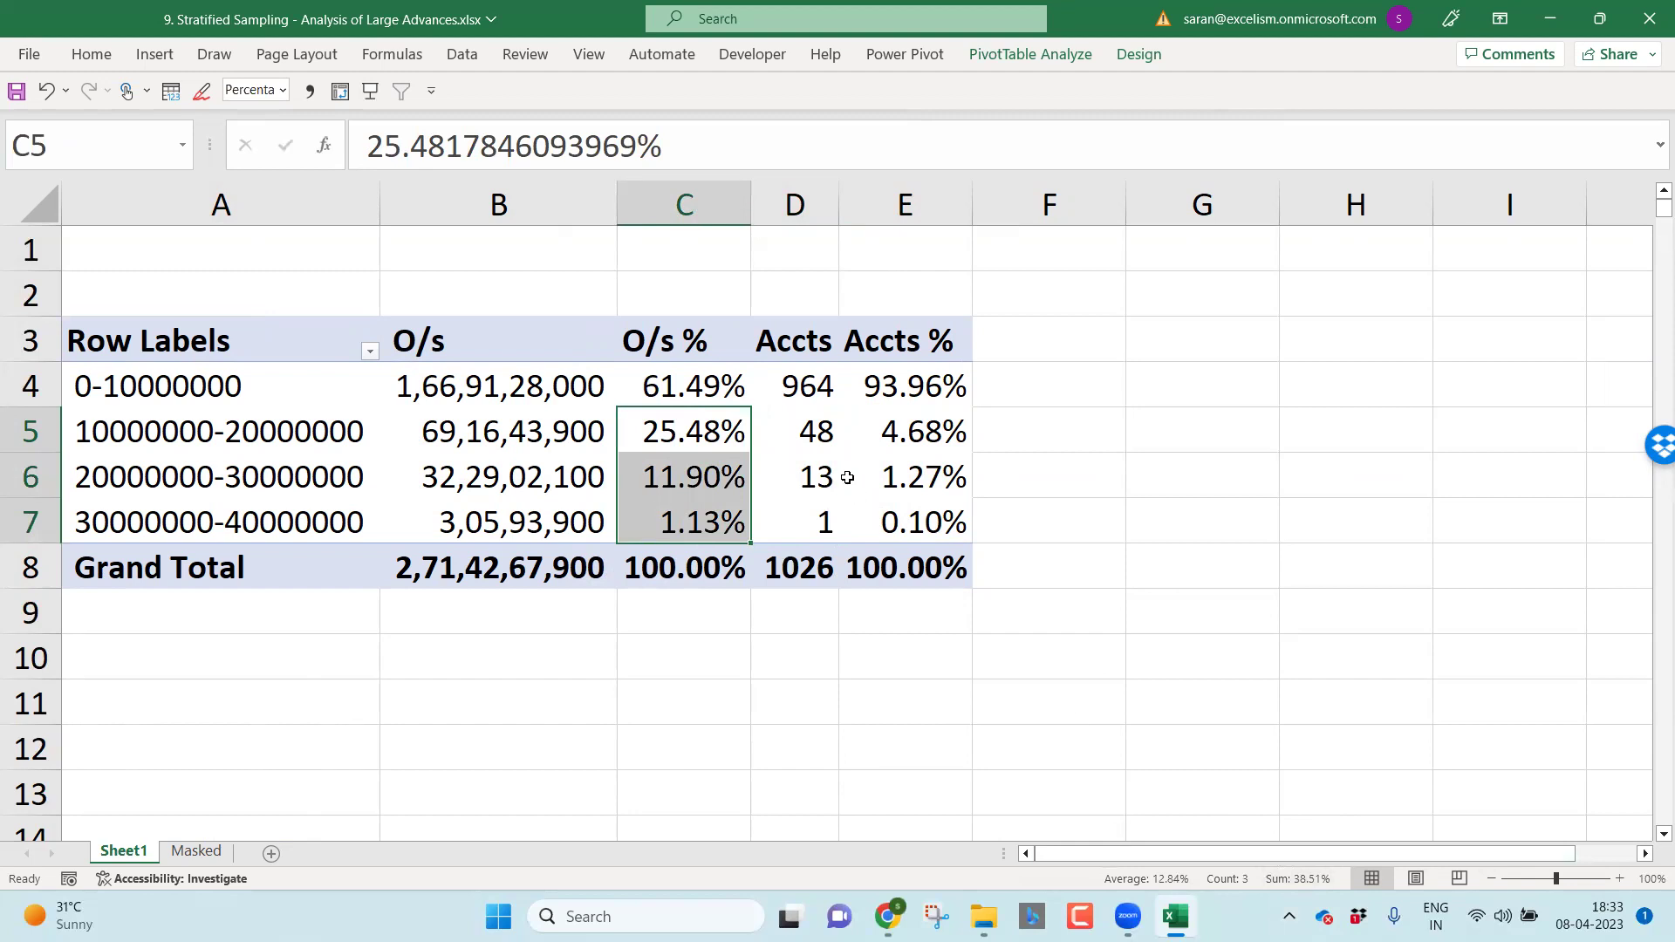
pyautogui.moveTo(819, 435); pyautogui.dragTo(821, 516)
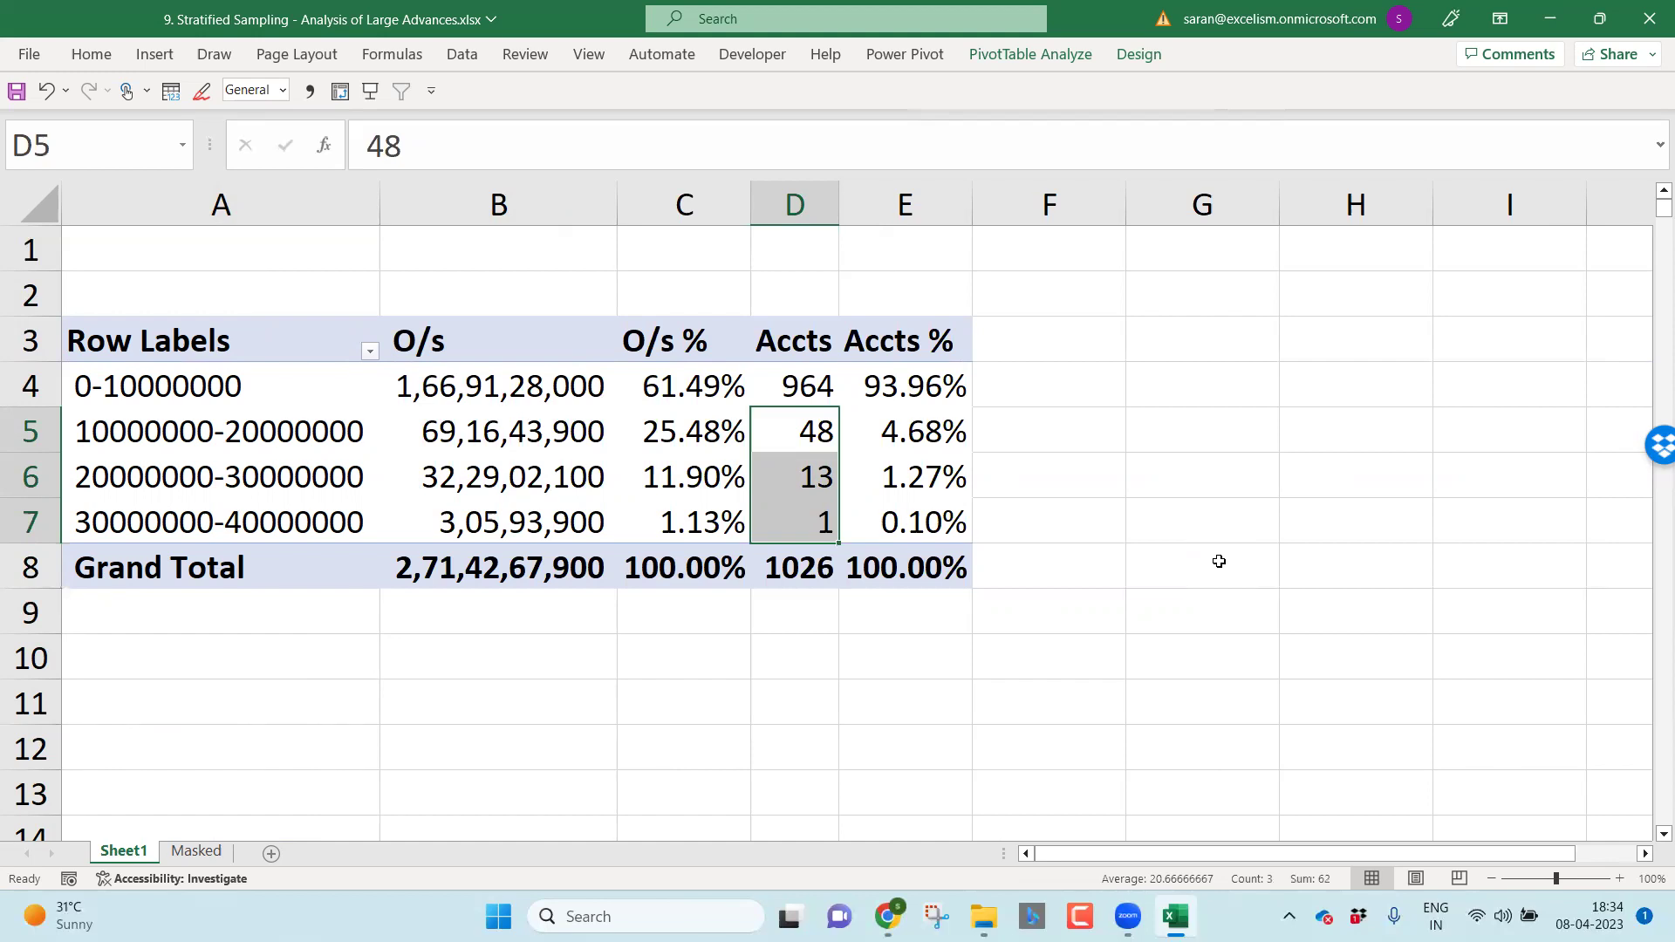
# Step: Fill Priority 1 beside the two largest bands in F6:F7
pyautogui.press('Right')
pyautogui.press('Right')
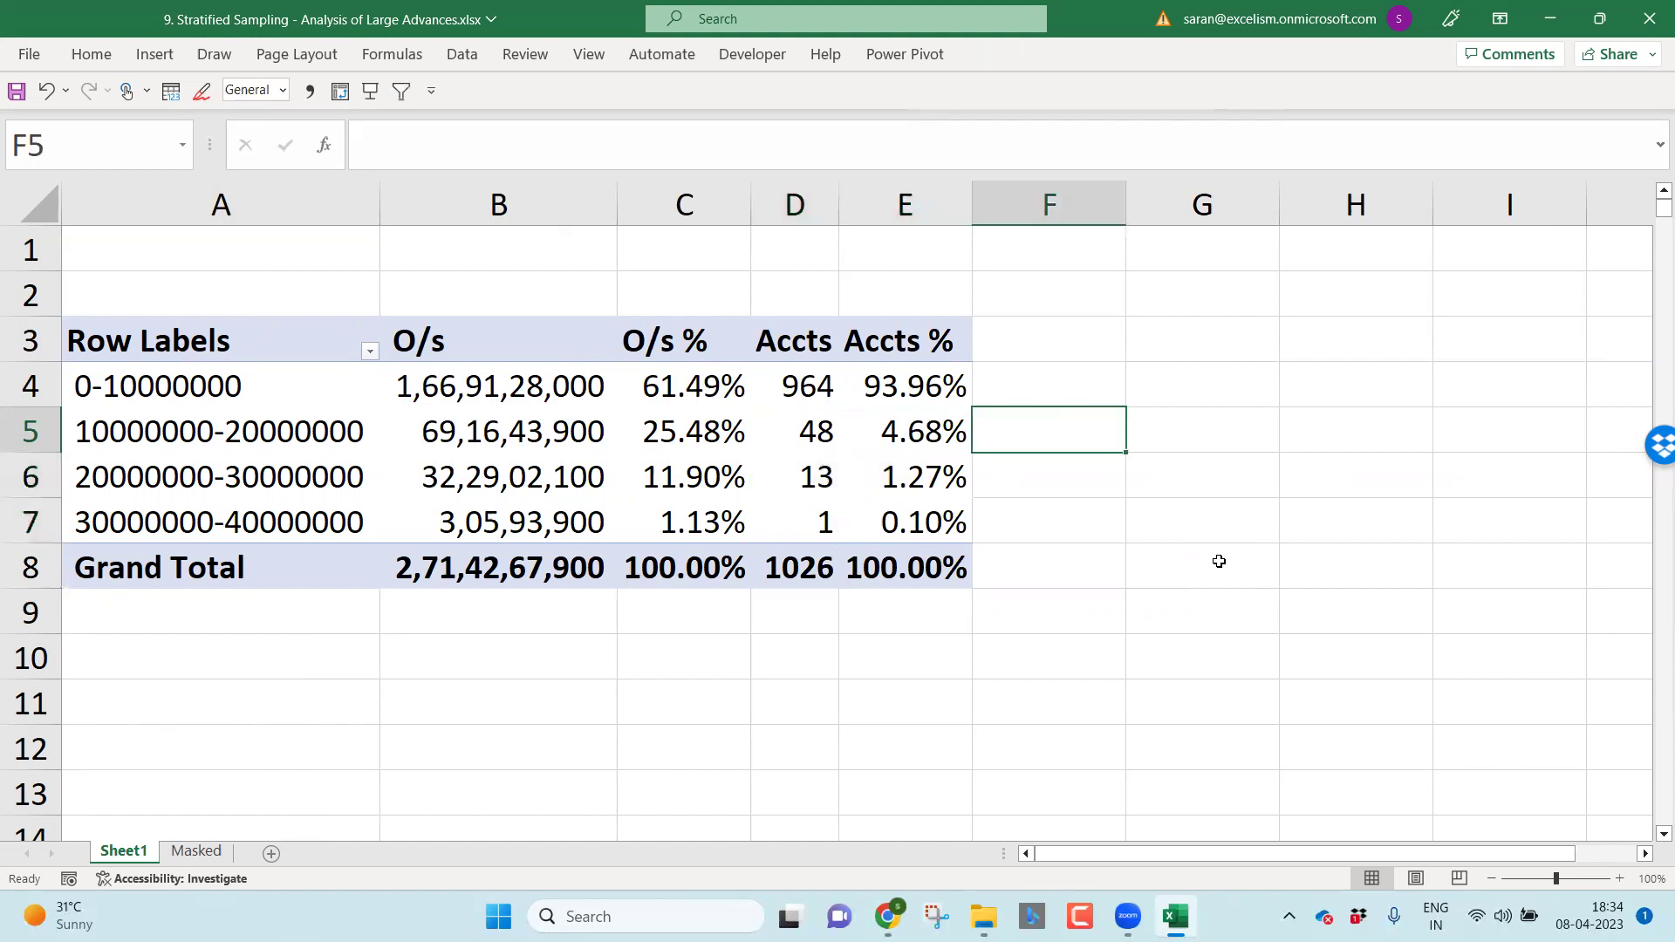
pyautogui.press('Down')
pyautogui.hotkey('shift', 'Down')
pyautogui.write('Pri')
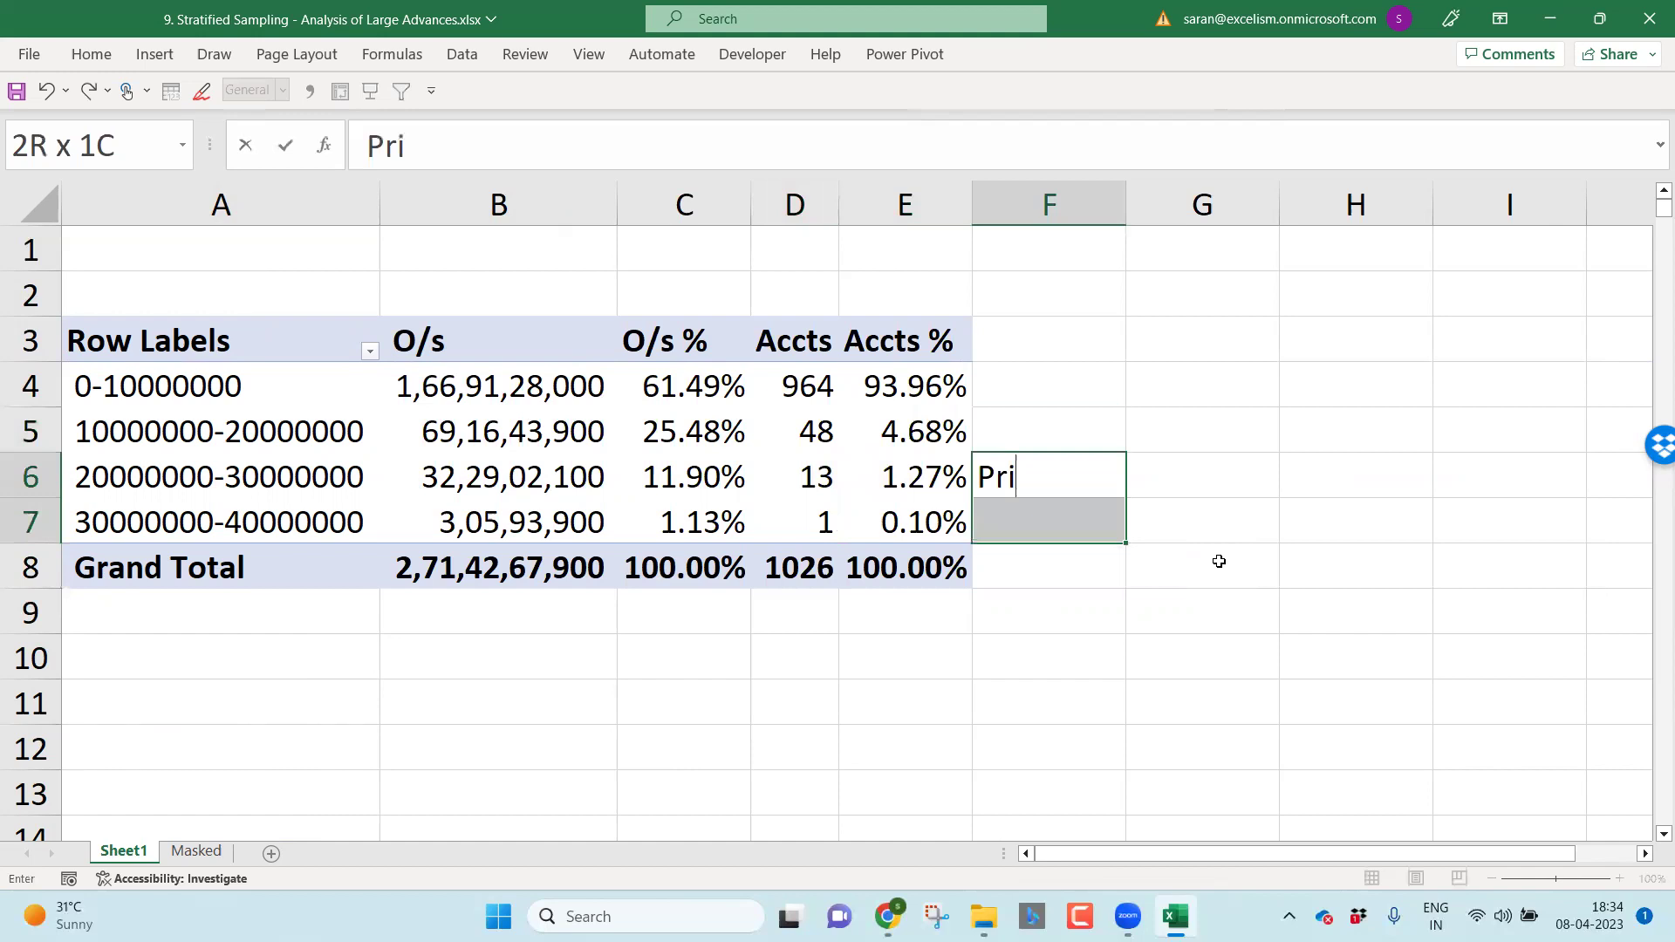
pyautogui.write('ority 1')
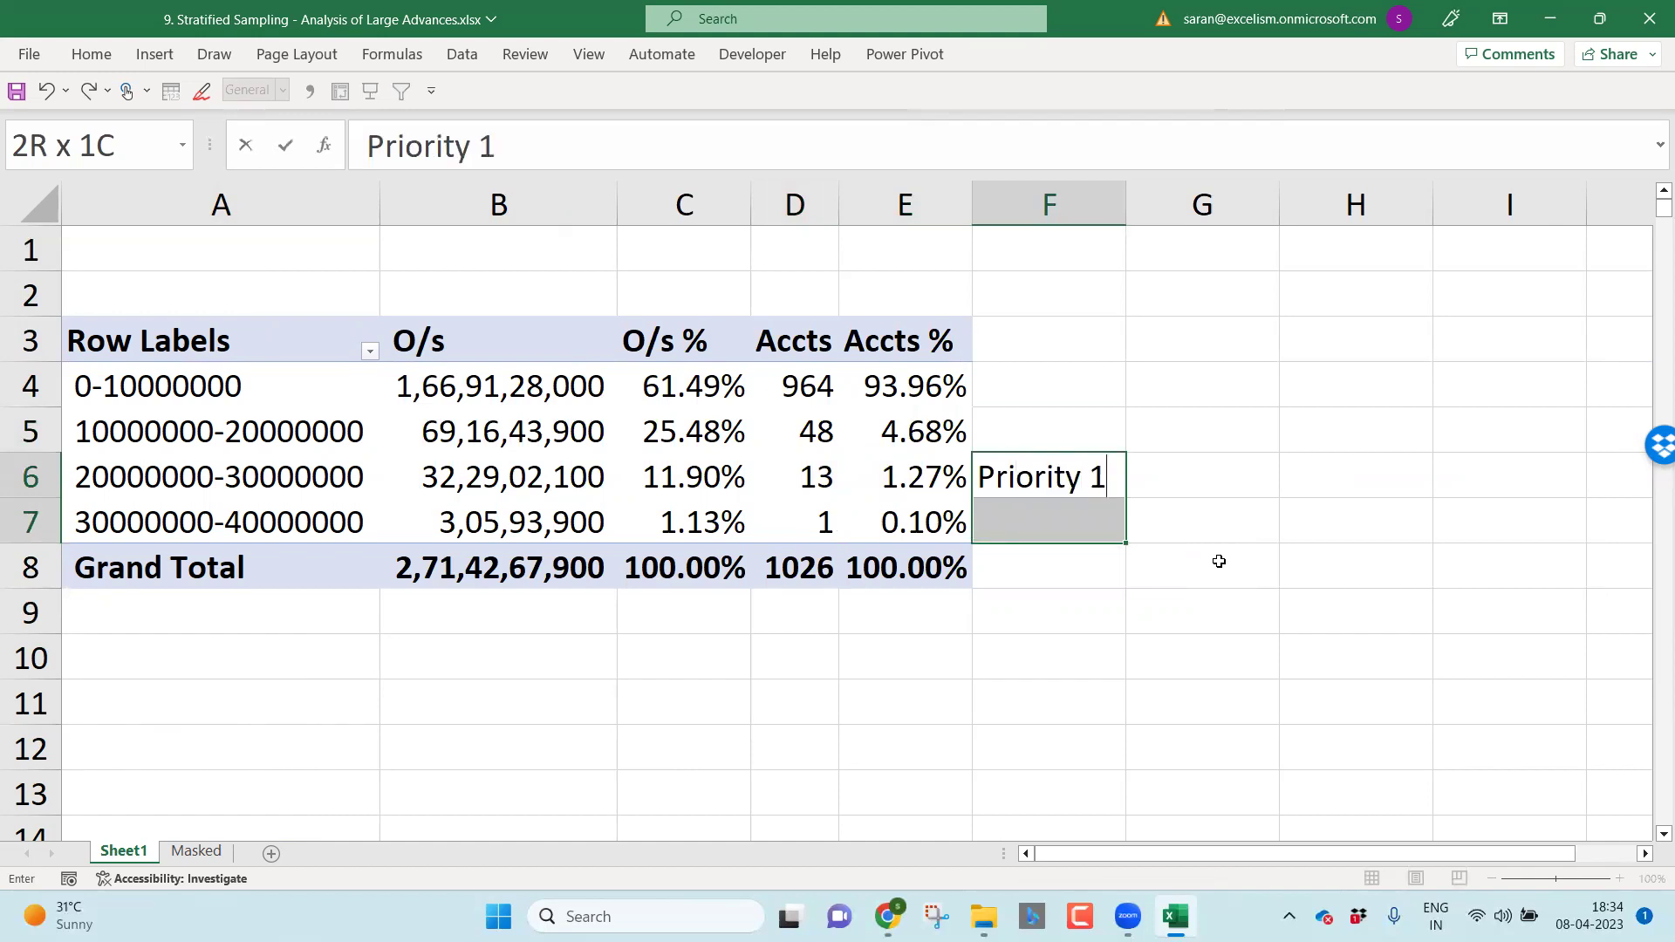
pyautogui.hotkey('ctrl', 'Return')
pyautogui.press('Up')
pyautogui.press('Up')
pyautogui.press('Down')
pyautogui.press('Down')
pyautogui.press('Up')
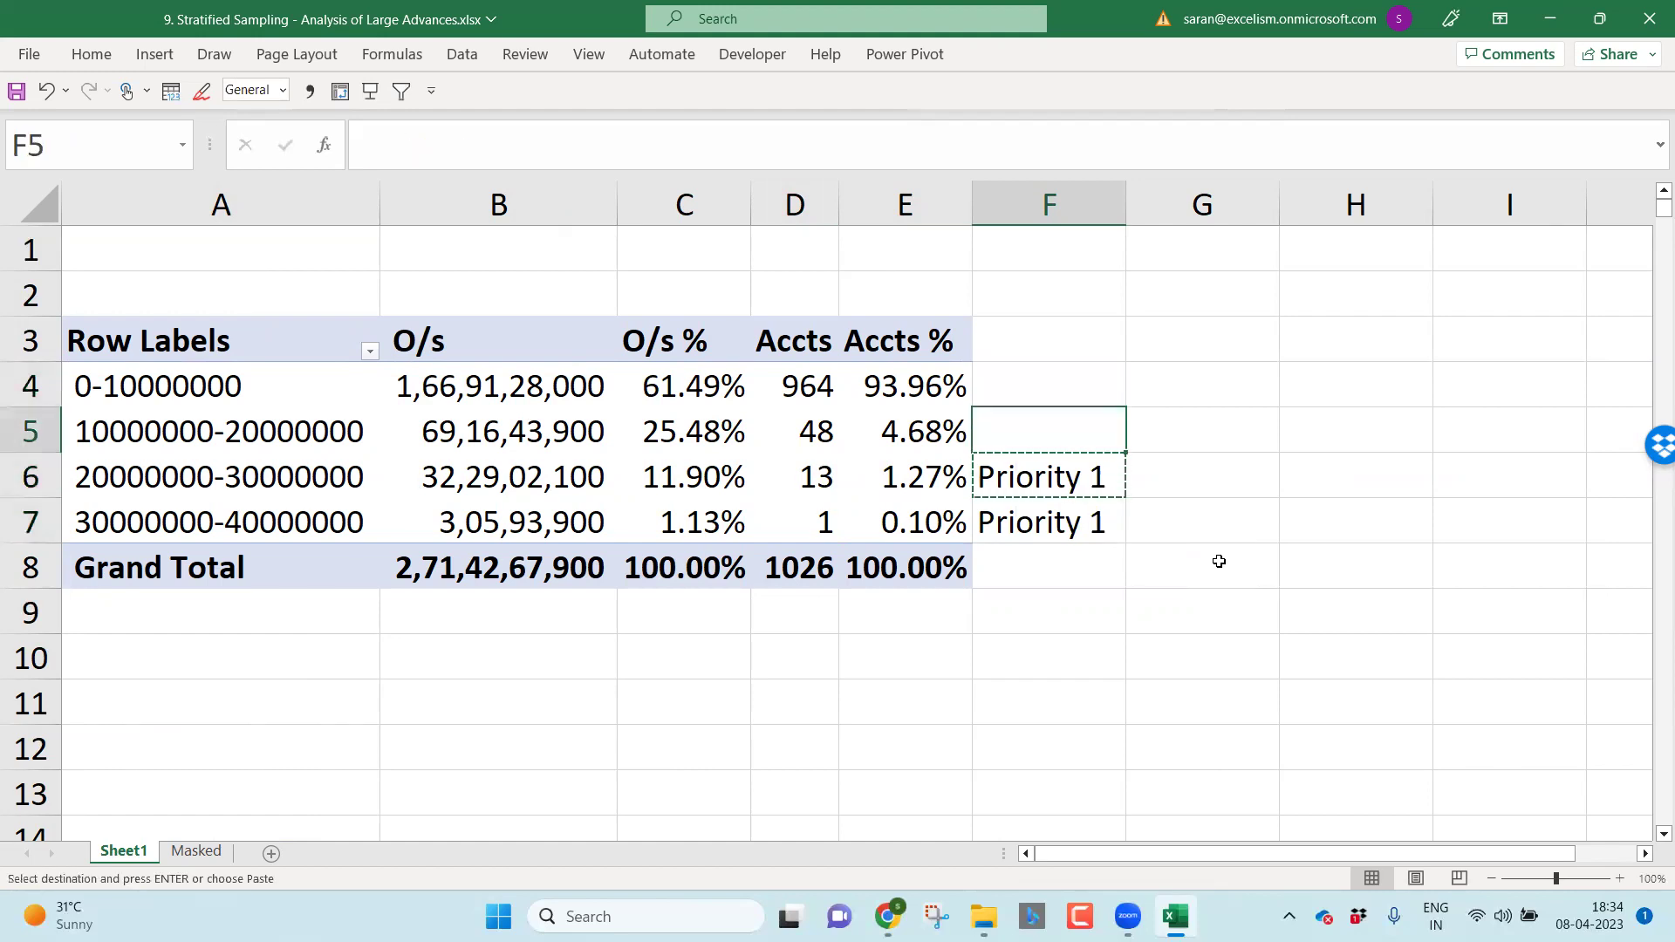
pyautogui.write('Priority')
pyautogui.press('BackSpace')
pyautogui.write('2')
pyautogui.press('Return')
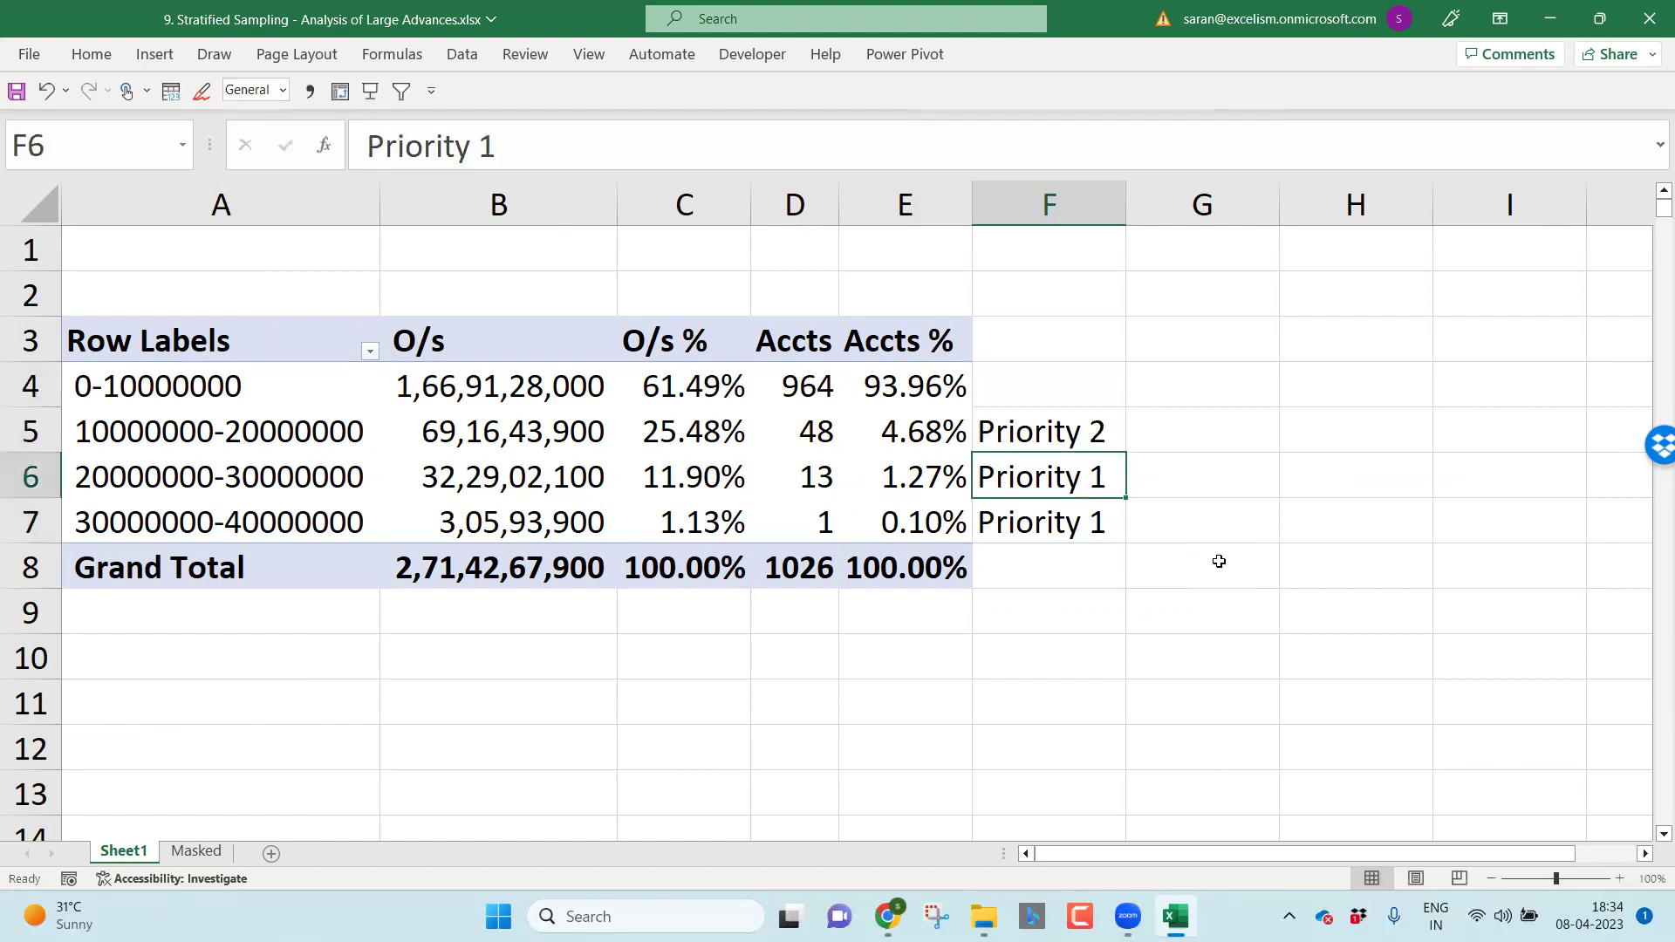
# Step: Title the column Top Adv in F3 and make it bold
pyautogui.press('Up')
pyautogui.press('Up')
pyautogui.press('Up')
pyautogui.write('Large Adv')
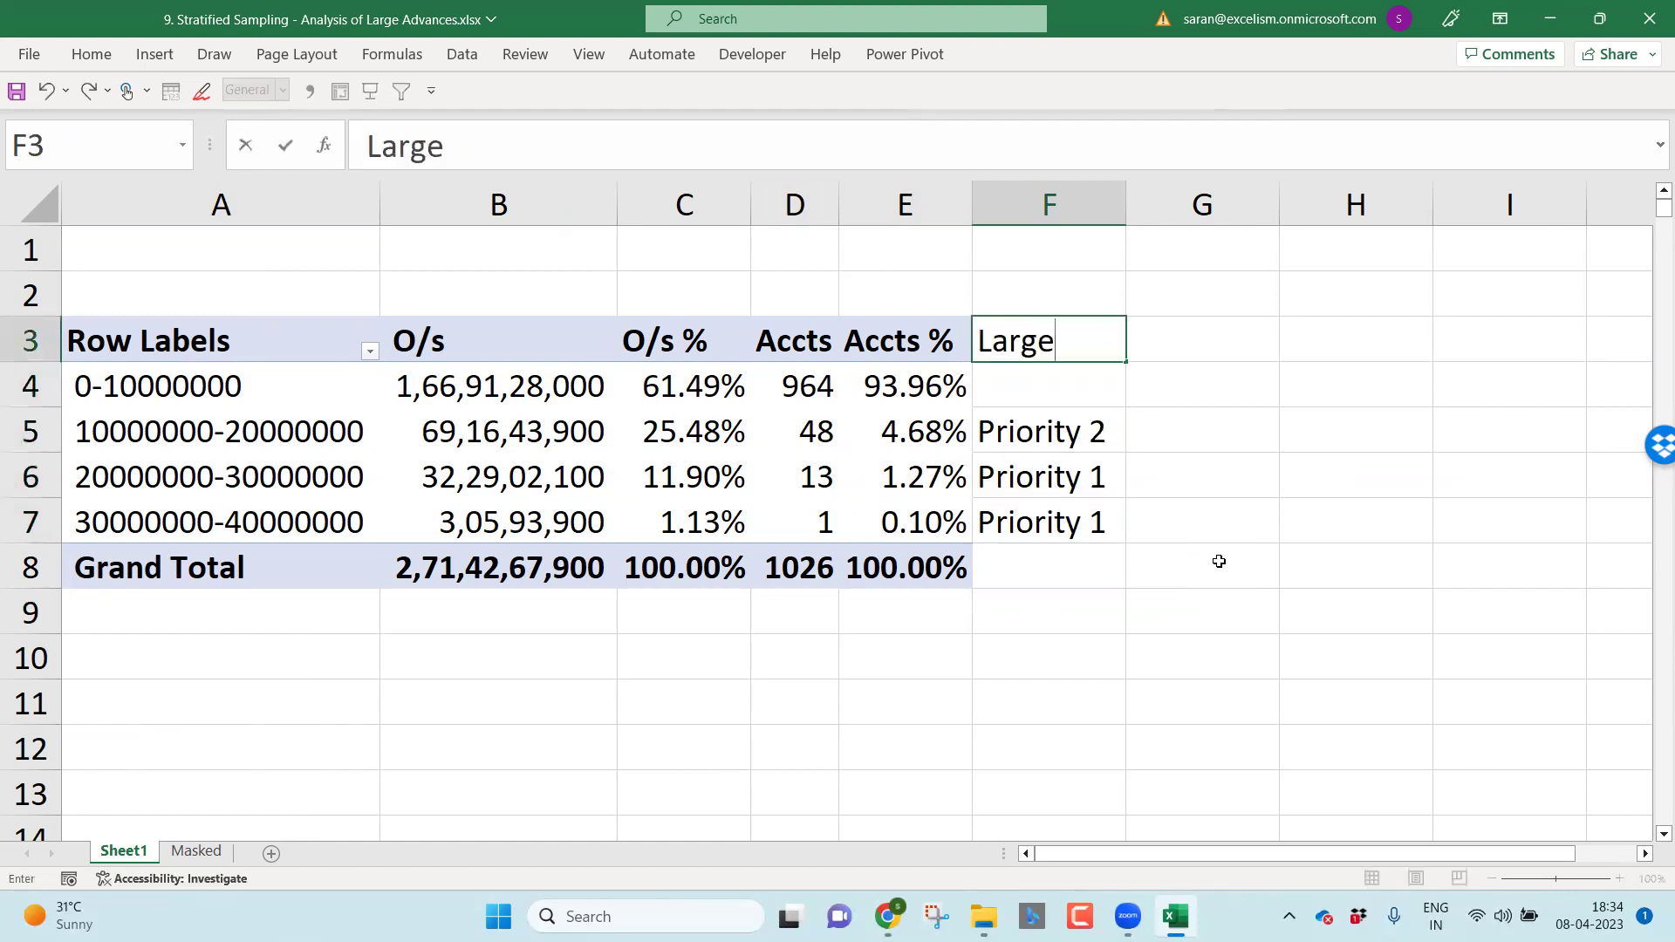
pyautogui.press('Return')
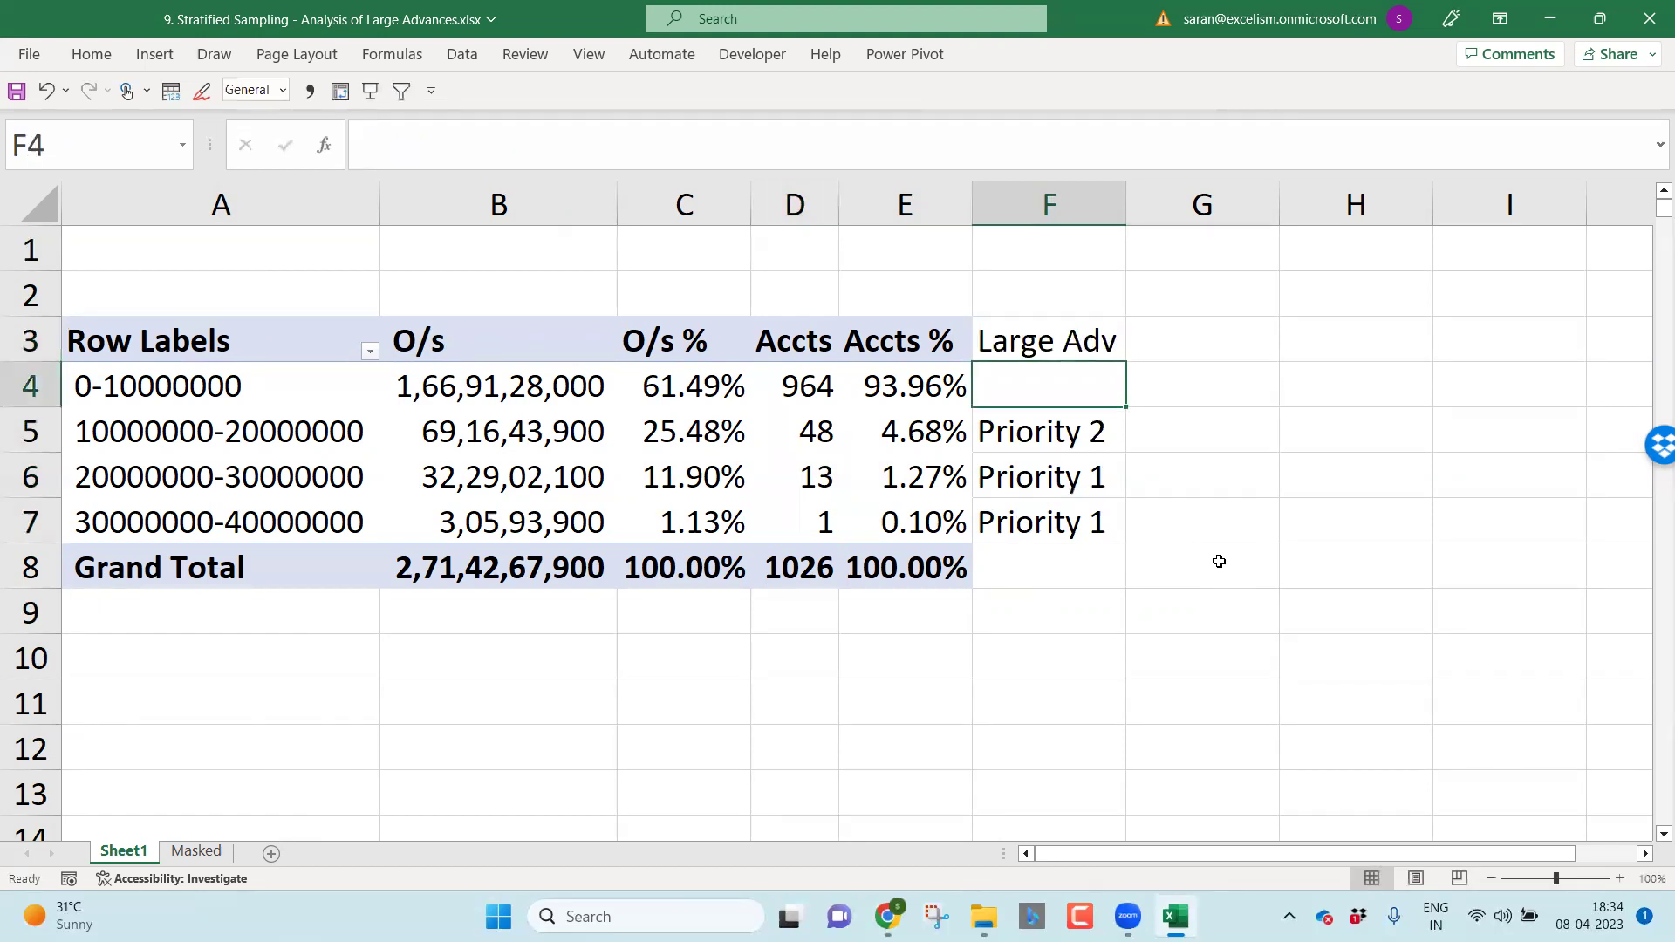
pyautogui.press('Up')
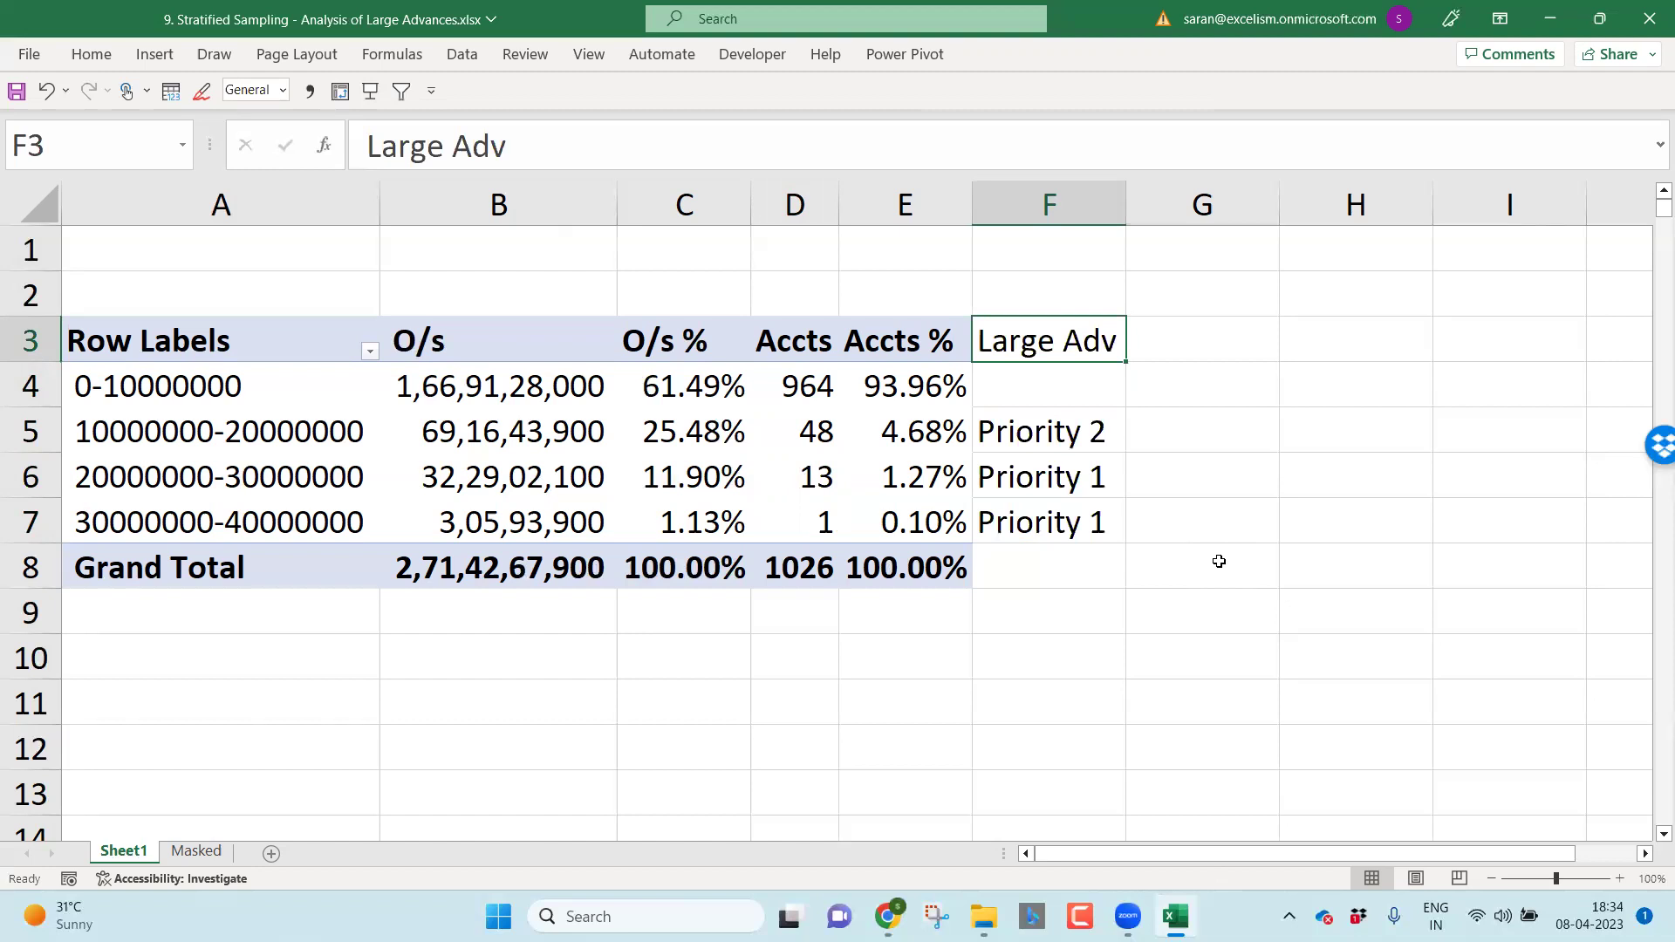
pyautogui.write('Top Ac')
pyautogui.press('BackSpace')
pyautogui.write('d')
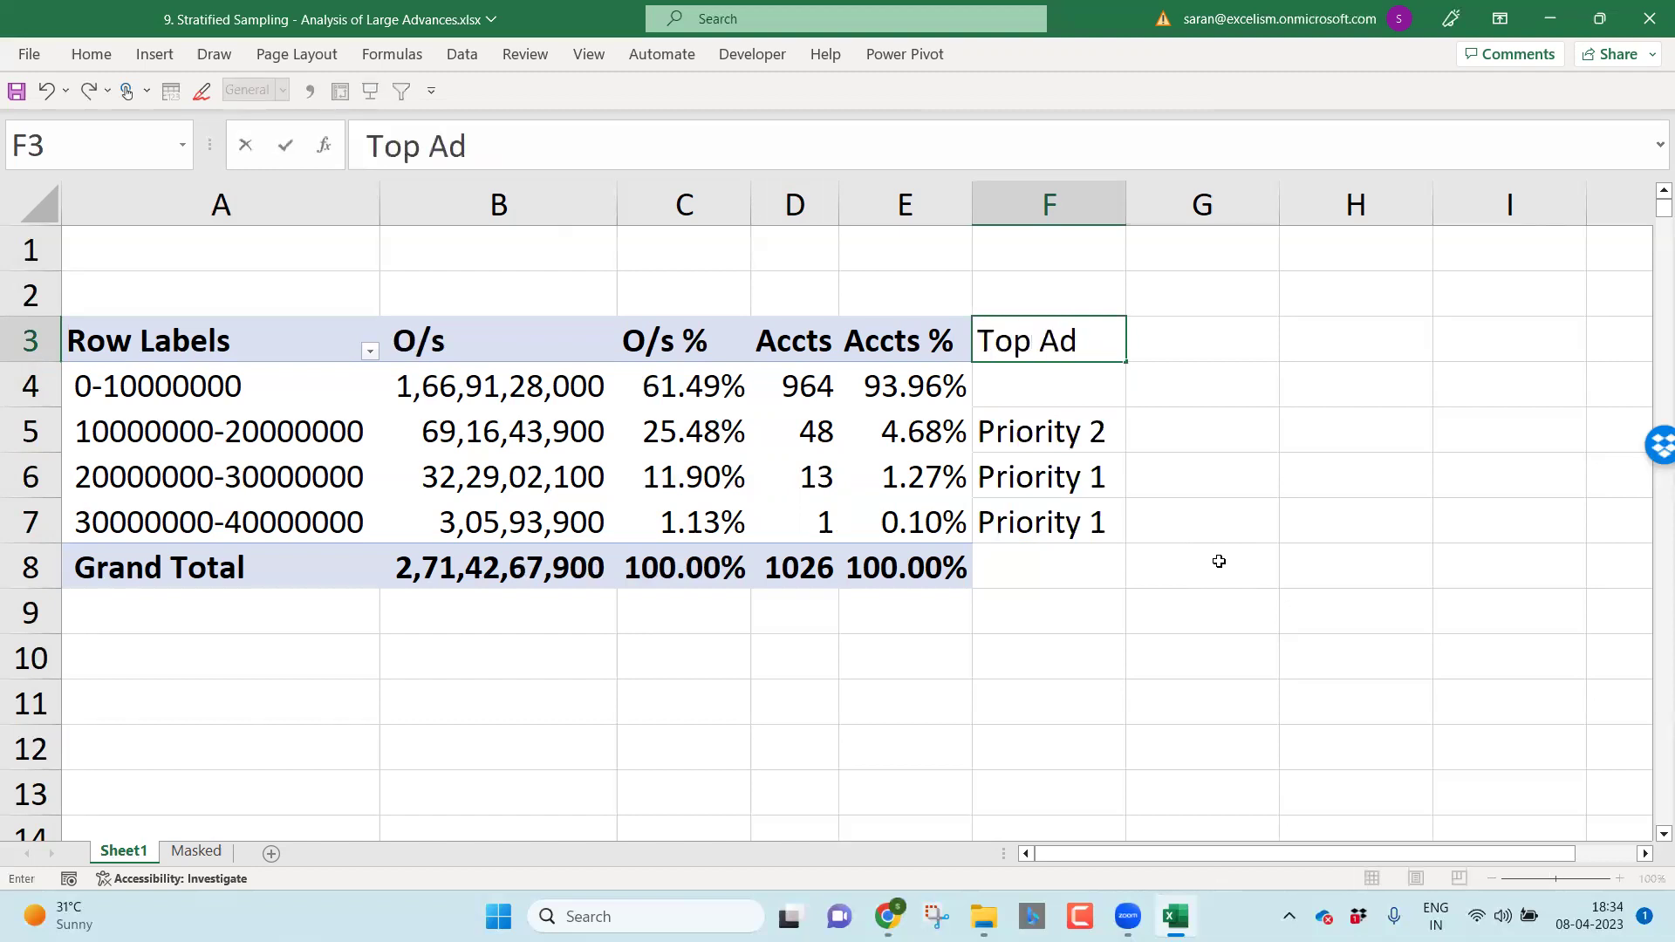
pyautogui.write('v')
pyautogui.press('Return')
pyautogui.press('Up')
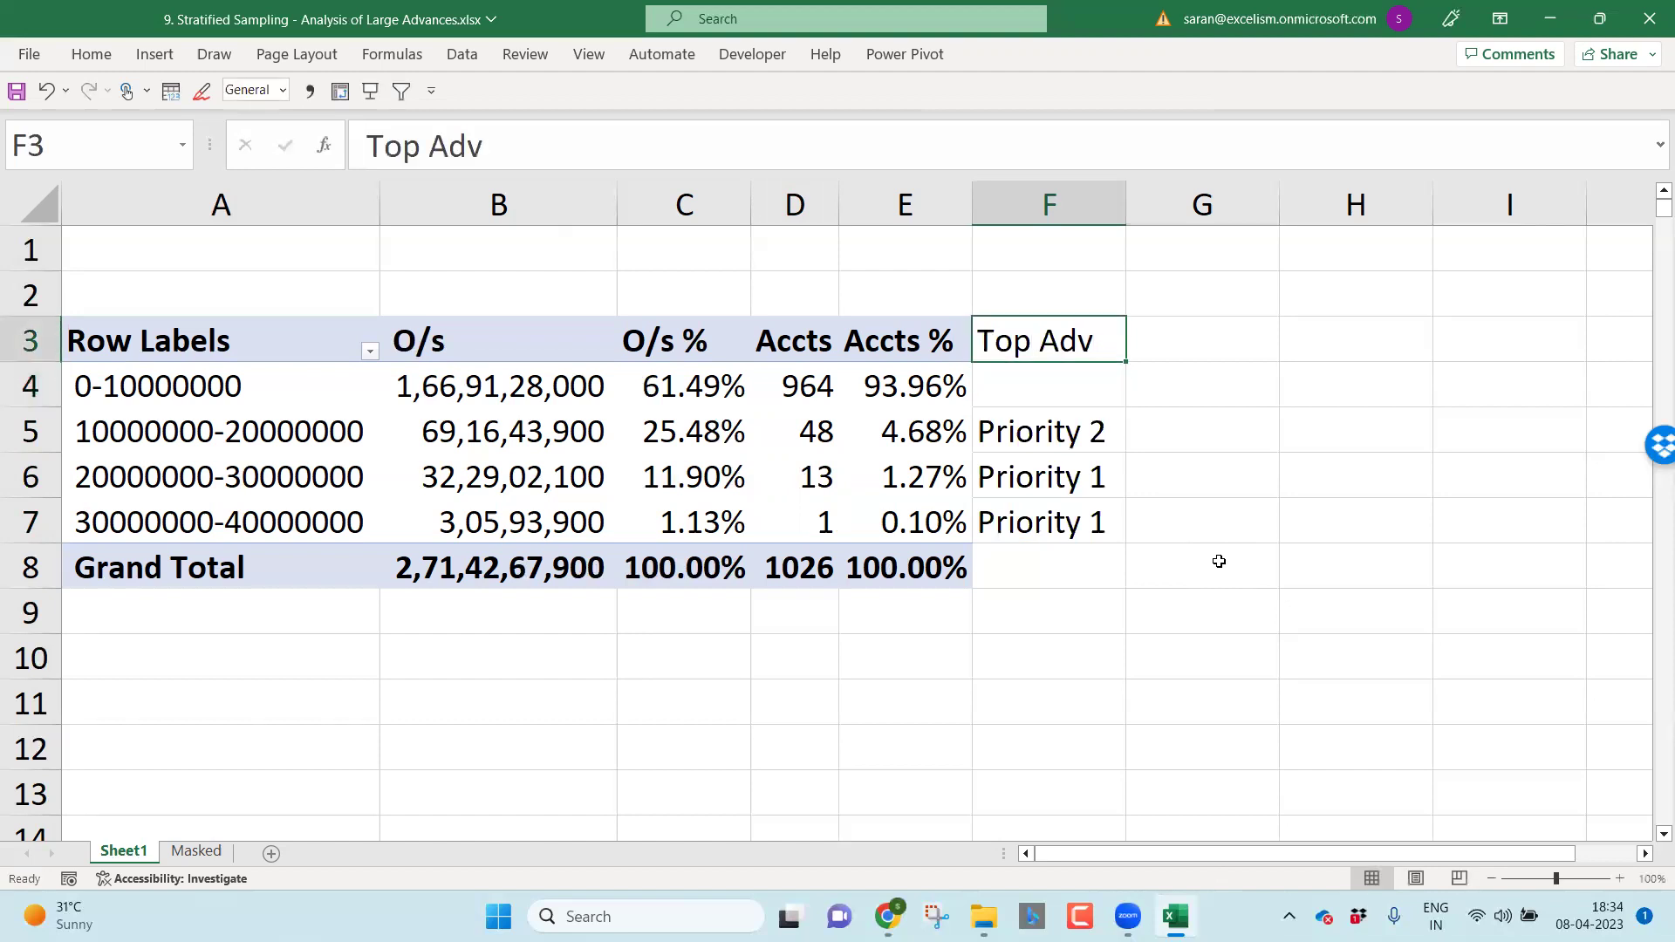
pyautogui.hotkey('ctrl', 'b')
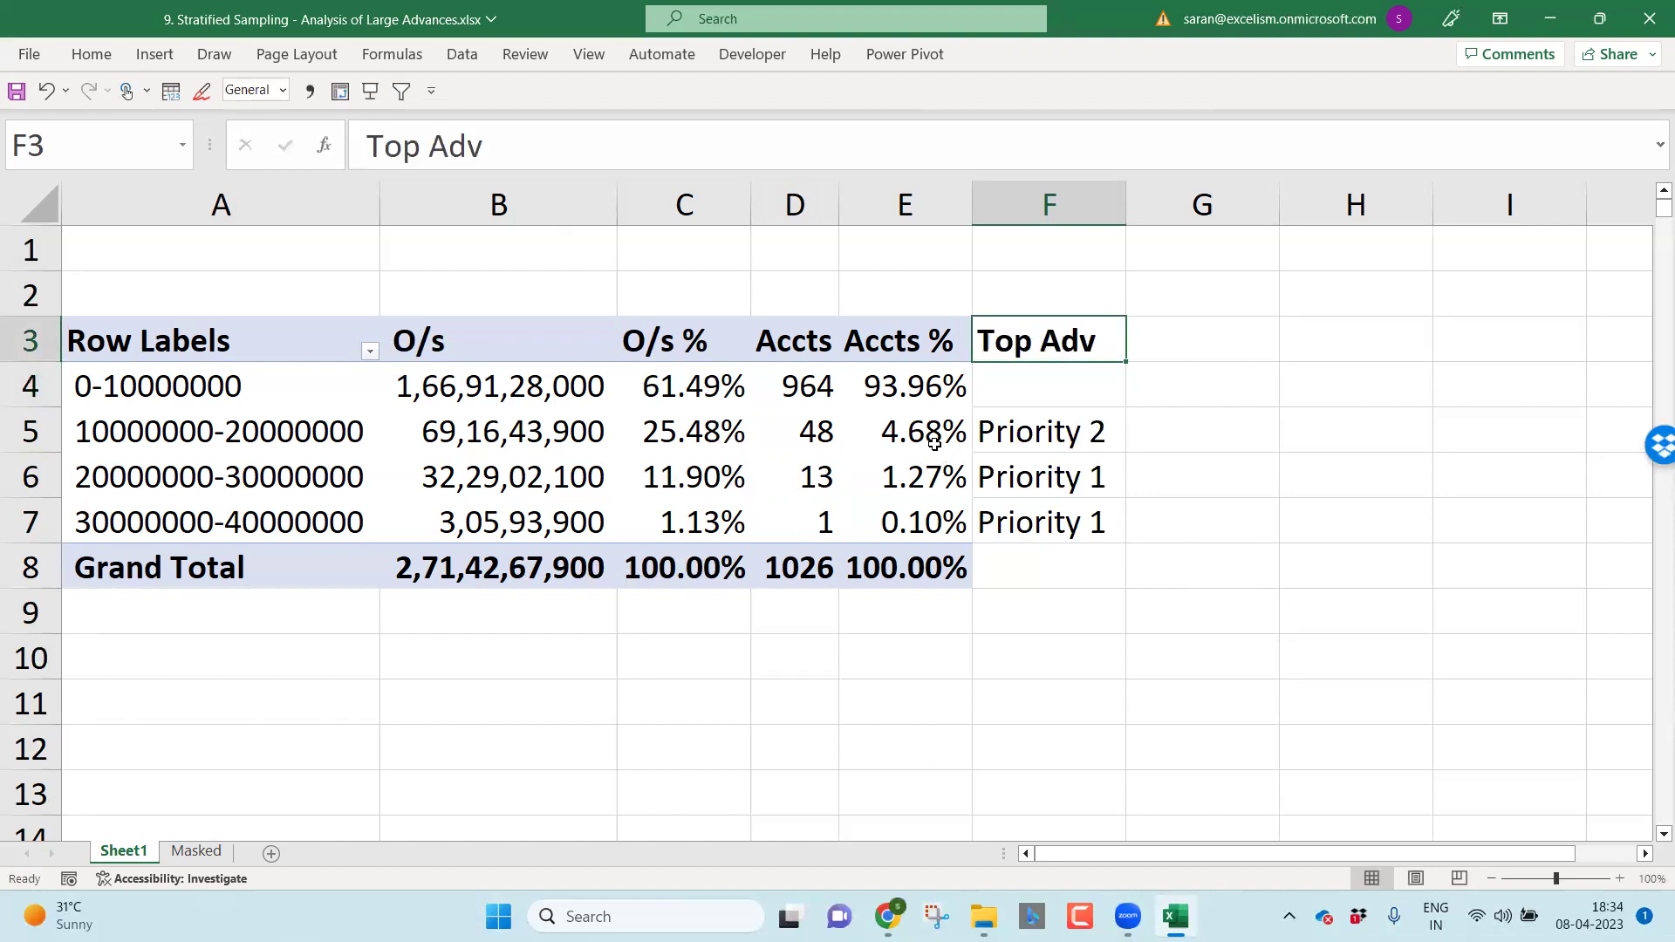
pyautogui.doubleClick(556, 431)
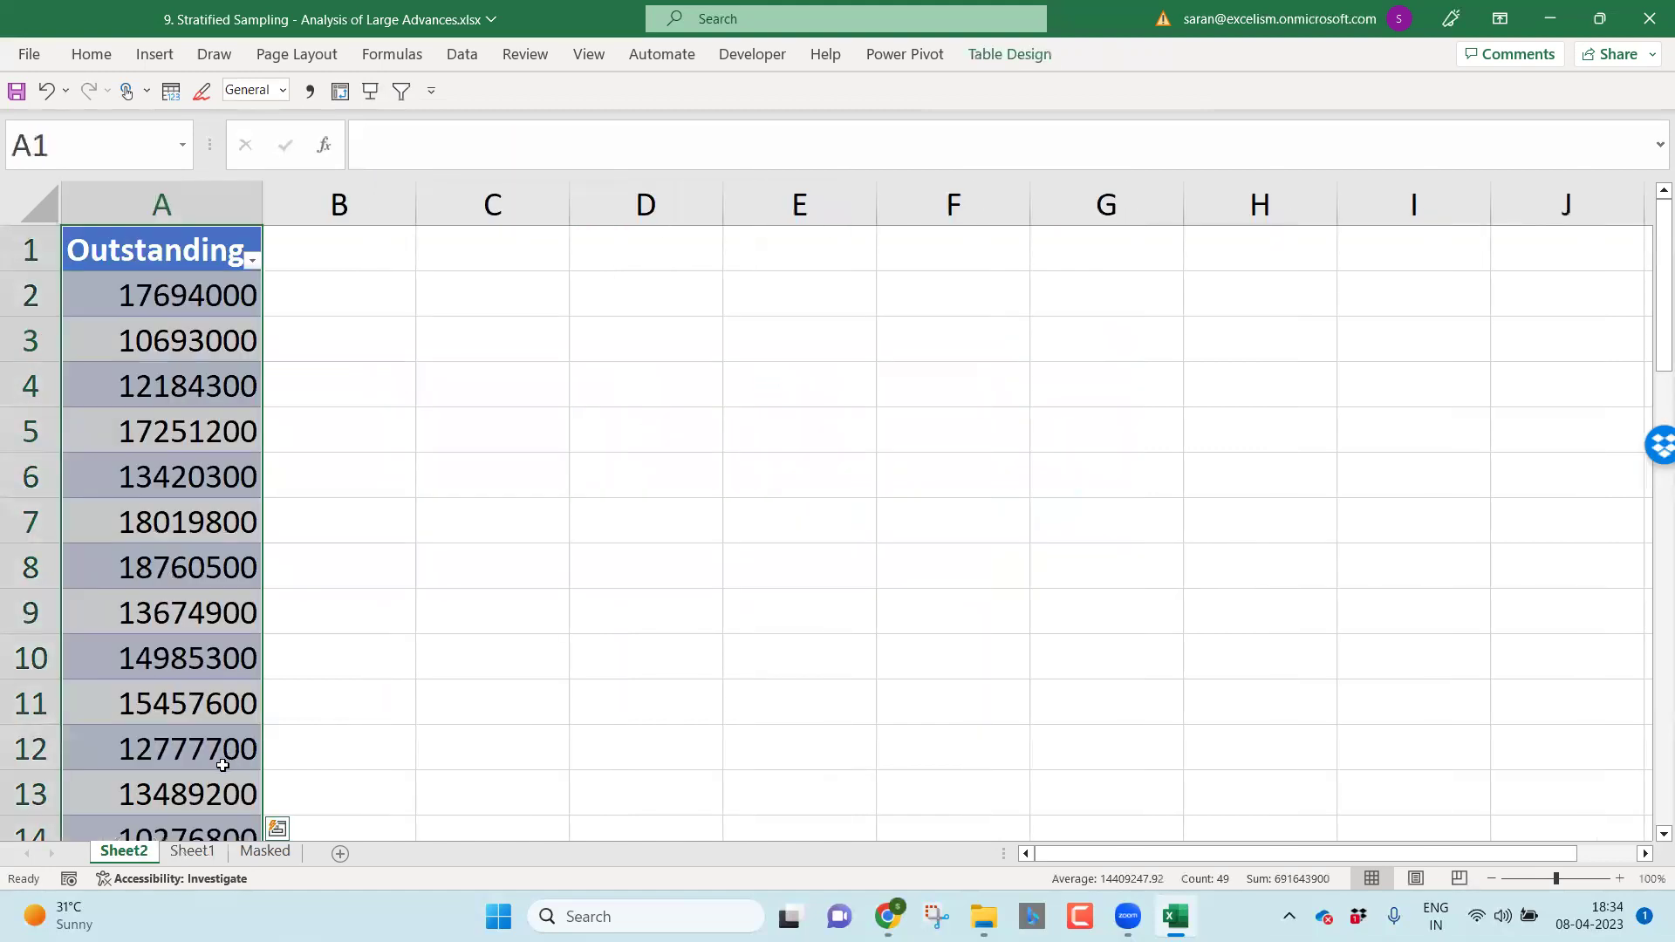
pyautogui.doubleClick(122, 851)
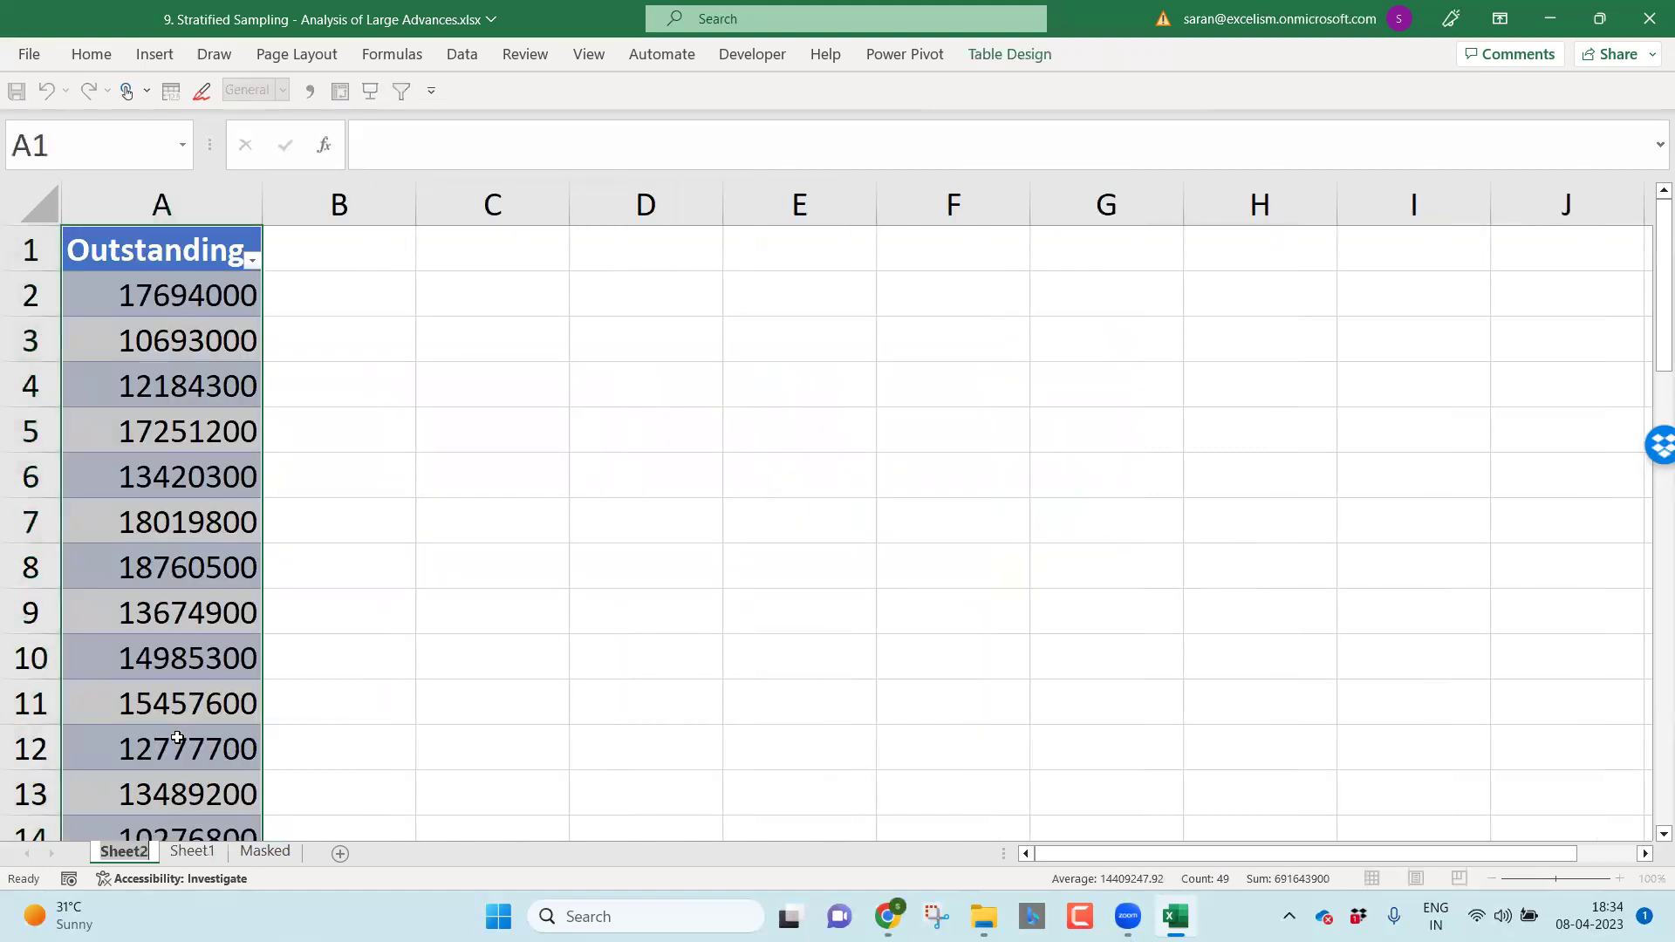
pyautogui.click(265, 852)
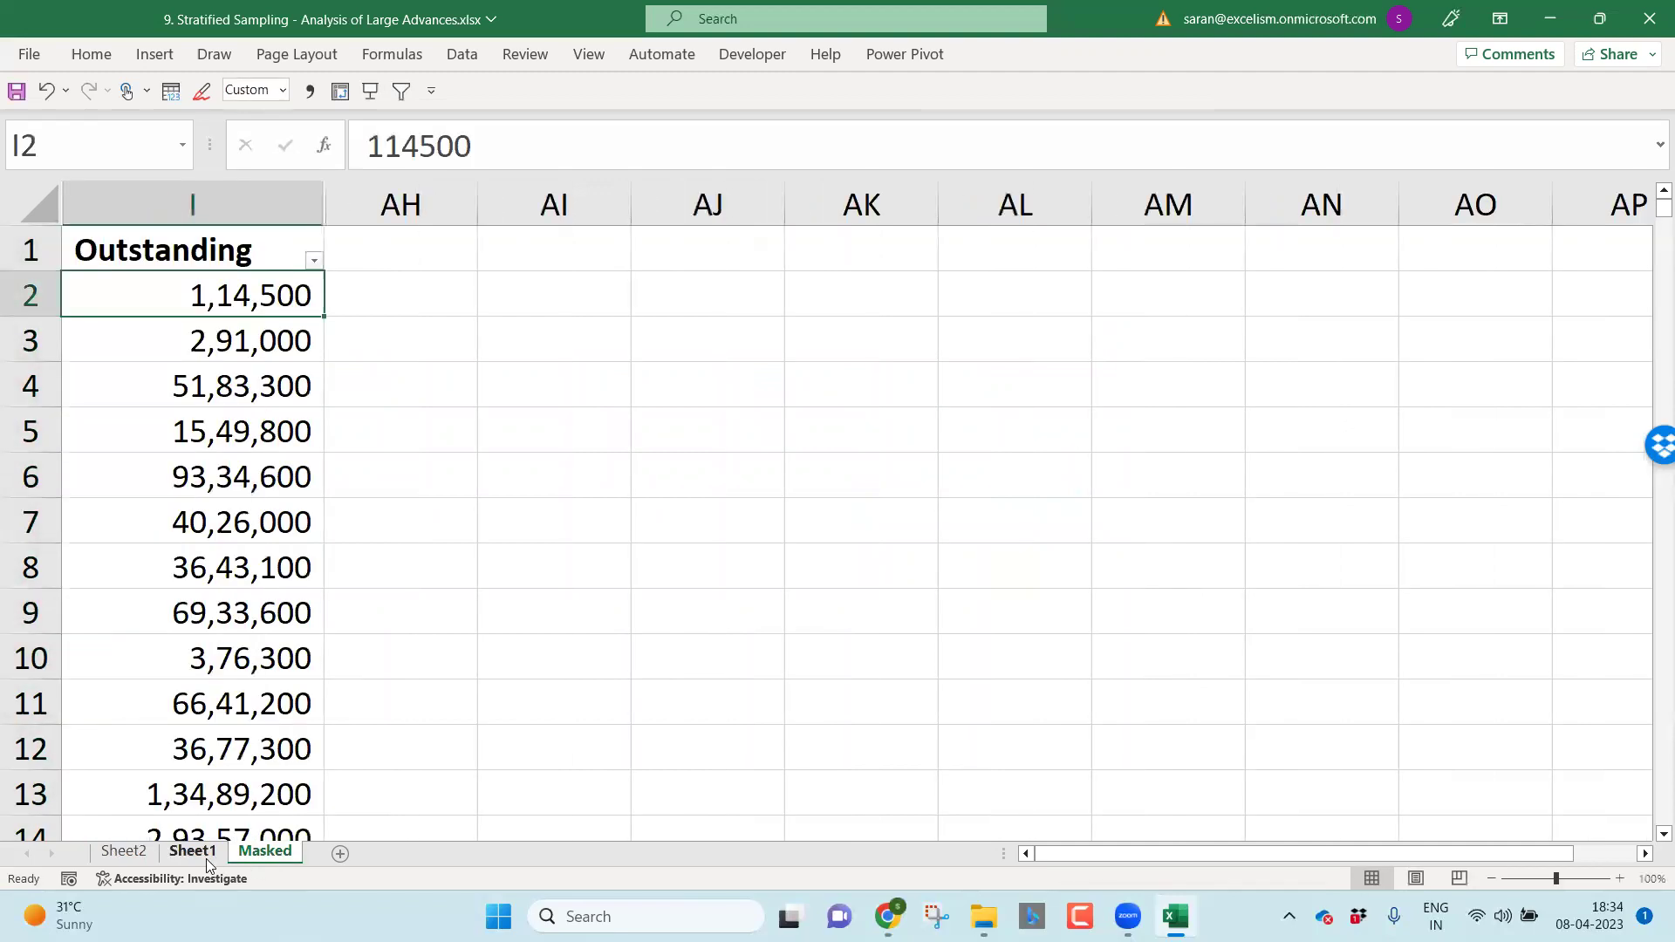
pyautogui.click(202, 855)
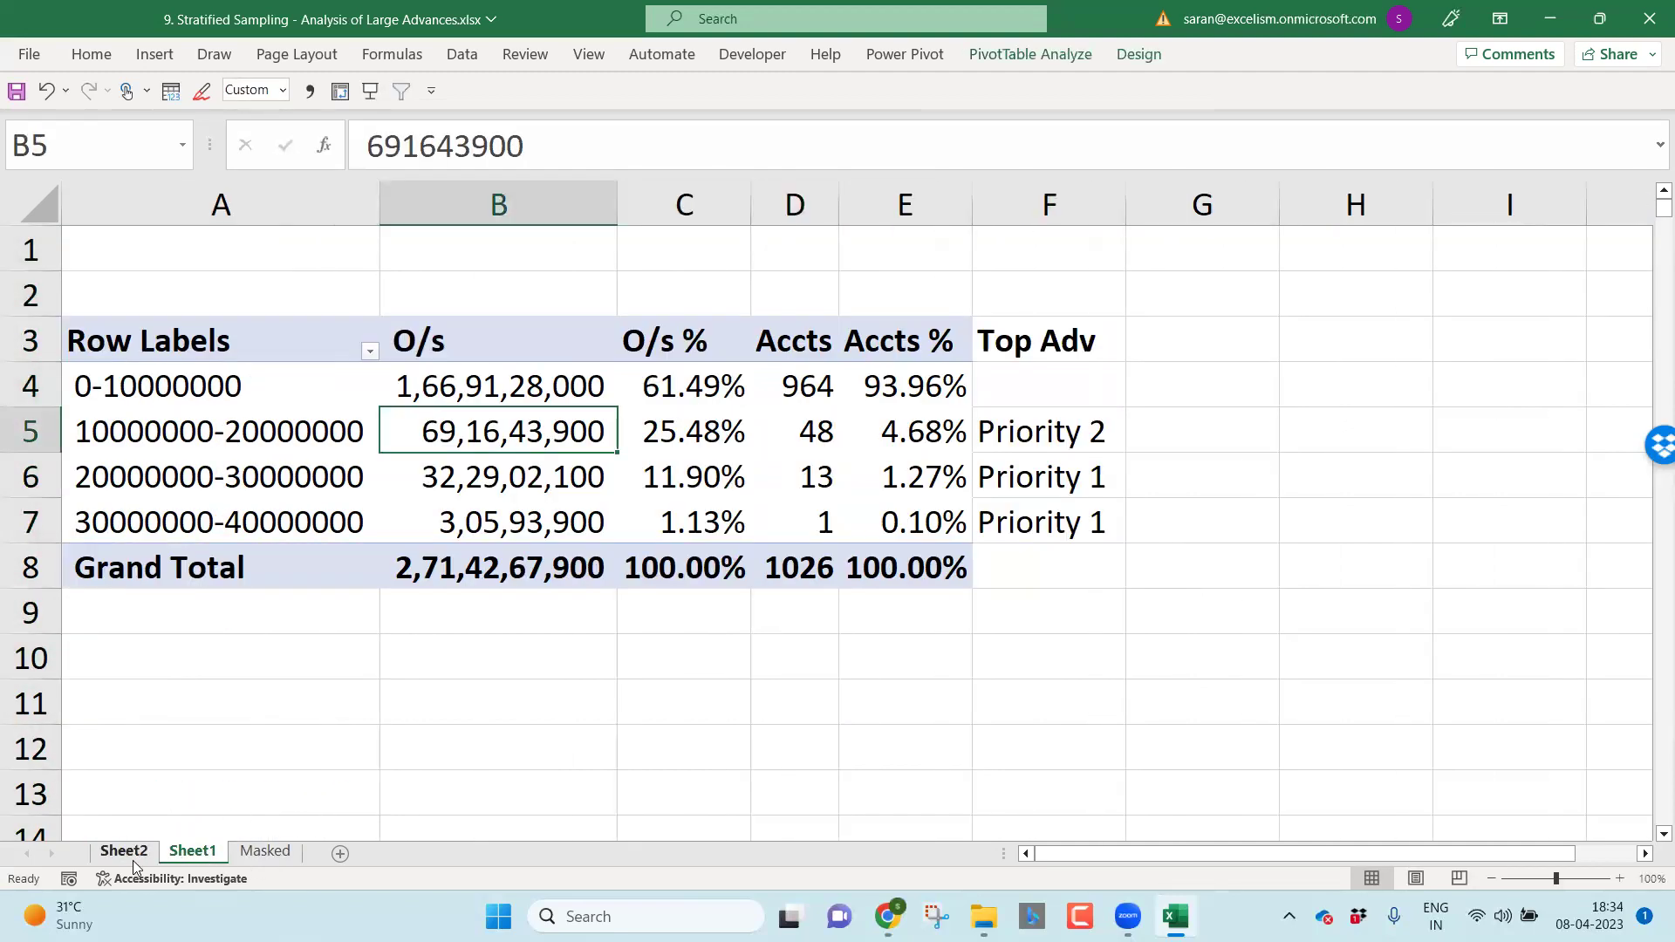
pyautogui.click(132, 860)
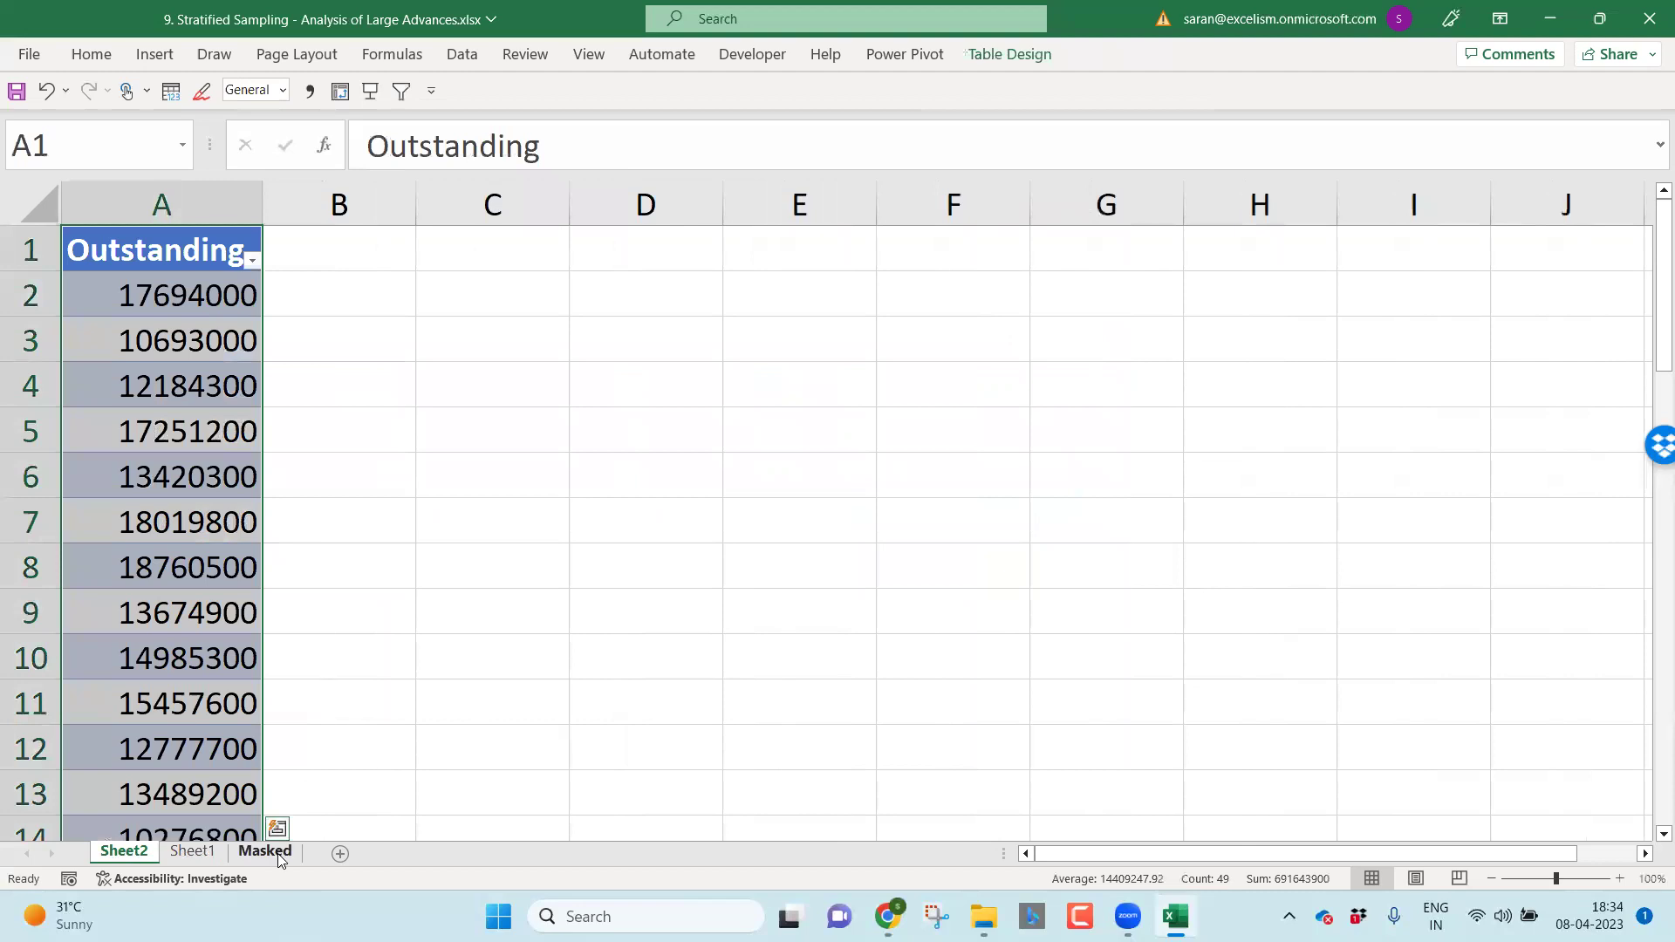
# Step: Flip between Masked, Sheet1 and Sheet2 to compare the drill-down amounts
pyautogui.click(263, 852)
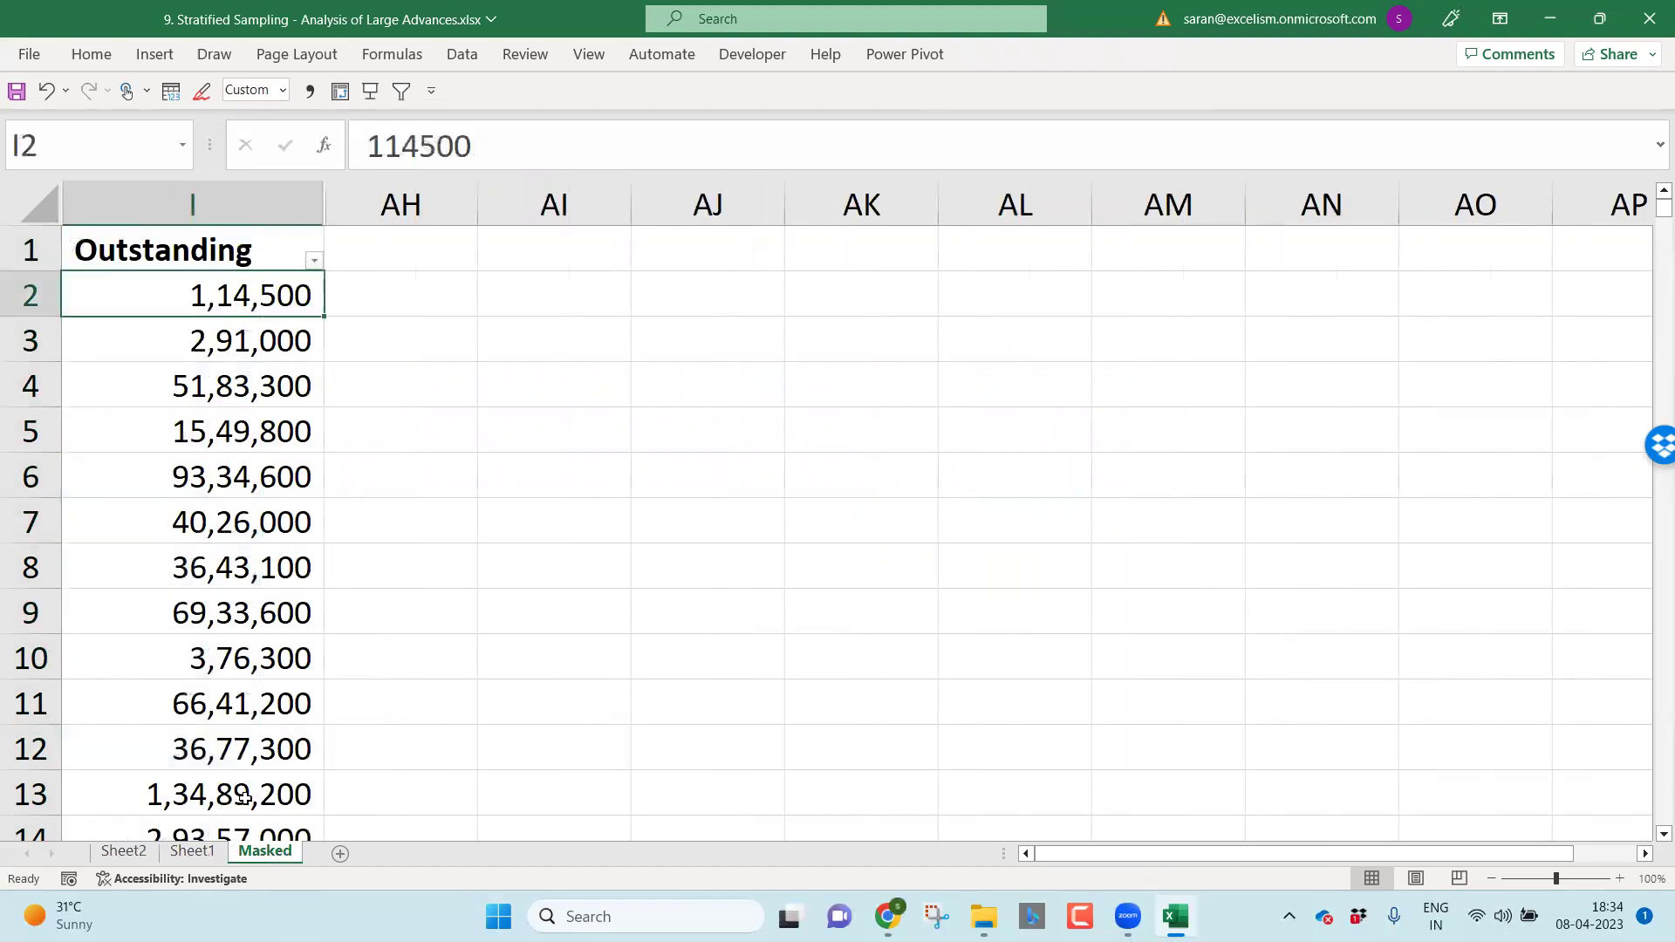
pyautogui.click(187, 855)
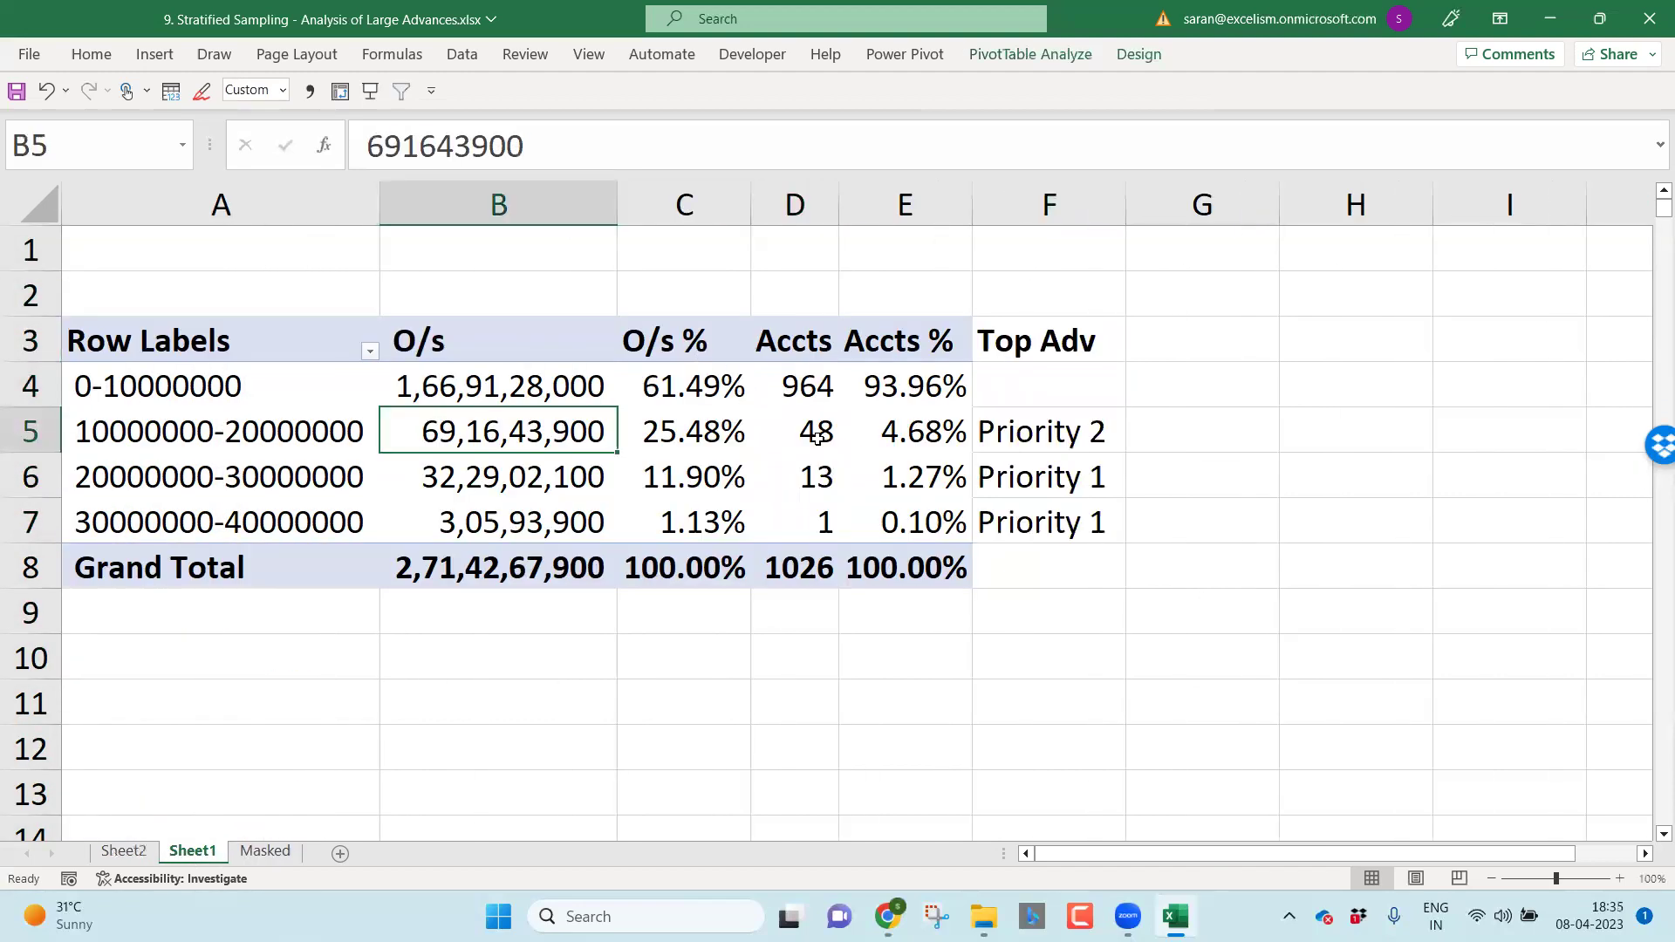
pyautogui.click(133, 853)
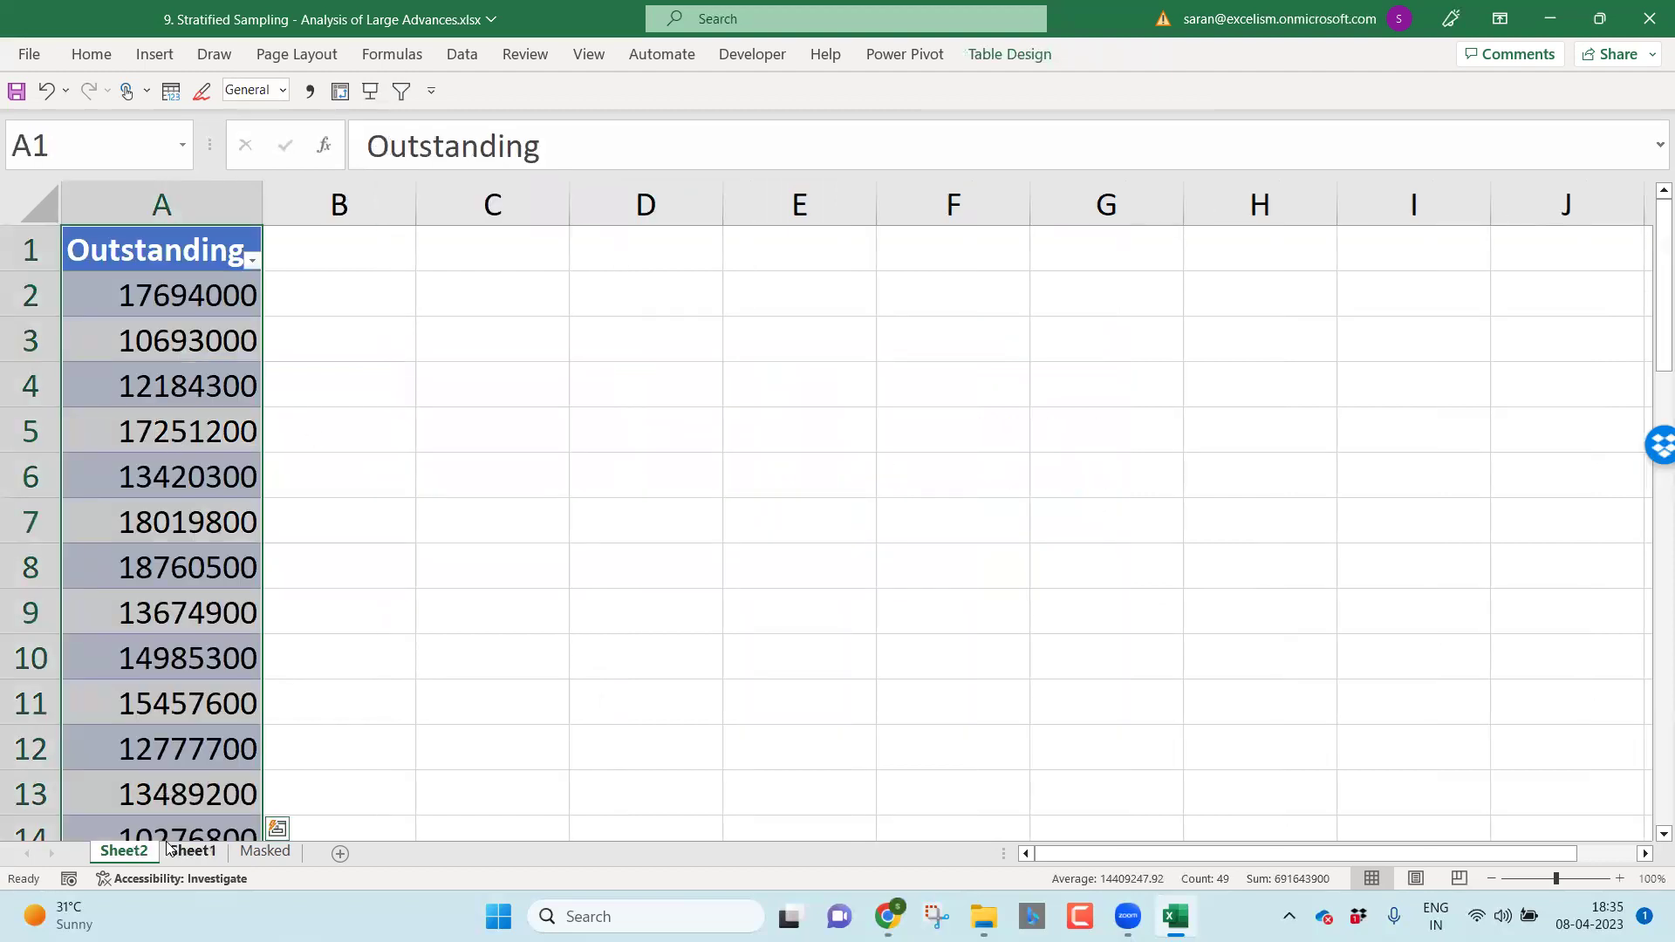
pyautogui.click(193, 853)
pyautogui.click(244, 855)
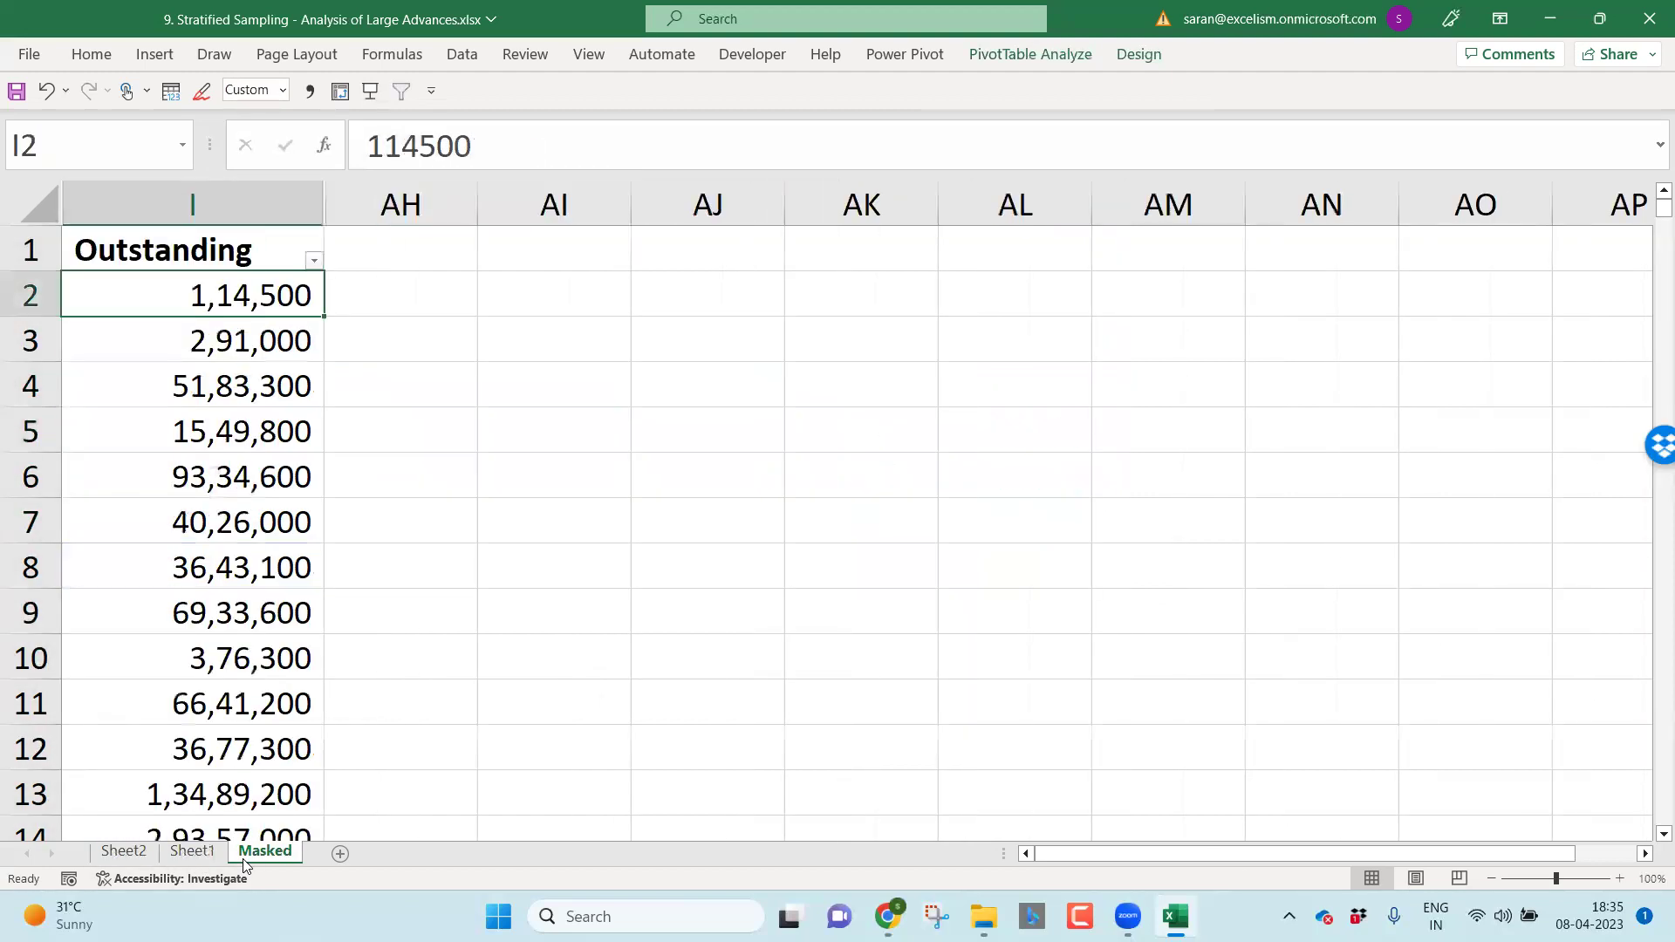
pyautogui.click(118, 857)
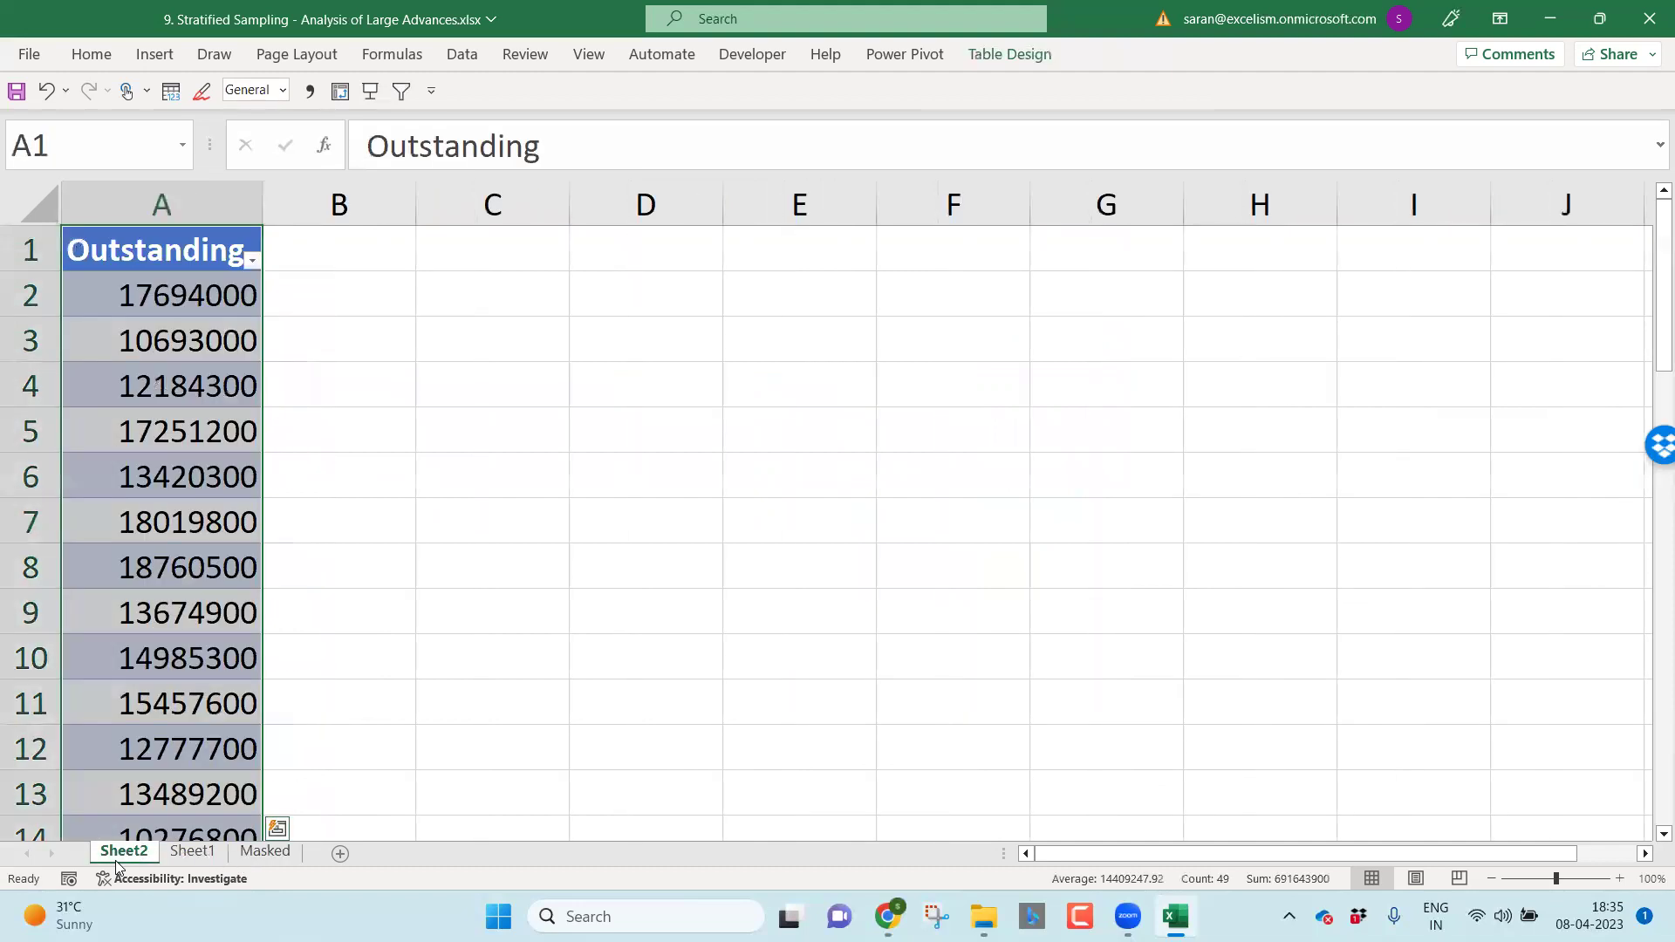
# Step: Rename the drill-down sheet to 'Priority 2' and move it to the end after Masked
pyautogui.doubleClick(123, 854)
pyautogui.write('P')
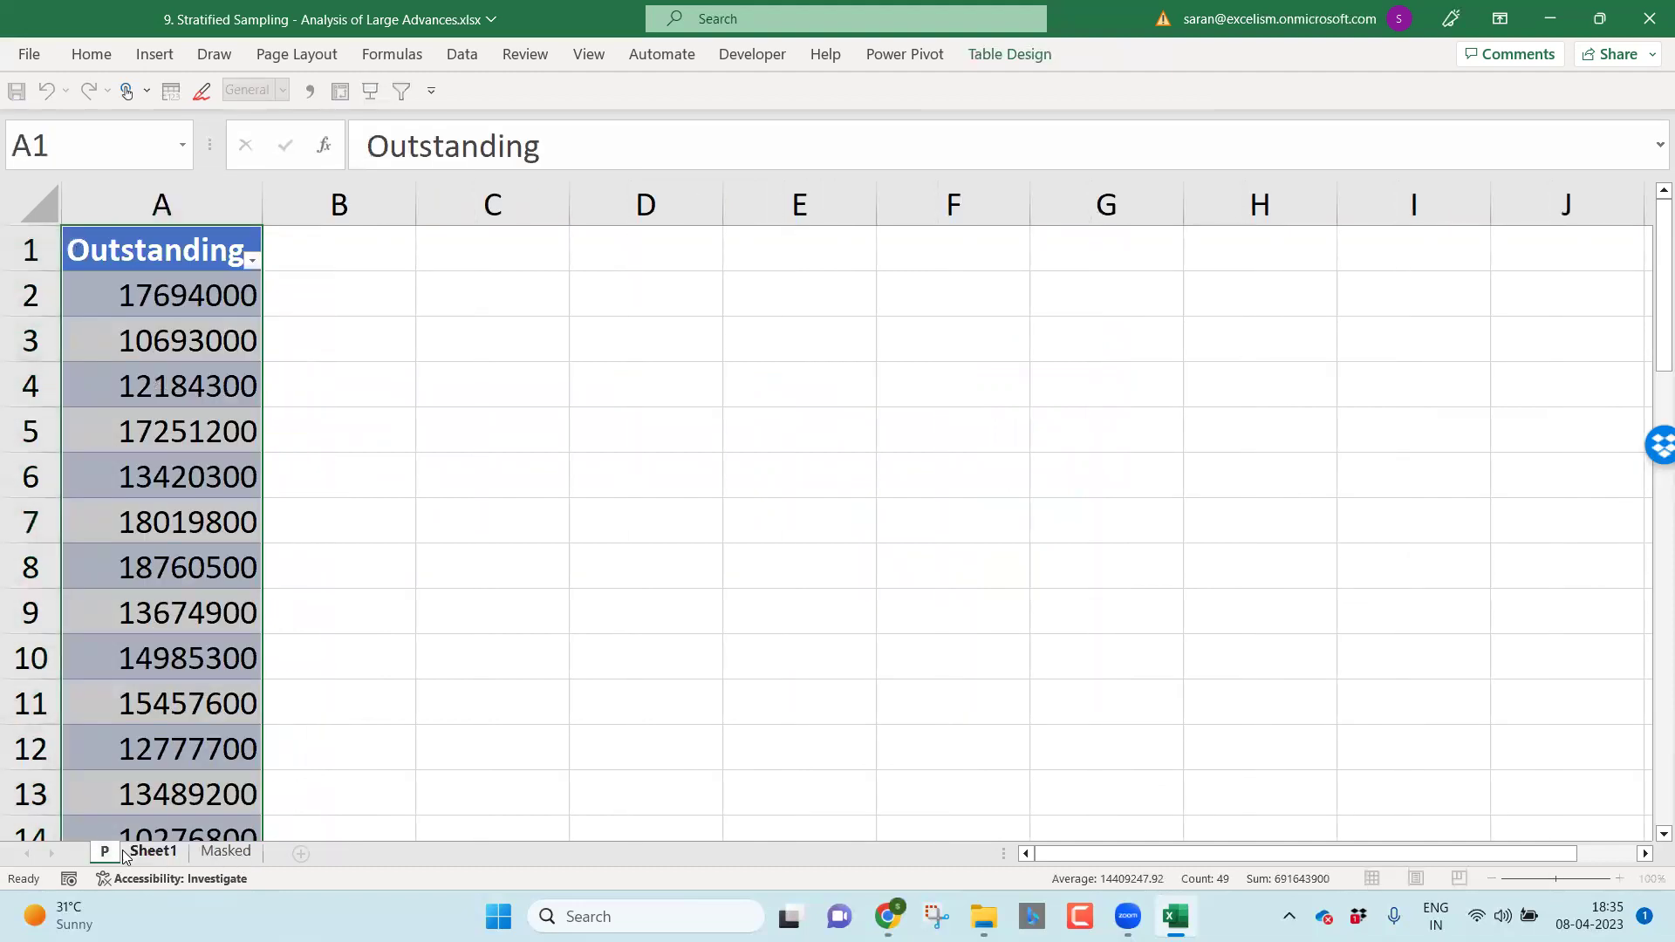
pyautogui.write('riority')
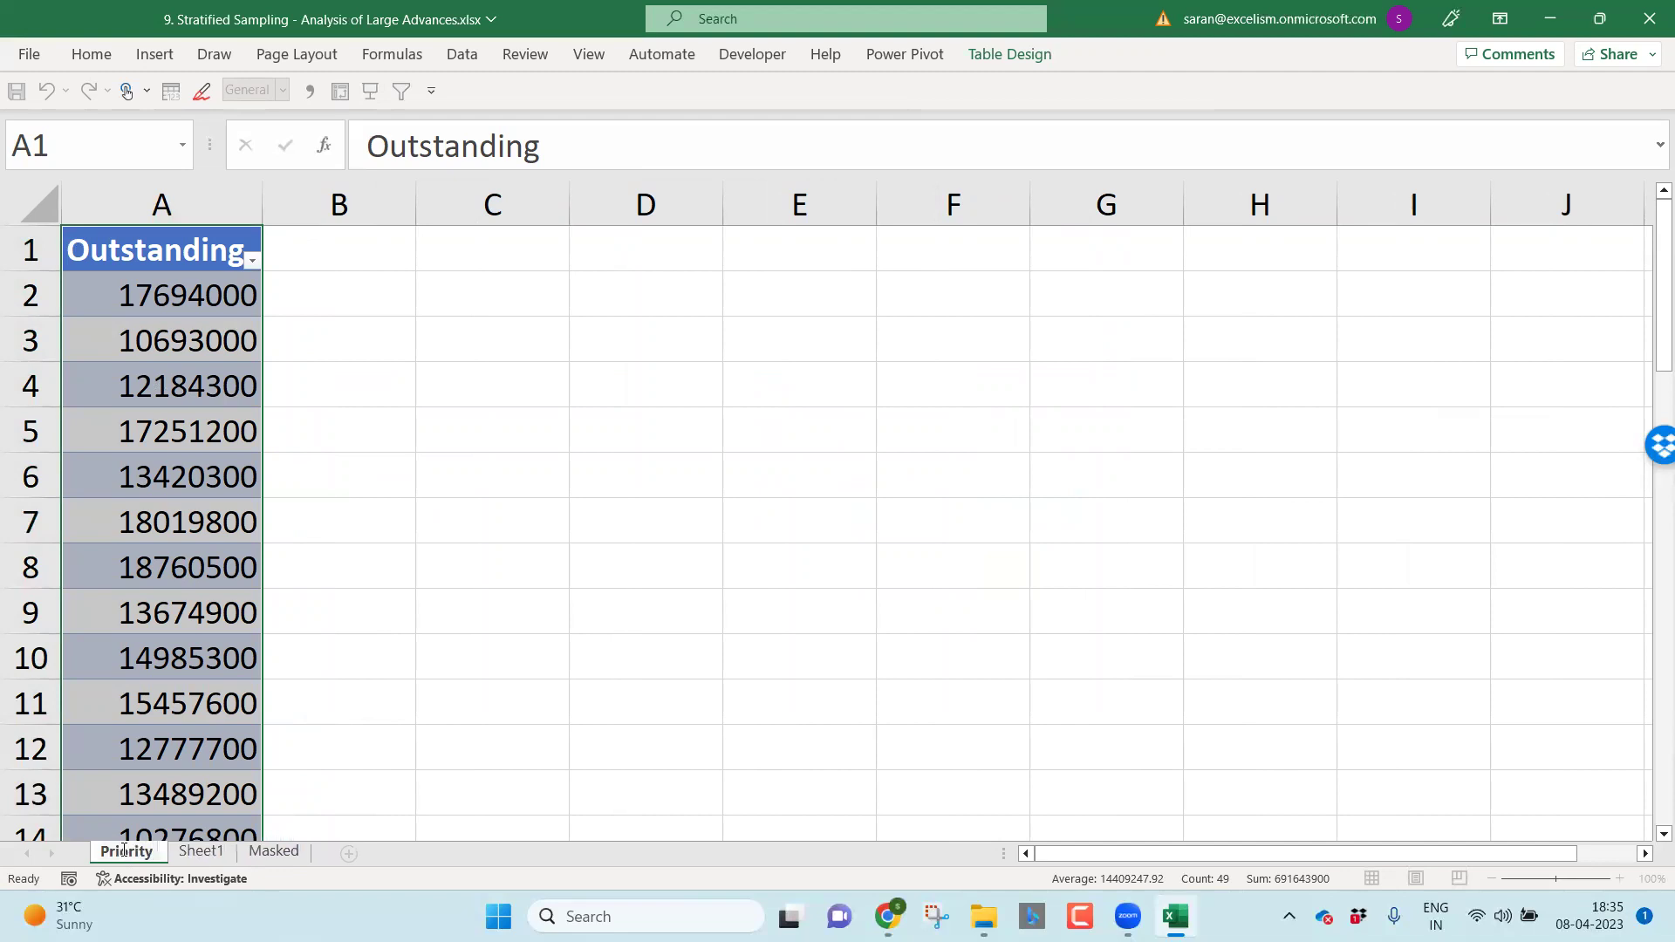
pyautogui.write(' 2')
pyautogui.press('Return')
pyautogui.moveTo(125, 857); pyautogui.dragTo(343, 779)
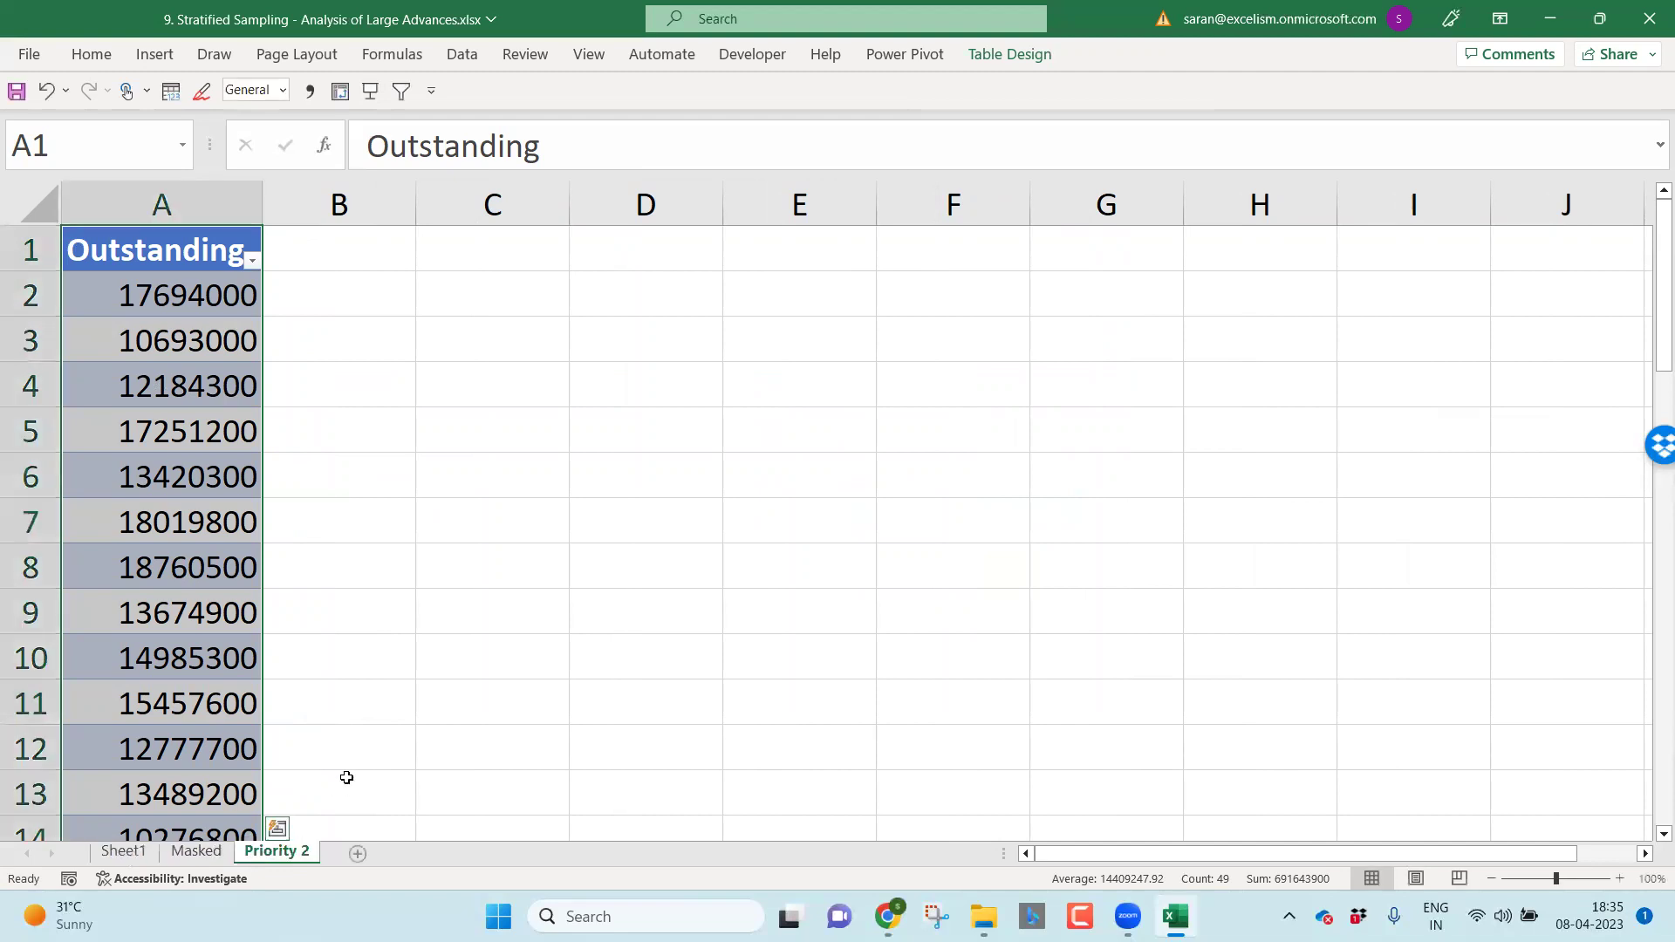
# Step: Return to the Sheet1 pivot and check the upper bands' account counts in D6:D7
pyautogui.click(195, 851)
pyautogui.click(123, 851)
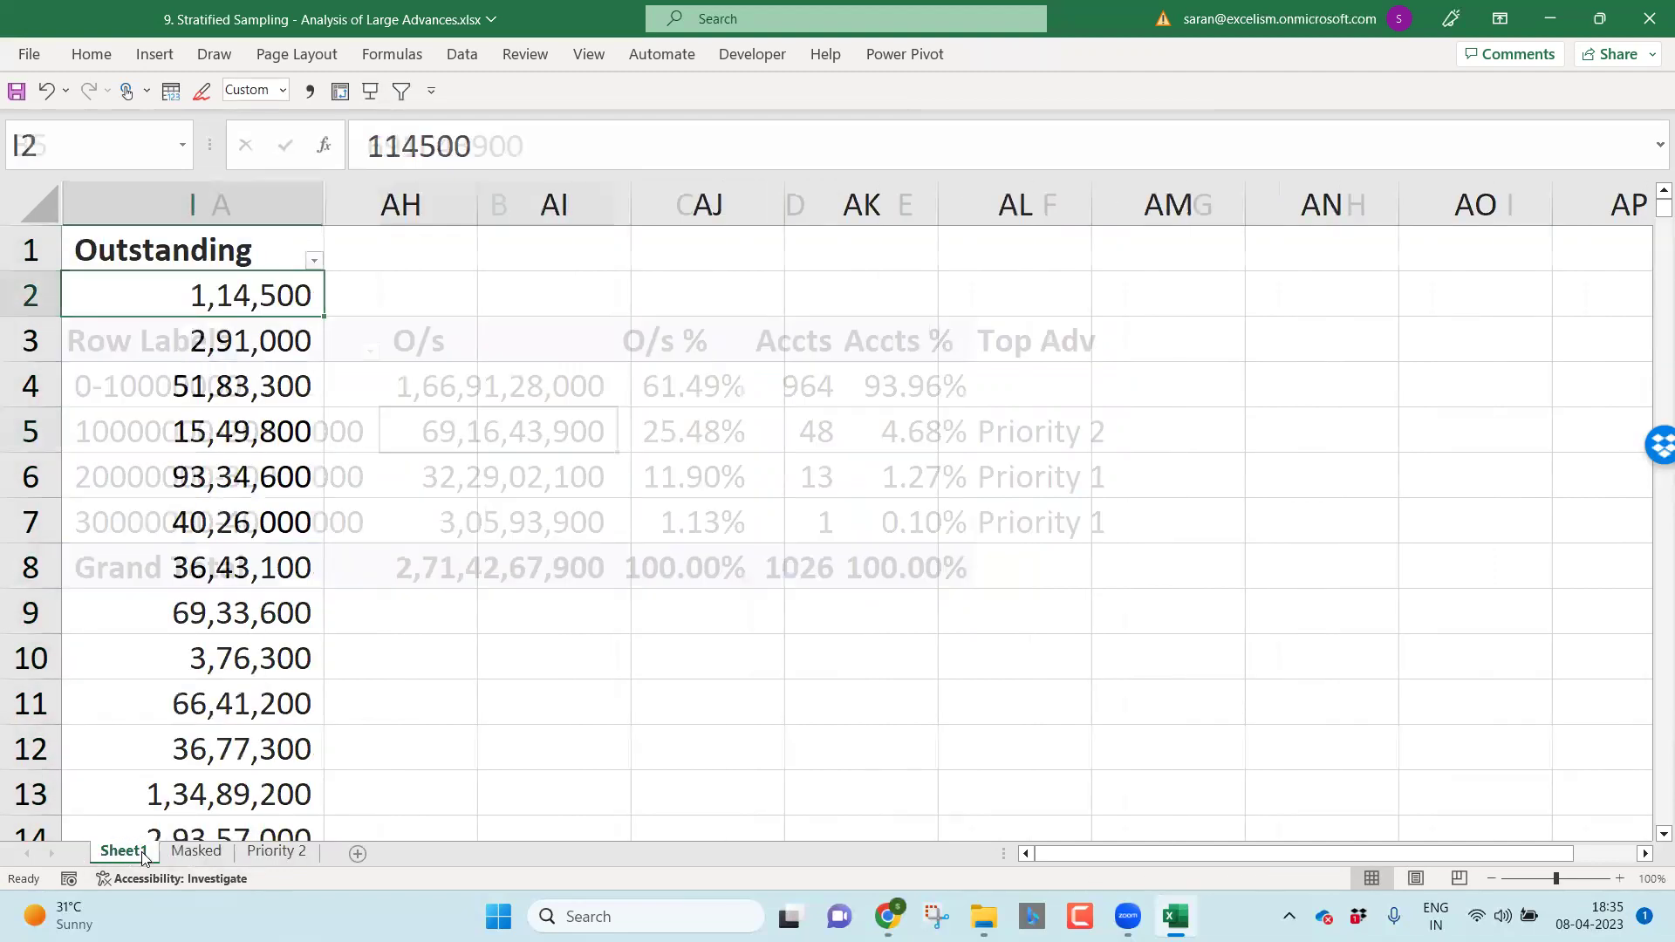
pyautogui.click(813, 475)
pyautogui.hotkey('shift', 'Down')
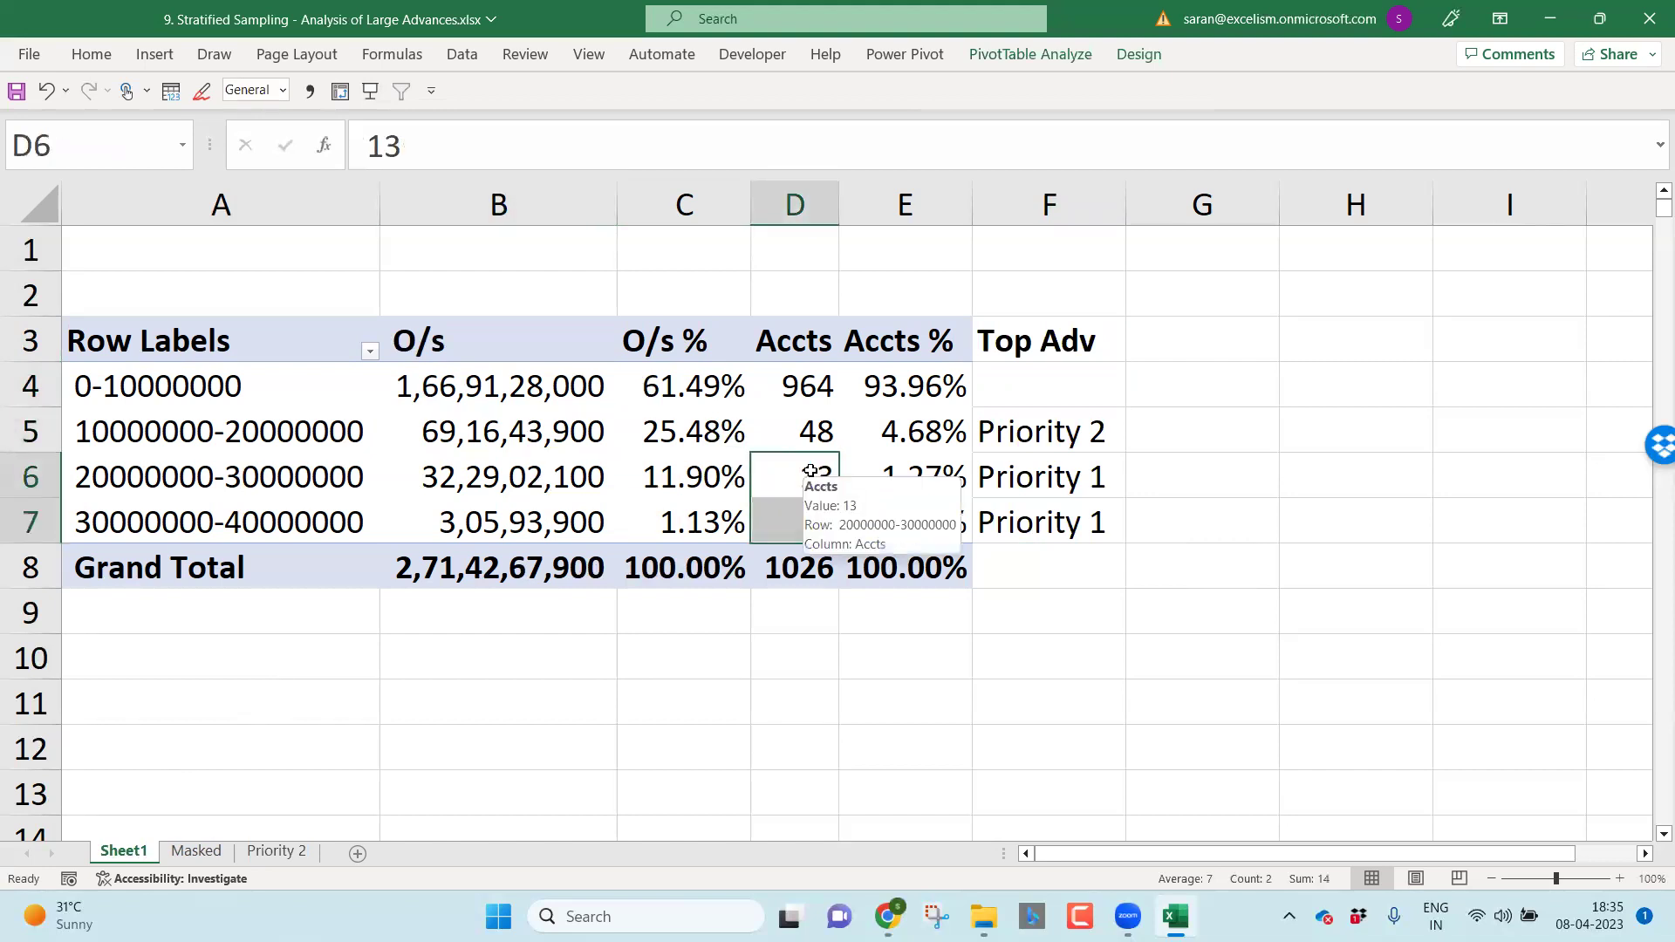
pyautogui.click(795, 523)
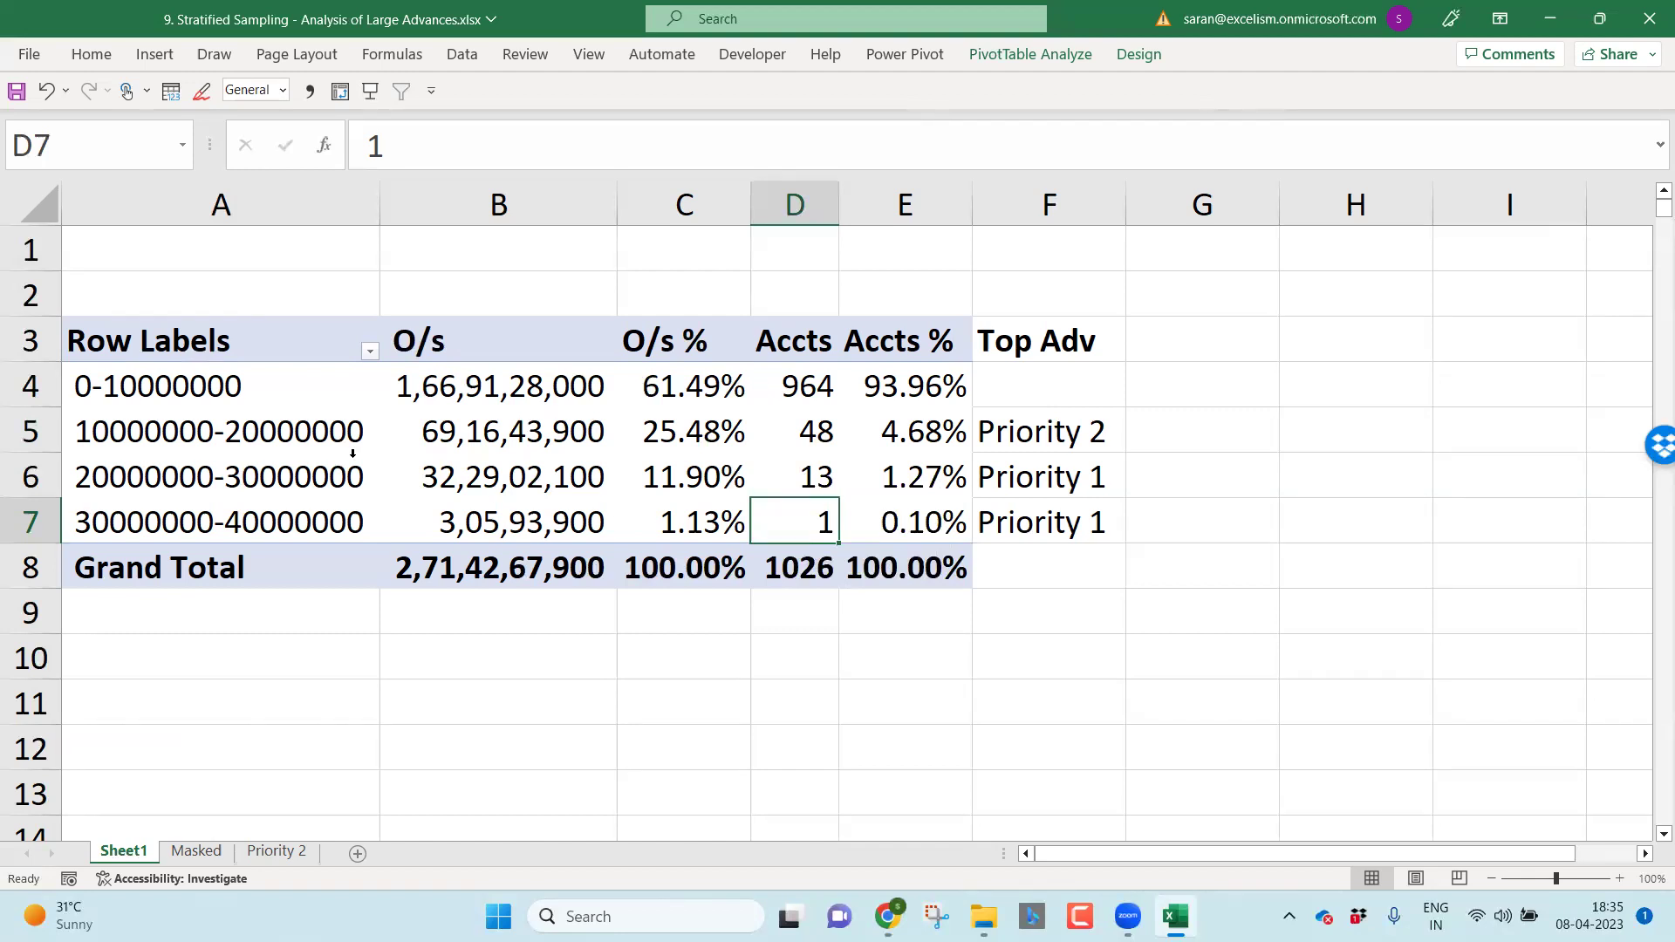
# Step: Change the band grouping's Ending at value to 20000000, keeping bands of 10000000
pyautogui.rightClick(312, 480)
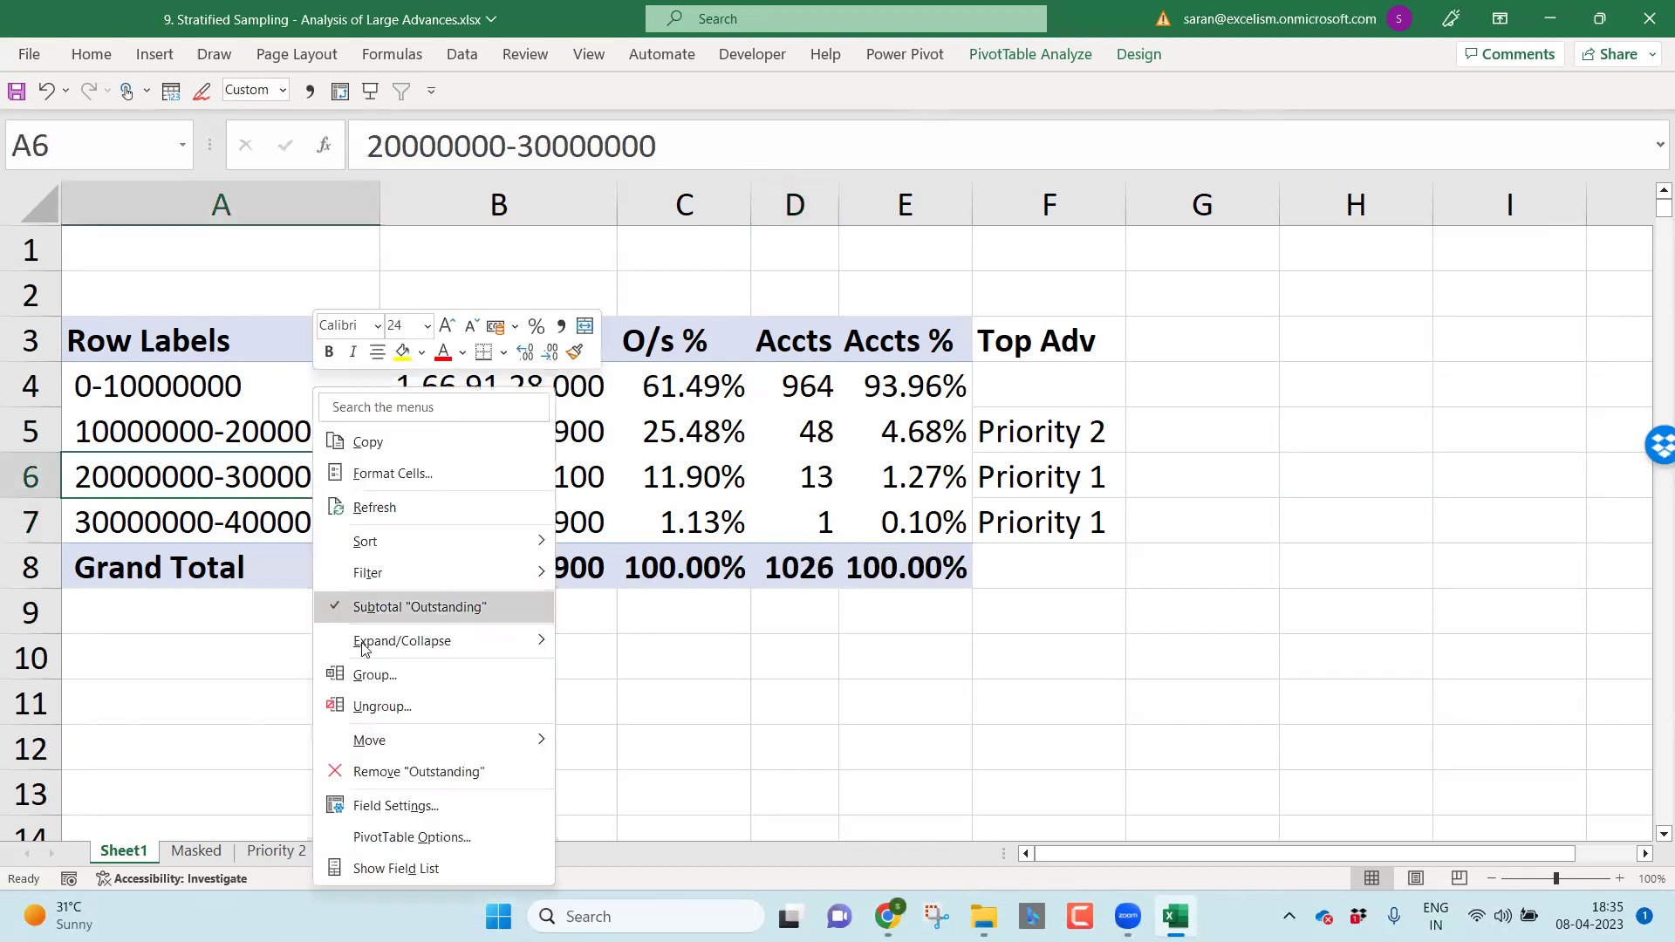
pyautogui.click(380, 674)
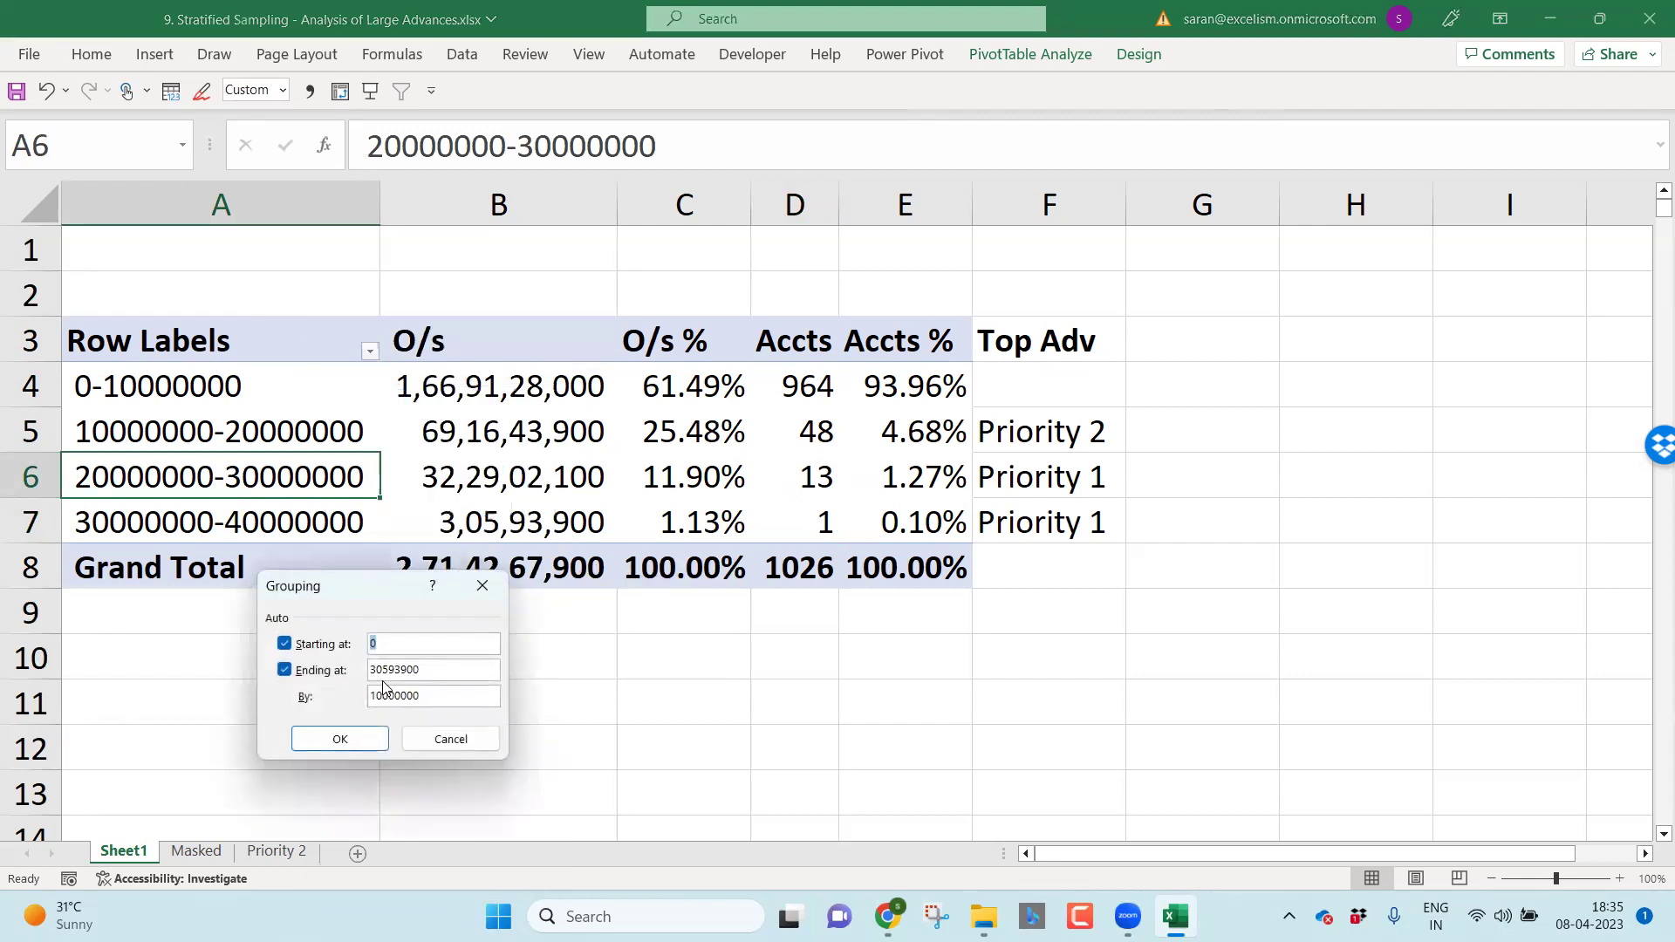
pyautogui.moveTo(423, 669); pyautogui.dragTo(384, 669)
pyautogui.write('00')
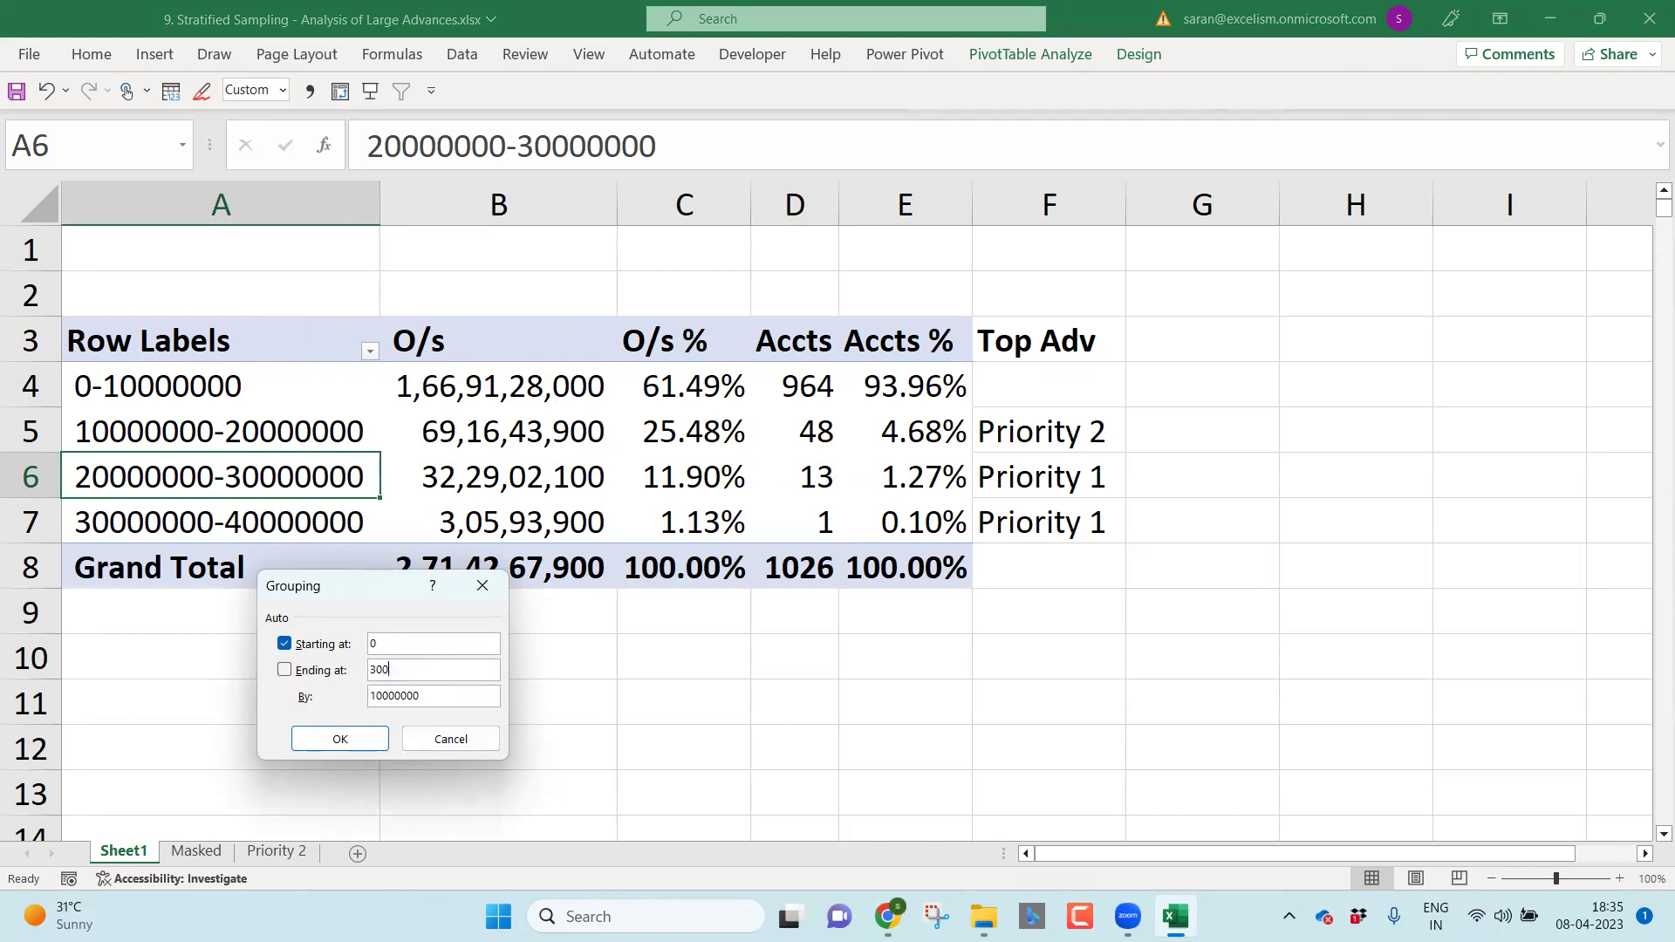
pyautogui.write('0000')
pyautogui.moveTo(375, 674); pyautogui.dragTo(355, 679)
pyautogui.write('2')
pyautogui.moveTo(425, 669); pyautogui.dragTo(316, 676)
pyautogui.moveTo(425, 695); pyautogui.dragTo(334, 704)
# Step: Apply the single >20000000 band grouping, clear the leftover label in F7, and review the band rows
pyautogui.click(346, 742)
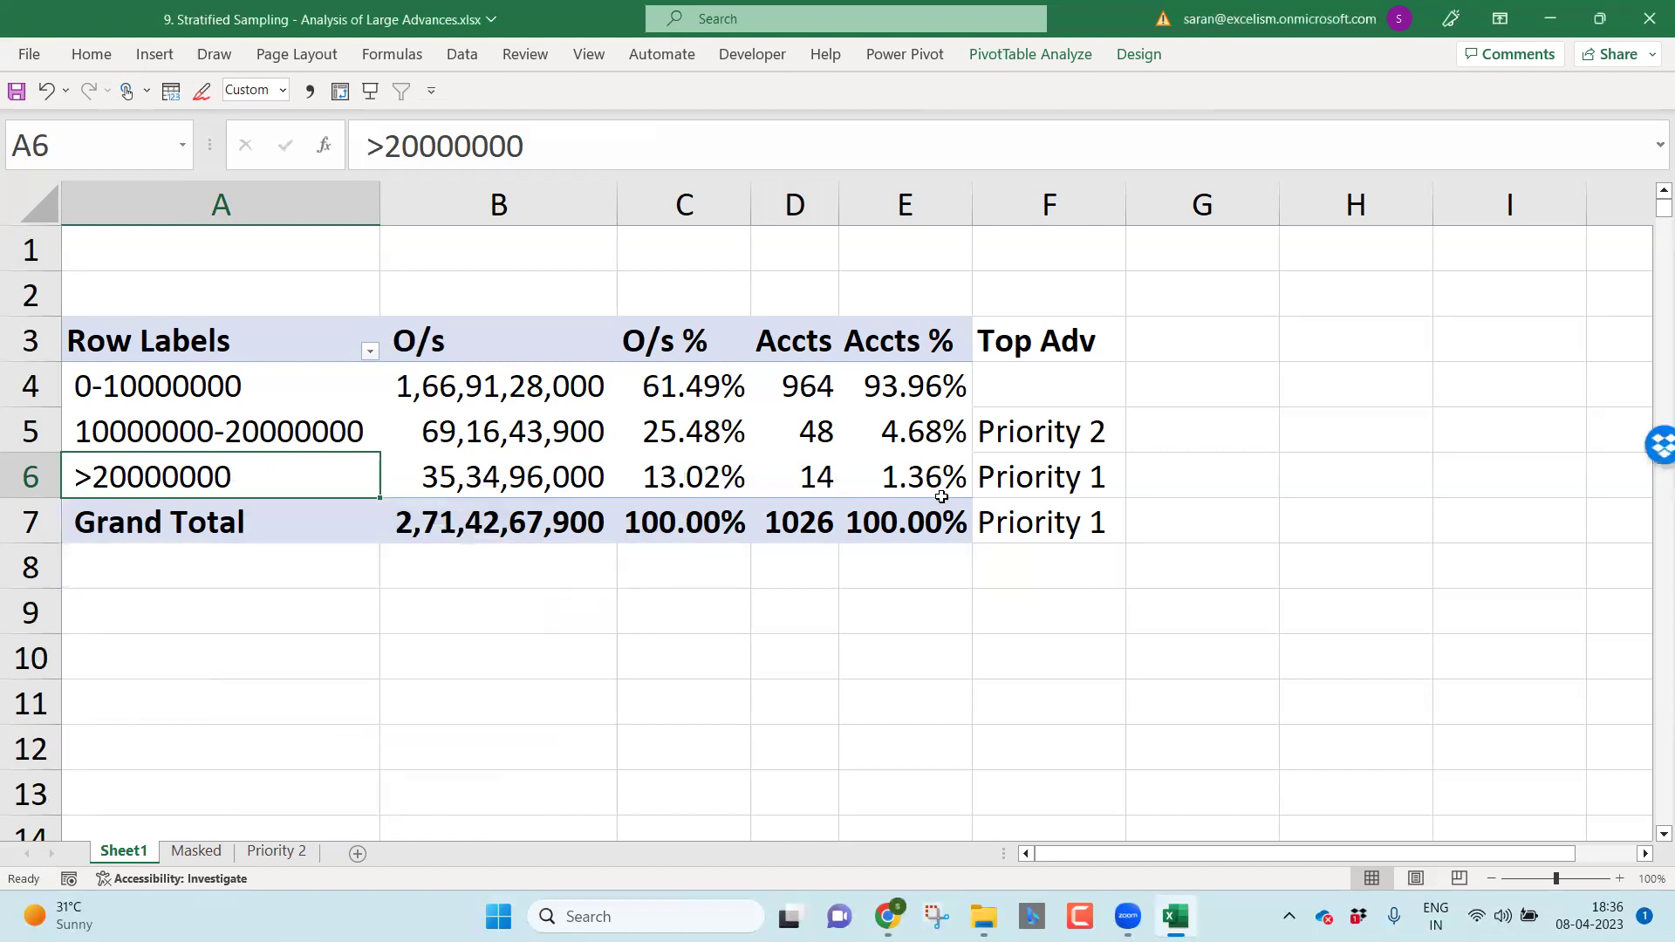
pyautogui.click(1014, 512)
pyautogui.press('Delete')
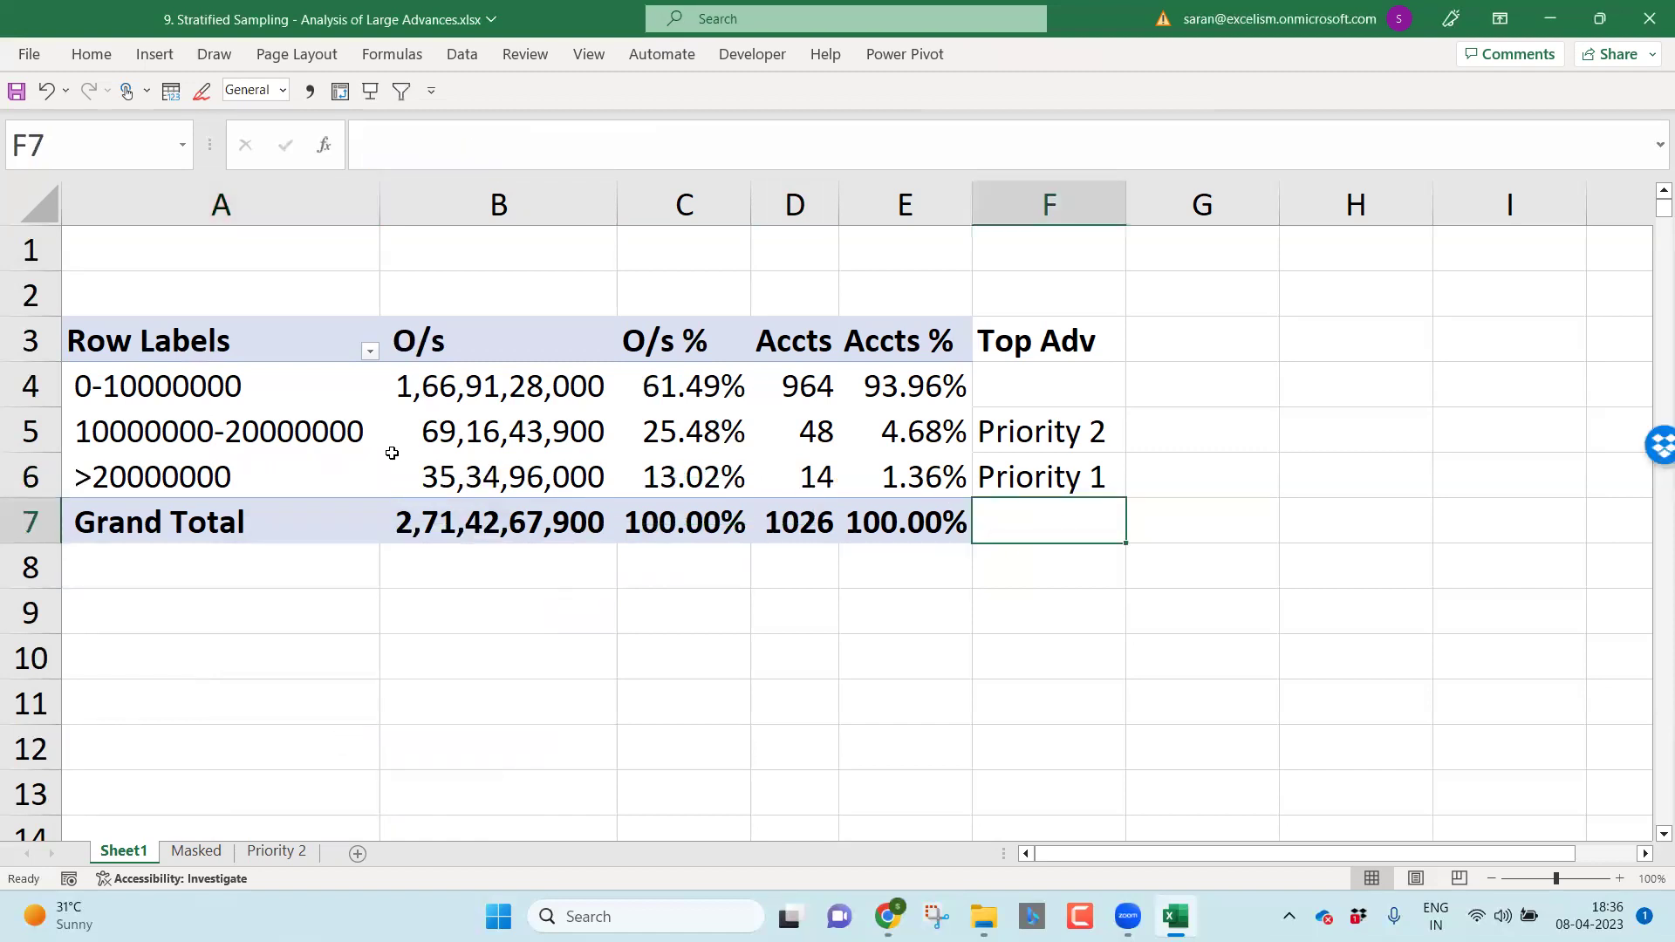
pyautogui.click(256, 464)
pyautogui.hotkey('shift', 'Up')
pyautogui.hotkey('shift', 'Up')
pyautogui.moveTo(257, 464); pyautogui.dragTo(901, 459)
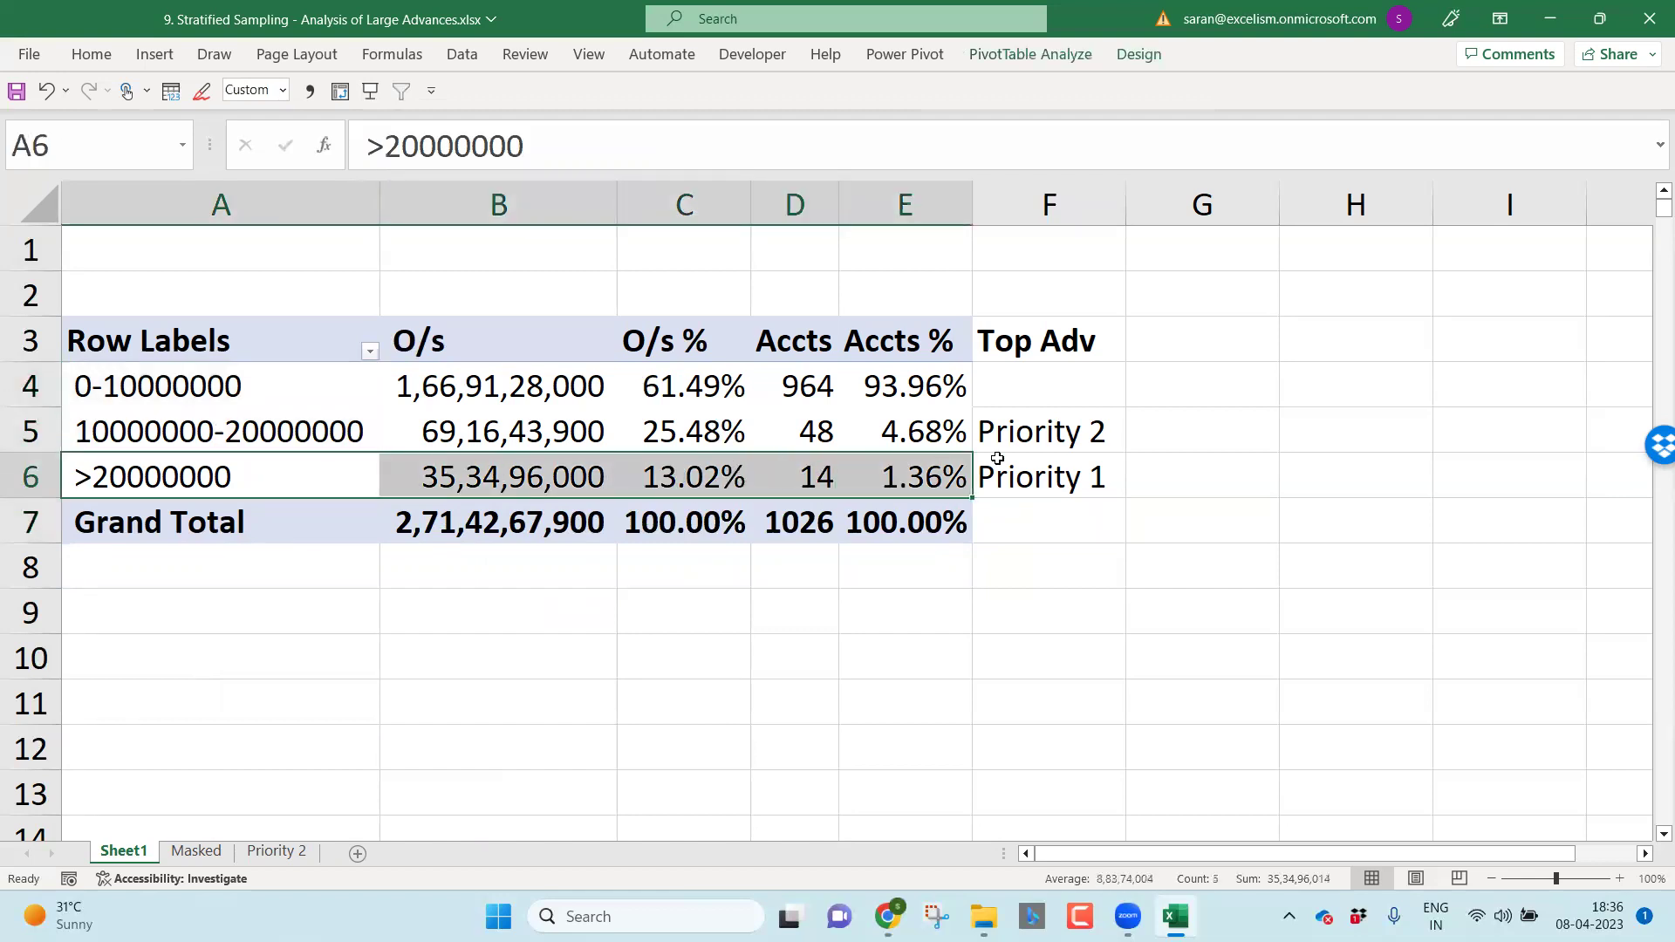
pyautogui.click(1023, 471)
pyautogui.click(1026, 429)
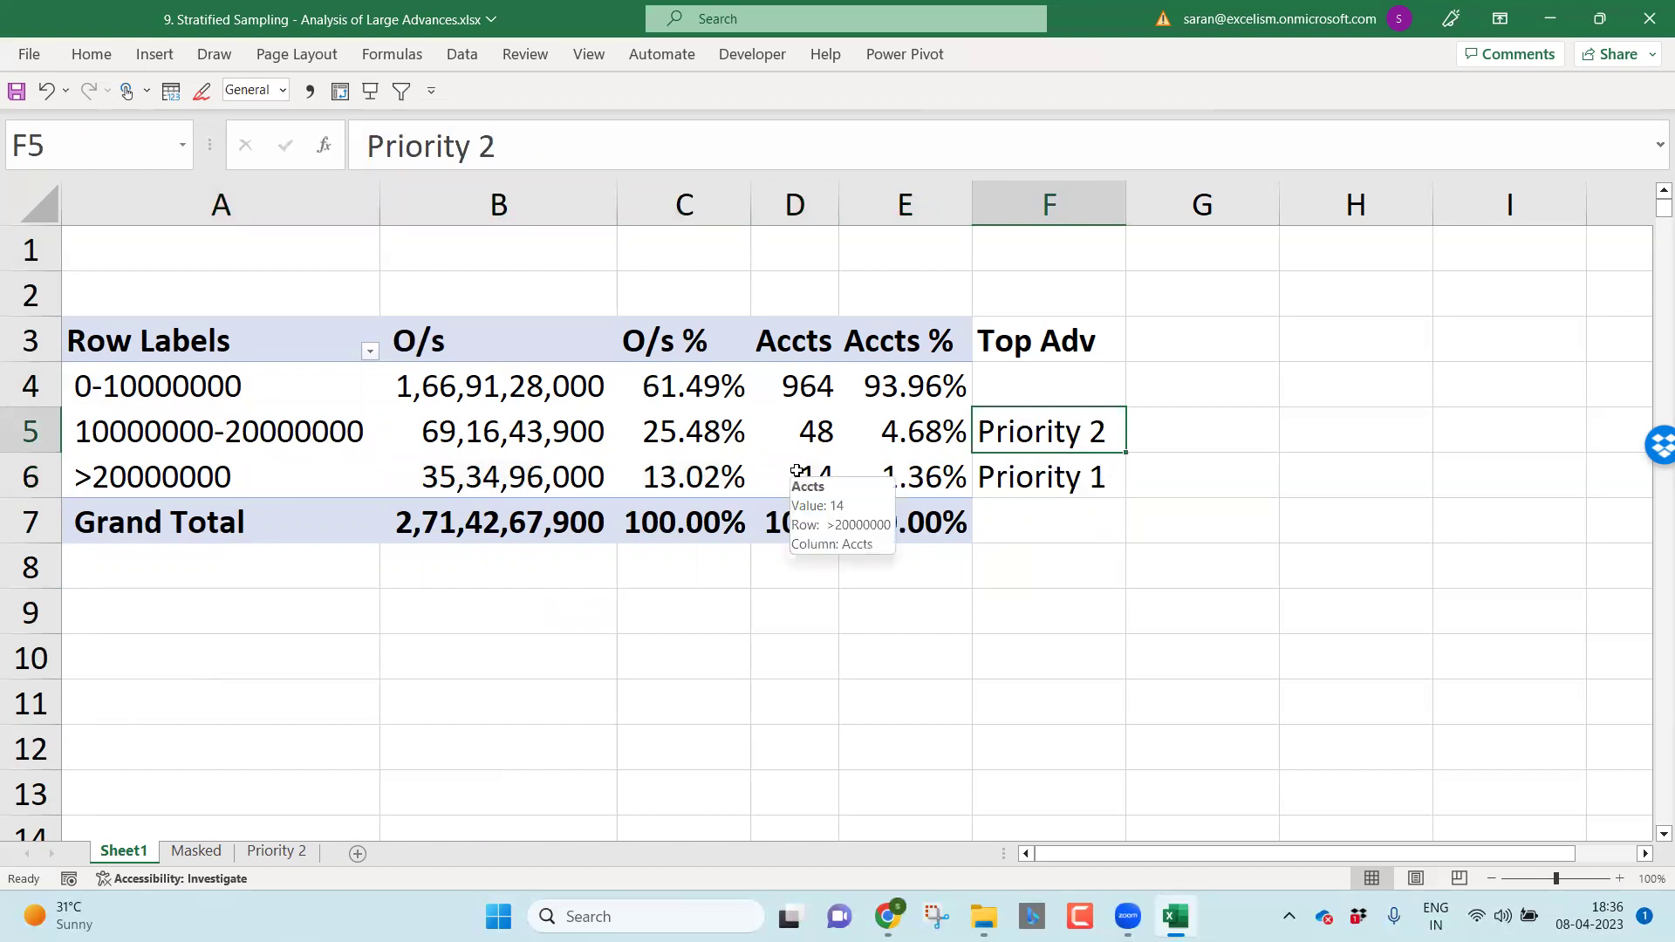
# Step: Drill the >20000000 band onto a new last sheet named 'Priority 1', then return to Sheet1
pyautogui.doubleClick(509, 478)
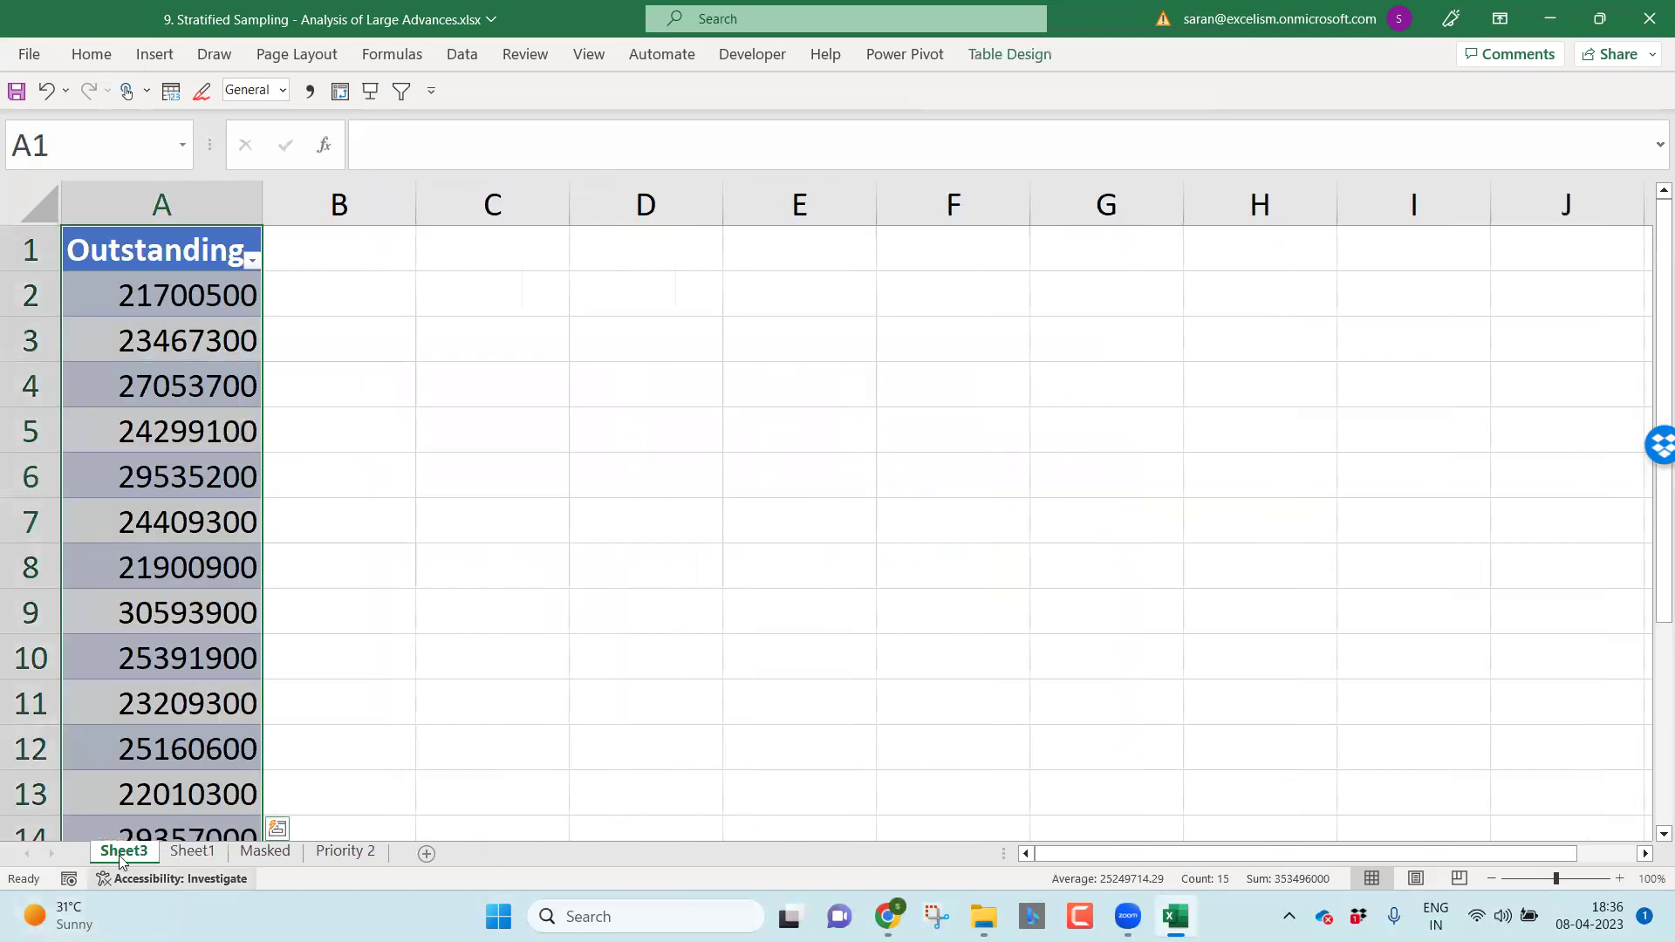
pyautogui.moveTo(122, 861); pyautogui.dragTo(415, 814)
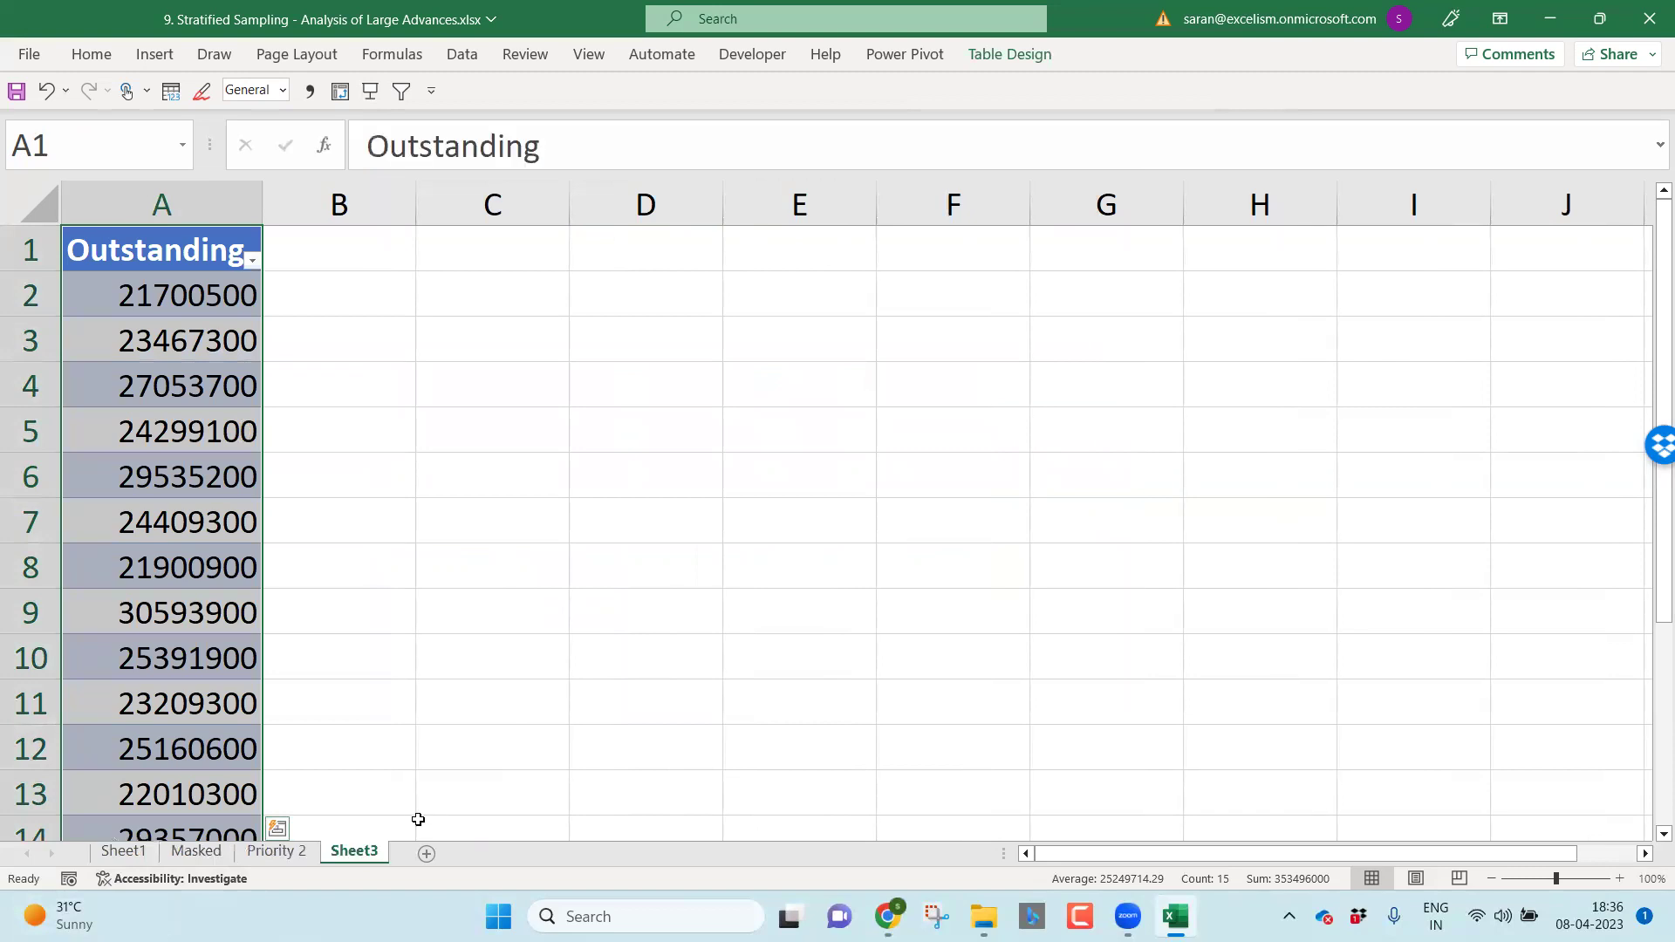
pyautogui.doubleClick(354, 851)
pyautogui.write('Priority')
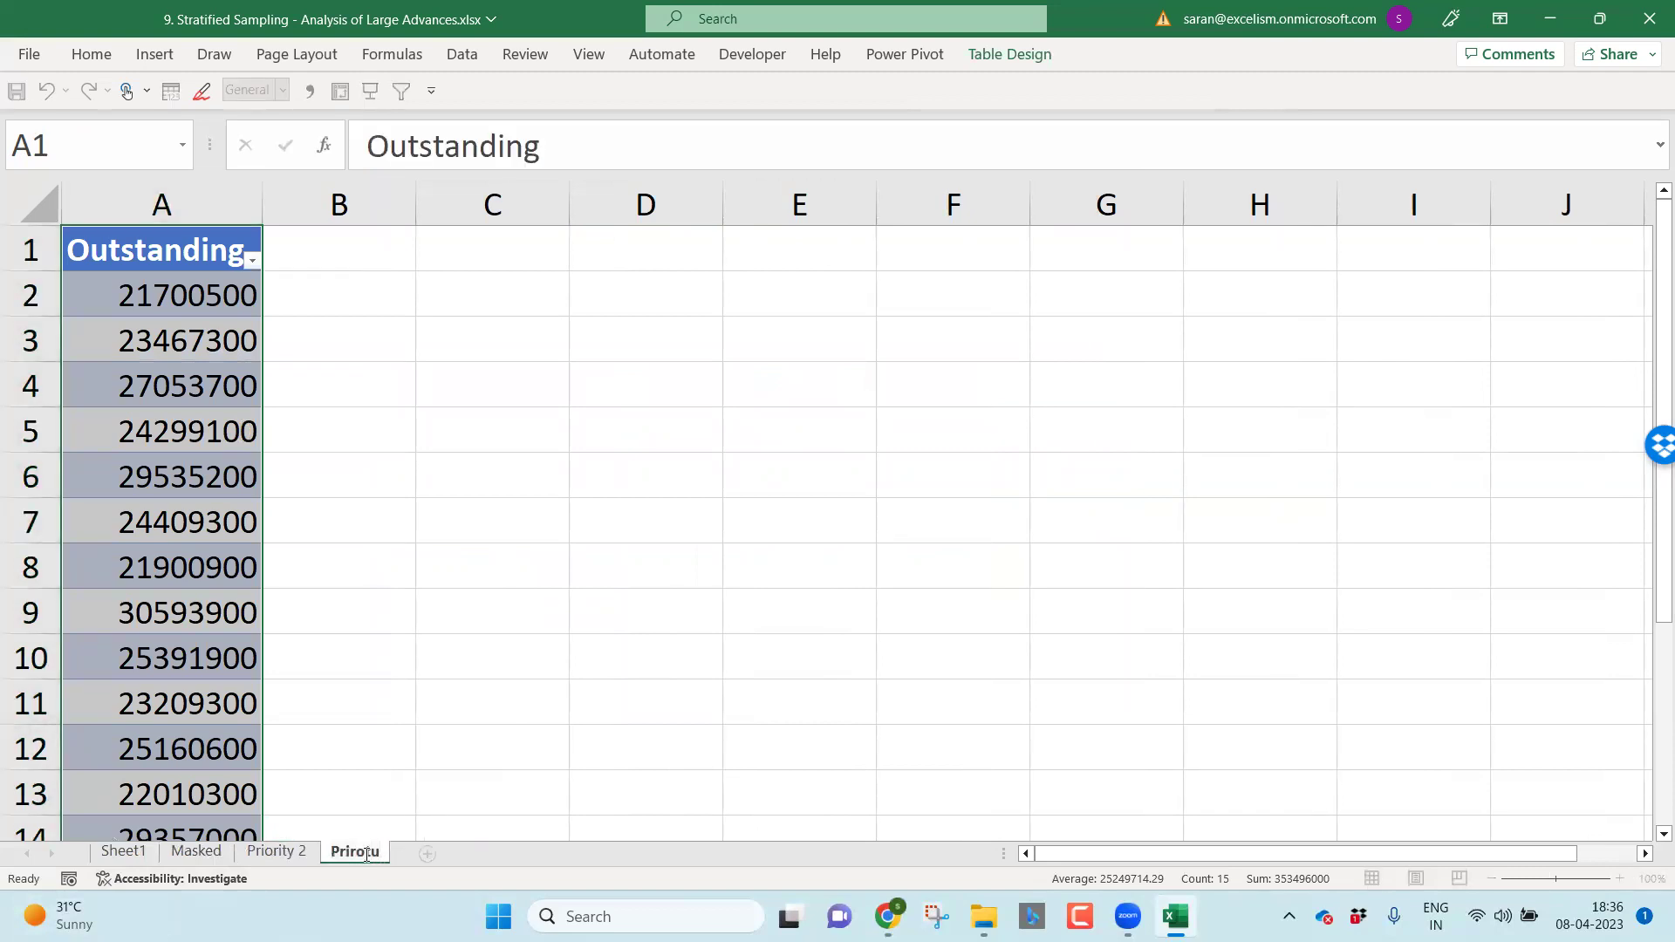
pyautogui.press('BackSpace')
pyautogui.press('BackSpace')
pyautogui.press('BackSpace')
pyautogui.press('BackSpace')
pyautogui.write('ority 1')
pyautogui.press('Return')
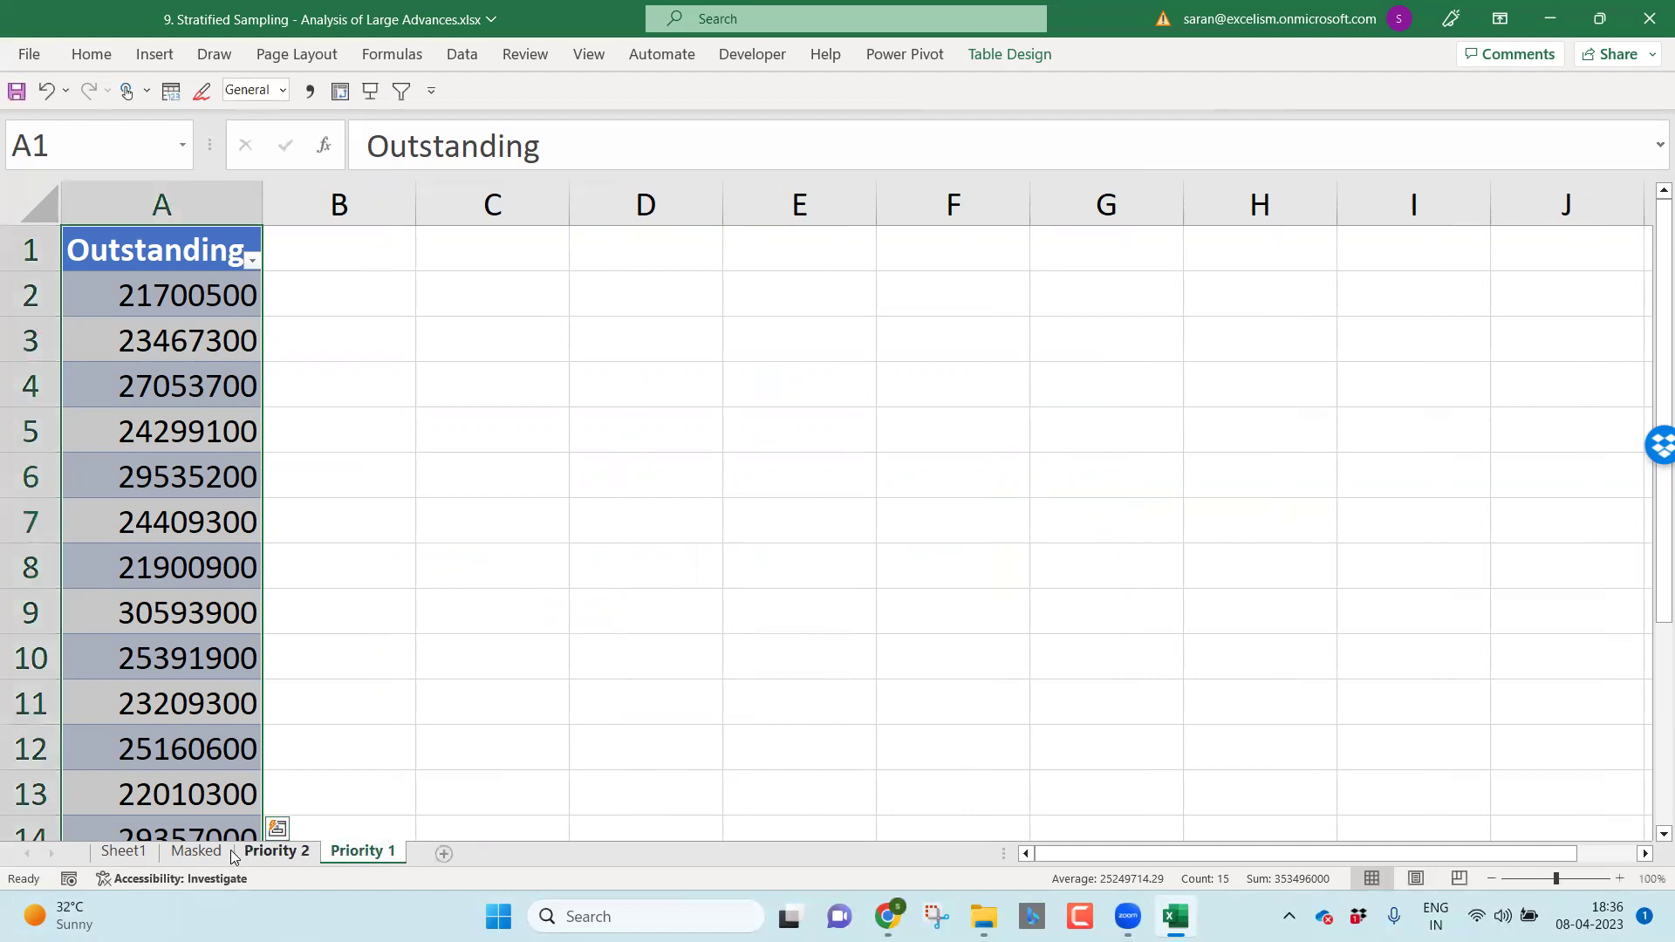
pyautogui.click(199, 852)
pyautogui.click(134, 857)
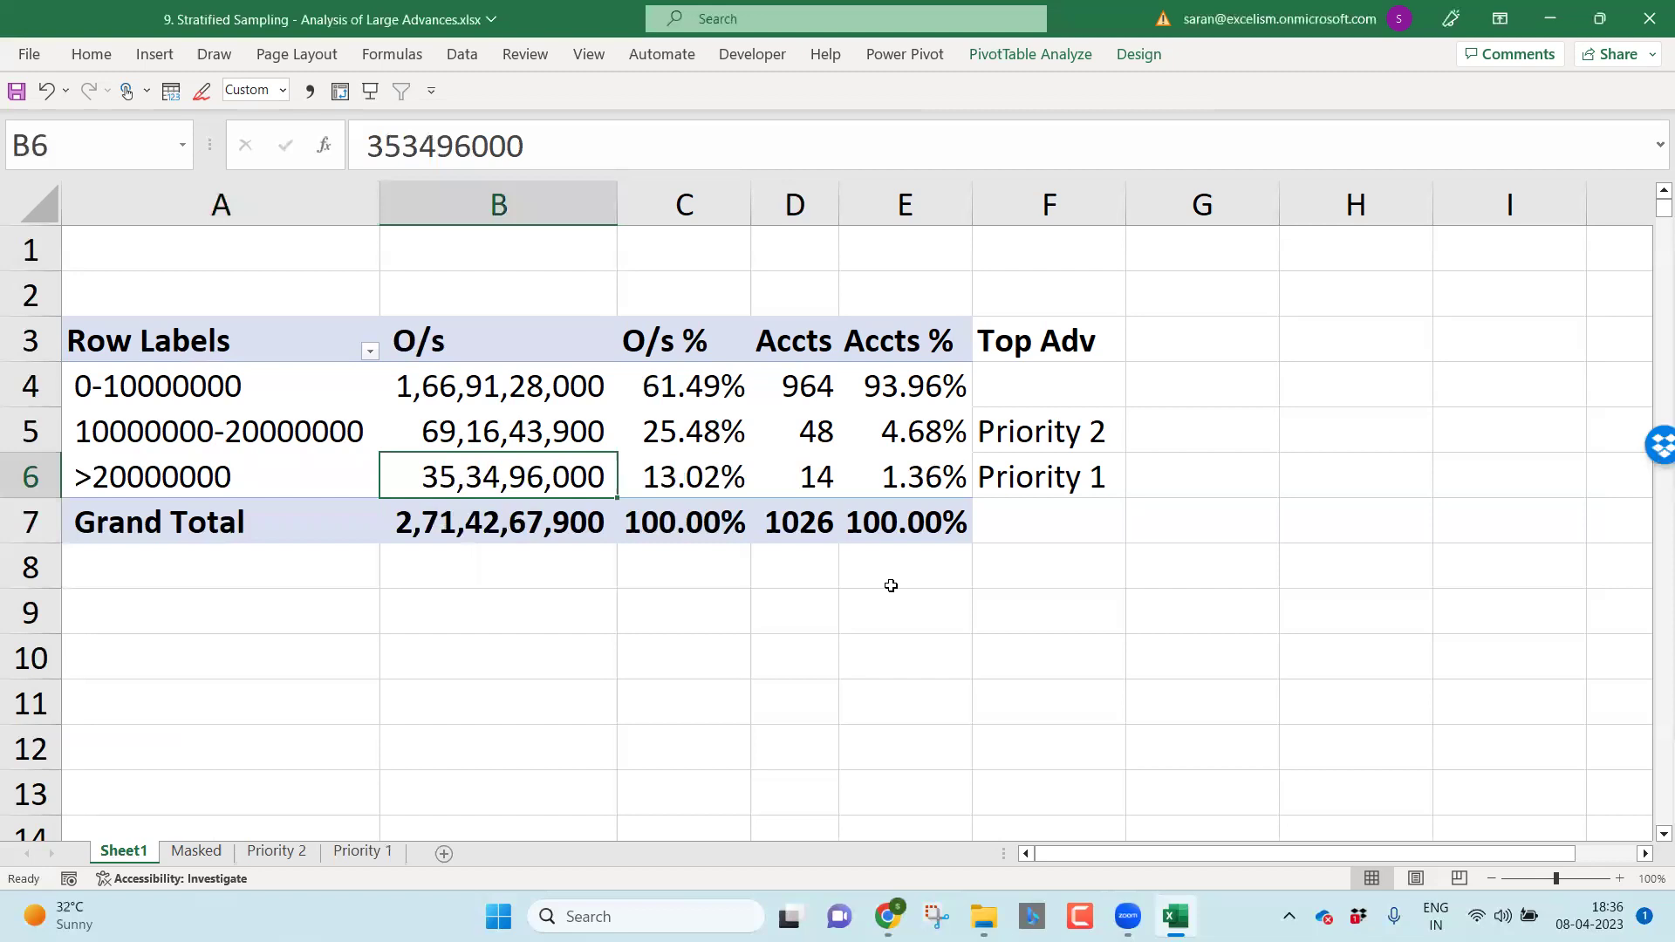
# Step: Add a bold 'Staff' heading in G3 beside the Top Adv column
pyautogui.press('Right')
pyautogui.press('Right')
pyautogui.press('Right')
pyautogui.press('Right')
pyautogui.press('Right')
pyautogui.press('Right')
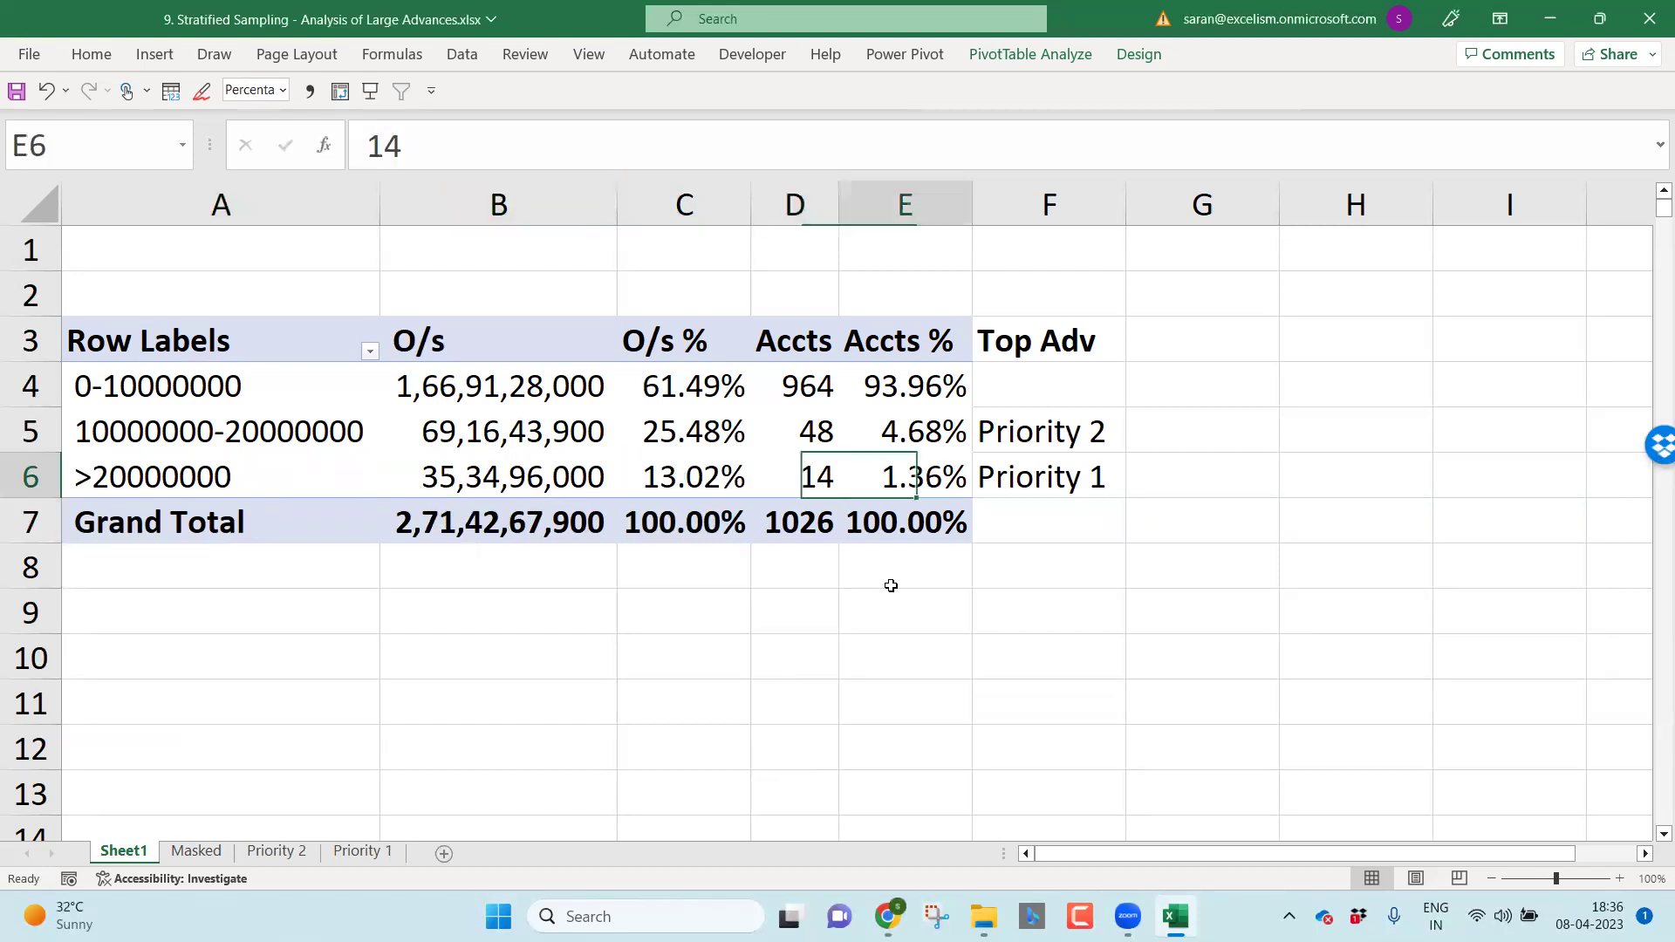
pyautogui.press('Up')
pyautogui.press('Up')
pyautogui.press('Left')
pyautogui.press('Up')
pyautogui.write('Staff')
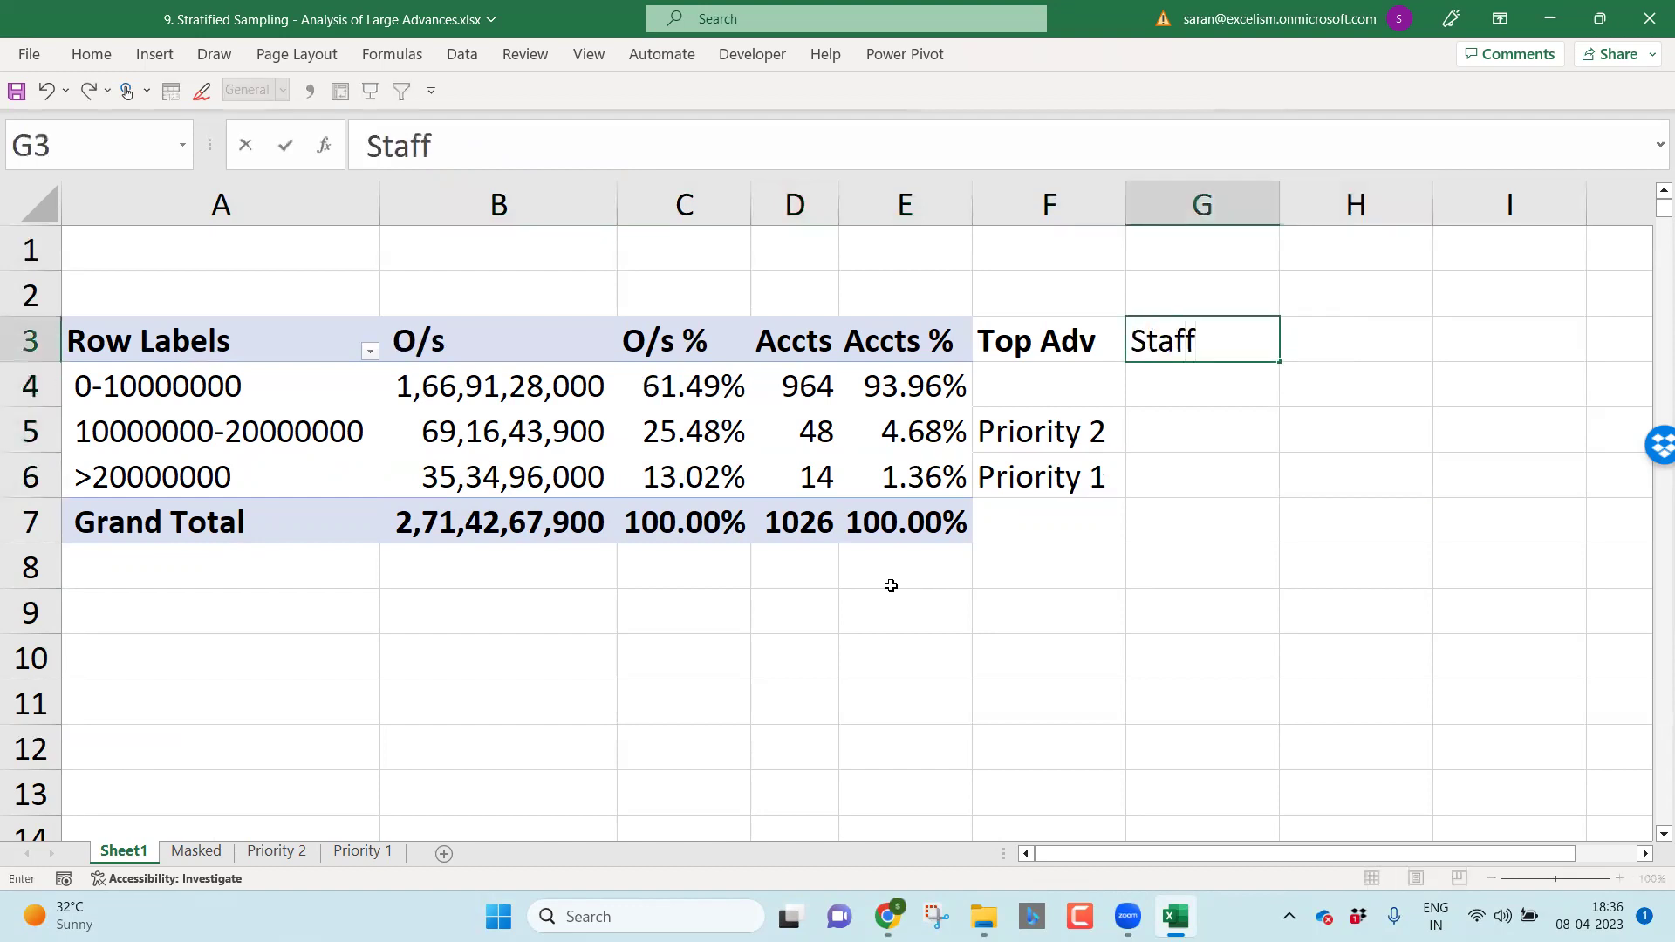
pyautogui.press('Return')
pyautogui.press('Up')
pyautogui.hotkey('ctrl', 'b')
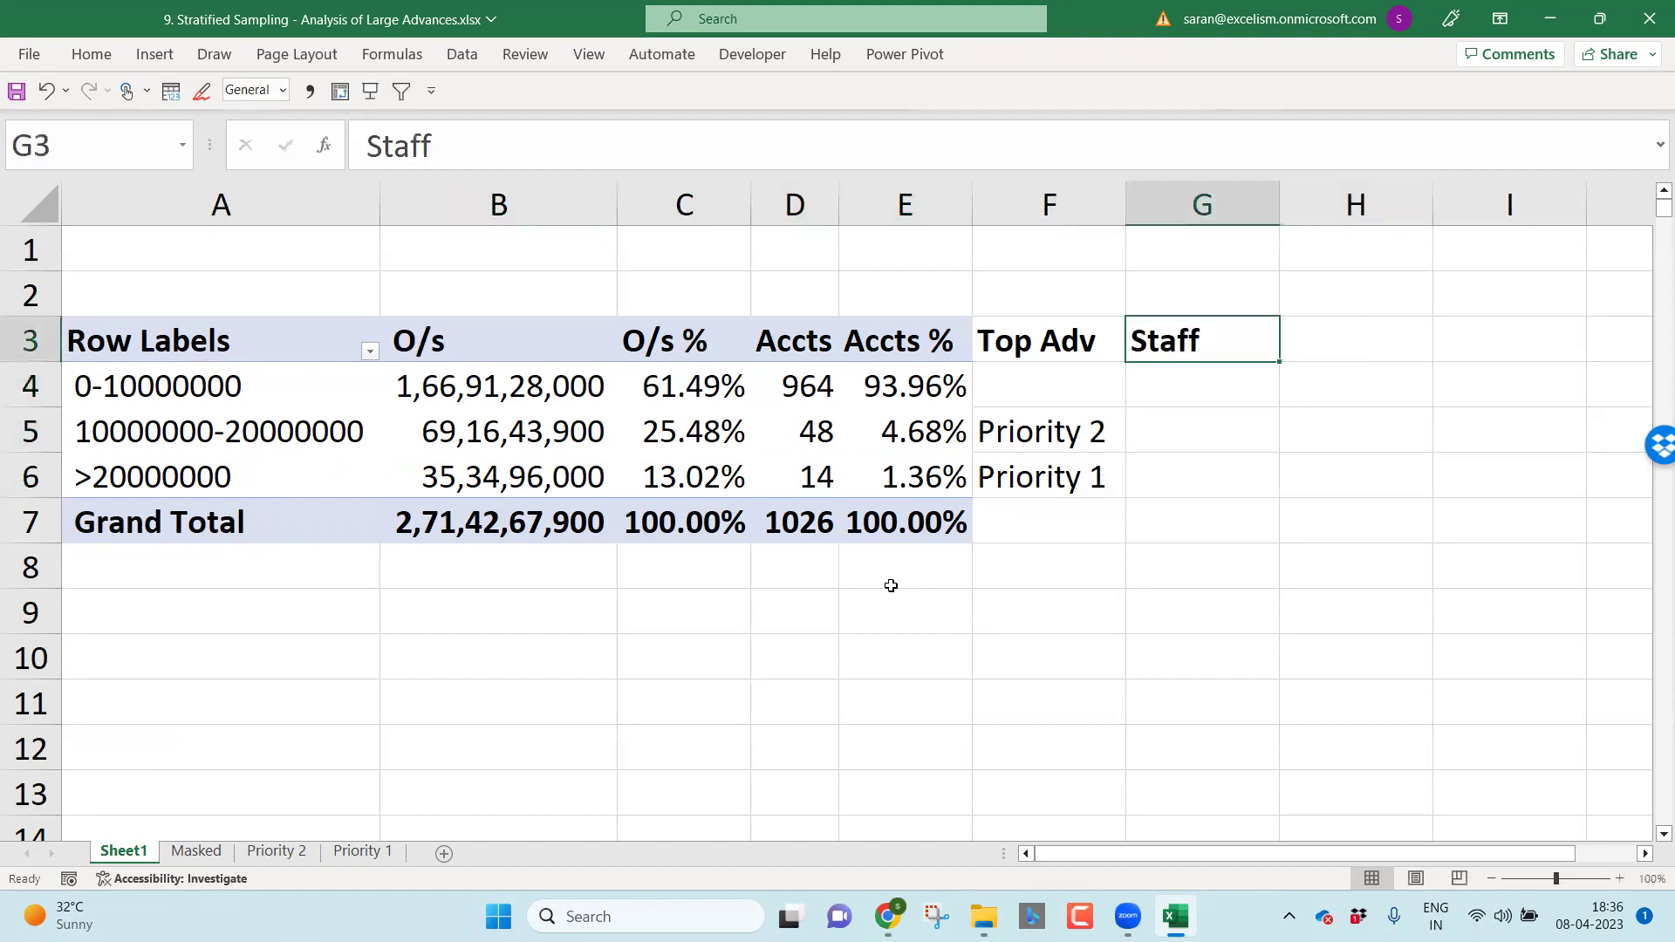
# Step: Enter a staff member's name for the Priority 2 and Priority 1 bands, autofitting column G
pyautogui.press('Down')
pyautogui.press('Down')
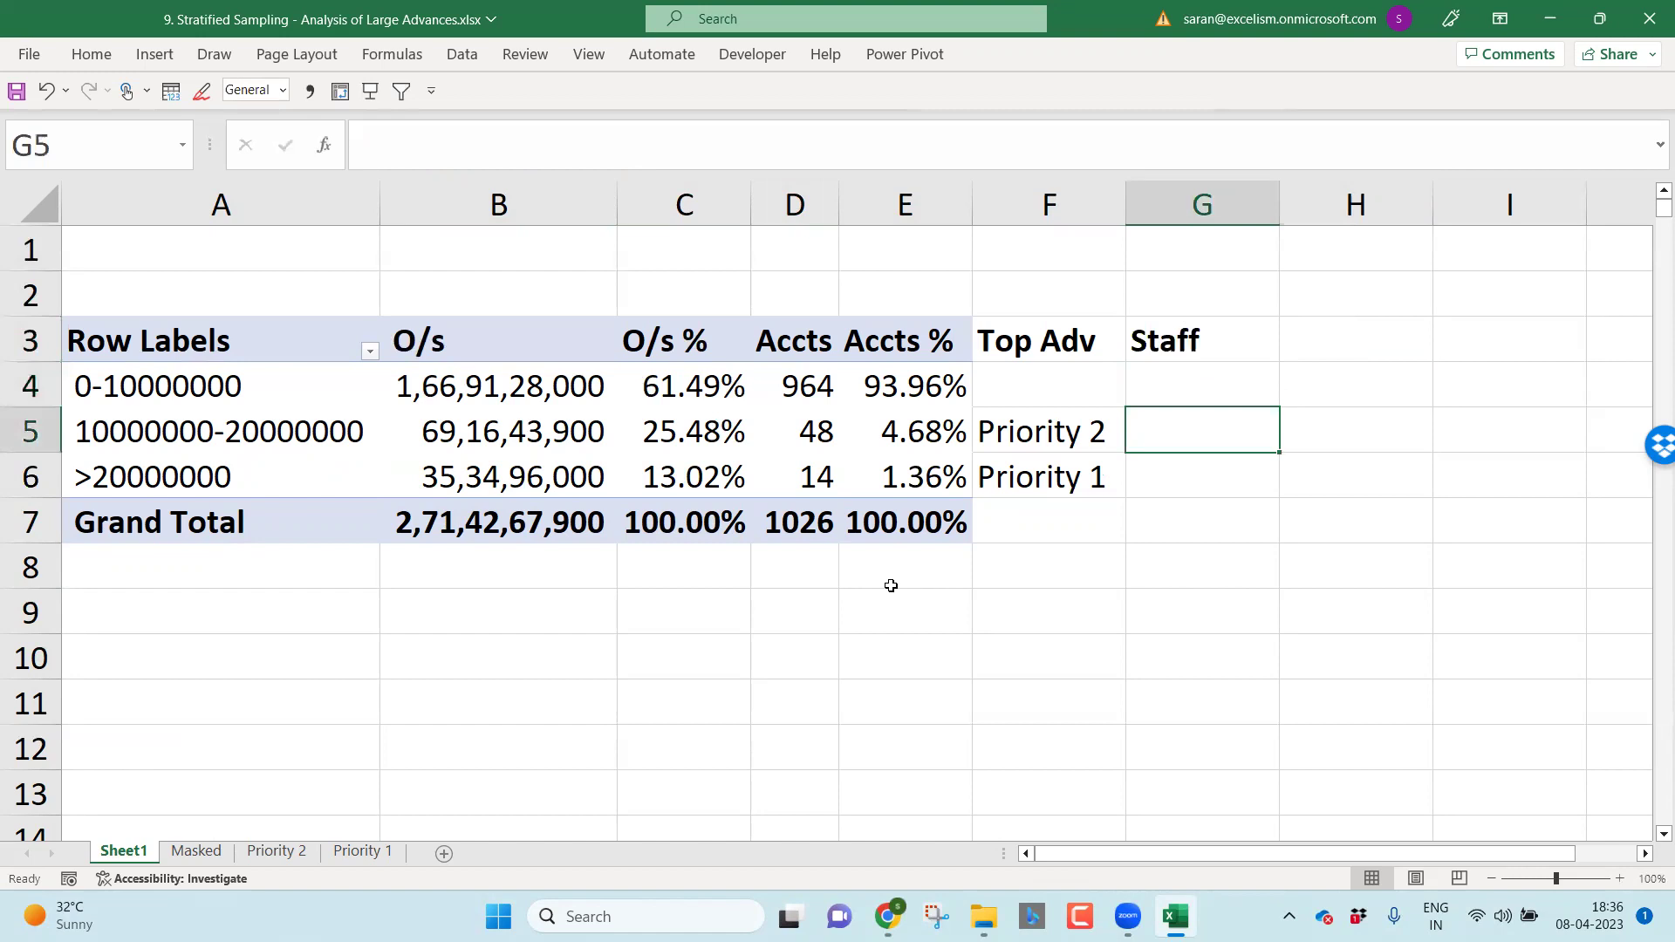
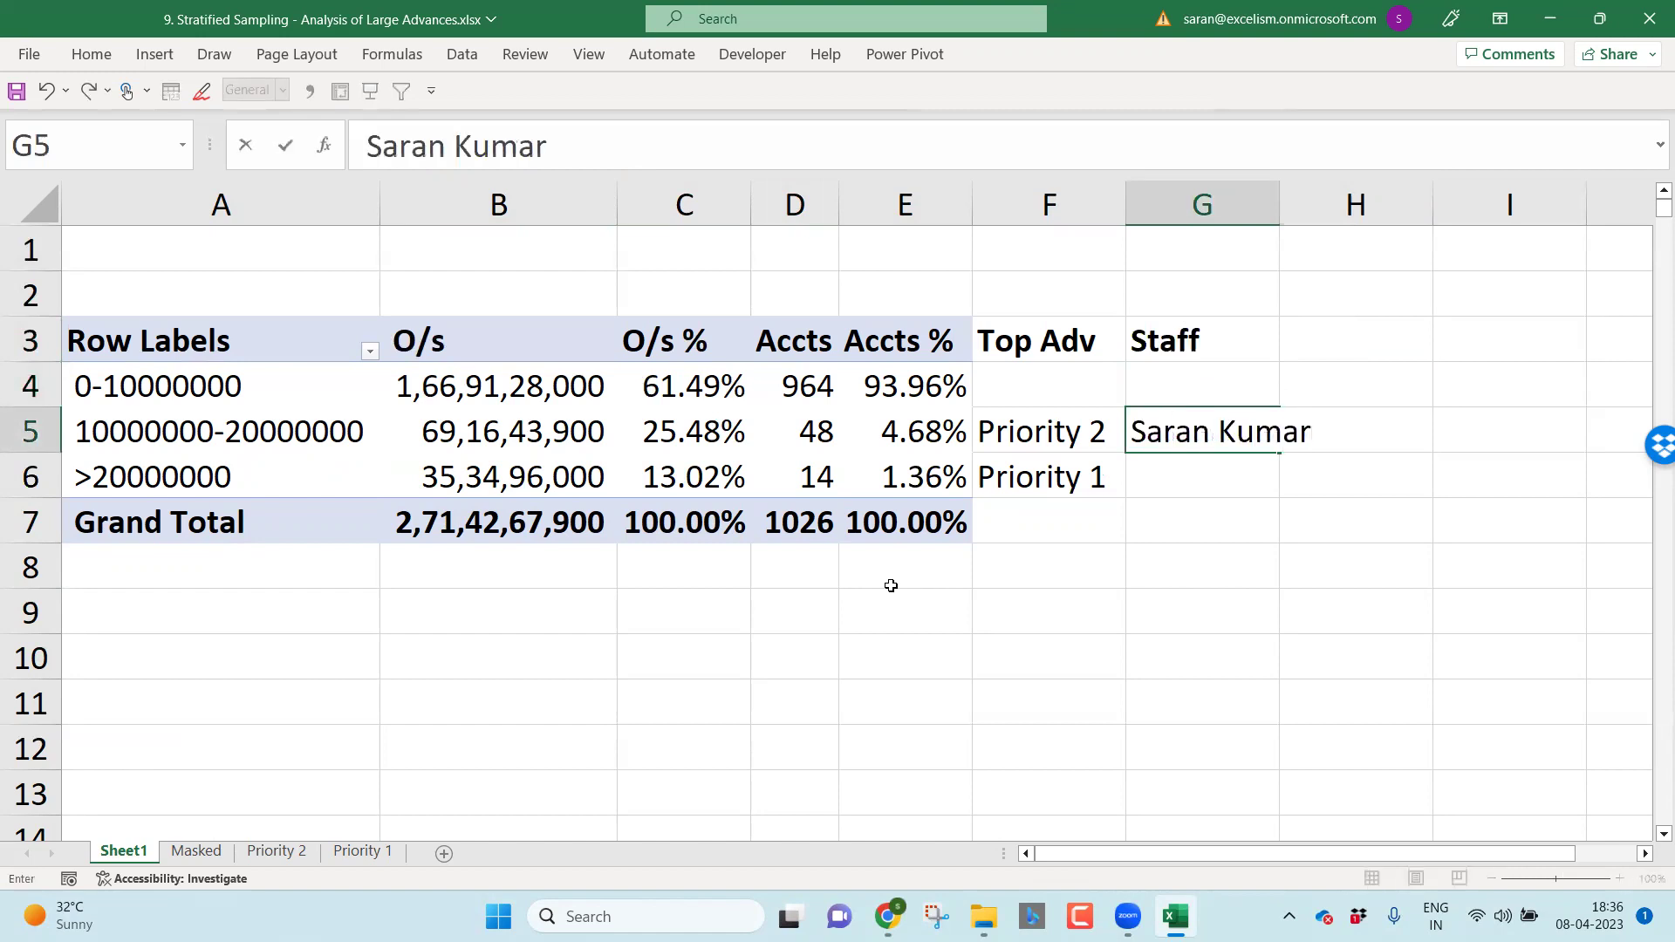
pyautogui.press('Return')
pyautogui.press('Up')
pyautogui.hotkey('alt', 'h')
pyautogui.press('o')
pyautogui.press('i')
pyautogui.press('Down')
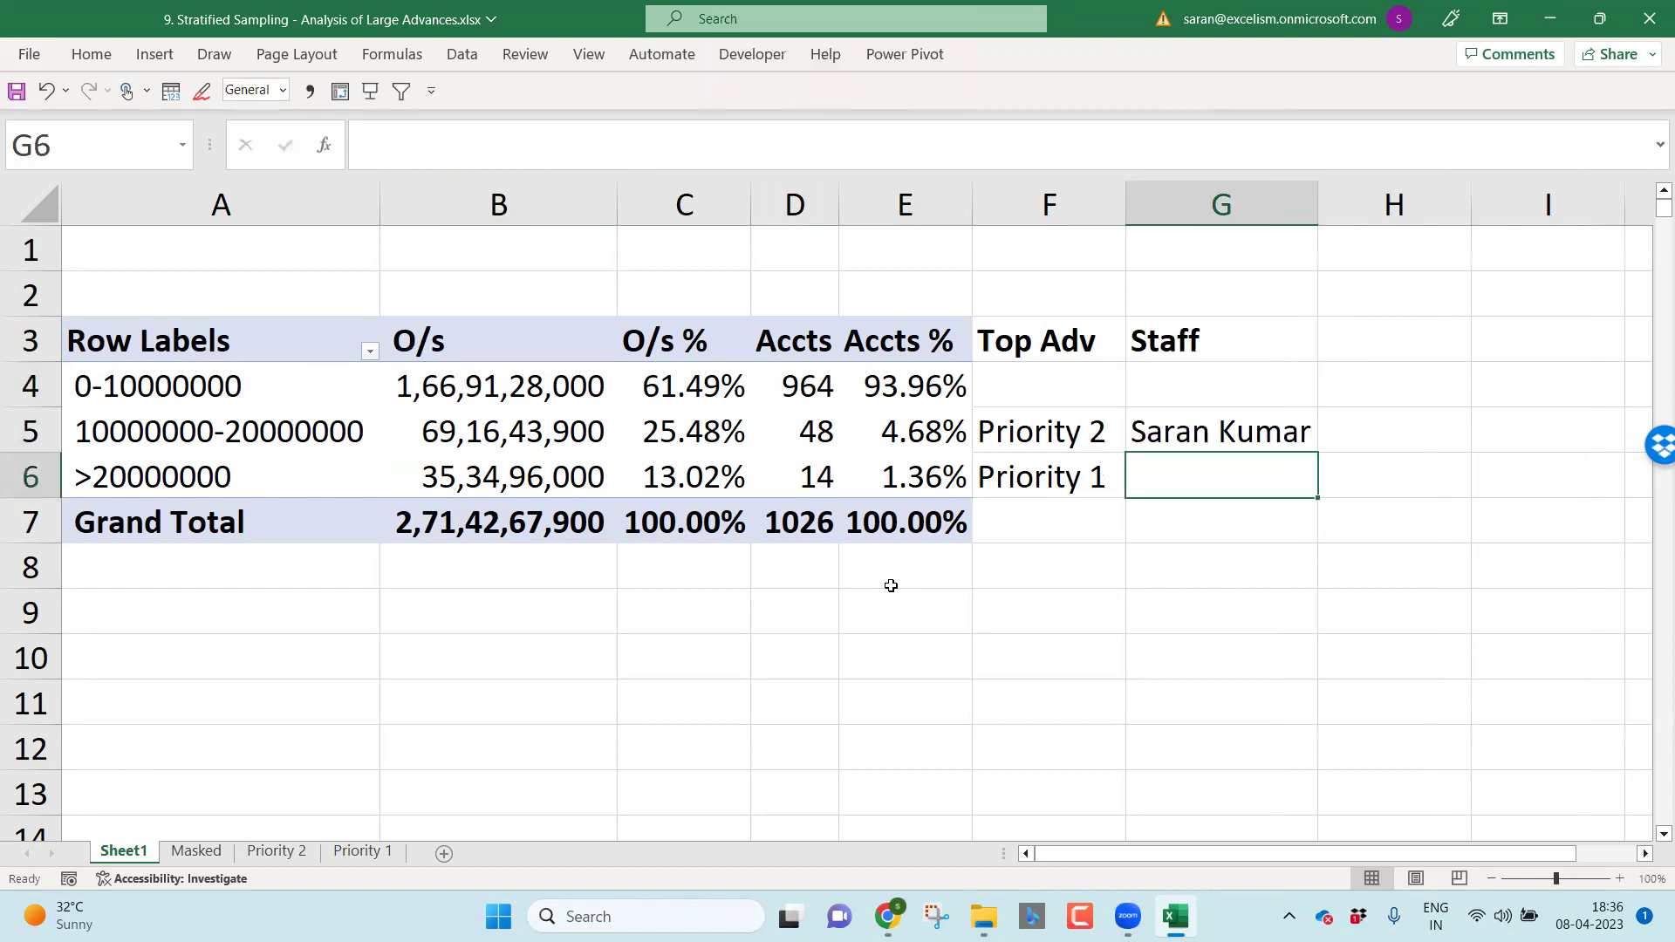
pyautogui.write('Harsha')
pyautogui.press('Return')
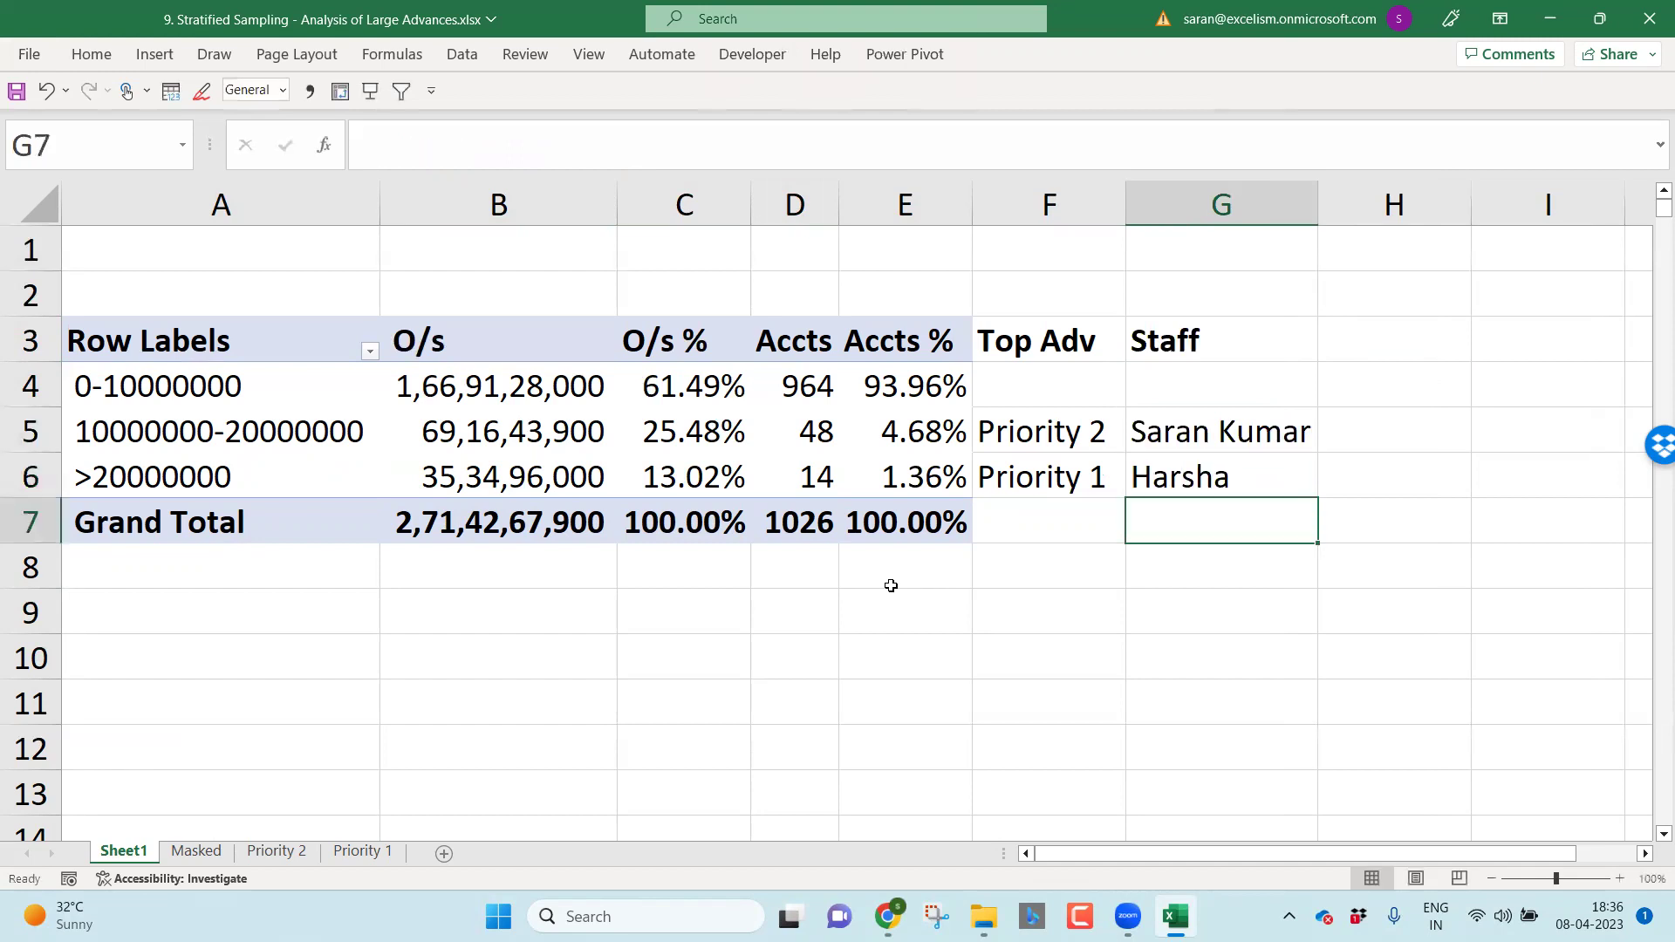
pyautogui.press('Up')
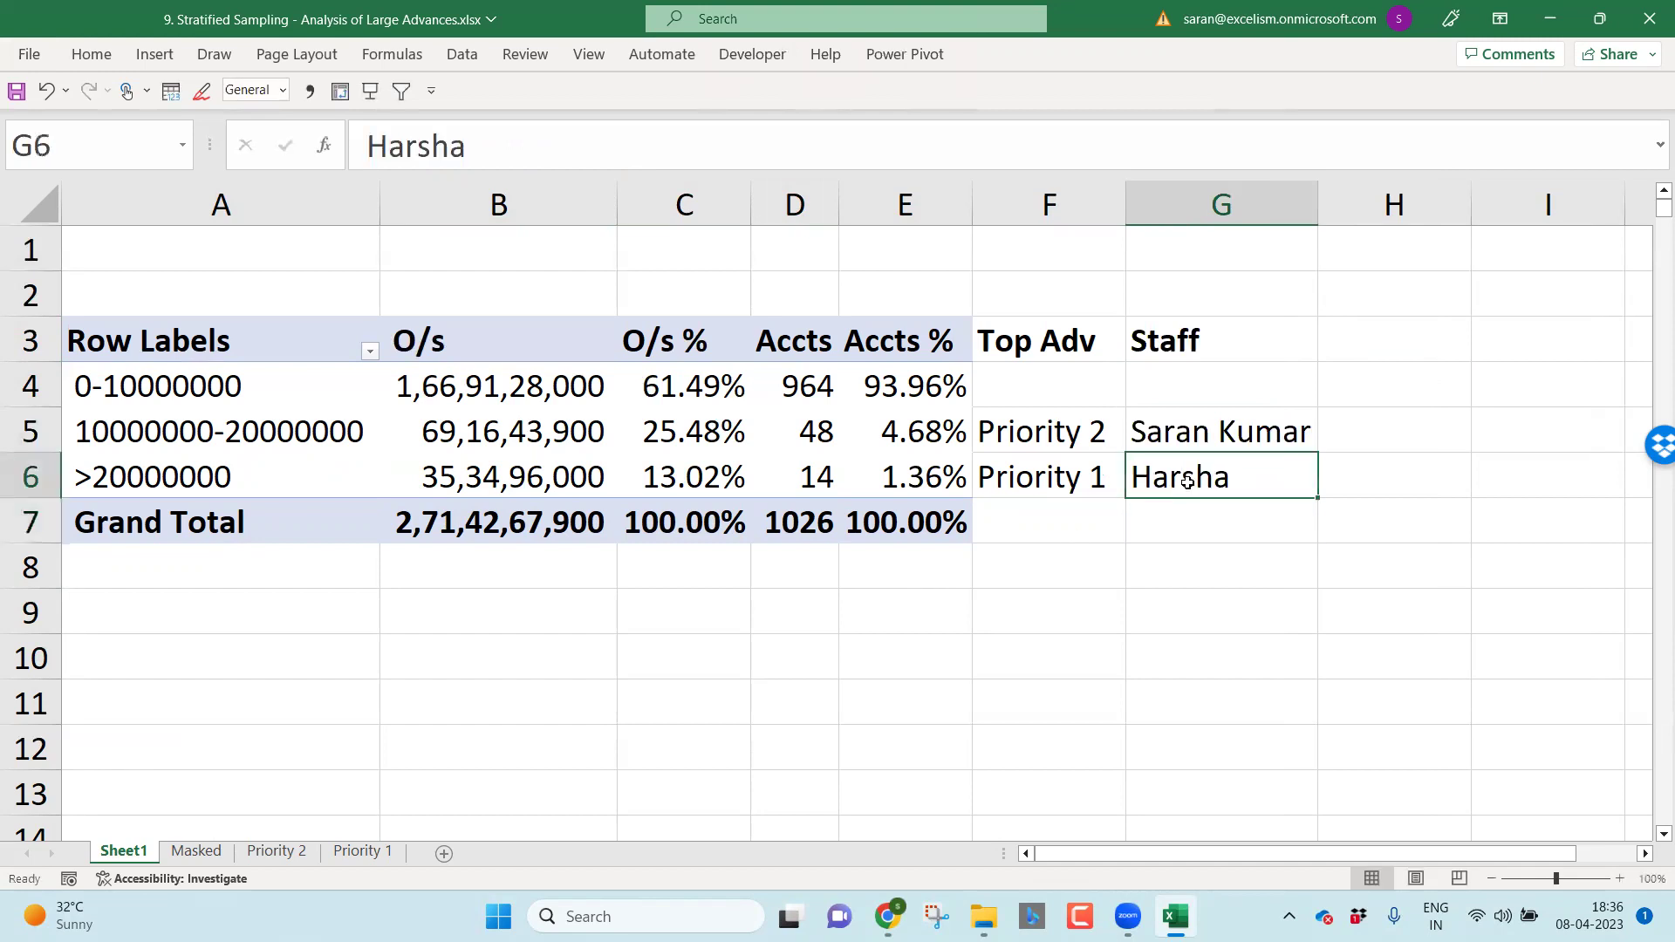
# Step: Append each assigned staff name to the Priority 1 and Priority 2 sheet names, placing Priority 2 after Priority 1
pyautogui.doubleClick(360, 853)
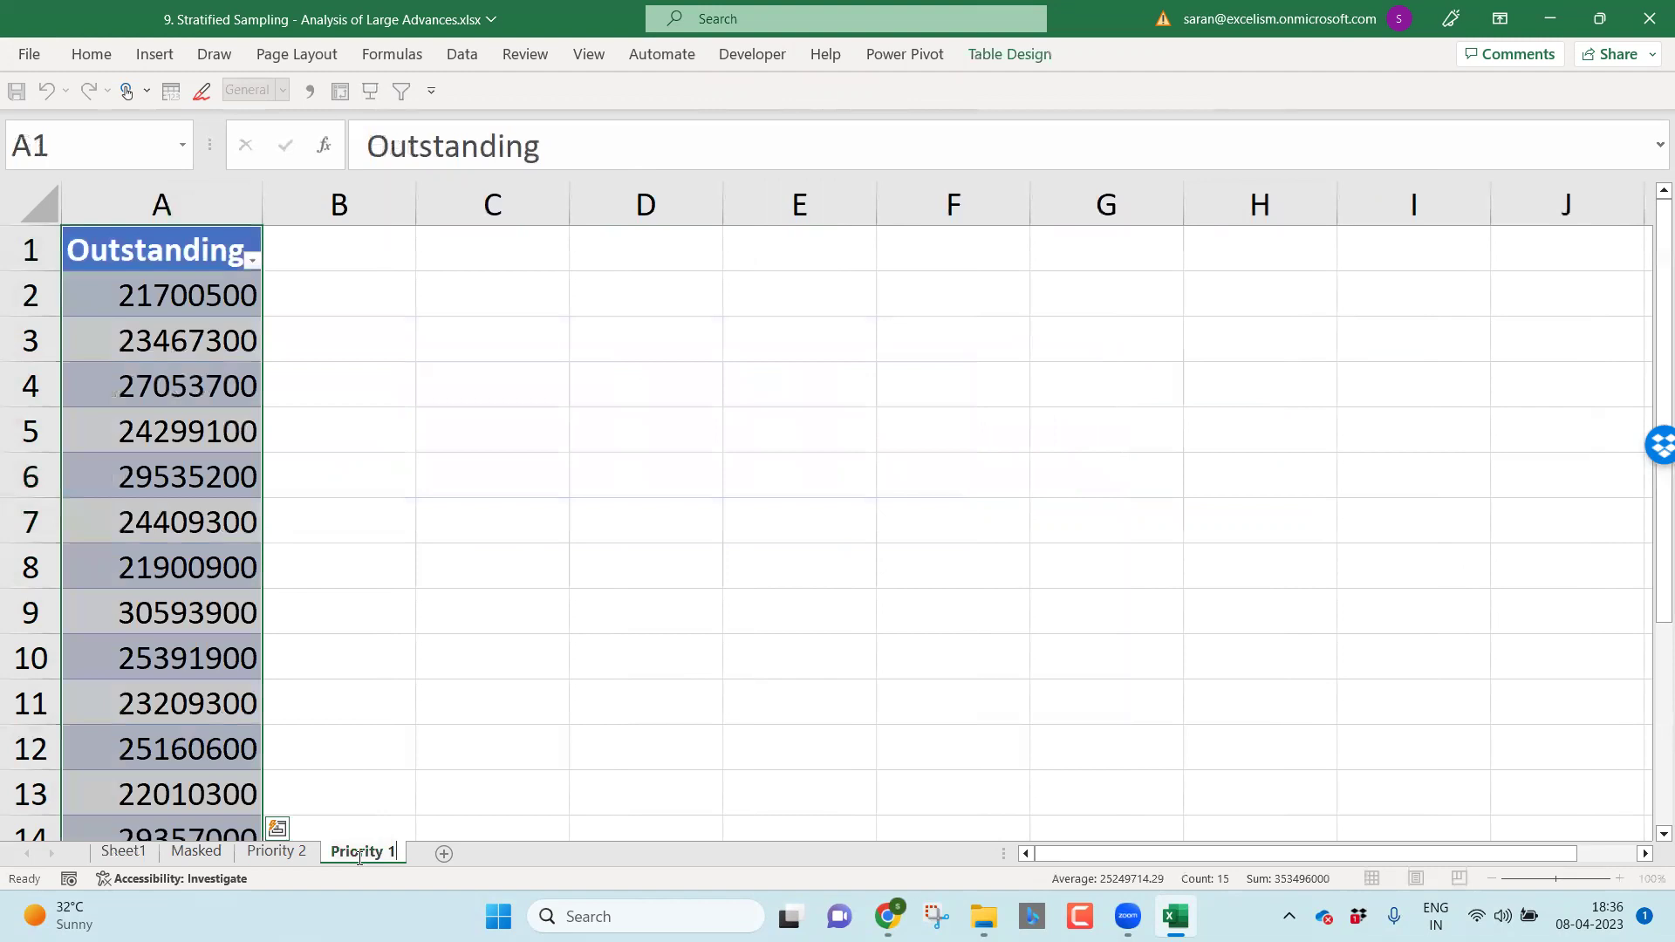
pyautogui.press('End')
pyautogui.write('- Harsha')
pyautogui.press('Return')
pyautogui.click(296, 852)
pyautogui.doubleClick(296, 852)
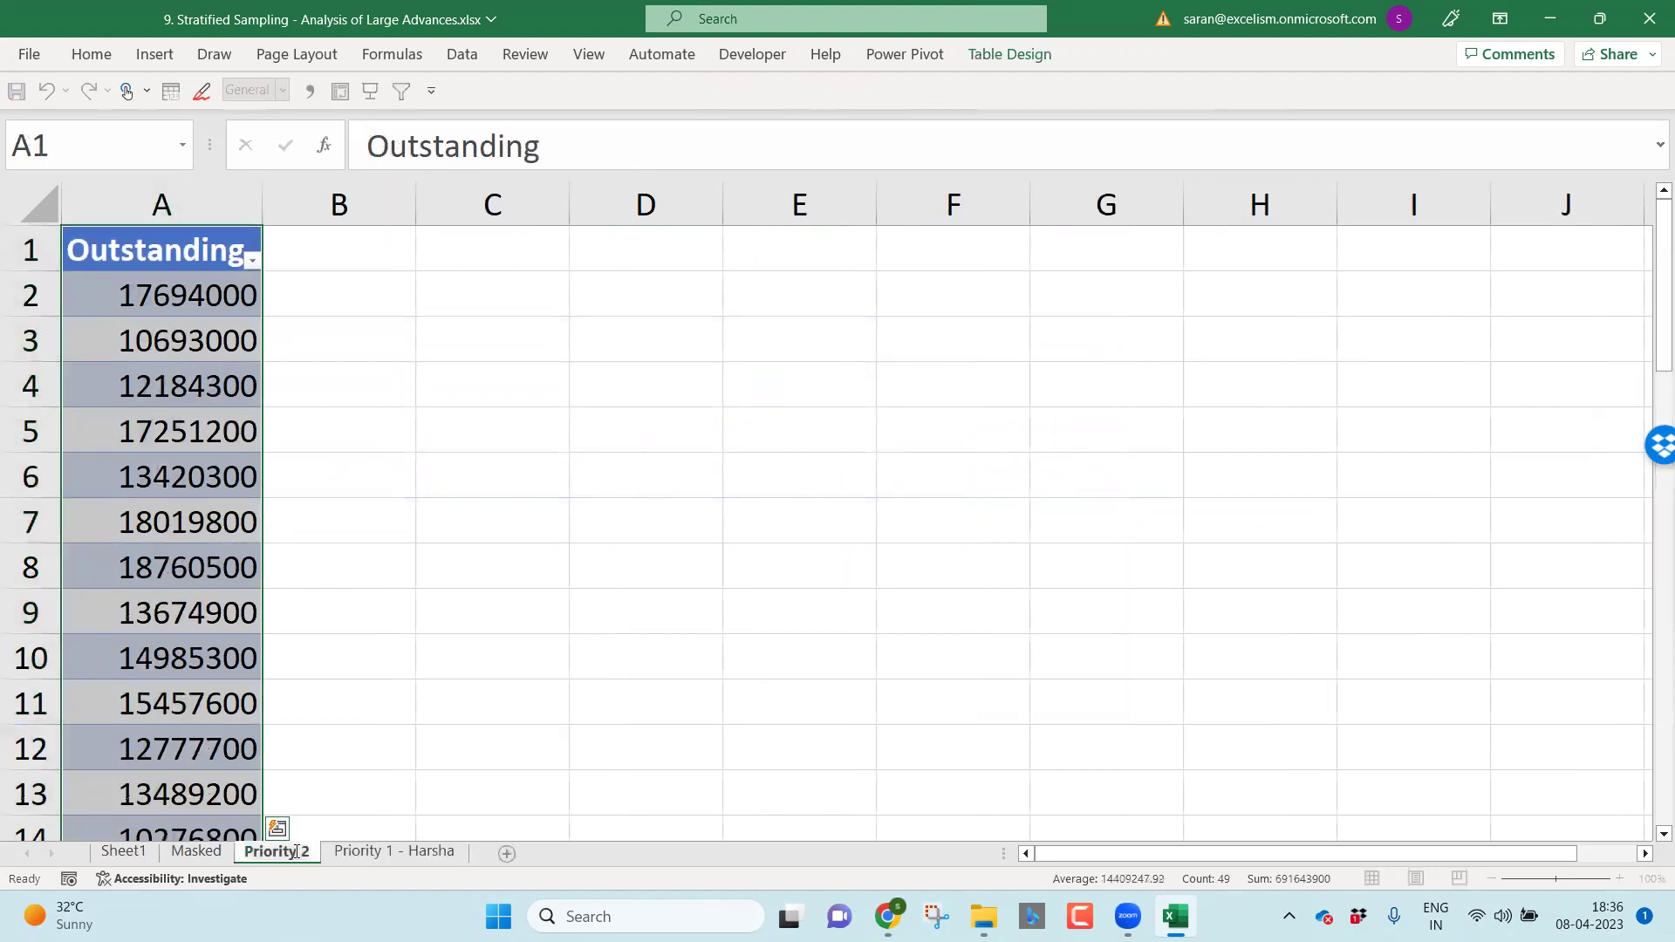
pyautogui.press('End')
pyautogui.write('- Saran')
pyautogui.press('Return')
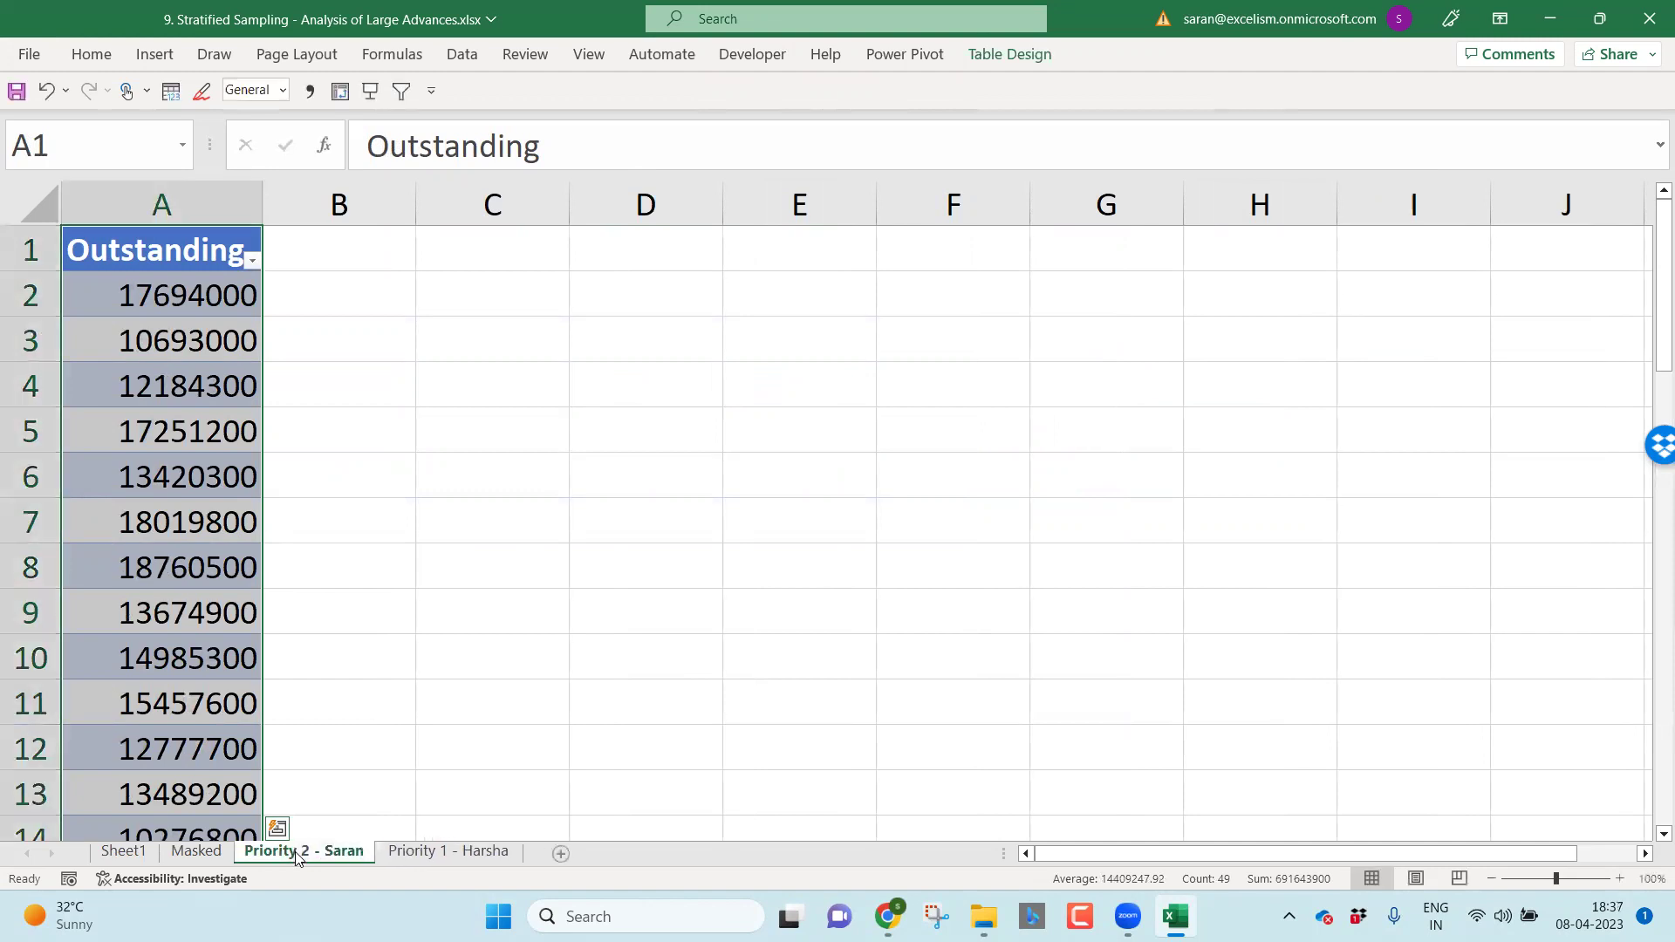
pyautogui.moveTo(296, 852); pyautogui.dragTo(553, 780)
# Step: Rename Sheet1 to 'Analysis - Strat 1'
pyautogui.click(123, 852)
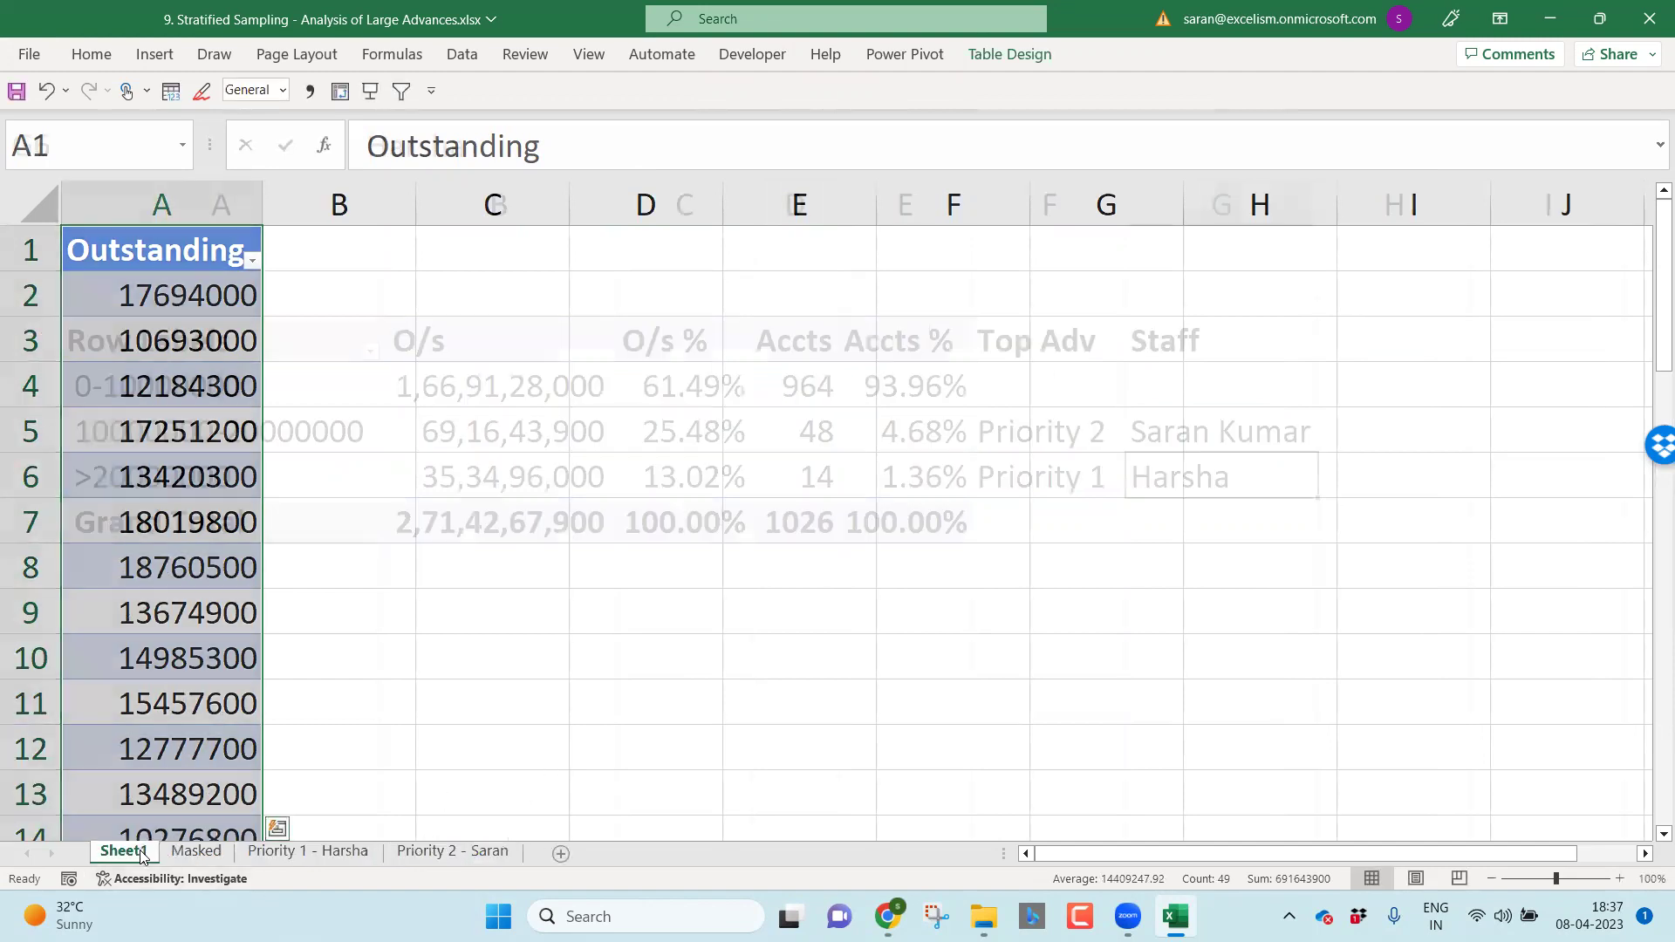
pyautogui.doubleClick(131, 853)
pyautogui.write('Analysis')
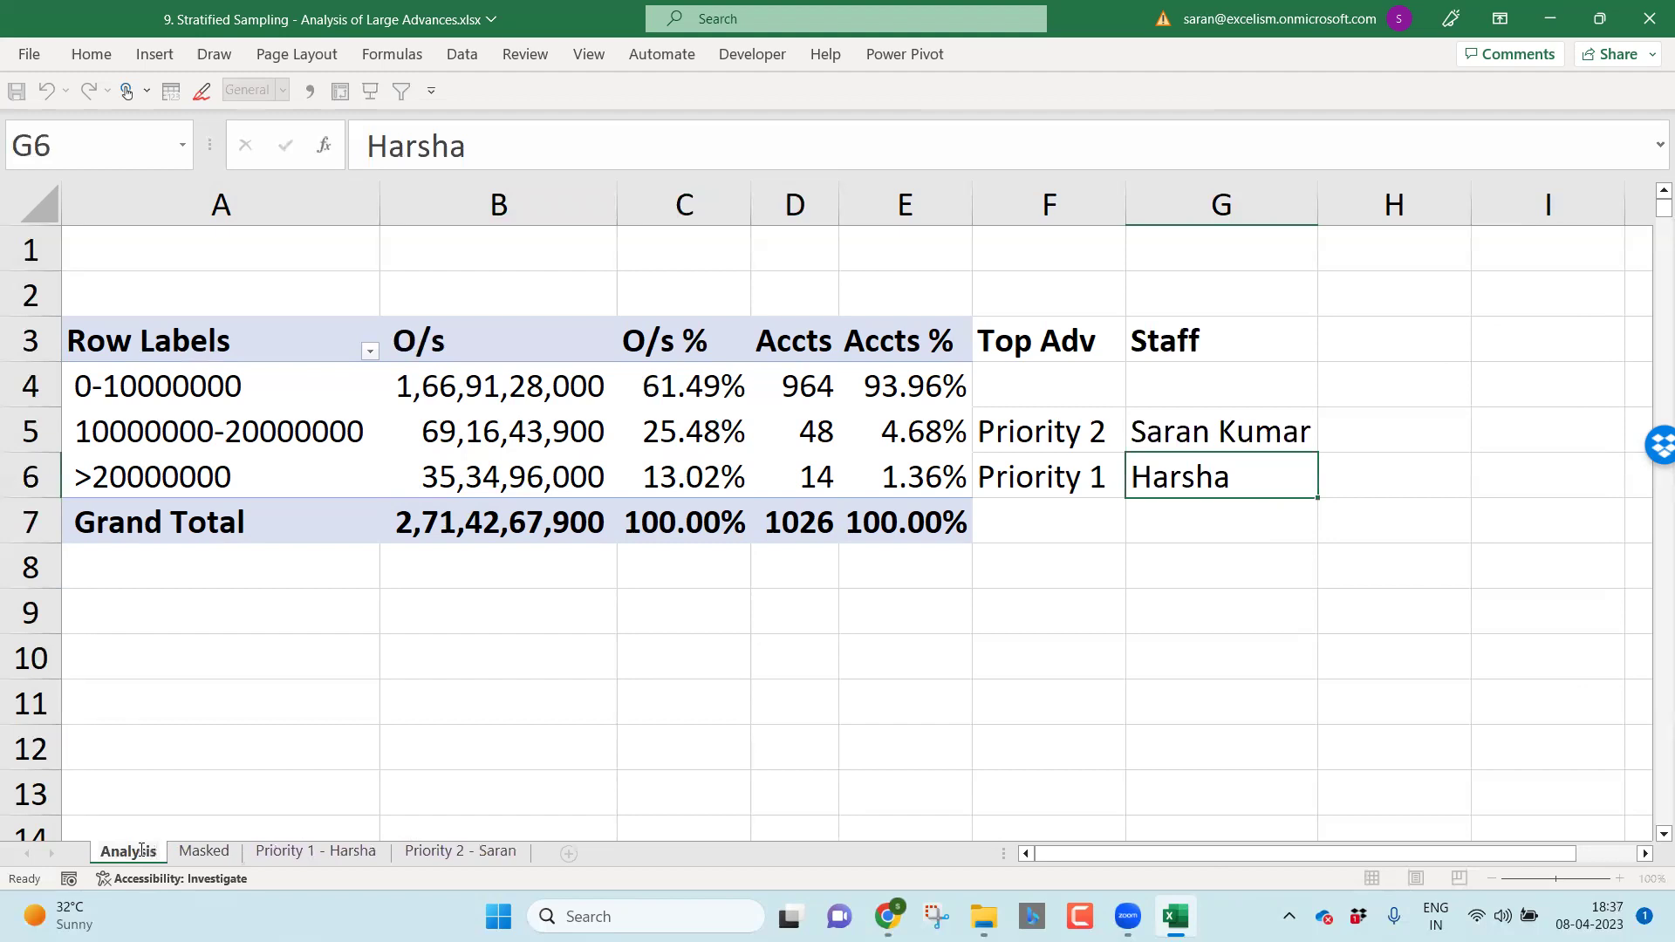
pyautogui.write(' - Strat 1')
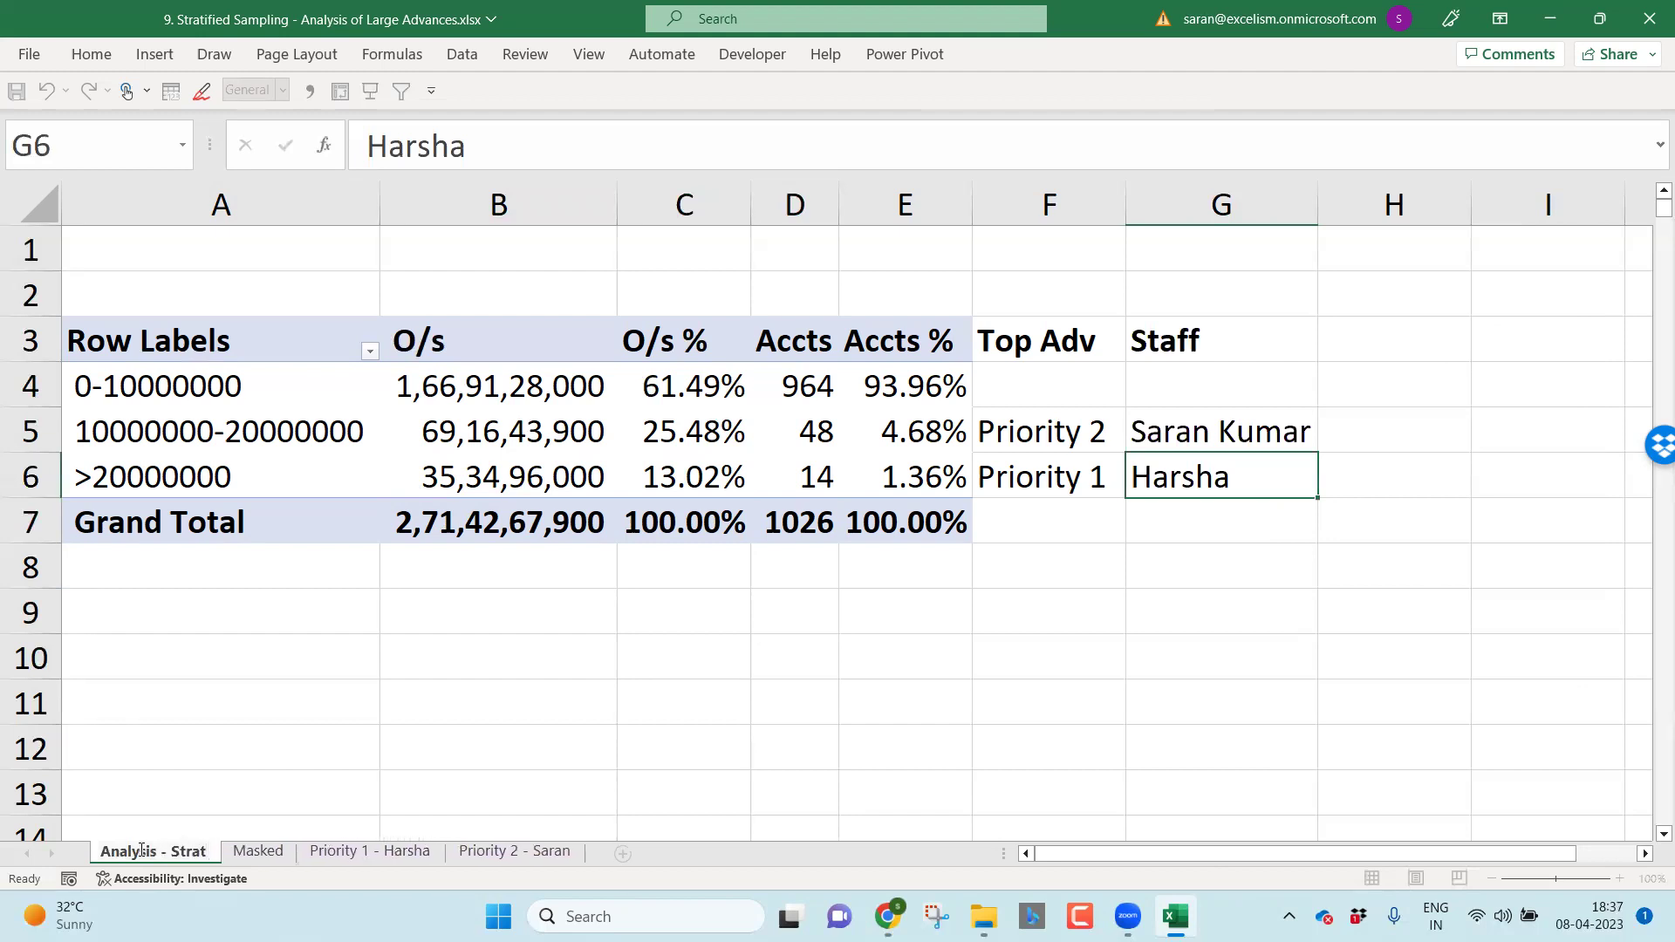
pyautogui.press('Return')
# Step: Move Analysis - Strat 1 after Masked and select the pivot's band rows
pyautogui.moveTo(141, 854); pyautogui.dragTo(307, 796)
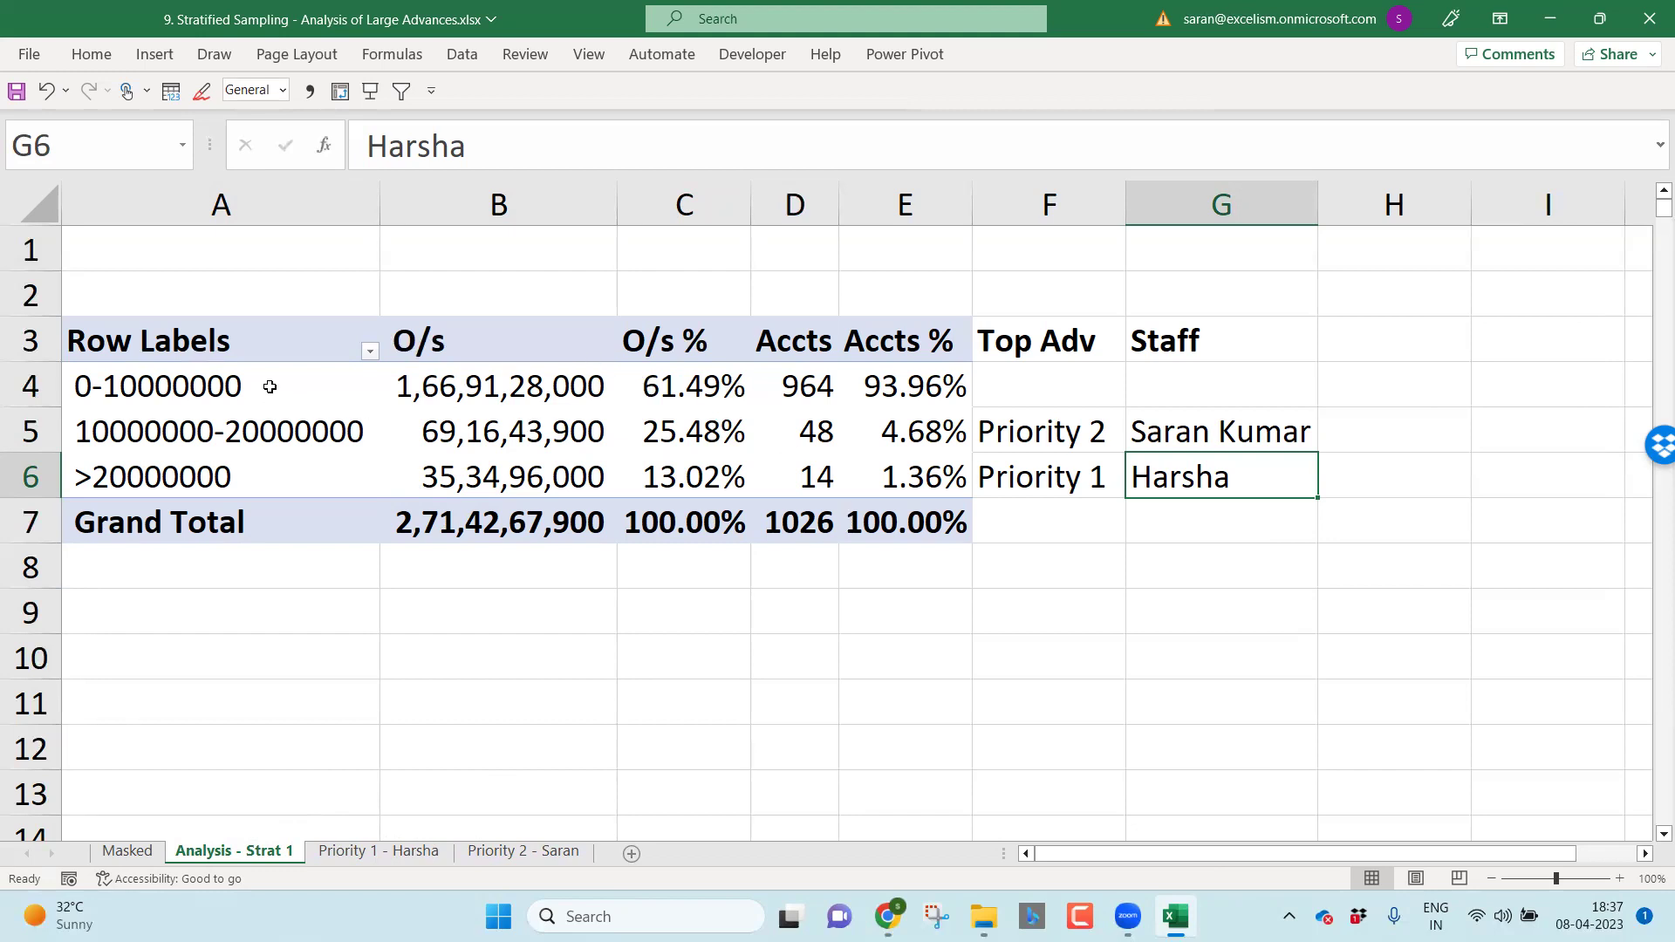
pyautogui.moveTo(266, 384); pyautogui.dragTo(901, 384)
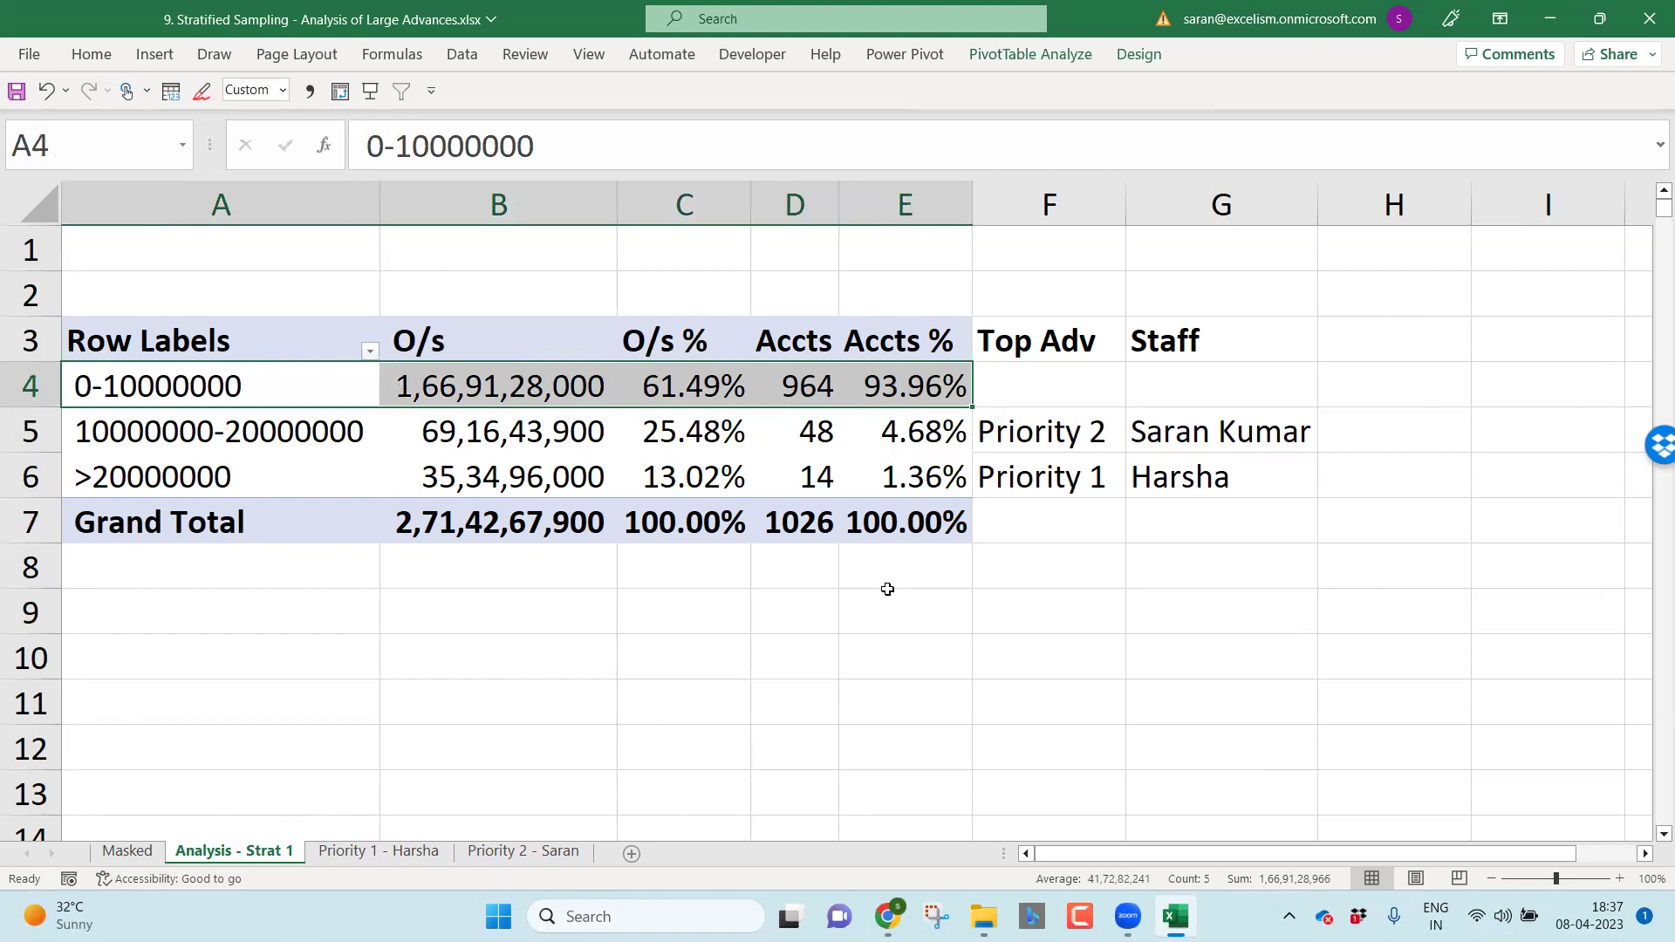
pyautogui.click(306, 435)
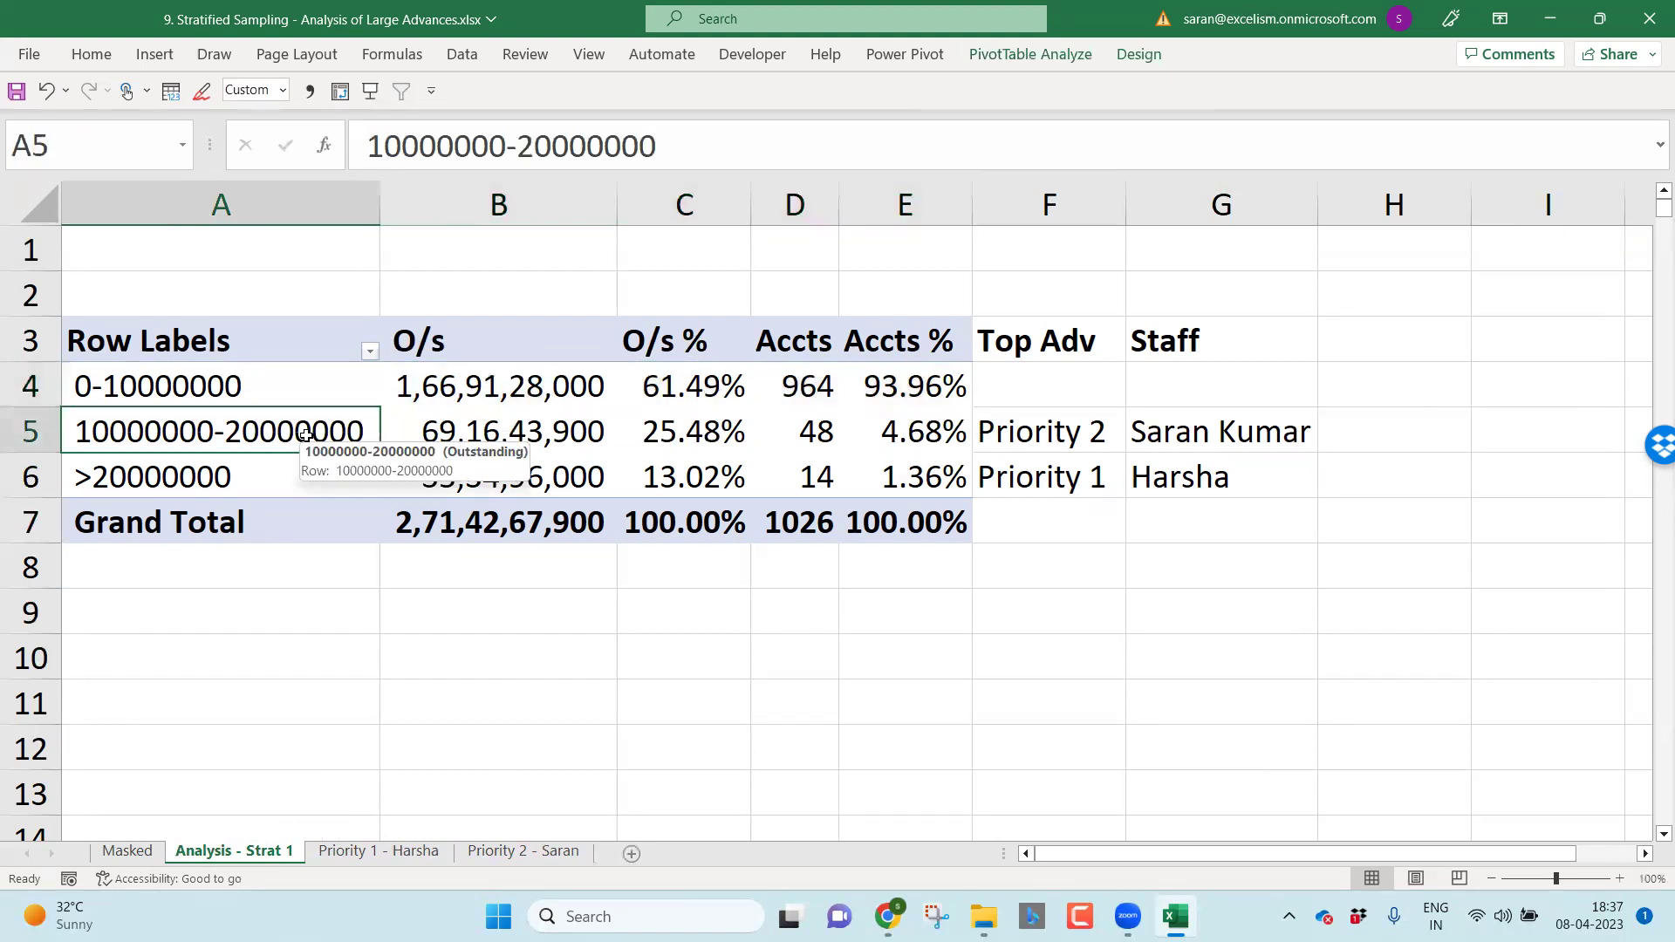
pyautogui.moveTo(306, 434); pyautogui.dragTo(1088, 484)
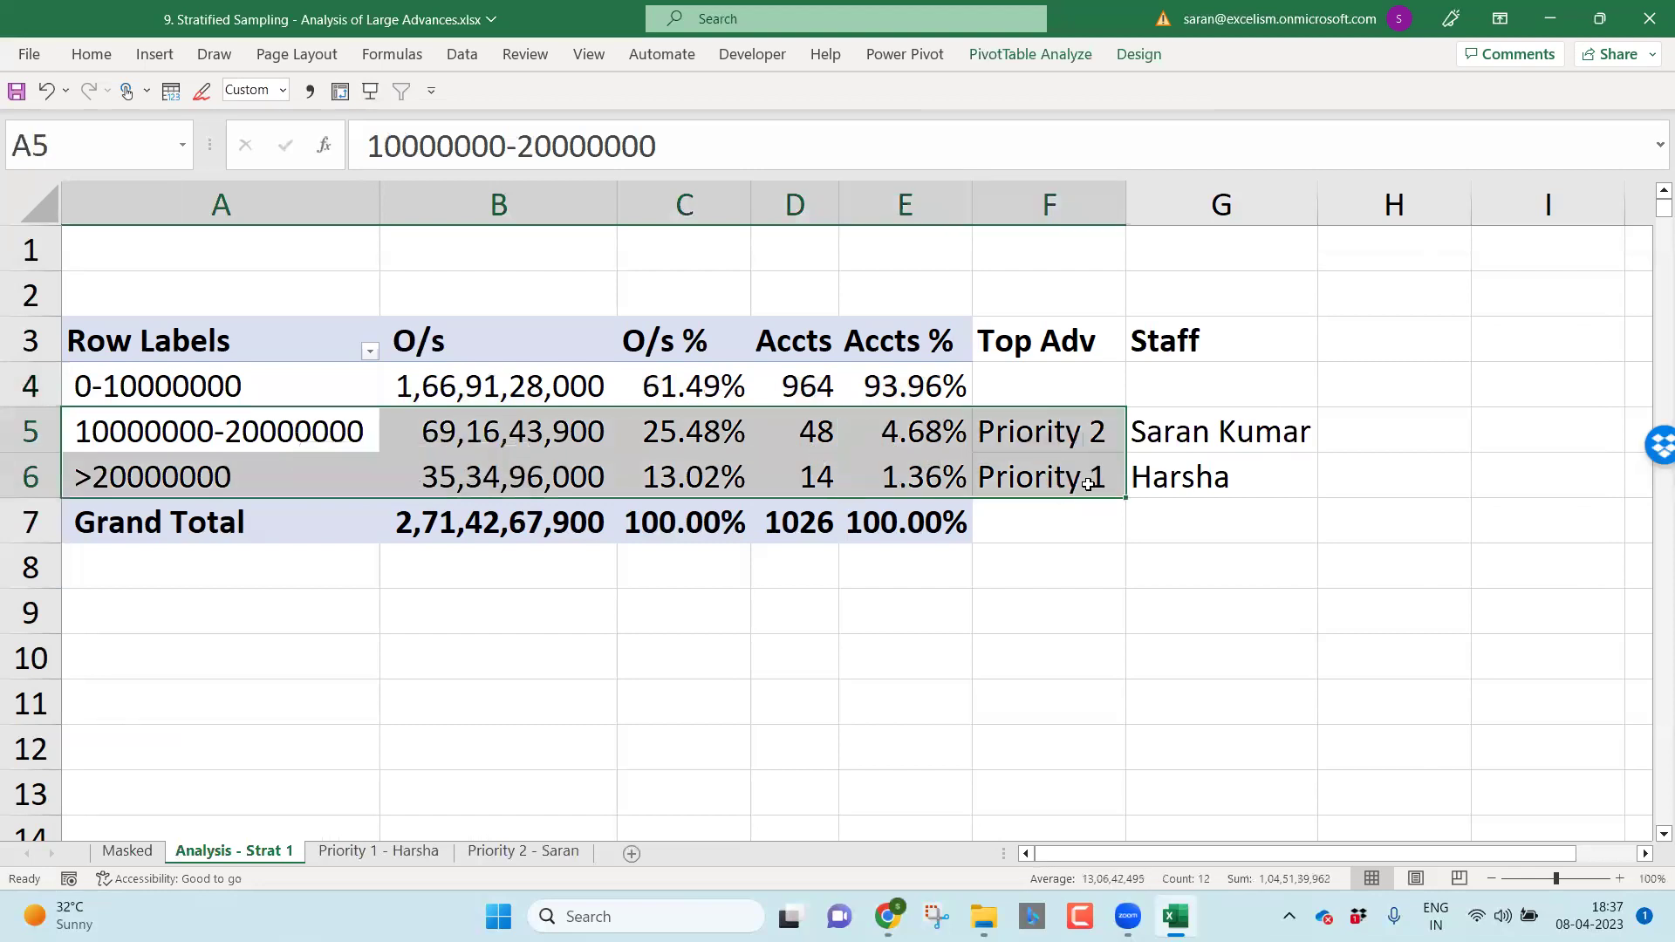
# Step: Review the 48 and 14 account counts with their assigned staff, then the 0-10000000 band row
pyautogui.click(820, 427)
pyautogui.click(1243, 432)
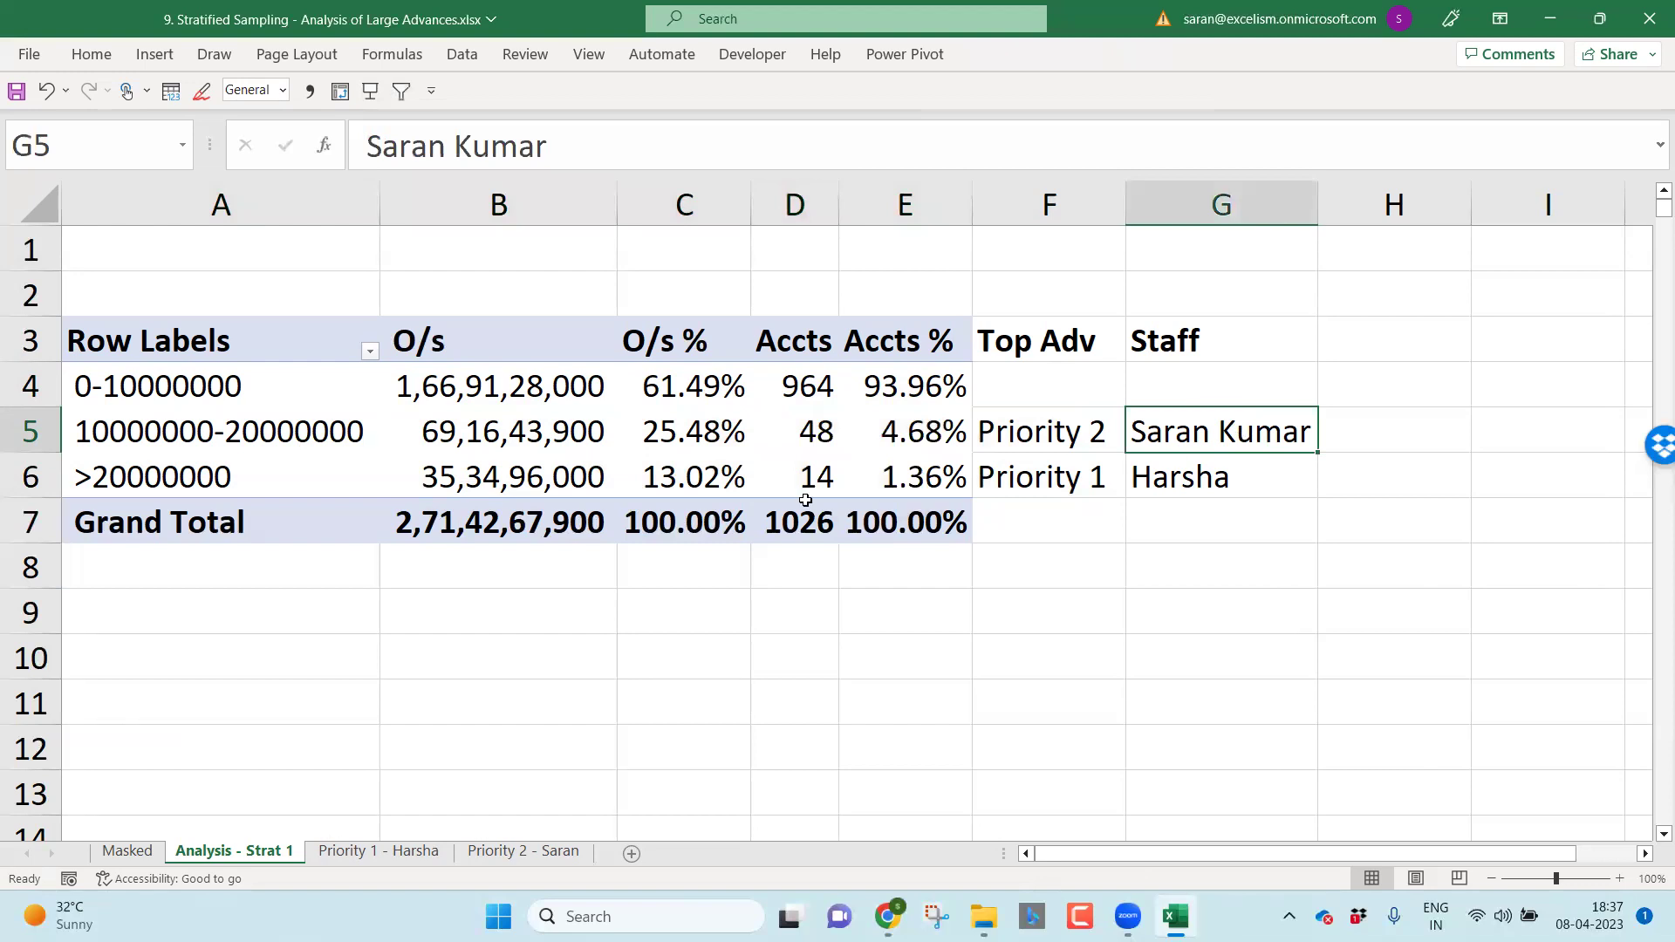
pyautogui.click(811, 462)
pyautogui.click(1257, 472)
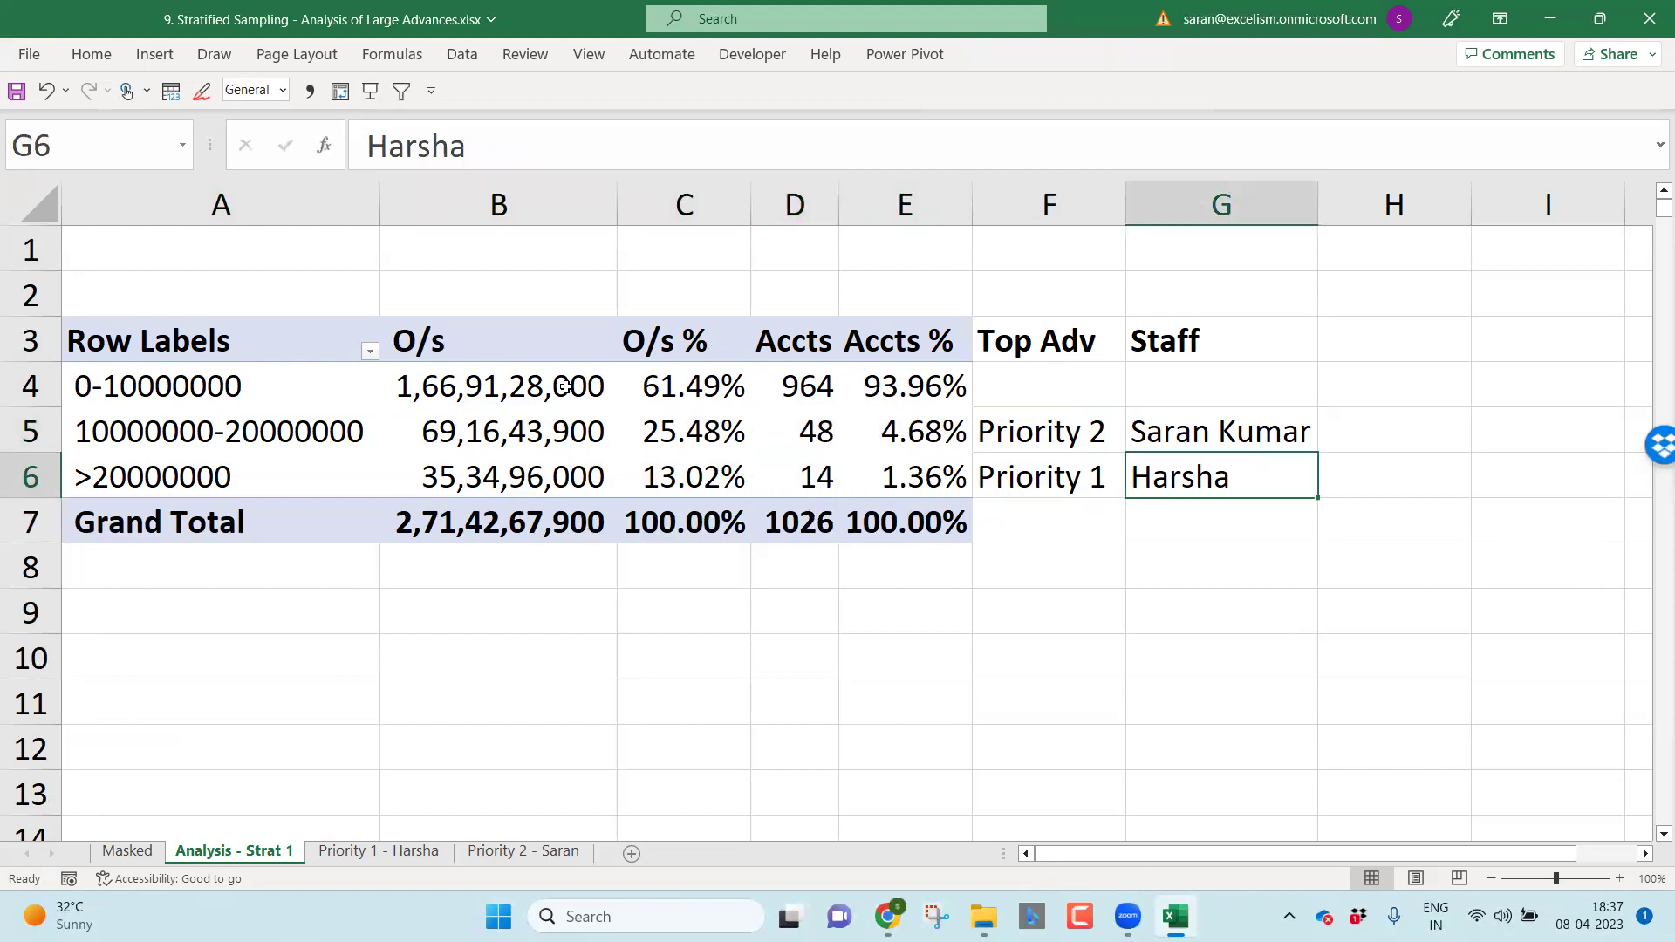
pyautogui.click(268, 390)
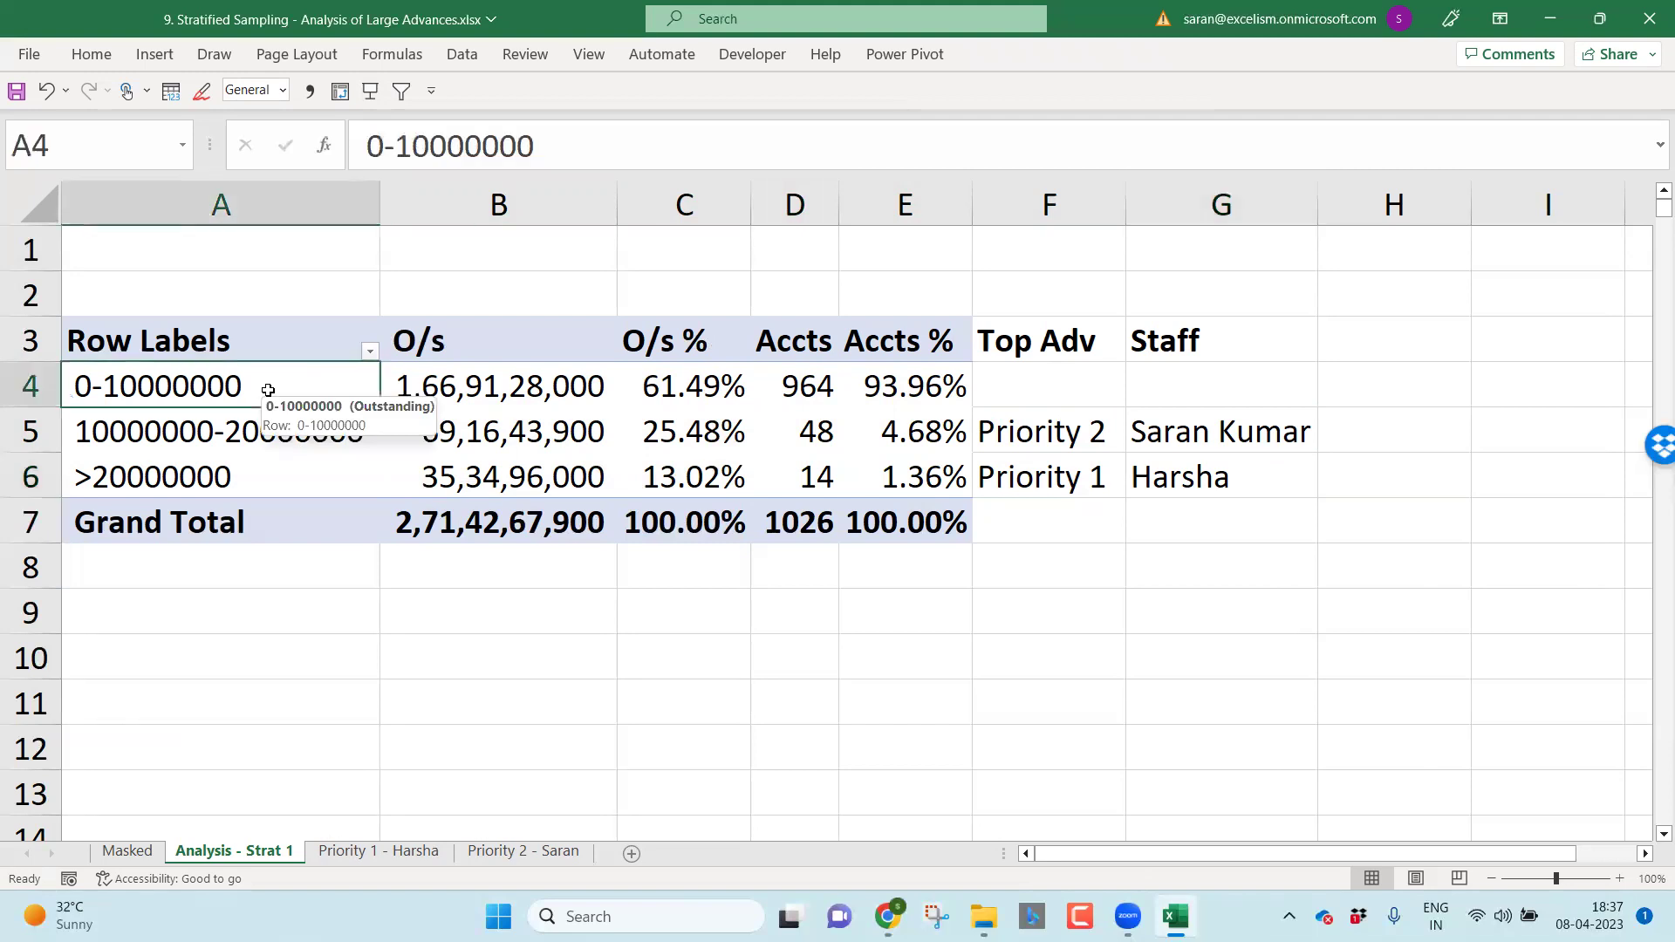
pyautogui.moveTo(268, 390); pyautogui.dragTo(907, 388)
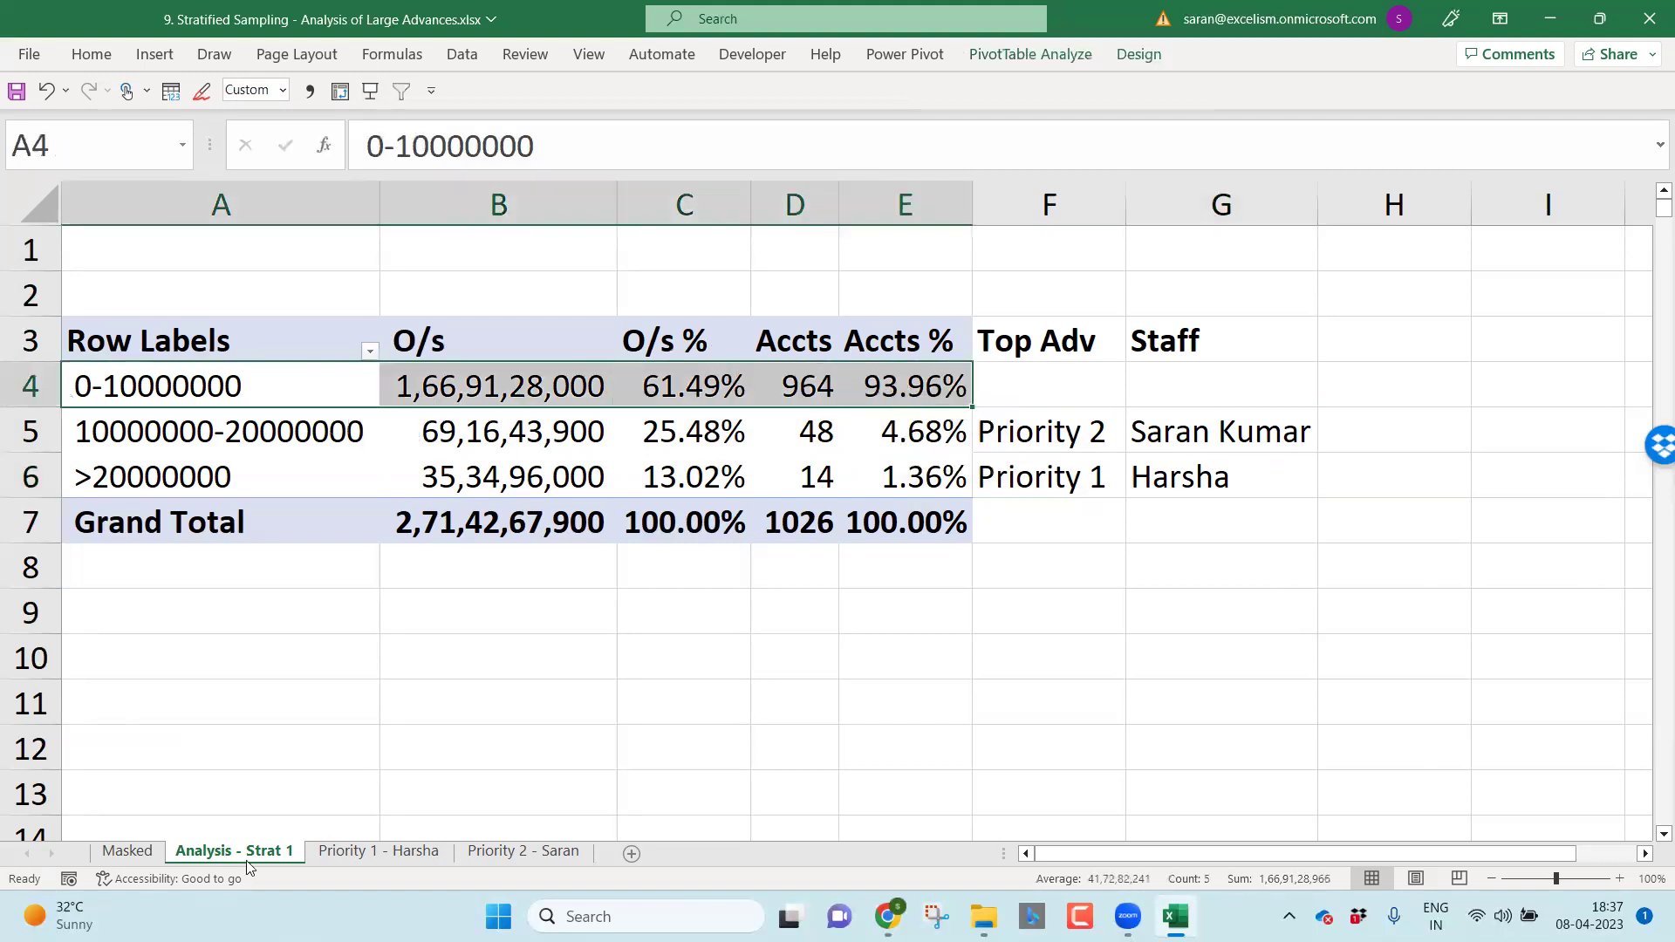
# Step: Select the Masked sheet's Outstanding column and create a new pivot with the Alt+D, P wizard
pyautogui.click(131, 851)
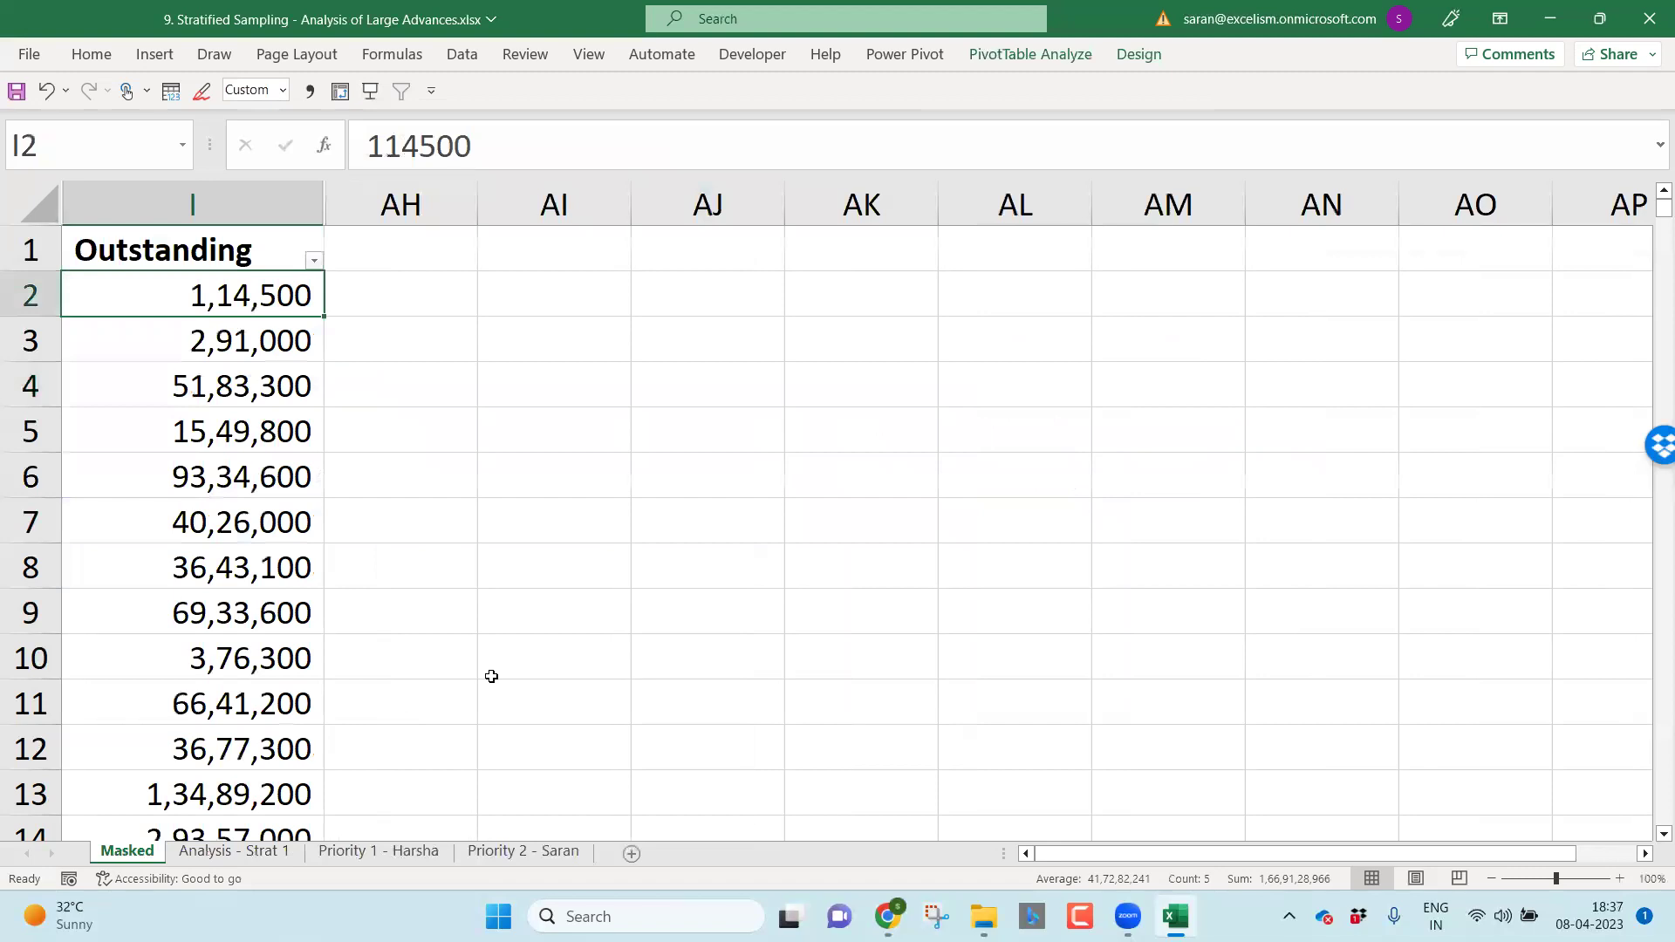
pyautogui.press('Up')
pyautogui.hotkey('ctrl', 'shift', 'Down')
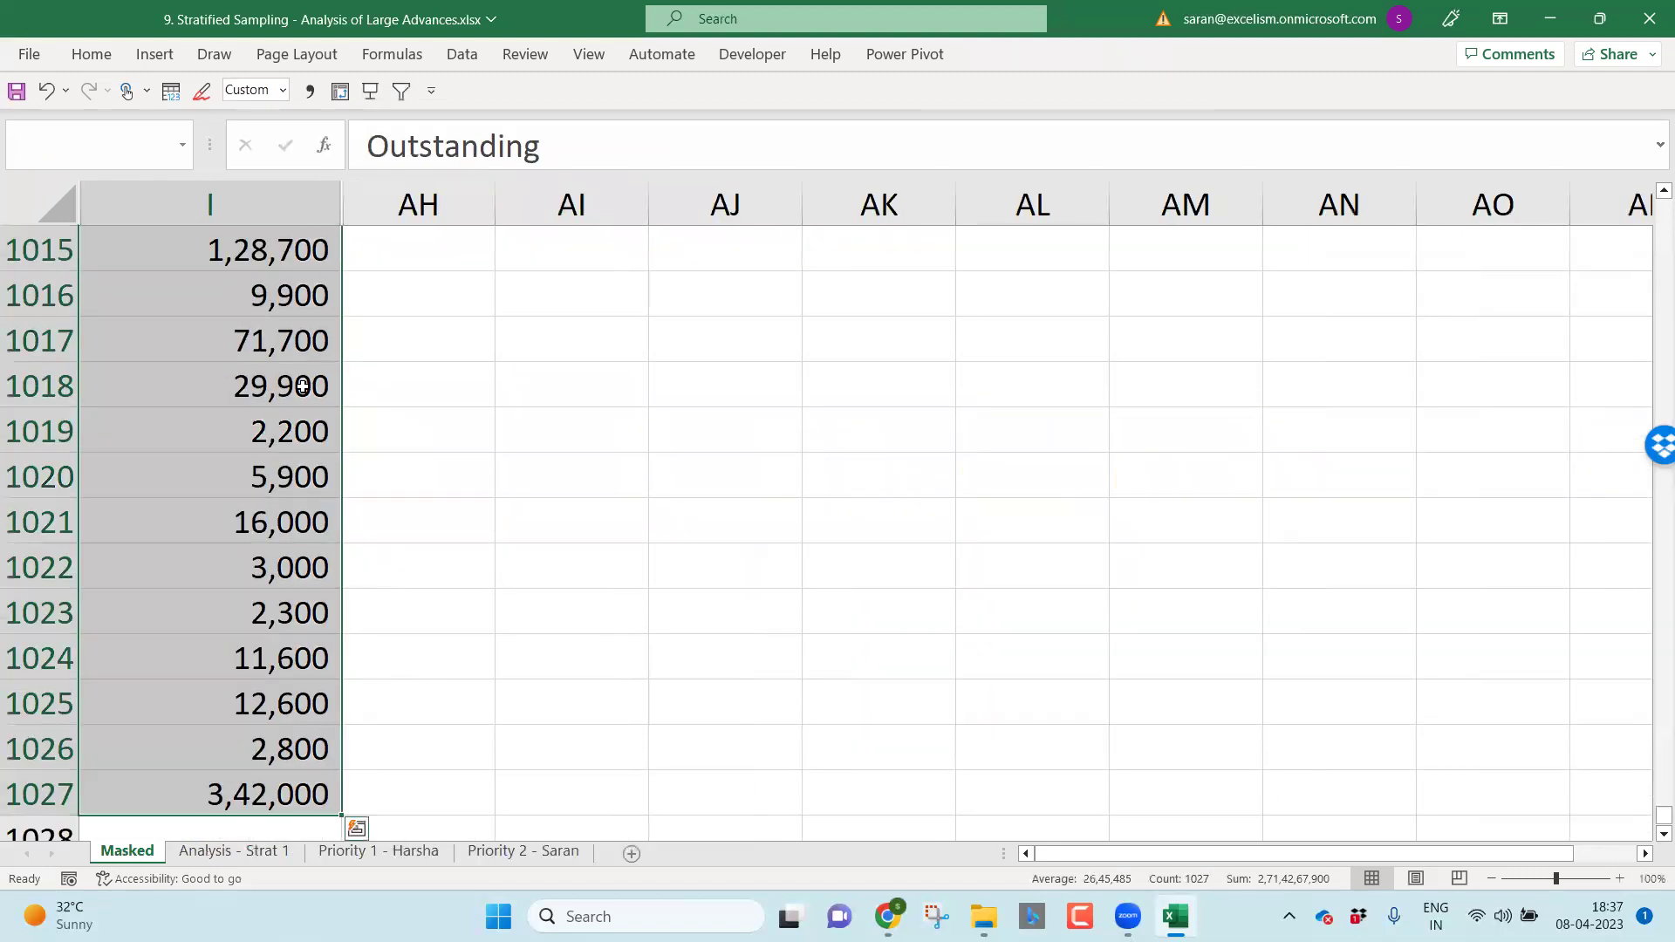
pyautogui.hotkey('alt', 'd')
pyautogui.press('p')
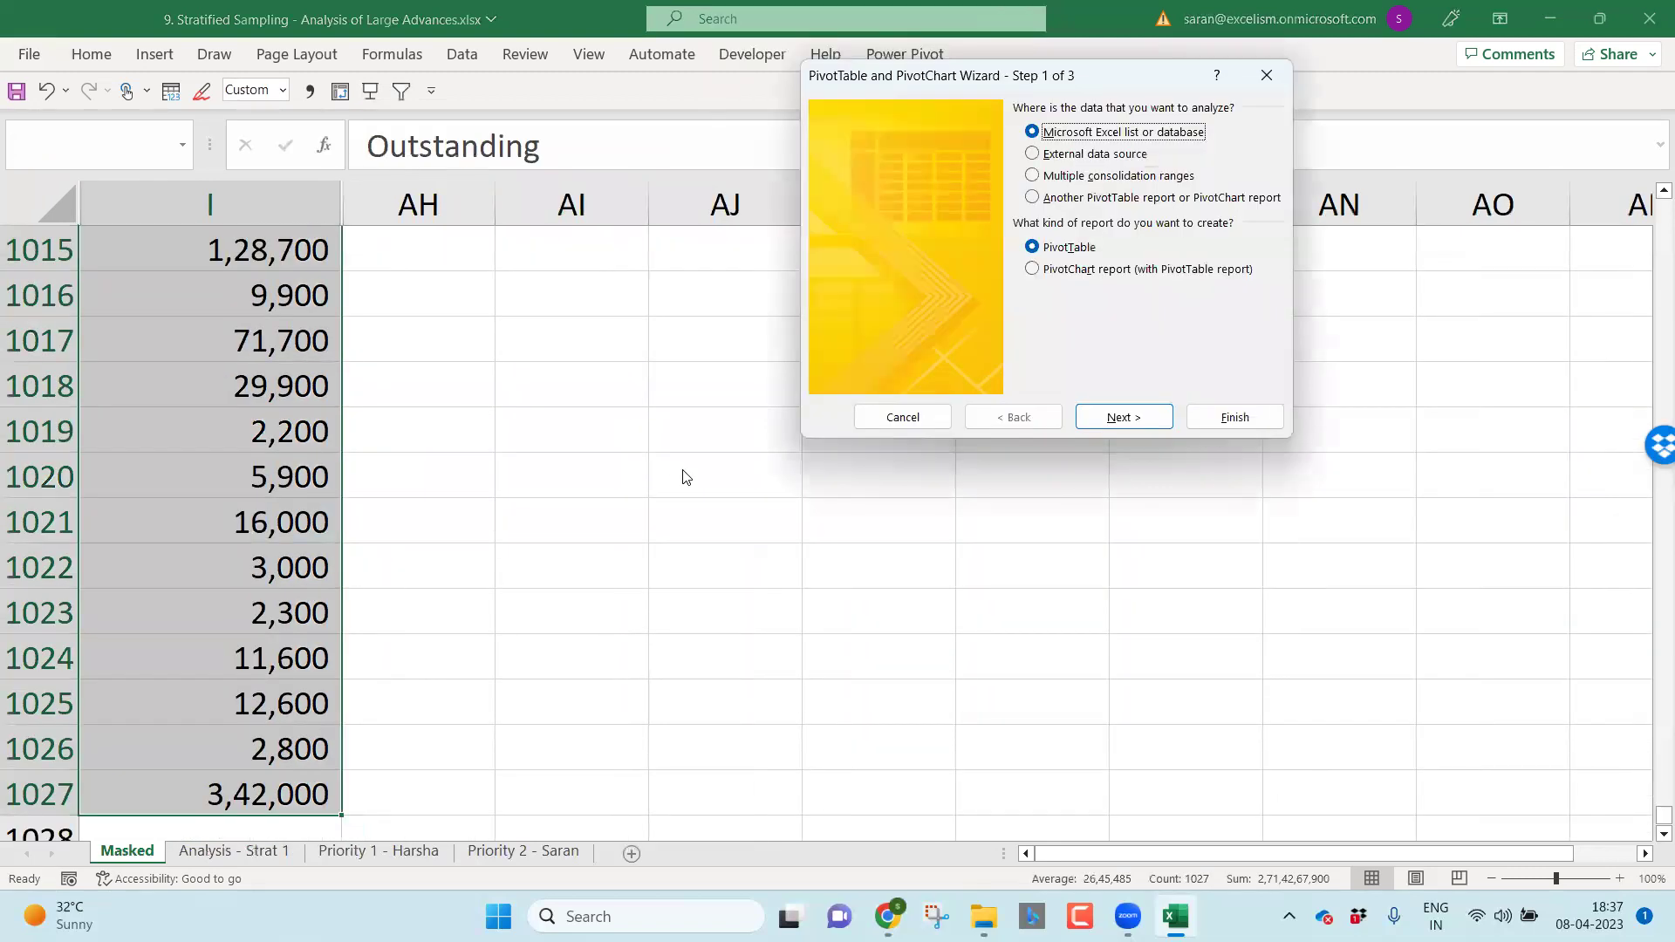
pyautogui.press('Return')
pyautogui.press('Return')
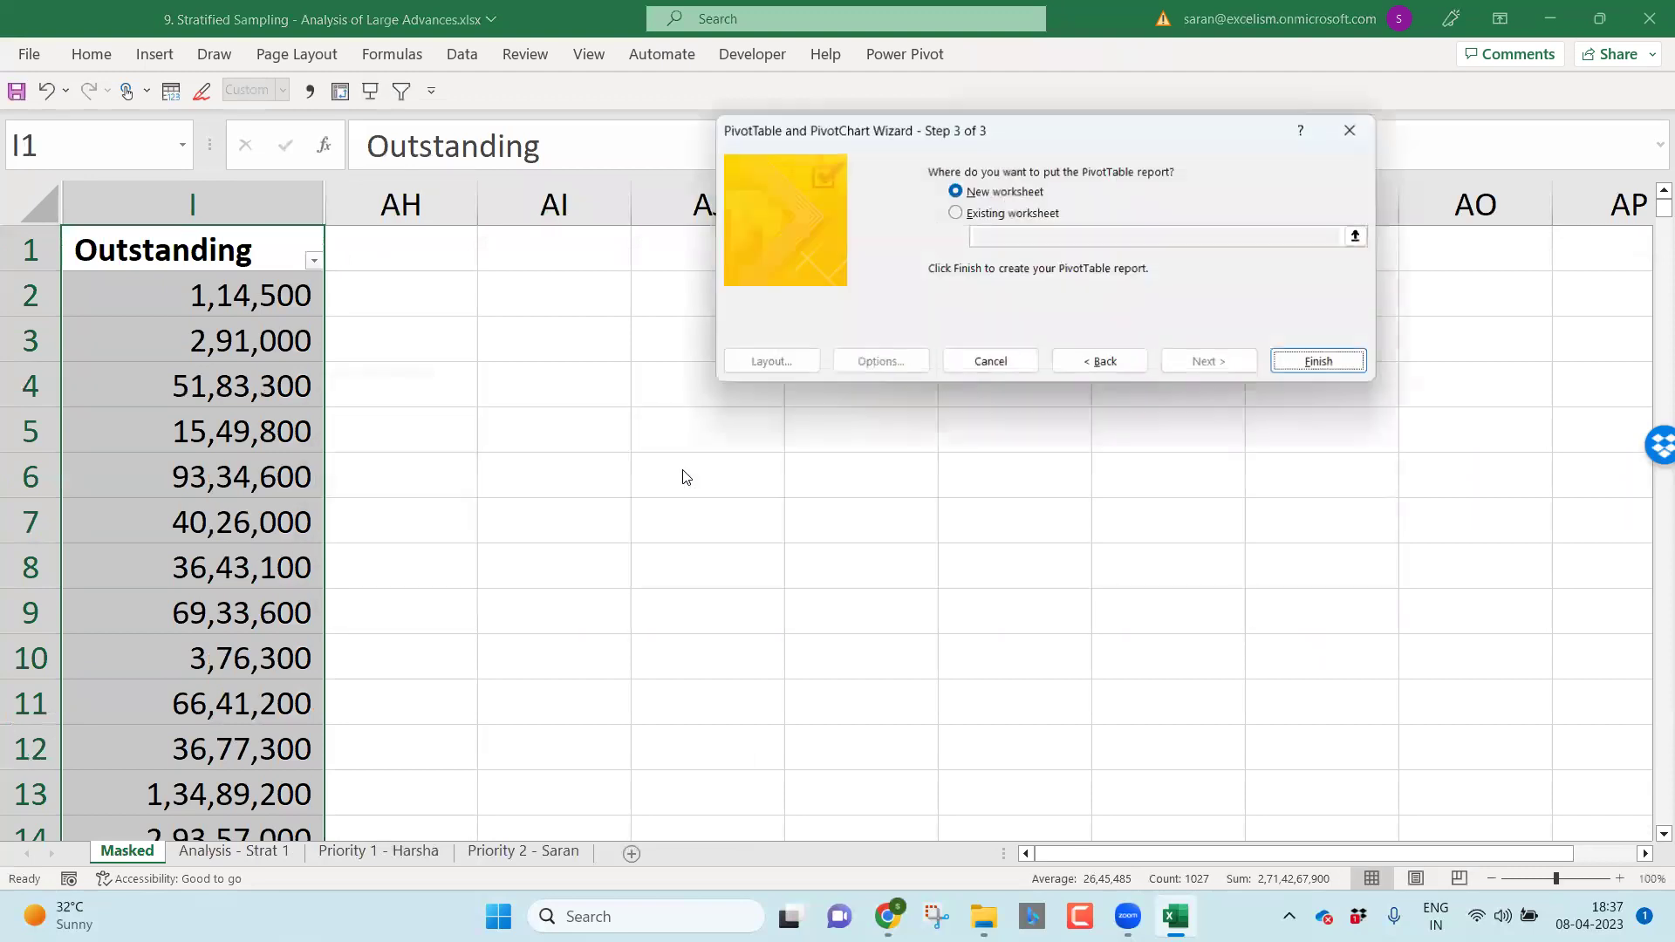
pyautogui.press('Return')
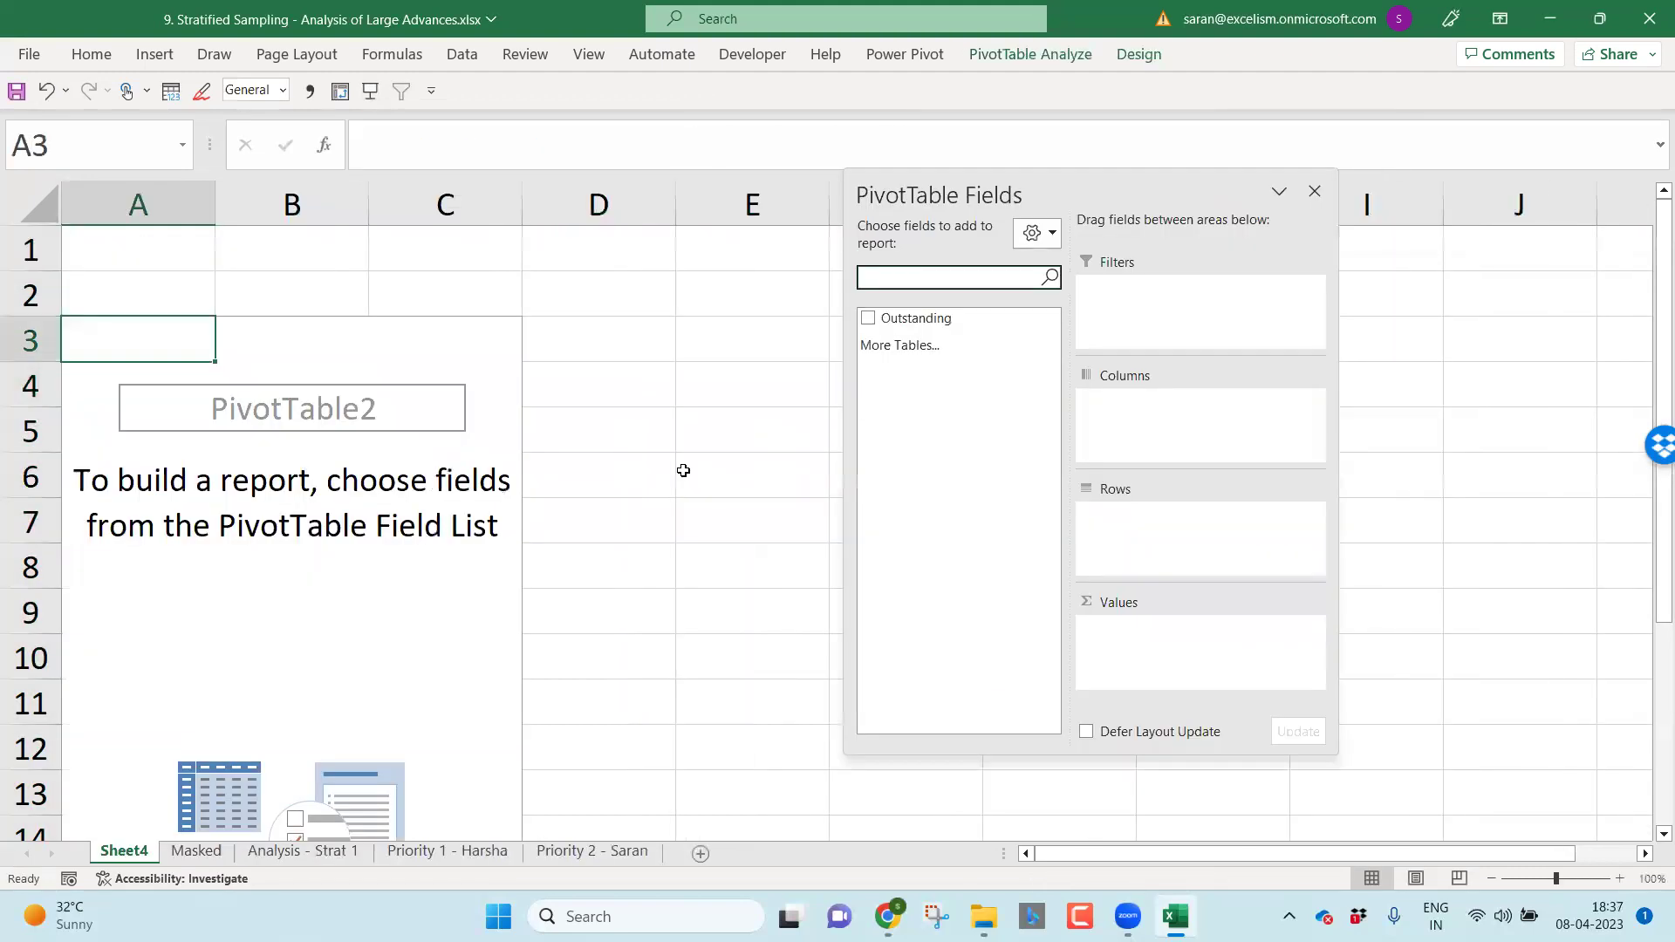
# Step: Put Outstanding in Rows and add it four times as Sum of Outstanding values
pyautogui.moveTo(948, 321); pyautogui.dragTo(1160, 541)
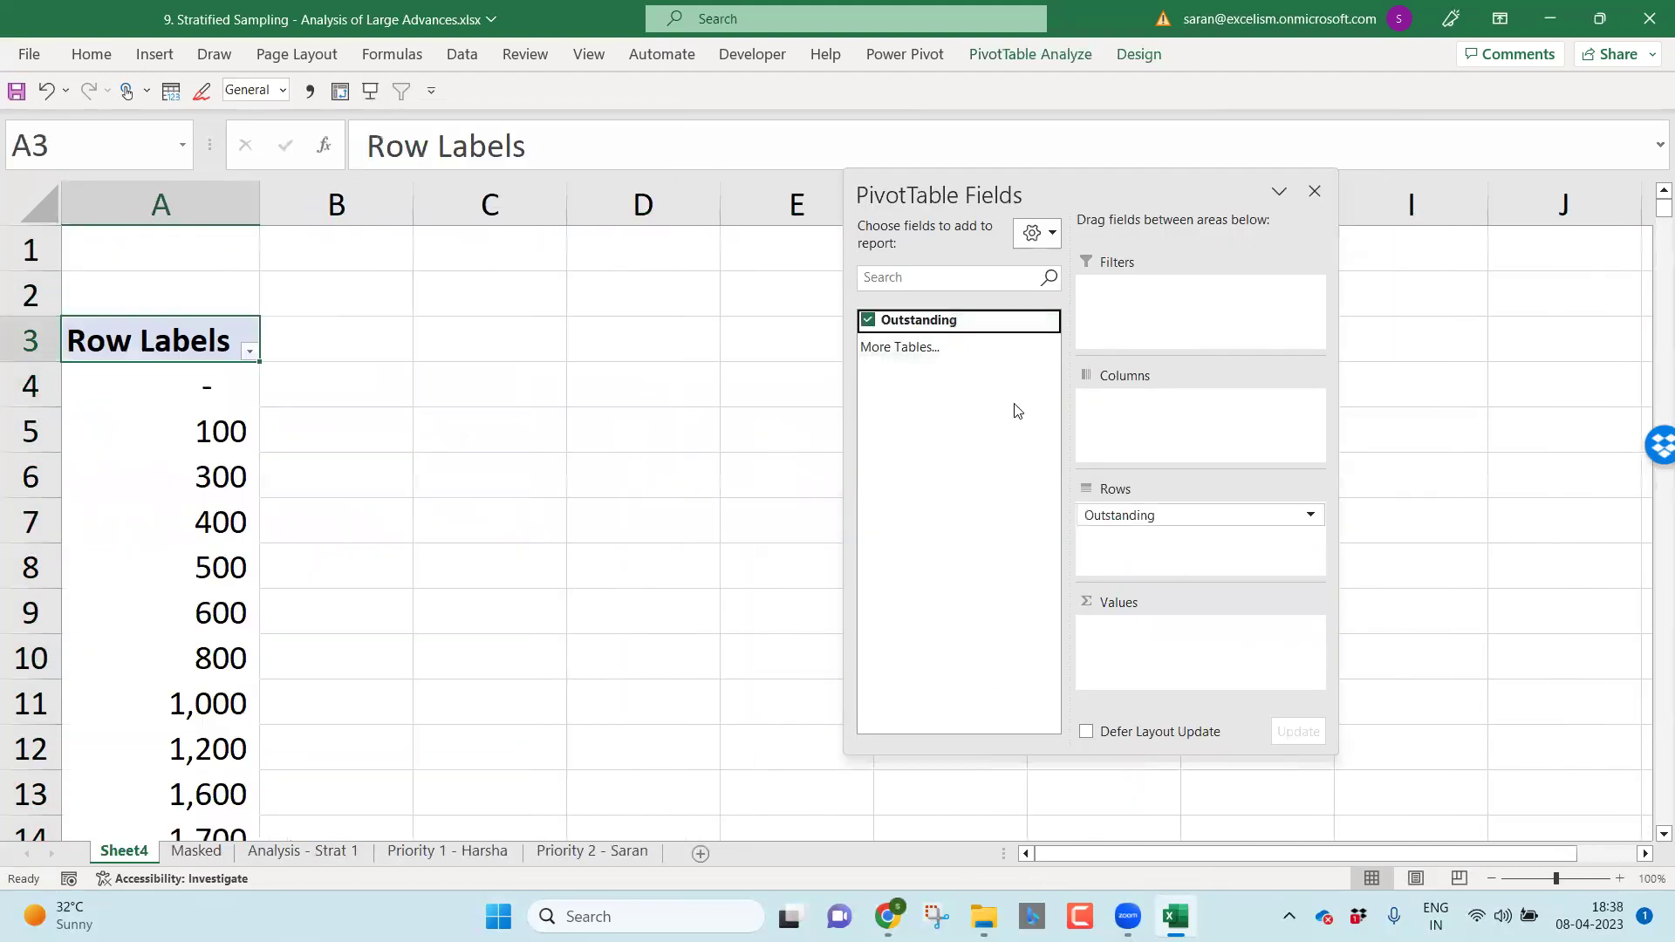
pyautogui.moveTo(968, 325); pyautogui.dragTo(1175, 635)
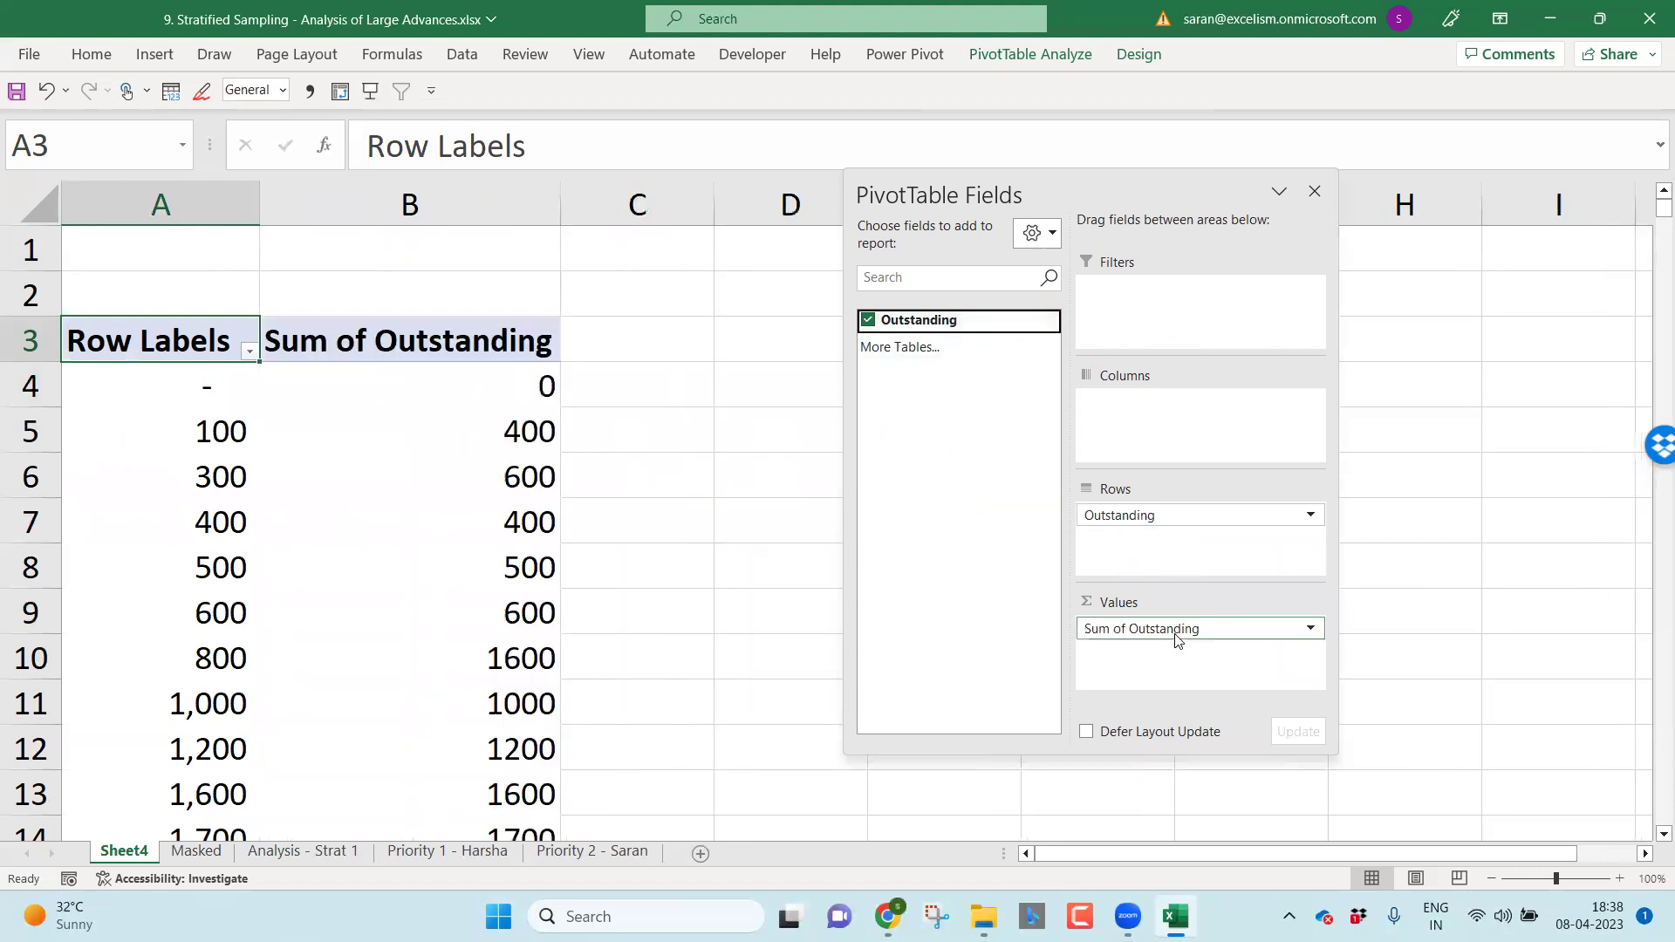
pyautogui.moveTo(994, 323); pyautogui.dragTo(1178, 672)
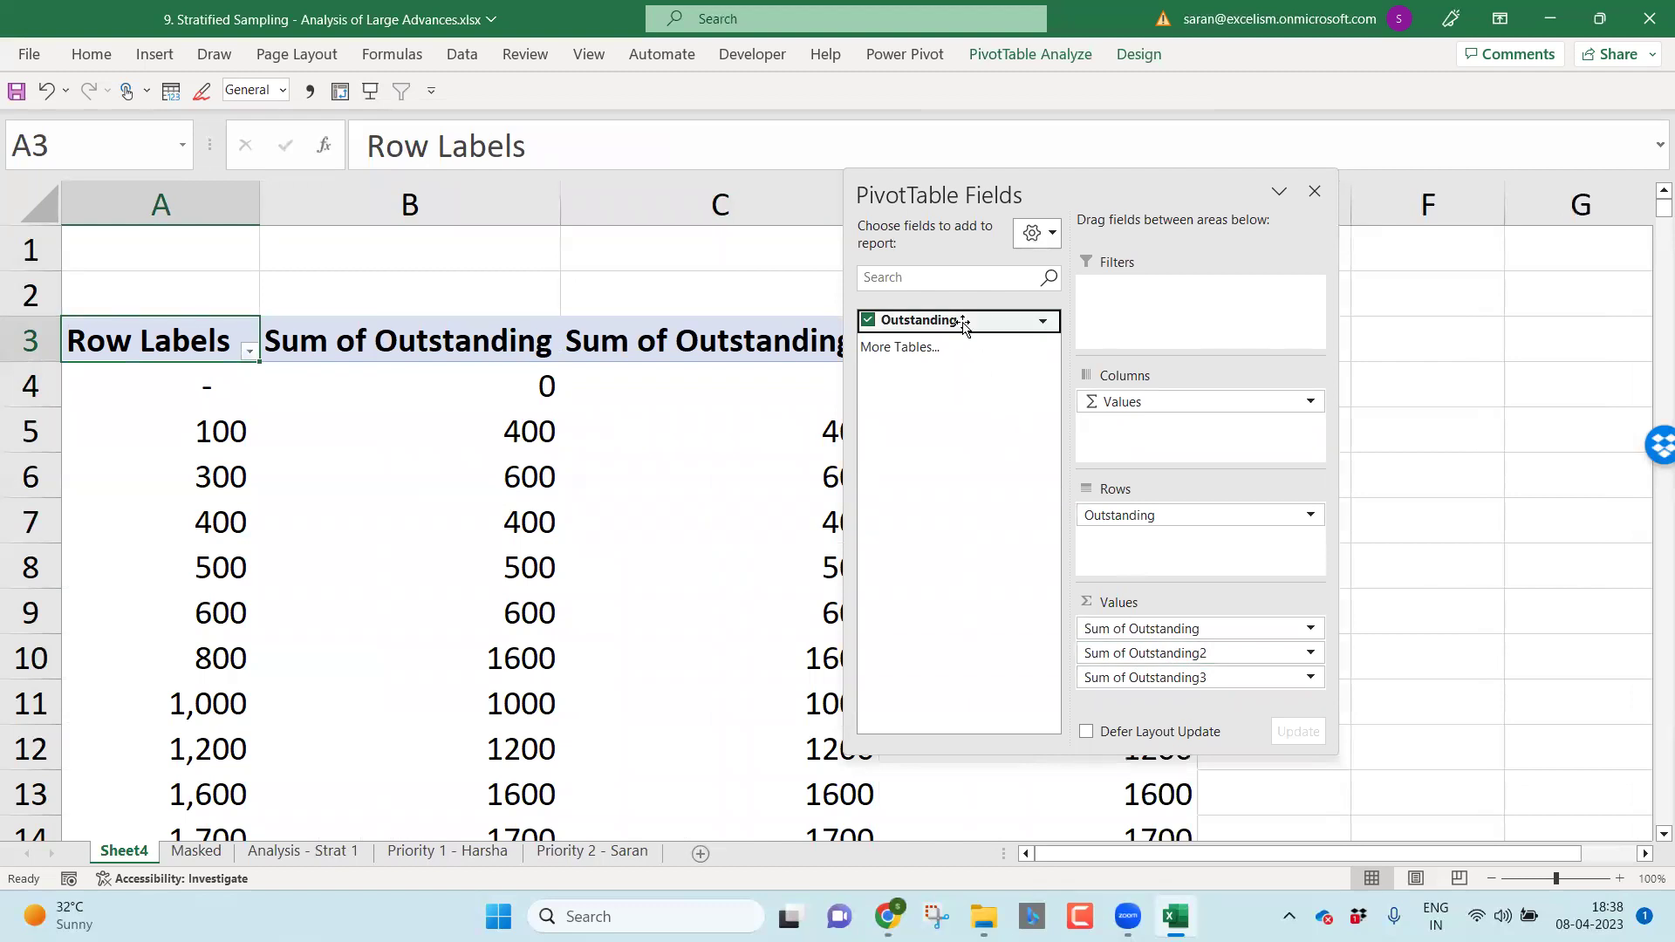
pyautogui.moveTo(963, 324); pyautogui.dragTo(1248, 661)
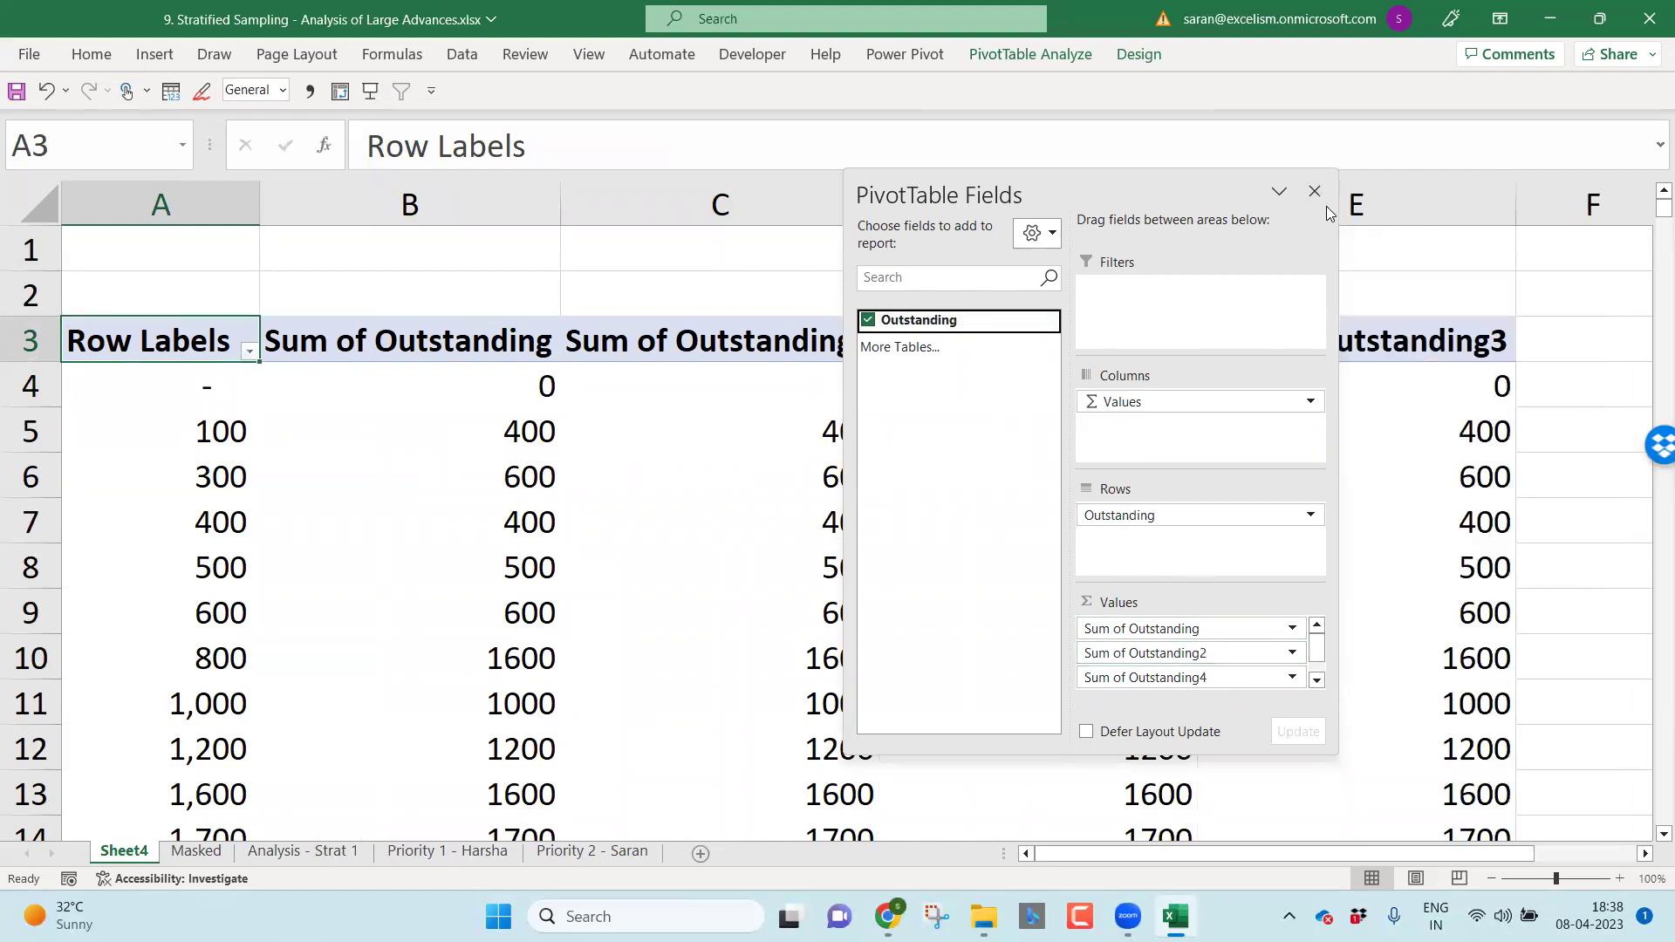
pyautogui.click(1314, 191)
# Step: Group the Outstanding row labels into bands of 10000000
pyautogui.rightClick(200, 477)
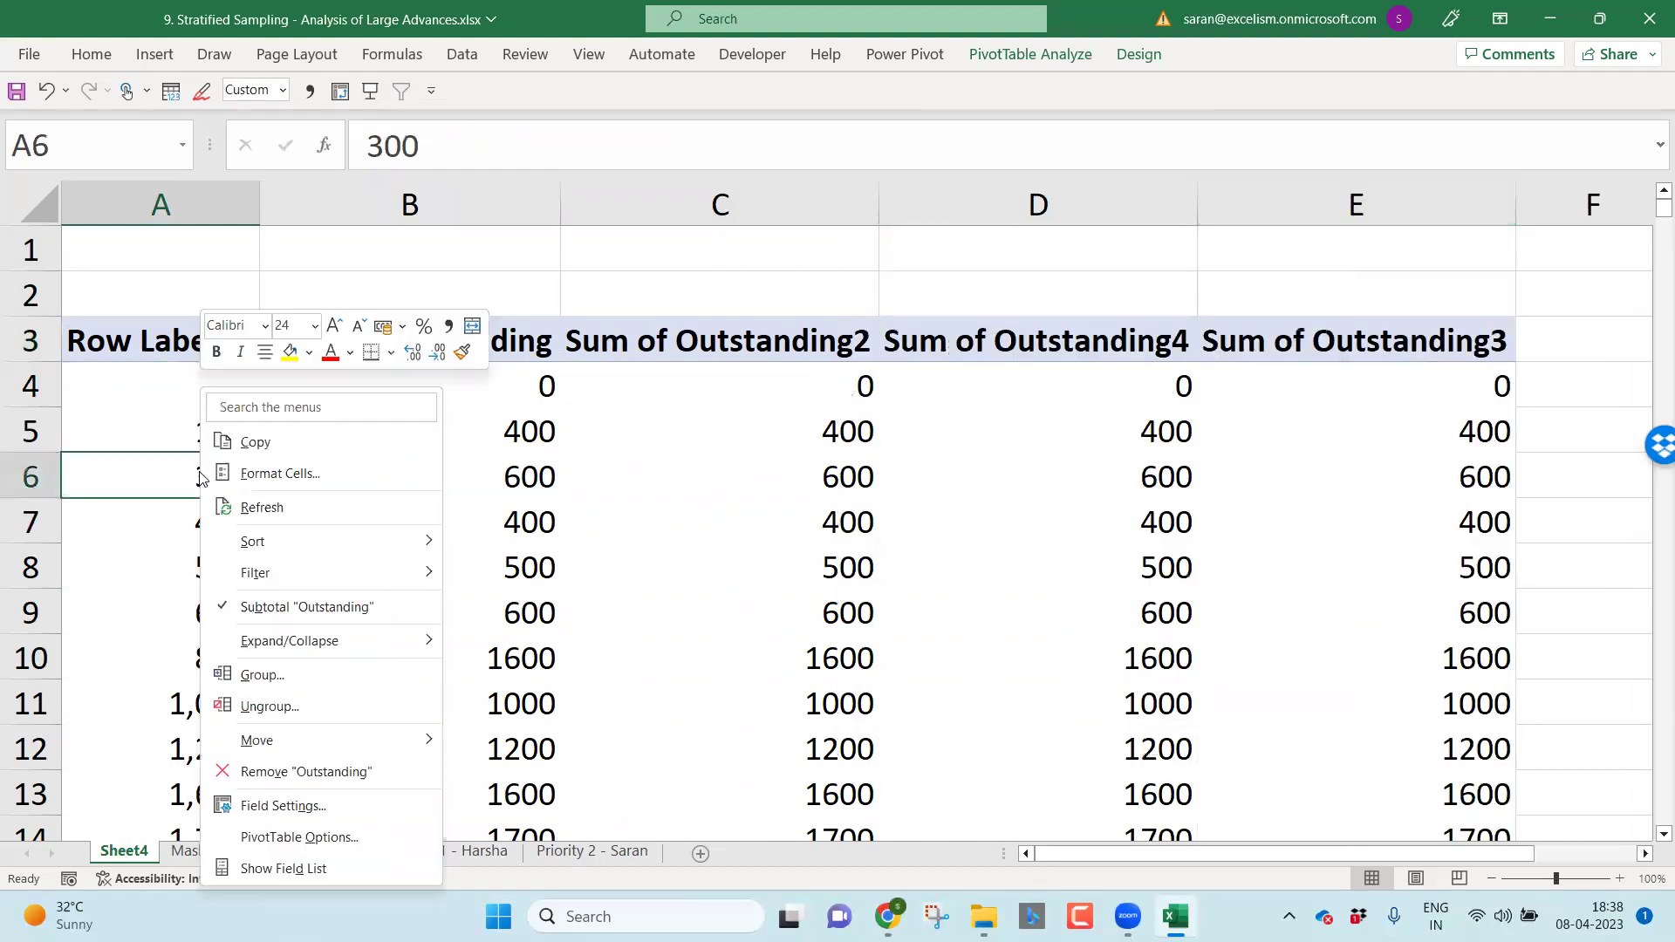
pyautogui.click(338, 679)
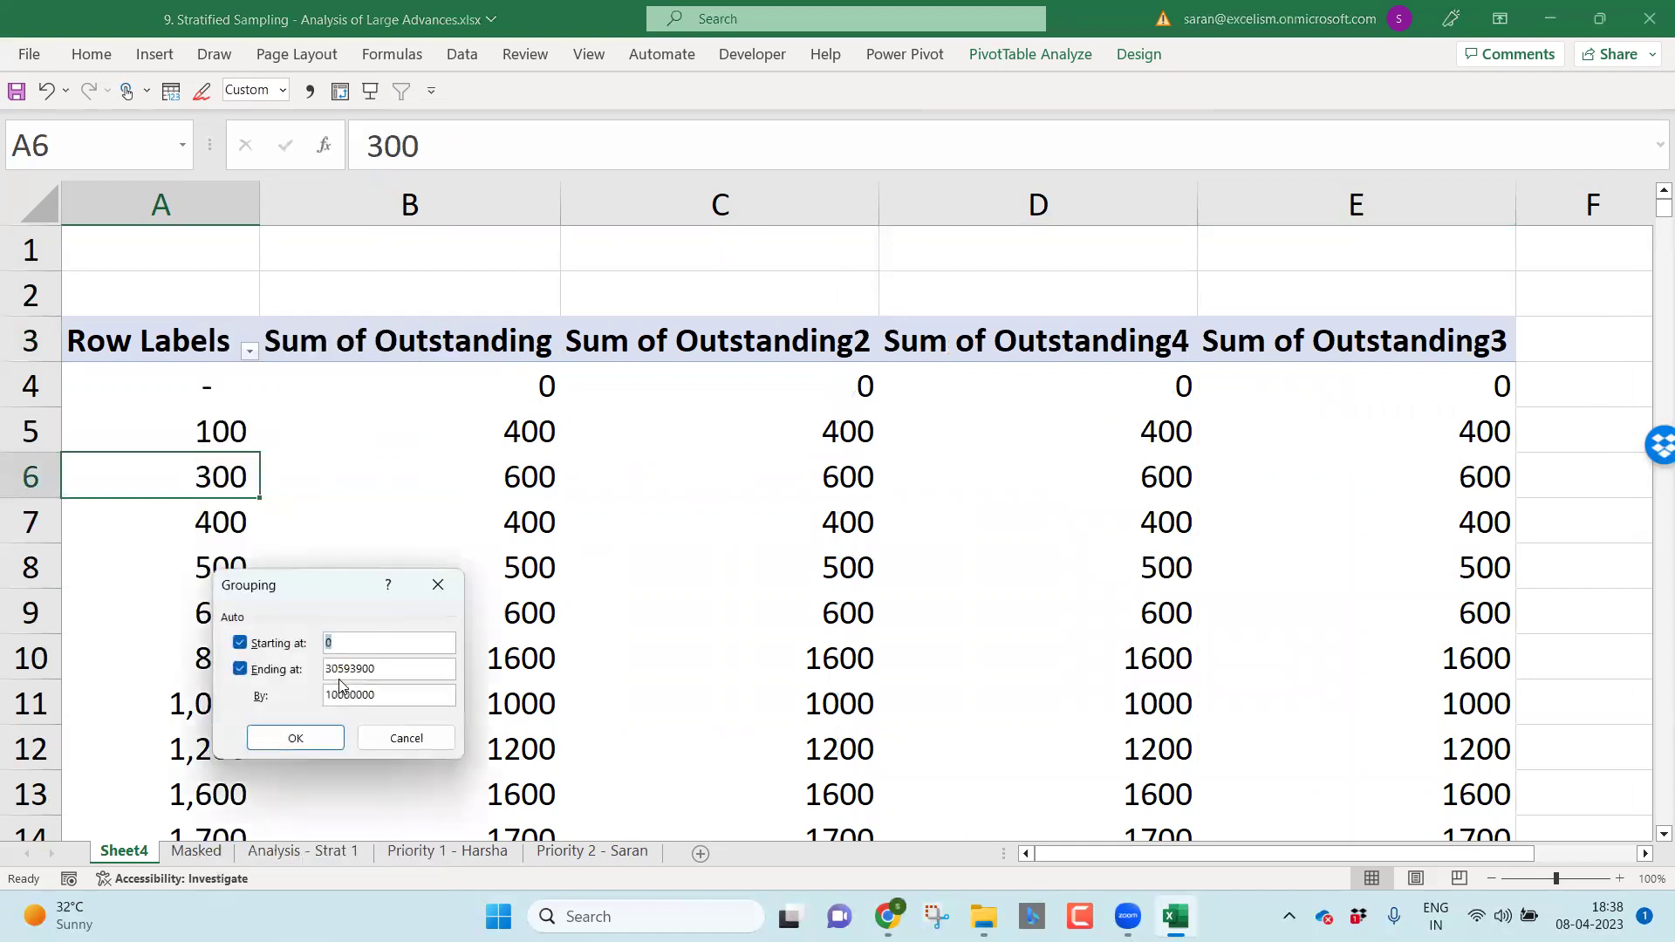
pyautogui.click(330, 746)
# Step: Format column B amounts with Comma Style and no decimals
pyautogui.click(534, 206)
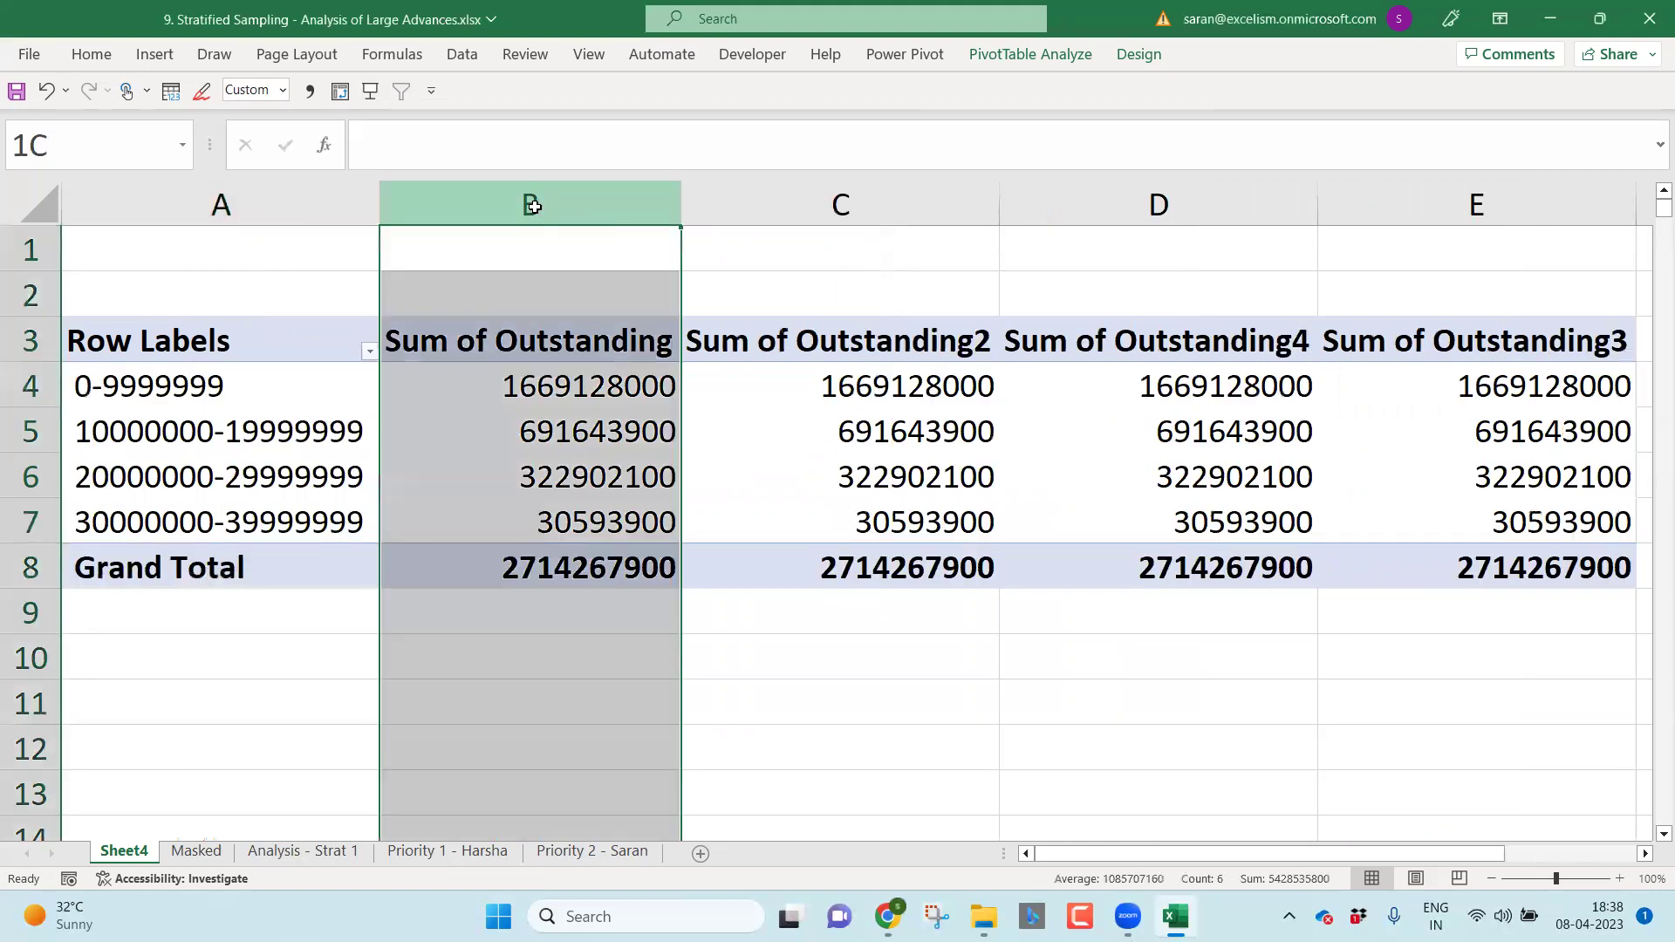
pyautogui.click(91, 54)
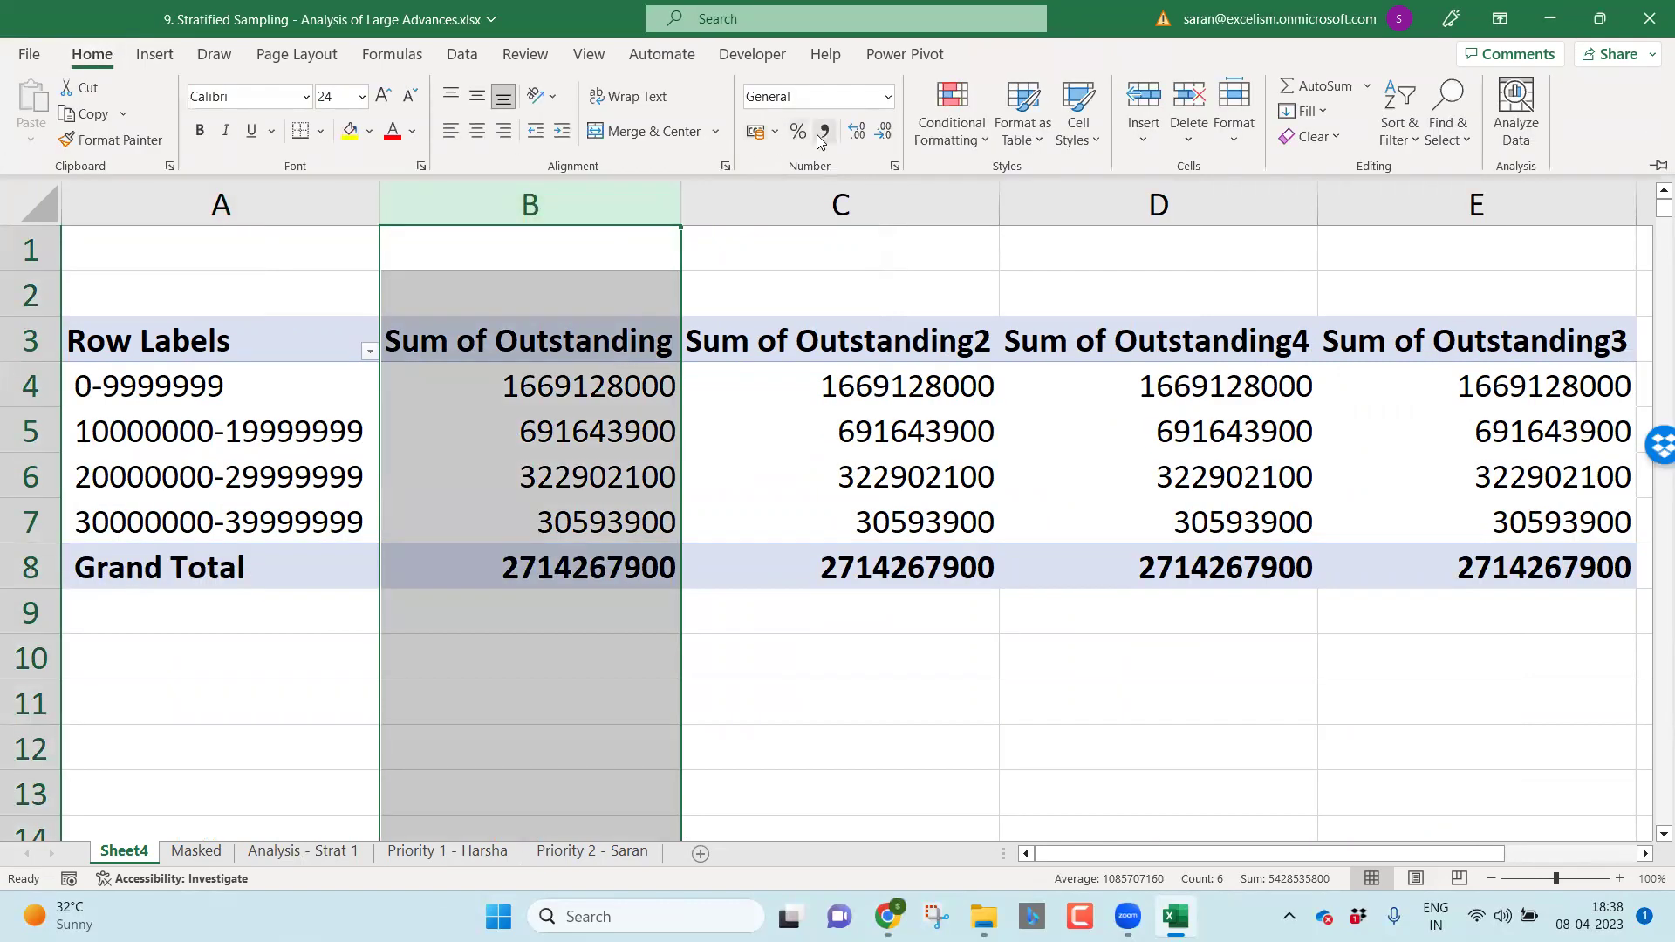
pyautogui.click(823, 133)
pyautogui.click(882, 131)
pyautogui.click(882, 131)
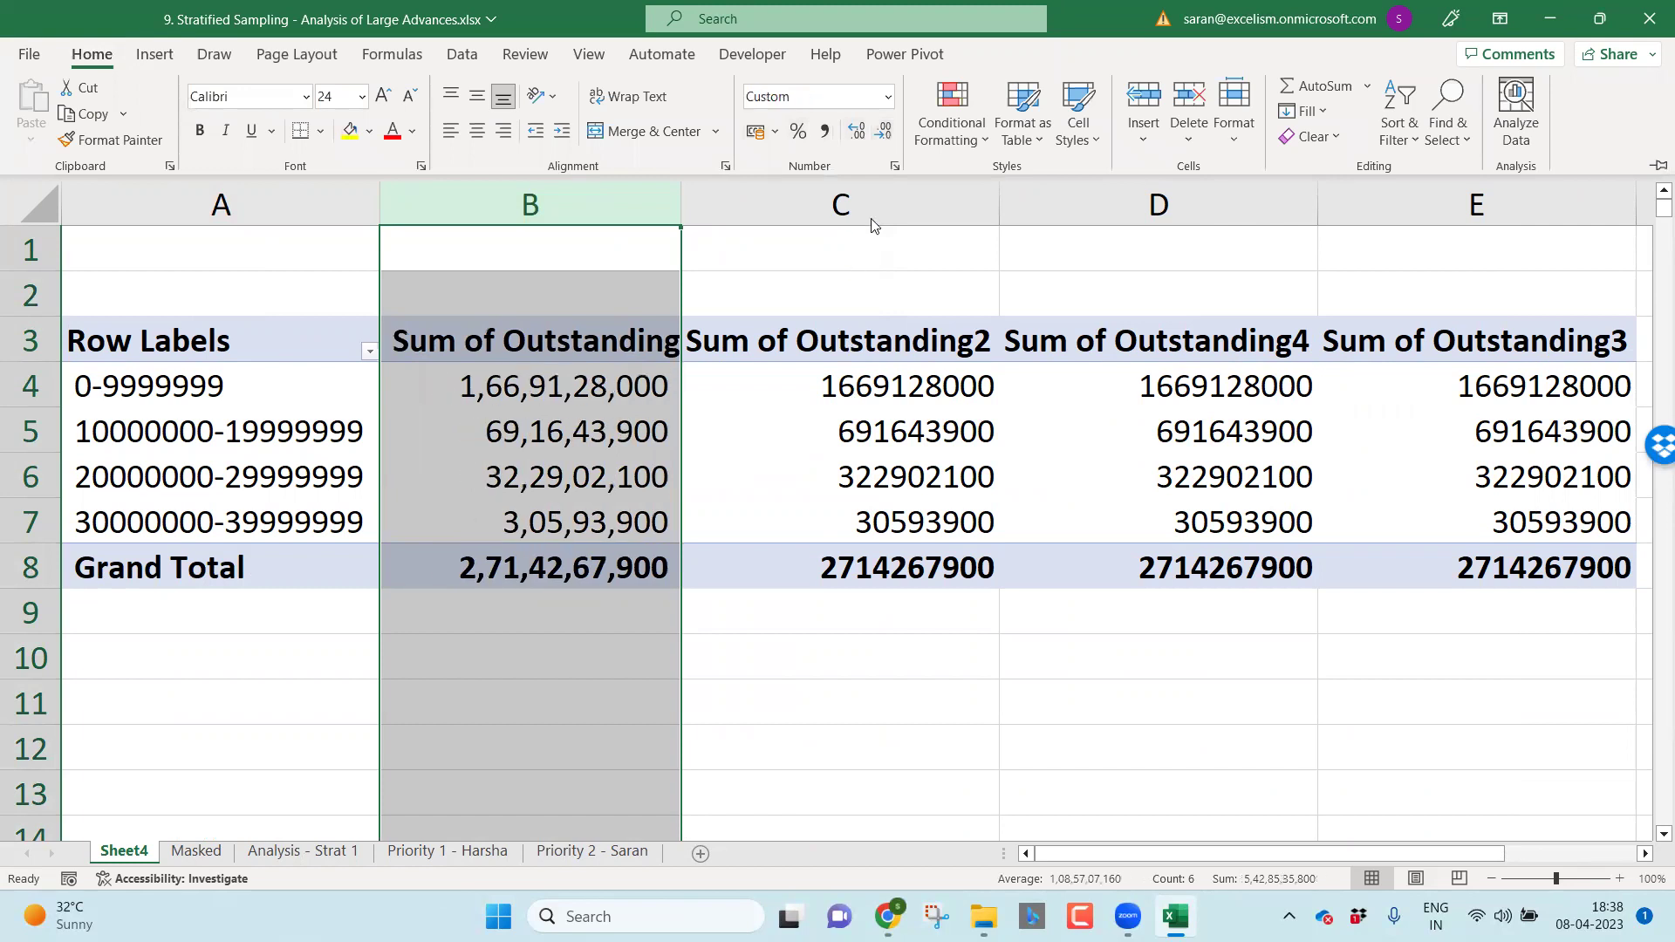
# Step: Show column C as % of Grand Total
pyautogui.click(904, 428)
pyautogui.rightClick(904, 428)
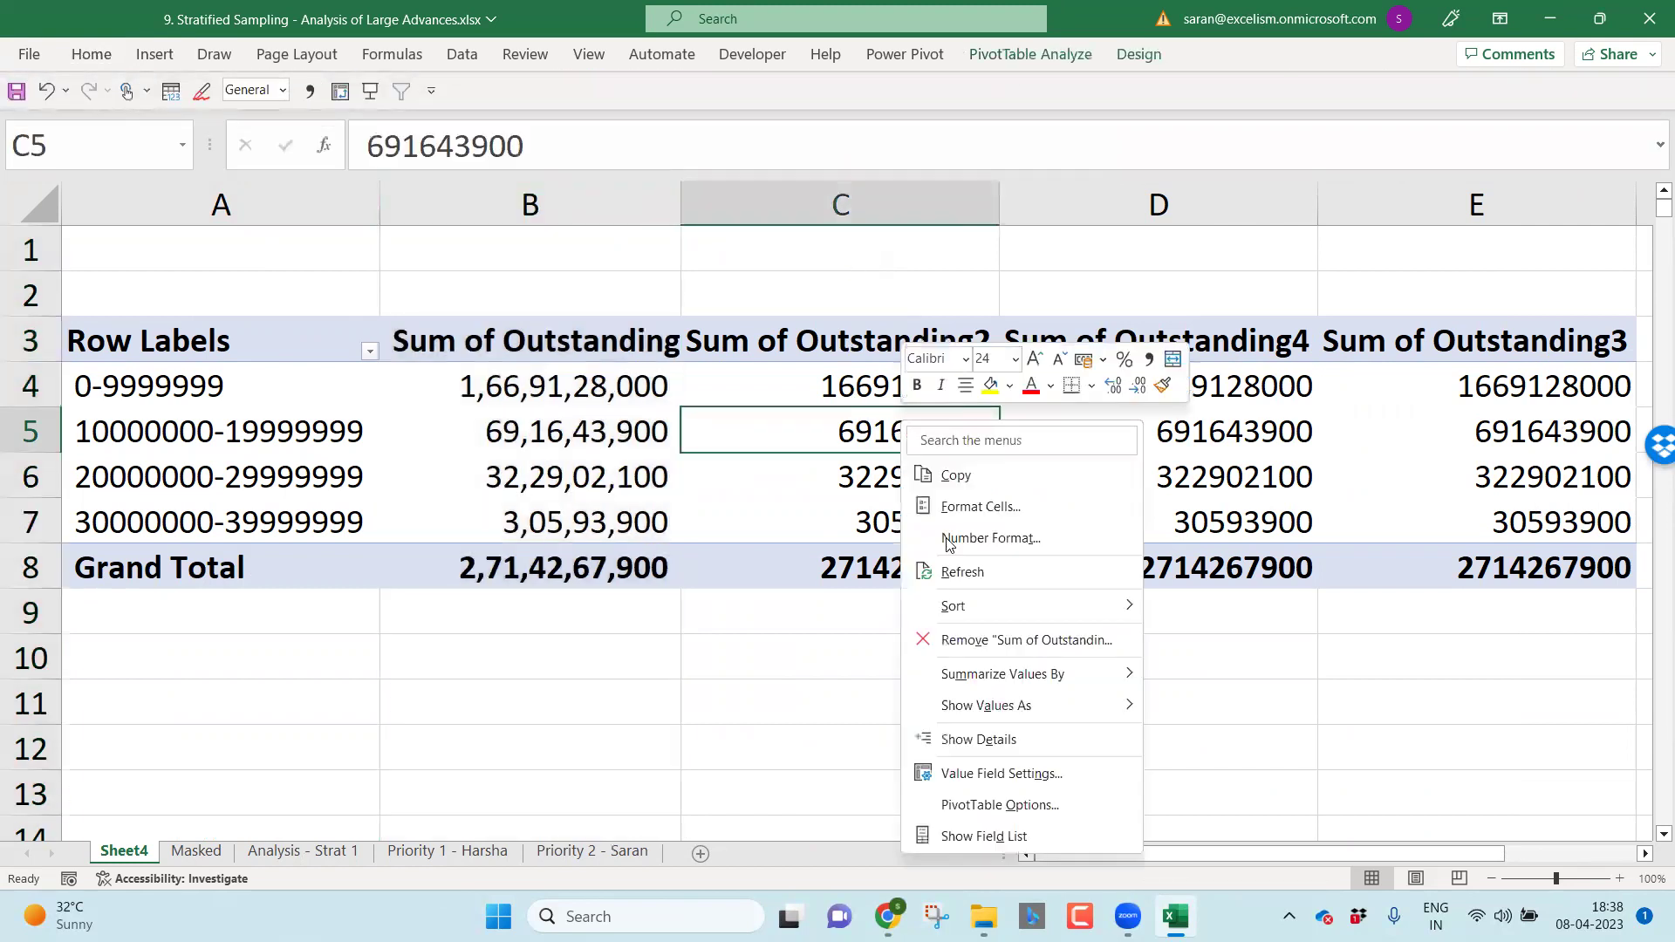
pyautogui.moveTo(1066, 707)
pyautogui.click(1236, 429)
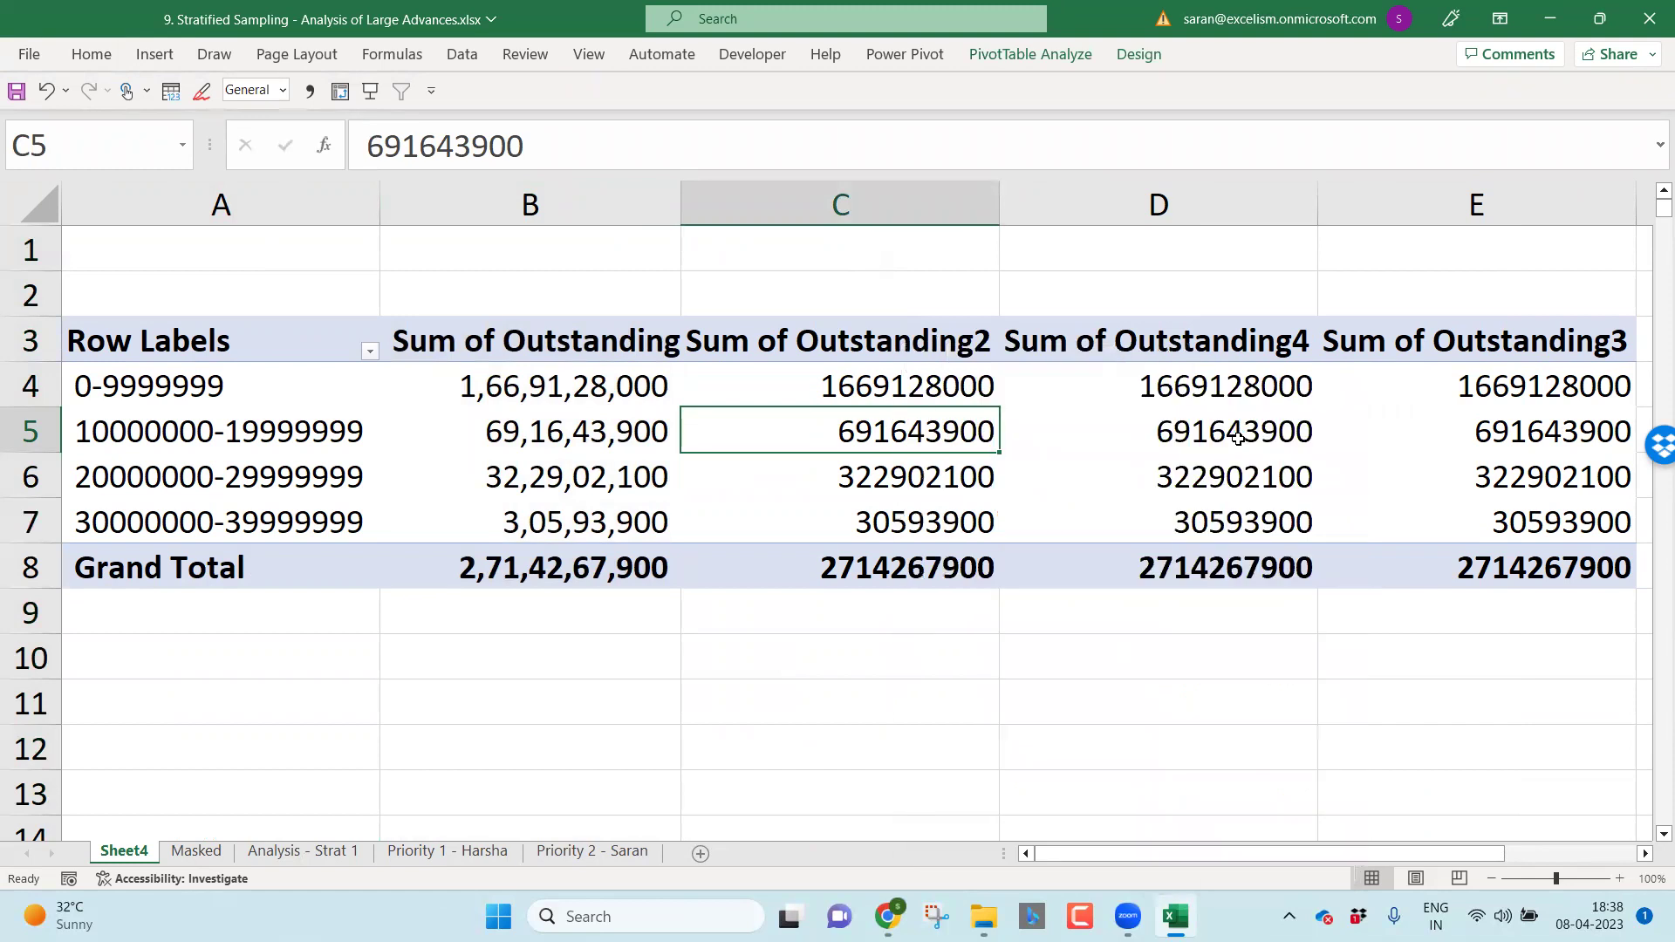
# Step: Summarize columns D and E as counts of accounts
pyautogui.rightClick(1186, 419)
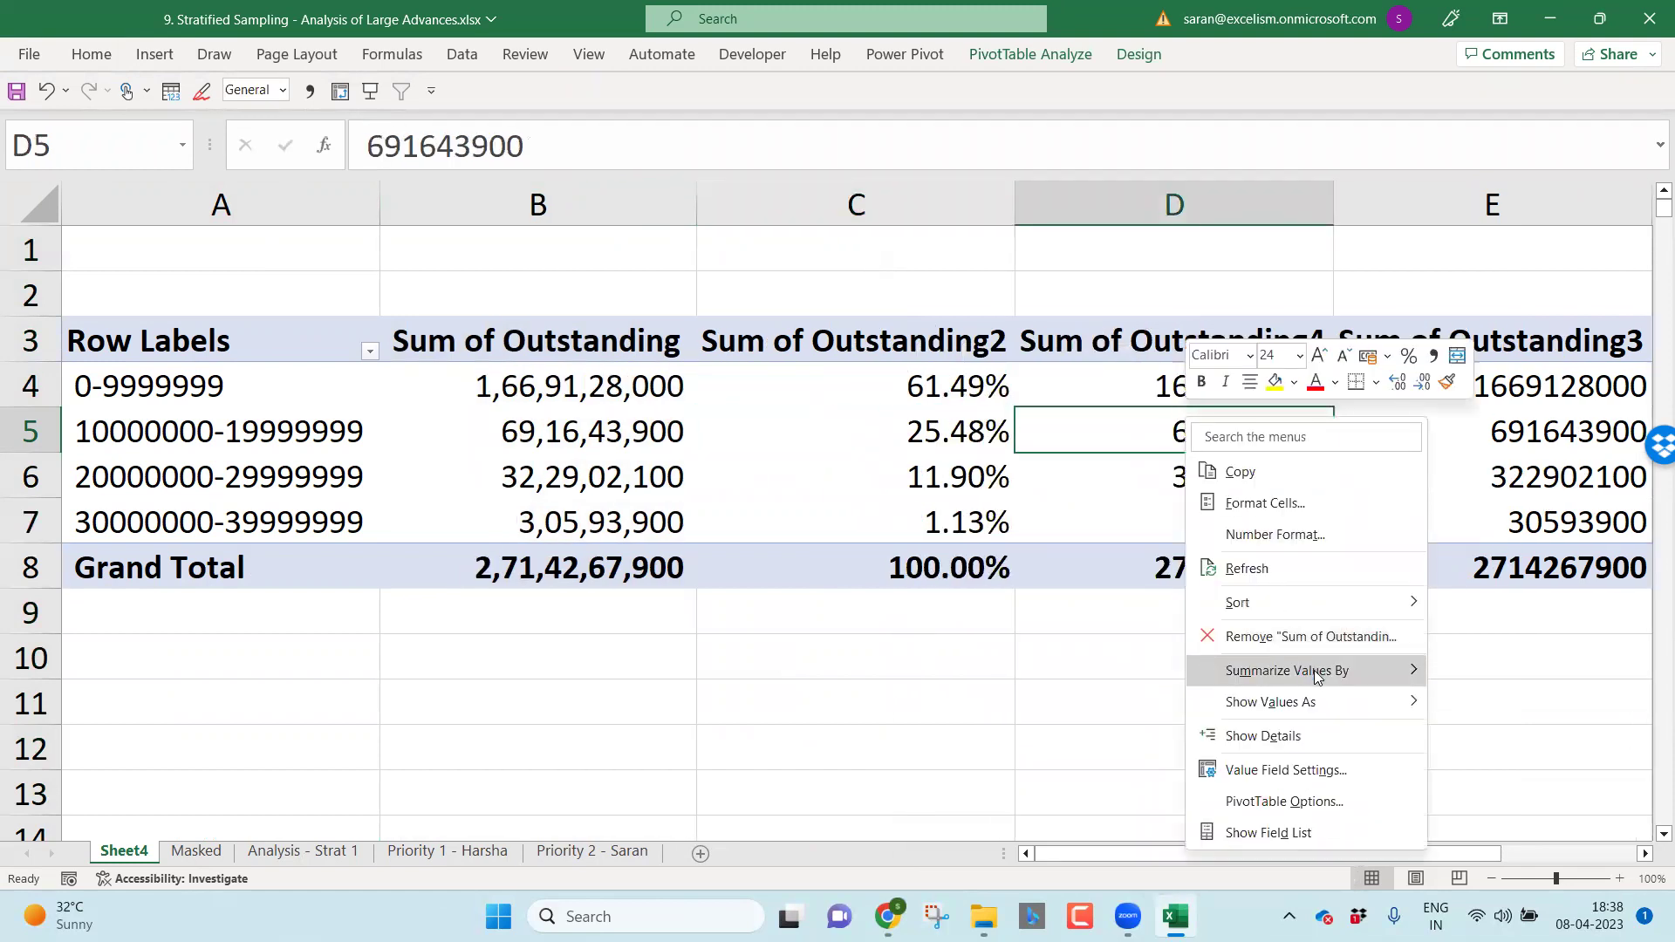
pyautogui.moveTo(1314, 670)
pyautogui.click(1483, 673)
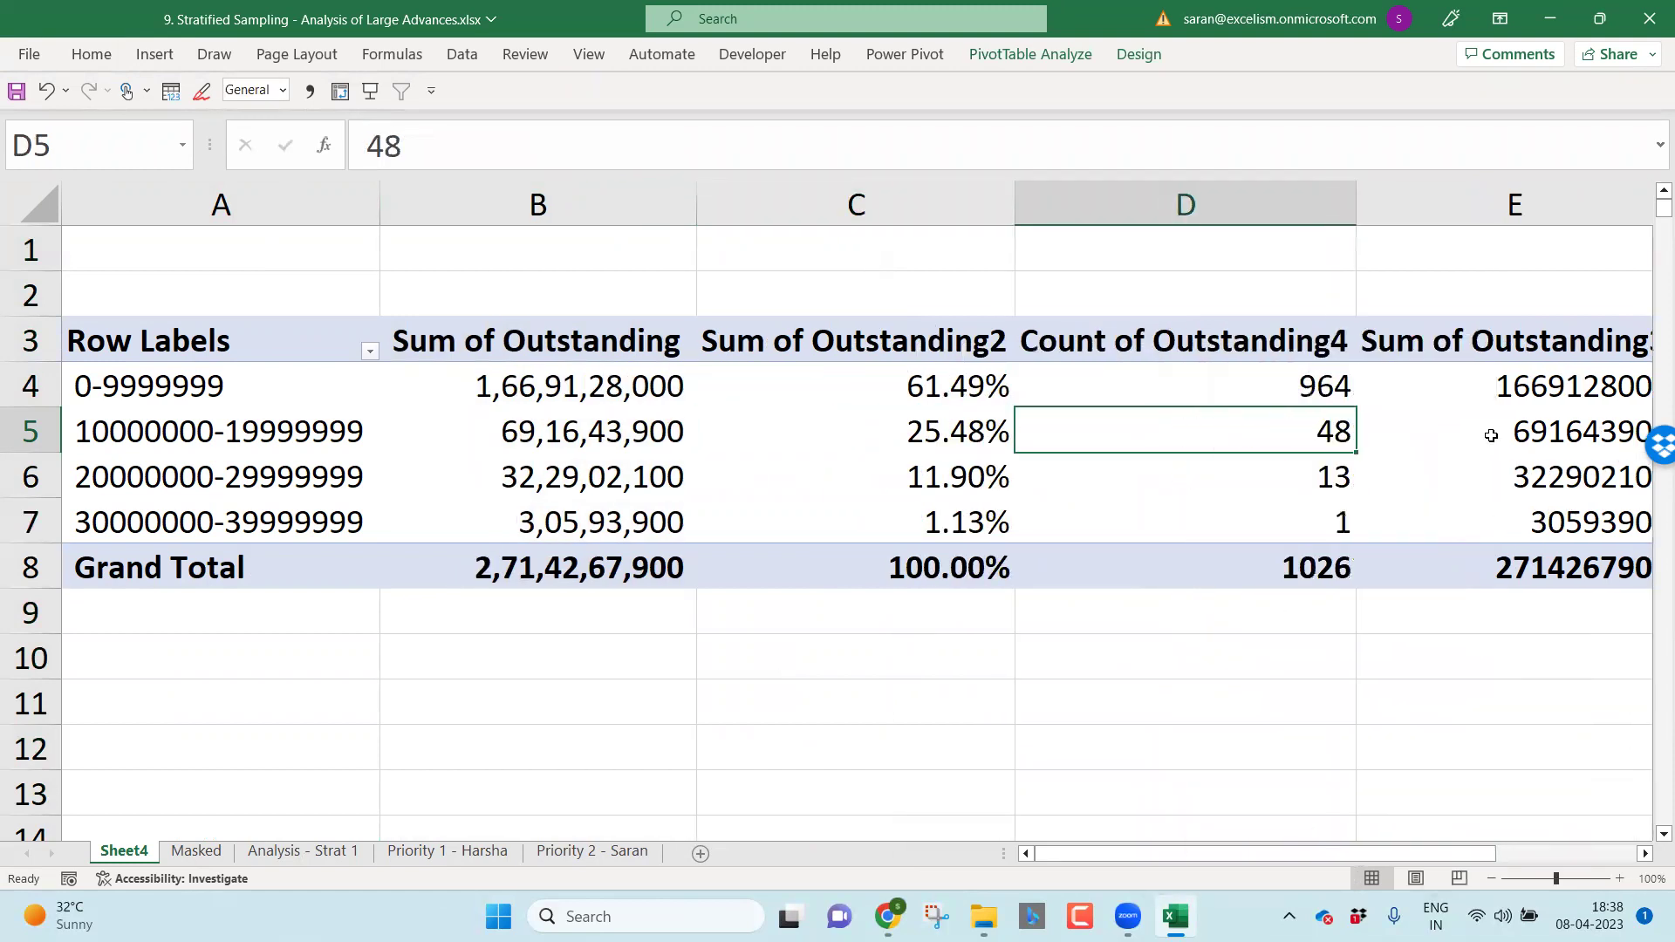
pyautogui.rightClick(1491, 435)
pyautogui.moveTo(1395, 689)
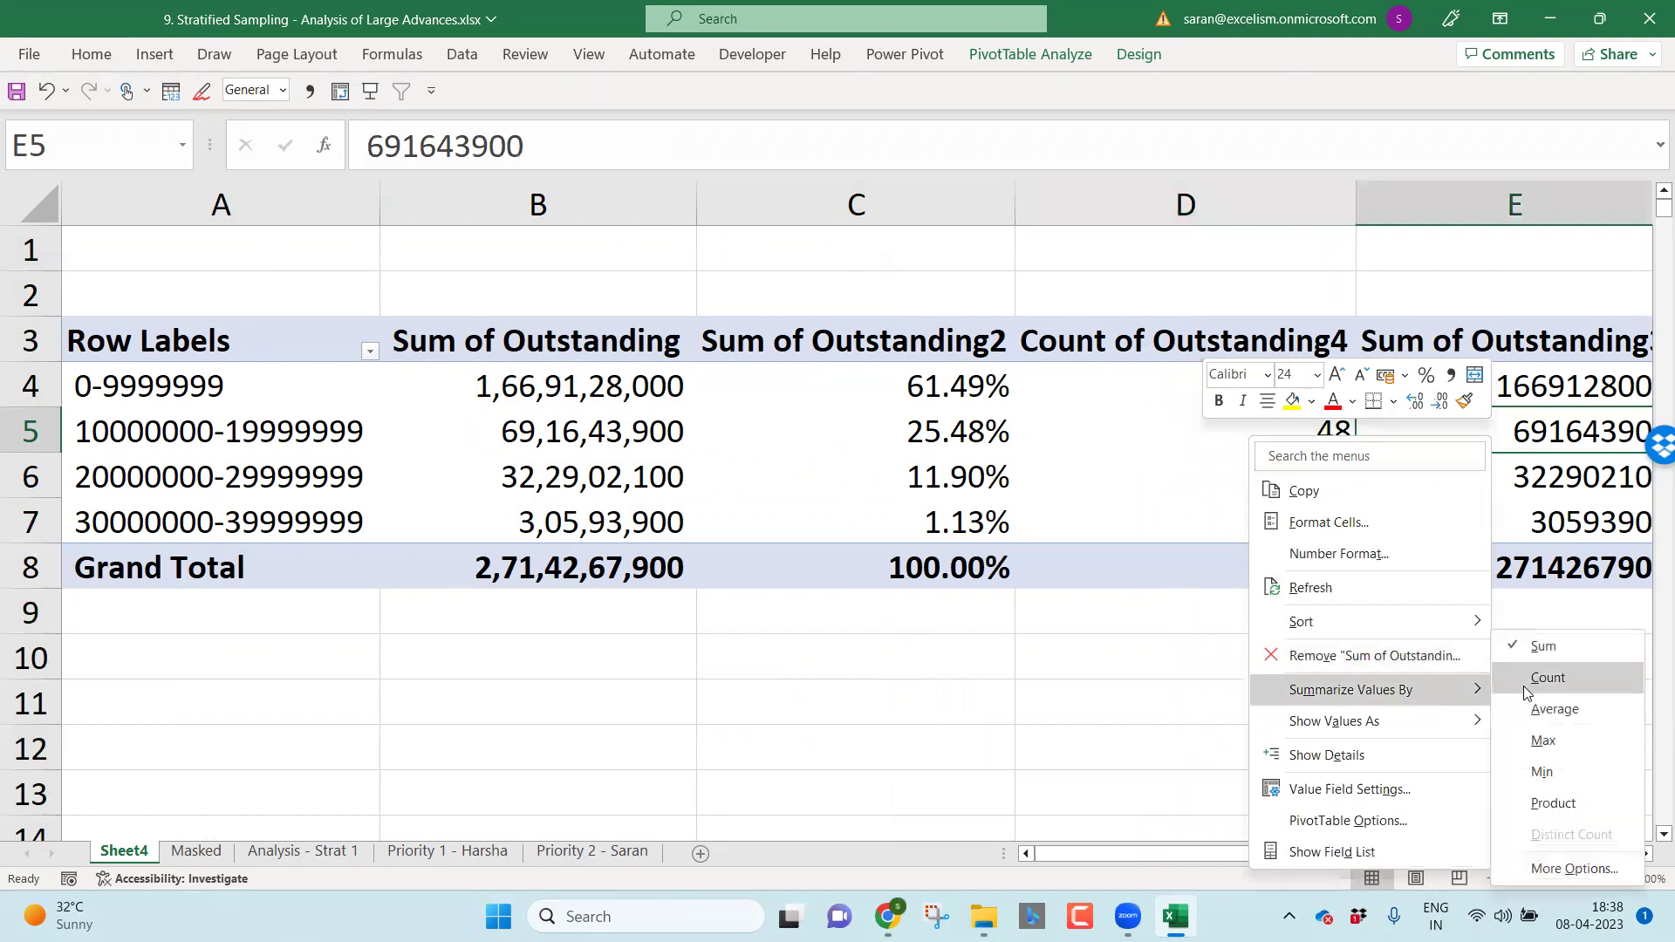
pyautogui.click(1527, 689)
# Step: Show column E's counts as % of Grand Total
pyautogui.rightClick(1510, 430)
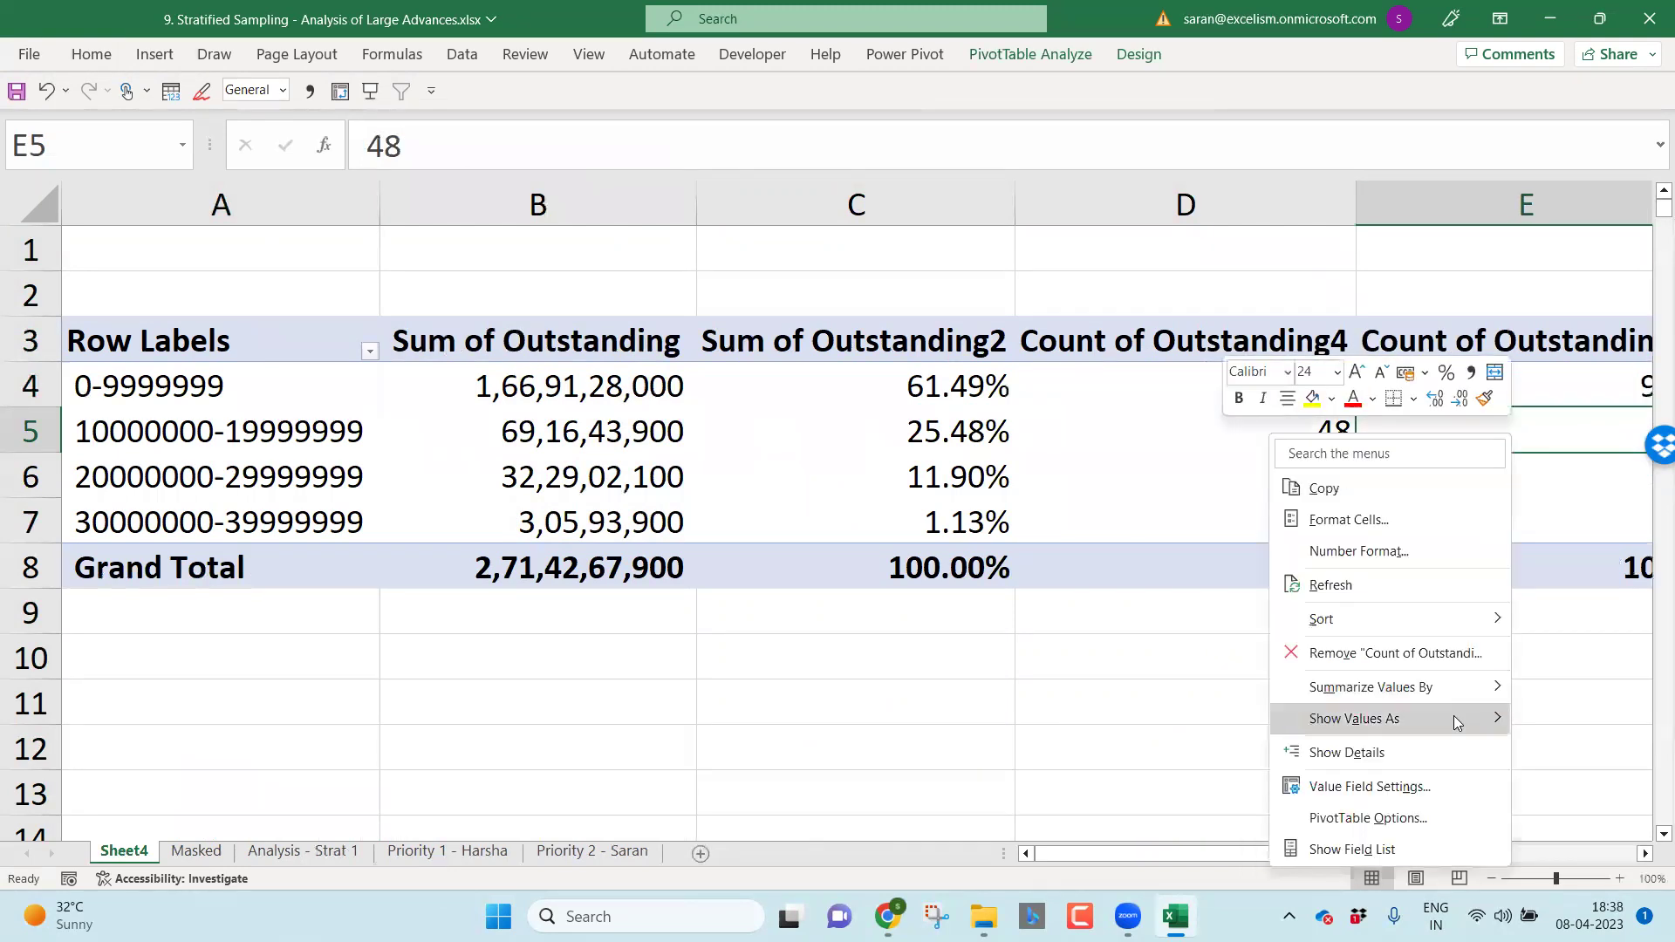
pyautogui.moveTo(1453, 715)
pyautogui.click(1169, 408)
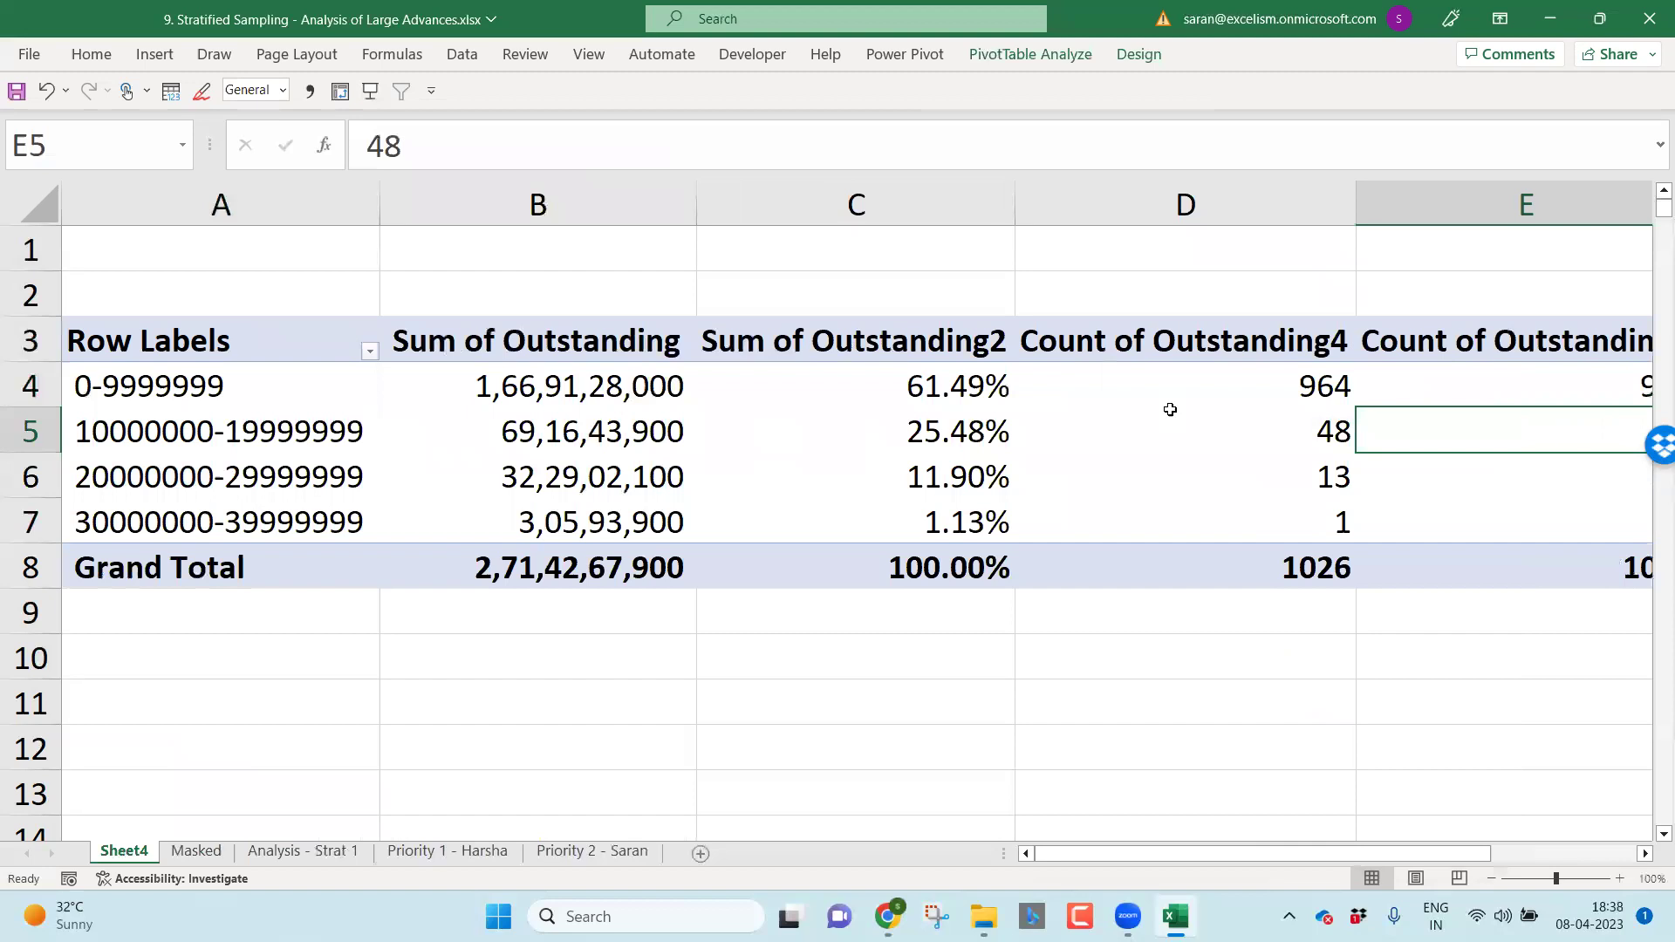
pyautogui.rightClick(1433, 437)
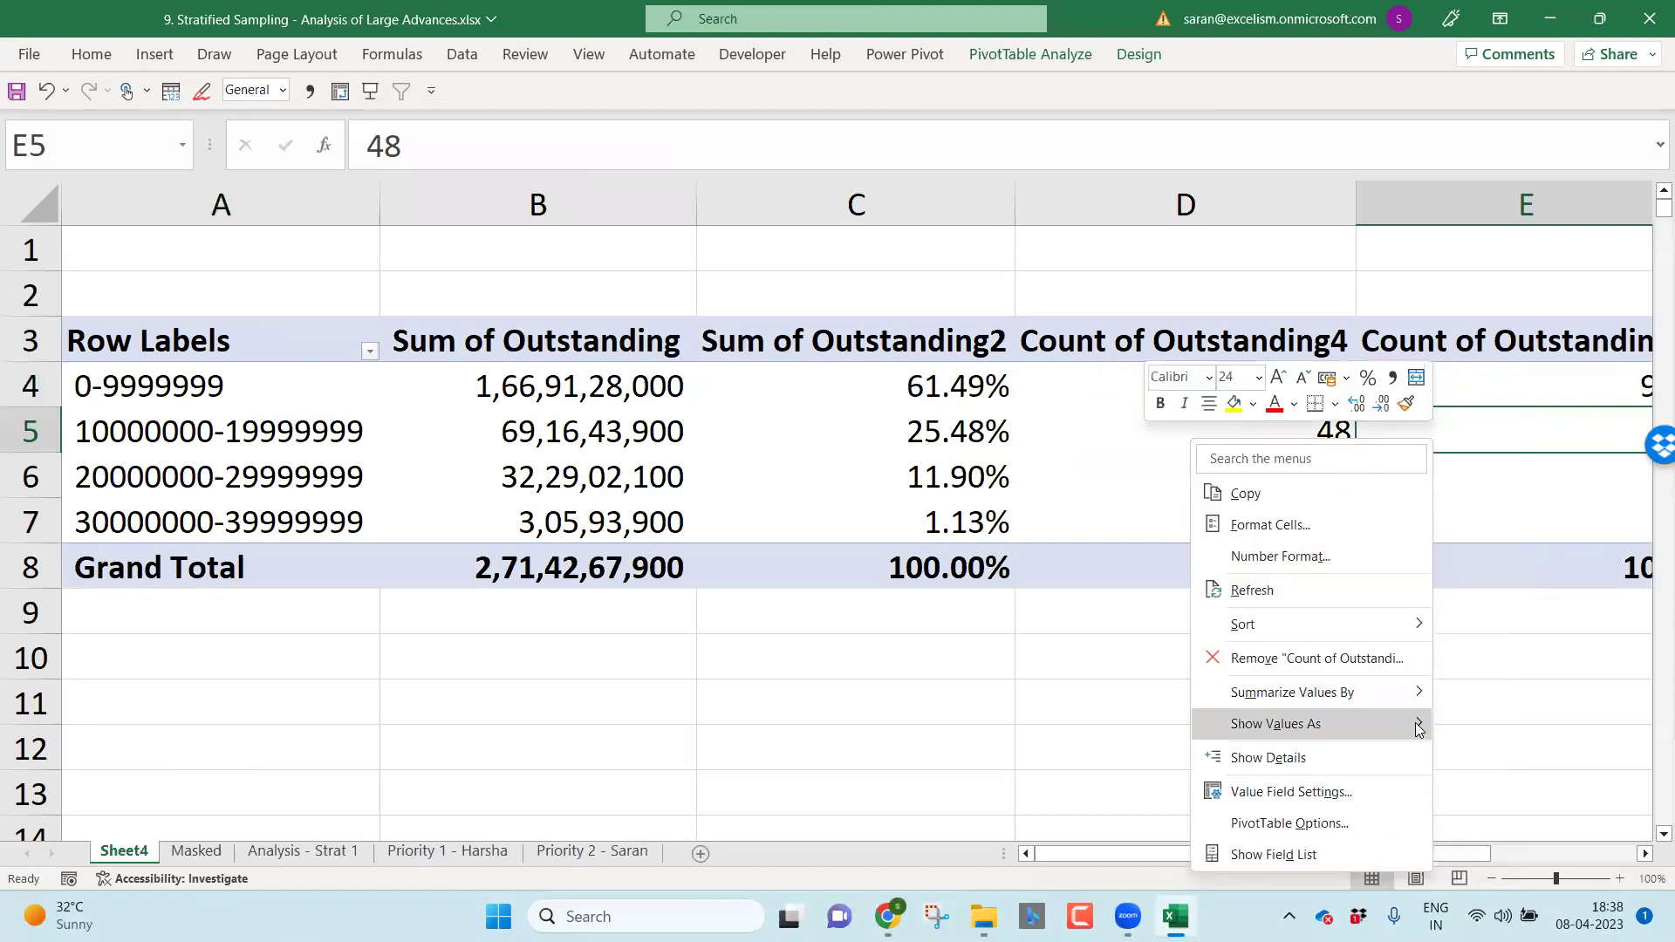
pyautogui.moveTo(1387, 723)
pyautogui.click(1500, 428)
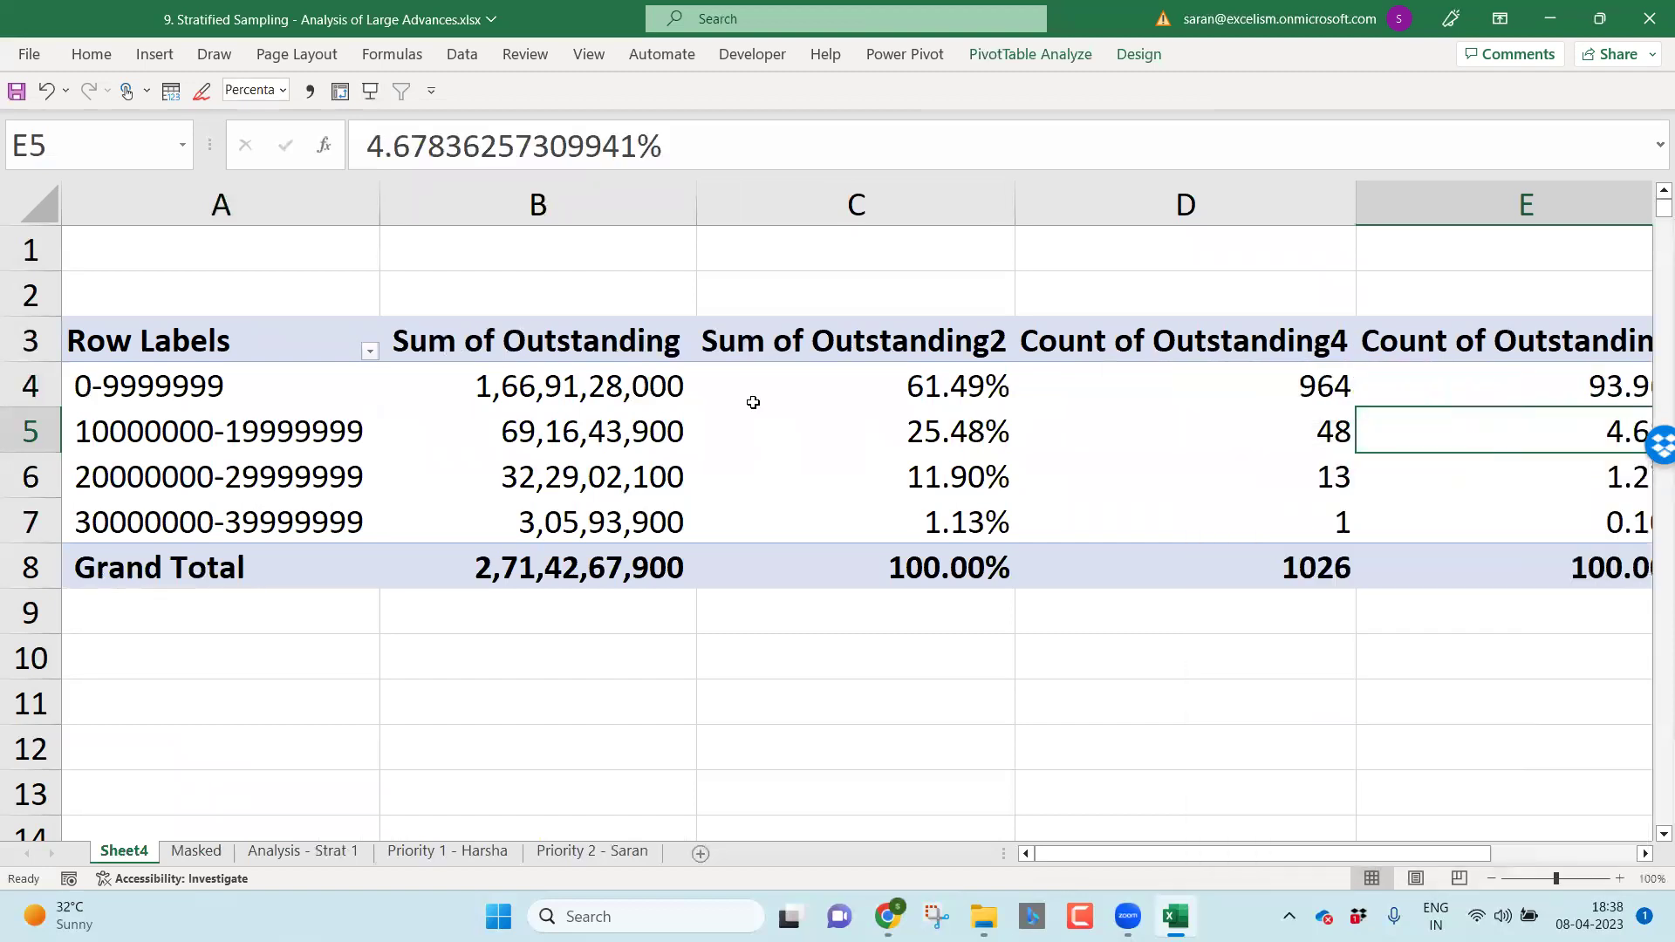
pyautogui.click(595, 324)
# Step: Rename the value headers in B3:E3 to O/s, O/s %, Accts and Accts %
pyautogui.click(612, 339)
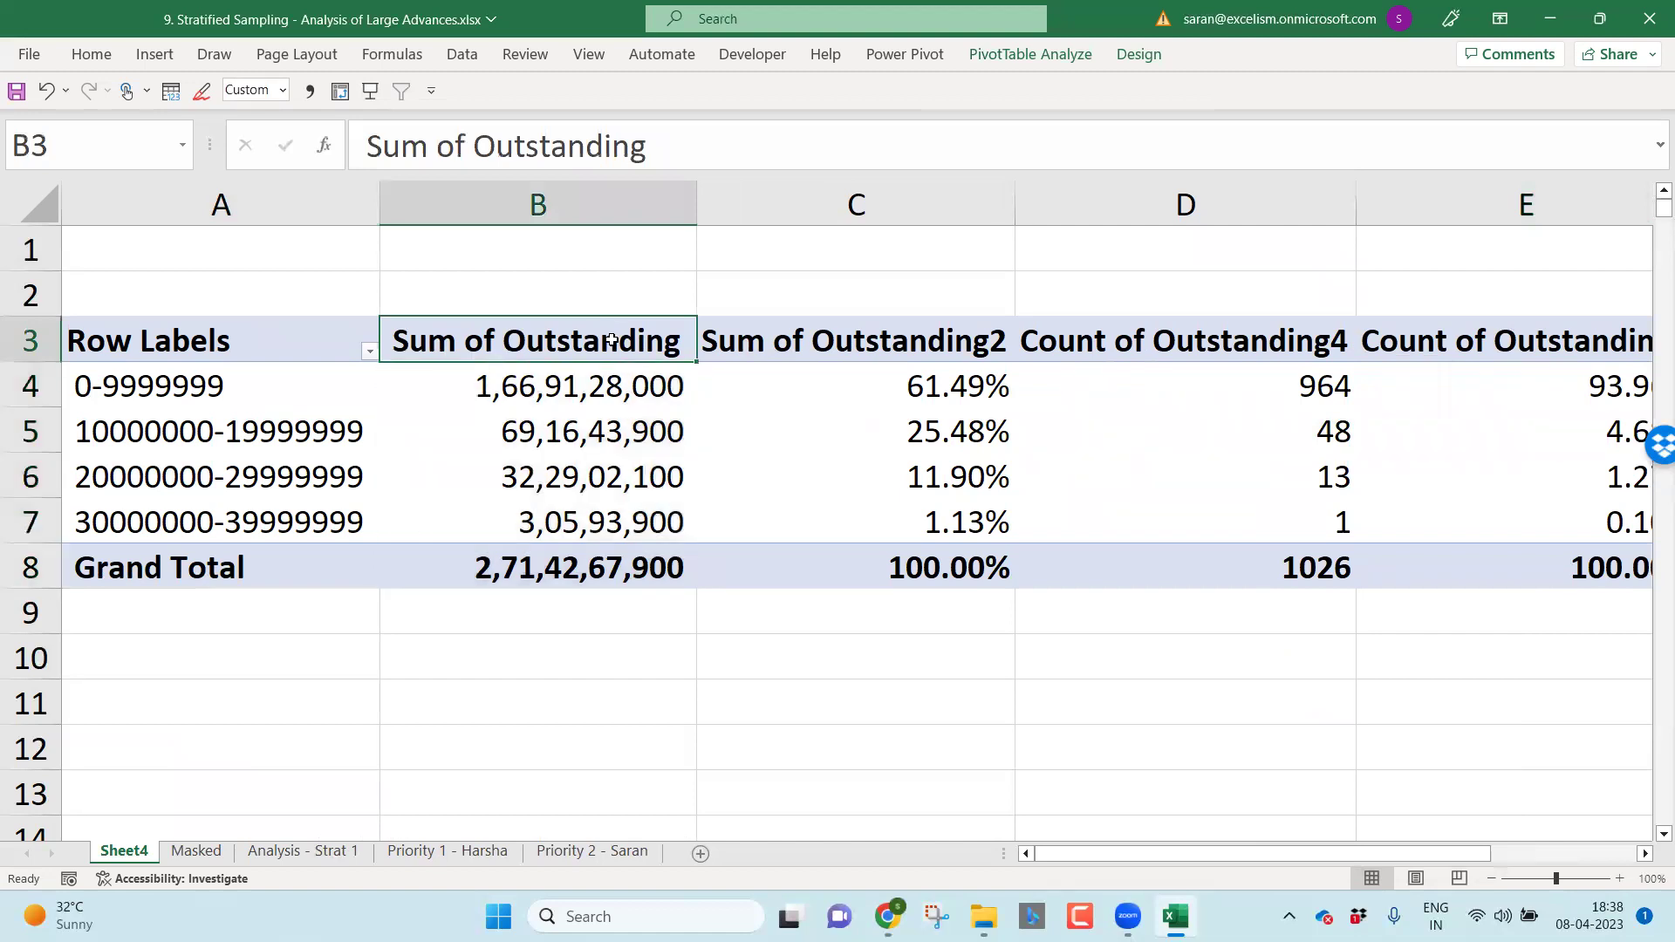
pyautogui.write('O/s')
pyautogui.press('Tab')
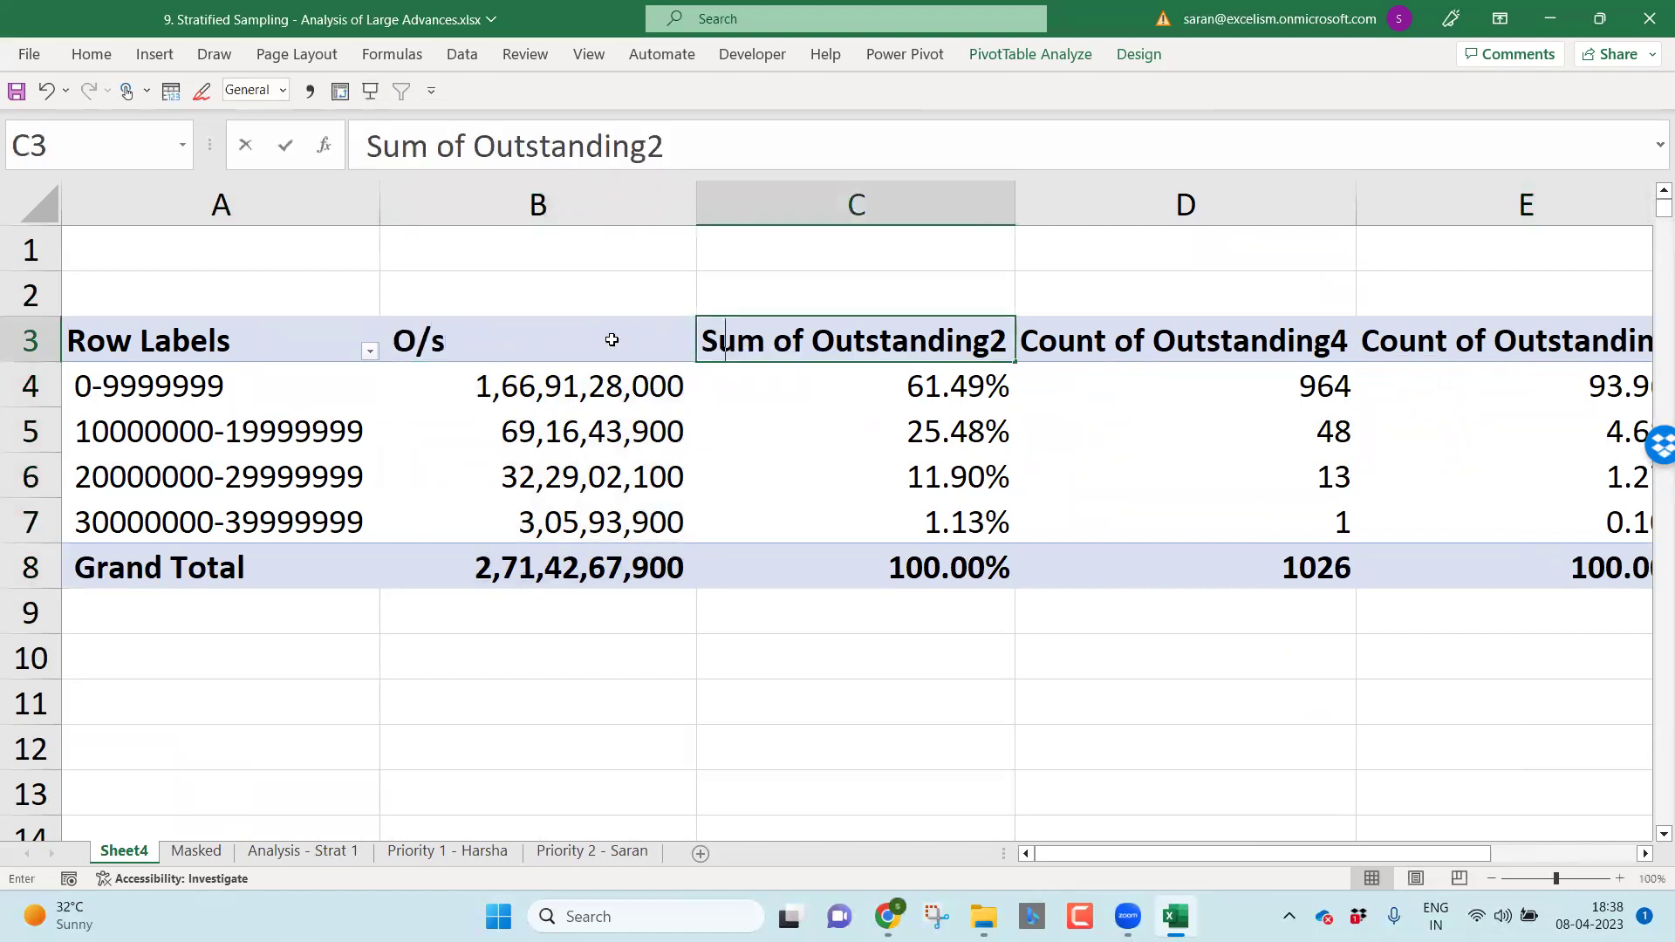
pyautogui.write('O/s %')
pyautogui.press('Tab')
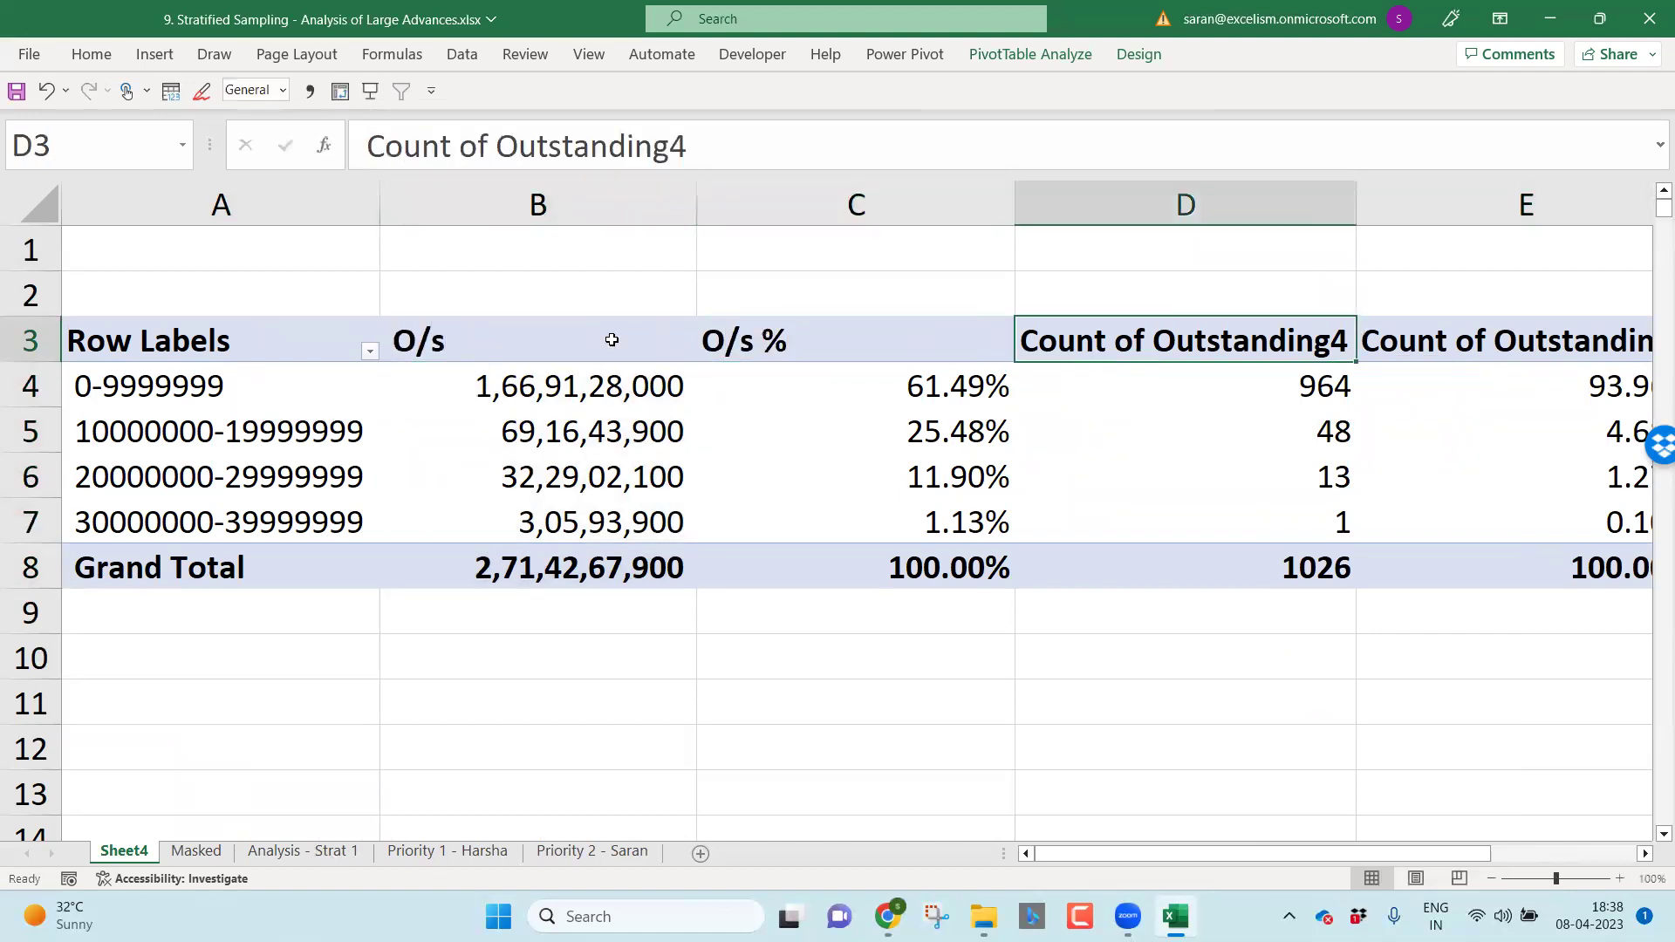
pyautogui.write('Accts')
pyautogui.press('Tab')
pyautogui.write('Acct')
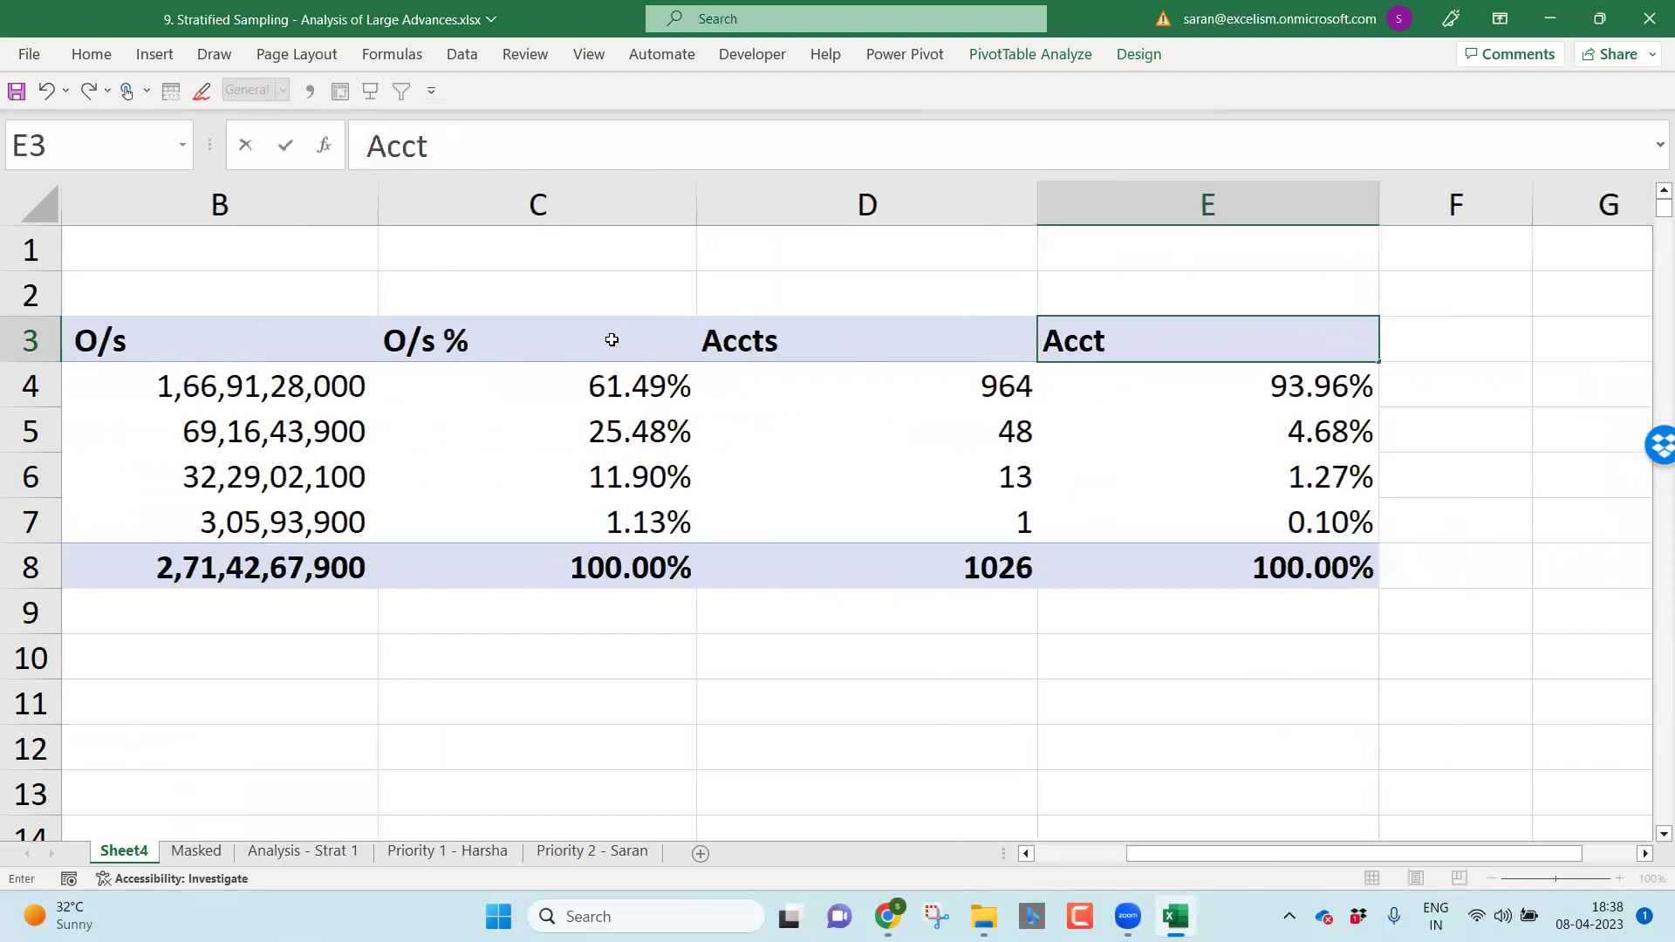
pyautogui.write('s %')
pyautogui.press('Return')
# Step: Fit the pivot columns to their contents and glance at Analysis - Strat 1 before returning
pyautogui.hotkey('ctrl', 'a')
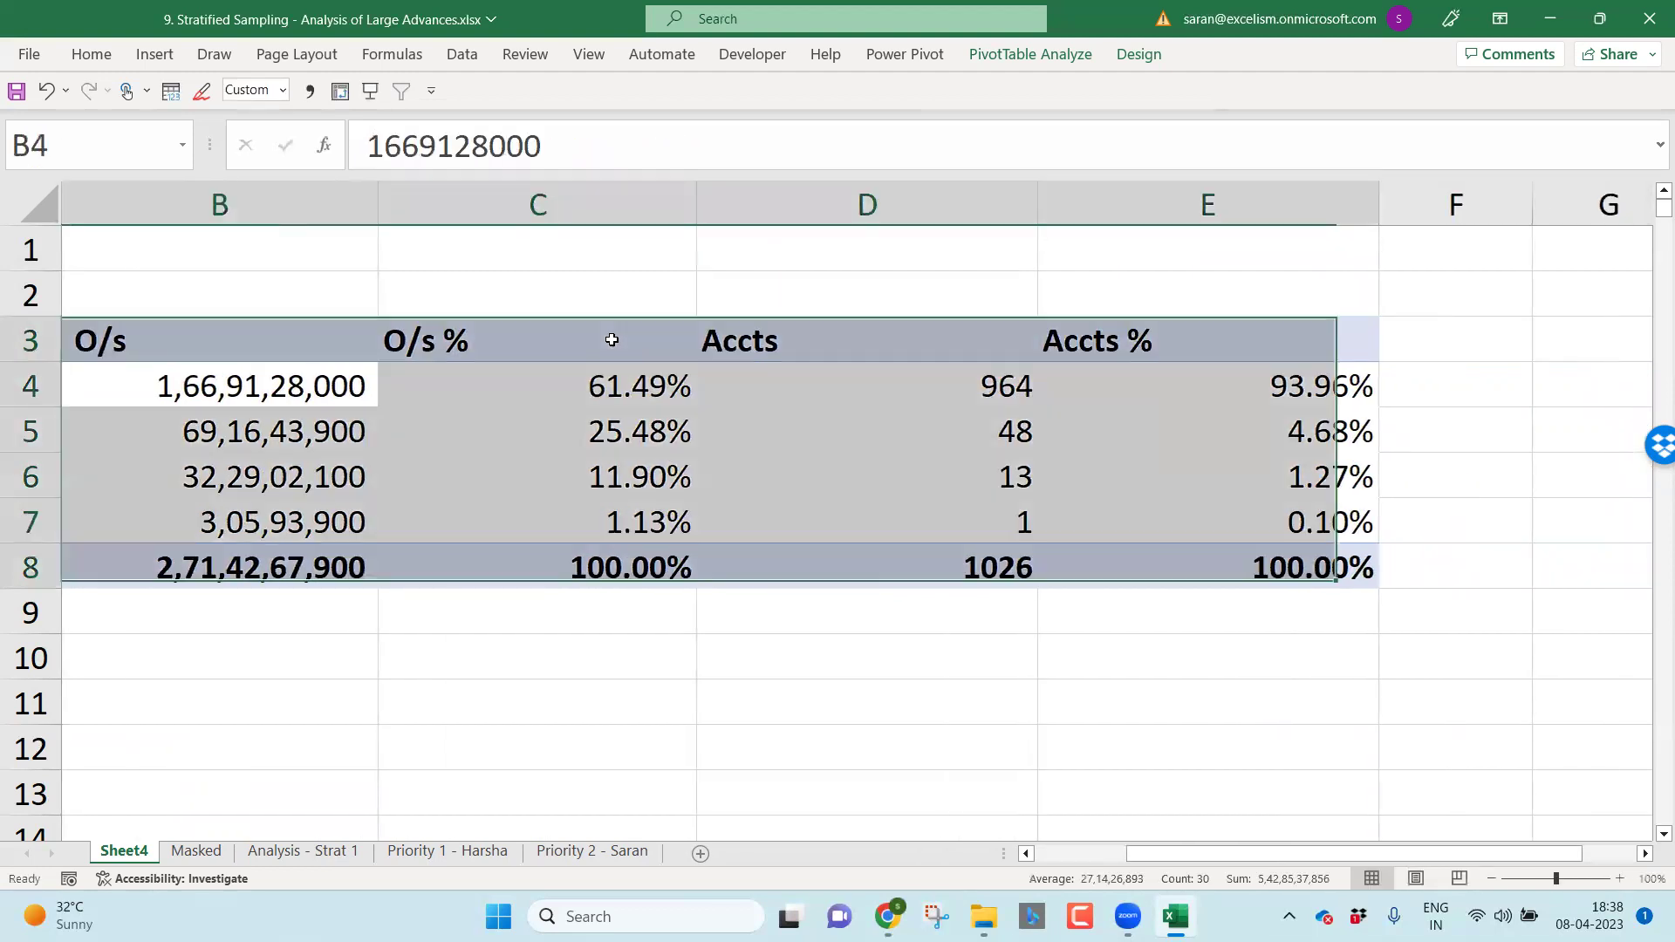
pyautogui.hotkey('ctrl', 'z')
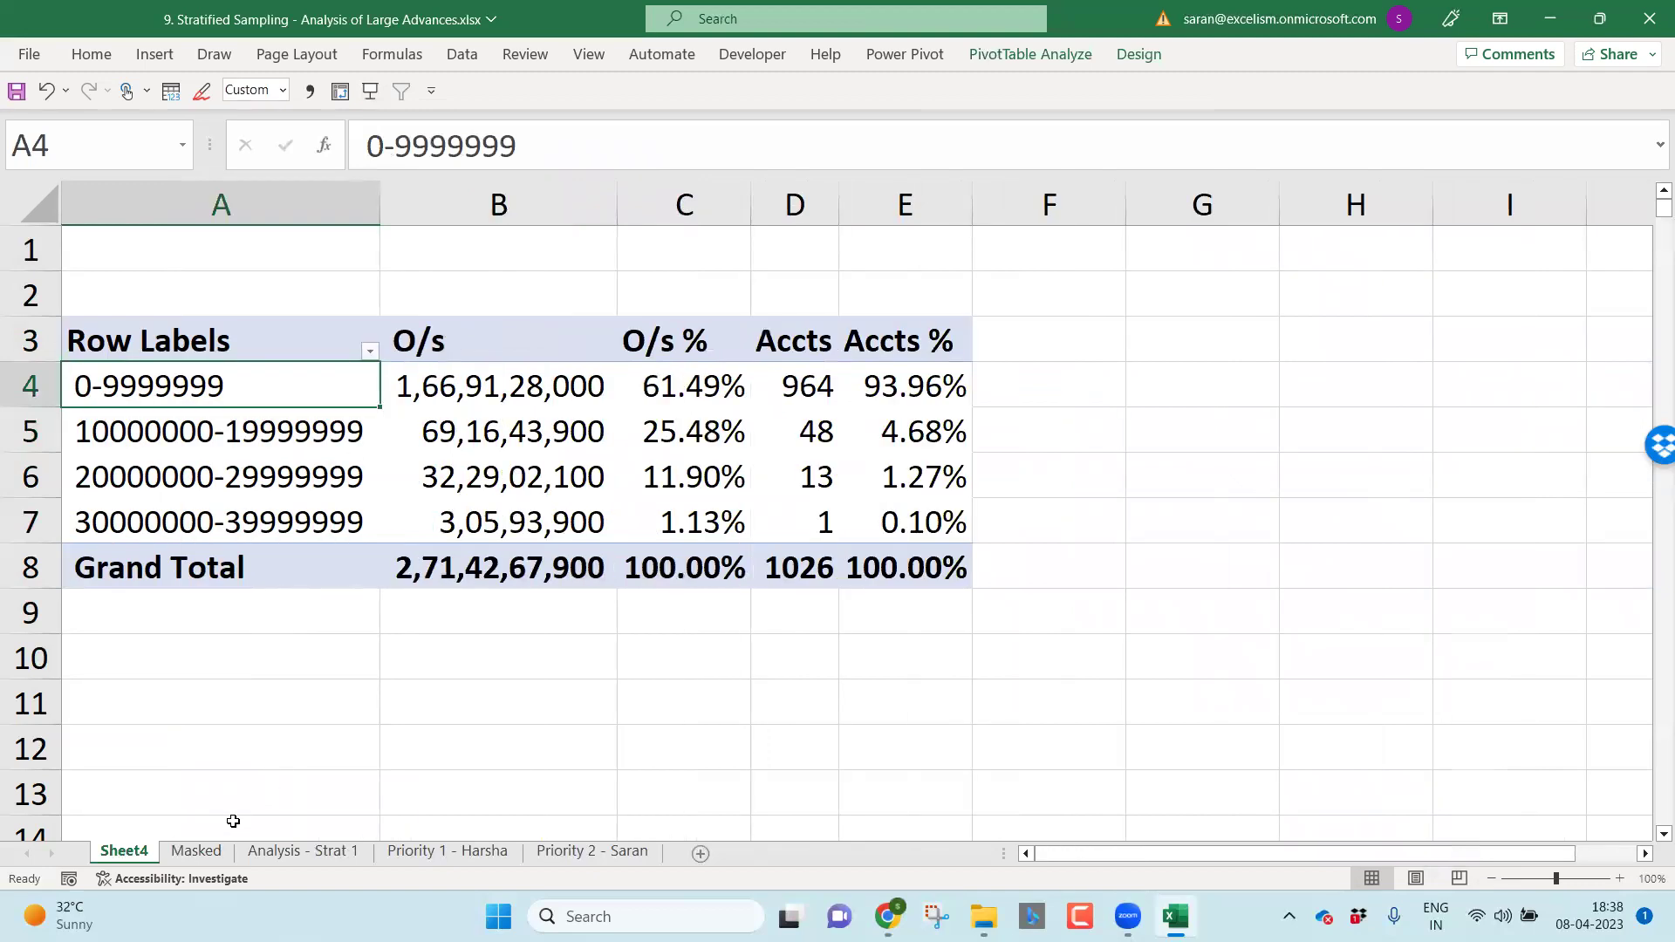
pyautogui.click(326, 859)
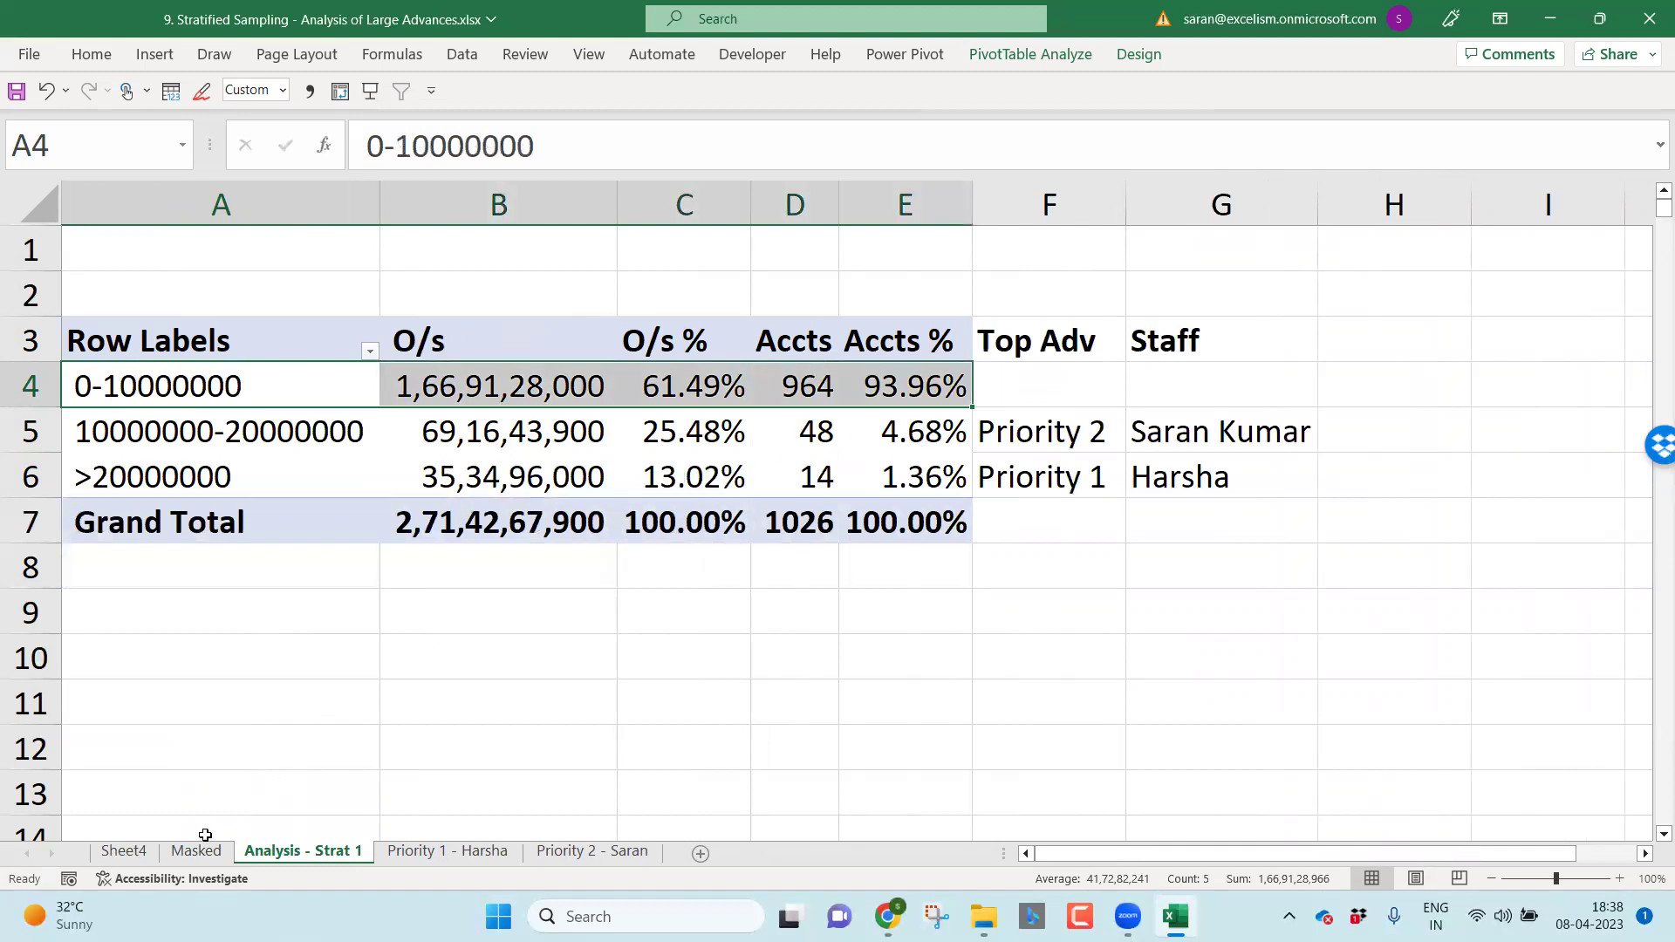
pyautogui.click(123, 852)
# Step: Regroup the bands with Ending at 10000000 and By 500000
pyautogui.rightClick(247, 433)
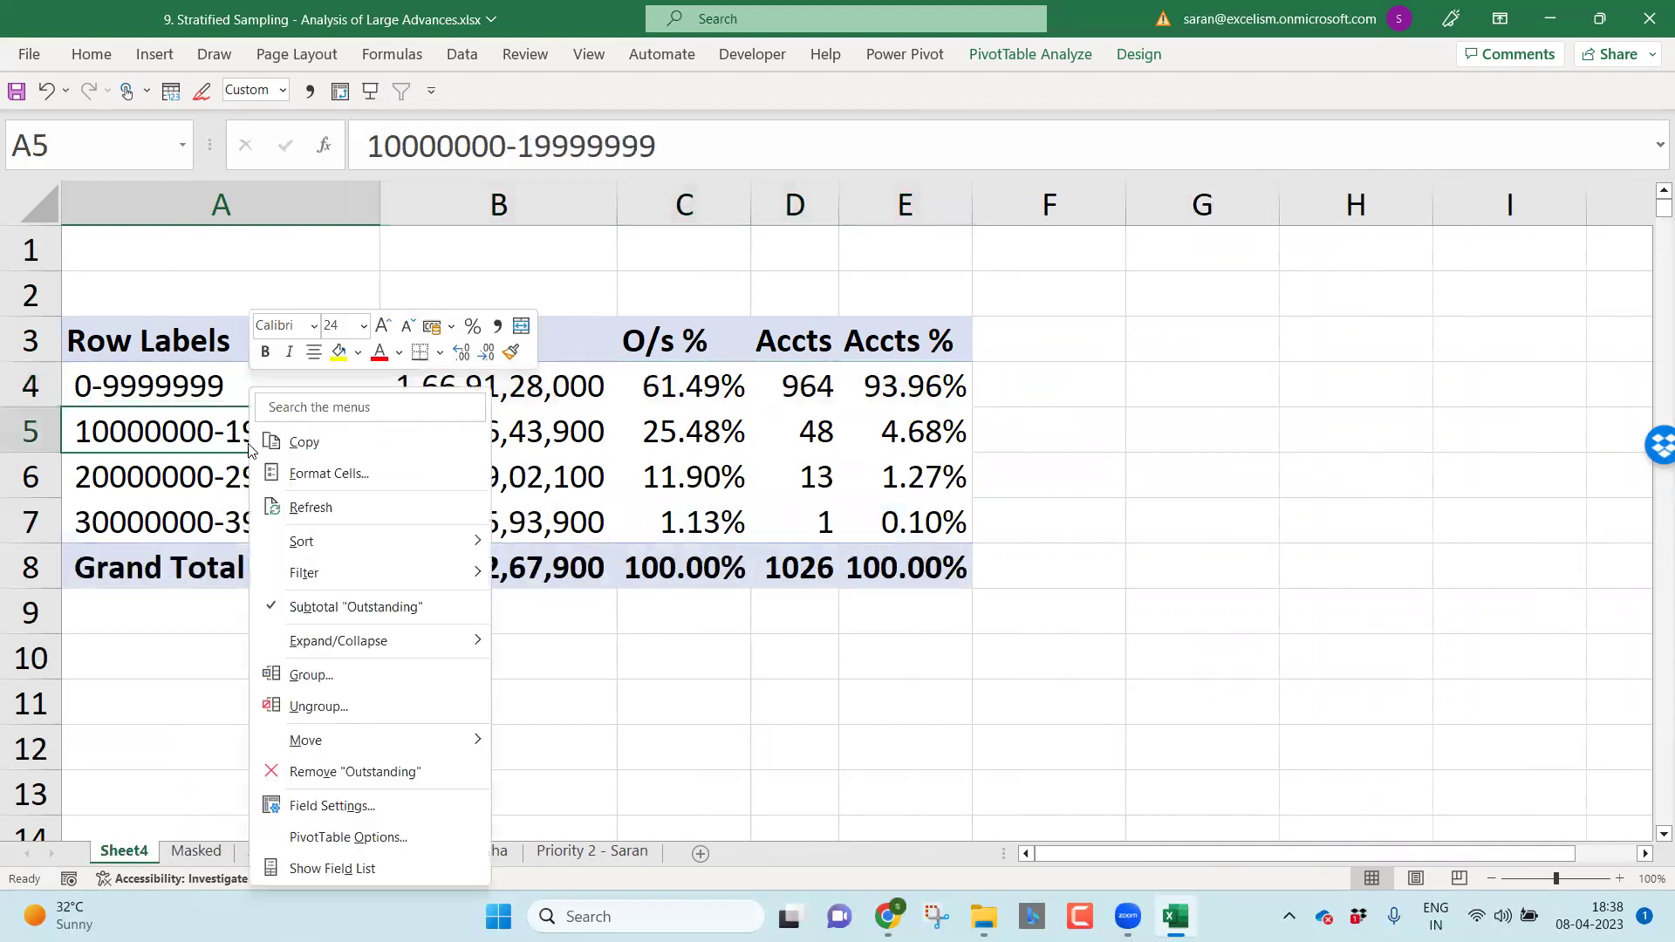
pyautogui.click(349, 678)
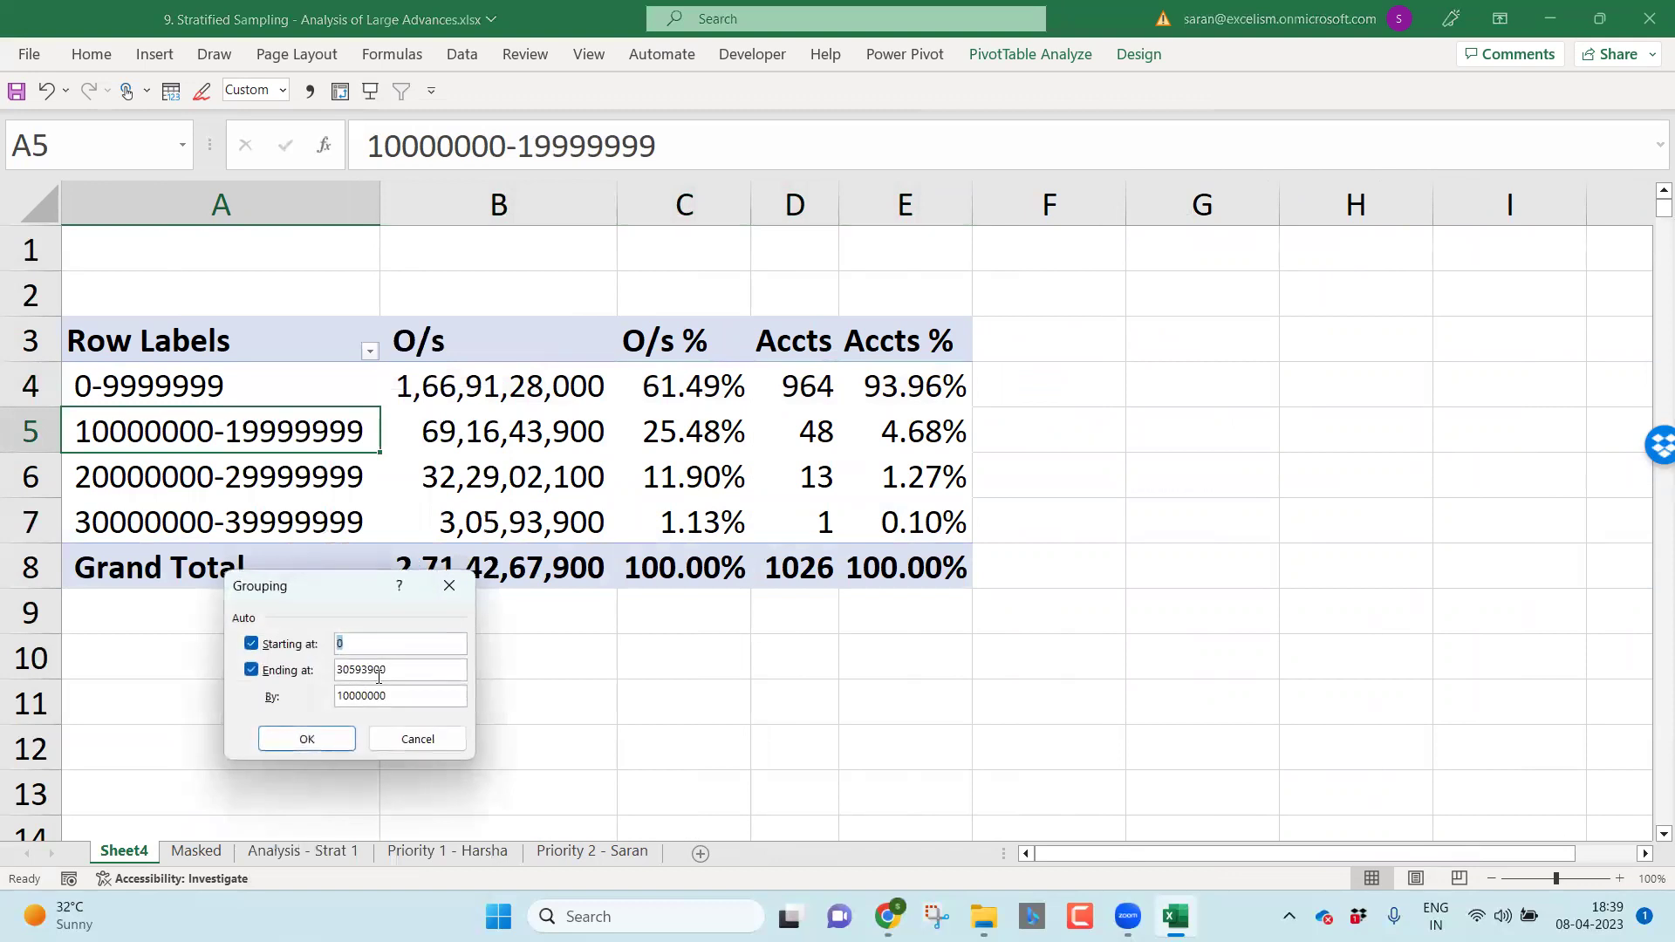
pyautogui.doubleClick(394, 677)
pyautogui.write('10000000')
pyautogui.press('Tab')
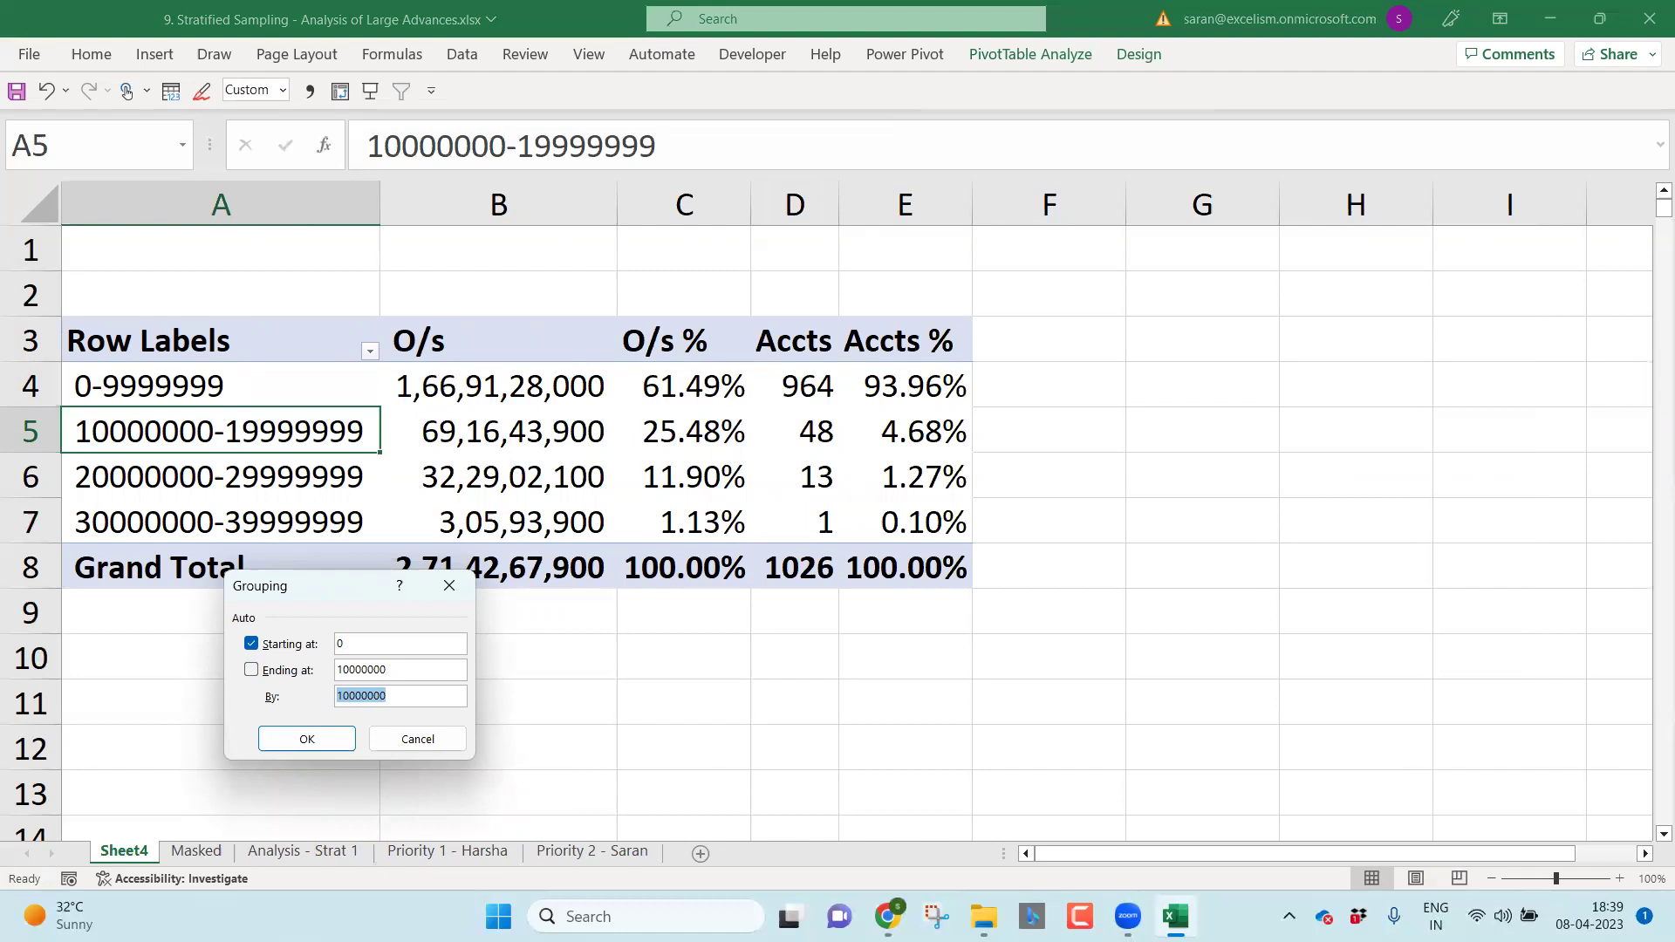
pyautogui.write('500000')
pyautogui.click(329, 746)
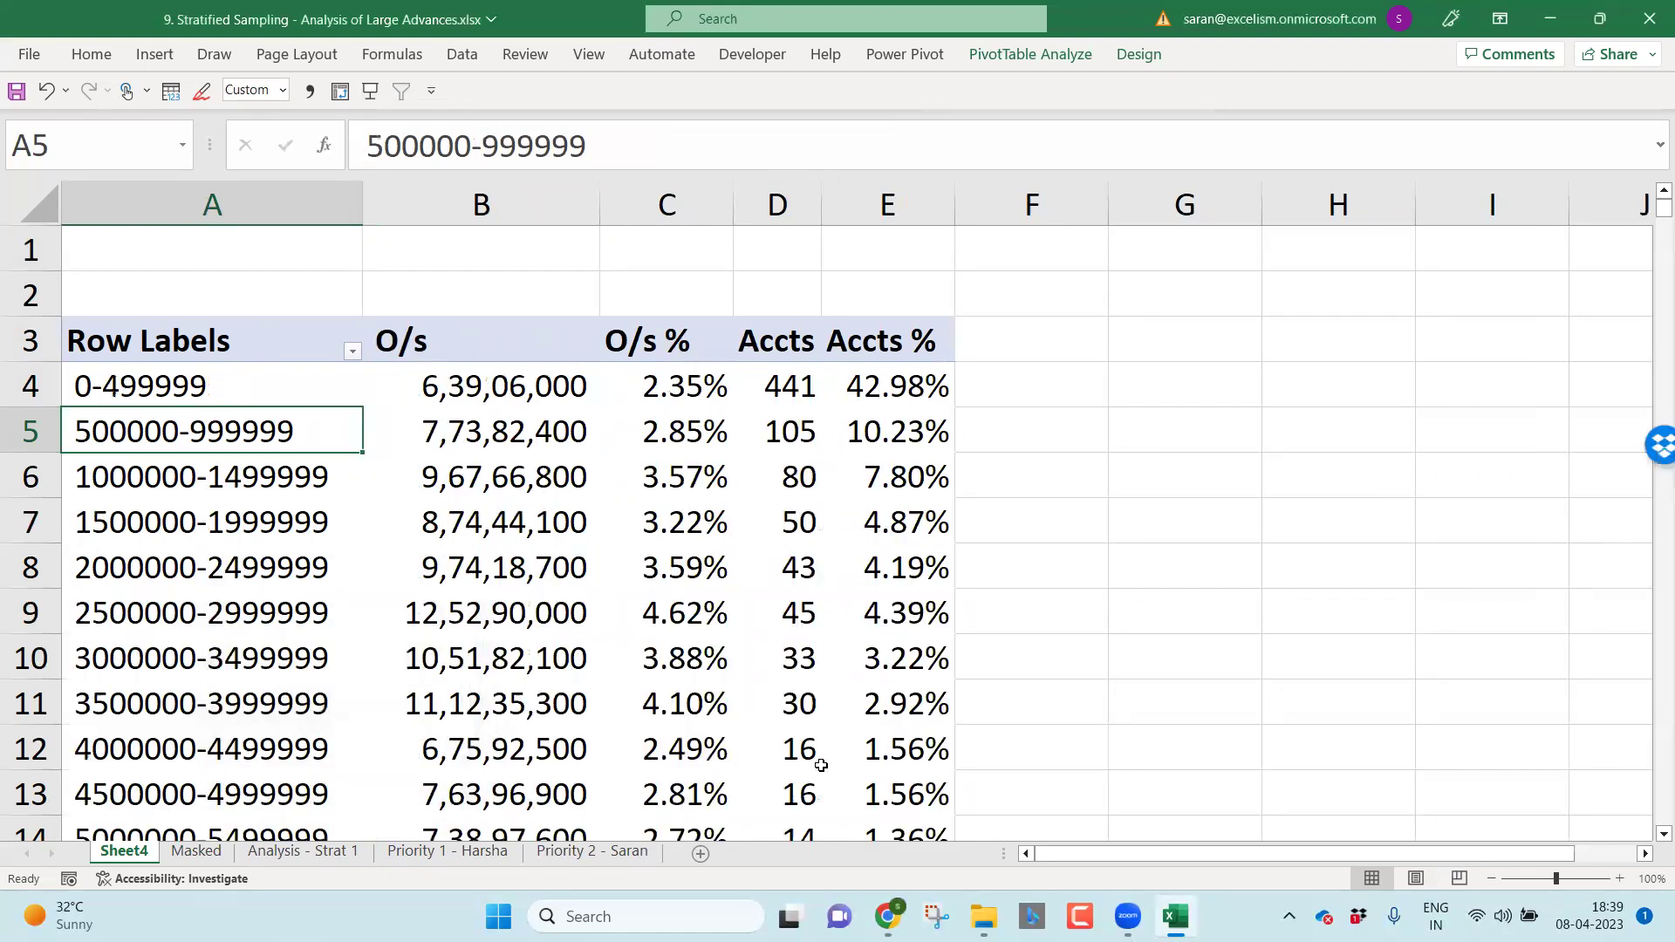
# Step: Label the >10000000 band row as Priority in F24, correcting the misspelling
pyautogui.press('Up')
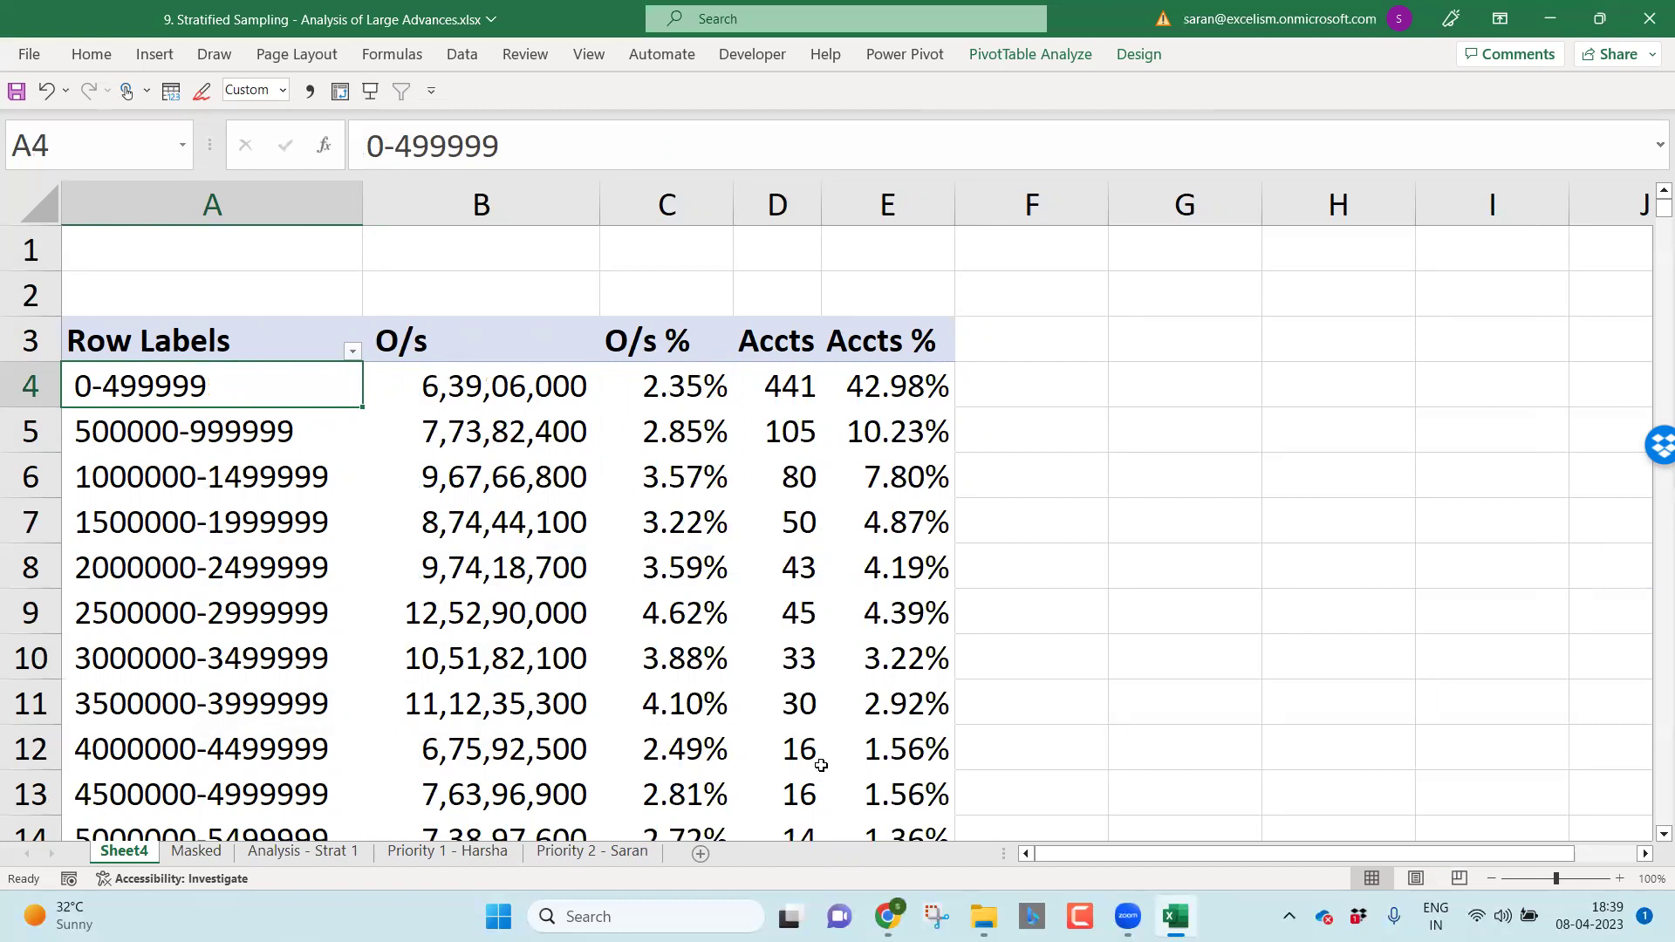
pyautogui.hotkey('ctrl', 'Down')
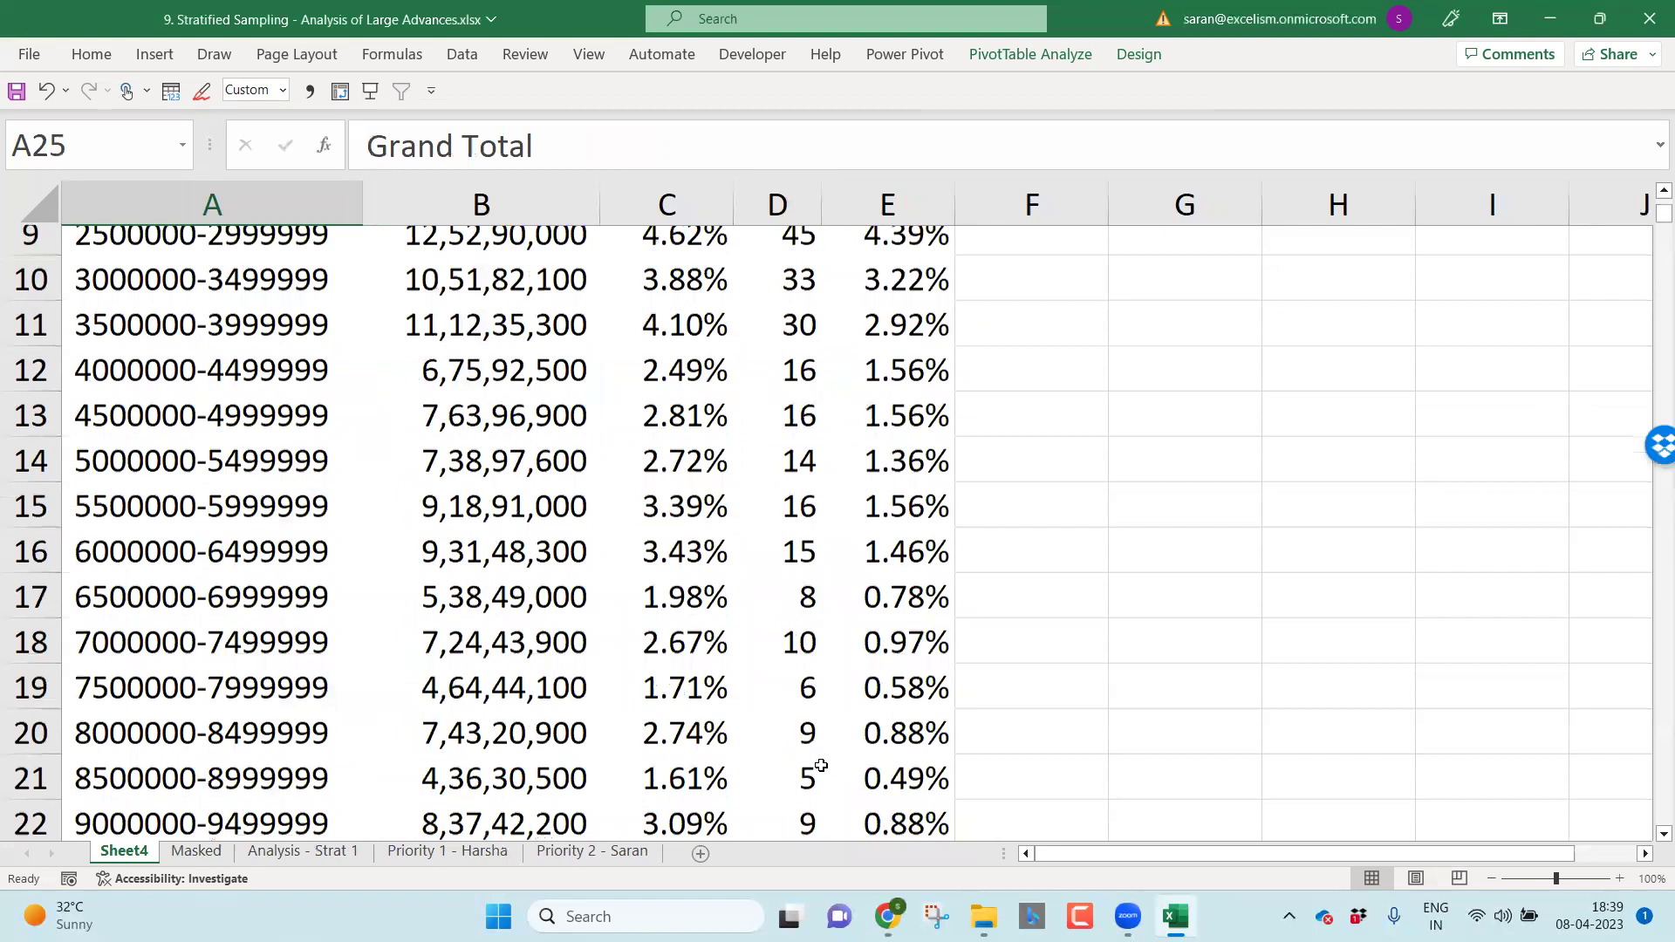
pyautogui.press('Up')
pyautogui.press('Right')
pyautogui.press('Right')
pyautogui.press('Right')
pyautogui.press('Right')
pyautogui.press('Right')
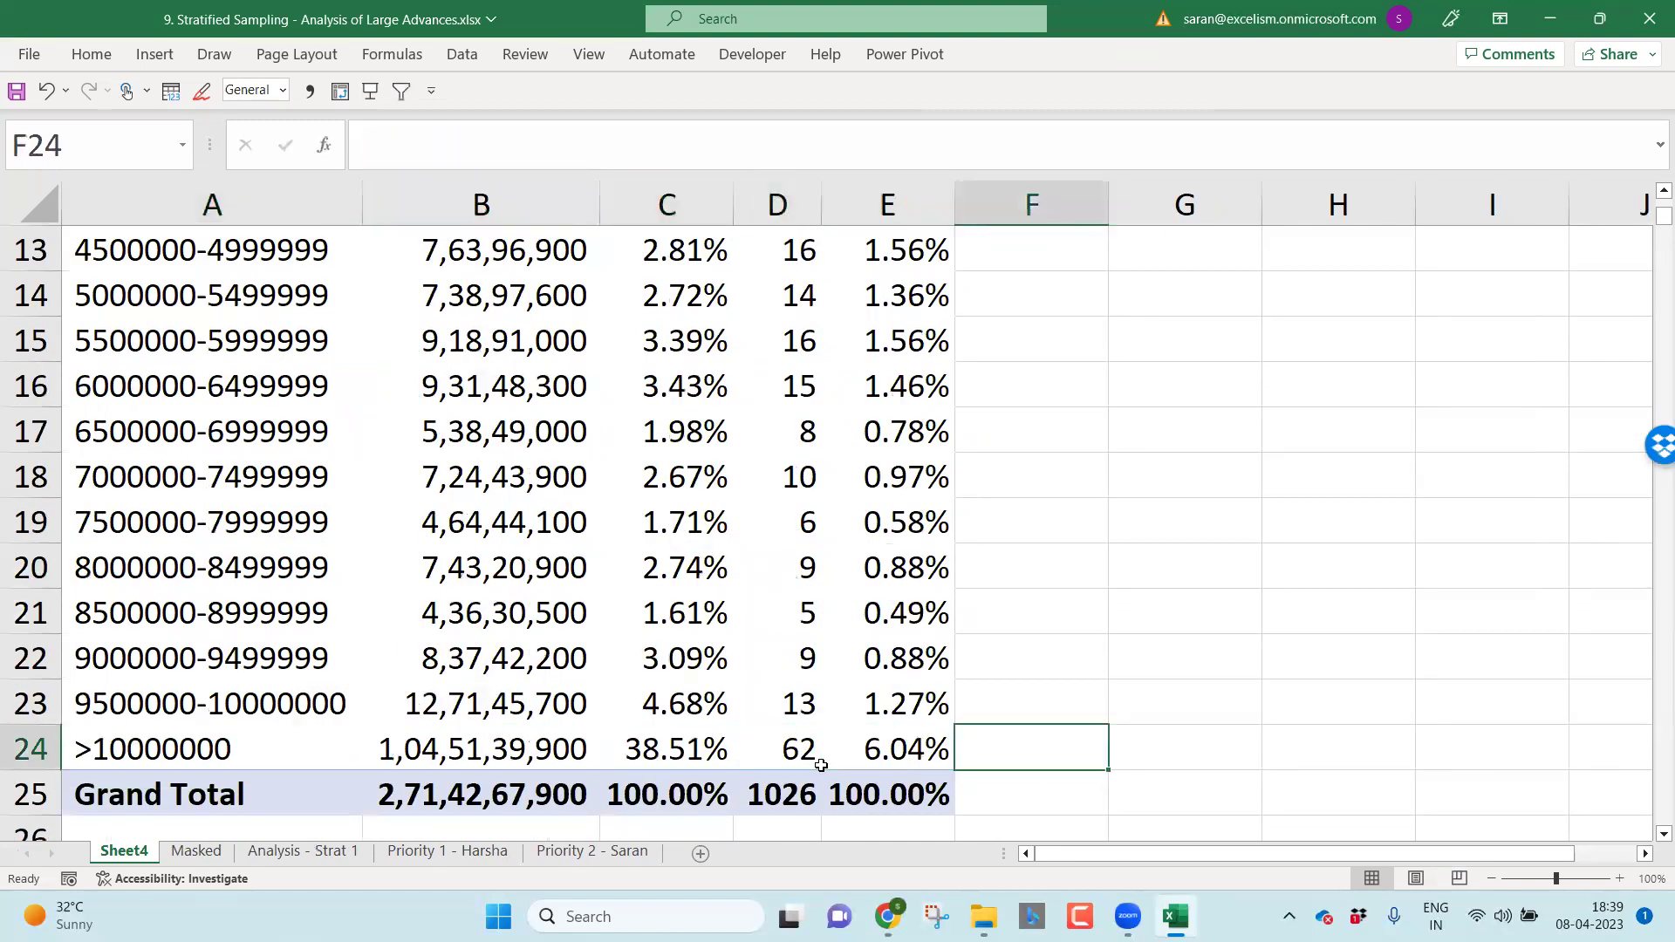
pyautogui.write('Pr')
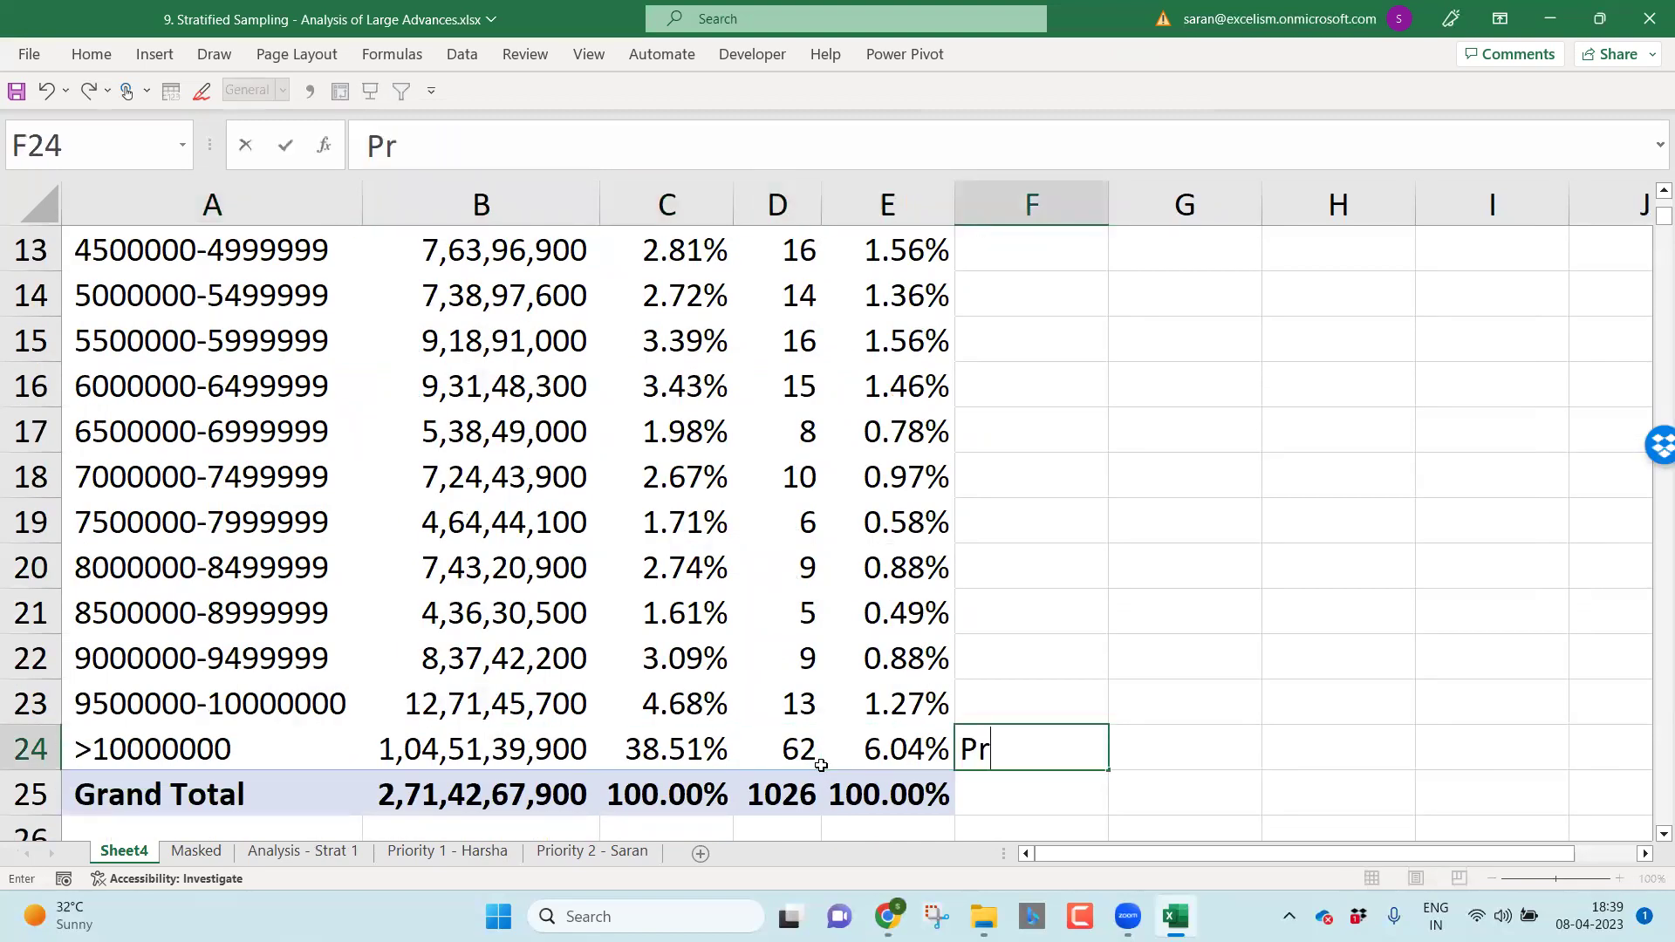
pyautogui.write('iority')
pyautogui.press('Return')
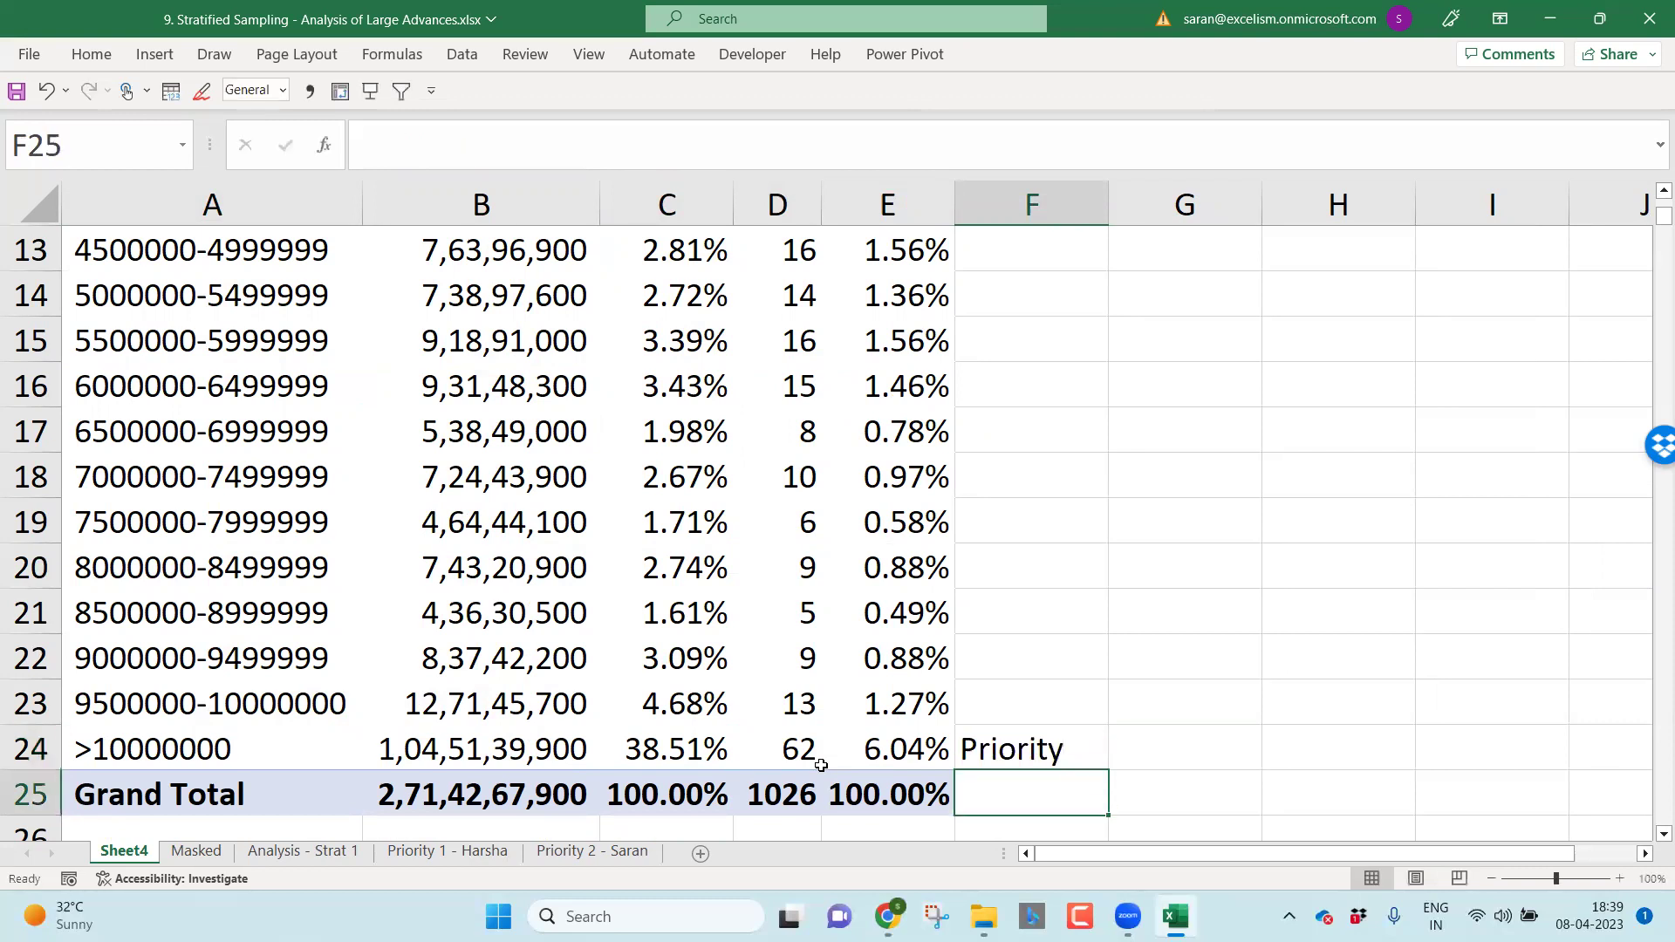
# Step: Review the band rows and E13's Accts % value, then return to F3
pyautogui.press('Up')
pyautogui.hotkey('ctrl', 'Up')
pyautogui.press('Down')
pyautogui.press('Down')
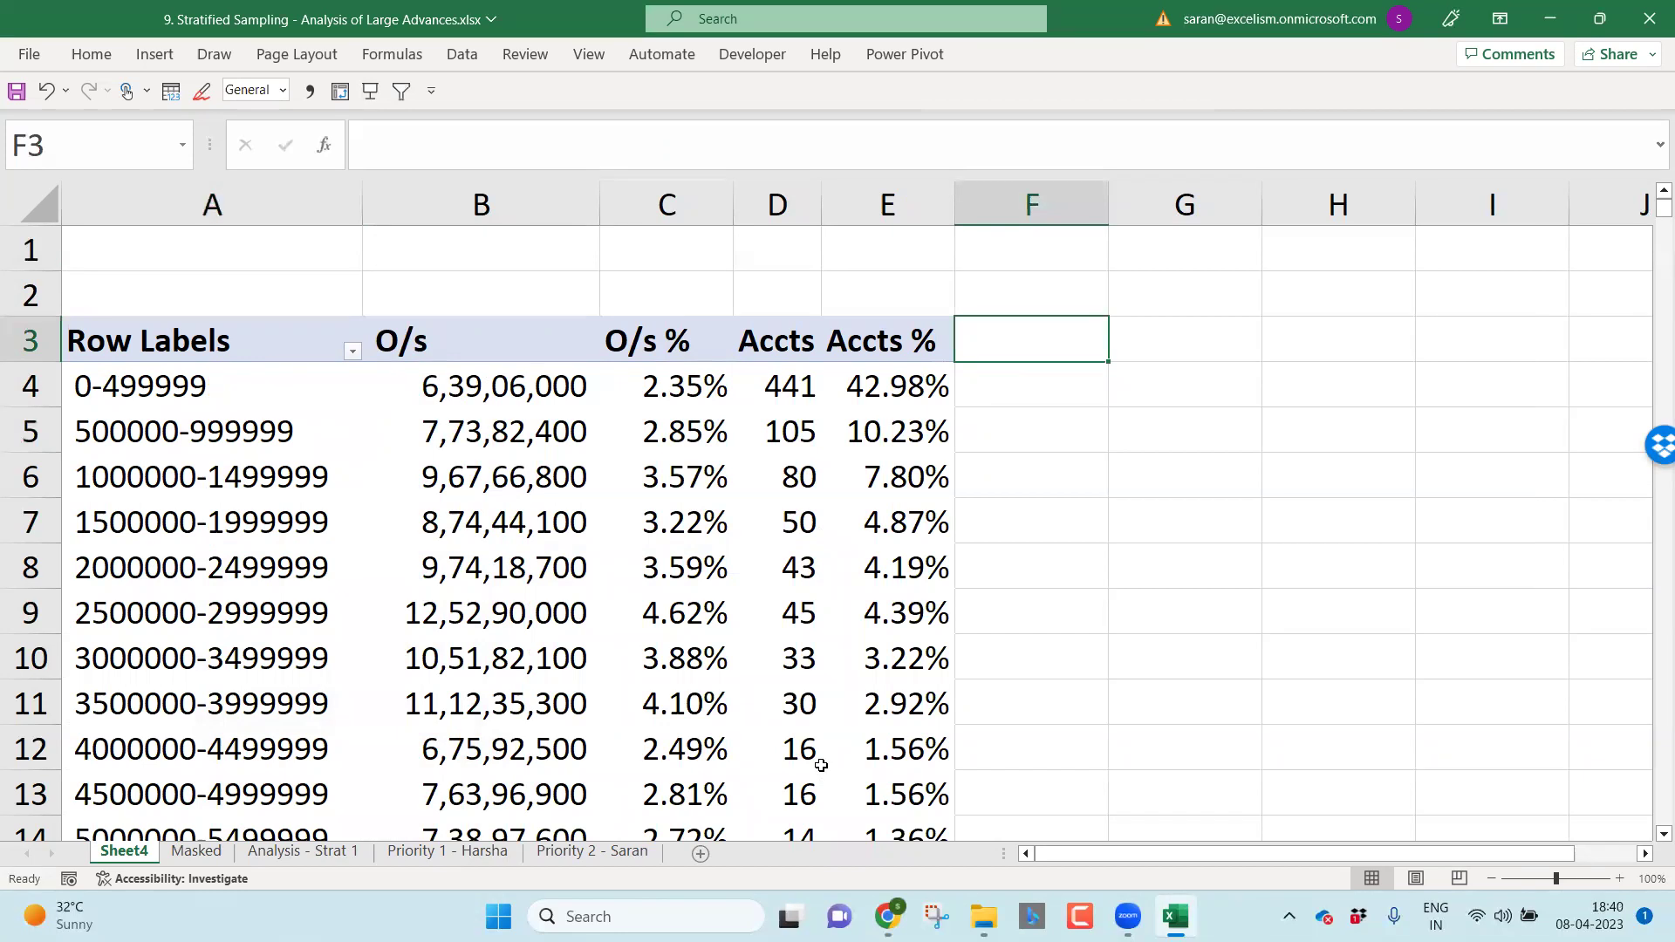
pyautogui.press('Down')
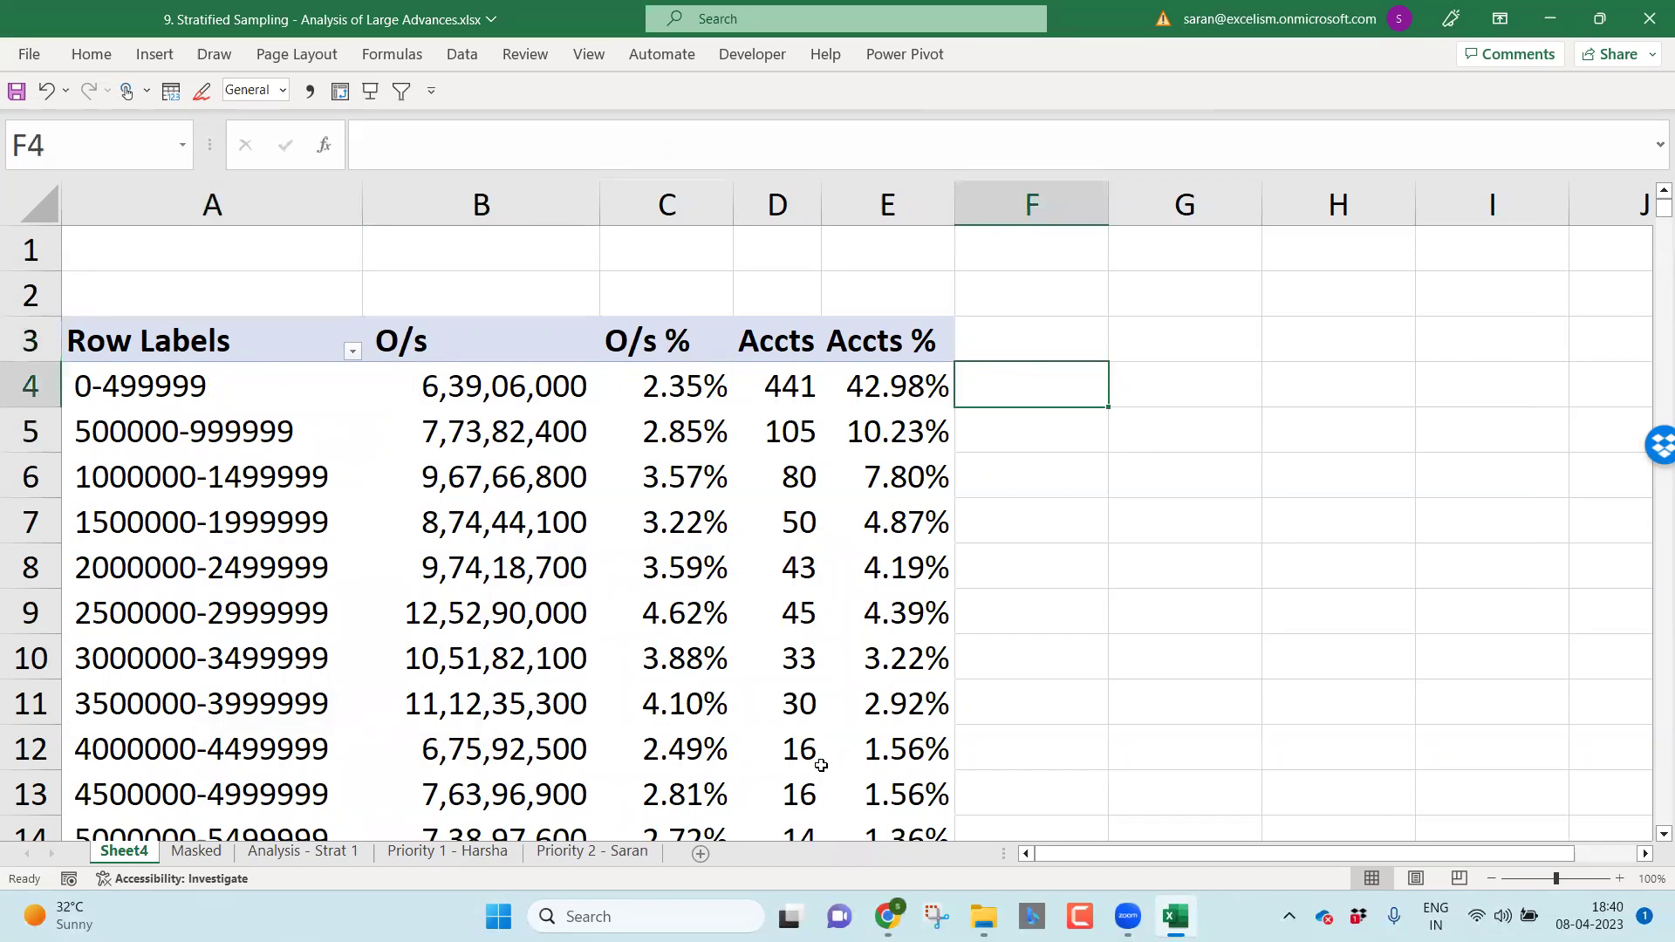
pyautogui.press('Down')
pyautogui.press('Down')
pyautogui.press('Down')
pyautogui.press('Down')
pyautogui.press('Down')
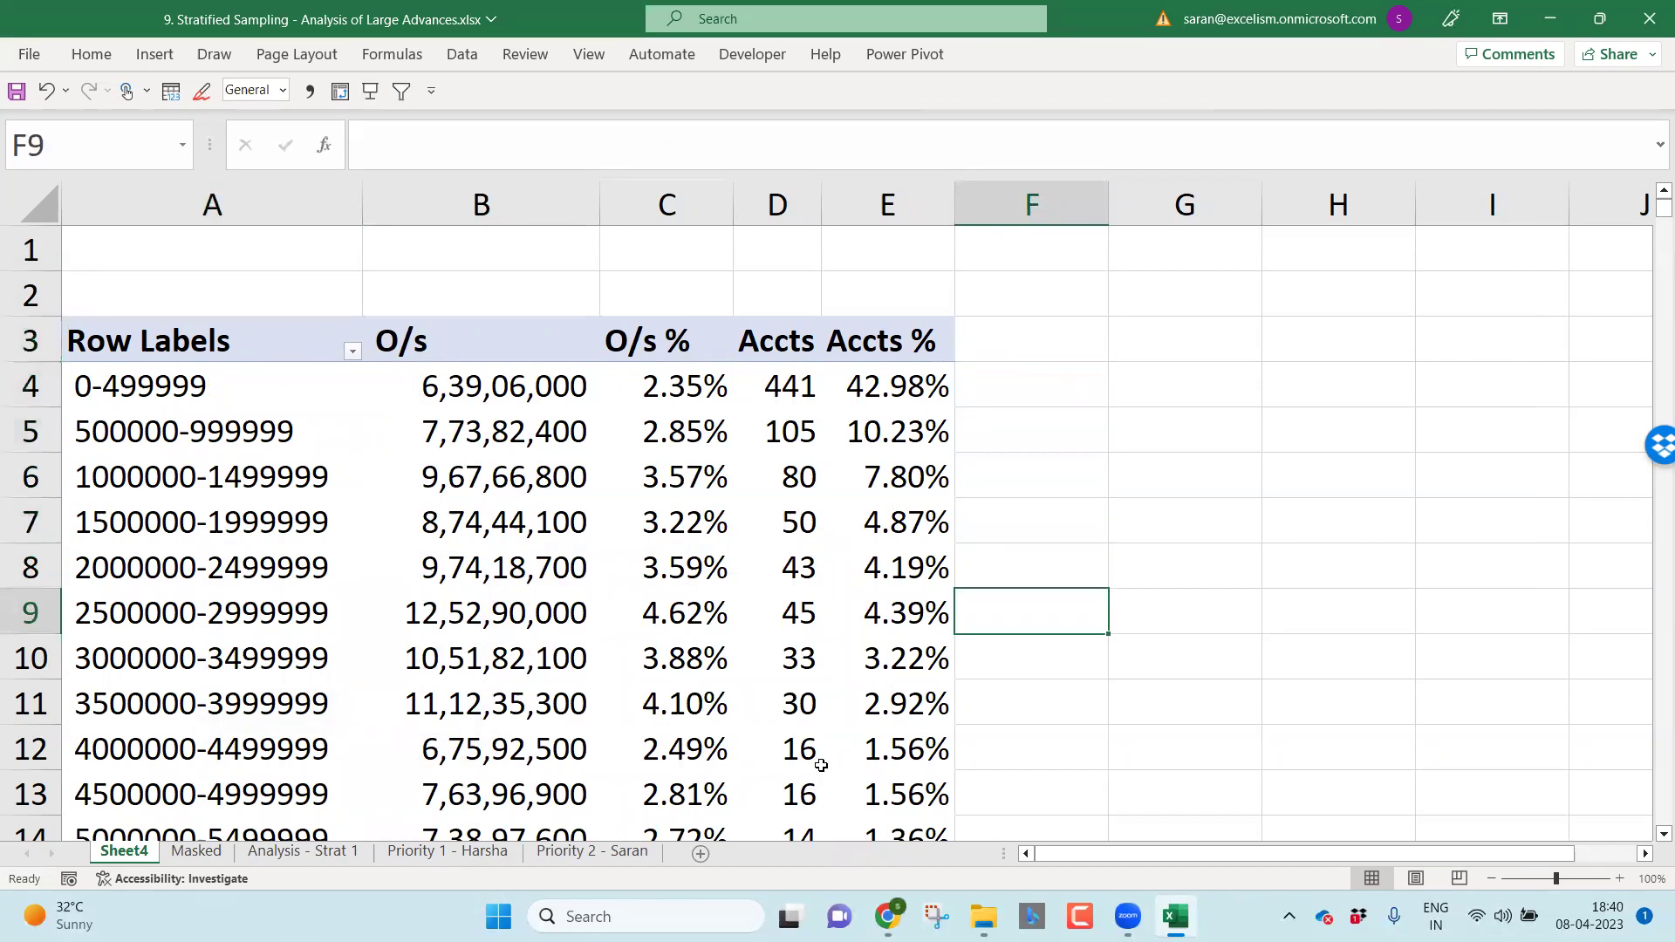
pyautogui.press('Down')
pyautogui.press('Down')
pyautogui.press('Down')
pyautogui.press('Down')
pyautogui.press('Left')
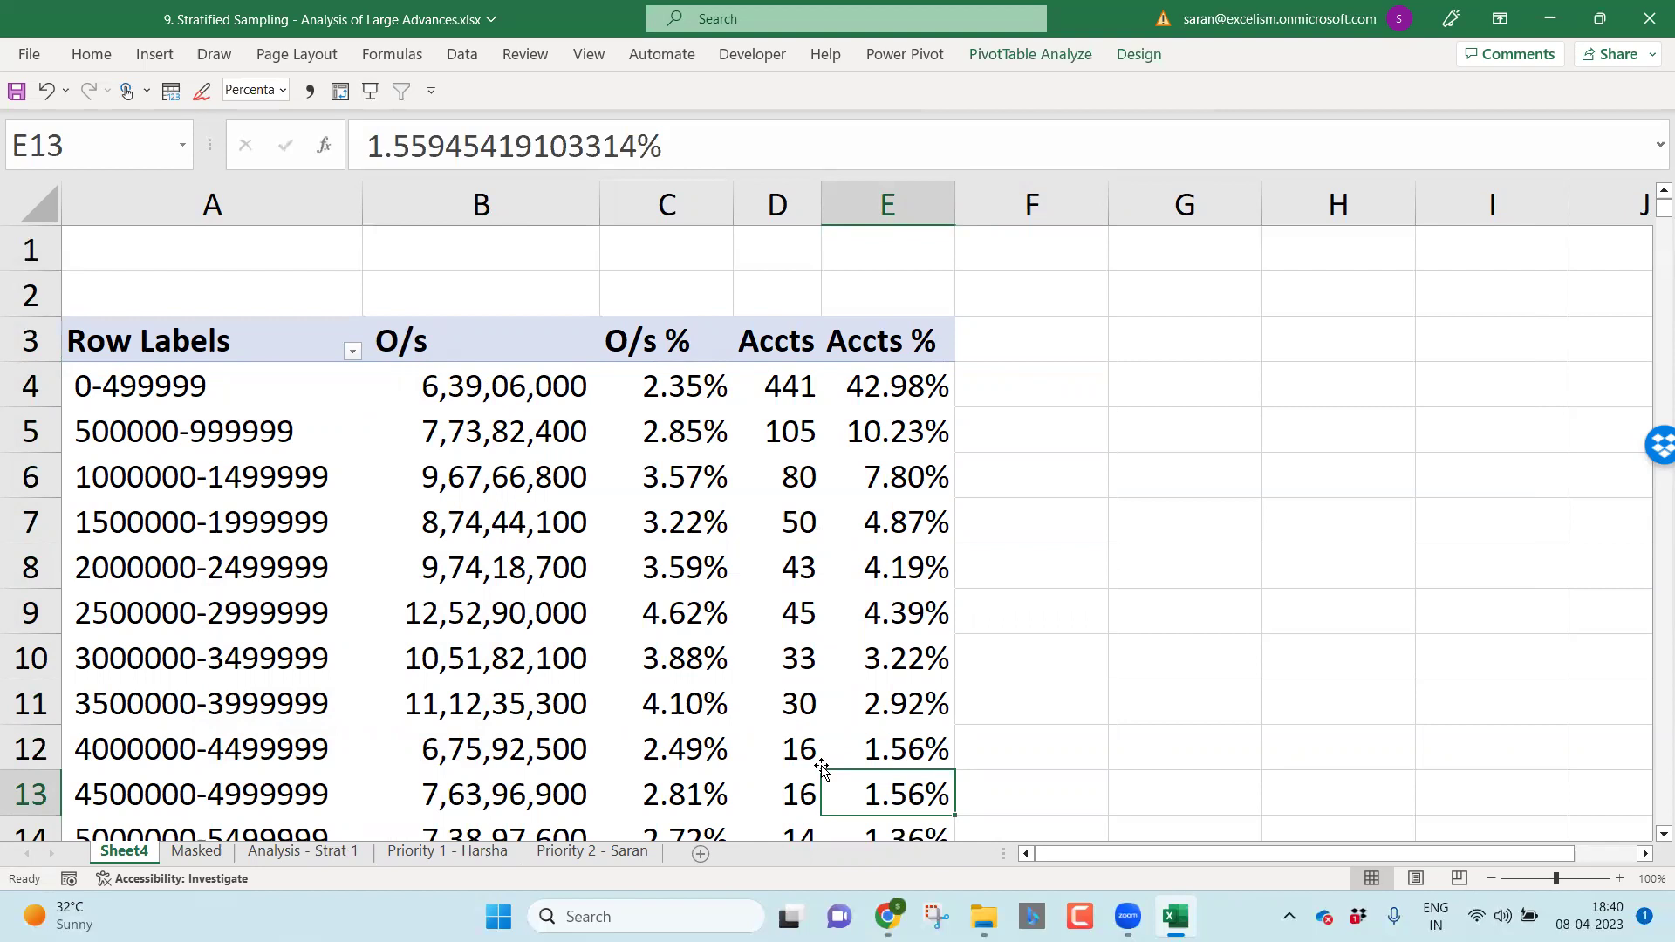
pyautogui.hotkey('ctrl', 'Up')
pyautogui.press('Right')
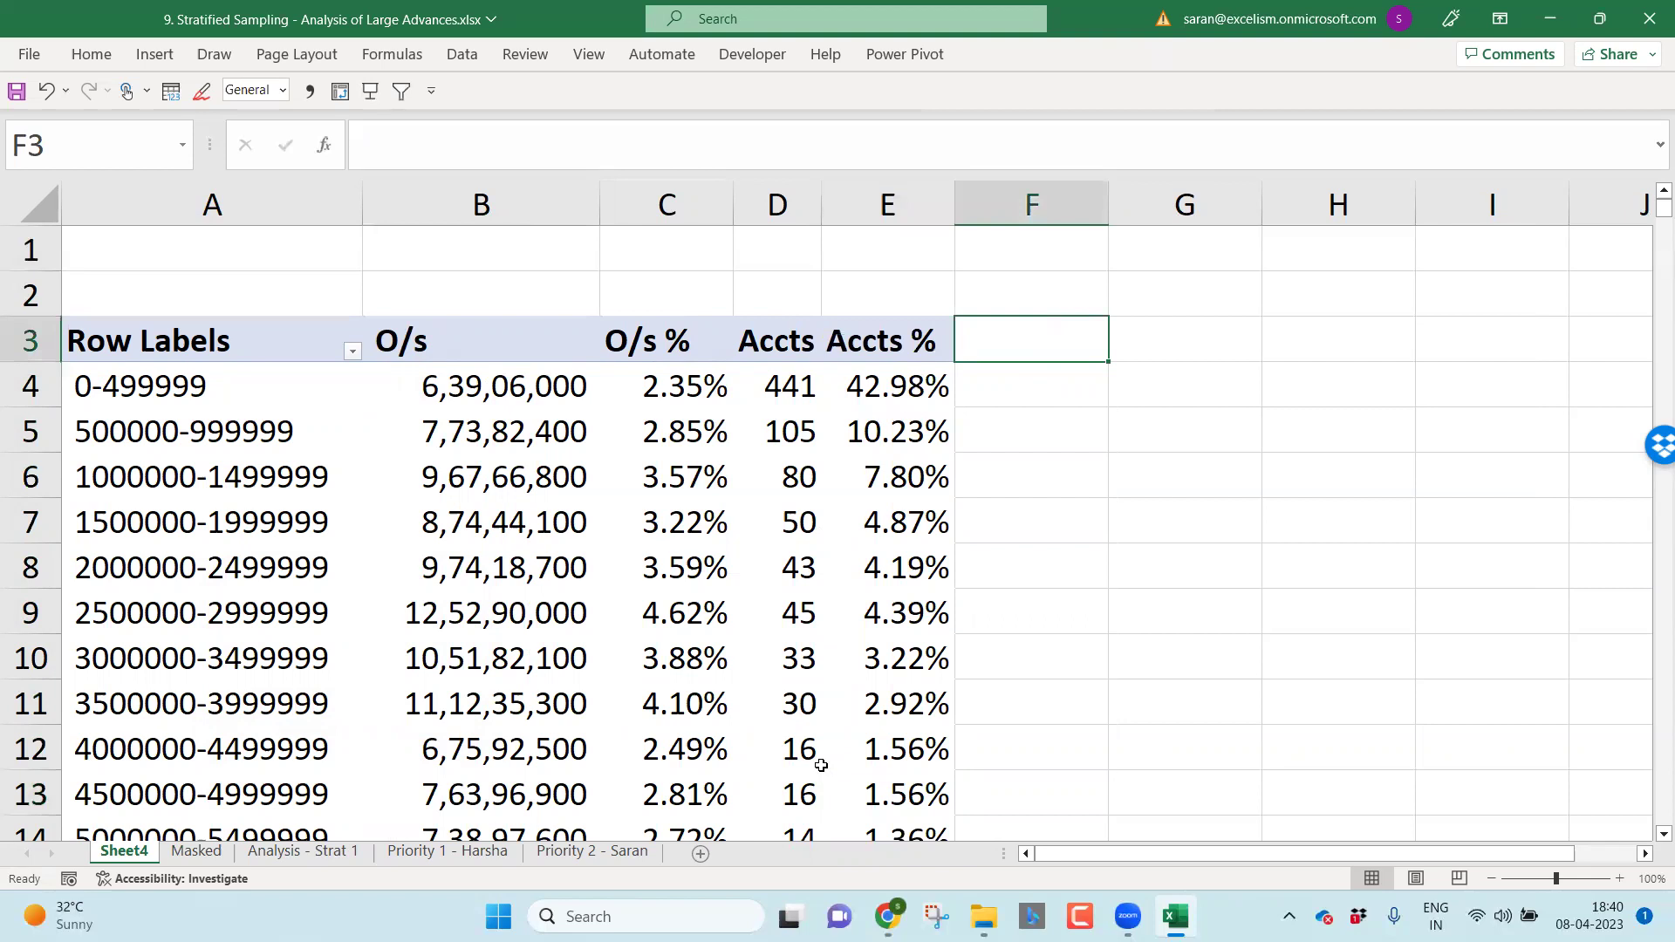
# Step: Enter a bold Sample heading in F3 and the 2% sampling rate in F1
pyautogui.write('Sample')
pyautogui.press('Return')
pyautogui.press('Up')
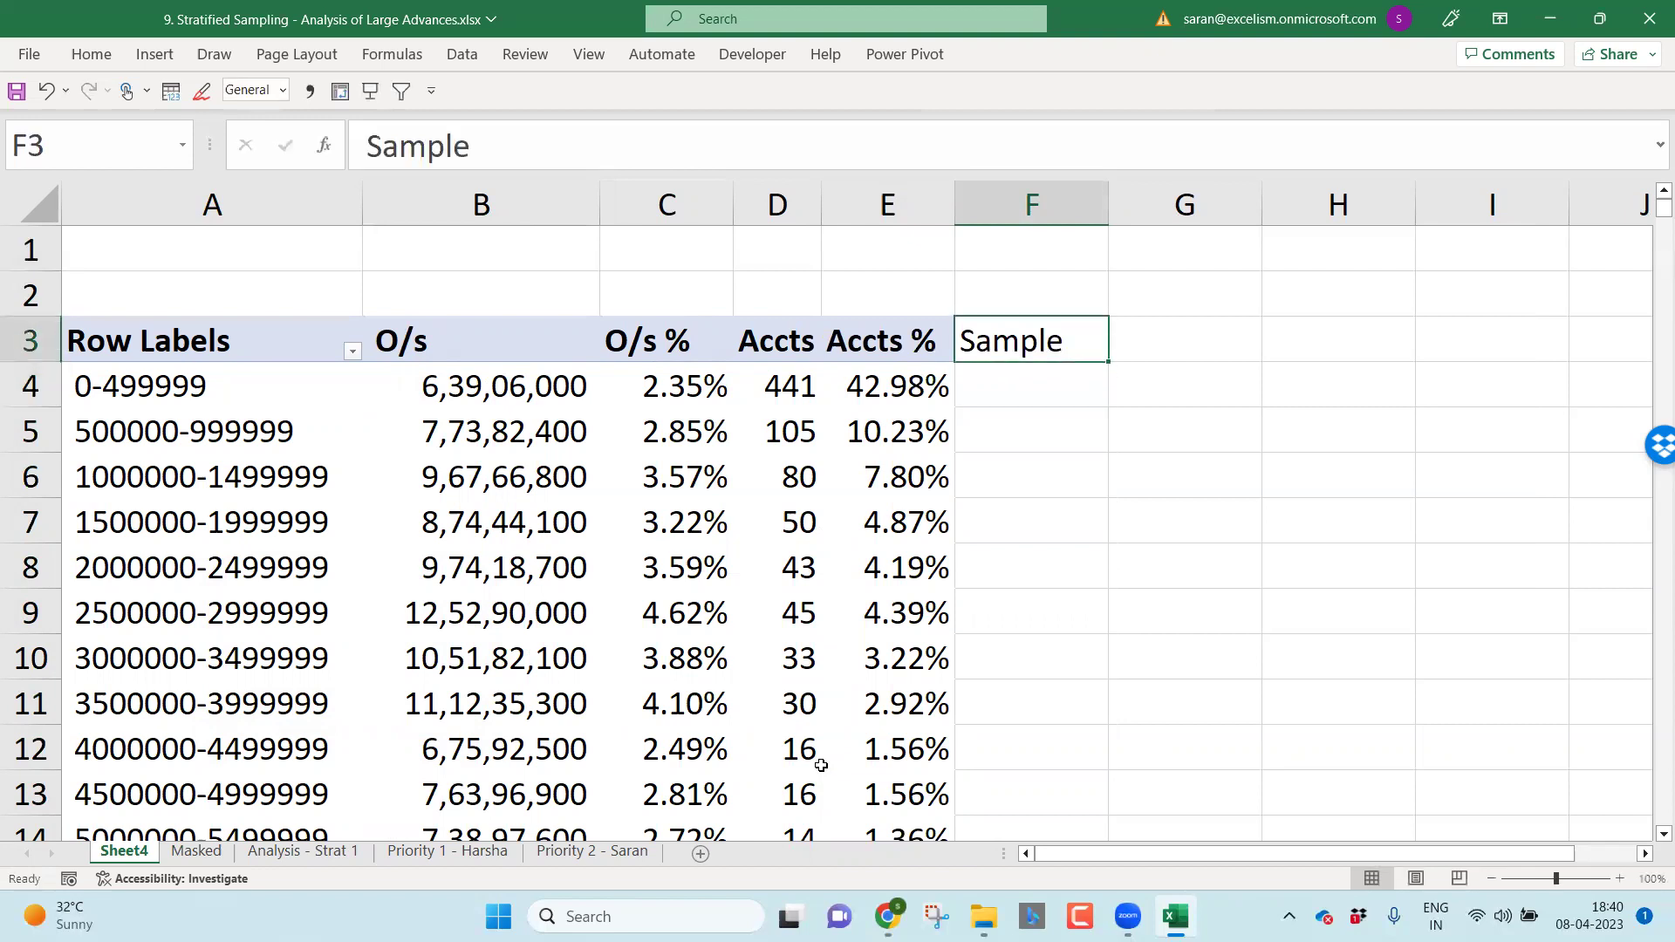
pyautogui.hotkey('ctrl', 'b')
pyautogui.press('Up')
pyautogui.press('Up')
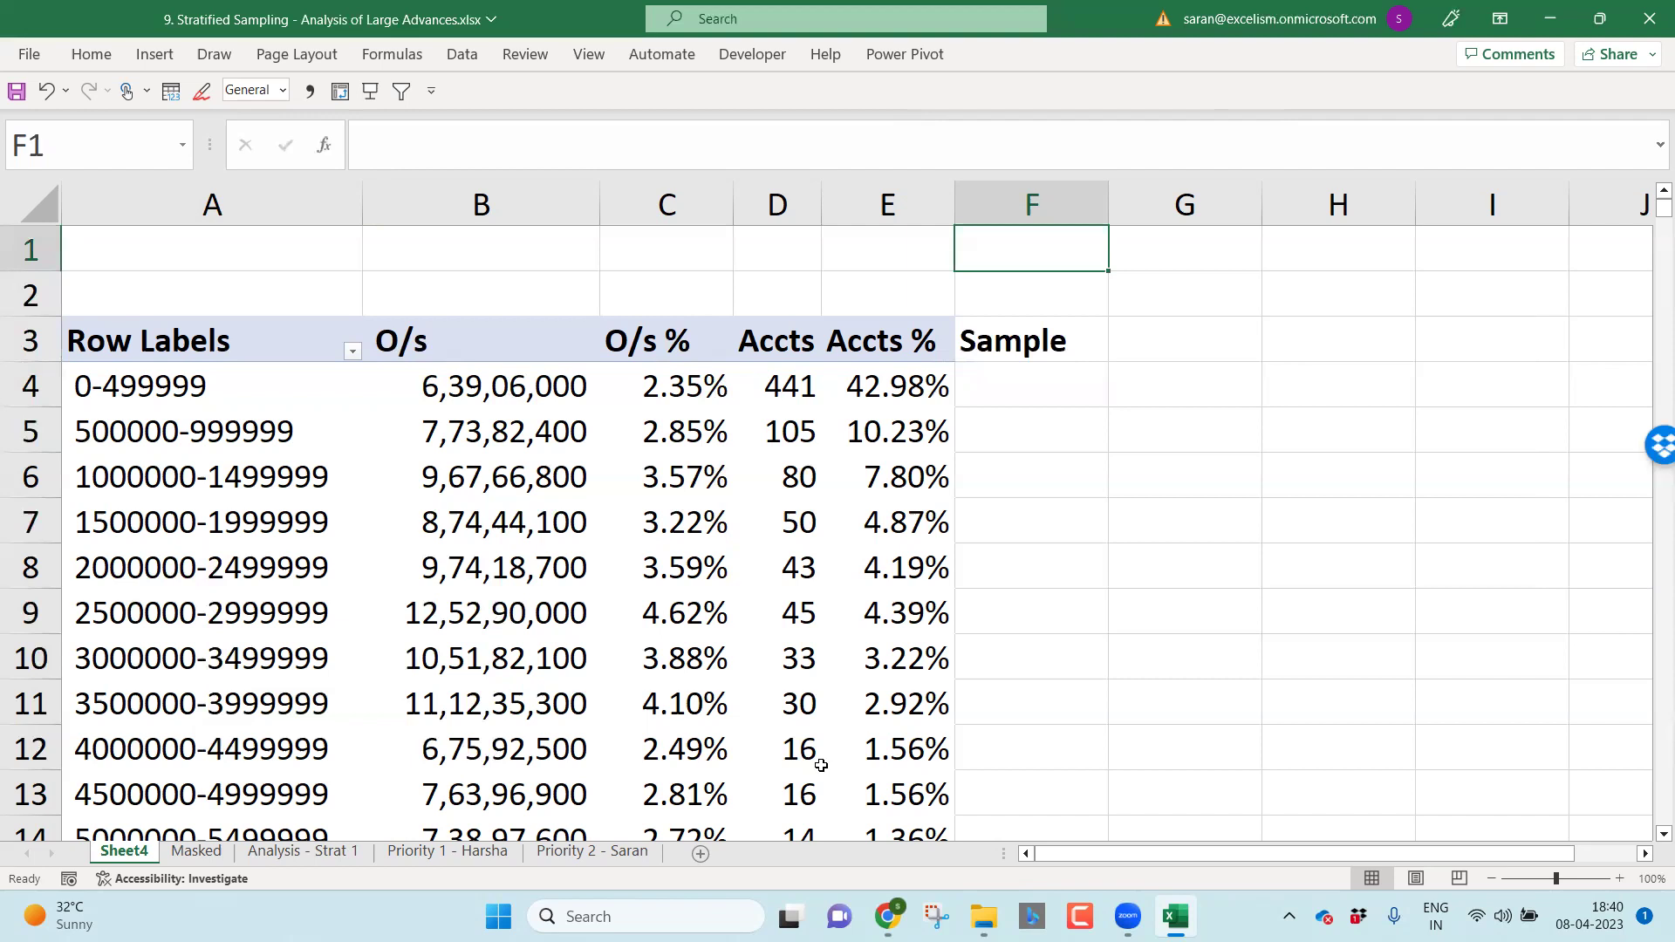
pyautogui.write('2%')
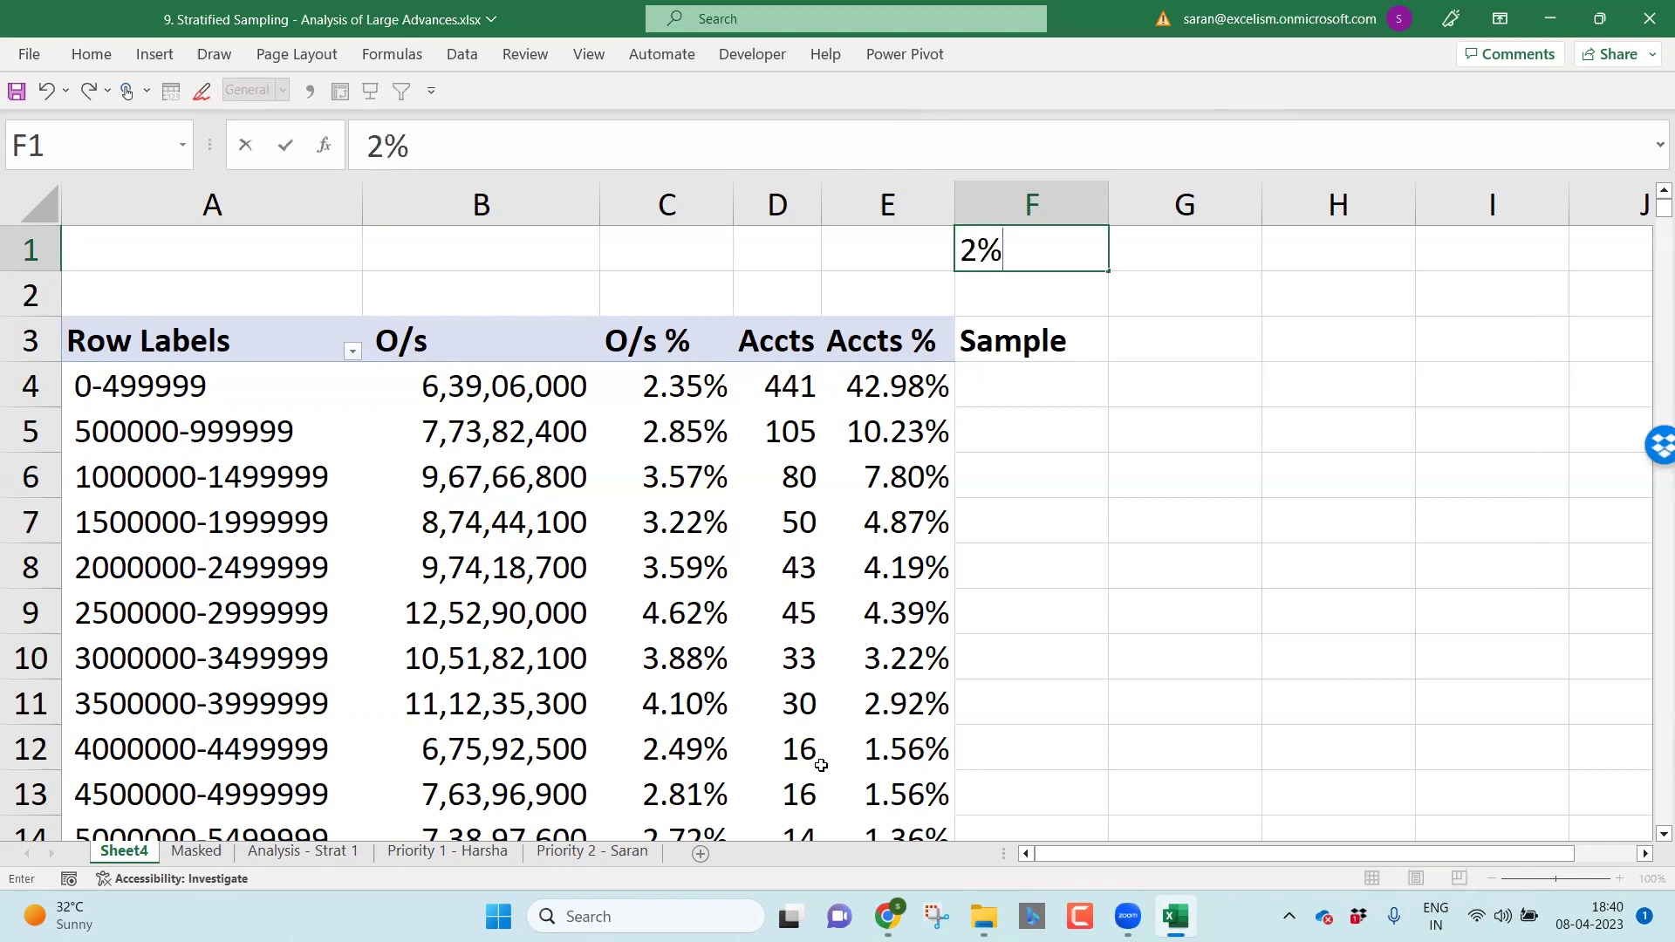
pyautogui.press('Return')
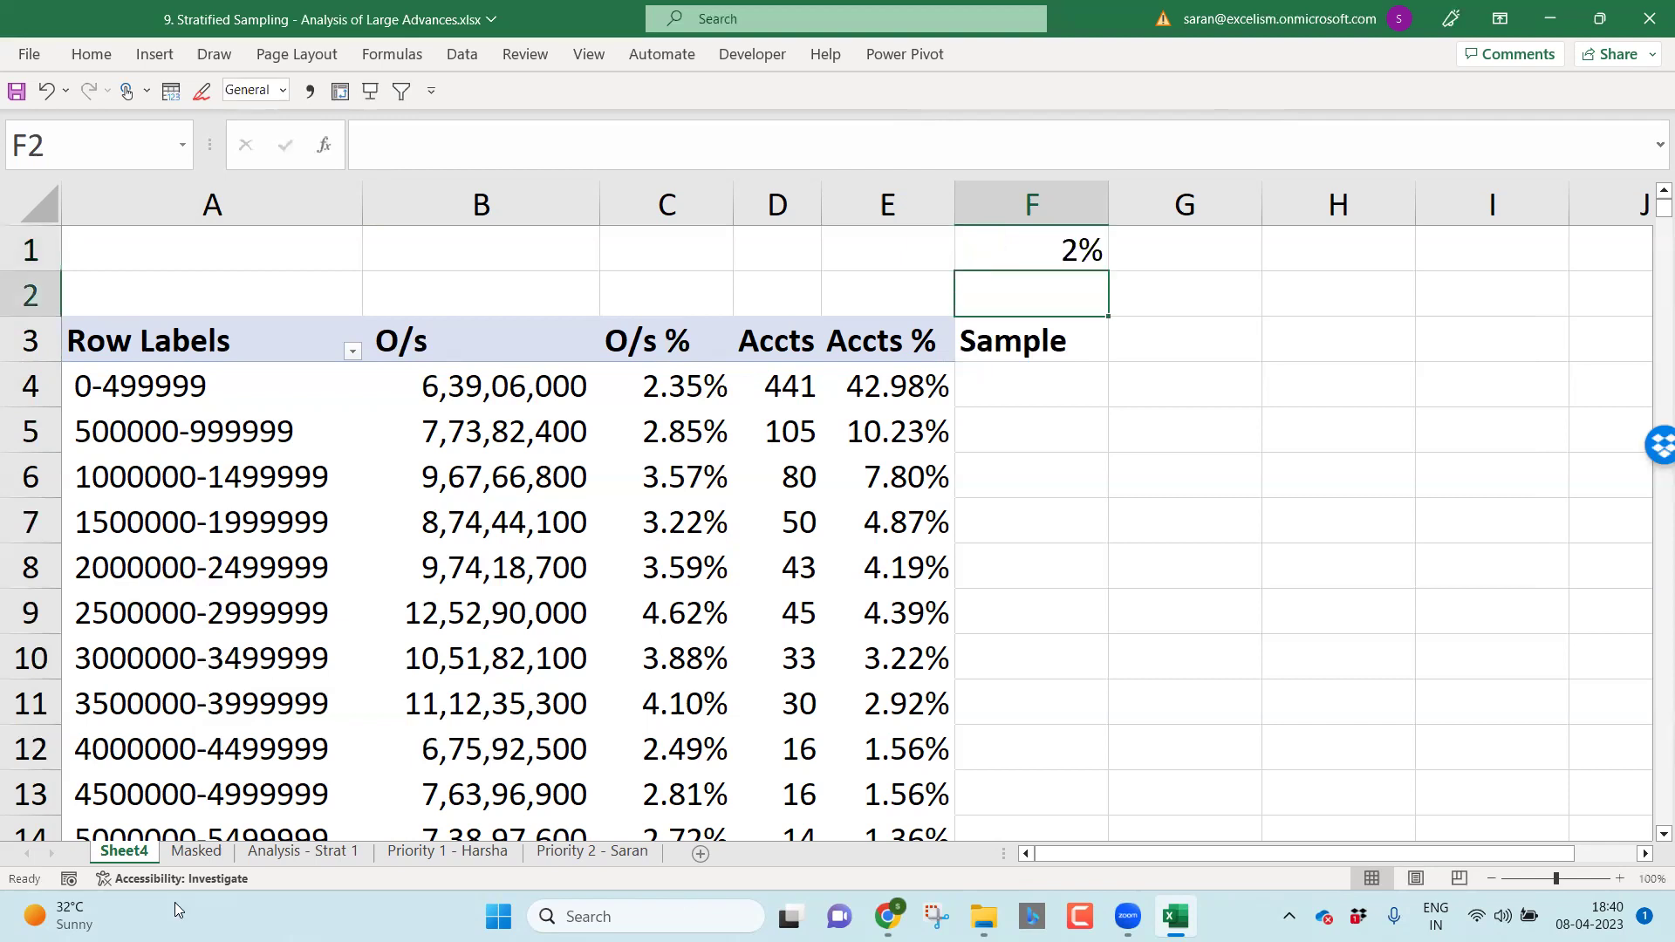
# Step: Check the >10000000 band's 38.51% share and 62 accounts, then return to F4
pyautogui.click(498, 766)
pyautogui.hotkey('ctrl', 'Down')
pyautogui.press('Right')
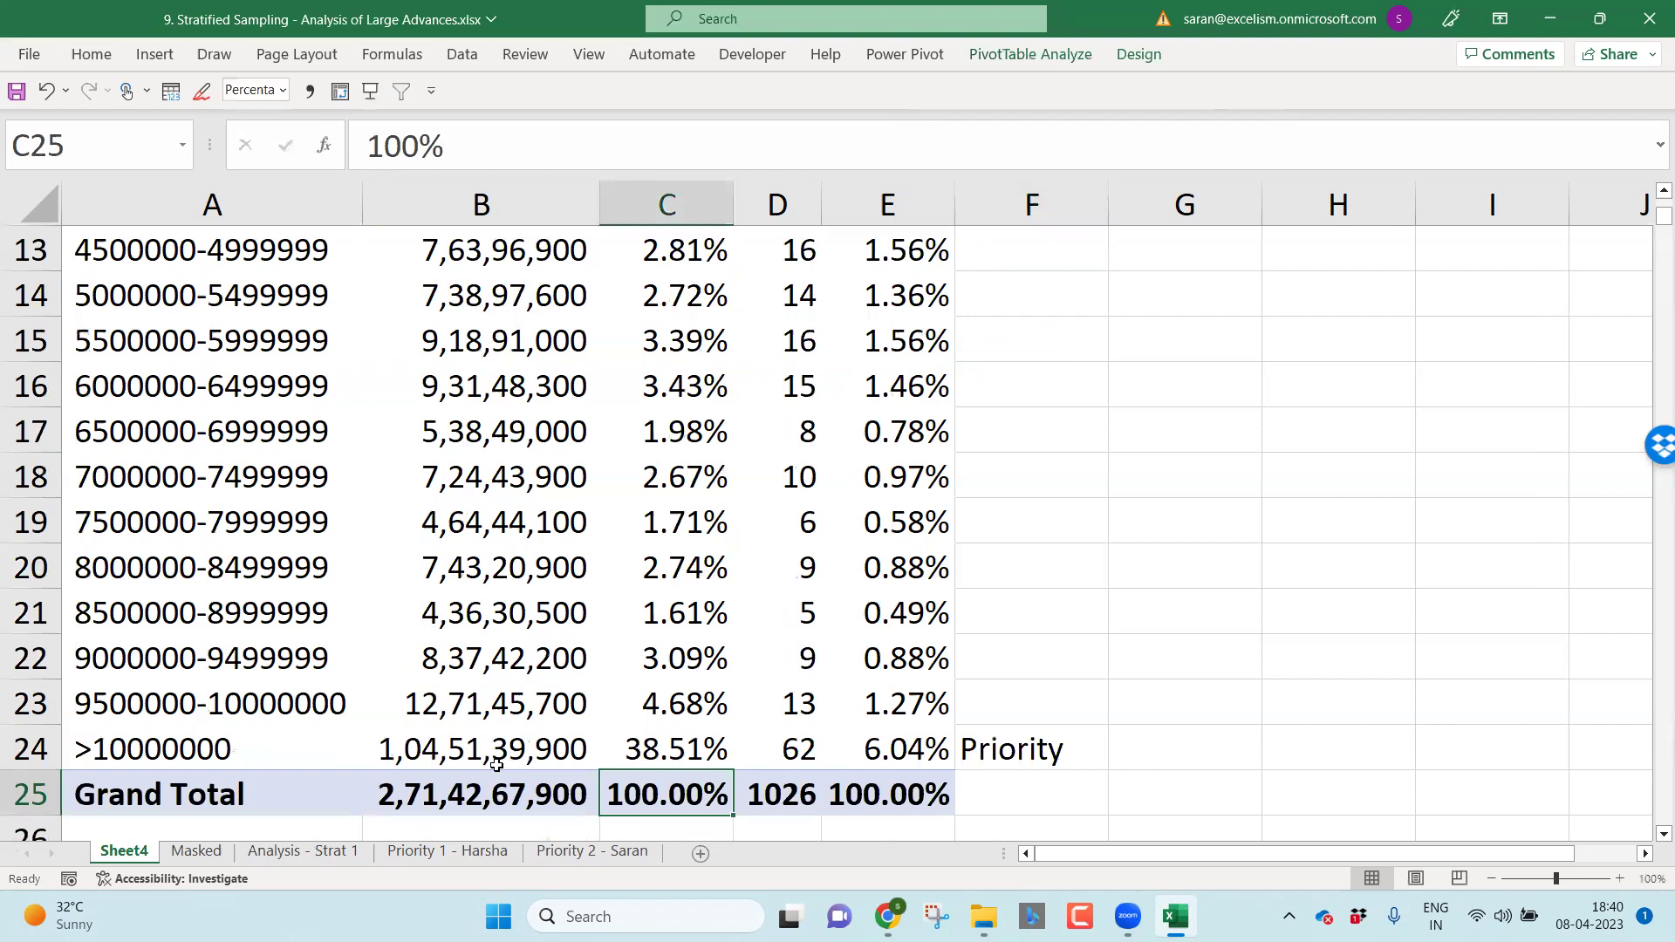
pyautogui.press('Right')
pyautogui.press('Up')
pyautogui.press('Left')
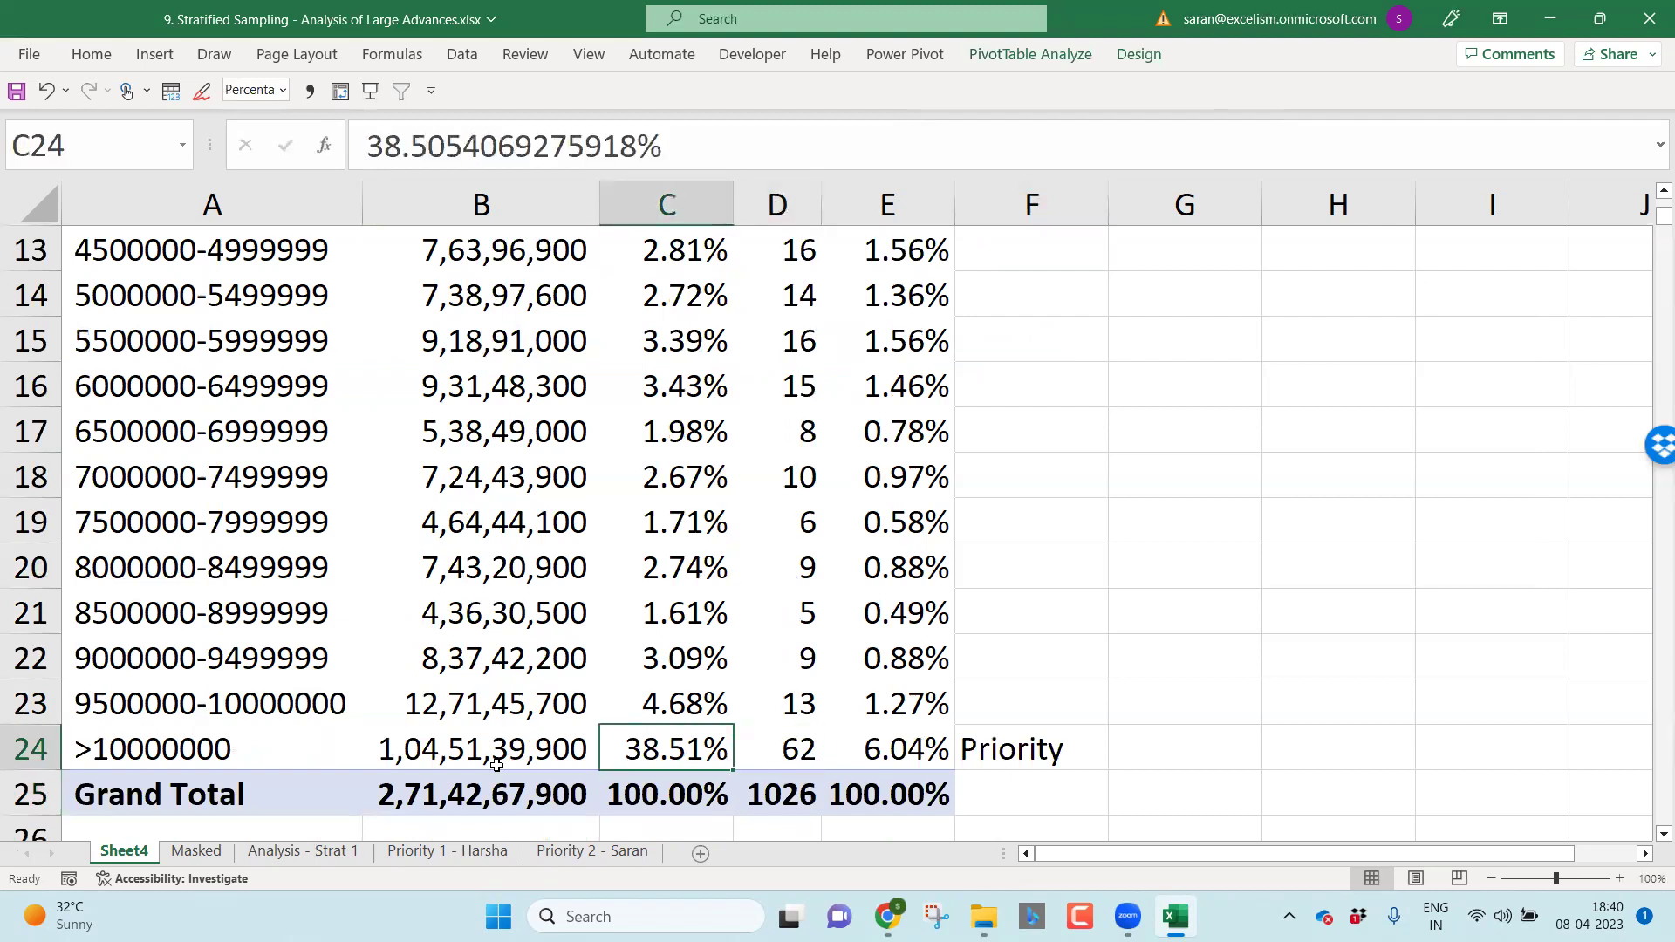
pyautogui.press('Right')
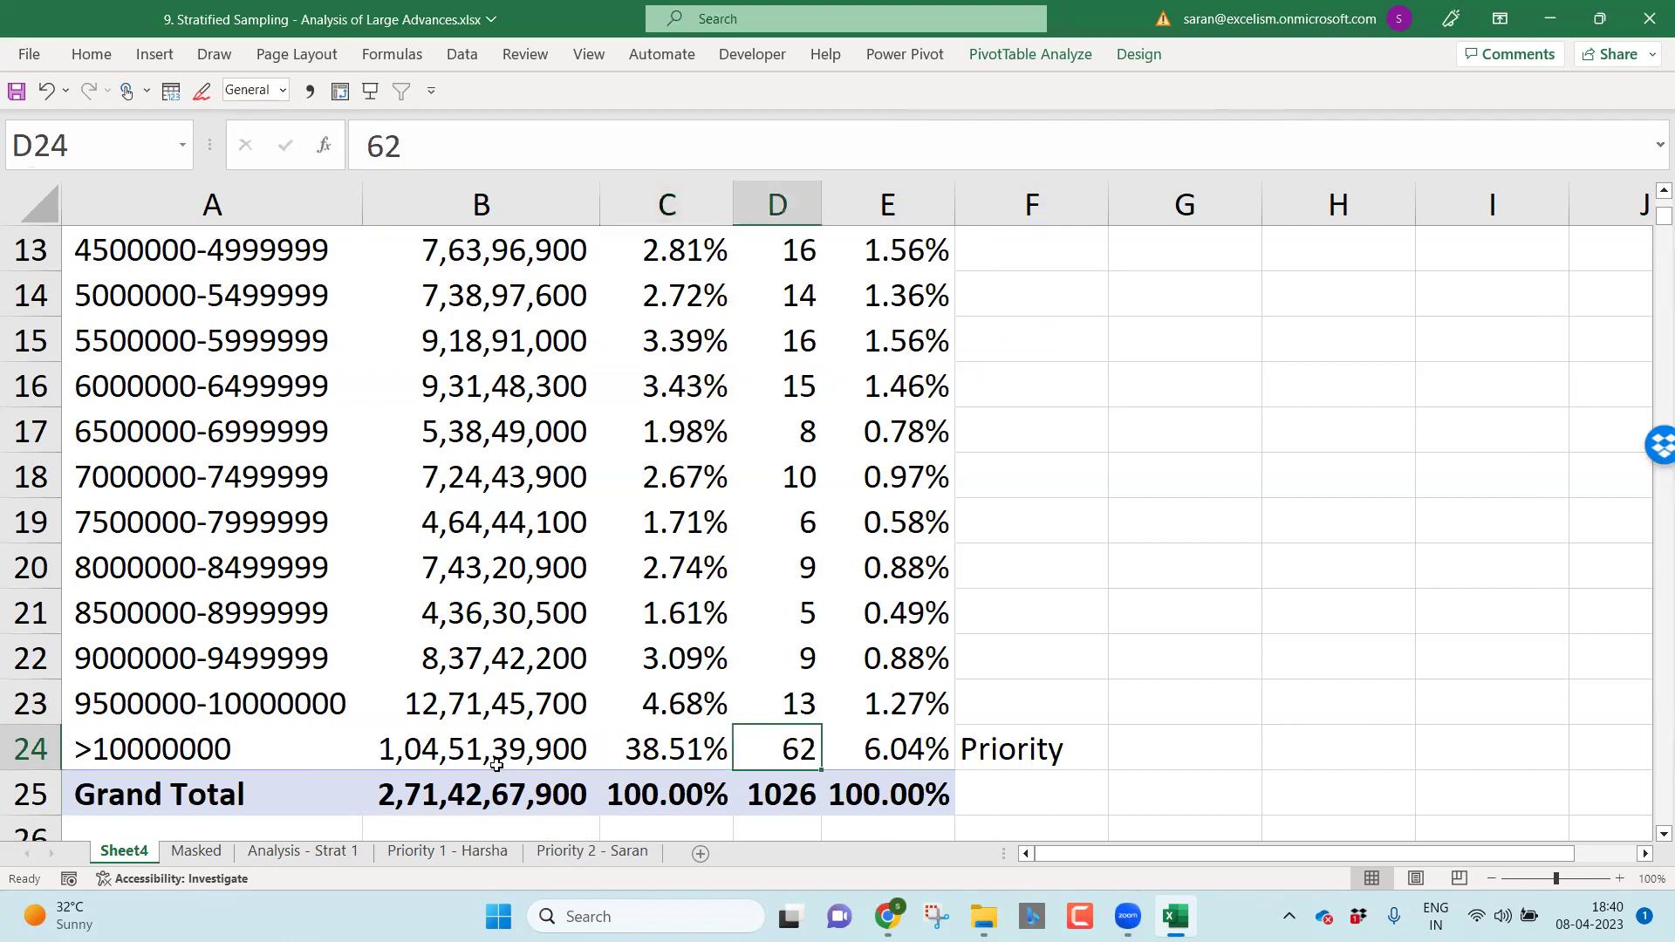
pyautogui.press('Up')
pyautogui.hotkey('ctrl', 'Up')
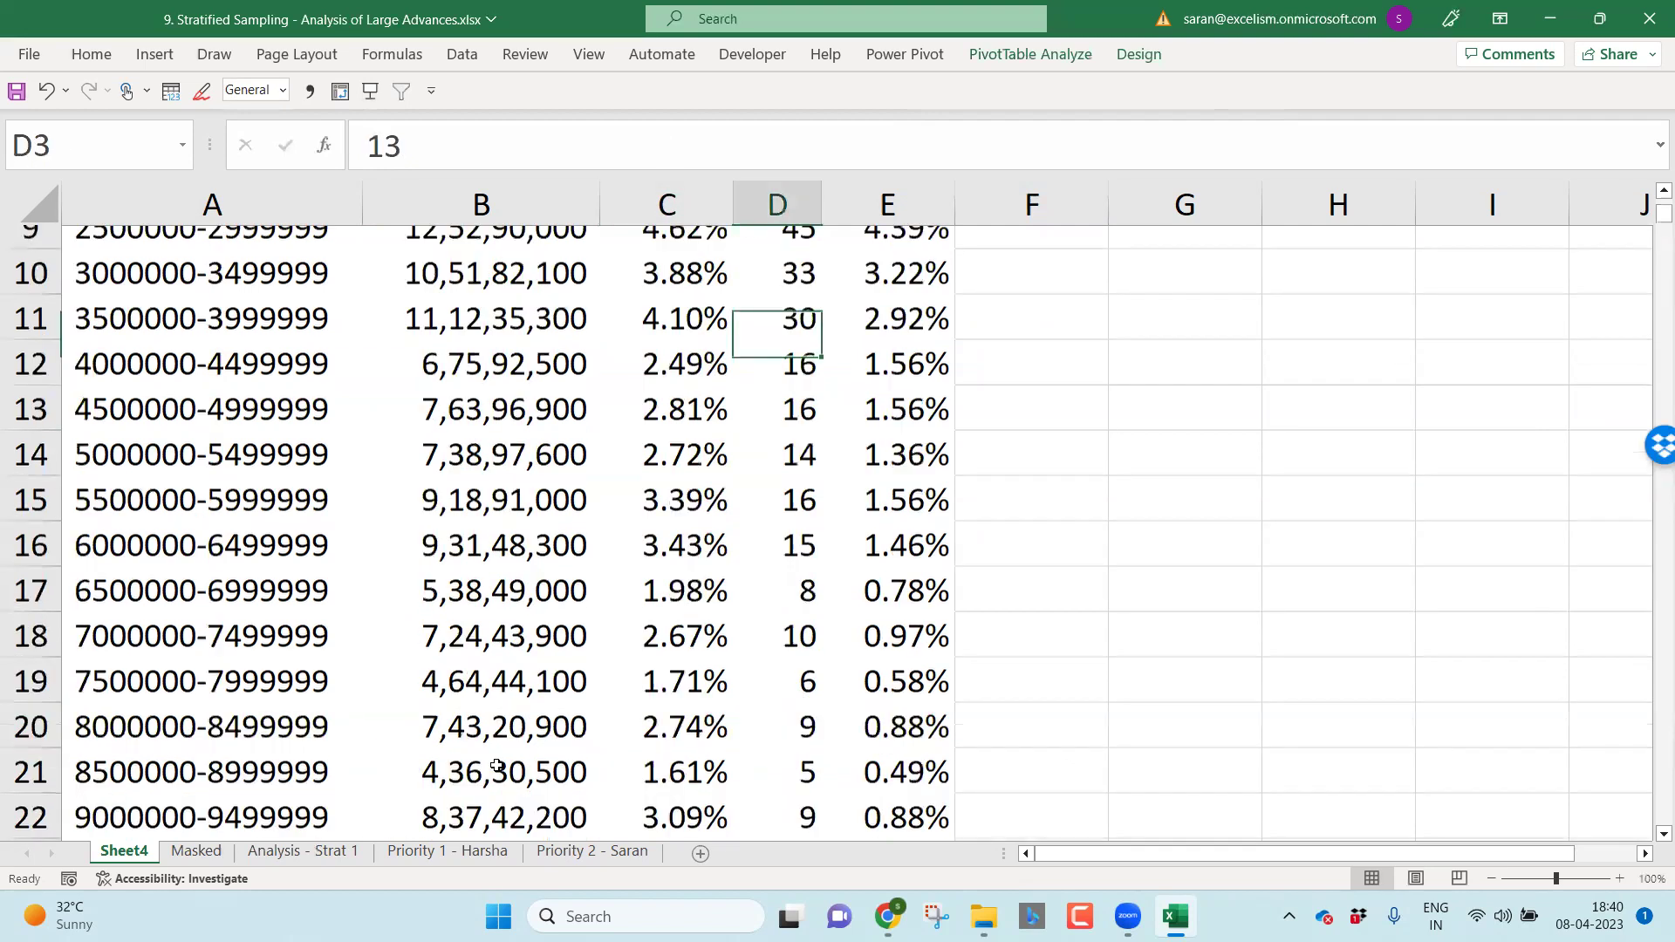
pyautogui.press('Up')
pyautogui.press('Up')
pyautogui.press('Right')
pyautogui.press('Right')
pyautogui.press('Down')
pyautogui.press('Down')
pyautogui.press('Down')
pyautogui.press('Down')
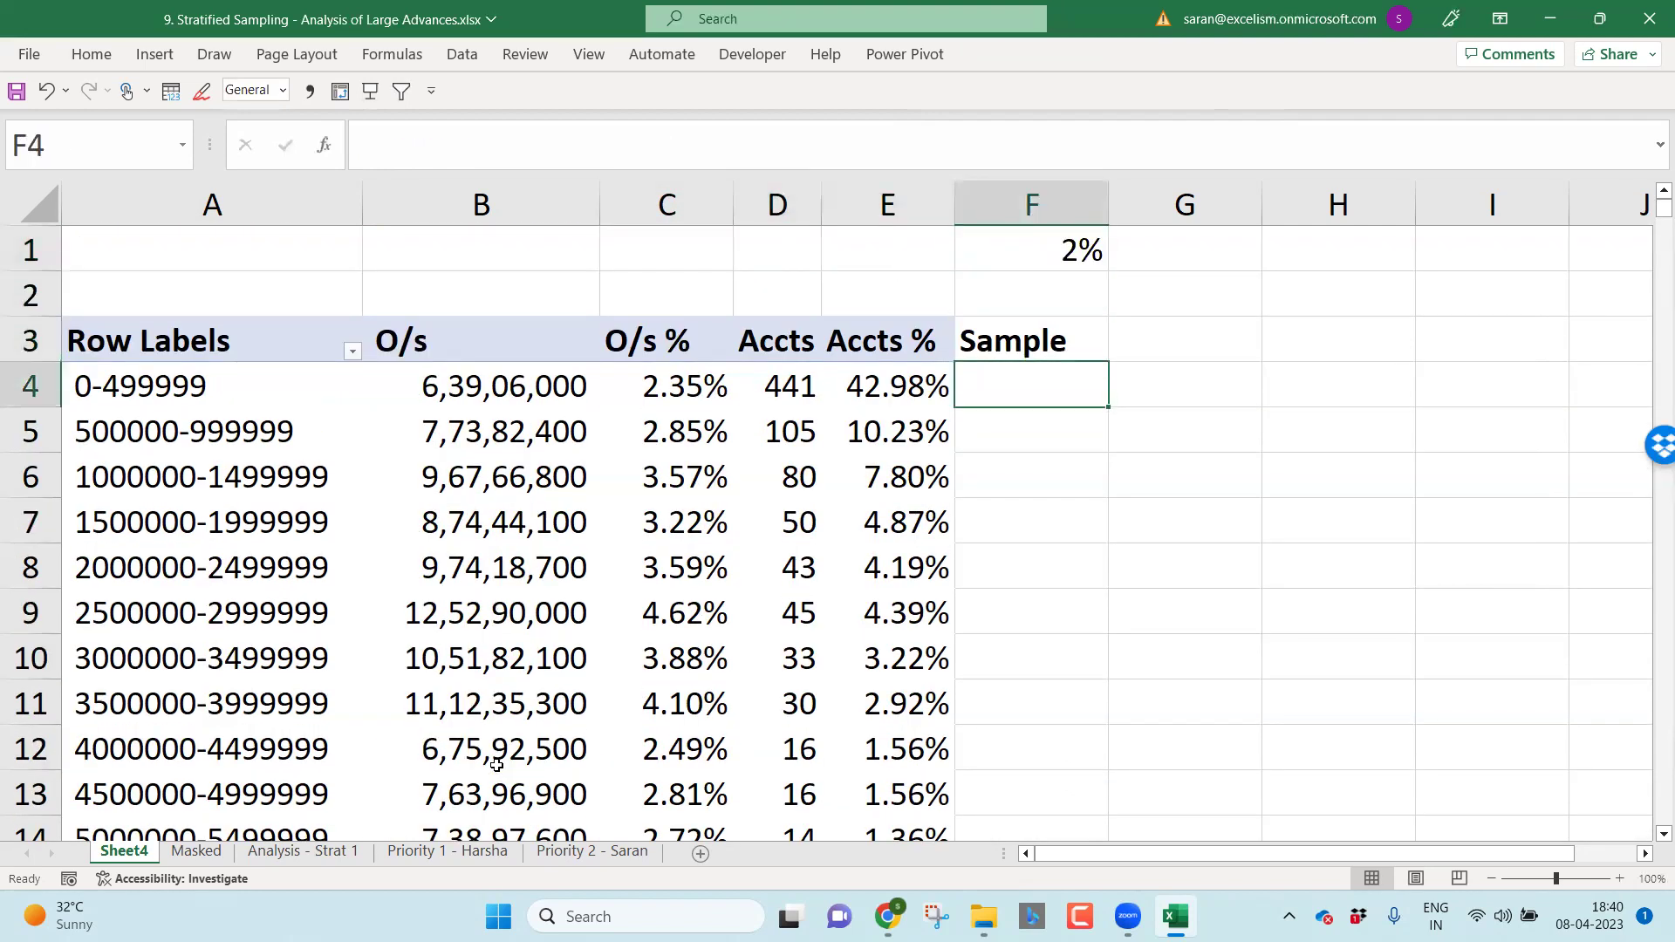
pyautogui.press('Left')
pyautogui.press('Left')
pyautogui.press('Up')
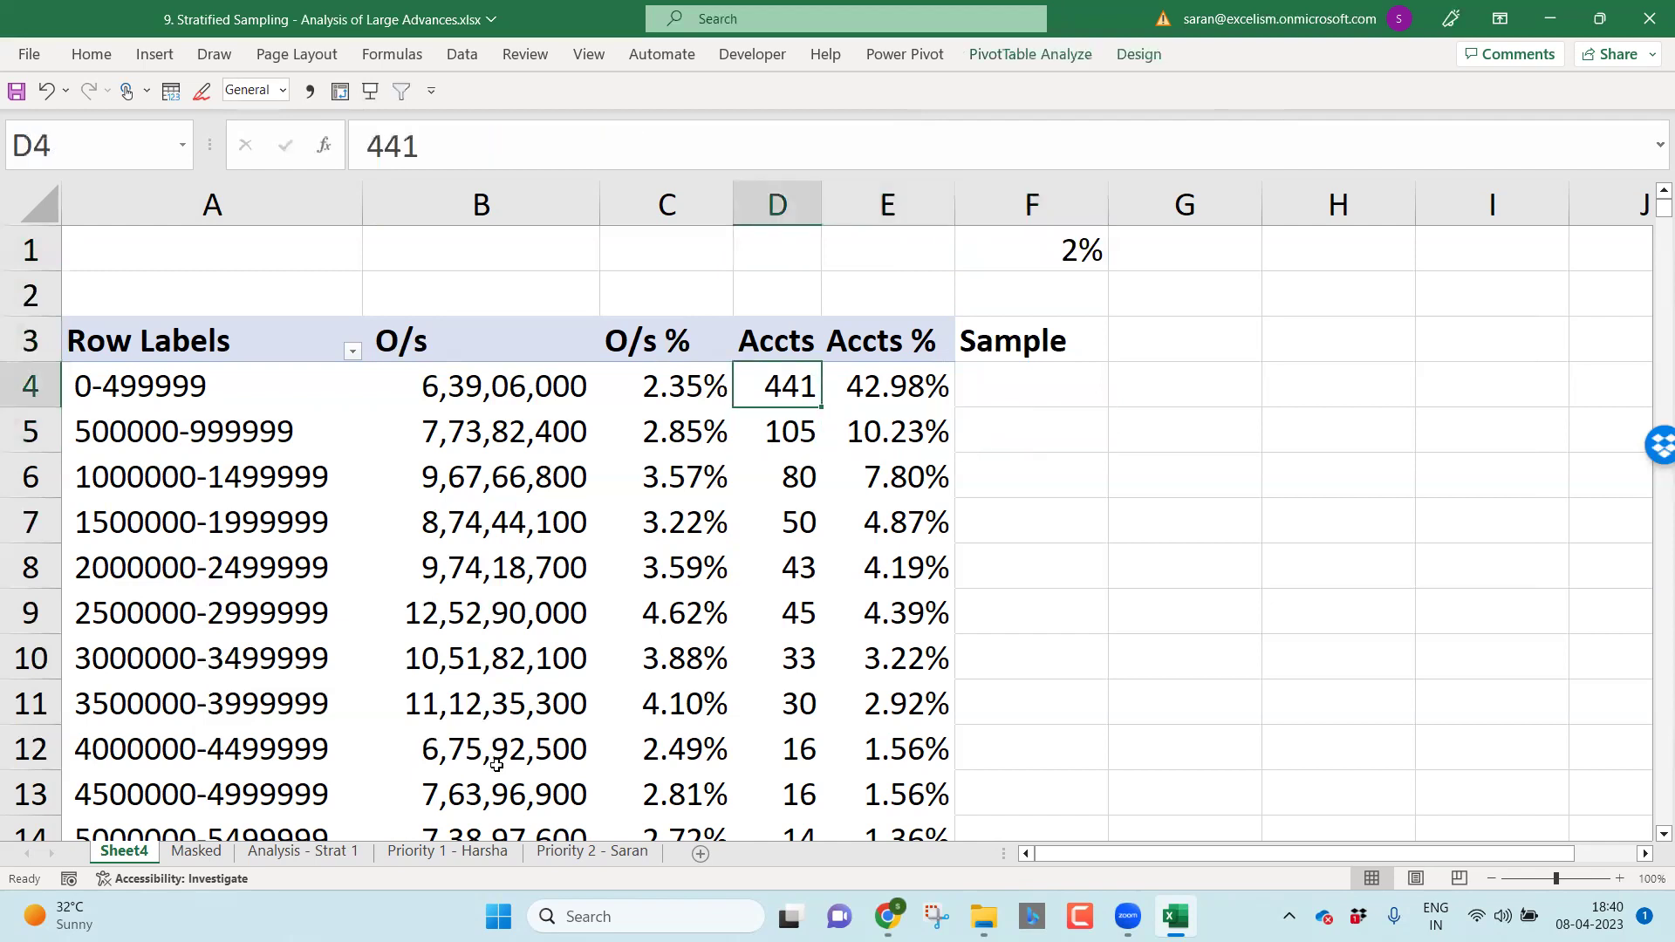
pyautogui.press('Right')
pyautogui.press('Right')
# Step: Enter =D4*2% in F4 as the first band's 2% sample
pyautogui.write('=')
pyautogui.press('Left')
pyautogui.press('Left')
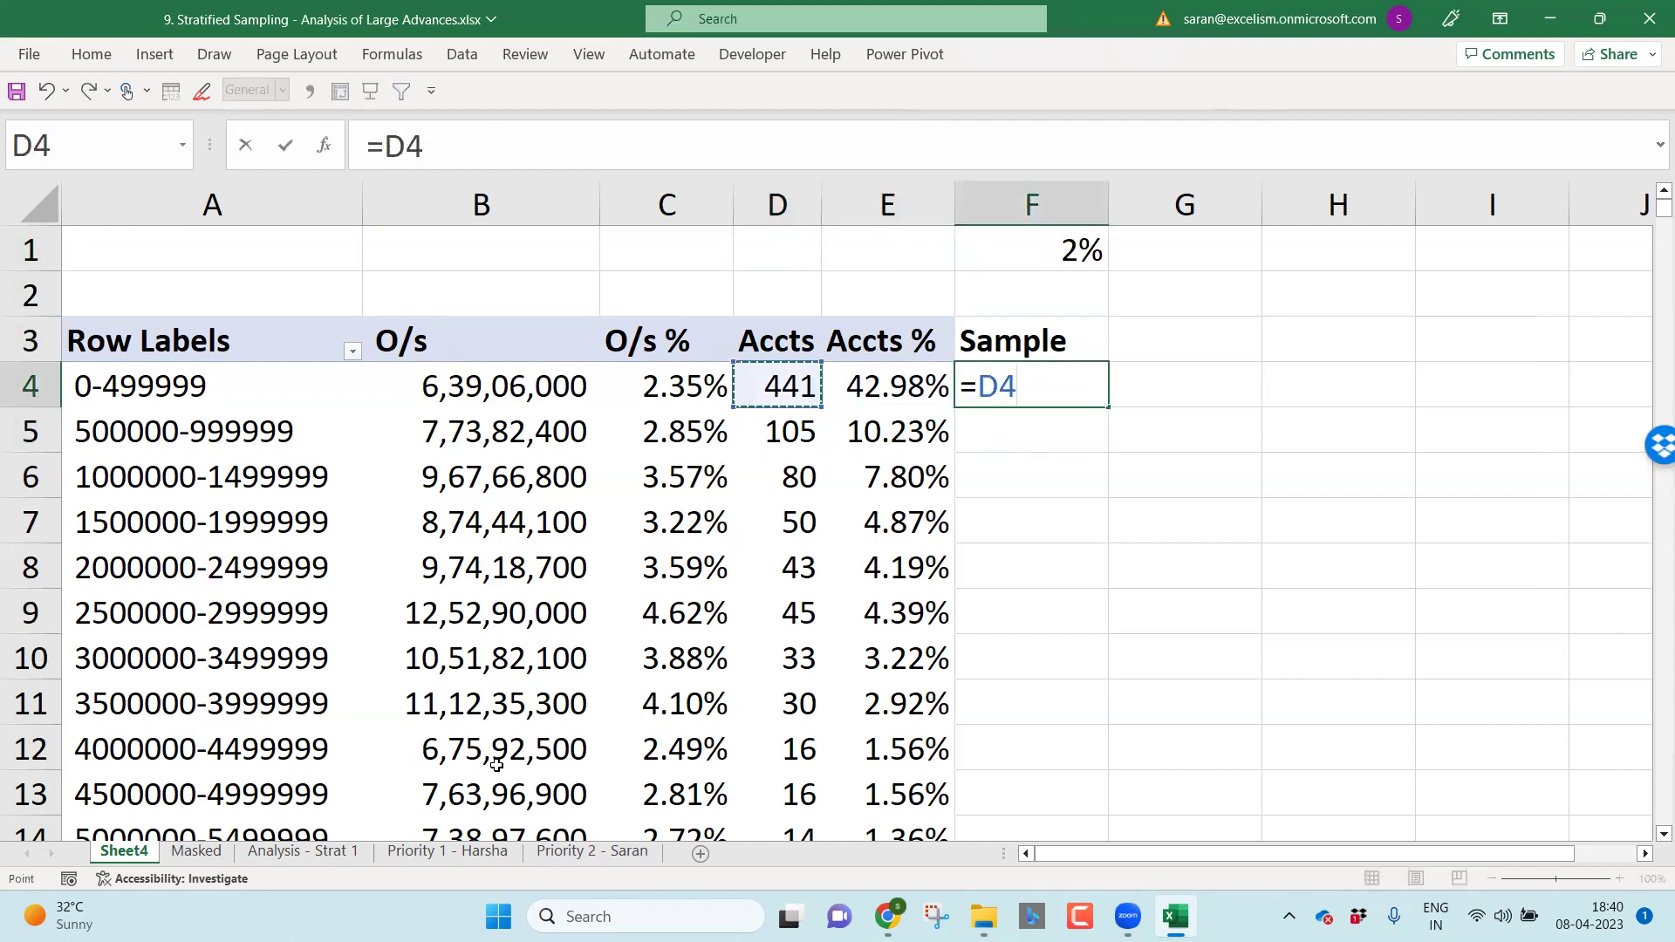
pyautogui.write('*2%')
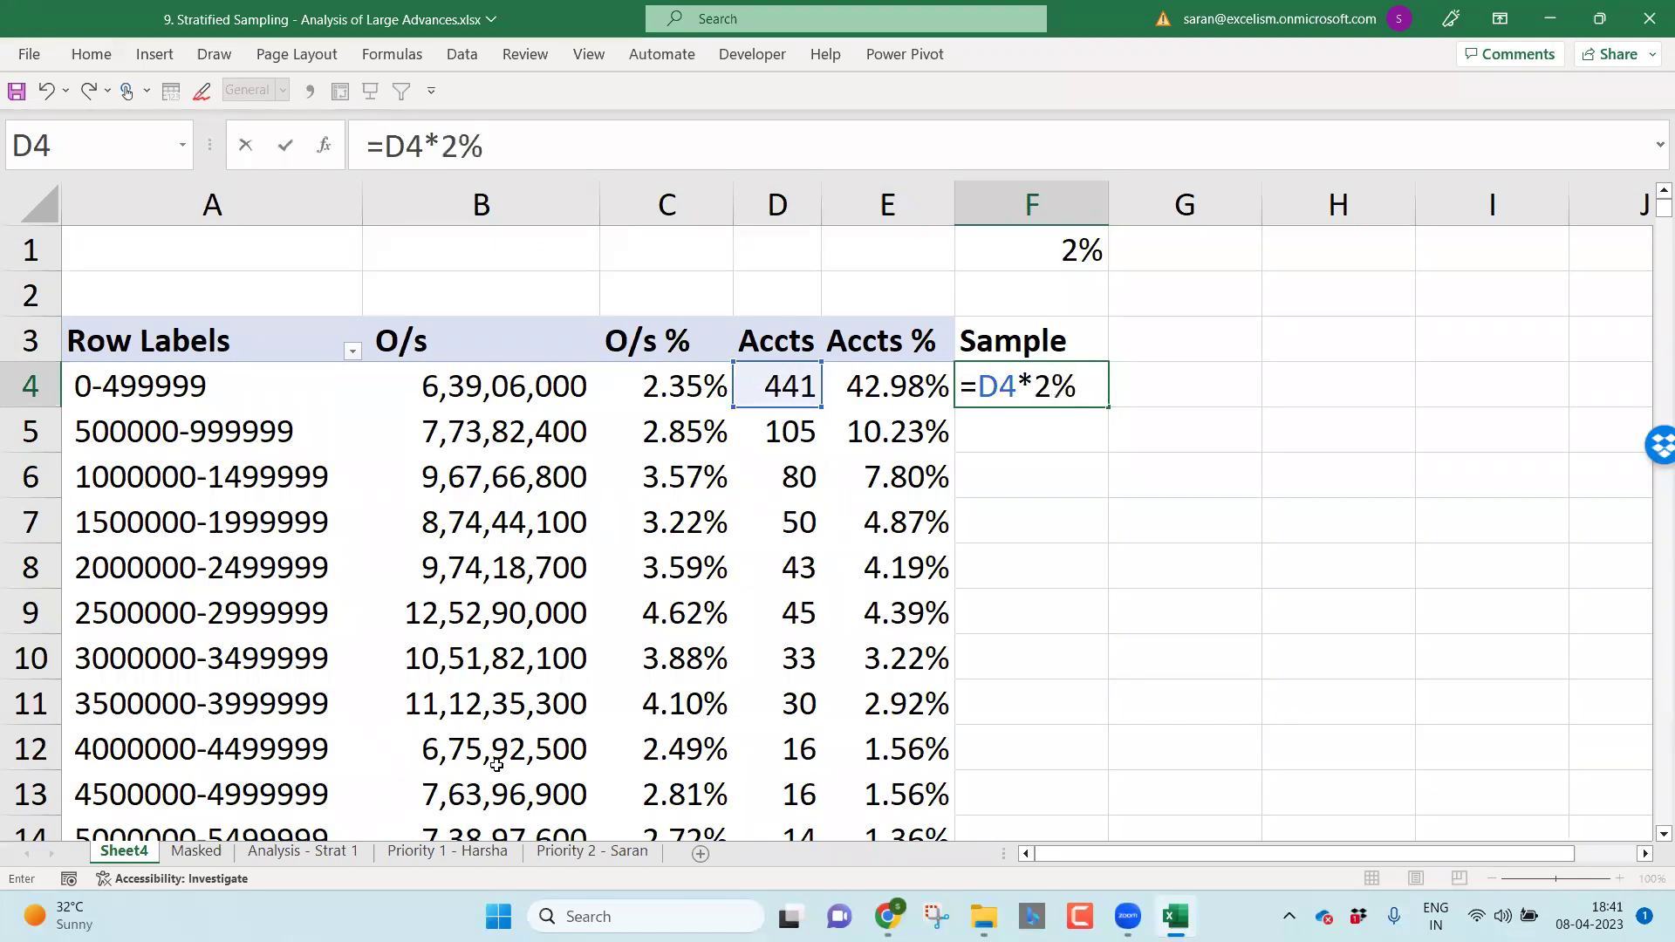
pyautogui.press('Return')
pyautogui.press('Up')
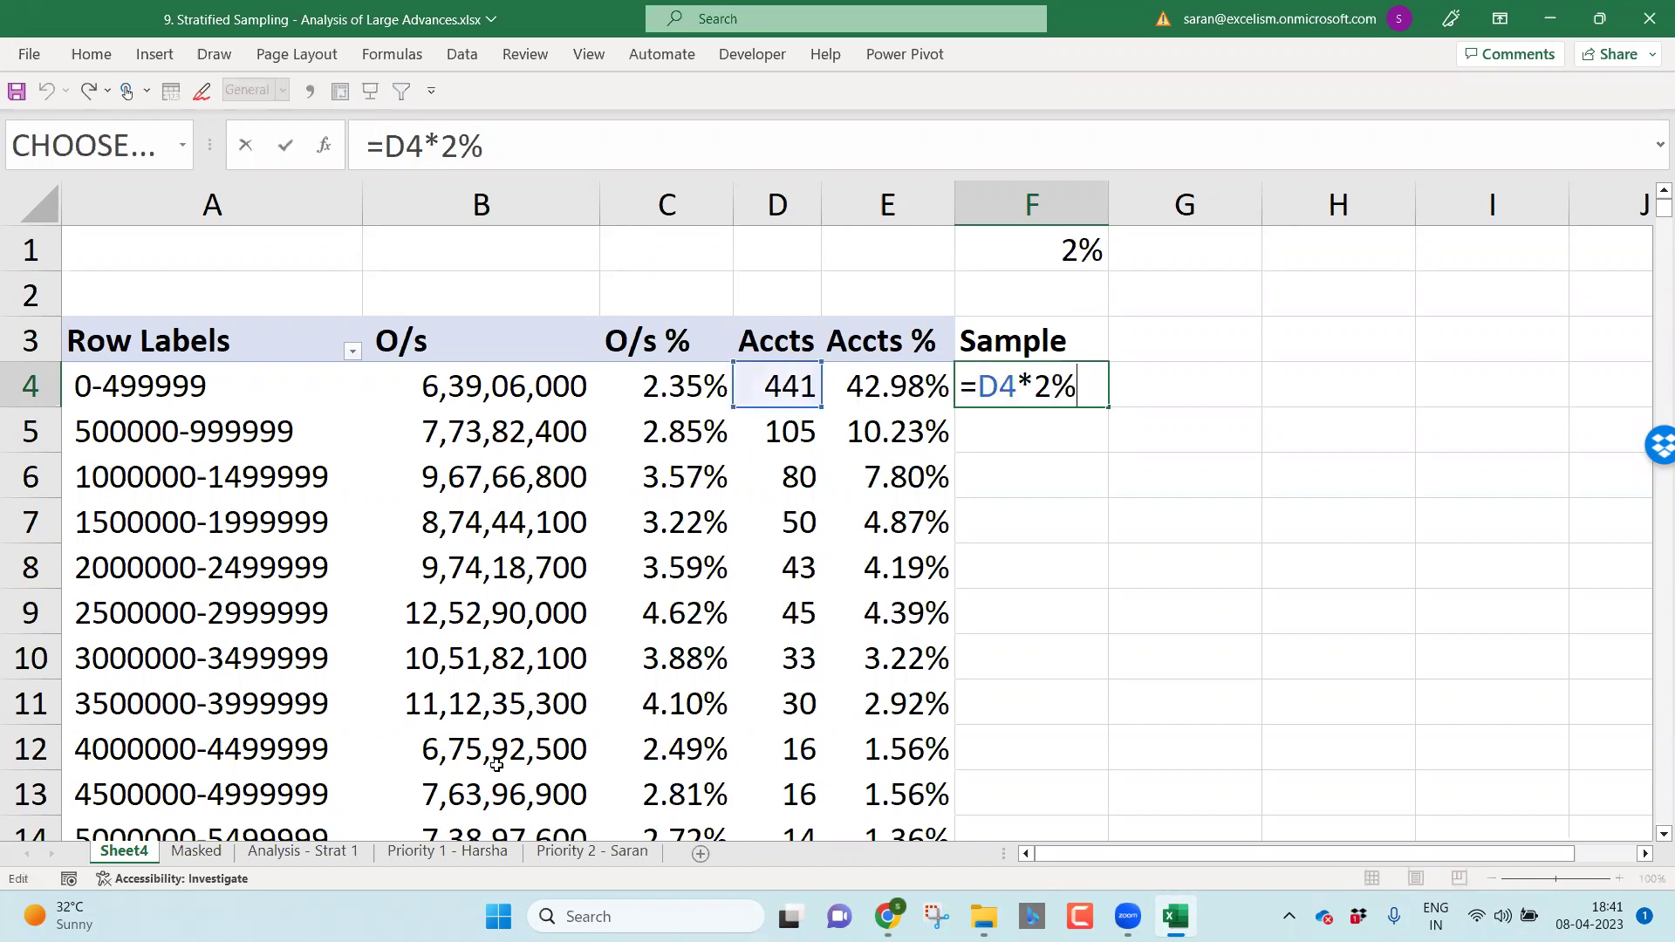
# Step: Wrap it as =ROUNDUP(D4*2%,0) so the 441-account band's sample rounds up to 9
pyautogui.press('Left')
pyautogui.press('Left')
pyautogui.write('round')
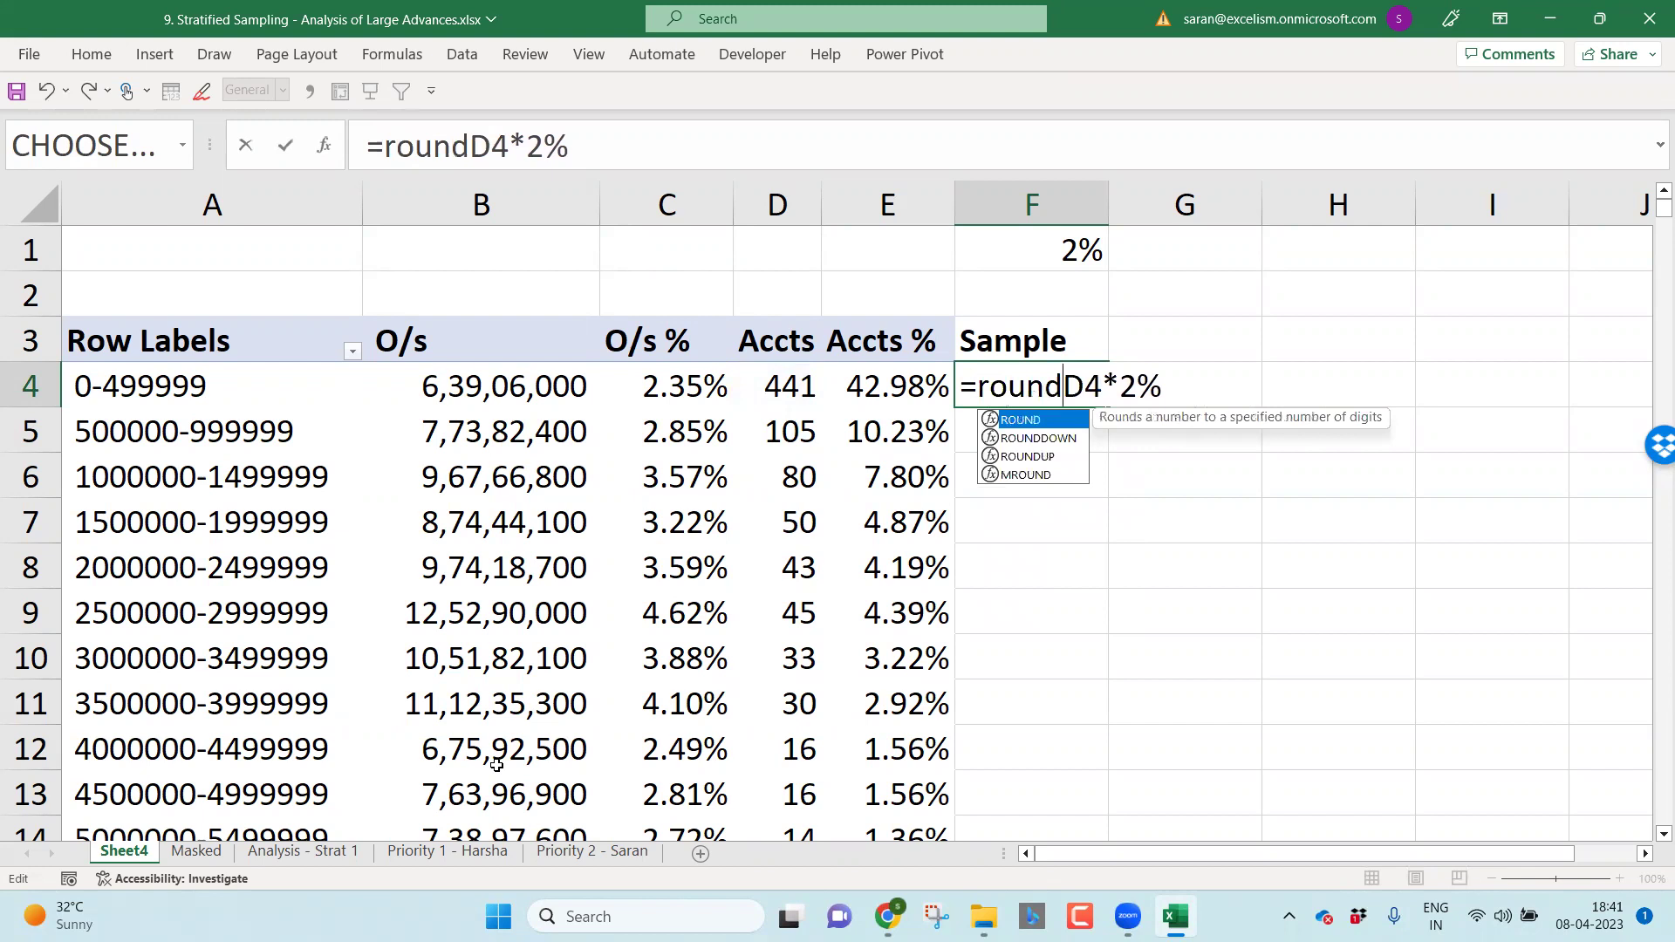
pyautogui.press('Down')
pyautogui.press('Down')
pyautogui.press('Tab')
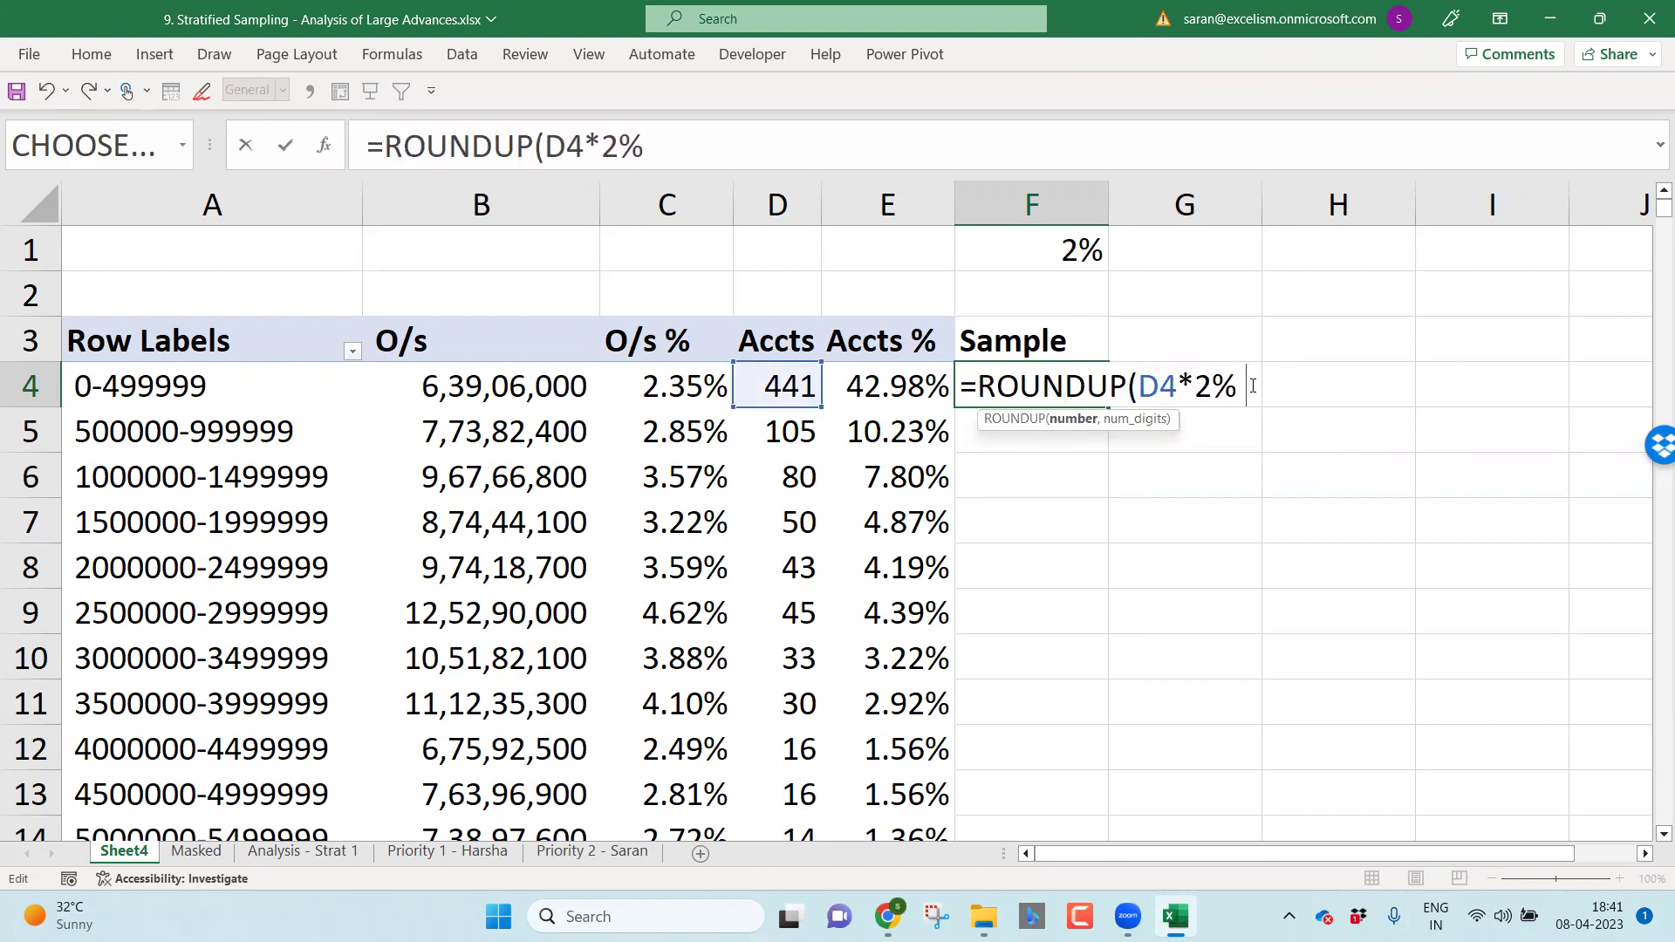
pyautogui.write(',0)')
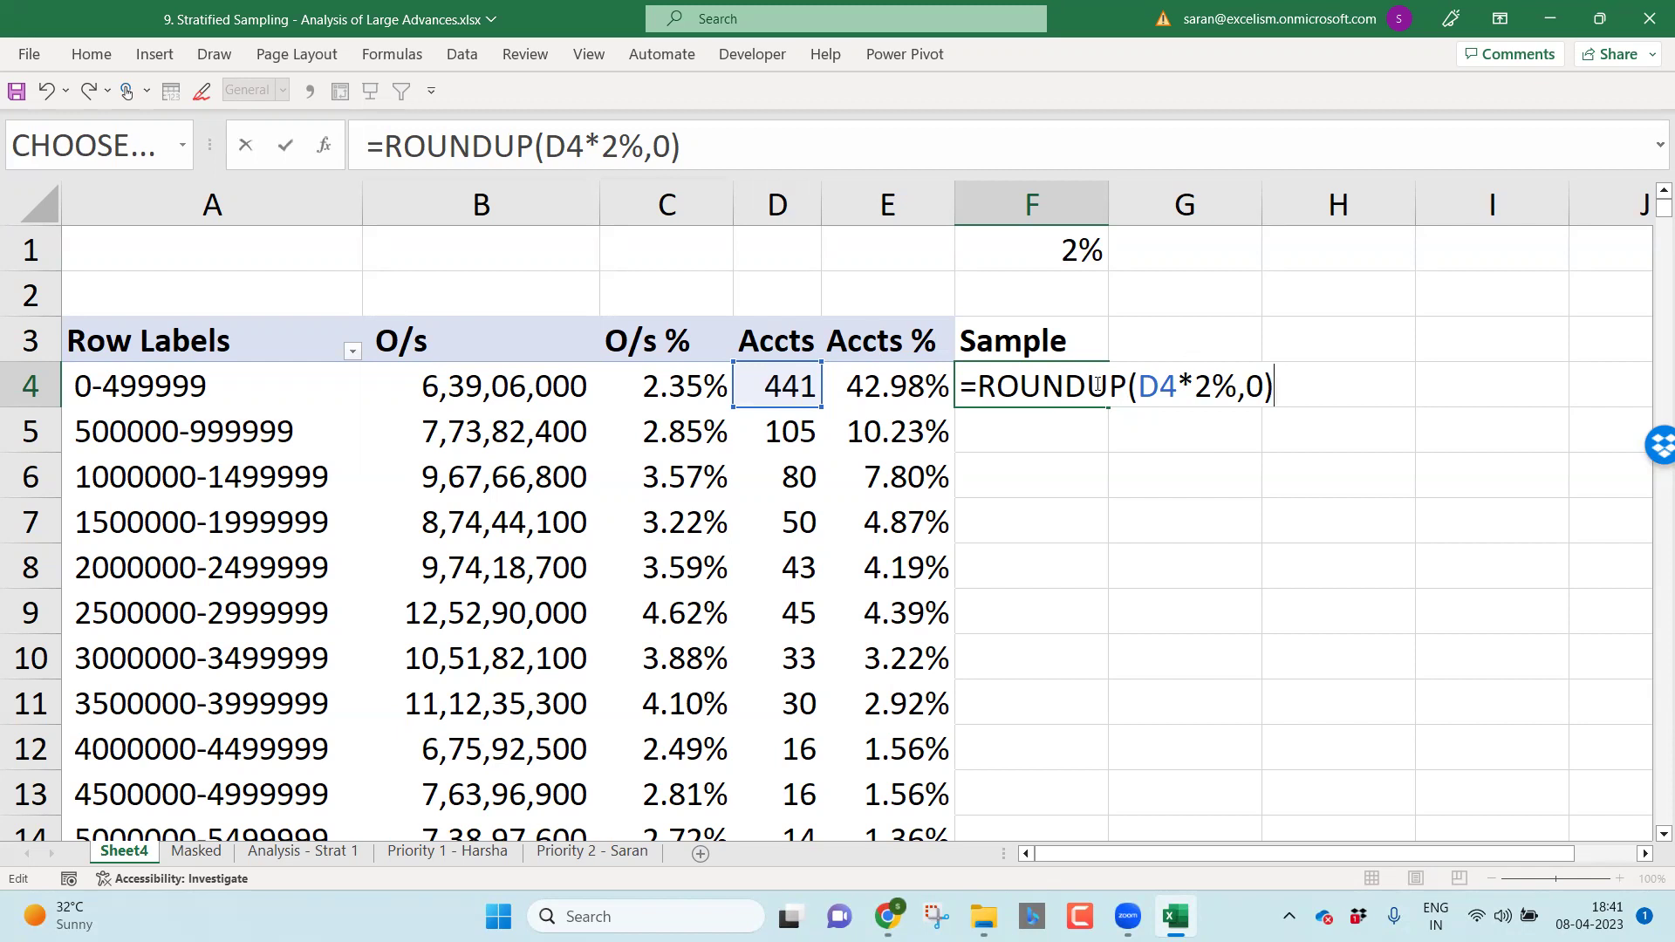
pyautogui.moveTo(977, 385); pyautogui.dragTo(1305, 391)
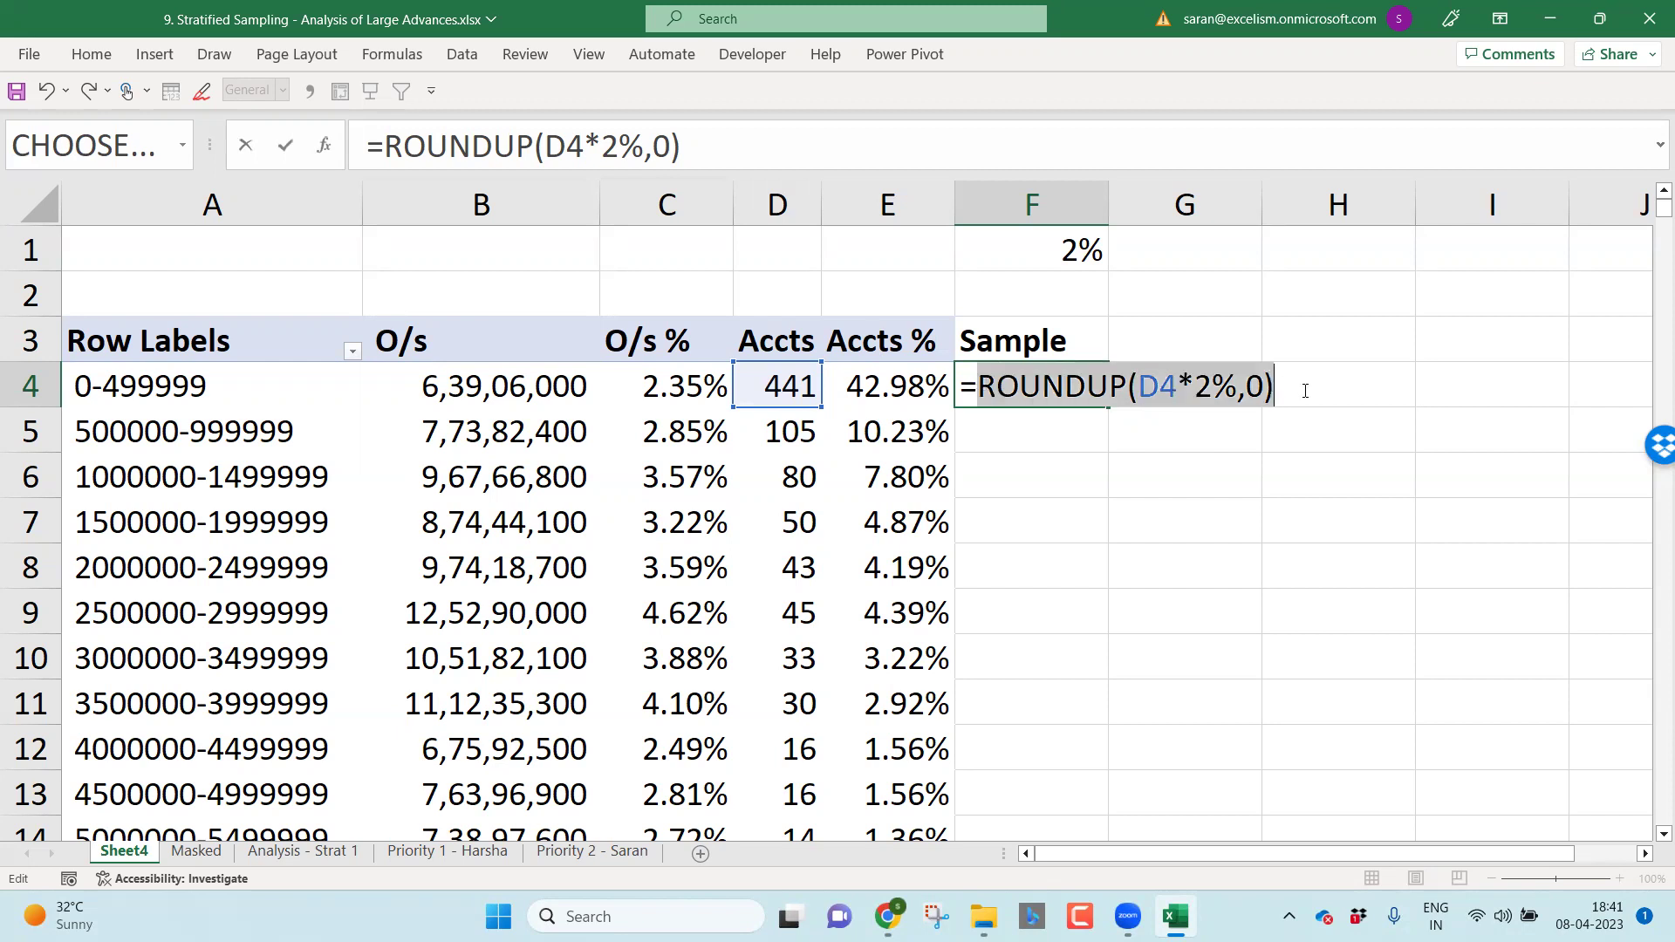
pyautogui.click(1130, 390)
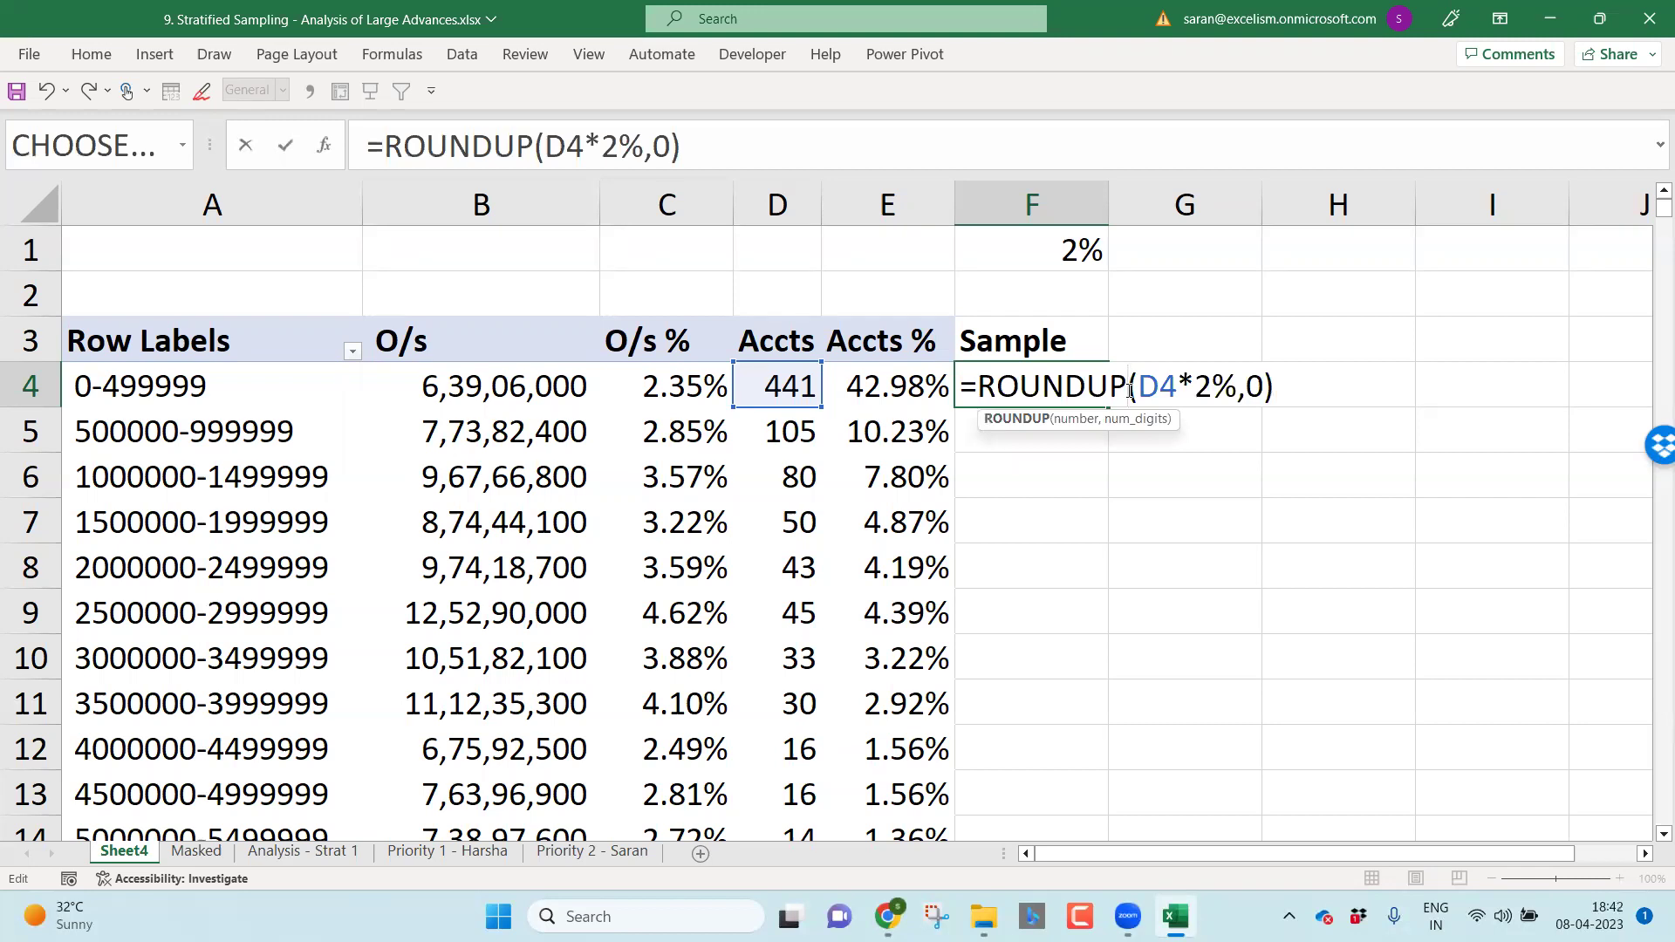
pyautogui.press('Return')
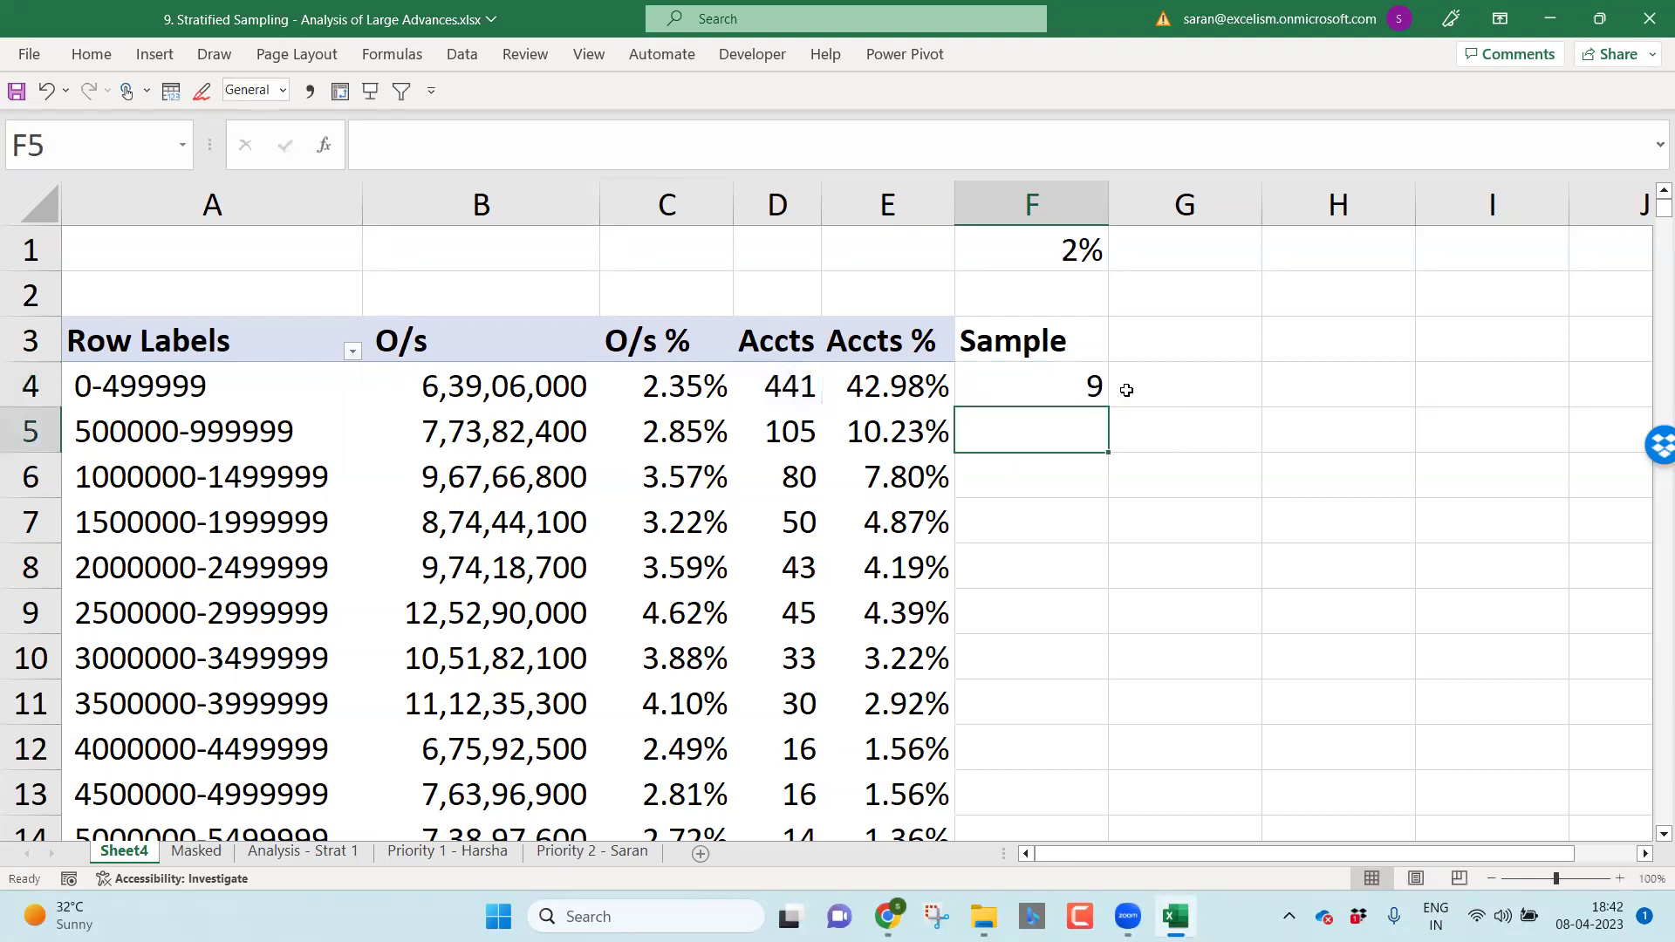
# Step: Fill the ROUNDUP sample formula down F4:F23 for every band
pyautogui.click(1078, 390)
pyautogui.doubleClick(1107, 407)
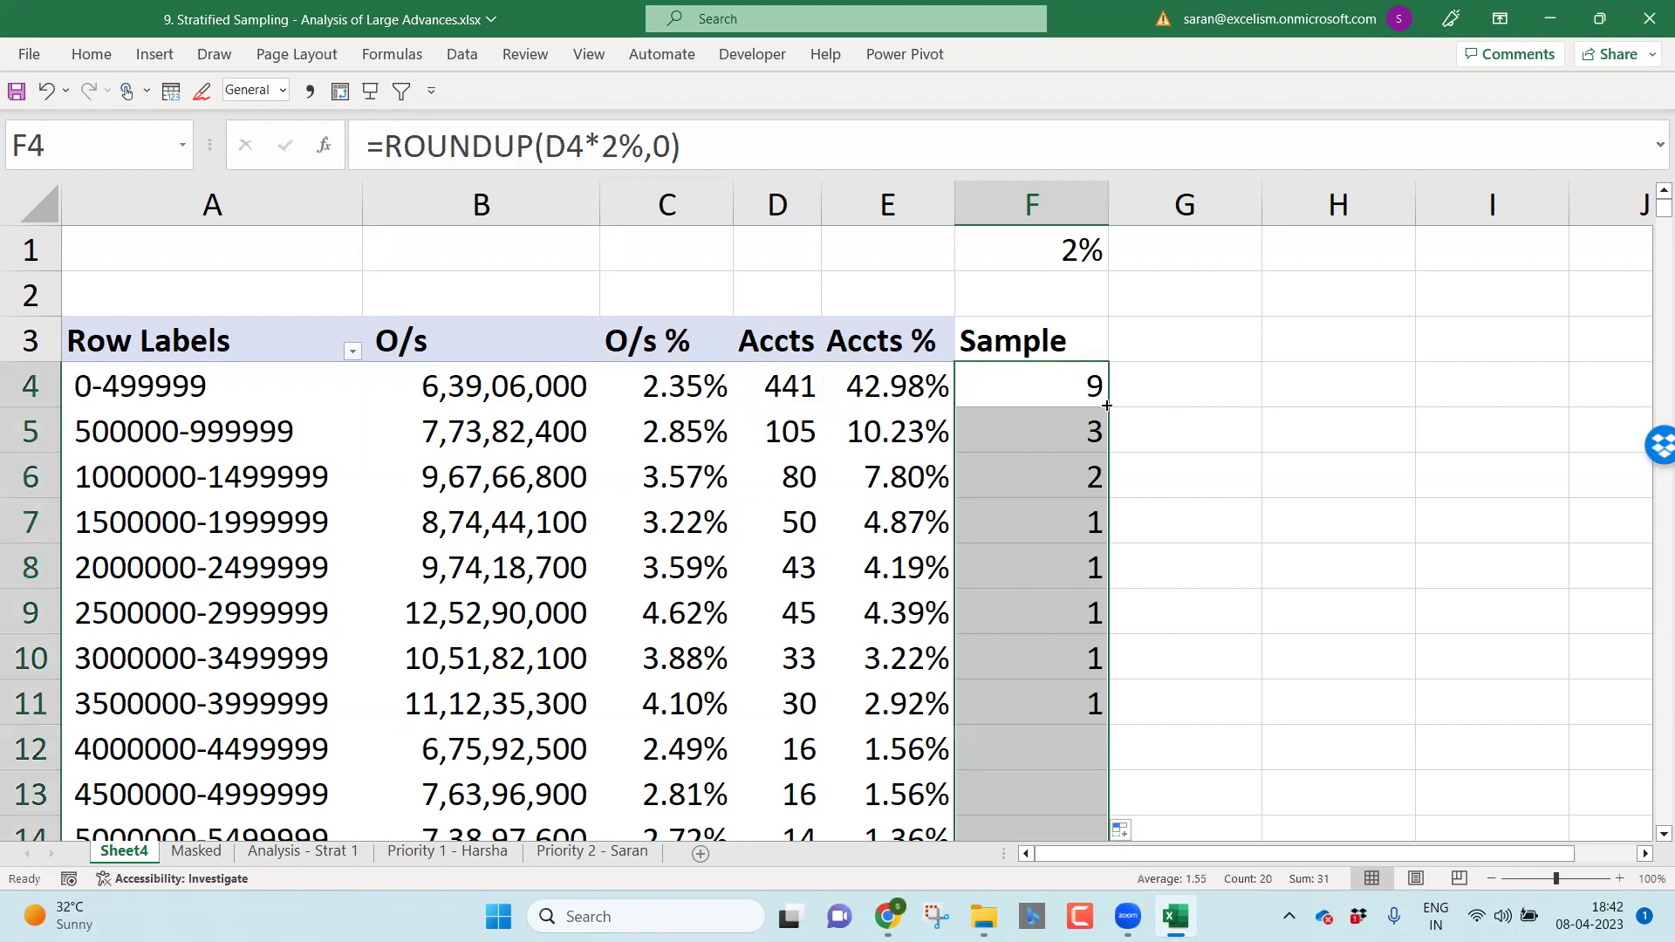
pyautogui.click(1065, 549)
pyautogui.hotkey('ctrl', 'Down')
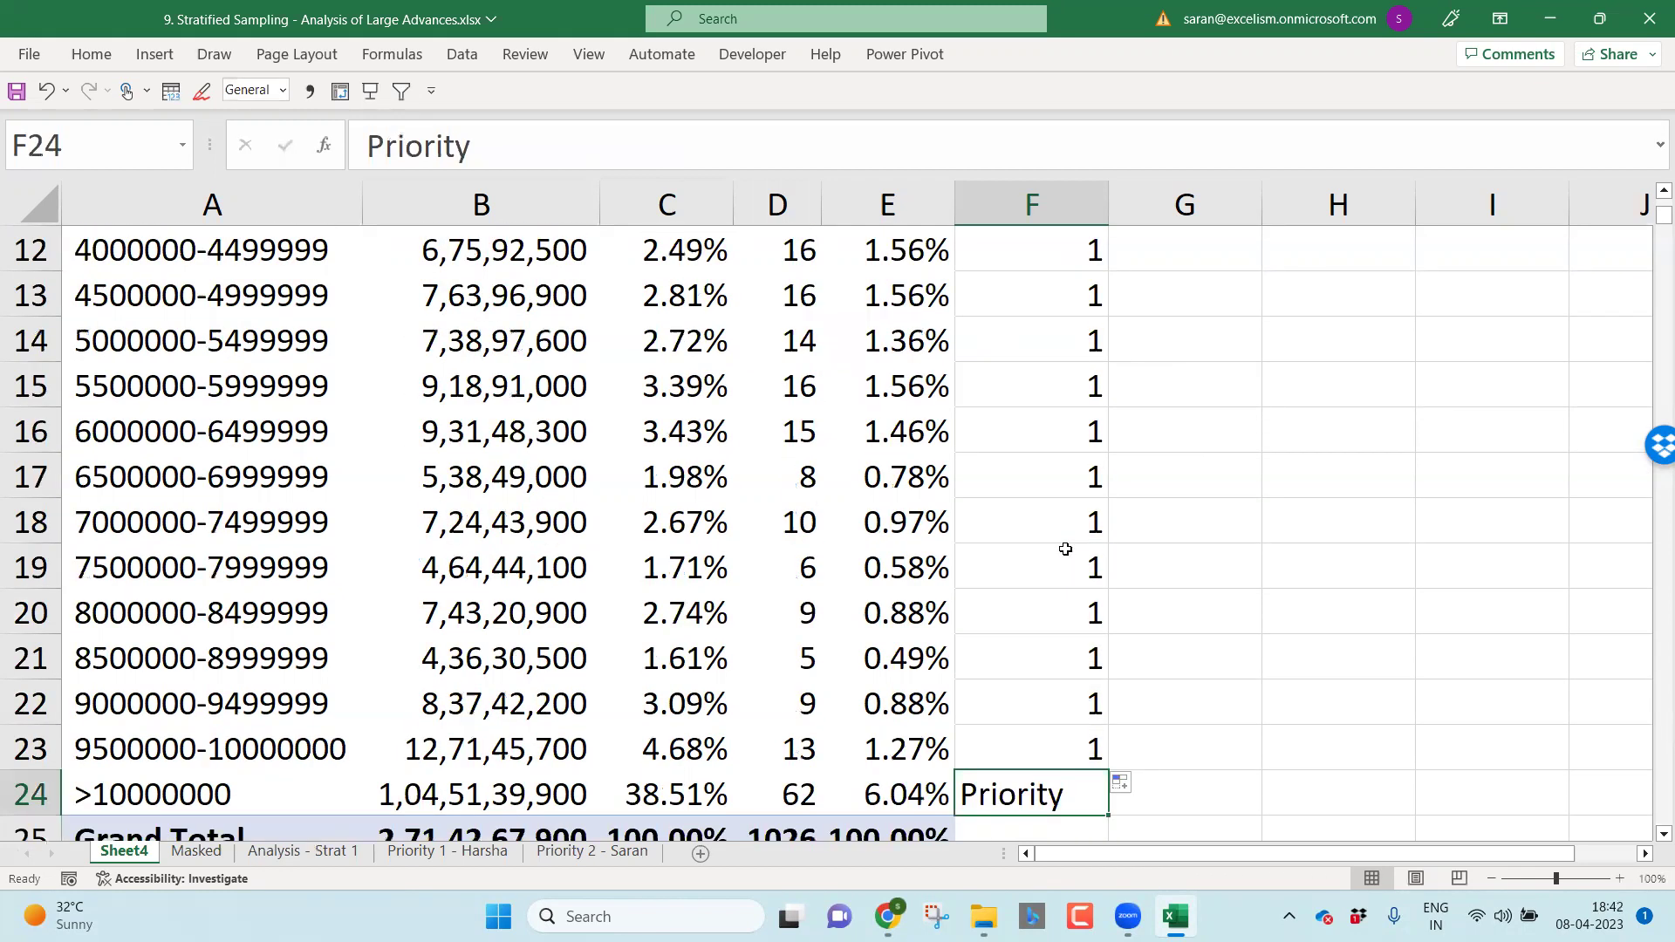
pyautogui.press('Up')
pyautogui.hotkey('ctrl', 'shift', 'Up')
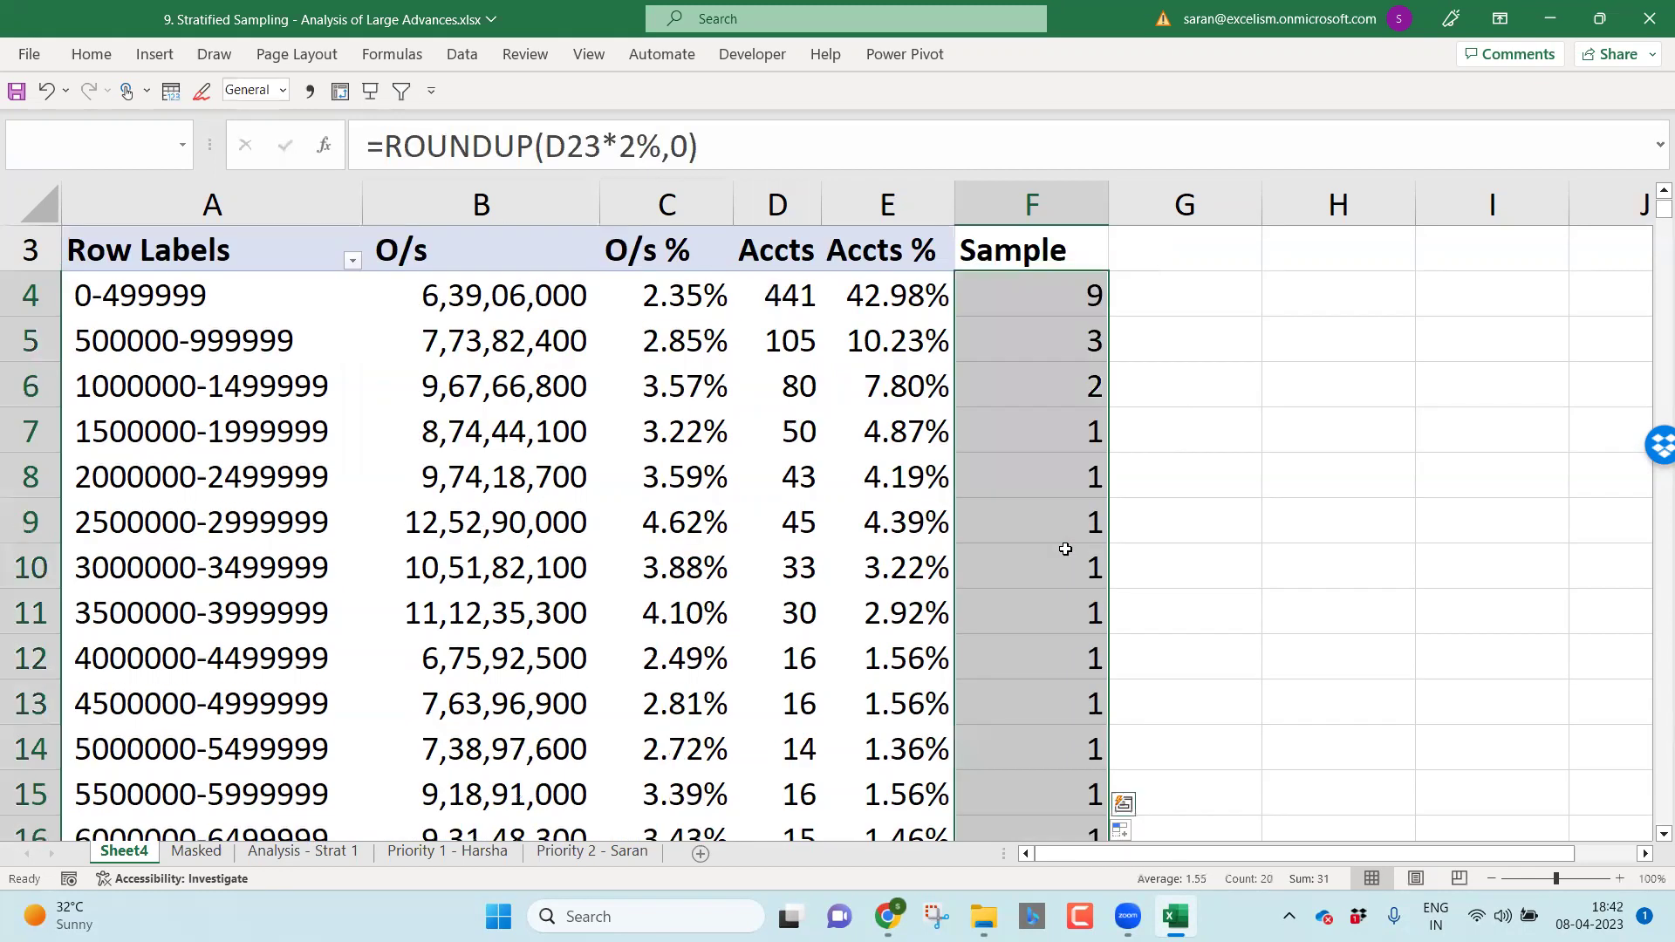
# Step: Total the sample counts in F2 with =SUM(F4:F23), giving 31
pyautogui.hotkey('ctrl', 'Up')
pyautogui.press('Up')
pyautogui.write('=su')
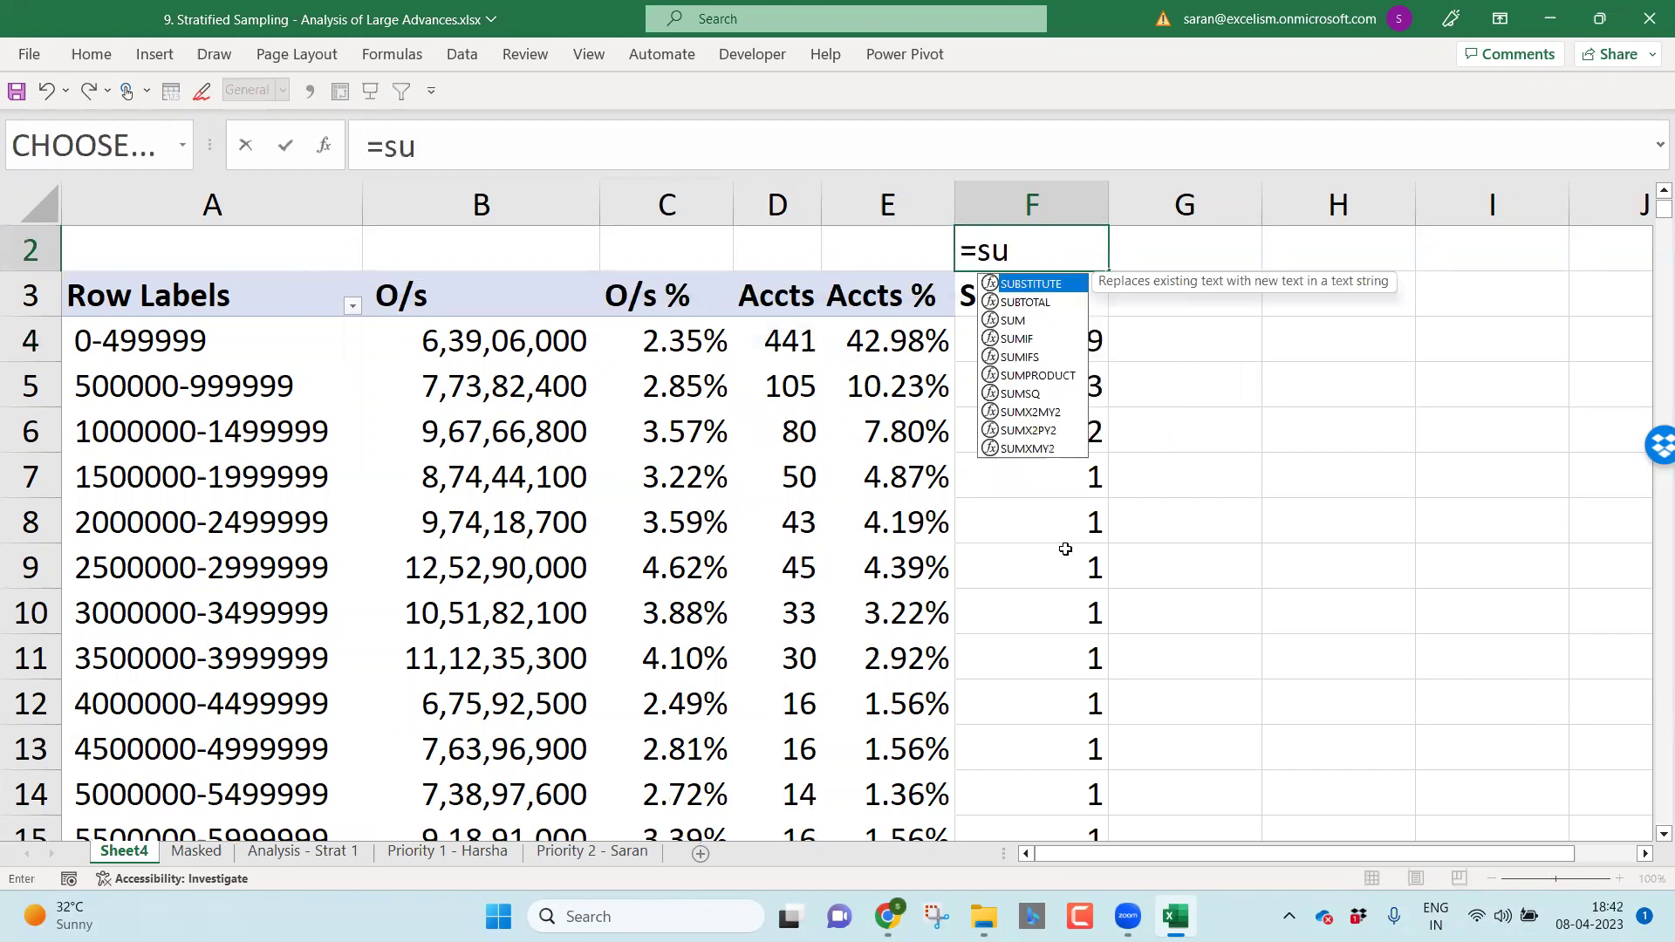
pyautogui.write('m(')
pyautogui.press('Down')
pyautogui.press('Down')
pyautogui.hotkey('ctrl', 'shift', 'Down')
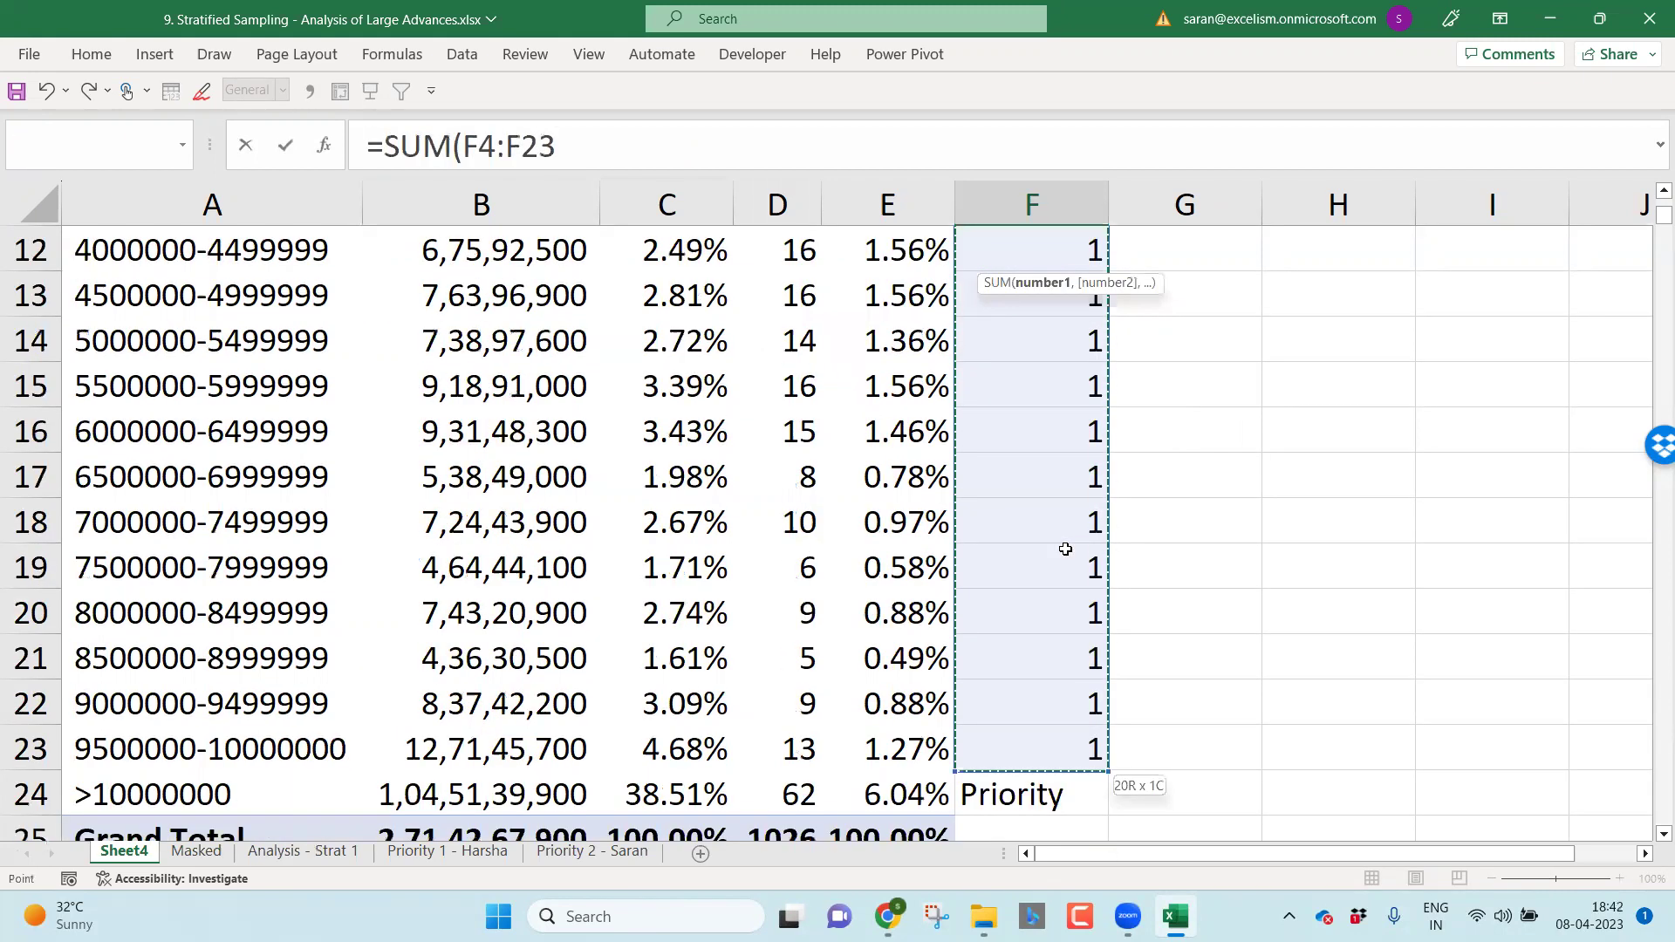
pyautogui.press('Return')
pyautogui.press('Up')
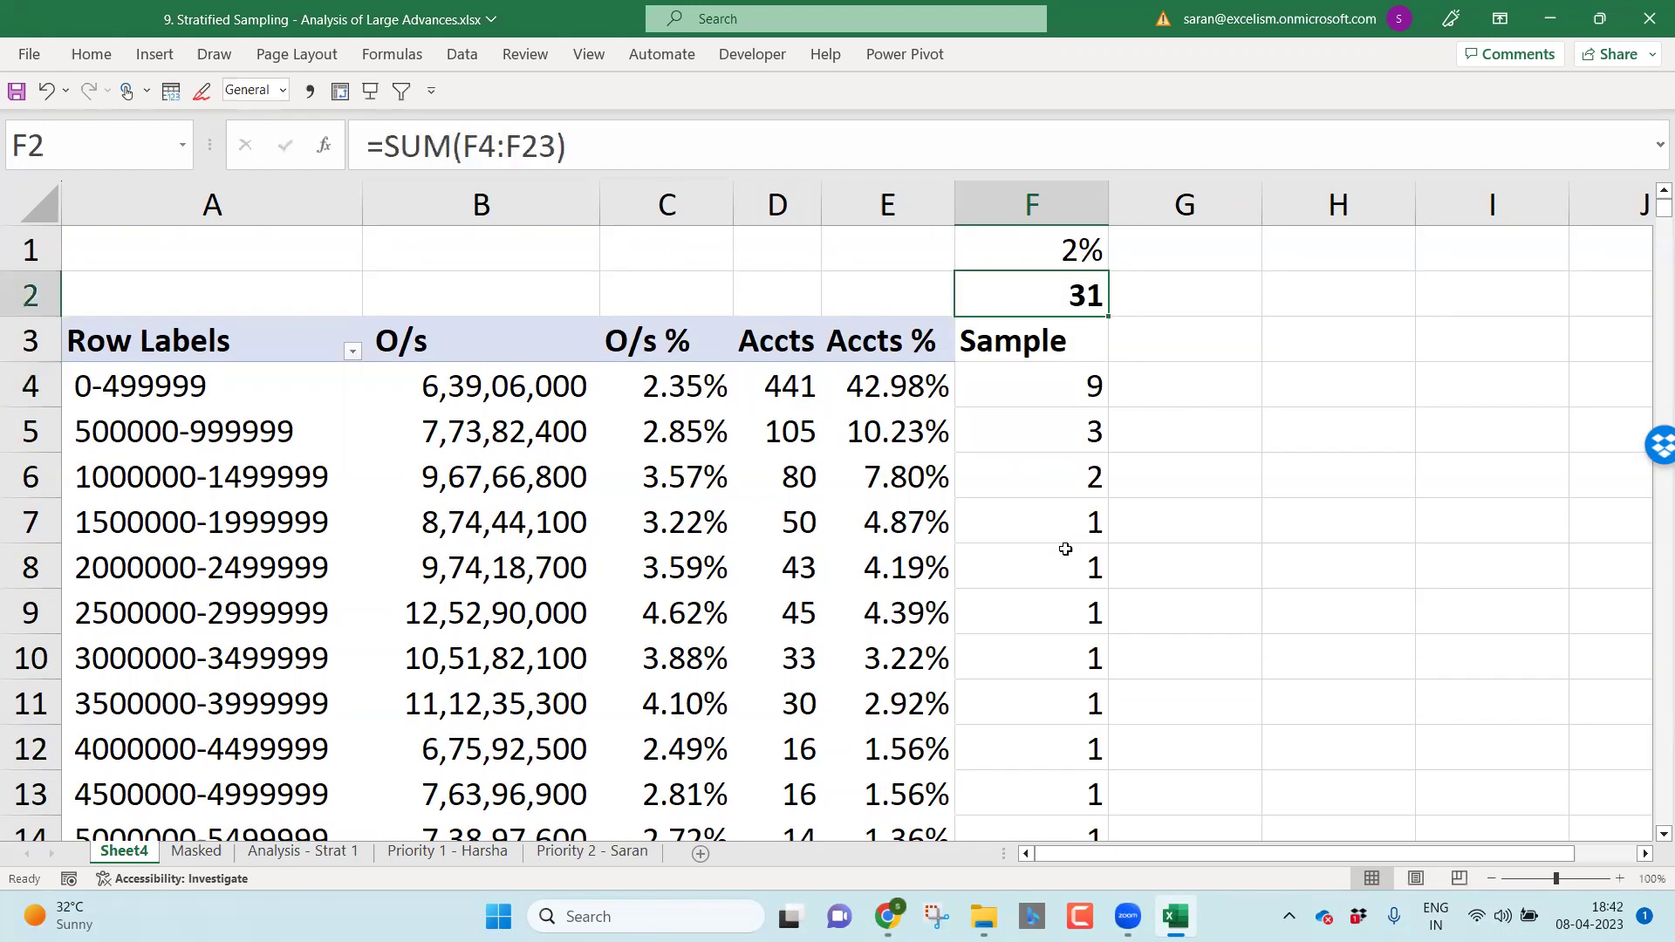
pyautogui.press('Up')
pyautogui.press('Down')
pyautogui.press('Up')
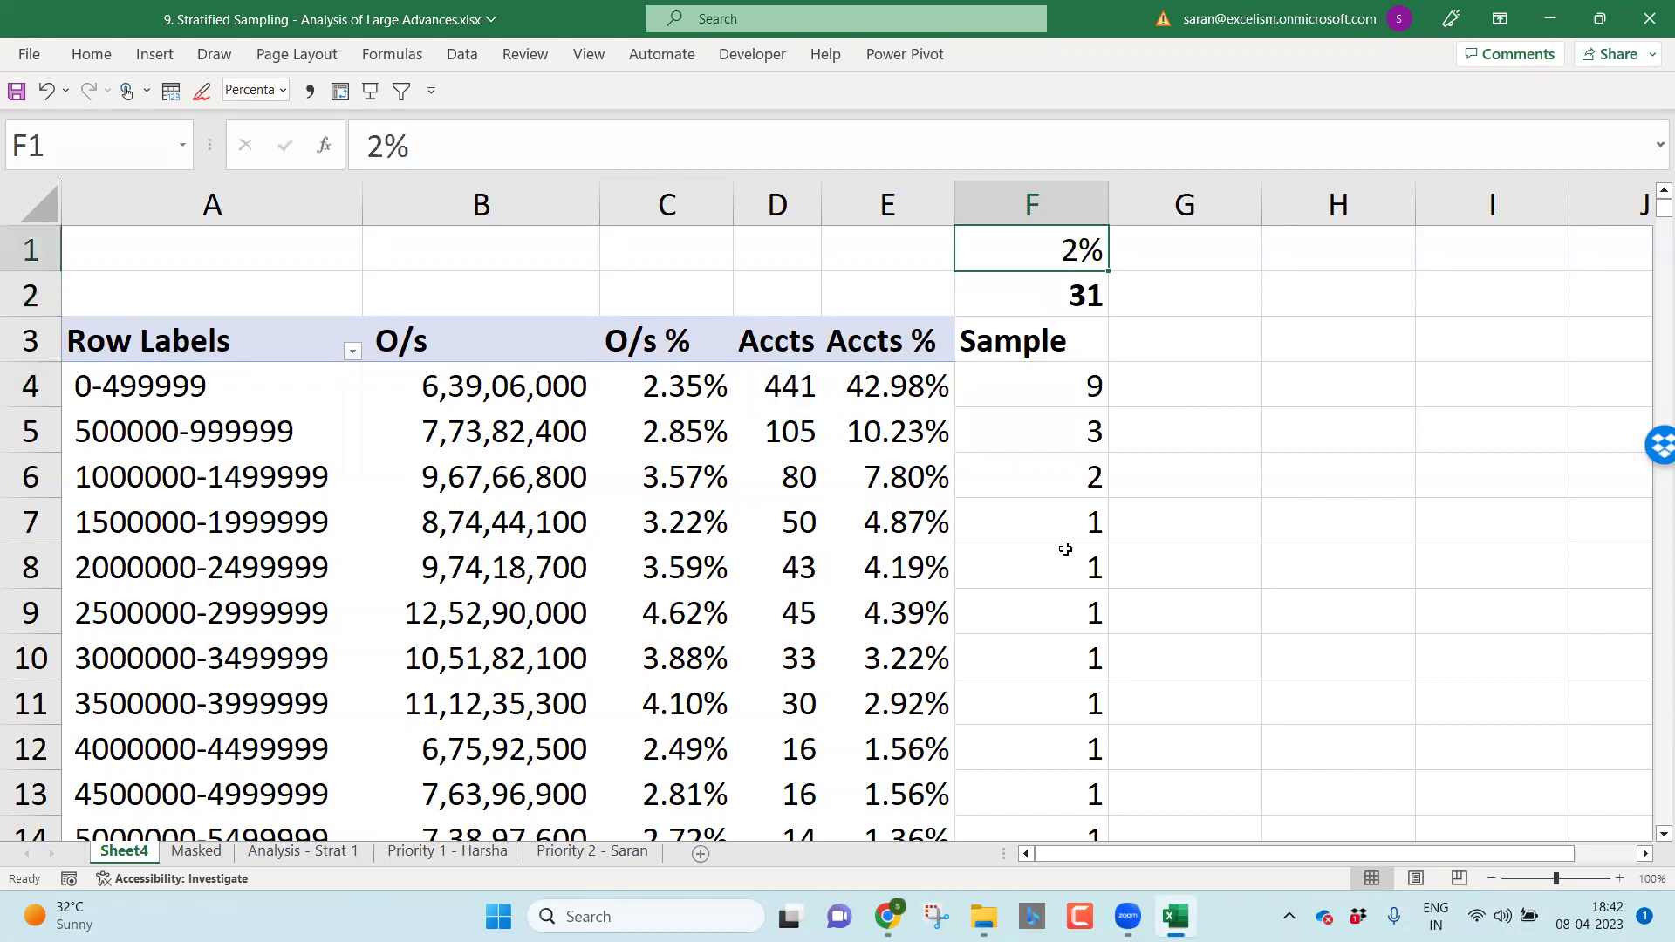
# Step: Label E1 as Sample and E2 as Total
pyautogui.press('Left')
pyautogui.write('Sample')
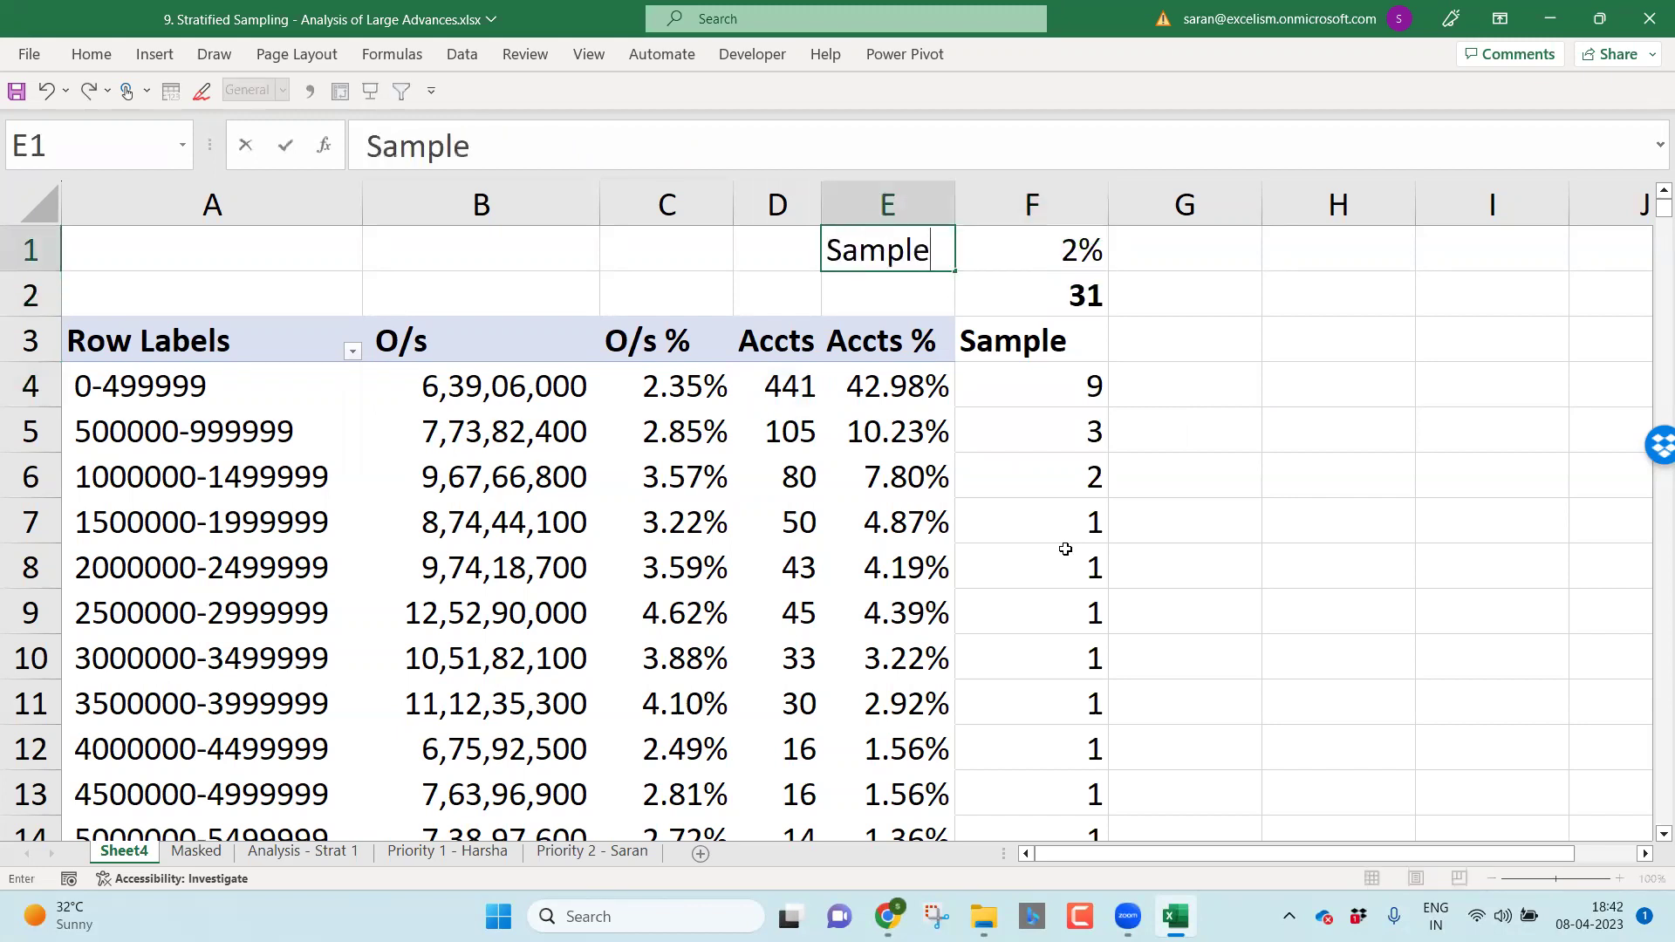
pyautogui.press('Return')
pyautogui.write('Total')
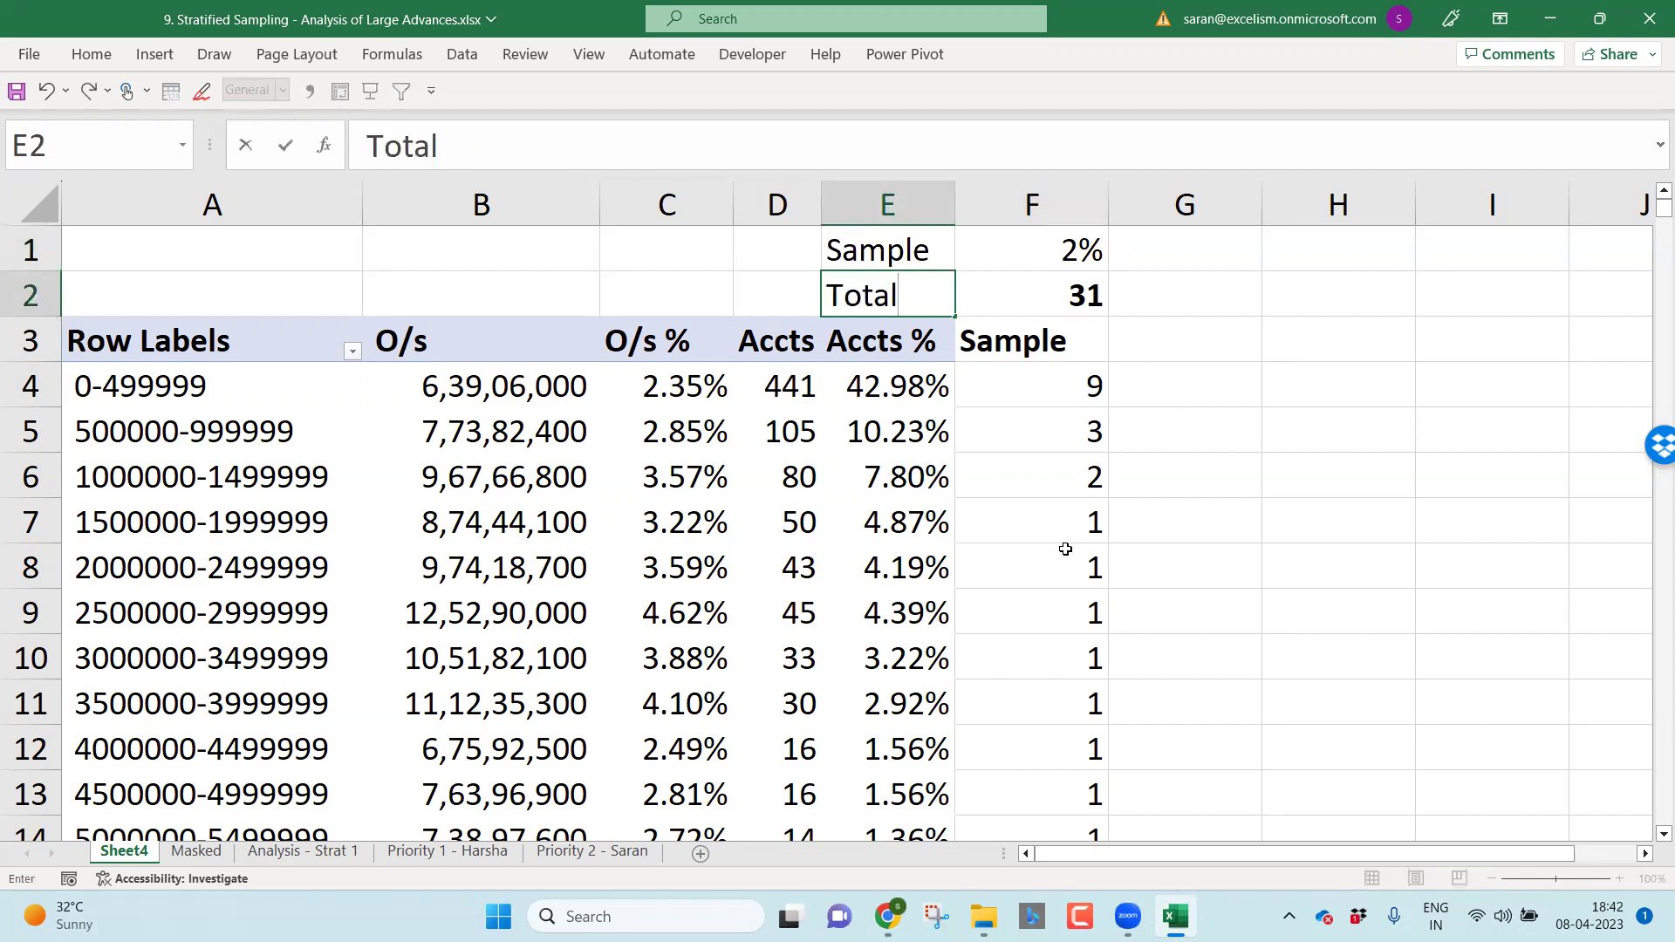
pyautogui.press('Return')
pyautogui.press('Right')
pyautogui.press('Right')
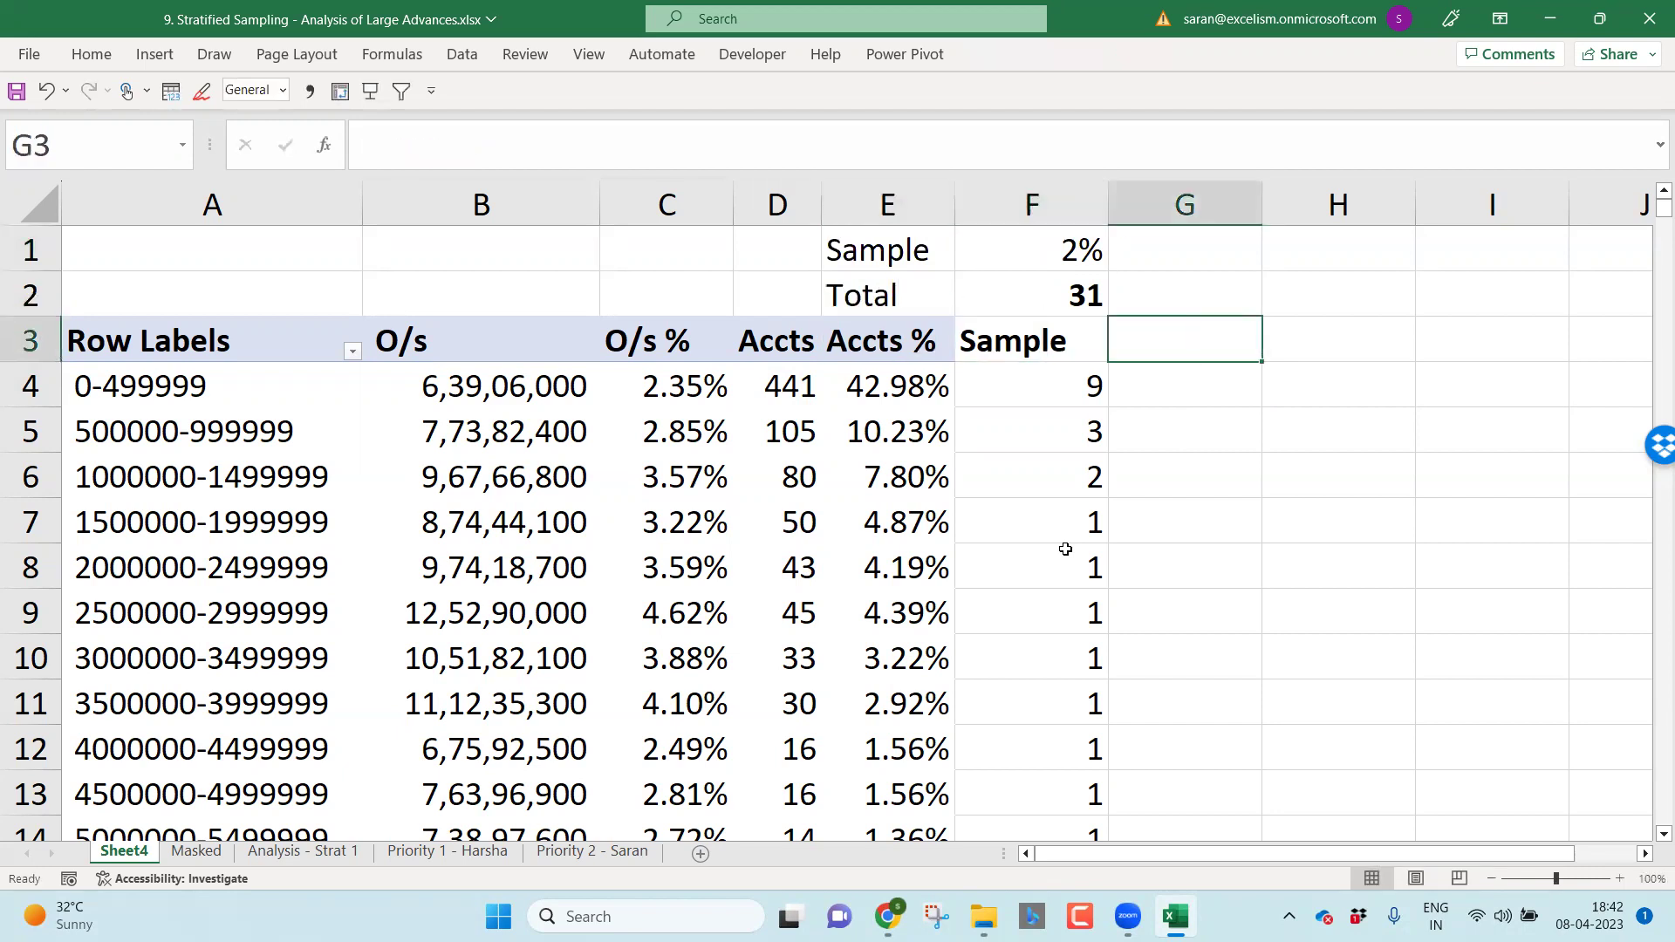
# Step: Add bold Staff headings in G3 and I3
pyautogui.write('Staff')
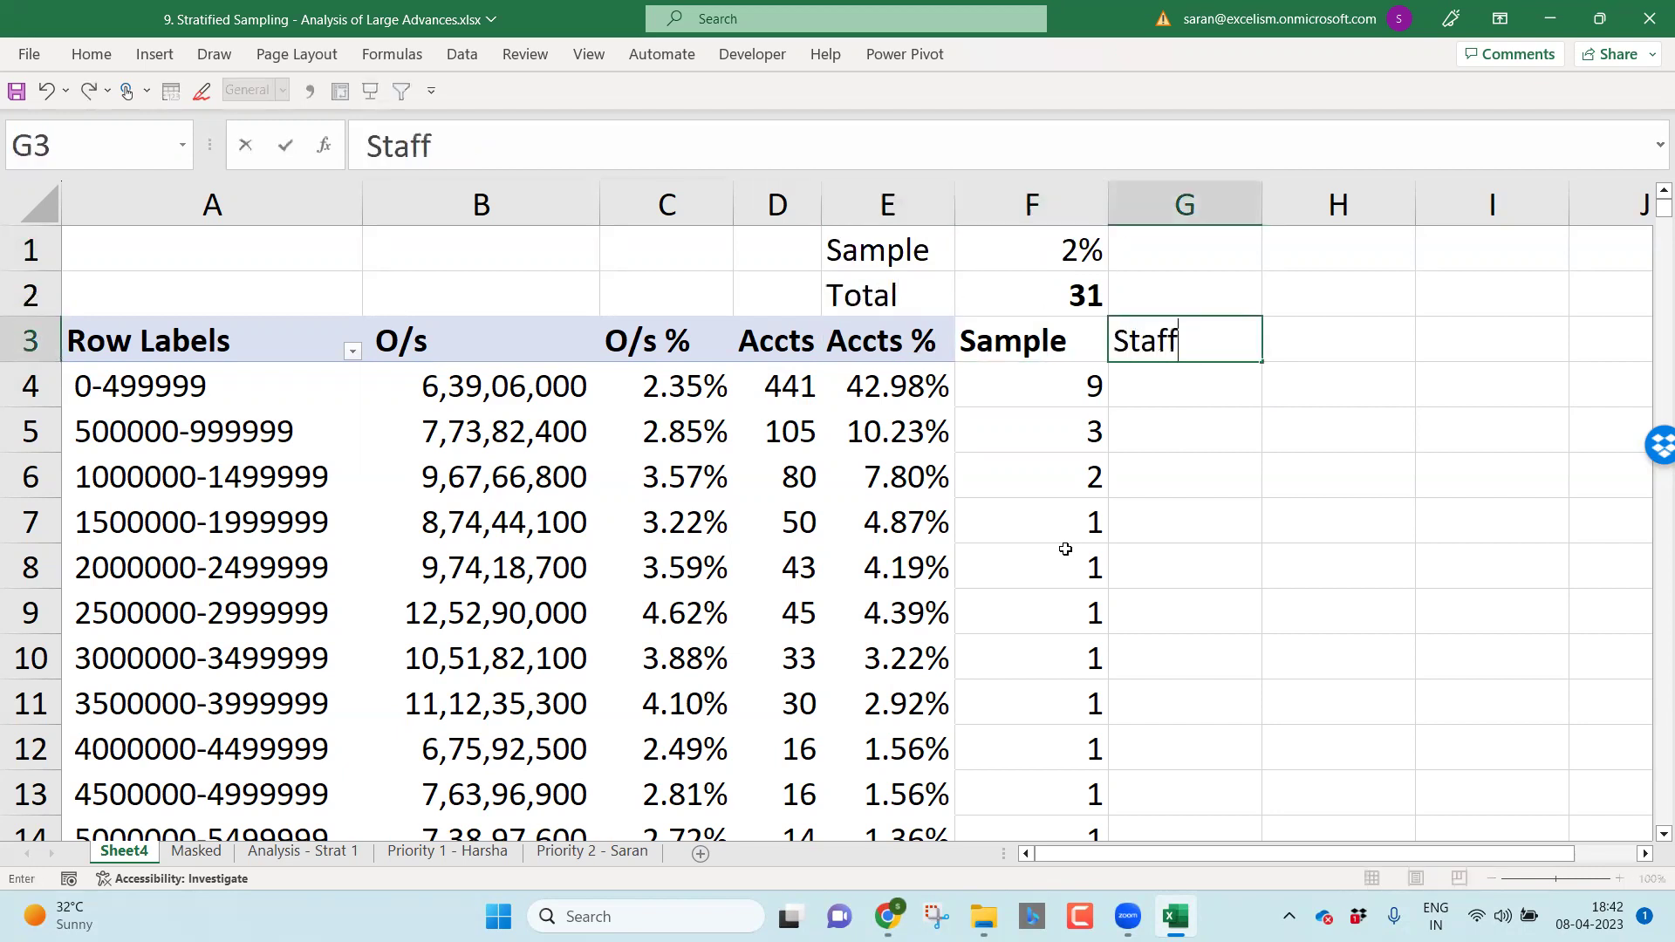
pyautogui.press('Return')
pyautogui.press('Up')
pyautogui.hotkey('ctrl', 'b')
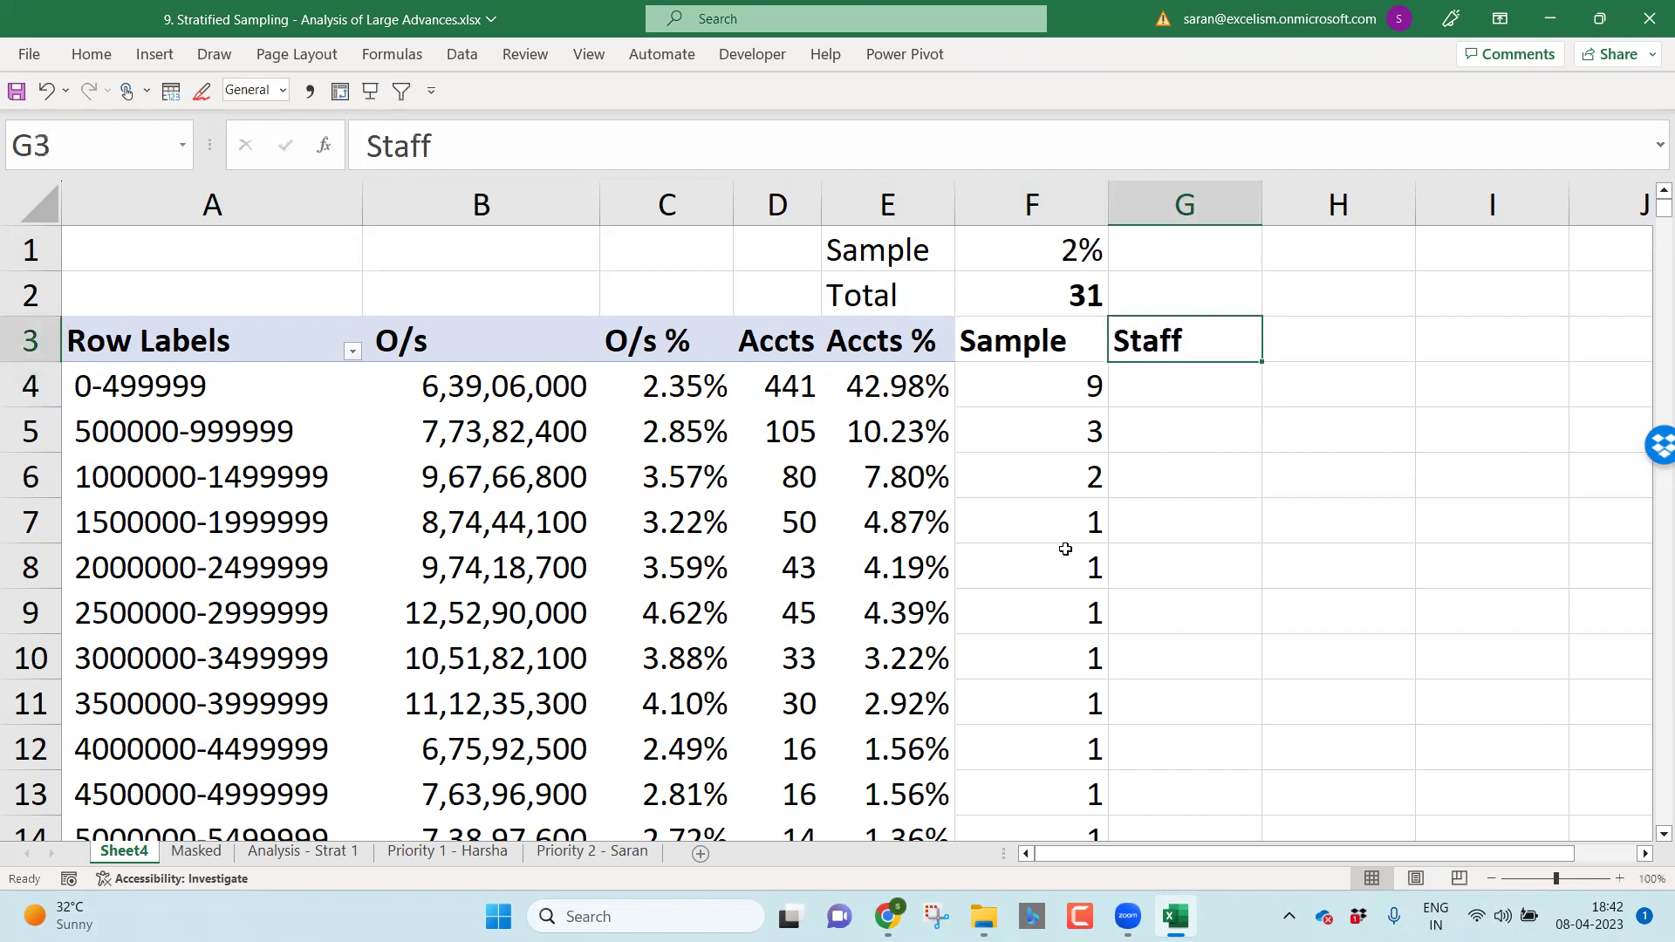
pyautogui.press('Right')
pyautogui.press('Right')
pyautogui.press('Right')
pyautogui.press('Left')
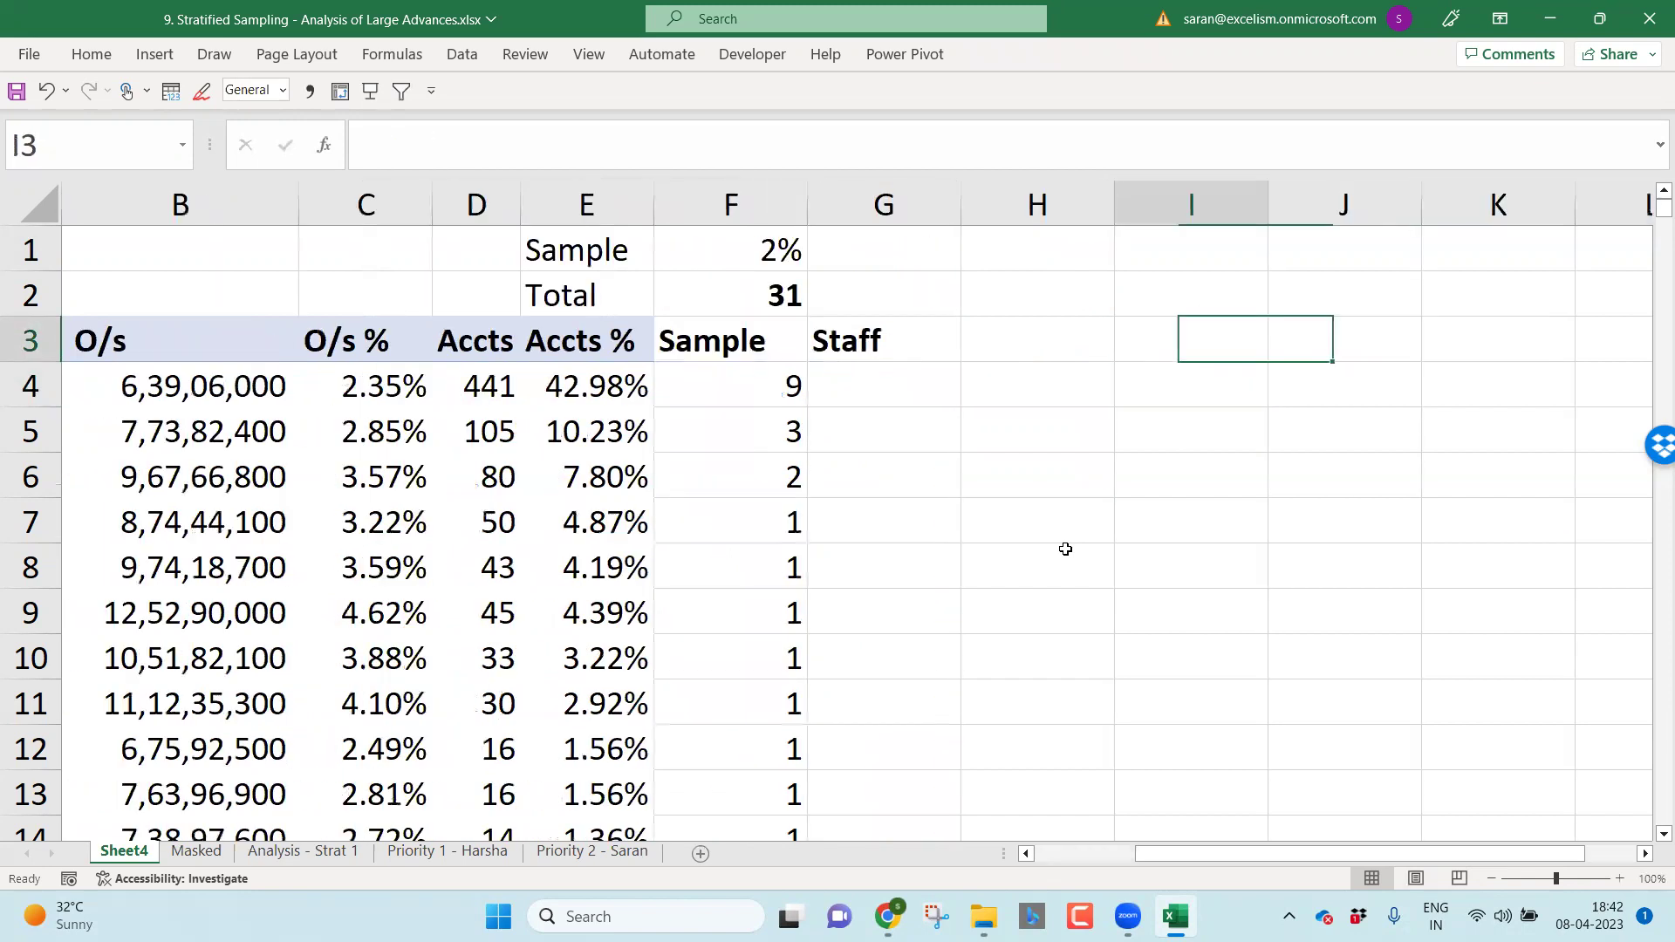
pyautogui.write('Staff')
pyautogui.press('Return')
pyautogui.press('Up')
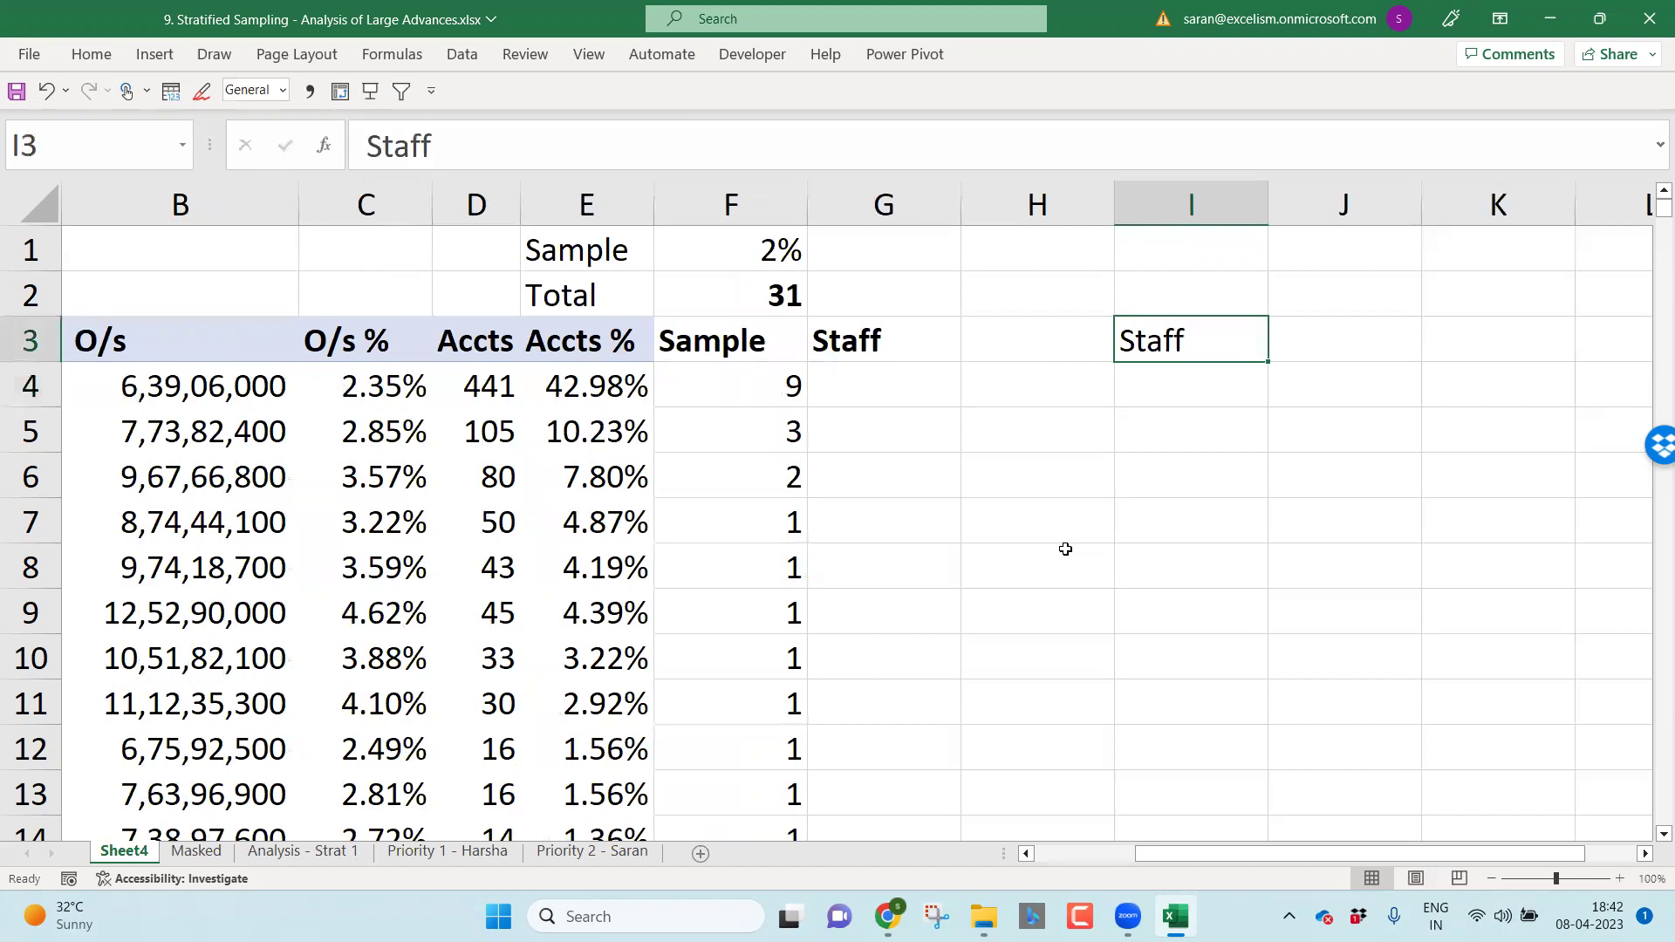
pyautogui.hotkey('ctrl', 'b')
# Step: List four staff members' names in I4:I7
pyautogui.press('Down')
pyautogui.write('Saran')
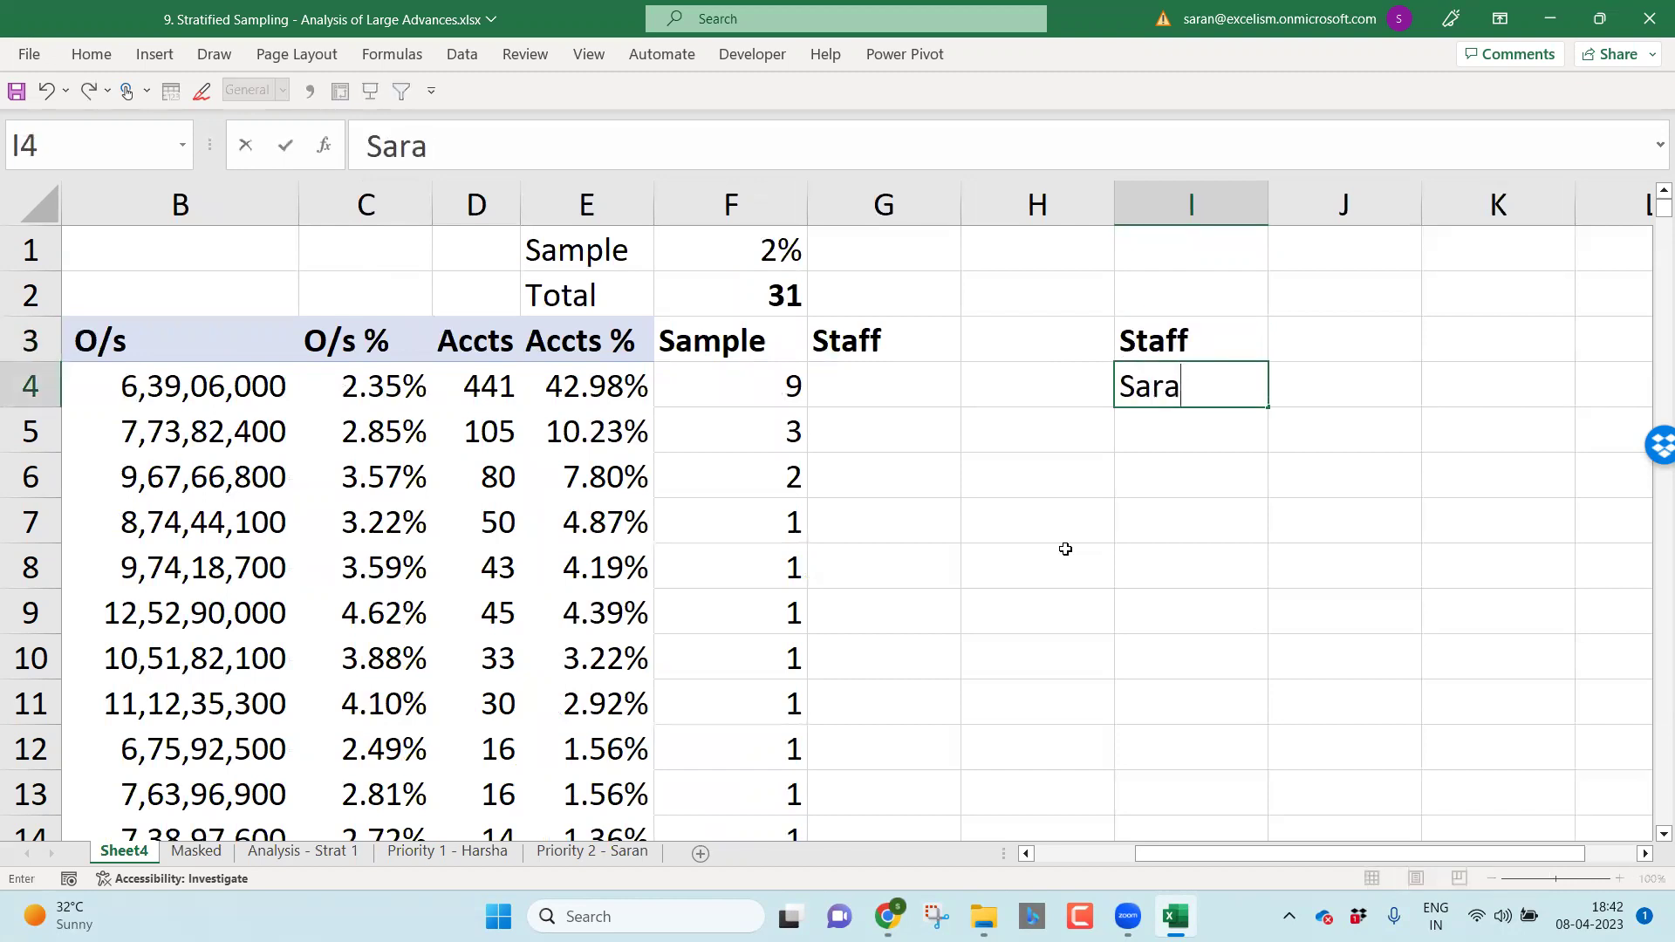
pyautogui.press('Return')
pyautogui.write('Harsha')
pyautogui.press('Return')
pyautogui.write('Maruthi')
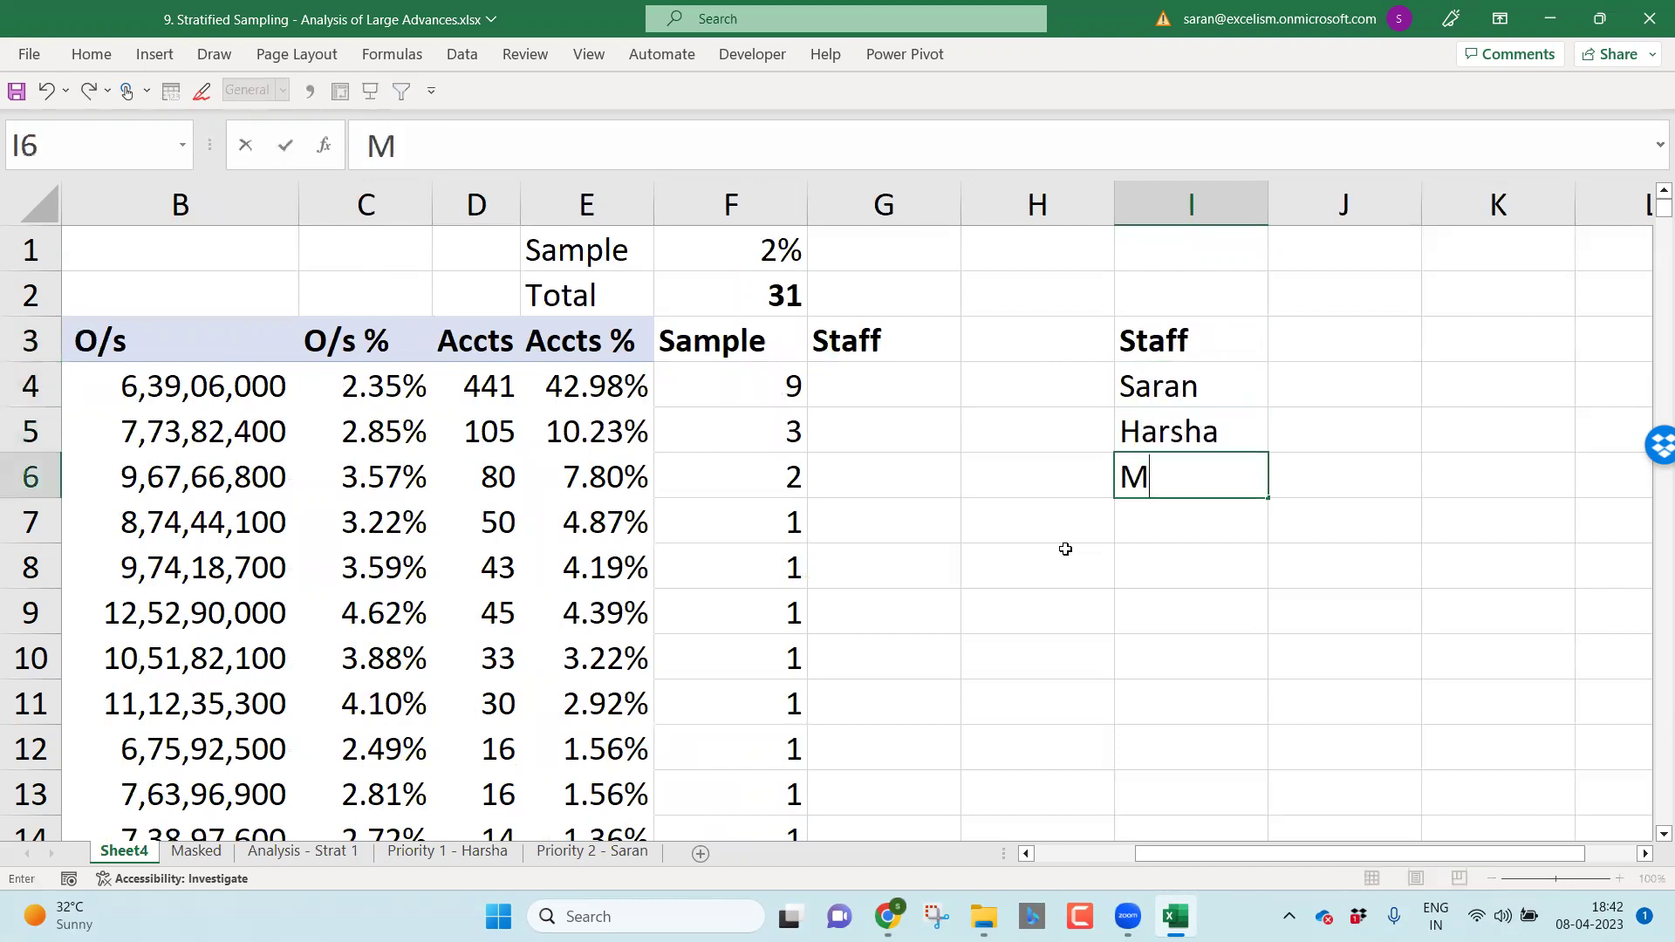
pyautogui.press('Return')
pyautogui.write('Bhyrav')
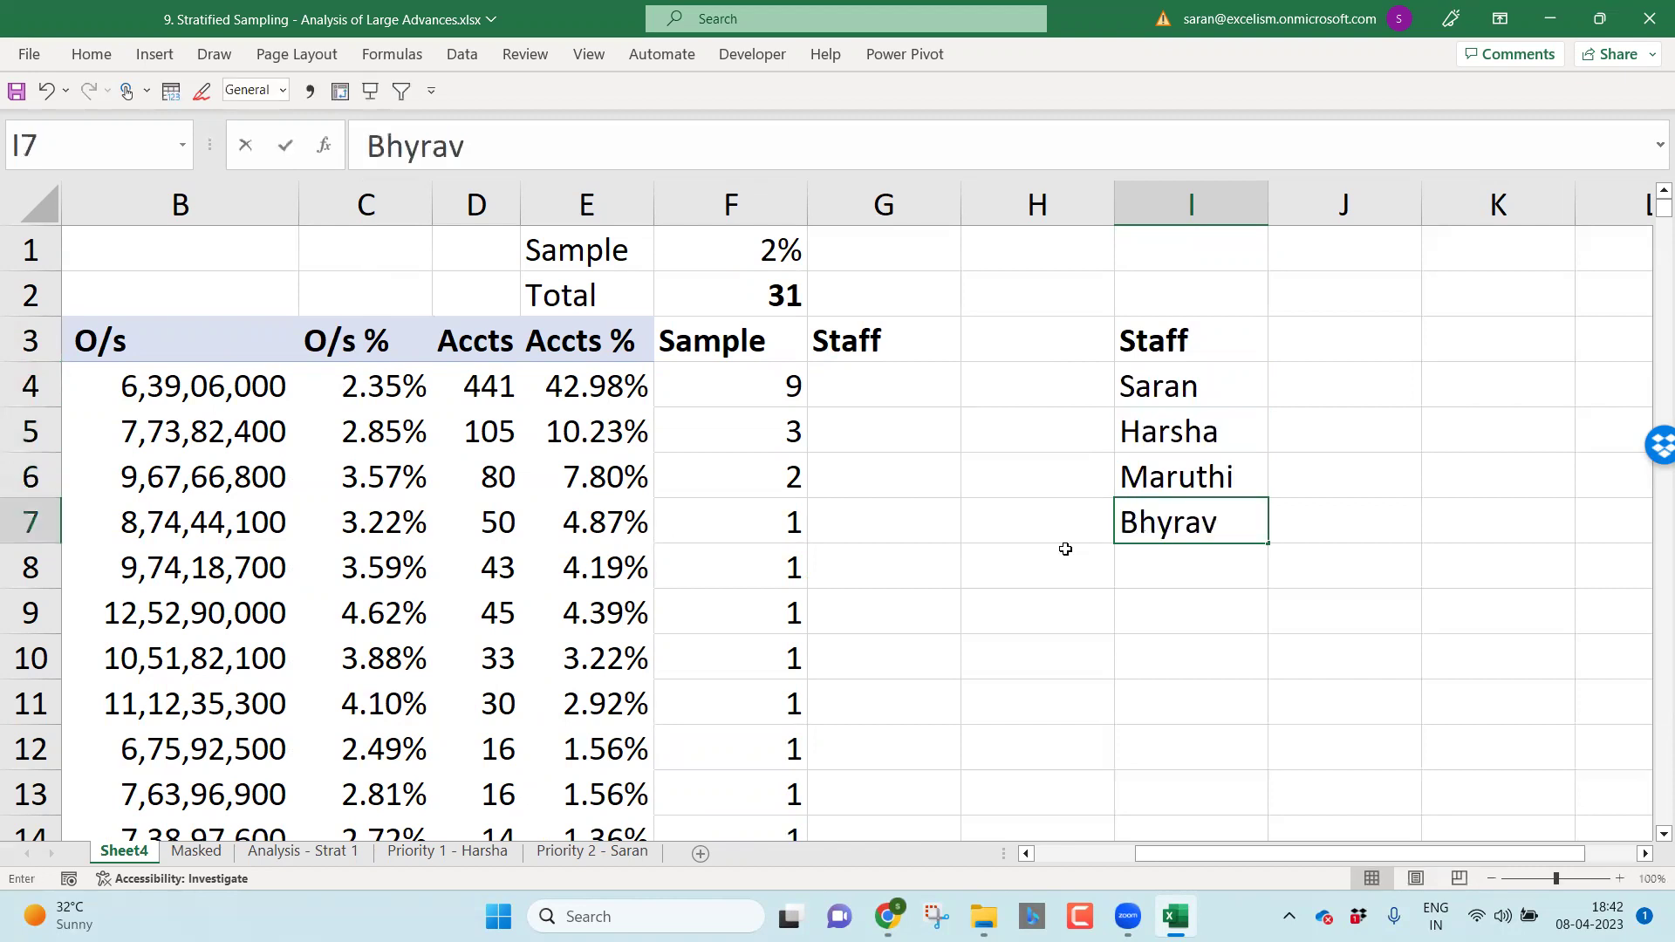
pyautogui.press('Return')
# Step: Look over the sample counts in column F and return to G4
pyautogui.press('Left')
pyautogui.press('Left')
pyautogui.hotkey('ctrl', 'Up')
pyautogui.press('Down')
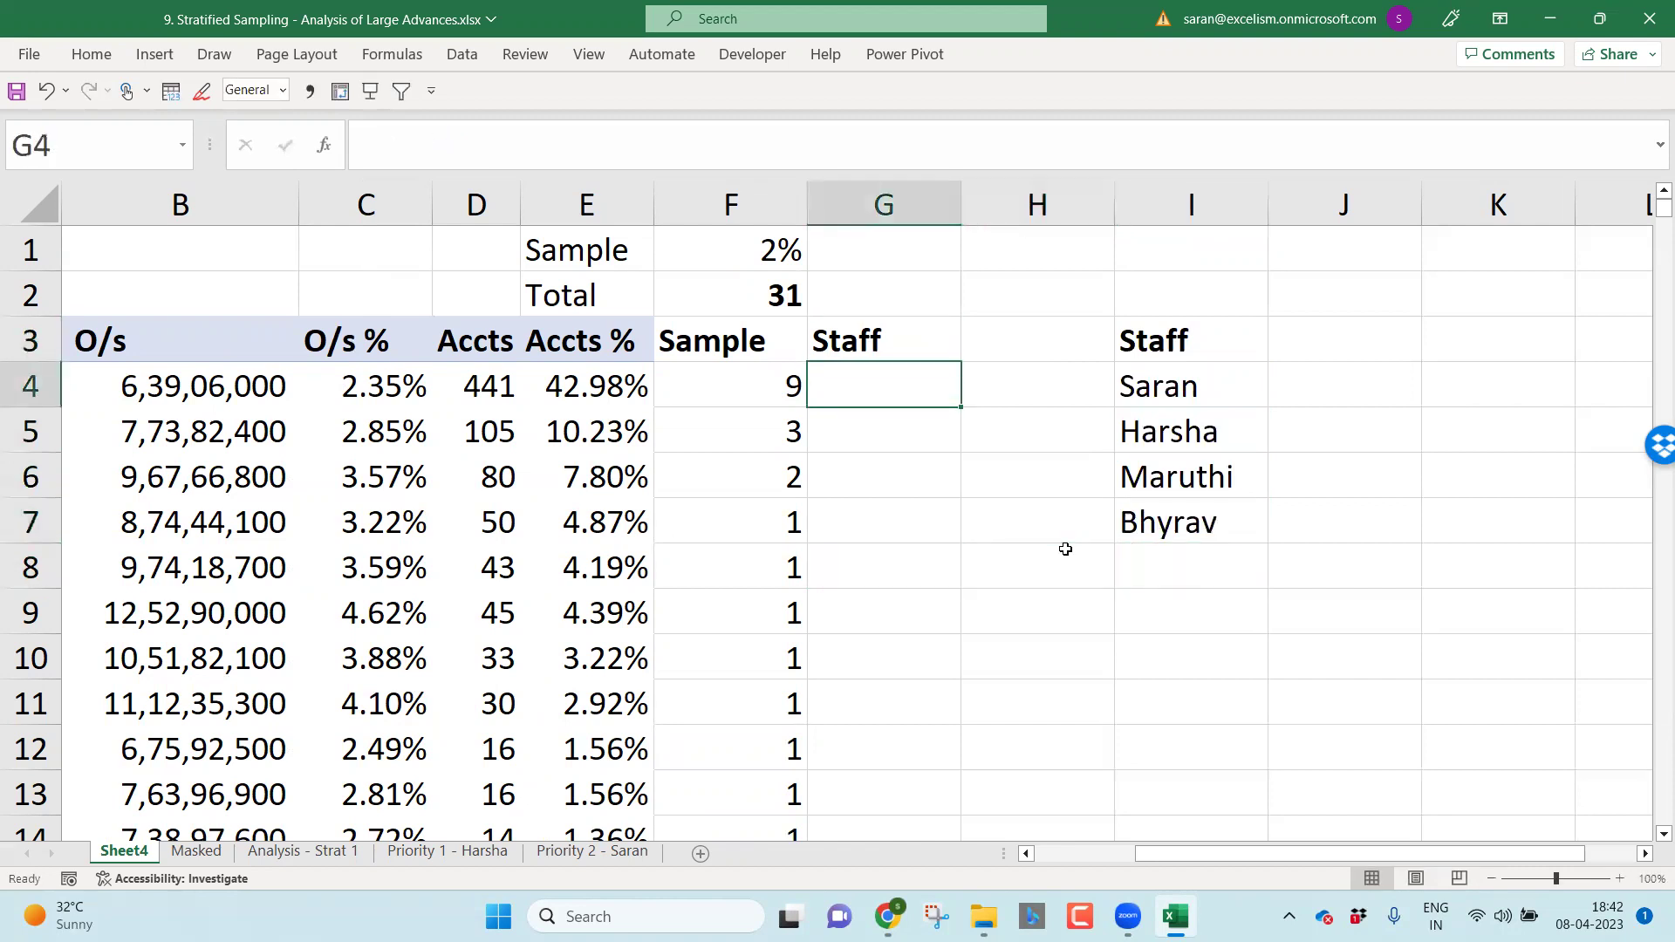
pyautogui.press('Left')
pyautogui.hotkey('ctrl', 'Down')
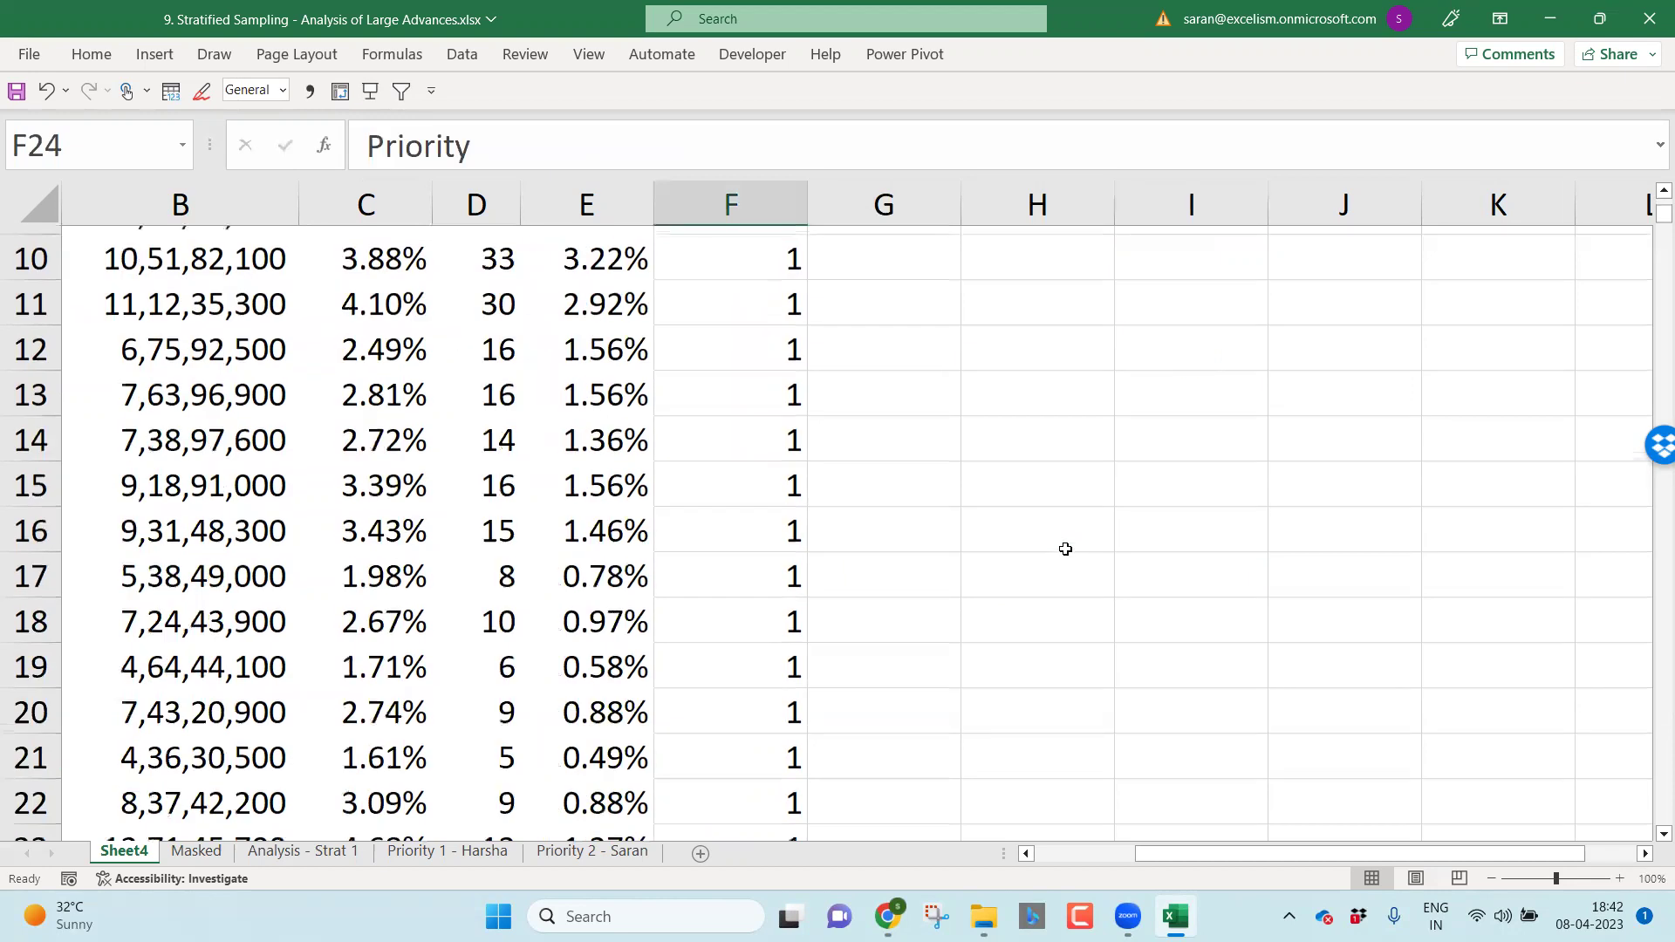
pyautogui.hotkey('ctrl', 'Up')
pyautogui.press('Down')
pyautogui.press('Down')
pyautogui.press('Down')
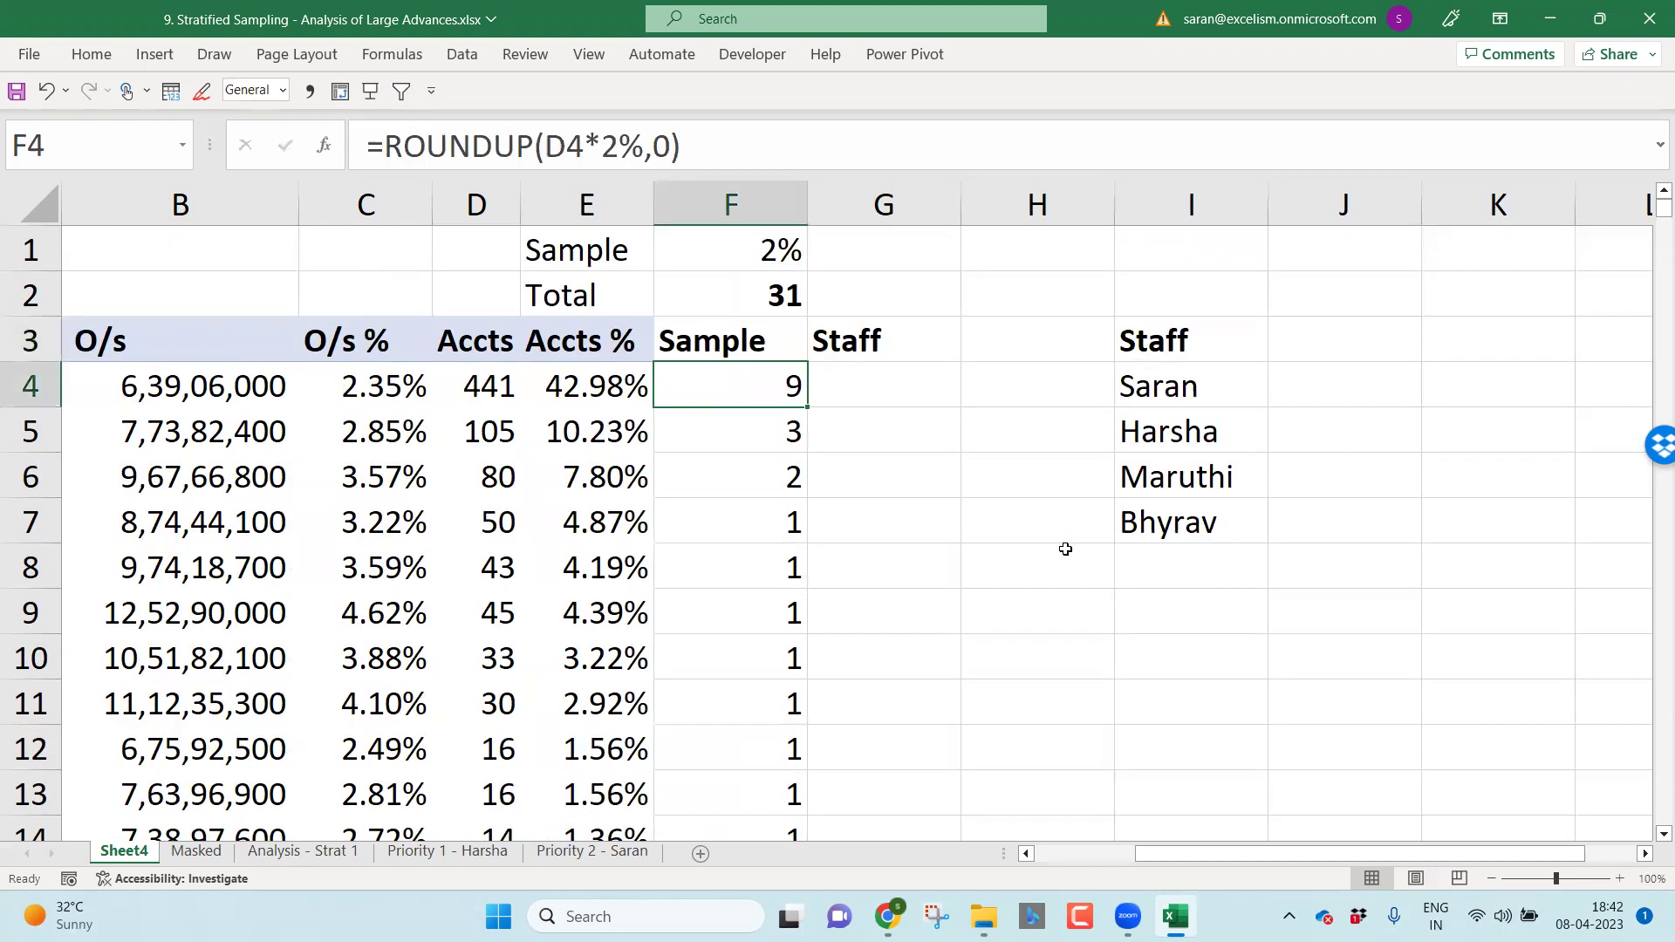
pyautogui.press('Right')
pyautogui.press('Right')
pyautogui.press('Right')
pyautogui.press('Left')
pyautogui.press('Left')
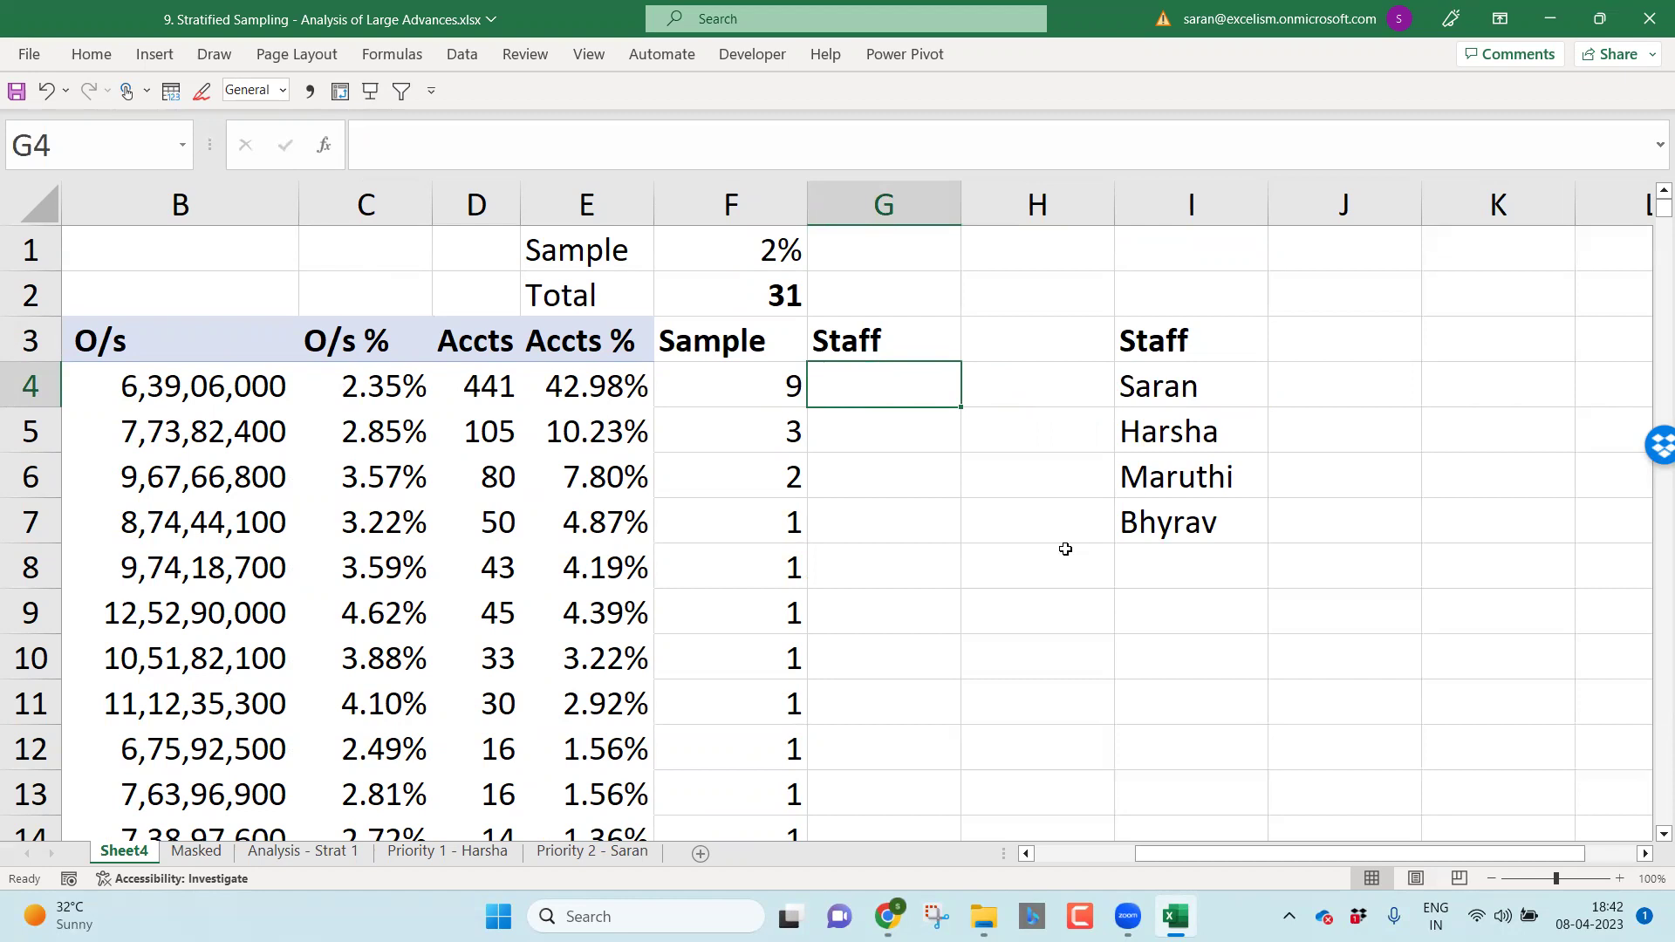
# Step: Enter =RANDBETWEEN(1,4) in G4 for the first band's staff number
pyautogui.write('=')
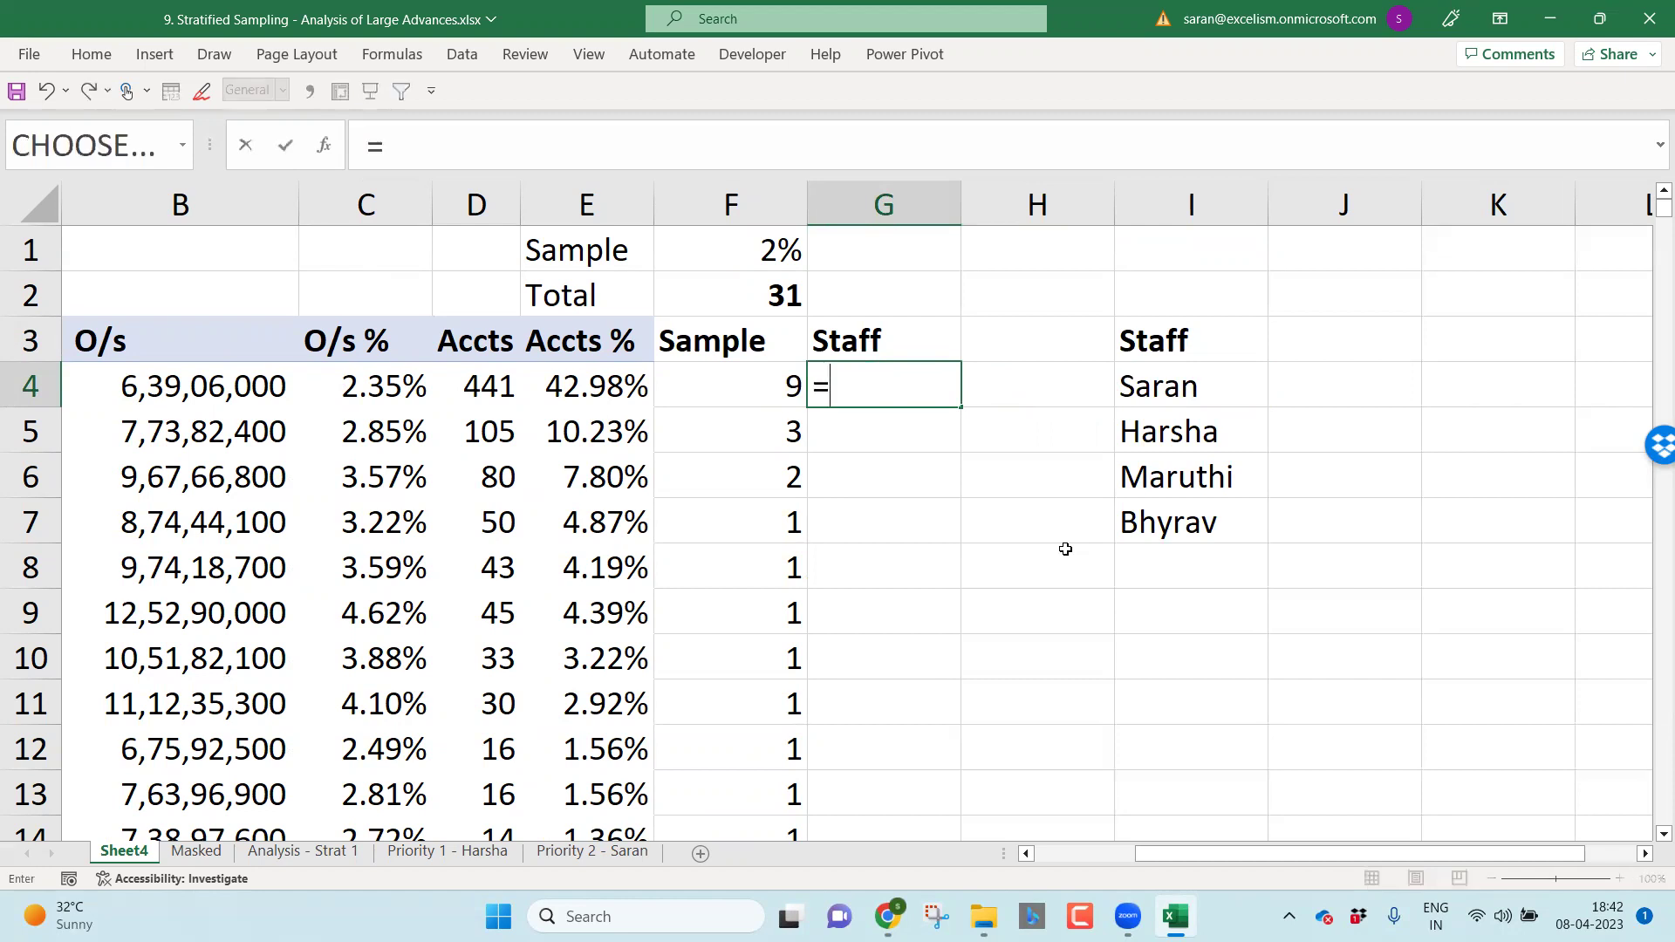
pyautogui.write('ra')
pyautogui.press('Down')
pyautogui.press('Down')
pyautogui.press('Down')
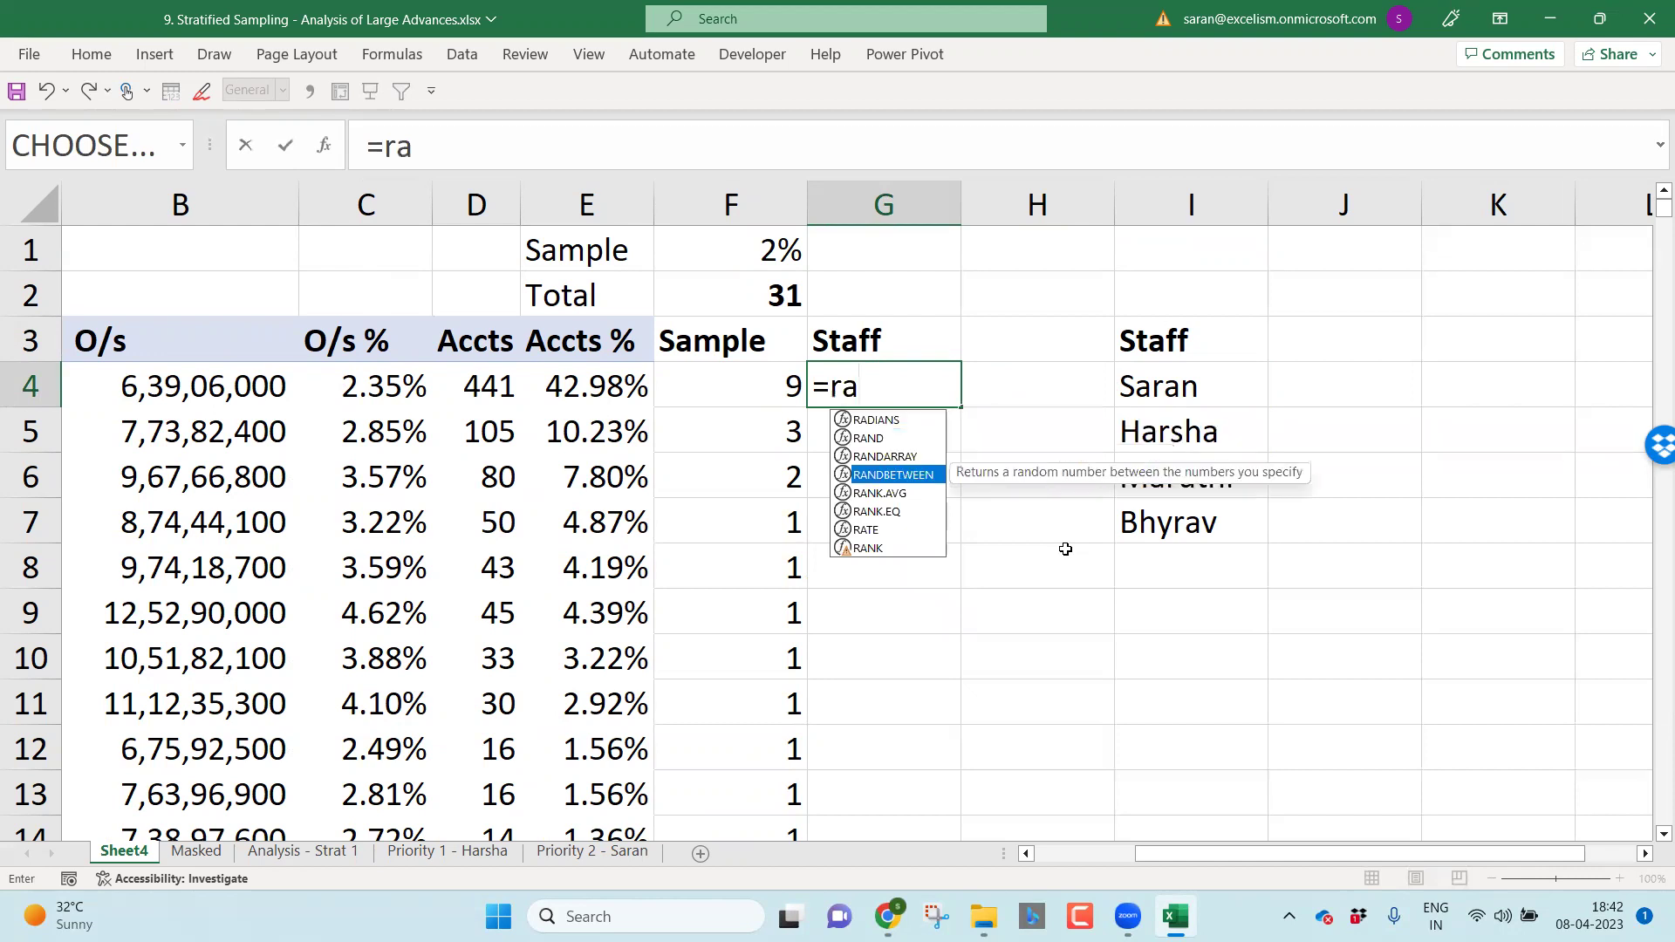
pyautogui.press('Tab')
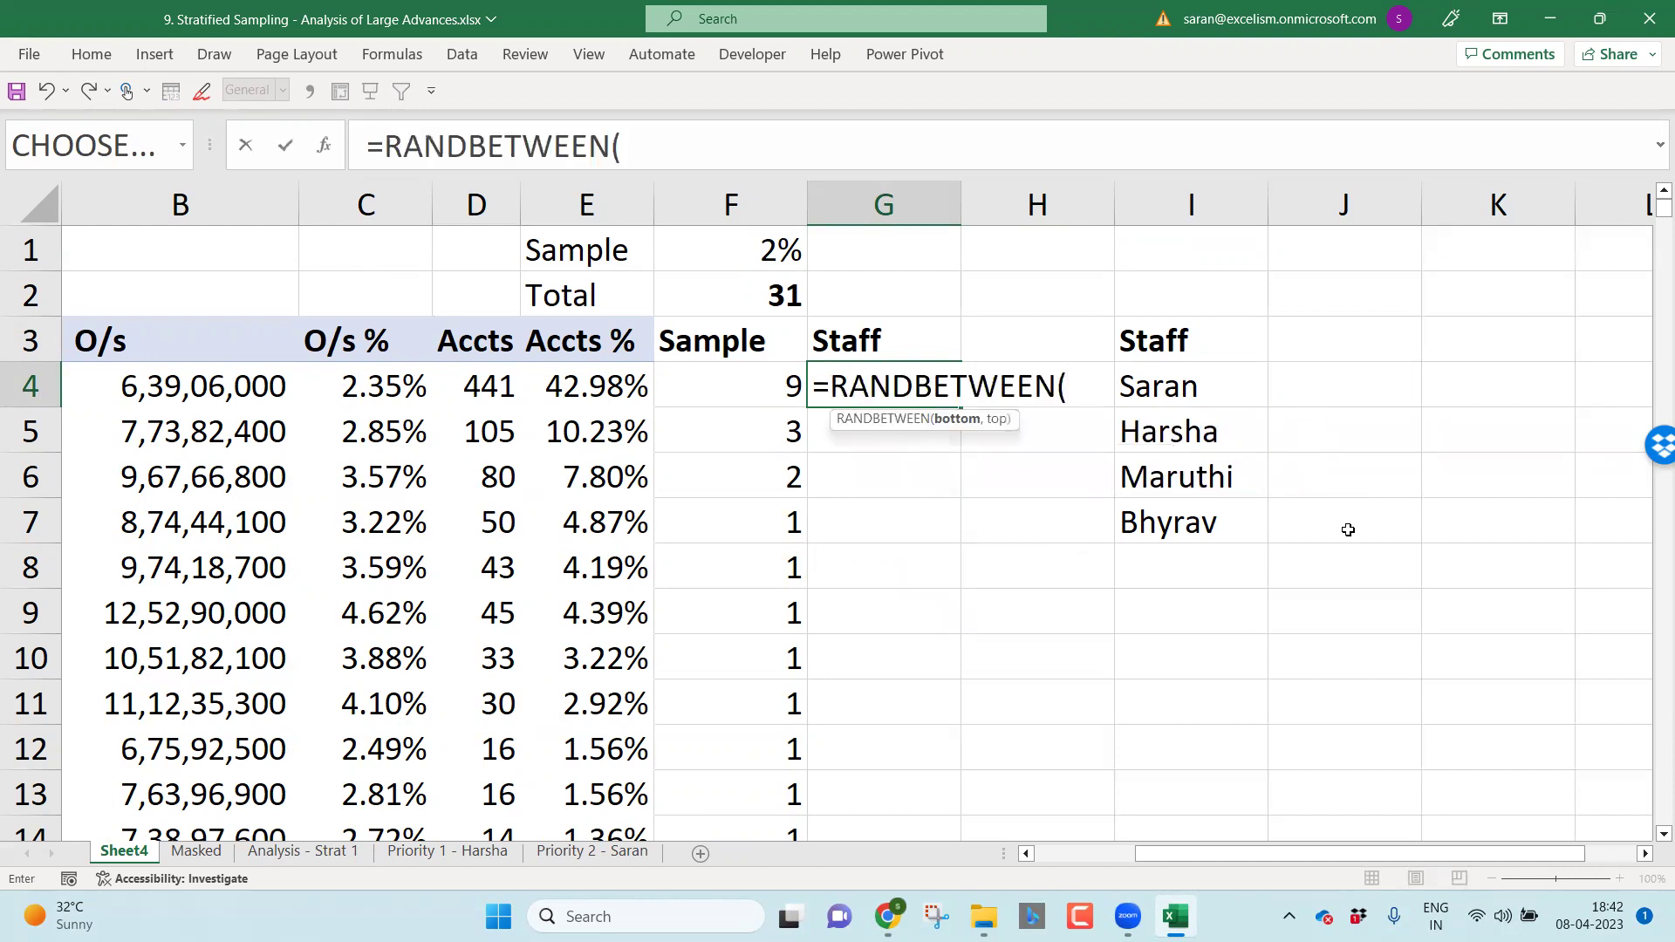
pyautogui.write('1,4)')
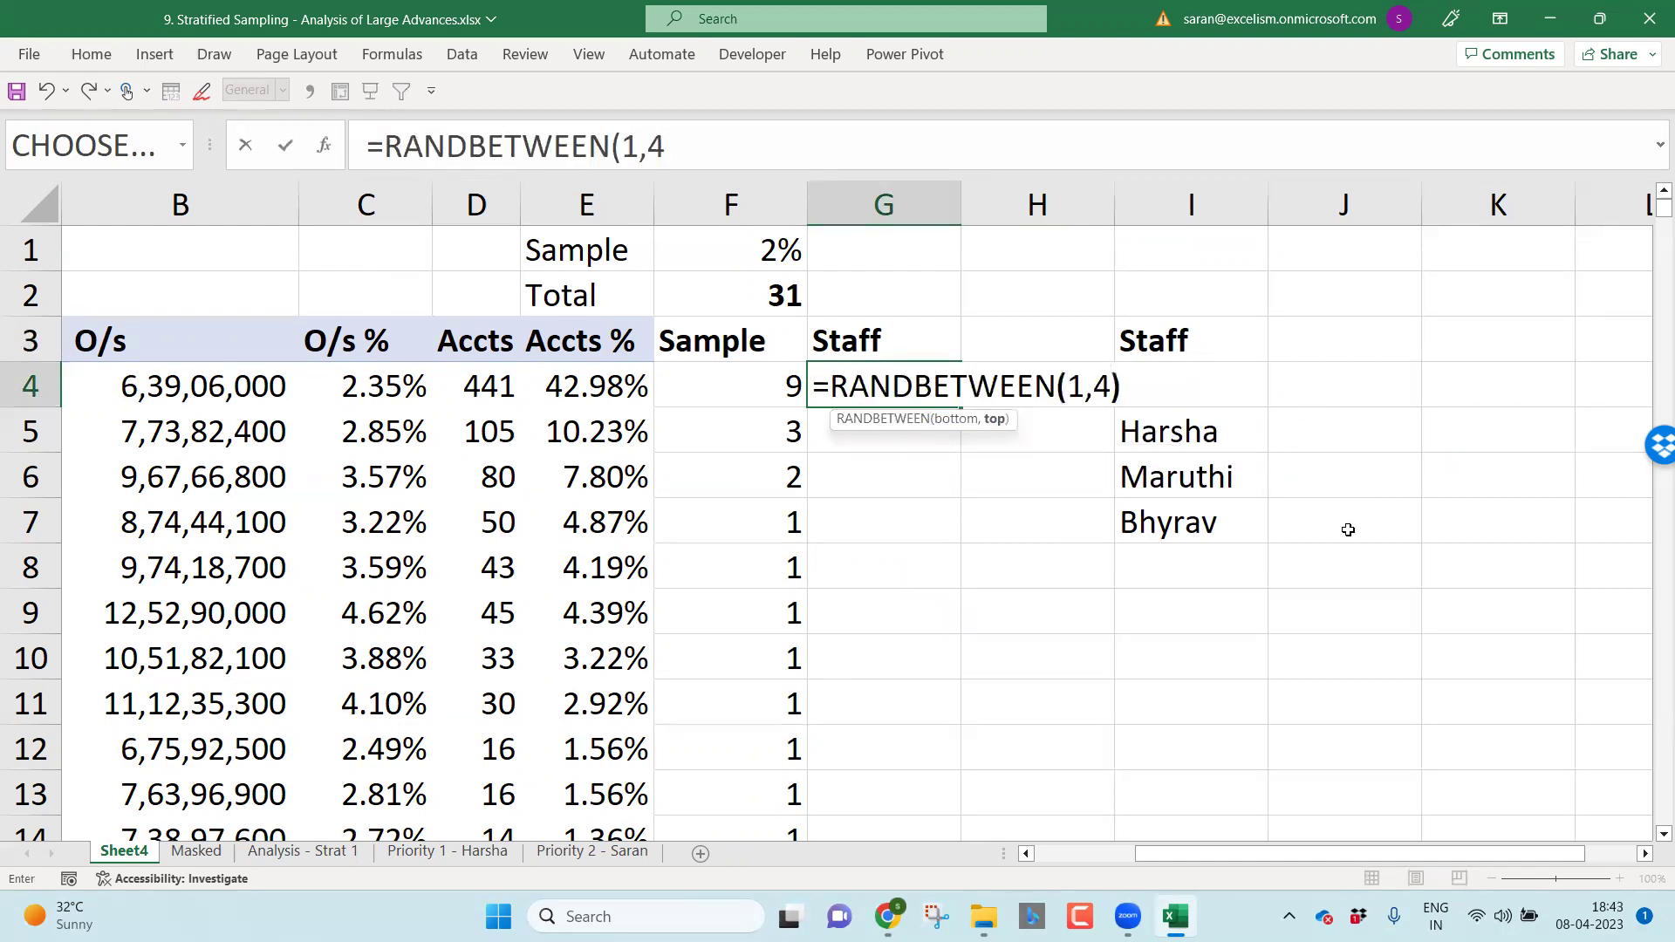
pyautogui.press('Return')
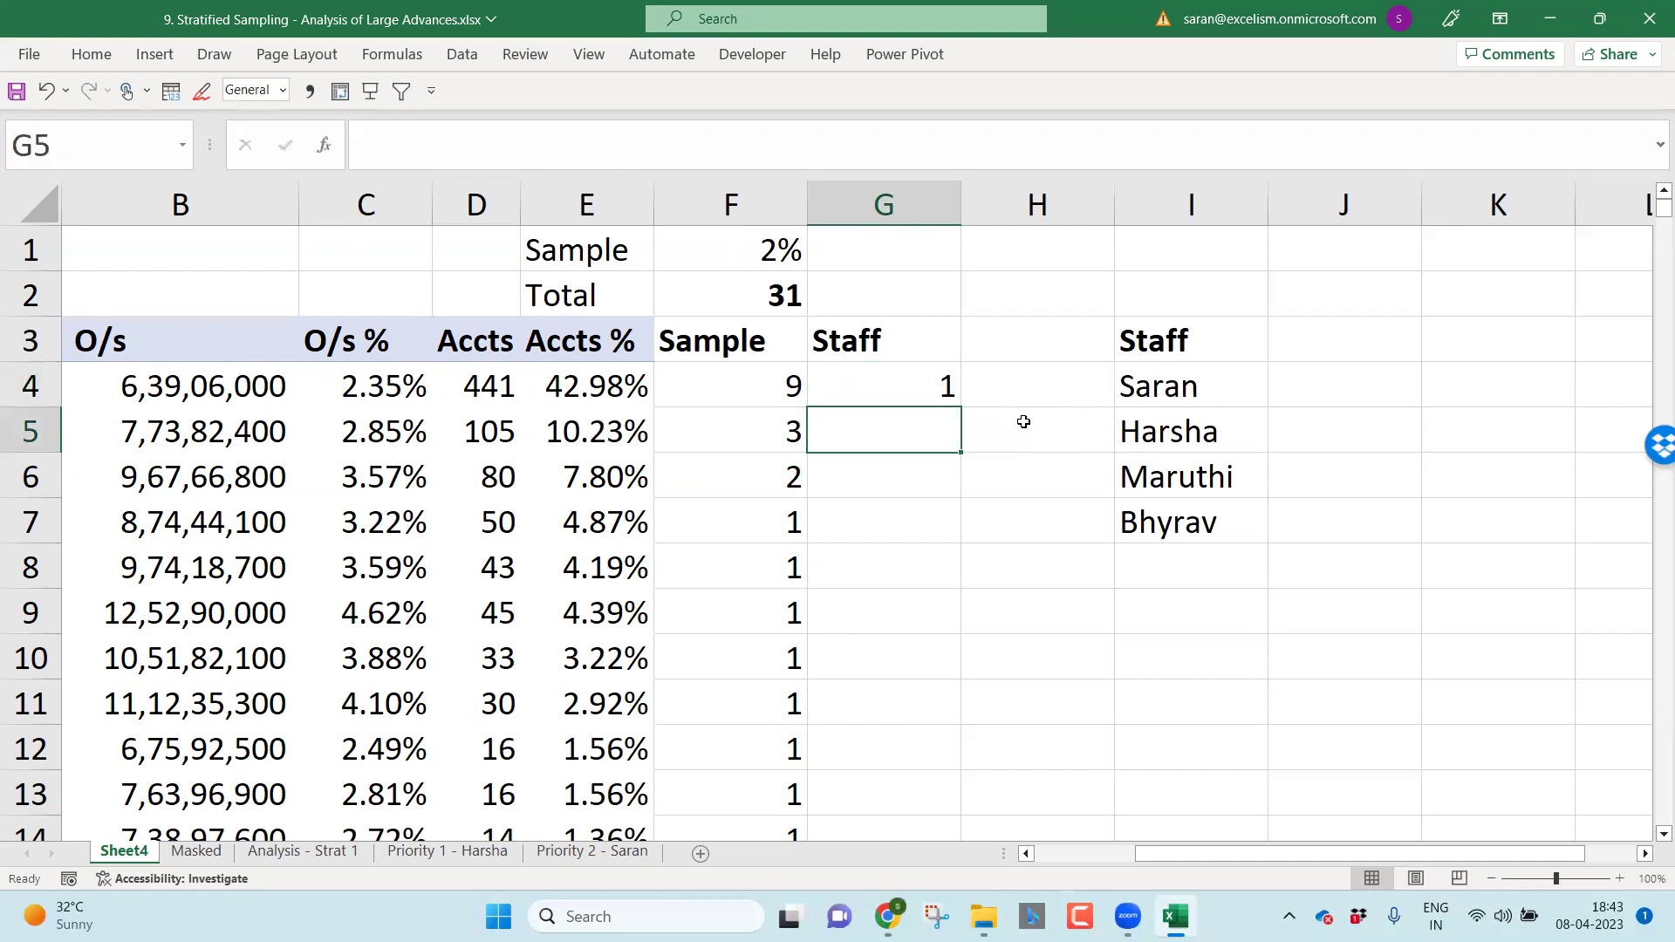
# Step: Fill the random formula down column G and delete the extras in G24:G25
pyautogui.click(938, 369)
pyautogui.doubleClick(959, 402)
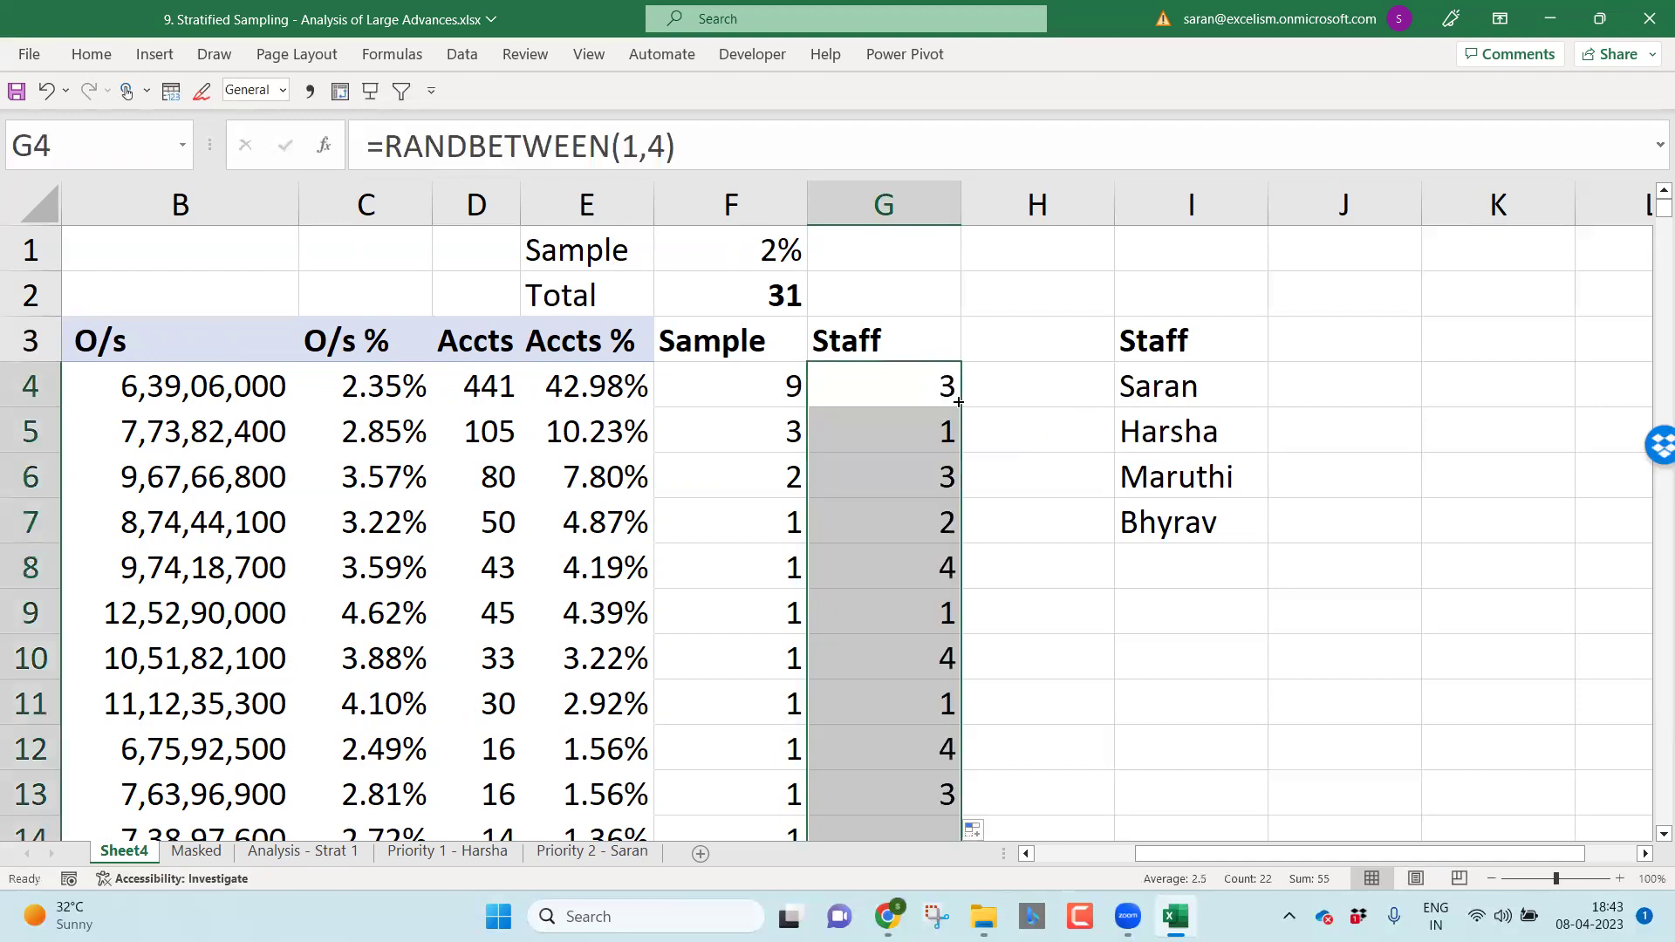
pyautogui.click(937, 493)
pyautogui.hotkey('ctrl', 'Down')
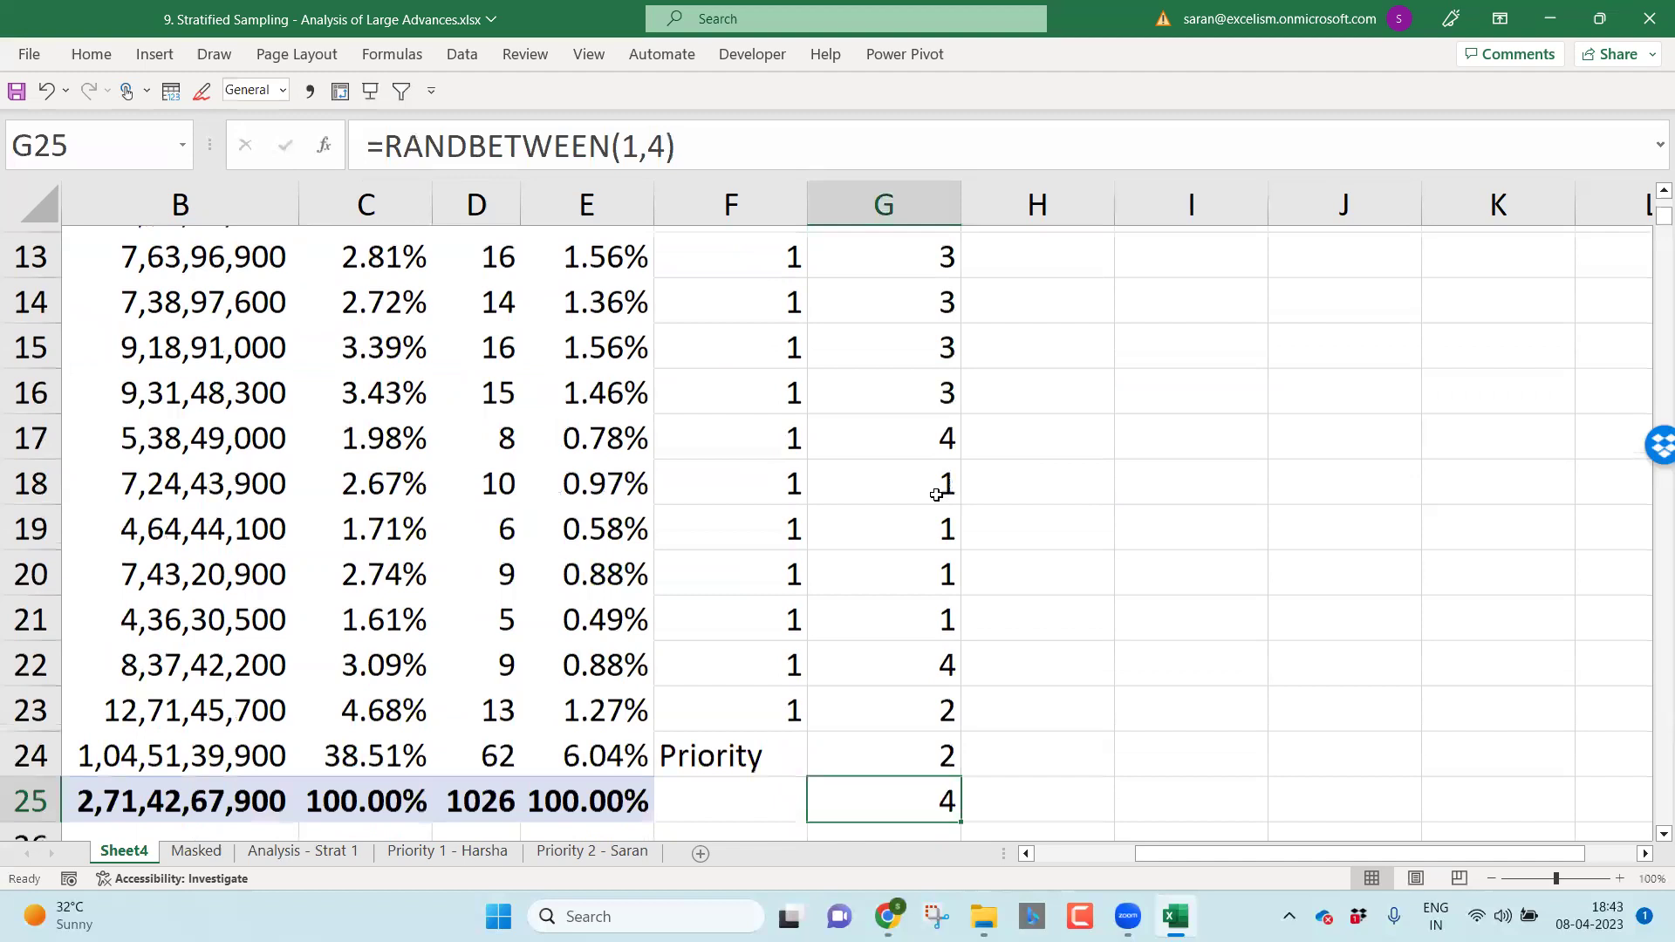
pyautogui.hotkey('shift', 'Up')
pyautogui.press('Home')
pyautogui.press('Right')
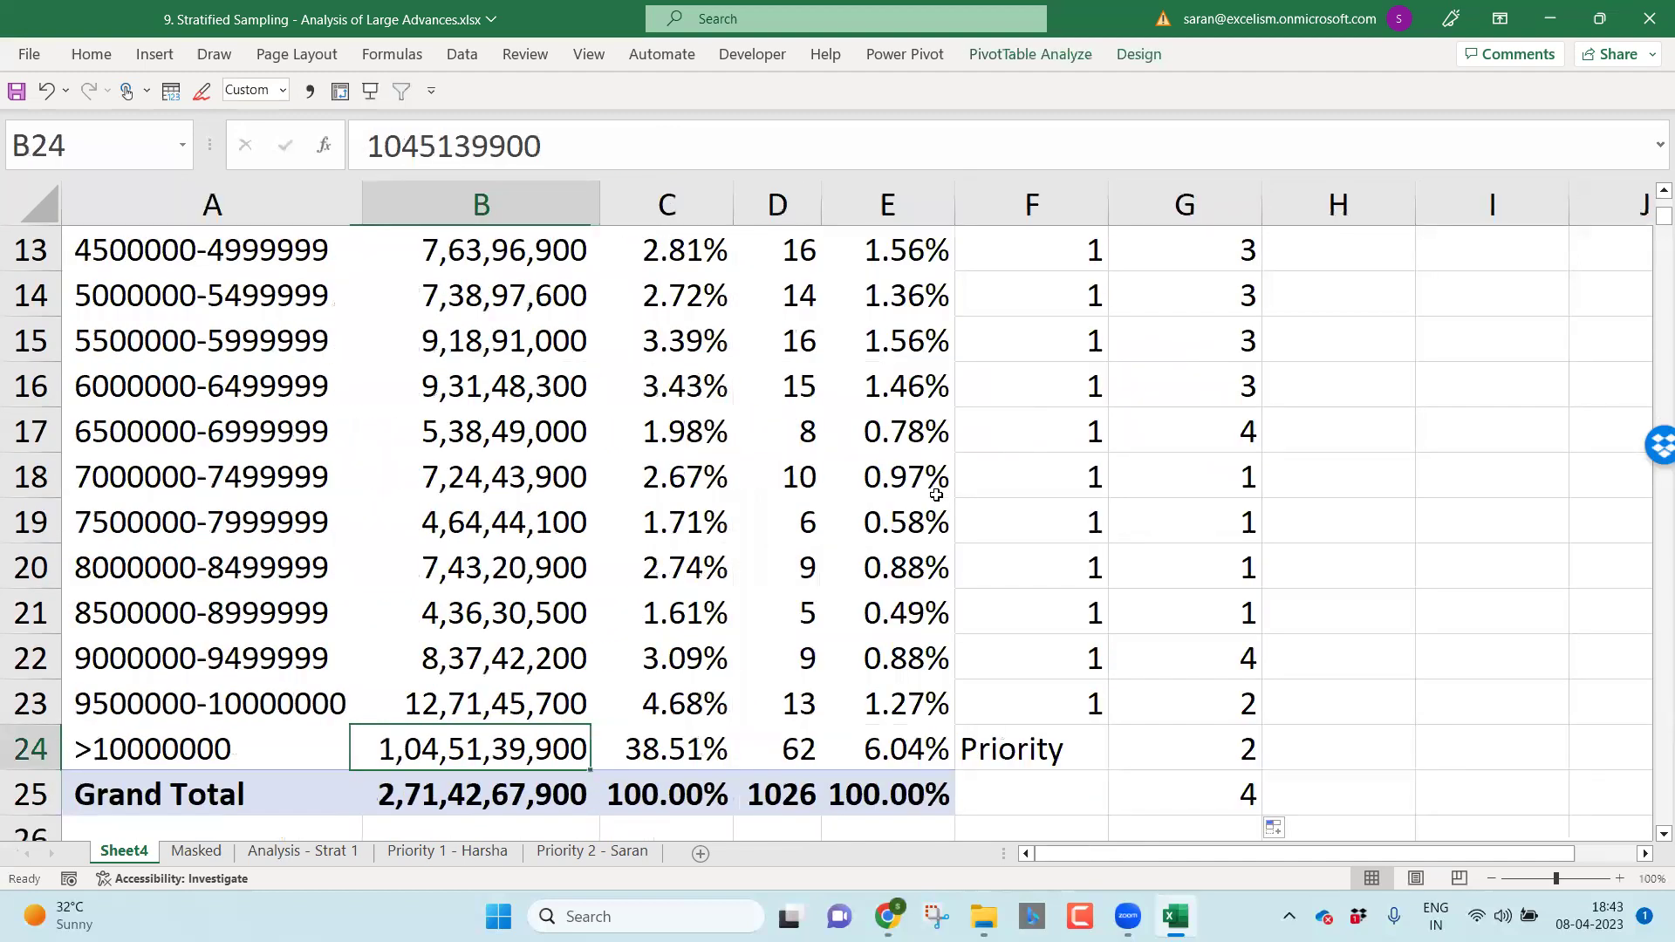
pyautogui.hotkey('ctrl', 'Right')
pyautogui.hotkey('shift', 'Down')
pyautogui.press('Delete')
pyautogui.press('Up')
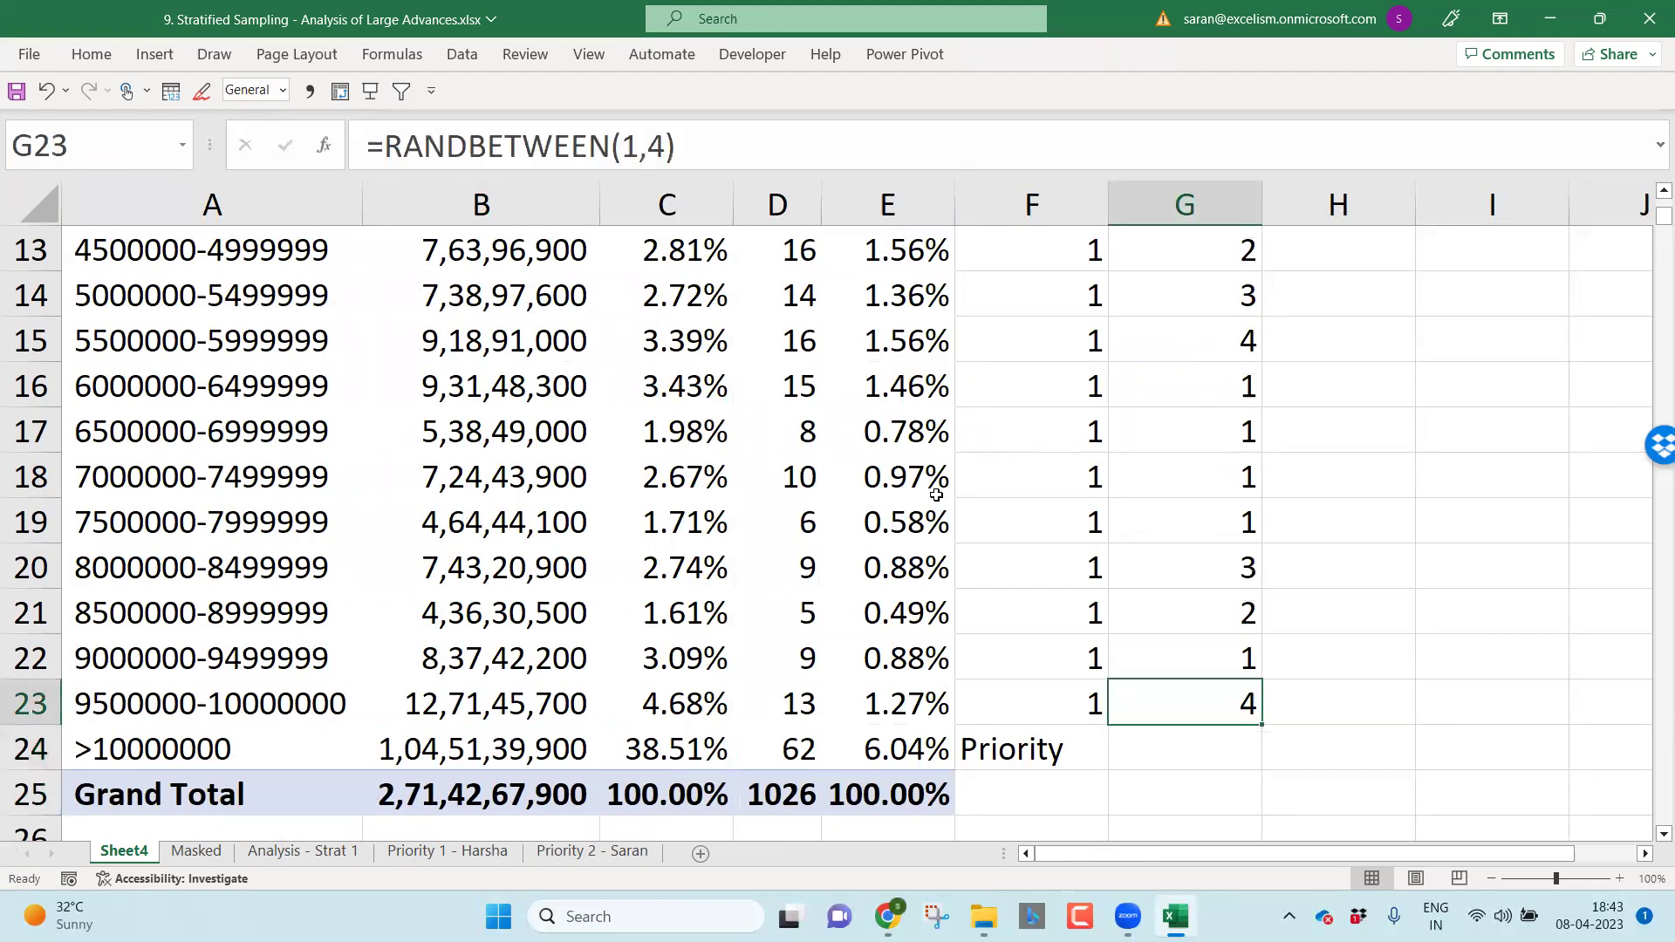
# Step: Review the staff list, then select G4:G23 and start editing the RANDBETWEEN formula
pyautogui.hotkey('ctrl', 'Up')
pyautogui.hotkey('ctrl', 'Up')
pyautogui.press('Down')
pyautogui.press('Down')
pyautogui.press('Down')
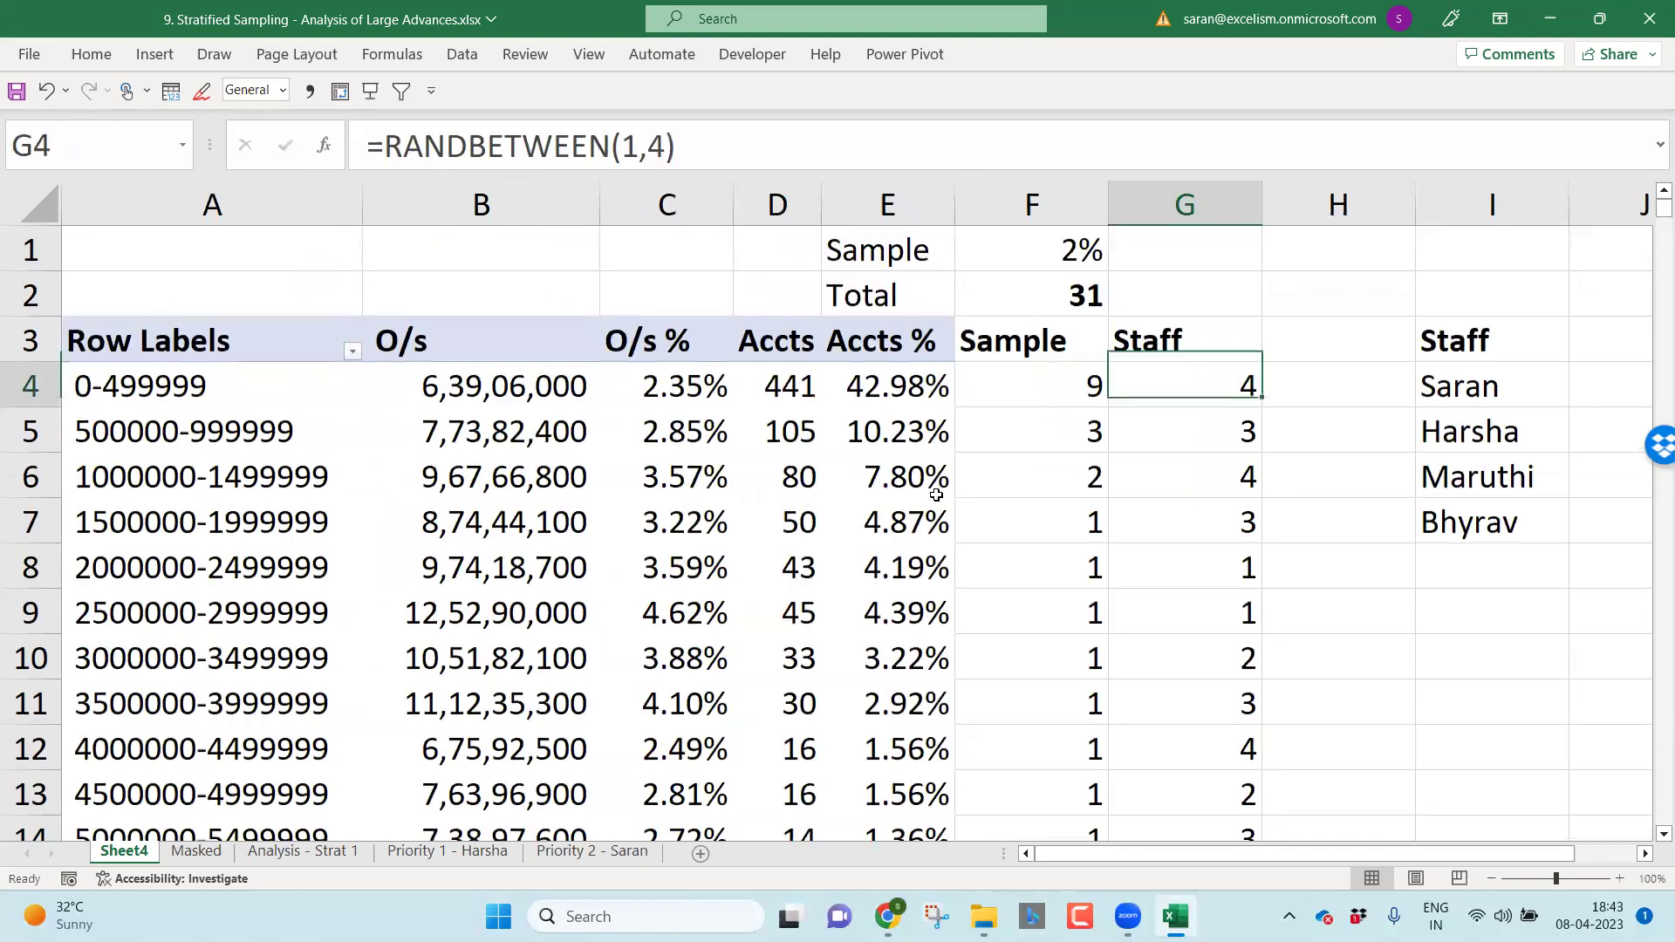
pyautogui.press('Right')
pyautogui.press('Right')
pyautogui.hotkey('ctrl', 'shift', 'Down')
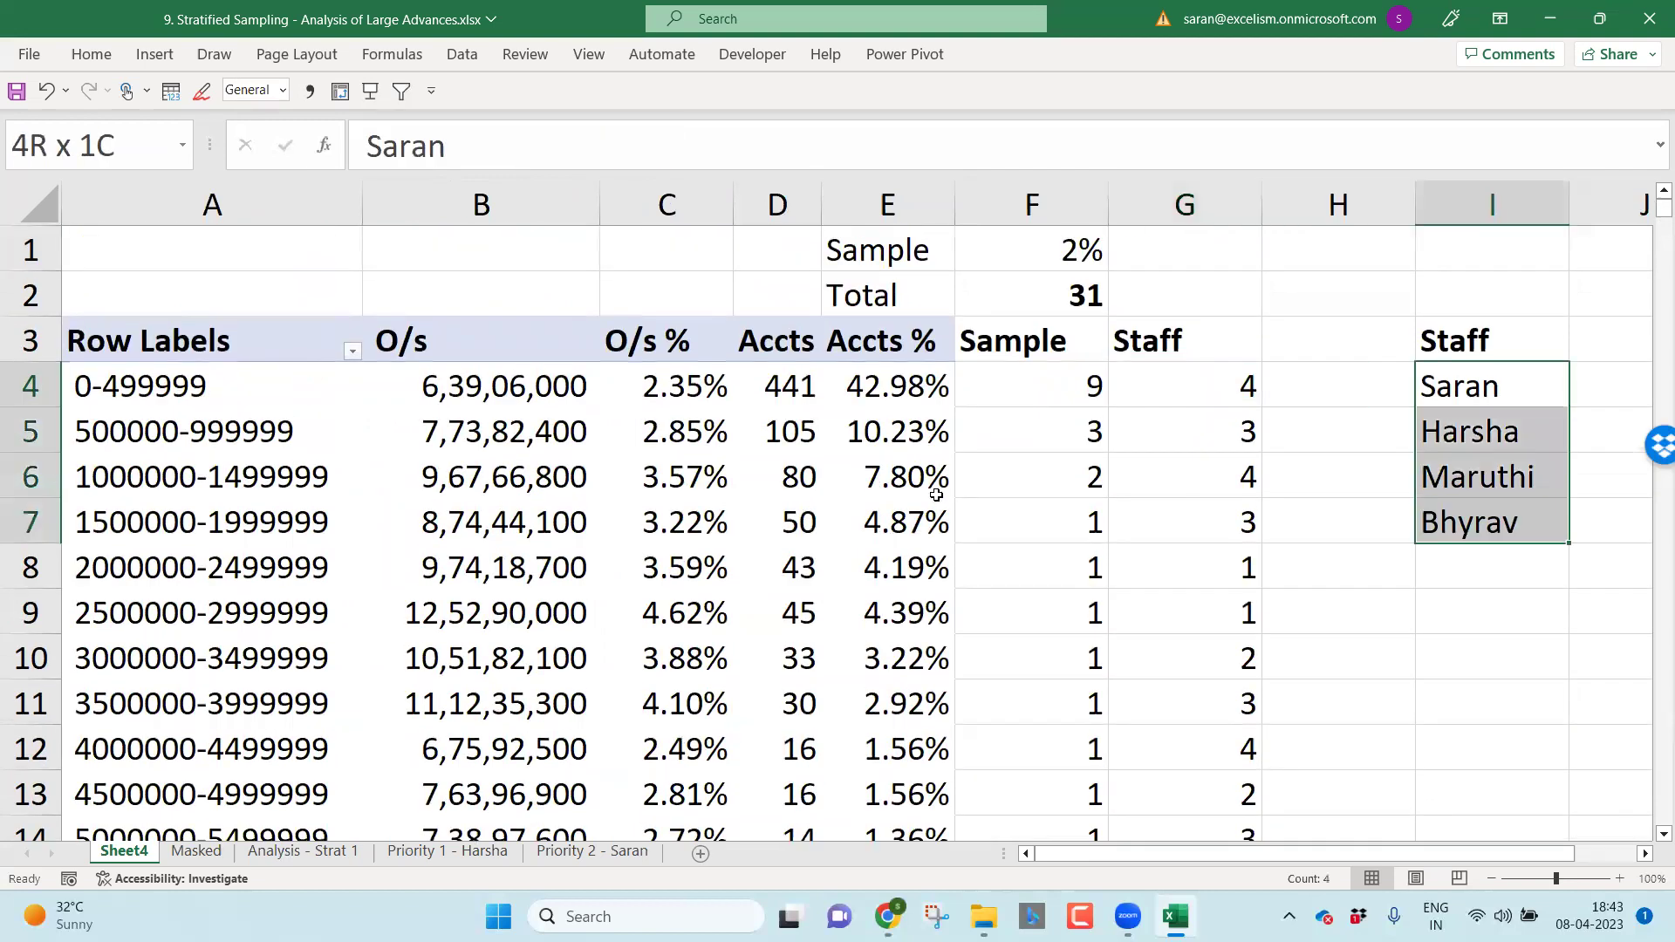
pyautogui.press('Left')
pyautogui.press('Left')
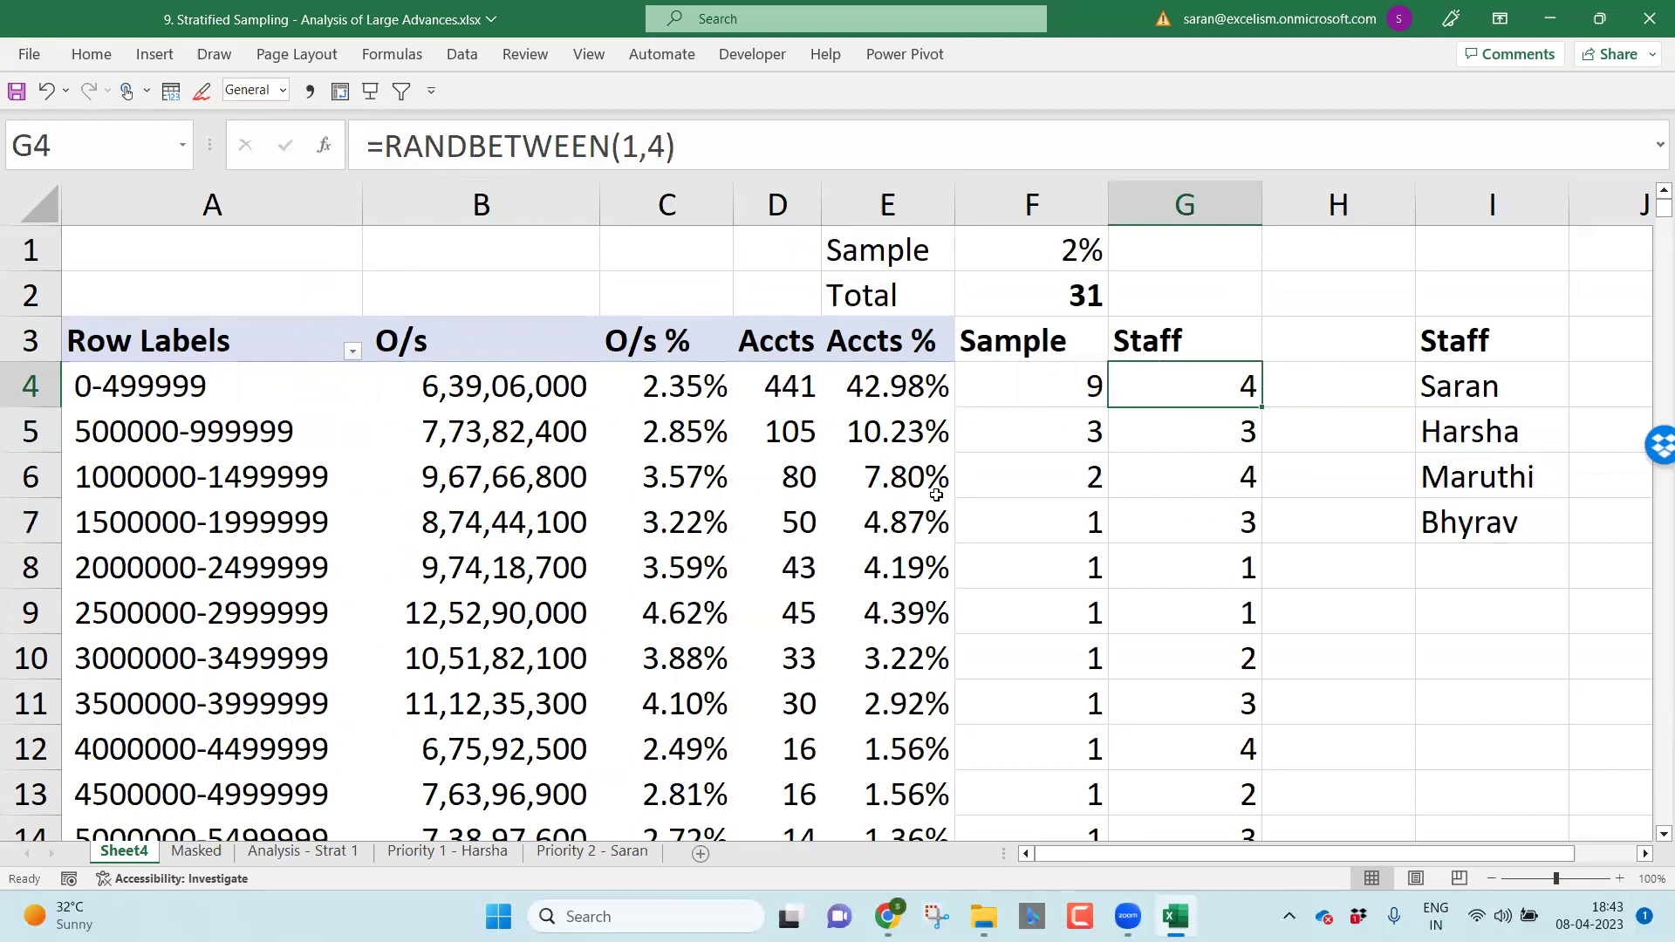
pyautogui.press('Down')
pyautogui.press('Down')
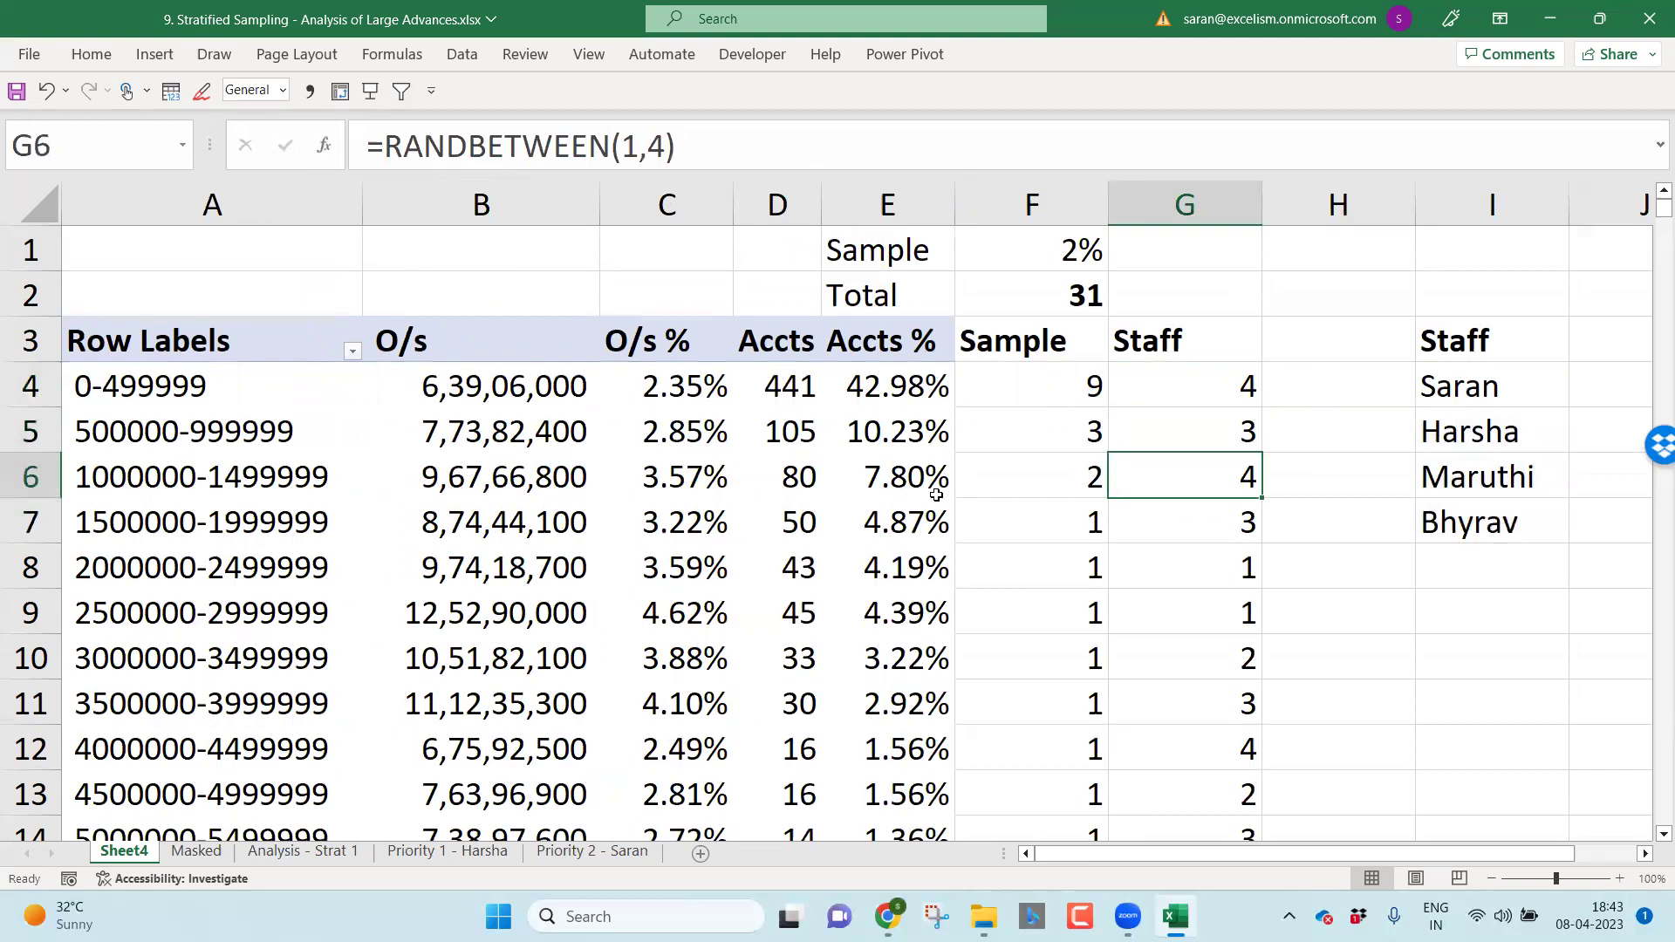
pyautogui.press('Down')
pyautogui.press('Down')
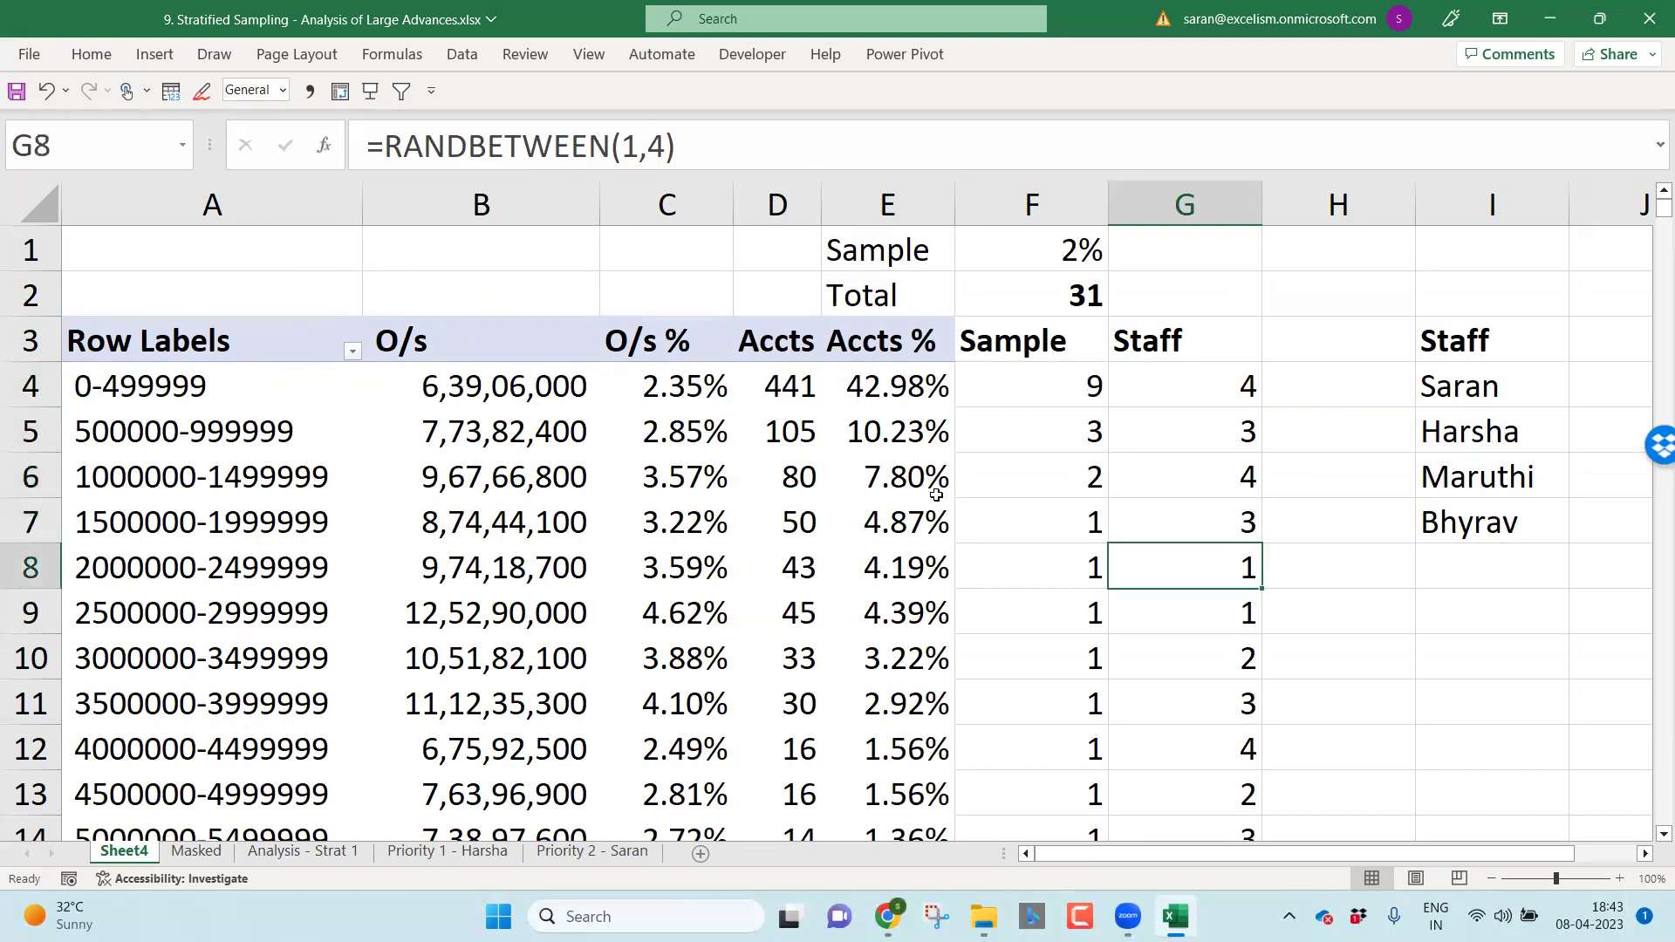
pyautogui.hotkey('ctrl', 'Up')
pyautogui.press('Down')
pyautogui.hotkey('ctrl', 'shift', 'Down')
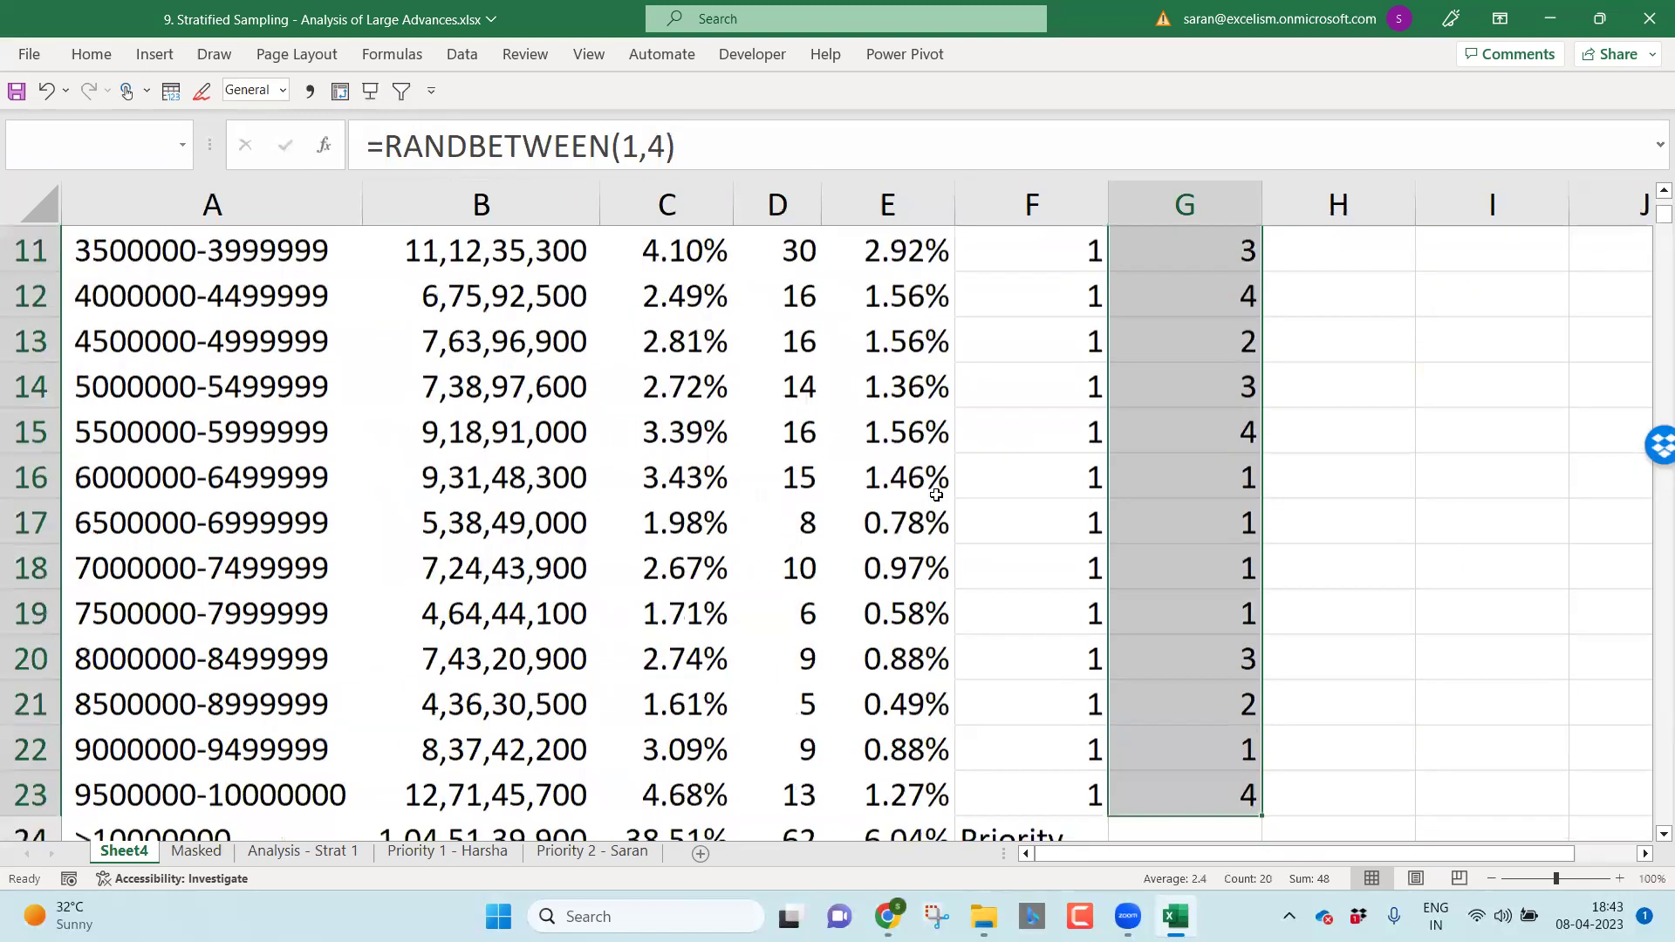
pyautogui.press('F2')
# Step: Wrap G4's random number in INDEX over the absolute staff list $I$4:$I$7
pyautogui.hotkey('ctrl', 'Left')
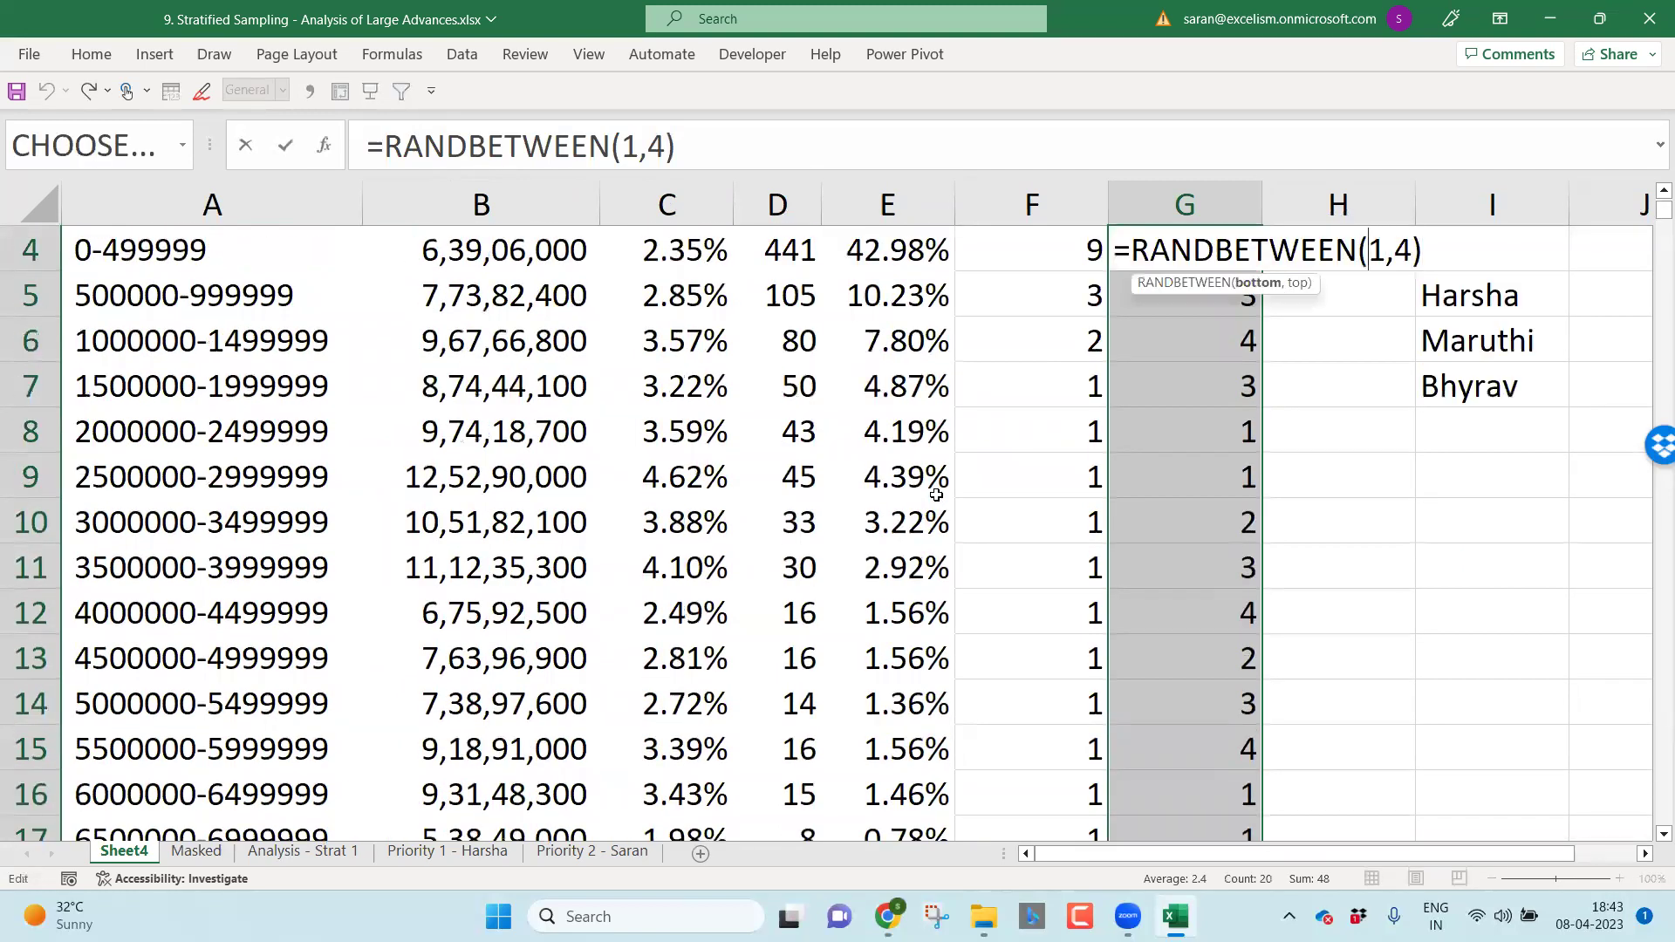
pyautogui.press('Home')
pyautogui.press('Right')
pyautogui.write('ind')
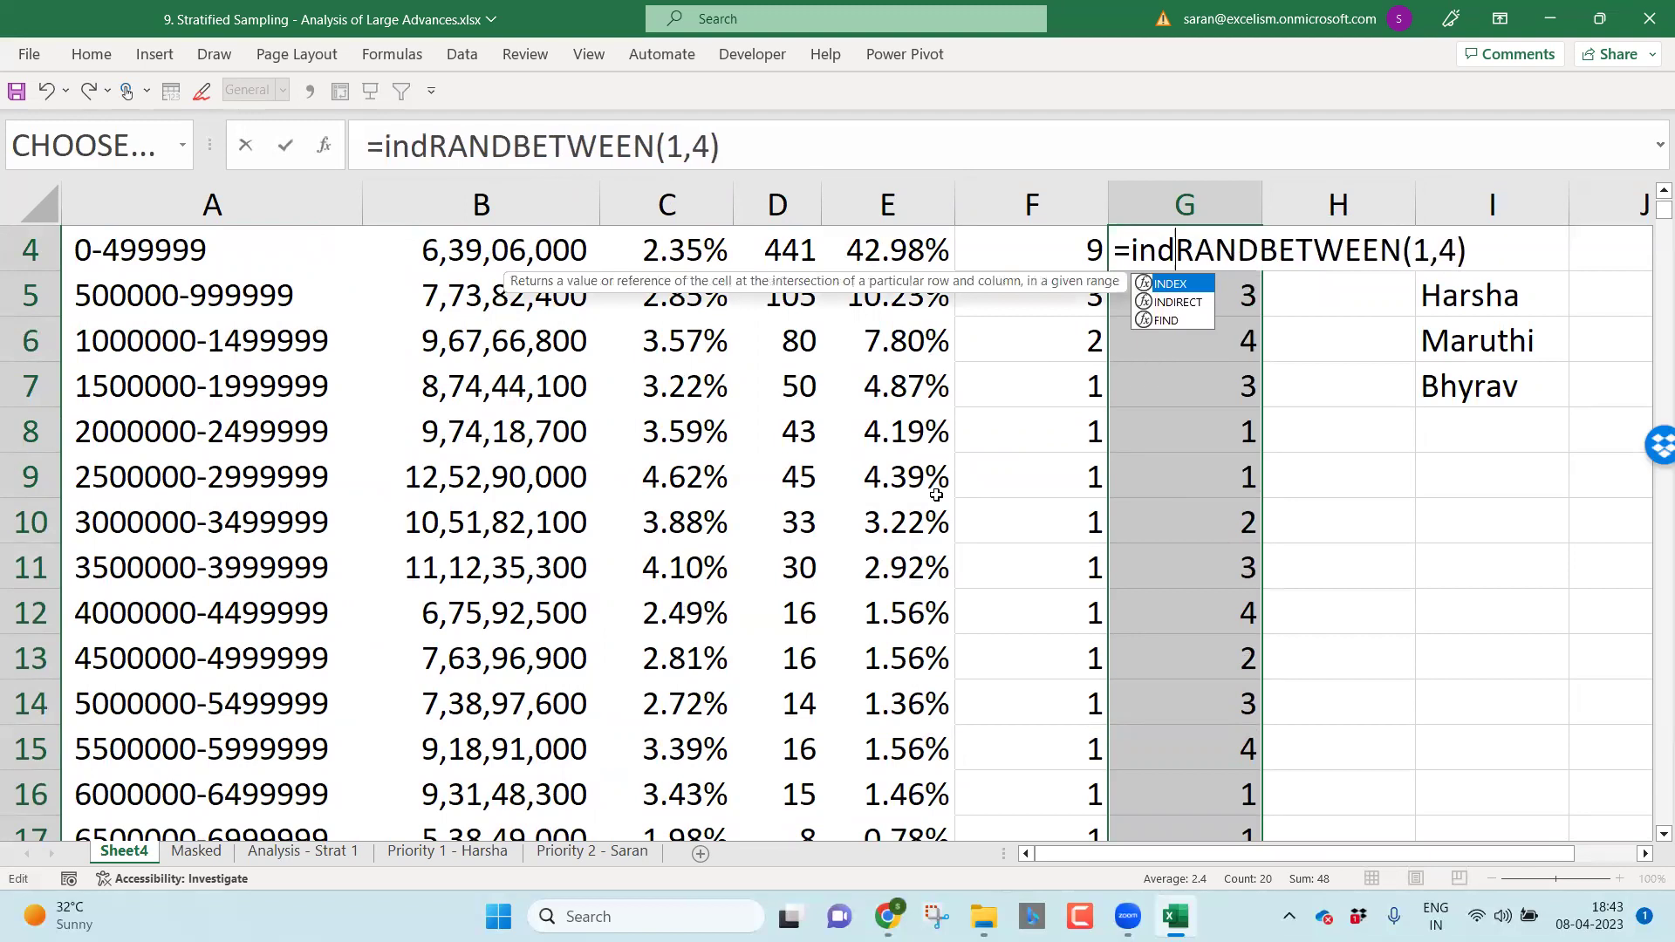
pyautogui.press('Tab')
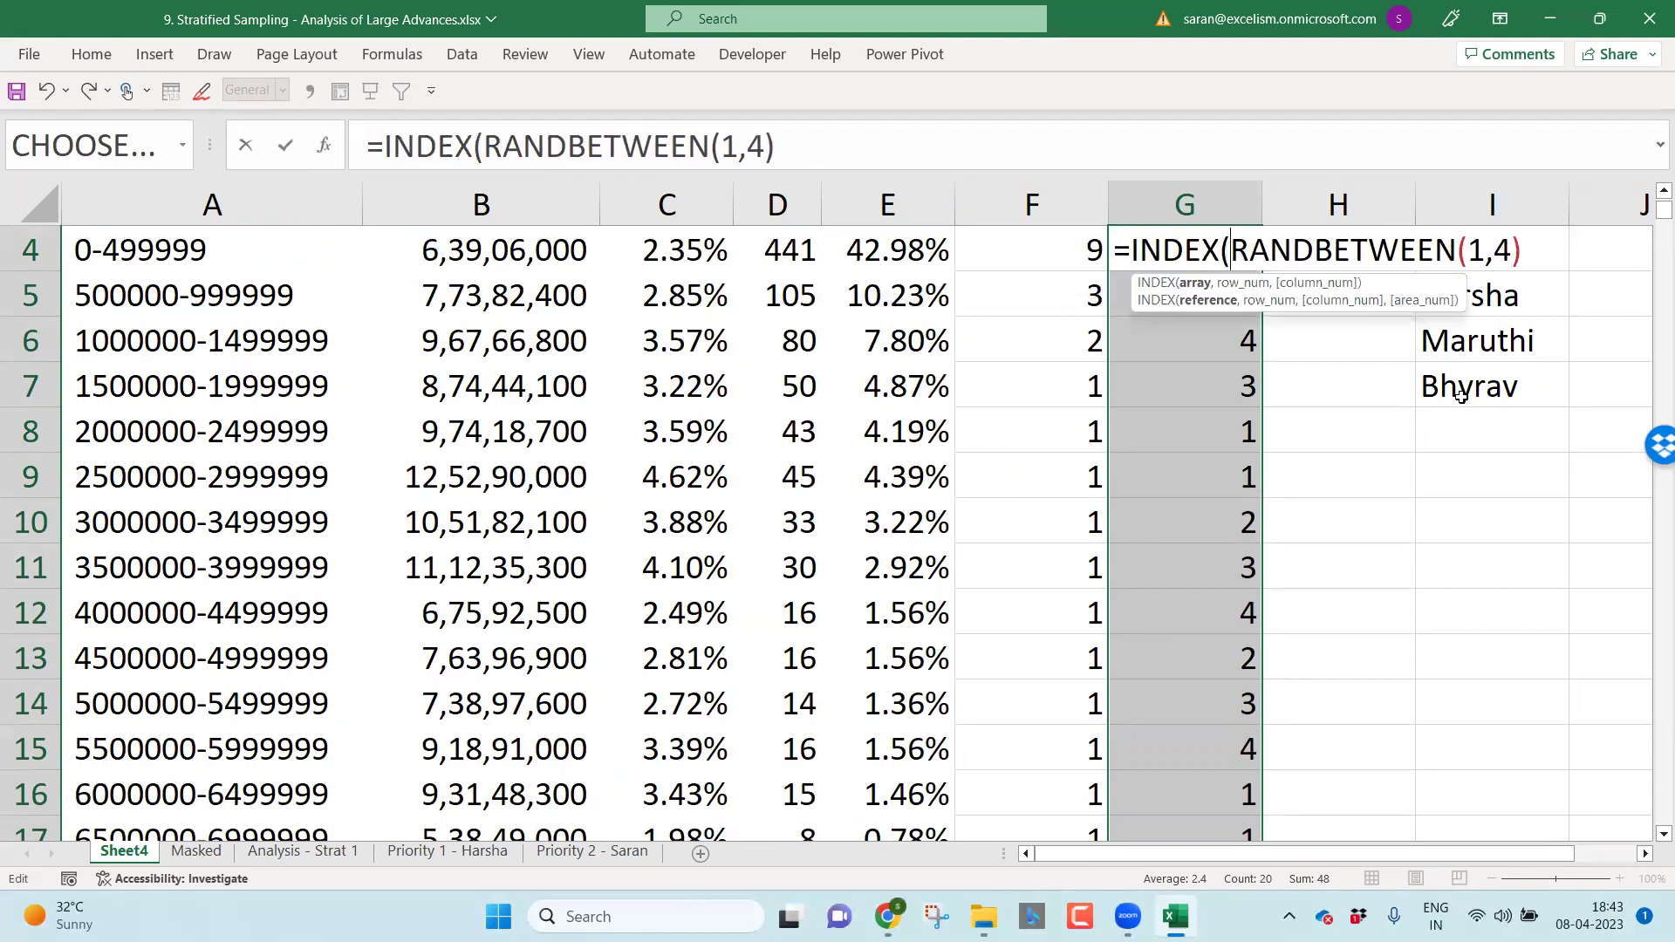
pyautogui.click(1463, 397)
pyautogui.hotkey('shift', 'Up')
pyautogui.hotkey('shift', 'Up')
pyautogui.hotkey('shift', 'Up')
pyautogui.hotkey('shift', 'Up')
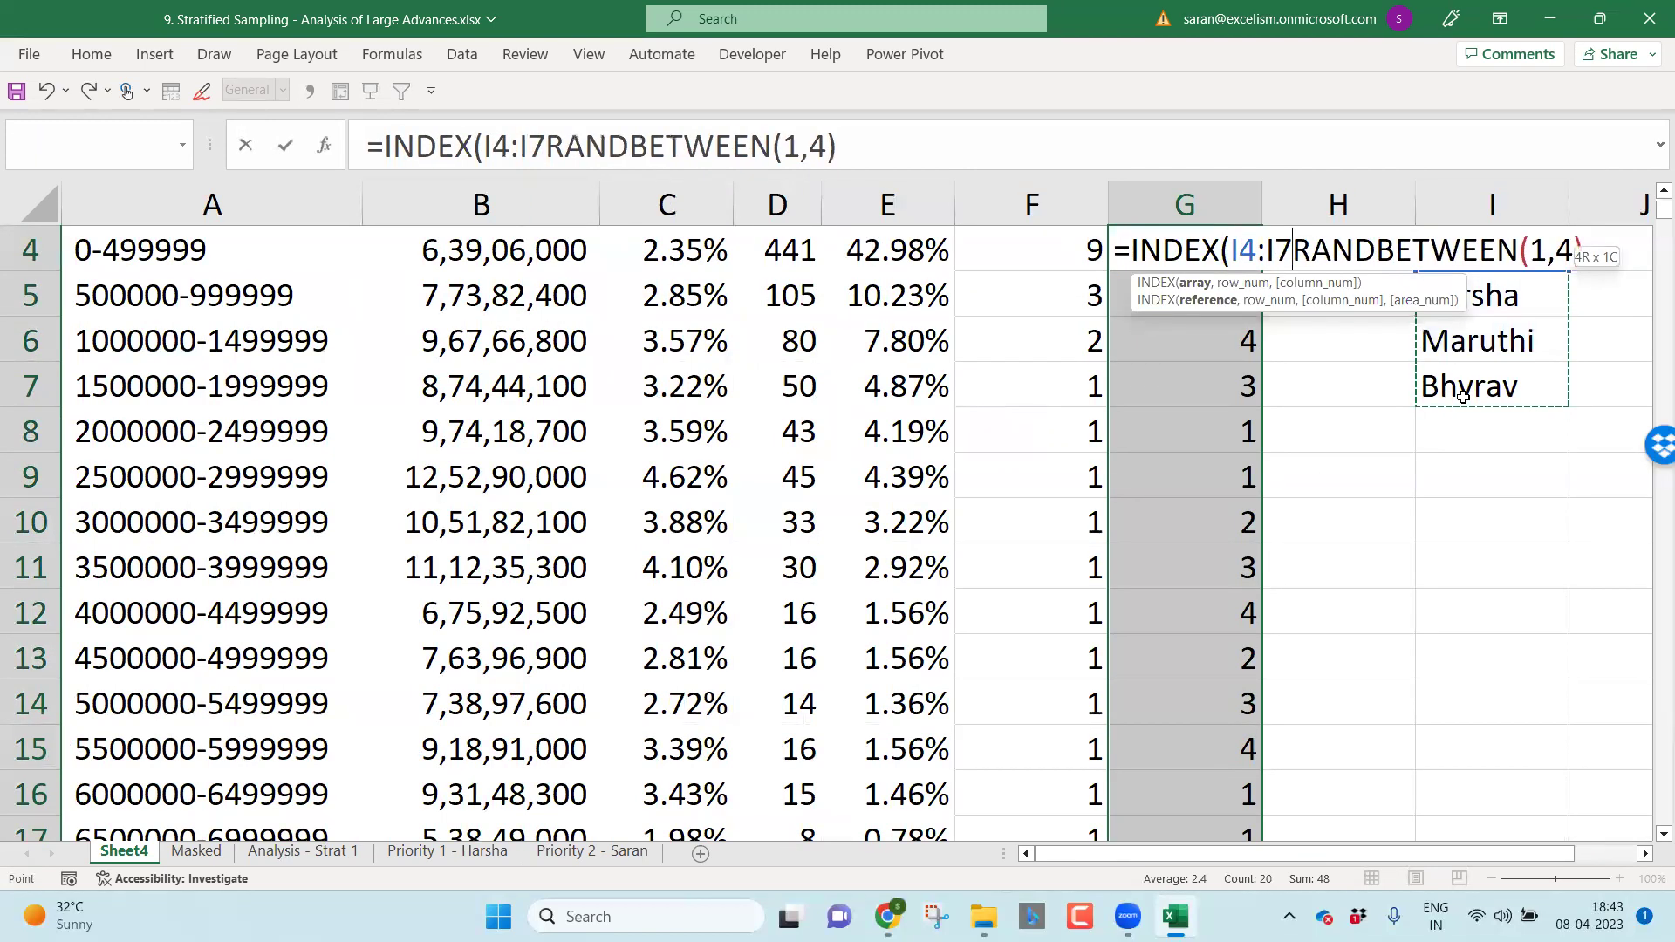
pyautogui.hotkey('shift', 'Down')
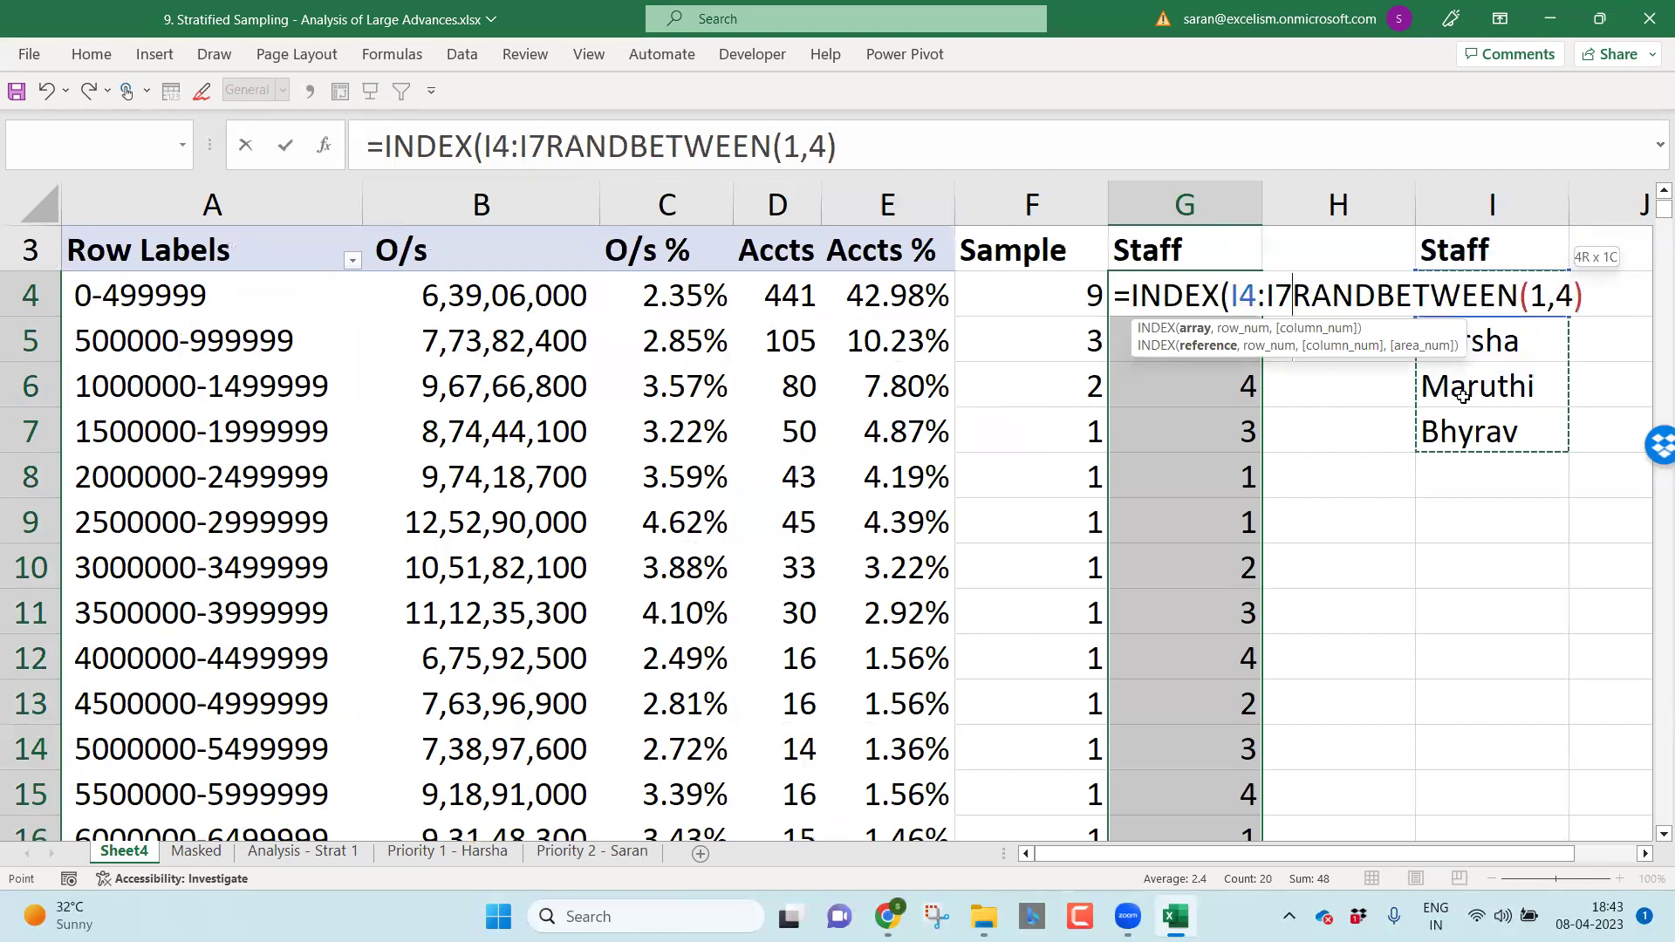
pyautogui.press('F4')
# Step: Complete =INDEX($I$4:$I$7,RANDBETWEEN(1,4)) and fill it into G4:G23 at once
pyautogui.write(',')
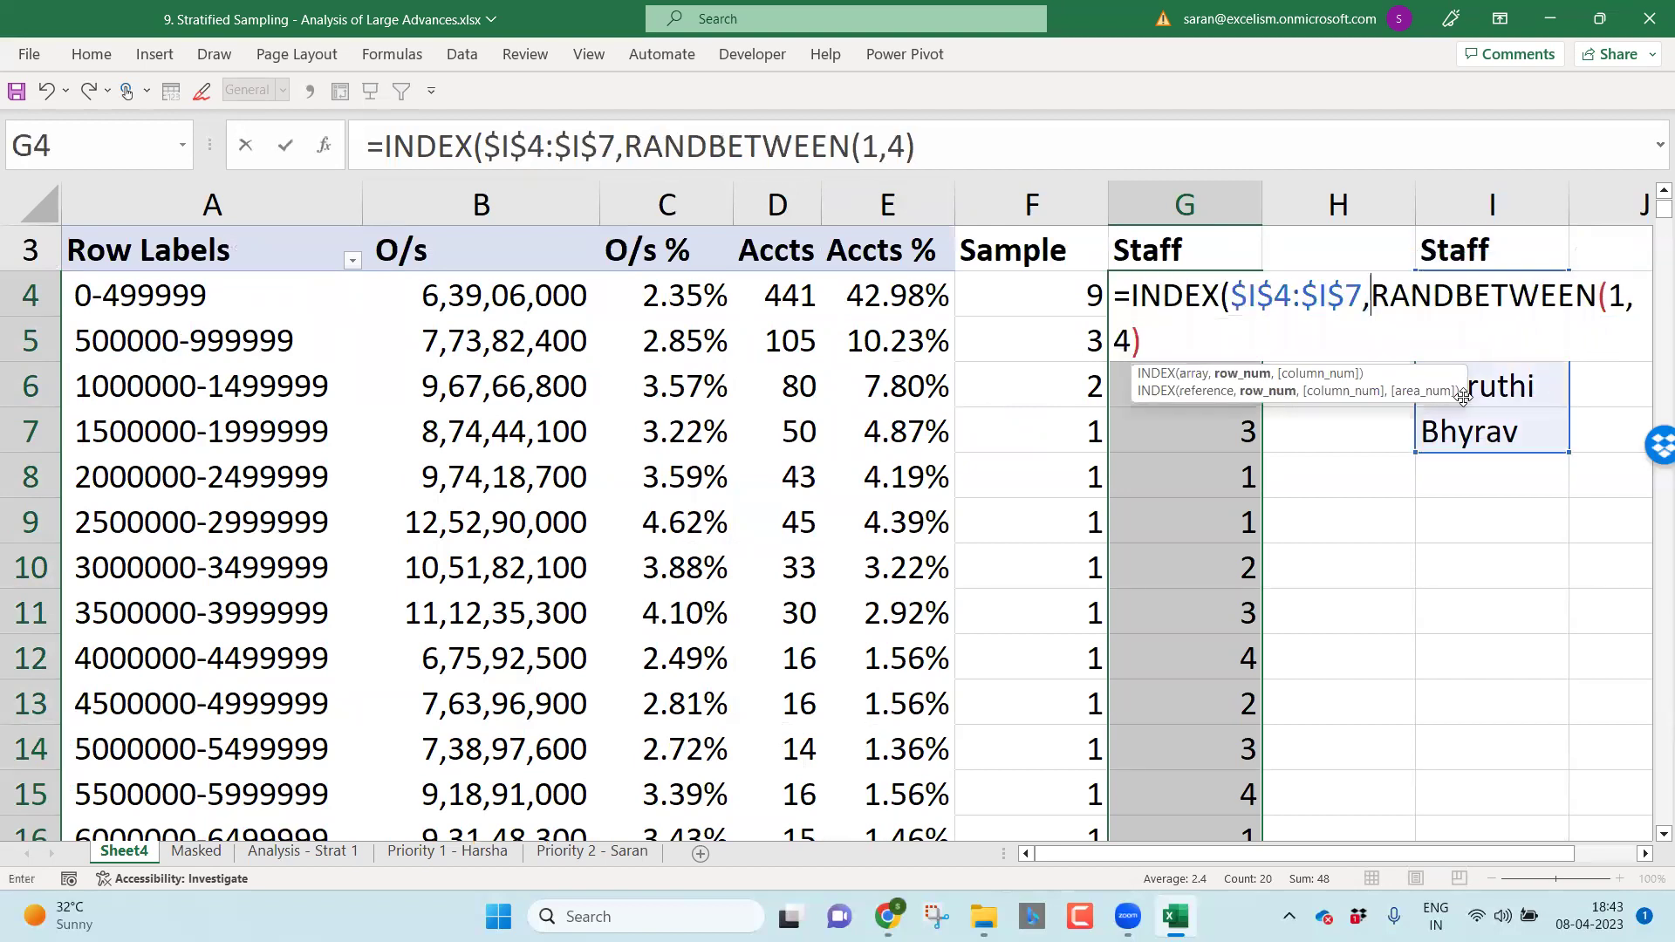
pyautogui.click(1316, 352)
pyautogui.write(')')
pyautogui.hscroll(3, 1079, 646)
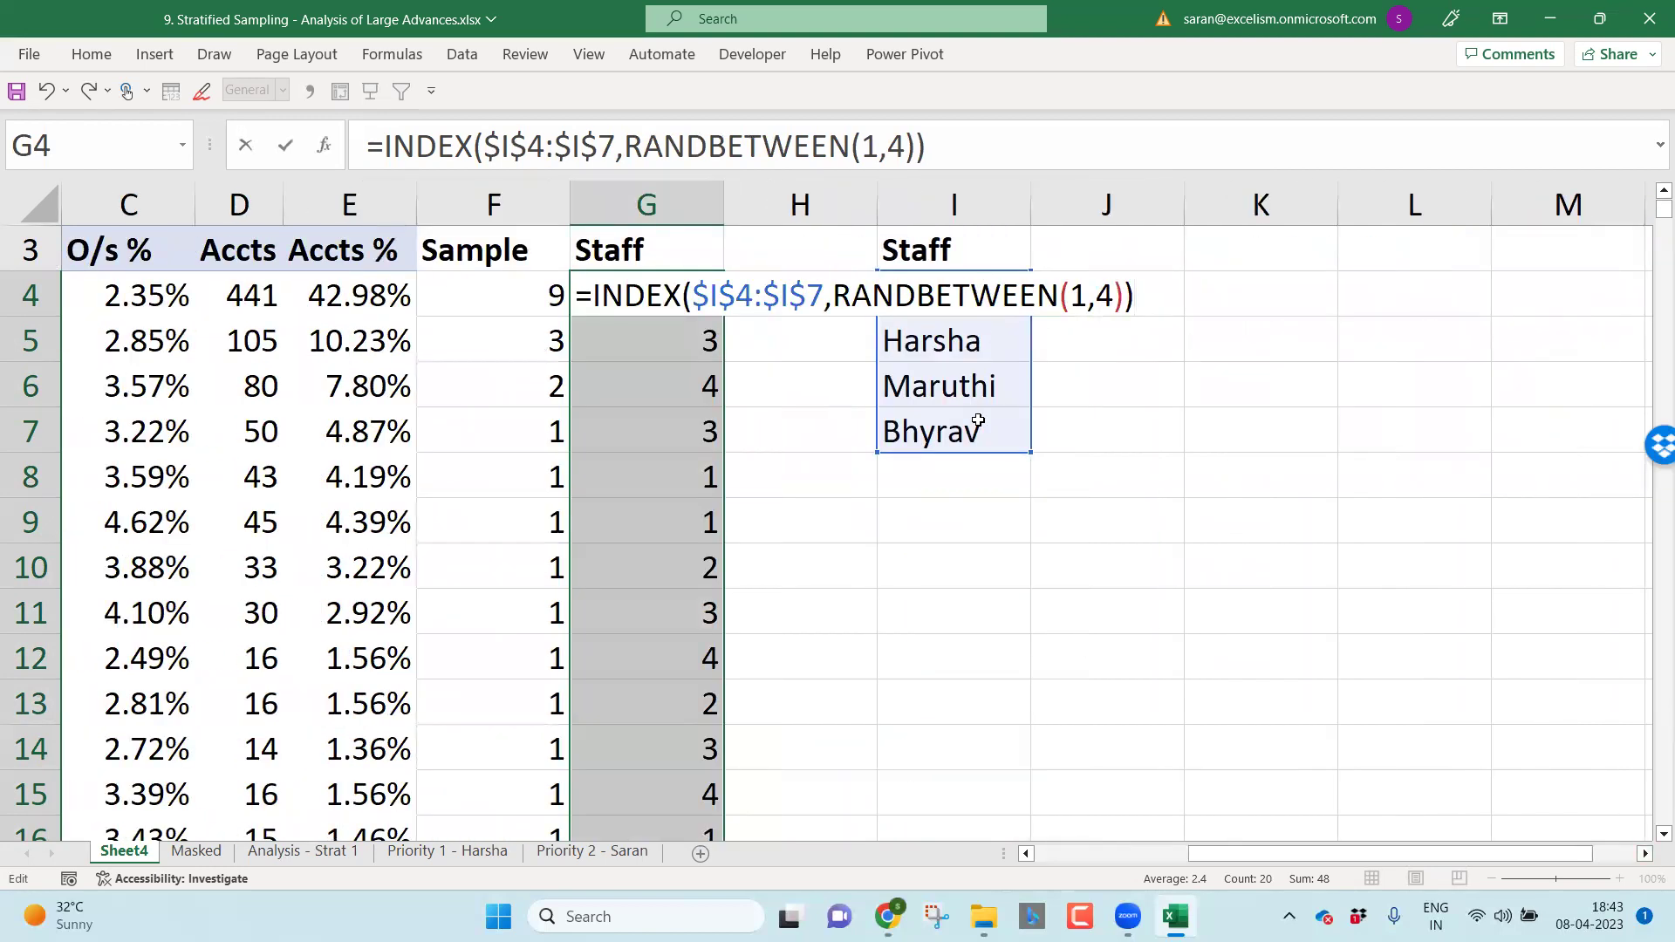
pyautogui.moveTo(693, 297); pyautogui.dragTo(1123, 296)
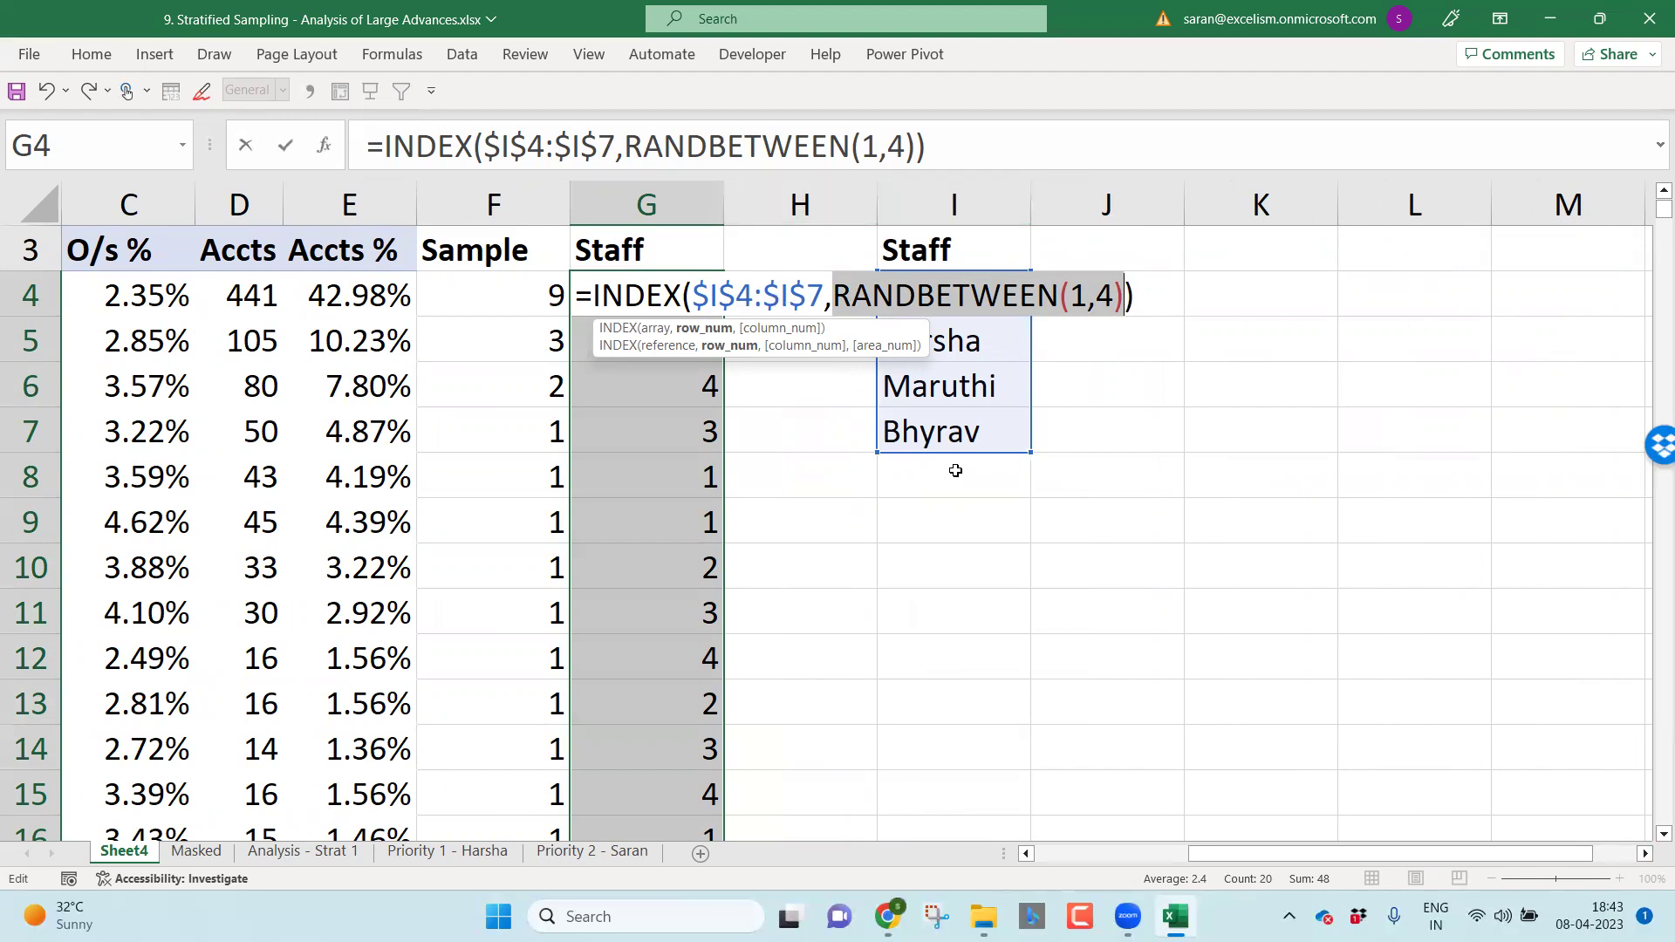
pyautogui.hotkey('ctrl', 'Return')
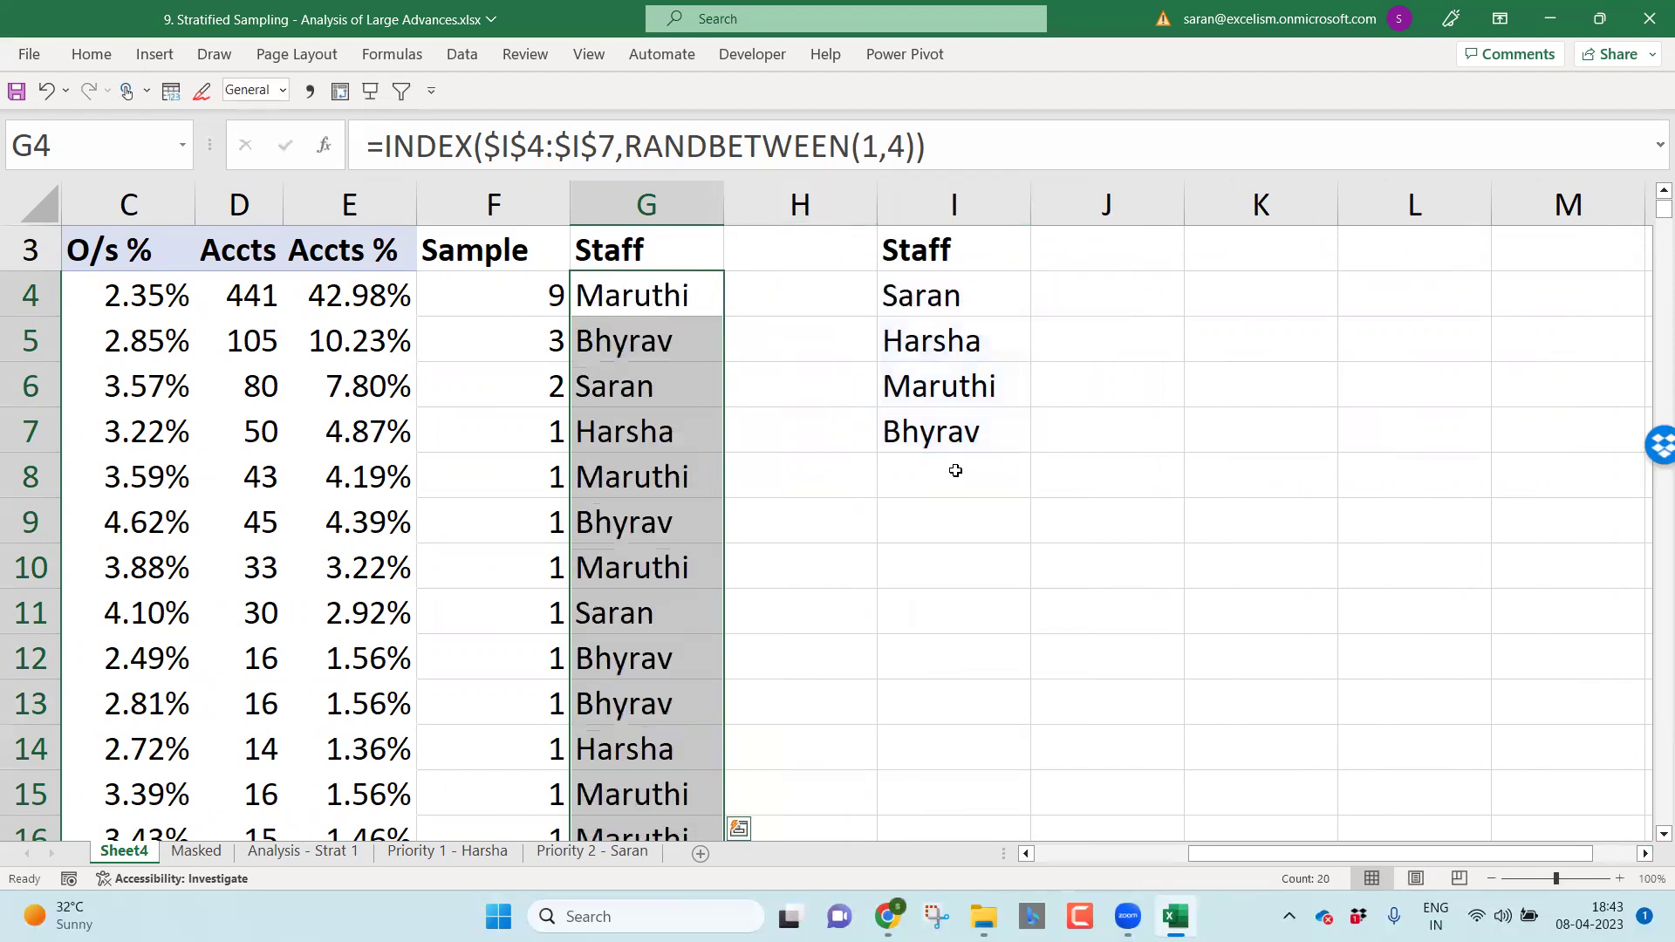
# Step: Recalculate the sheet a few times to reshuffle the random staff assignments
pyautogui.press('Up')
pyautogui.press('Up')
pyautogui.press('Up')
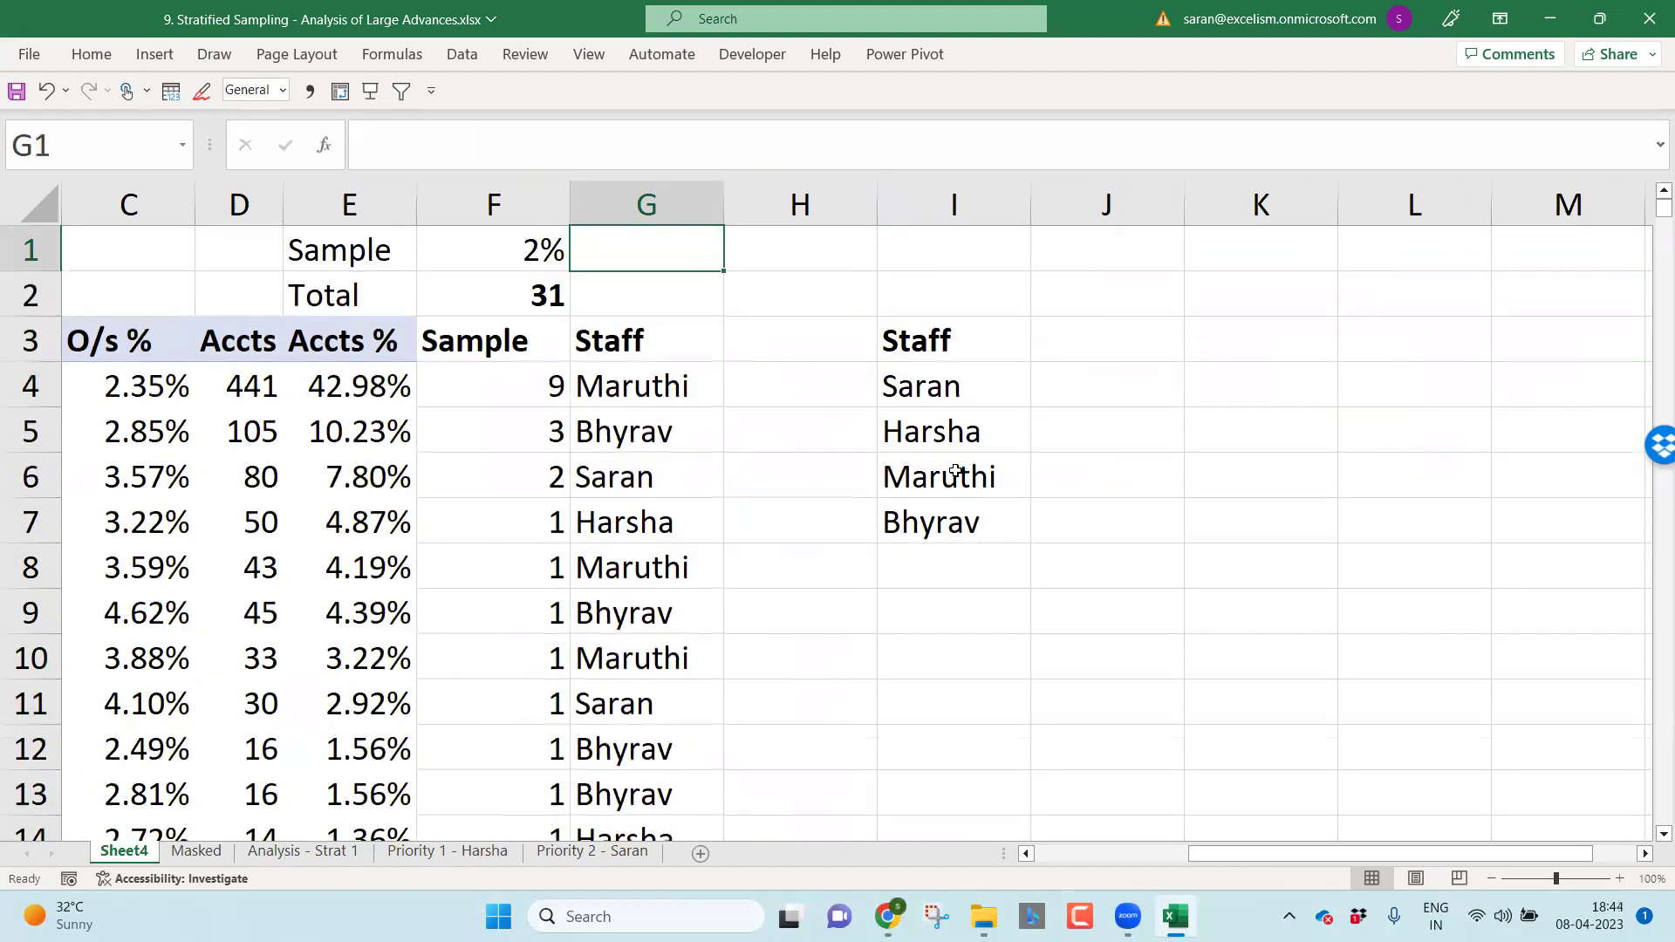
pyautogui.press('F9')
pyautogui.press('F9')
pyautogui.press('F9')
pyautogui.press('F9')
pyautogui.press('F9')
pyautogui.press('F9')
pyautogui.press('F9')
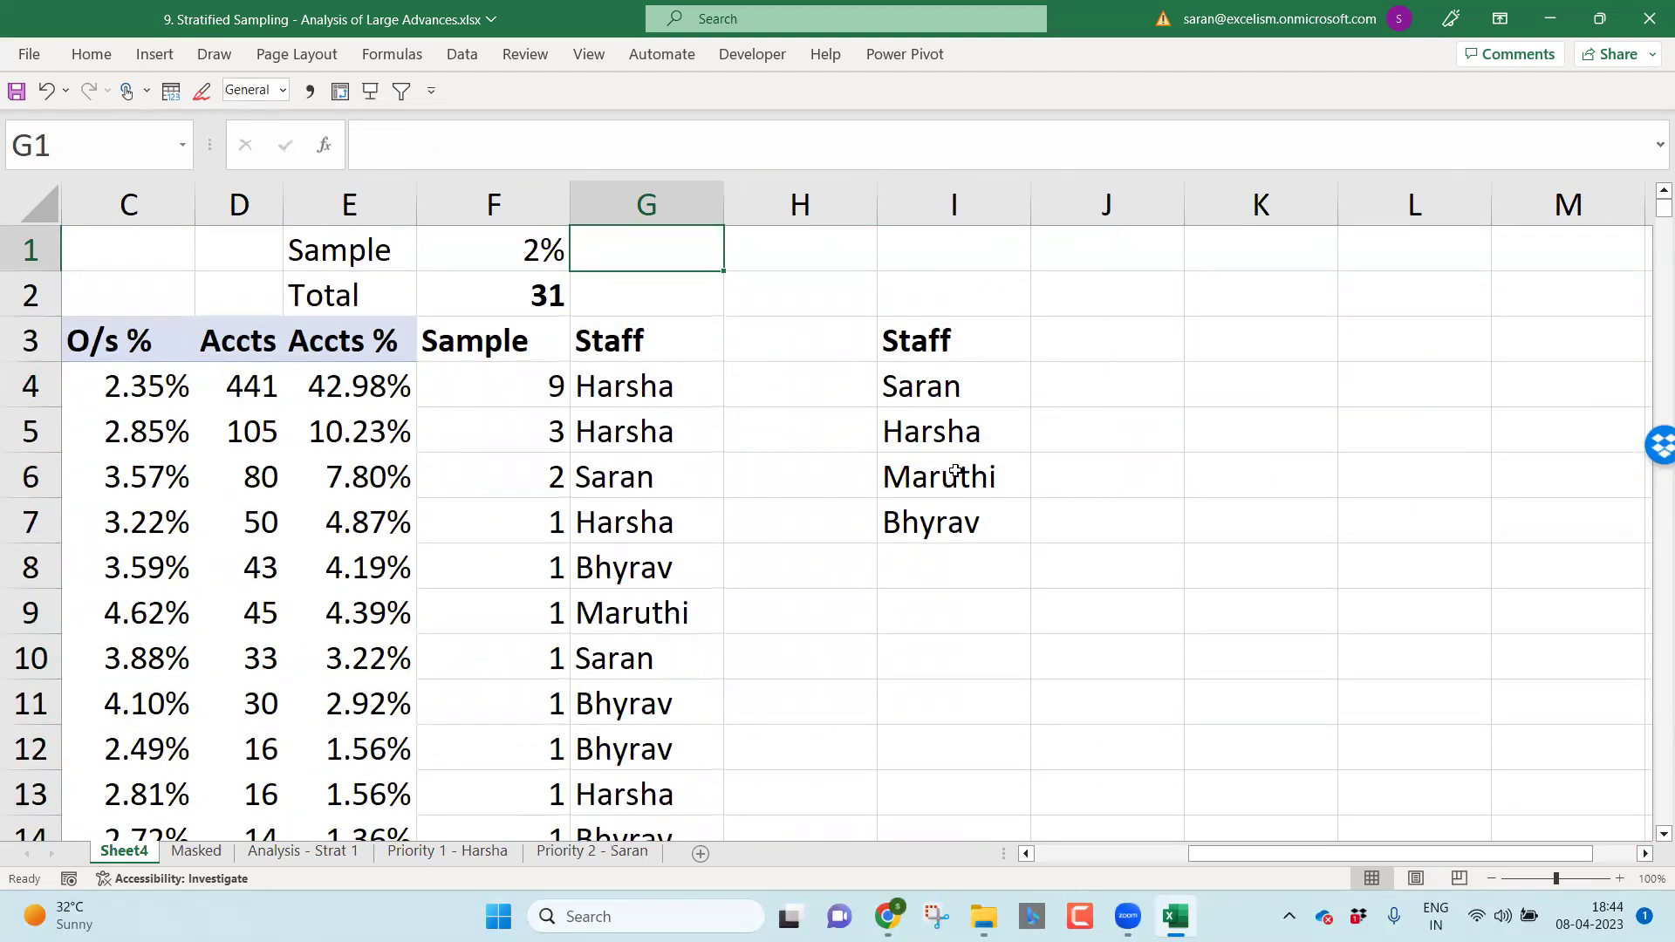
pyautogui.press('F9')
pyautogui.press('F9')
pyautogui.press('F9')
pyautogui.press('F9')
pyautogui.press('F9')
pyautogui.press('F9')
pyautogui.press('F9')
pyautogui.press('F9')
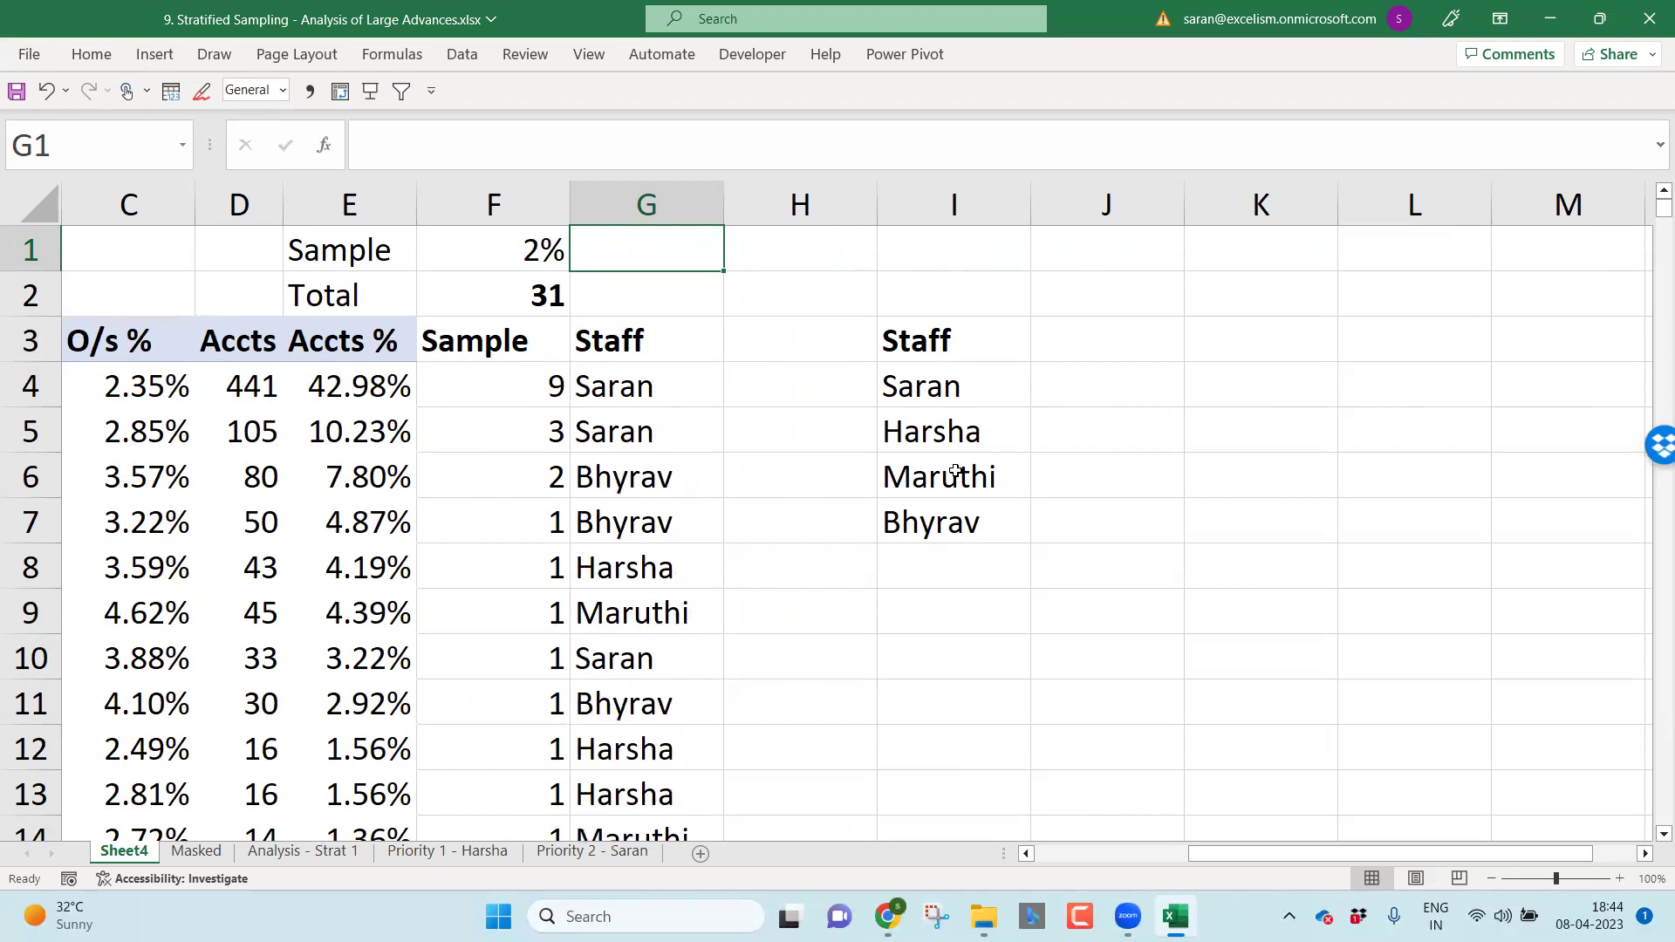
pyautogui.press('F9')
pyautogui.press('F9')
pyautogui.press('F9')
pyautogui.press('F9')
pyautogui.press('F9')
pyautogui.press('F9')
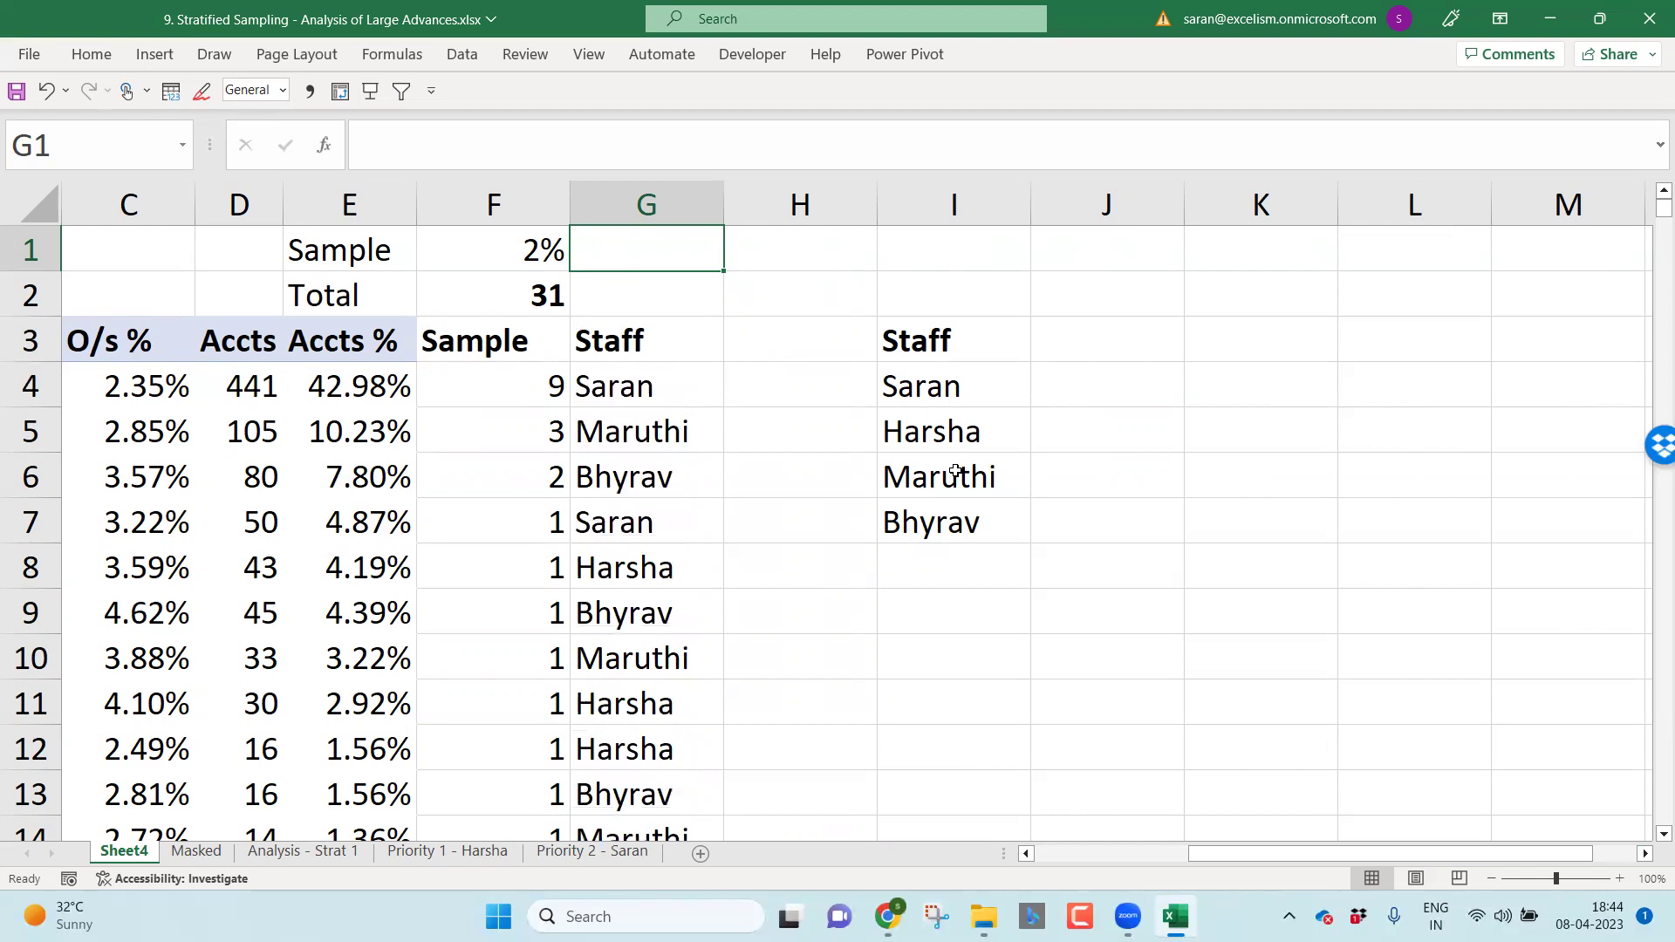
# Step: Paste the INDEX formula text into G1 as a reference note
pyautogui.press('Down')
pyautogui.press('Down')
pyautogui.press('Down')
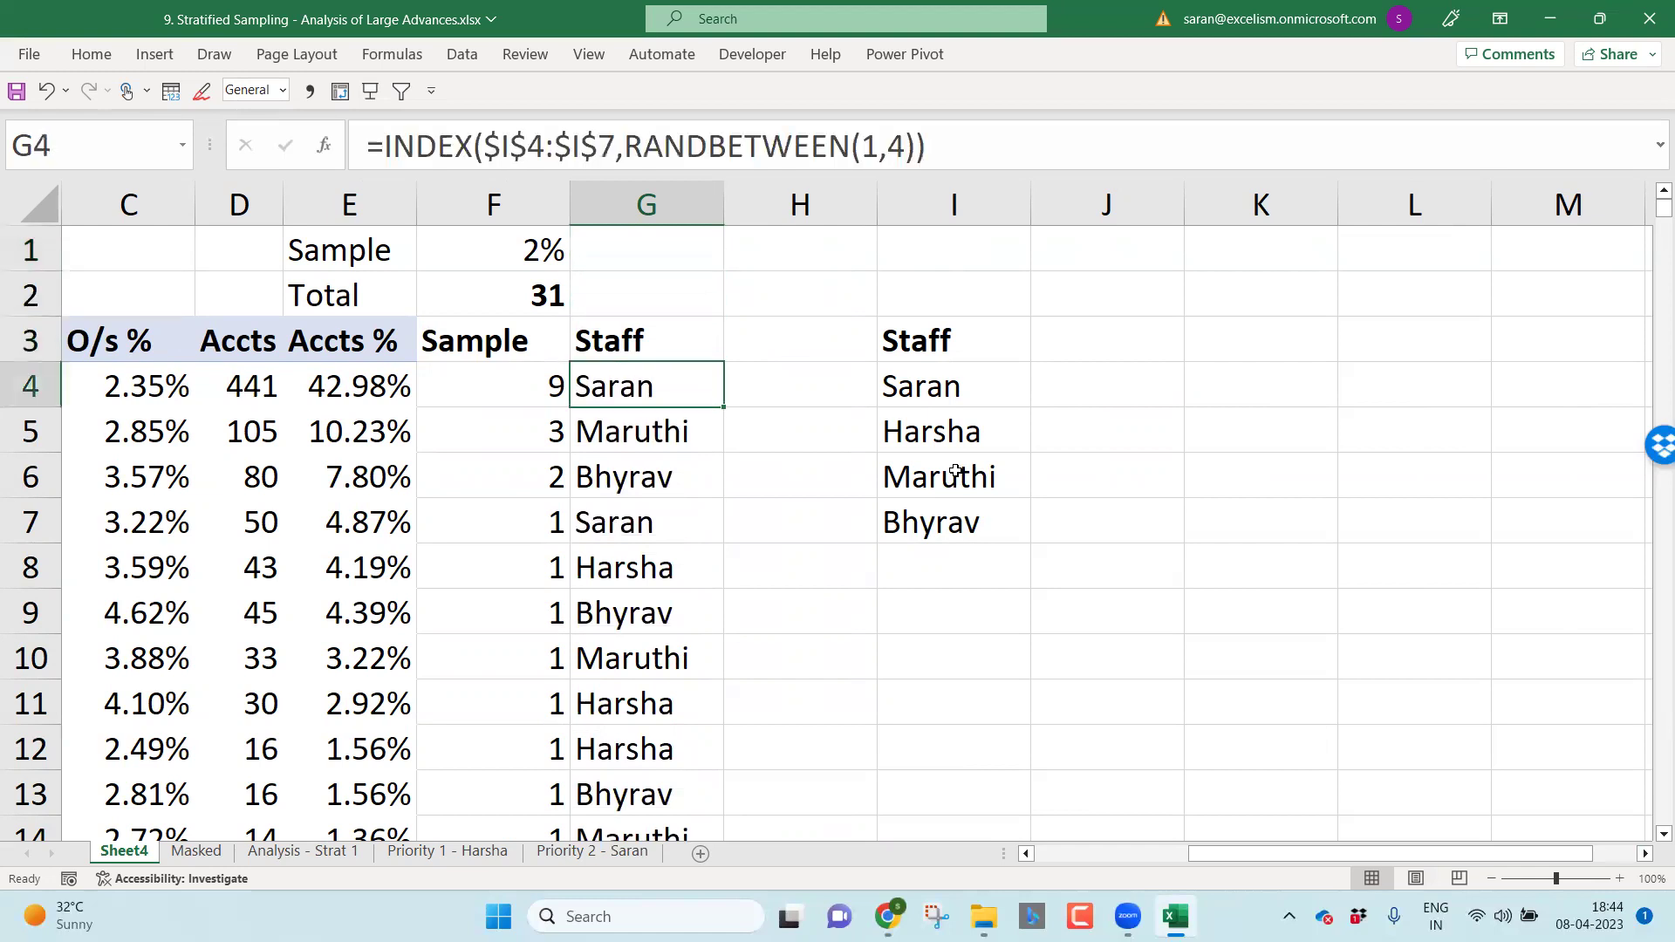
pyautogui.press('F2')
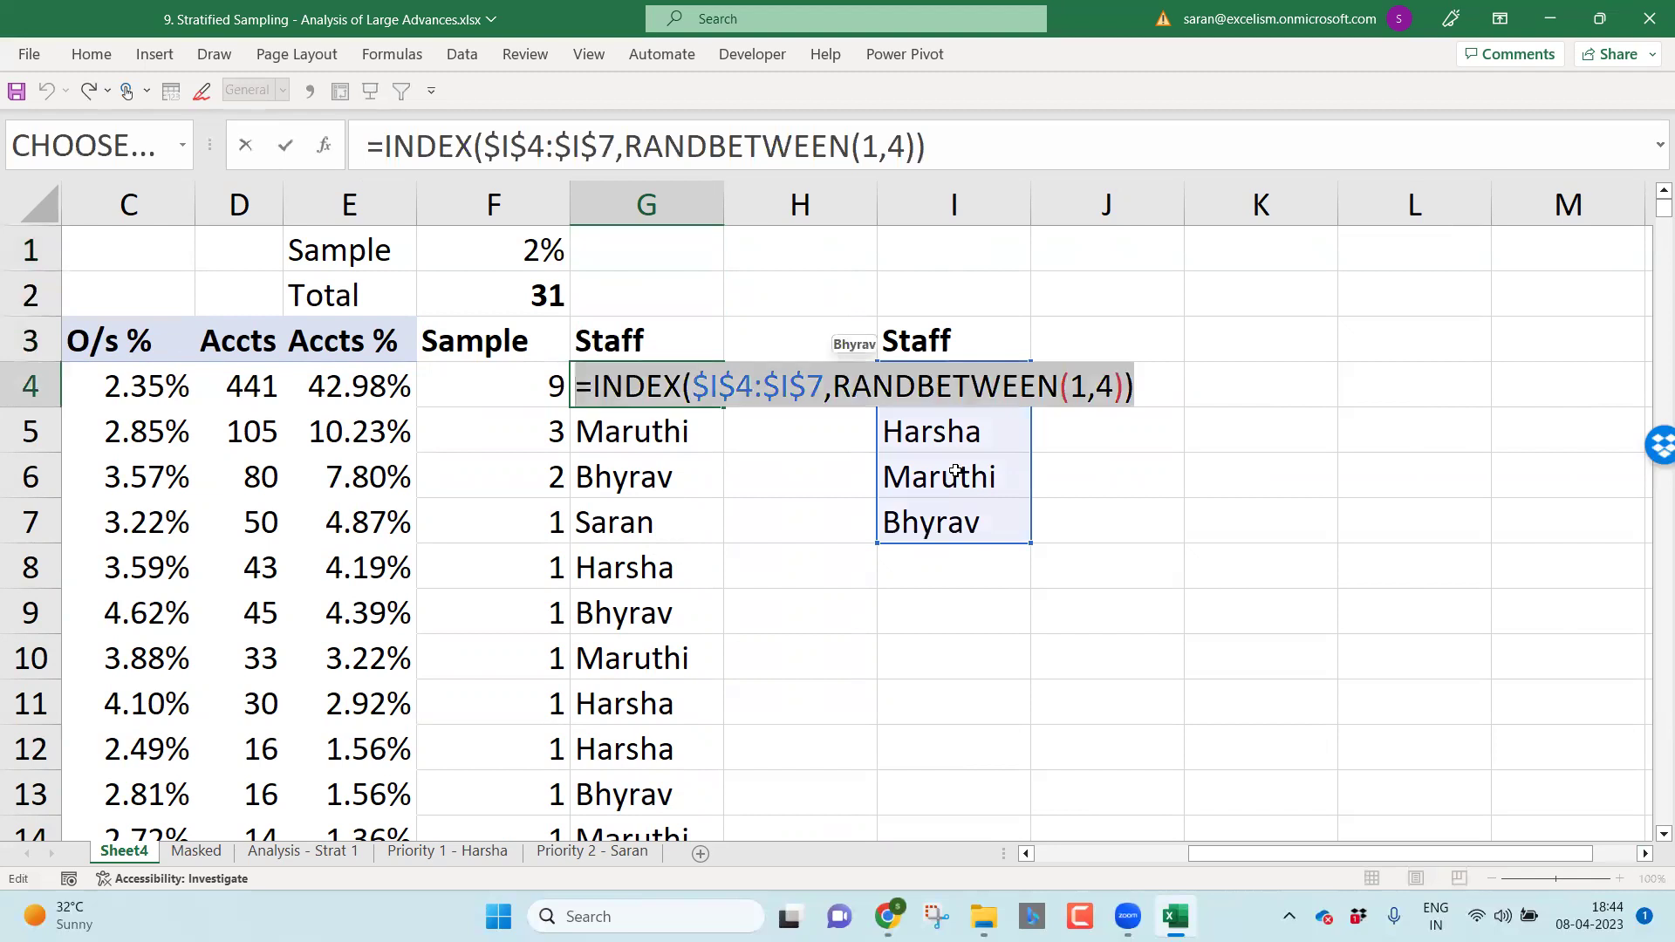
pyautogui.press('Escape')
pyautogui.press('Up')
pyautogui.press('Up')
pyautogui.press('Up')
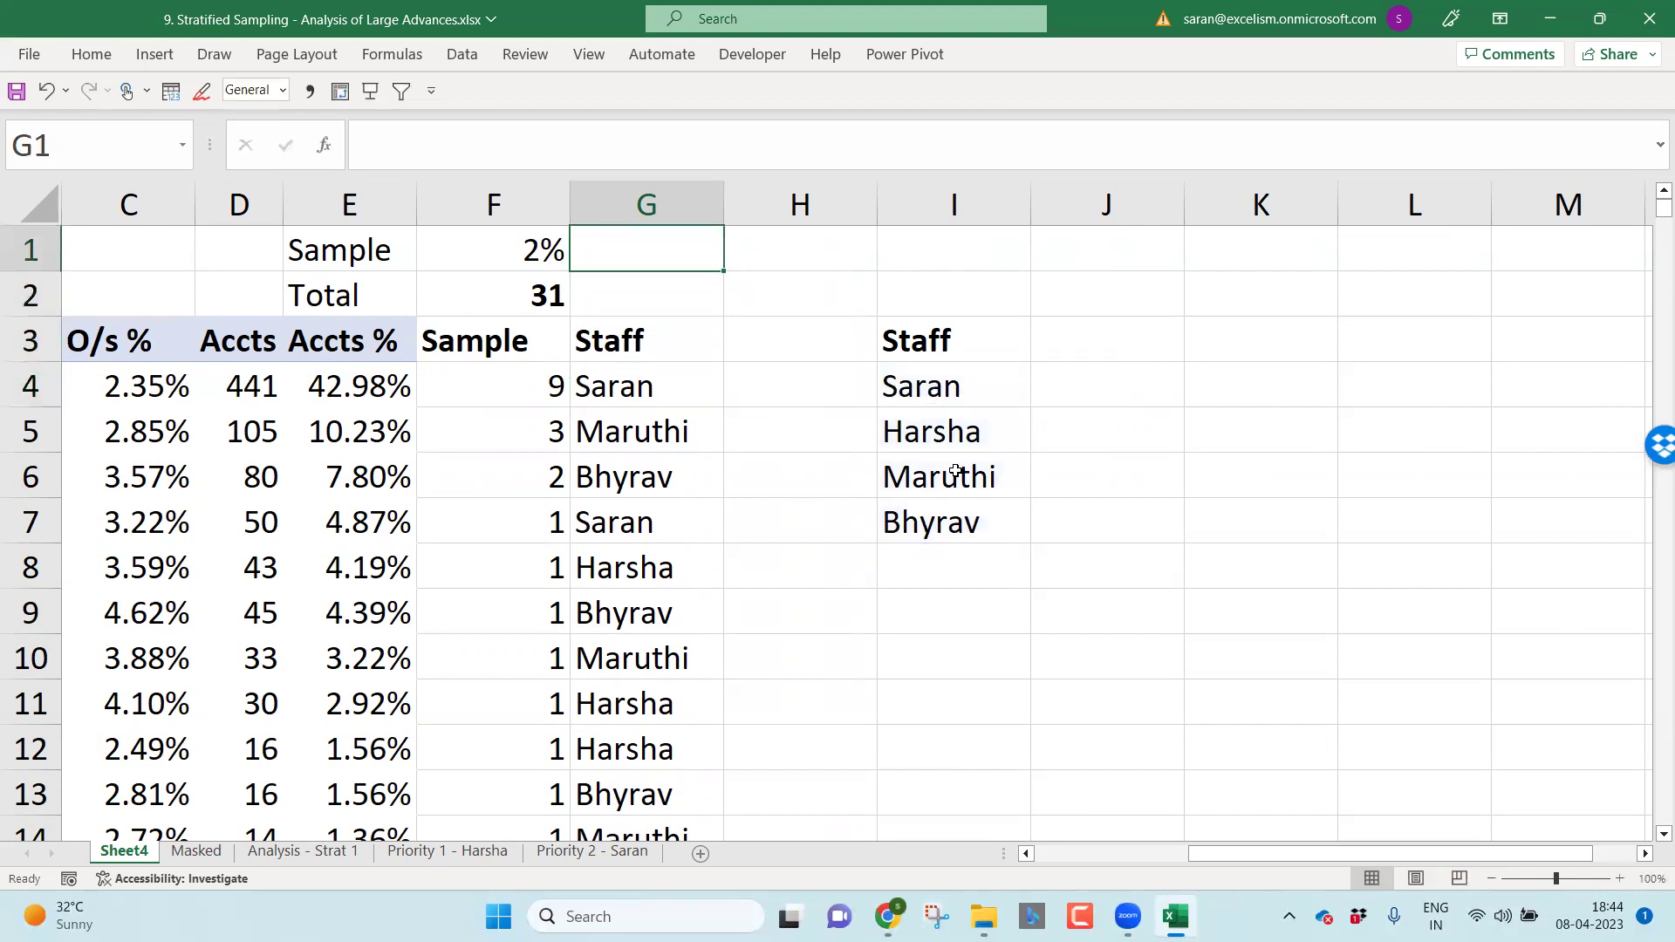
pyautogui.write('=INDEX($I$4:$I$7,RANDBETWEEN(1,4))')
pyautogui.press('Return')
# Step: Replace the G4:G23 staff formulas with their names as static values
pyautogui.press('Down')
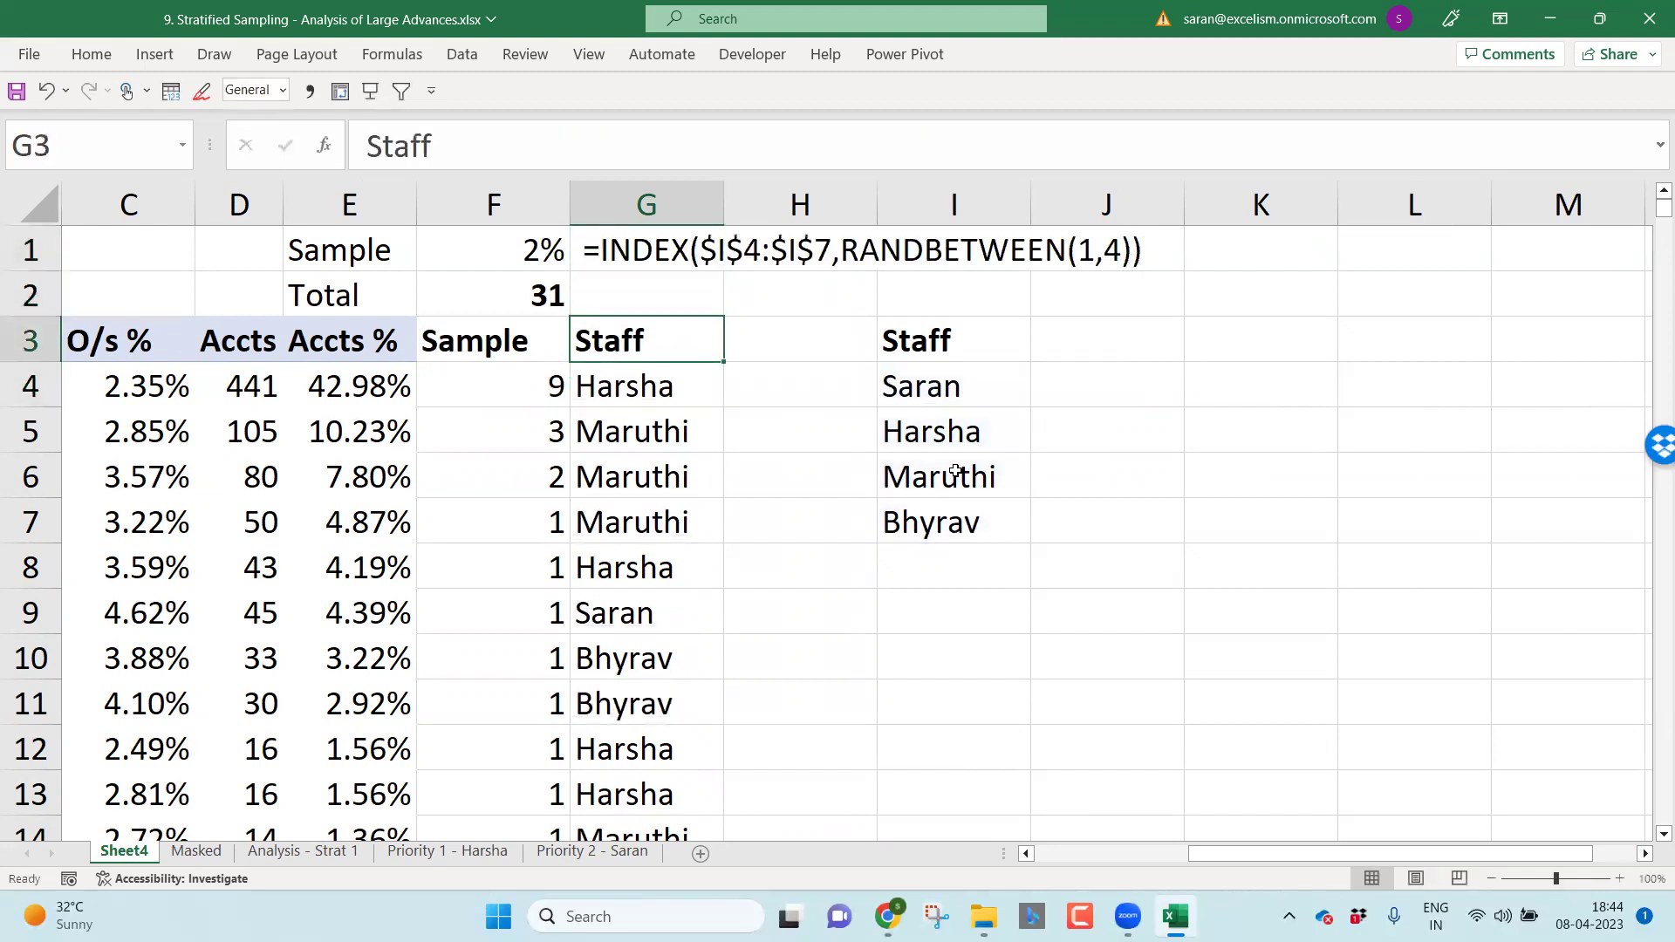
pyautogui.press('Down')
pyautogui.hotkey('ctrl', 'shift', 'Down')
pyautogui.hotkey('ctrl', 'c')
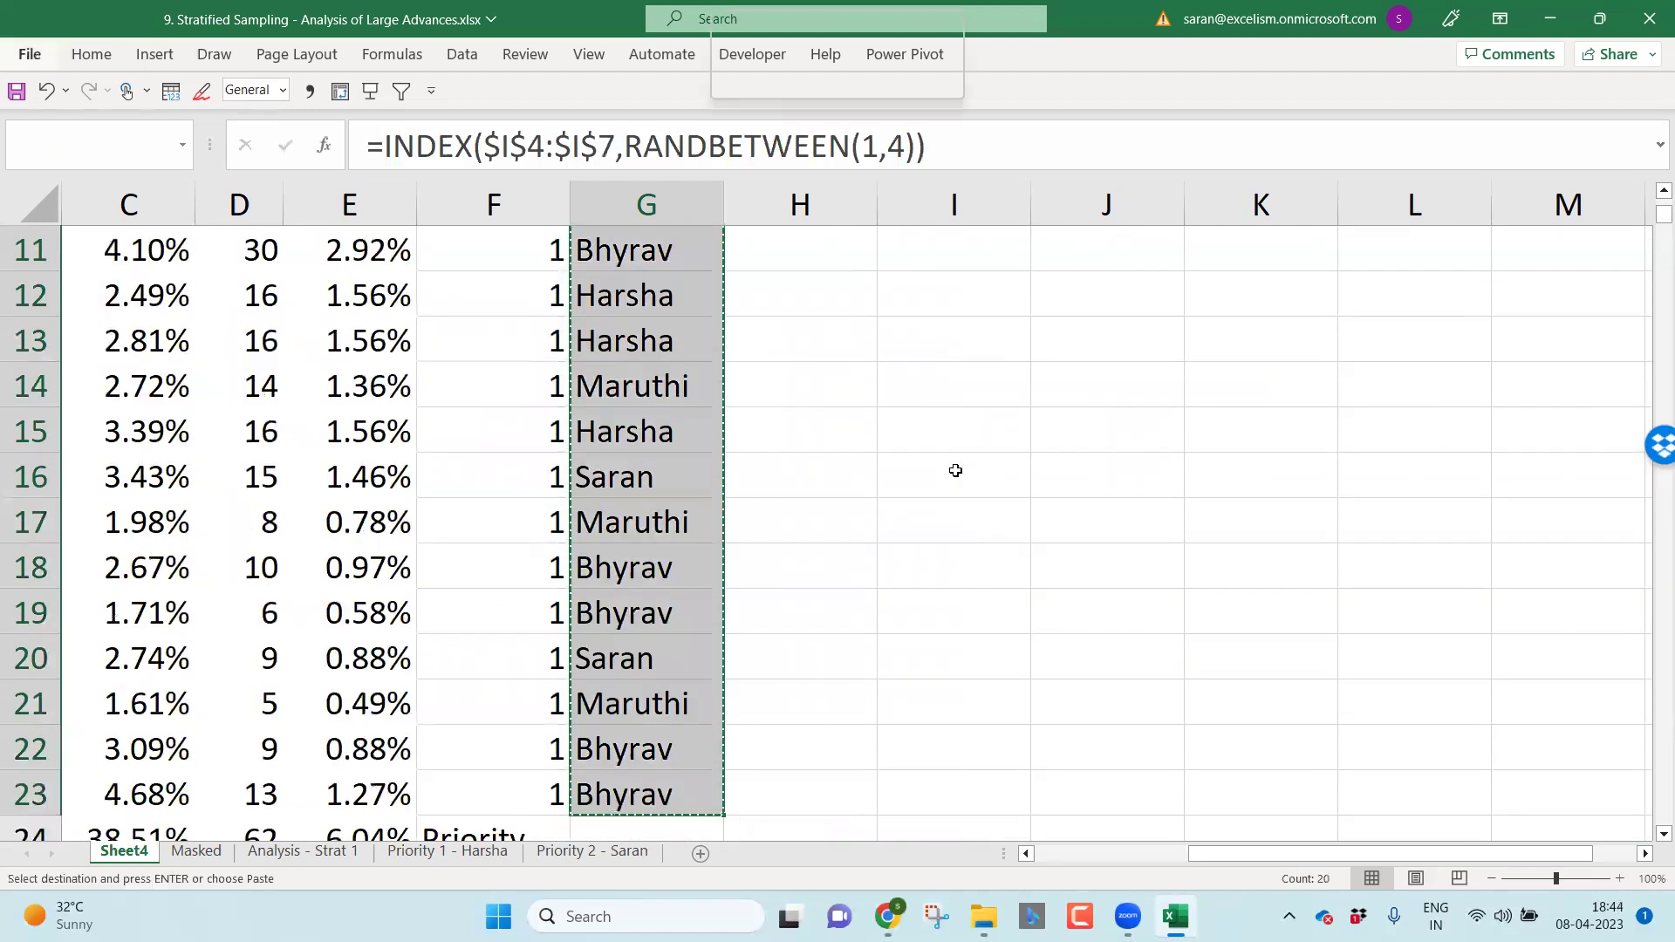
pyautogui.hotkey('ctrl', 'alt', 'v')
pyautogui.press('v')
pyautogui.press('Return')
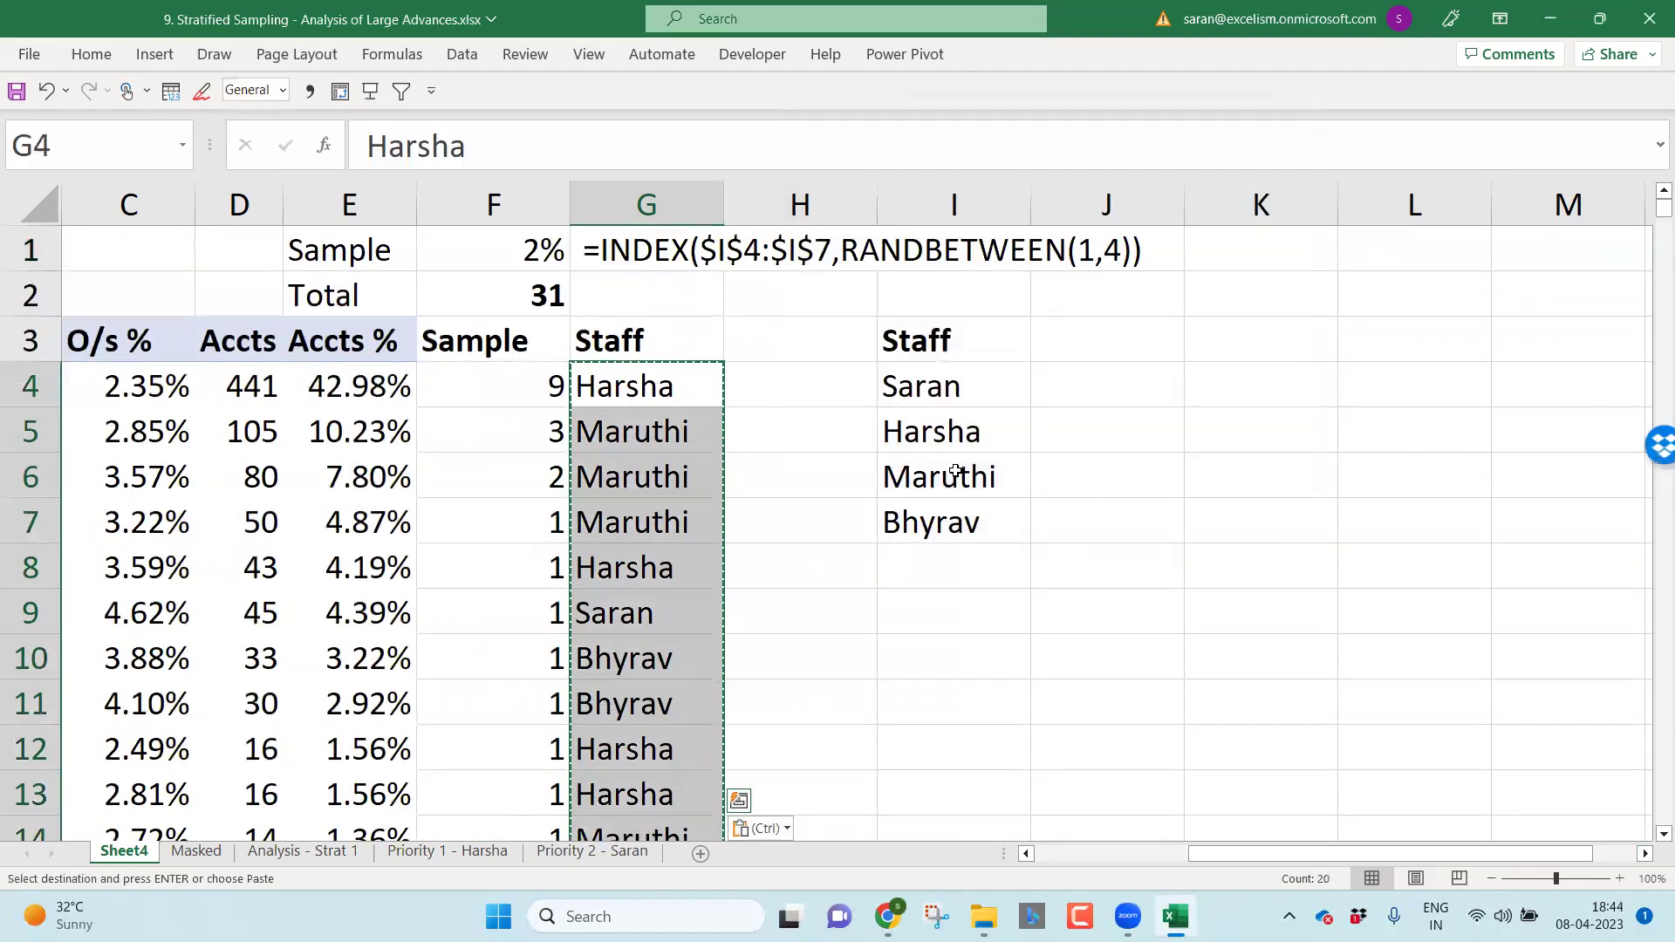
pyautogui.press('Escape')
pyautogui.press('Up')
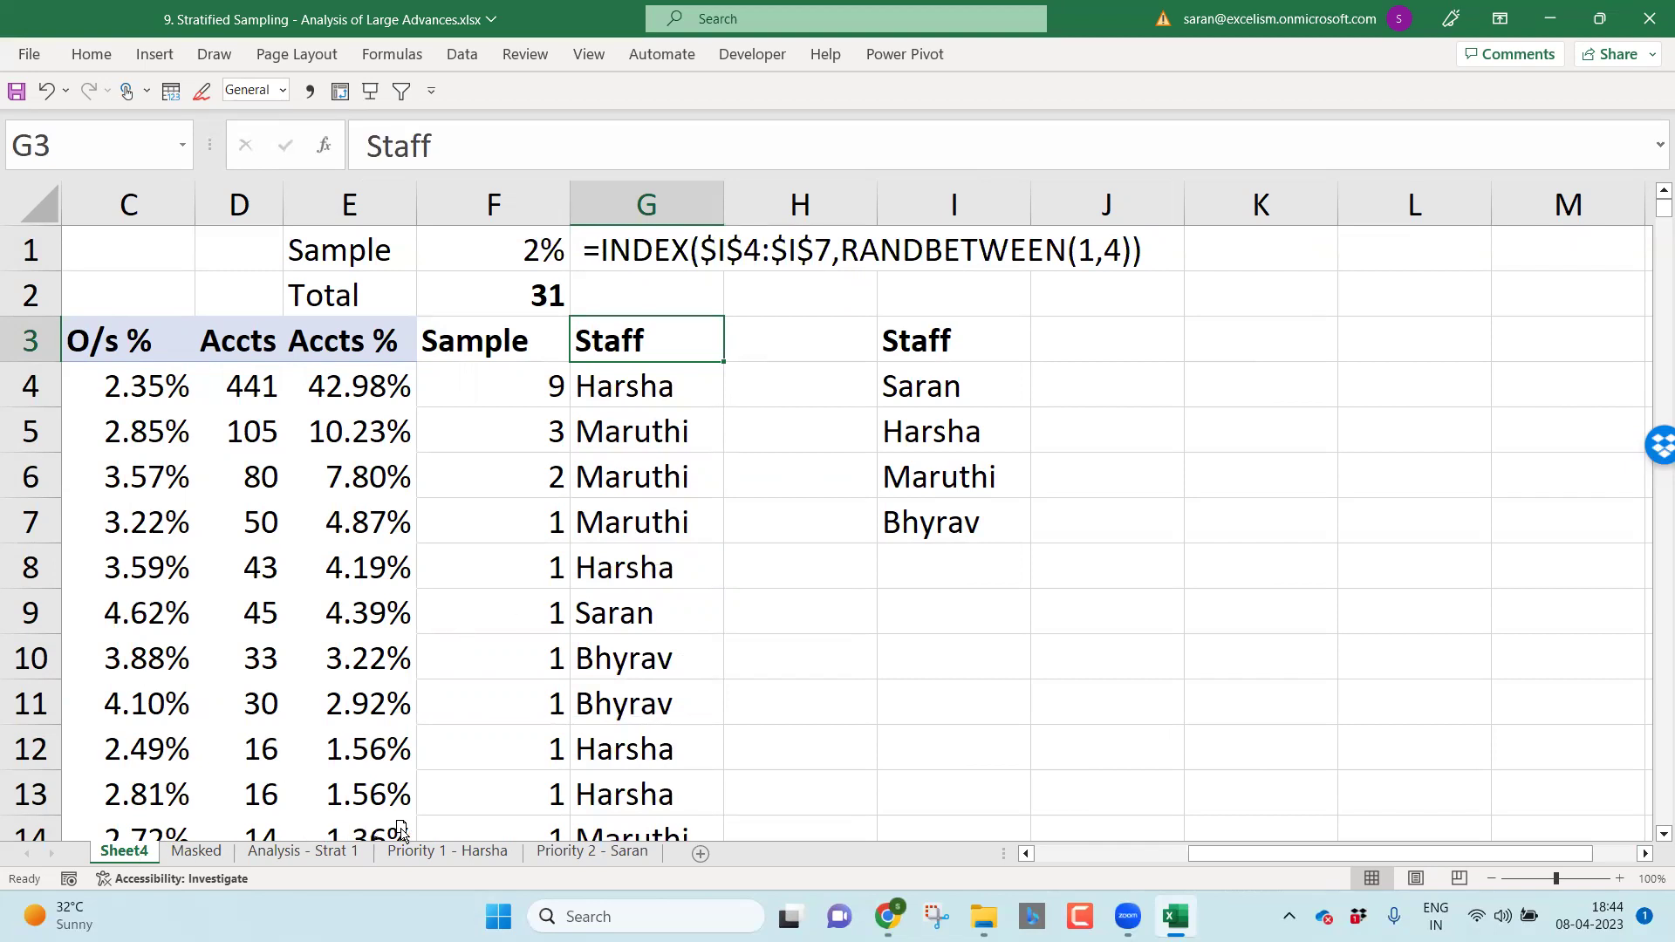
# Step: Move the sheet after Analysis - Strat 1 and rename it 'Analysis - Strat 2'
pyautogui.moveTo(399, 829); pyautogui.dragTo(399, 836)
pyautogui.doubleClick(340, 854)
pyautogui.write('A')
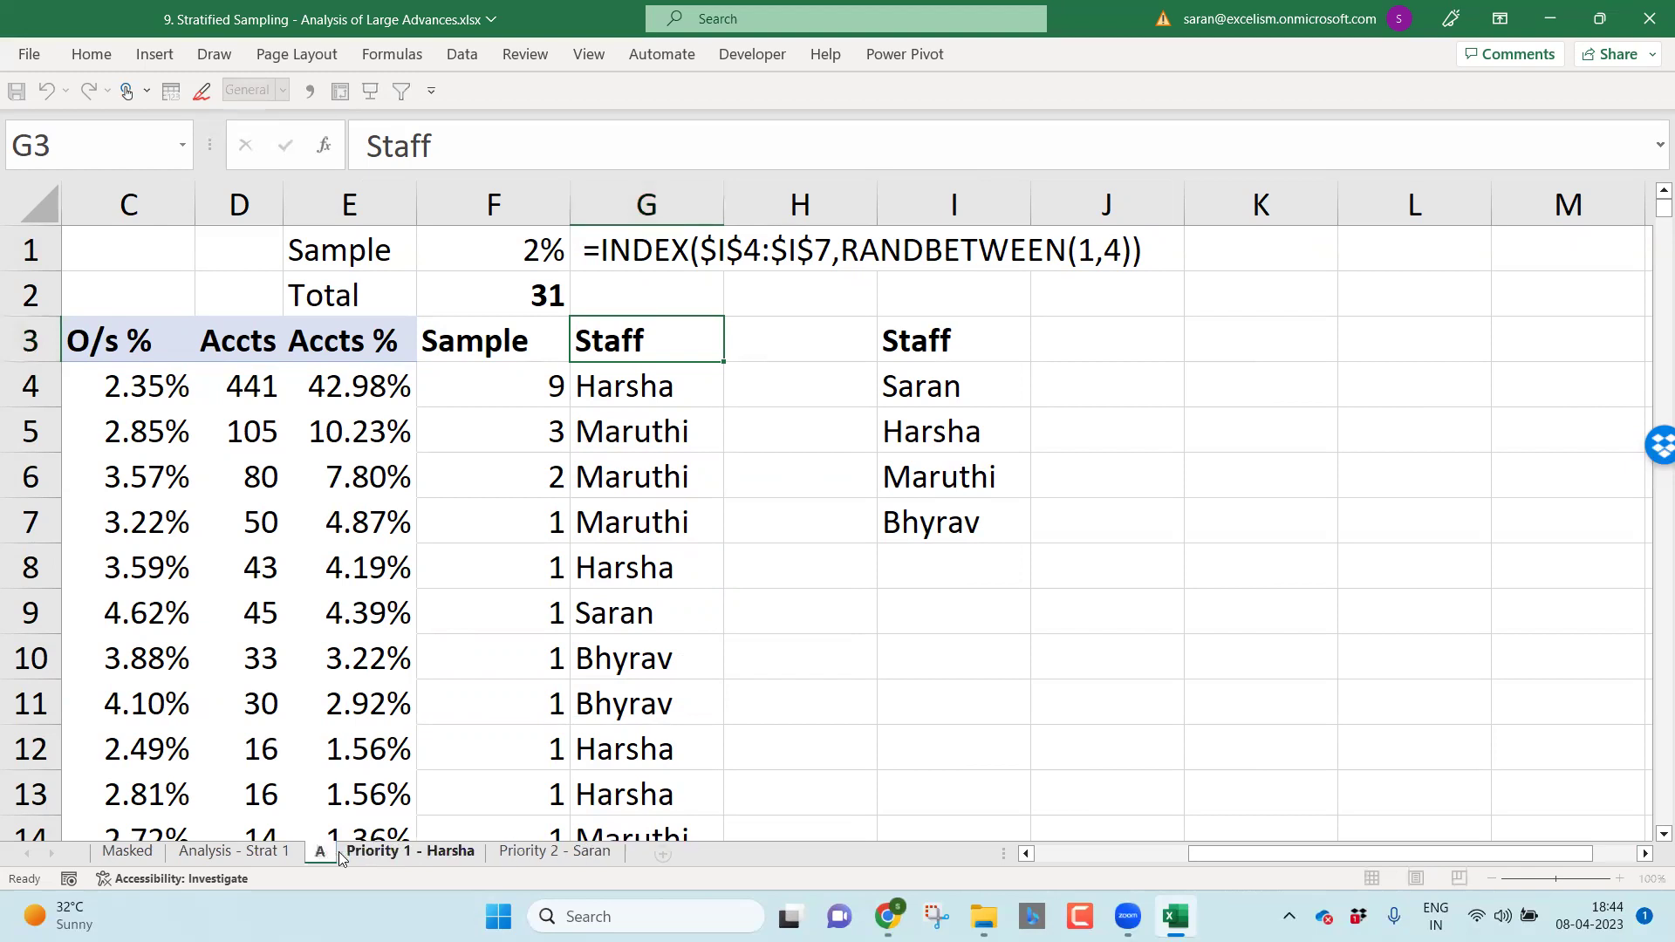
pyautogui.write('nalysis - S')
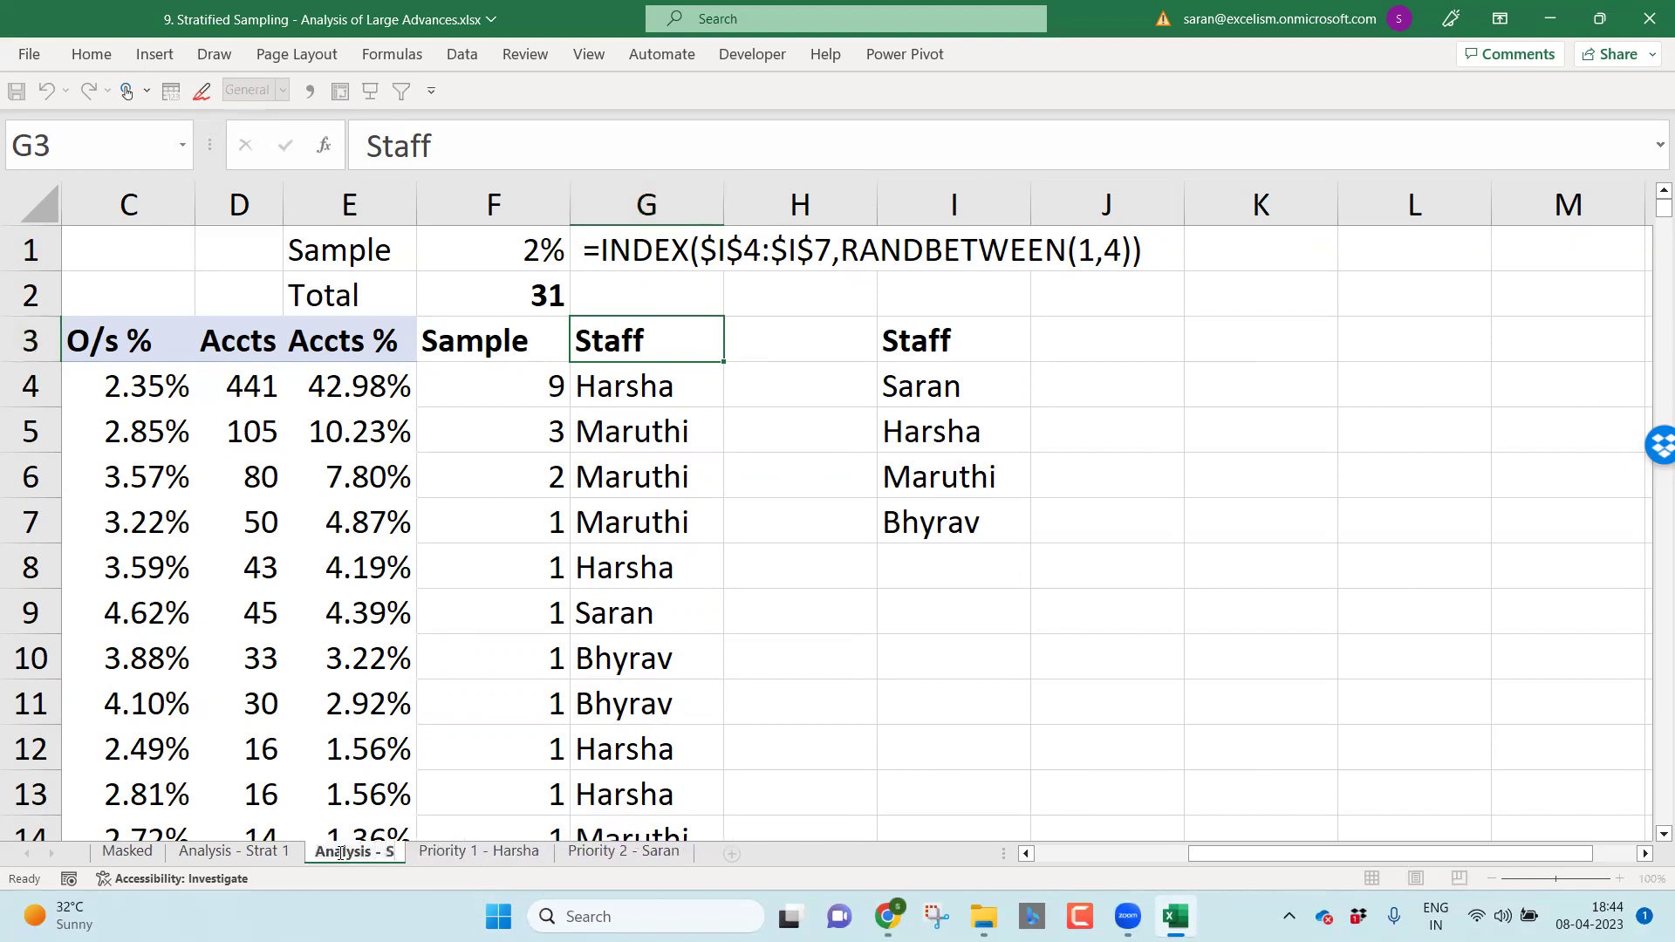
pyautogui.write('trat 2')
pyautogui.press('Return')
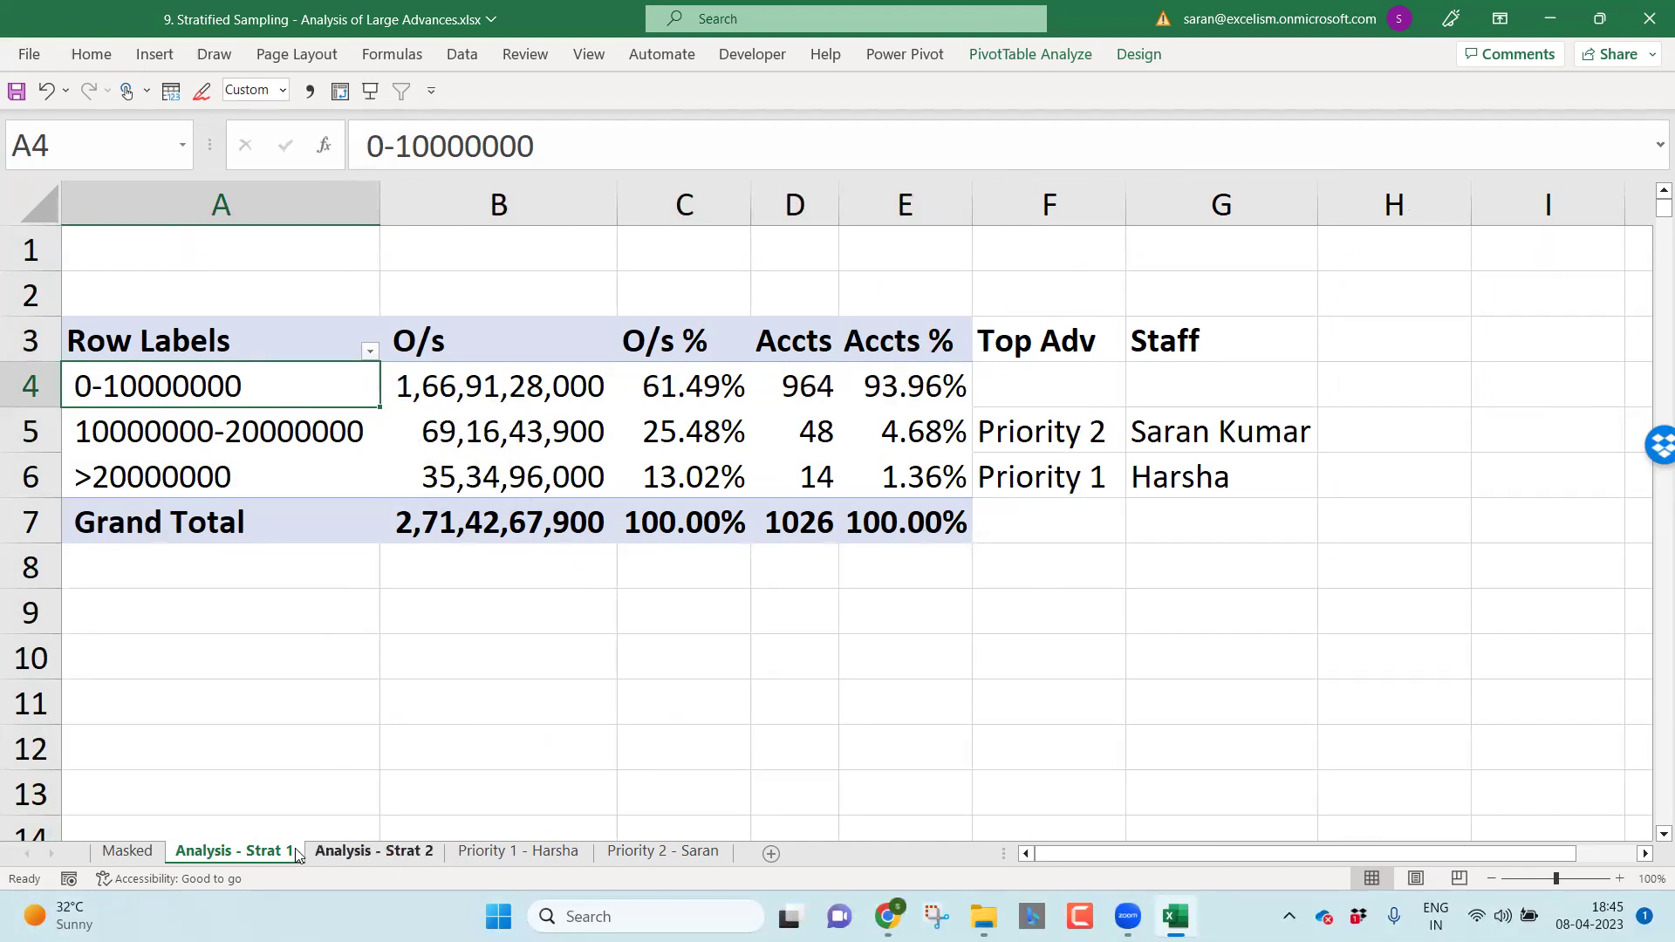
# Step: Switch to the Analysis - Strat 2 sheet and select the second band's label in A5
pyautogui.click(348, 850)
pyautogui.click(159, 438)
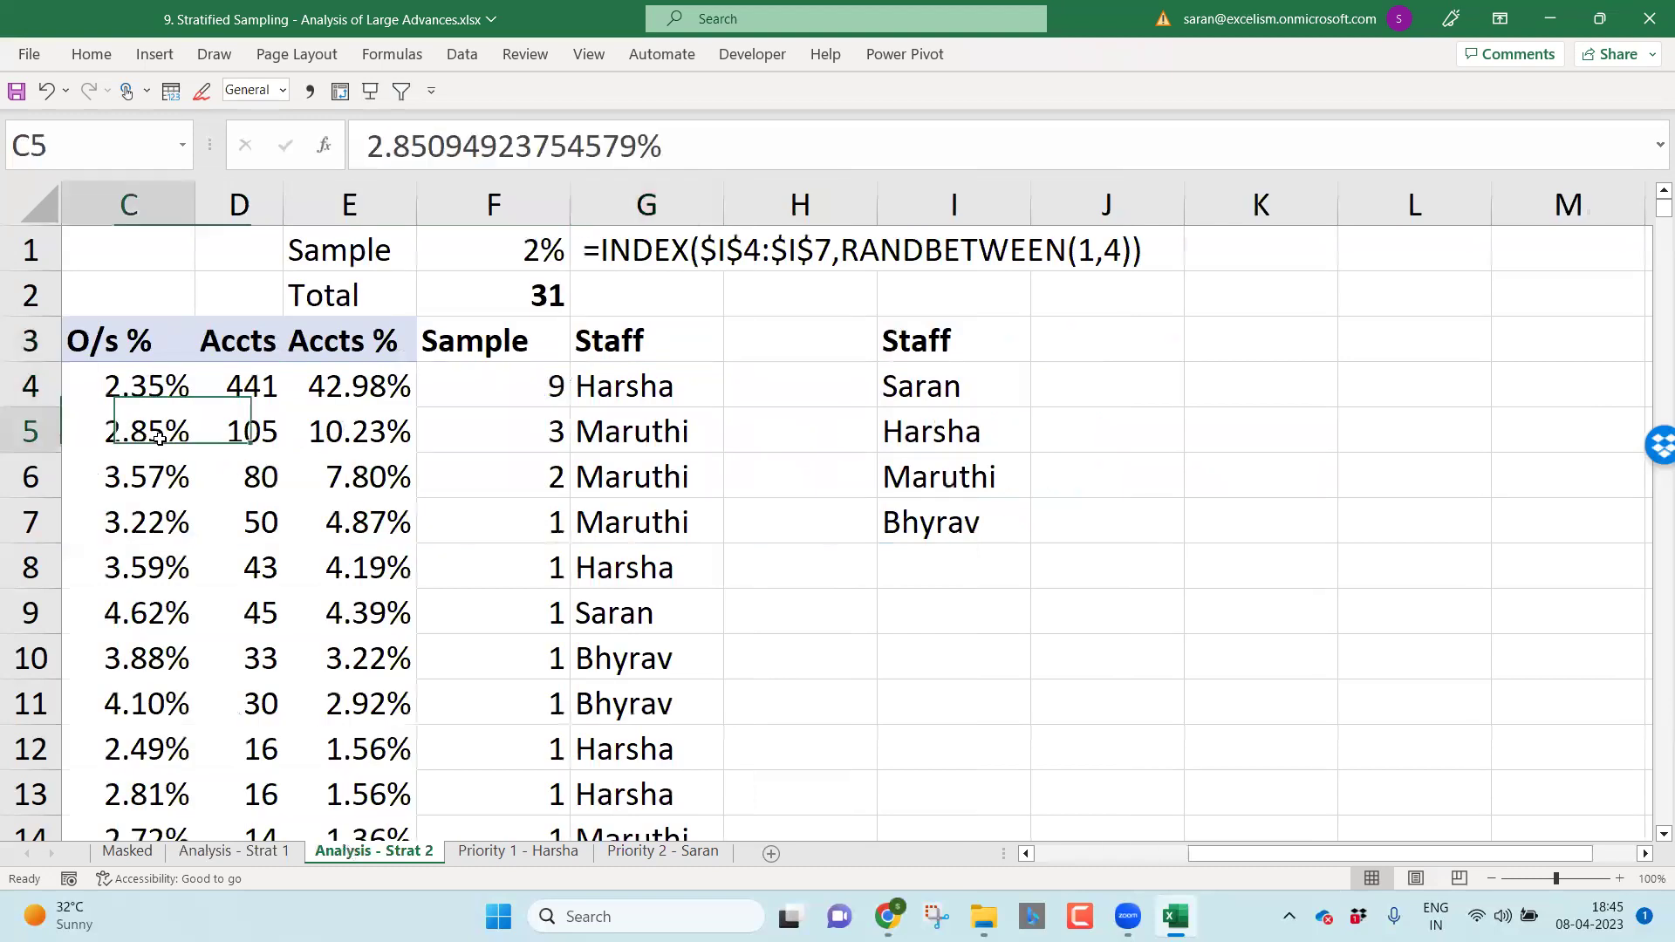
pyautogui.press('Left')
pyautogui.press('Left')
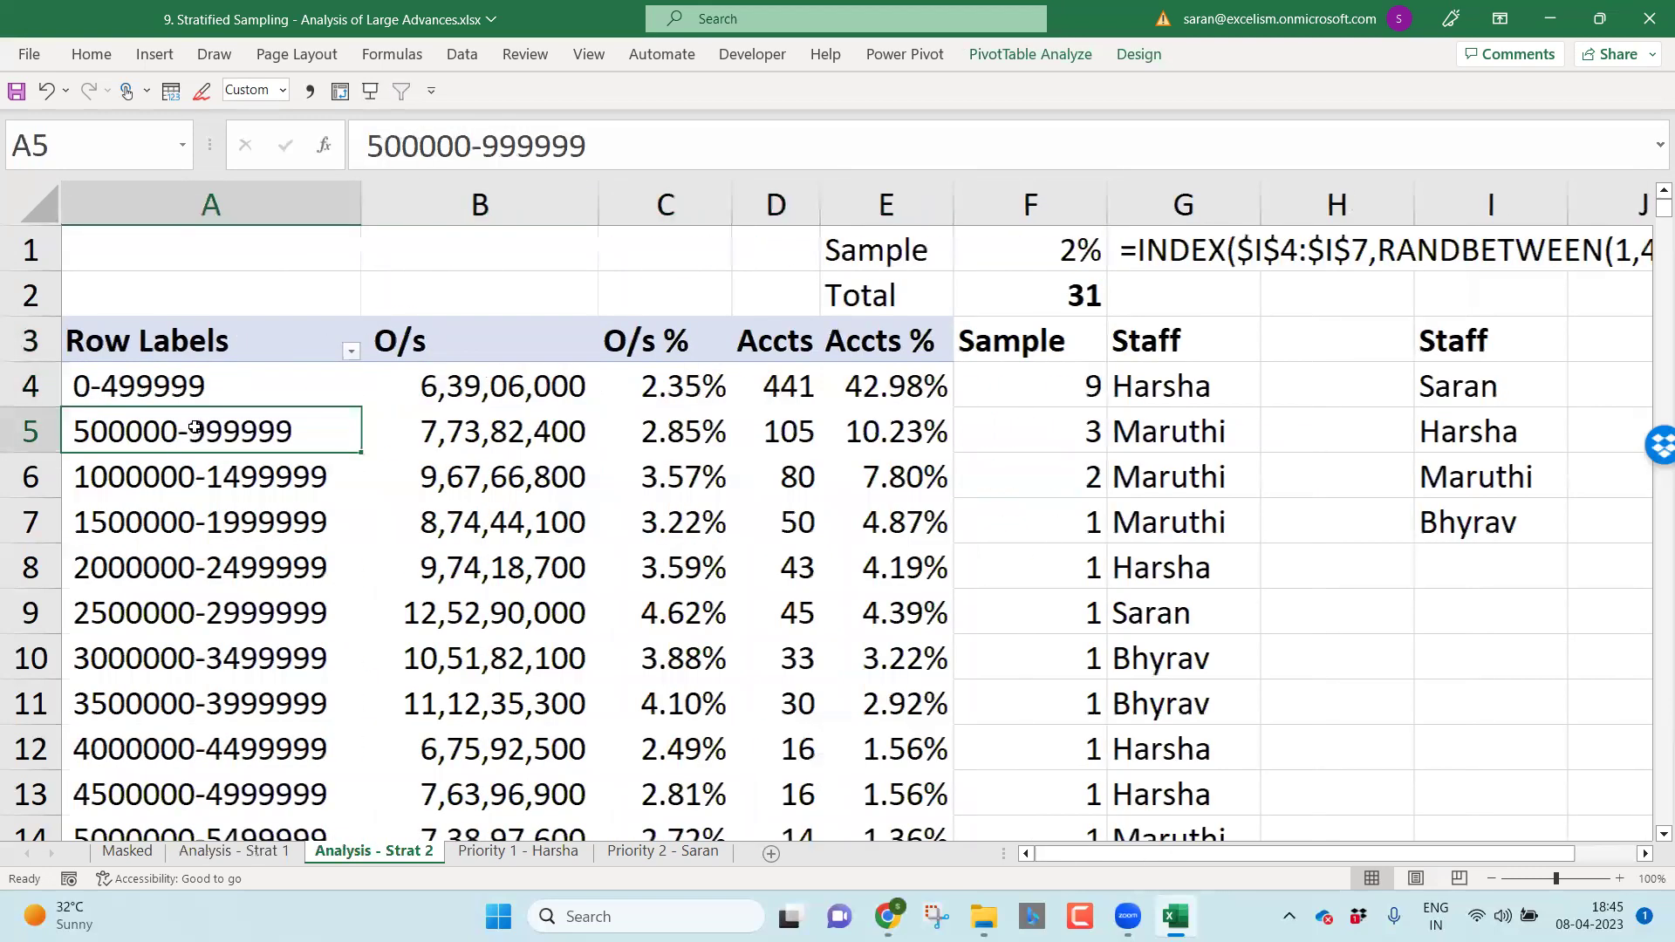